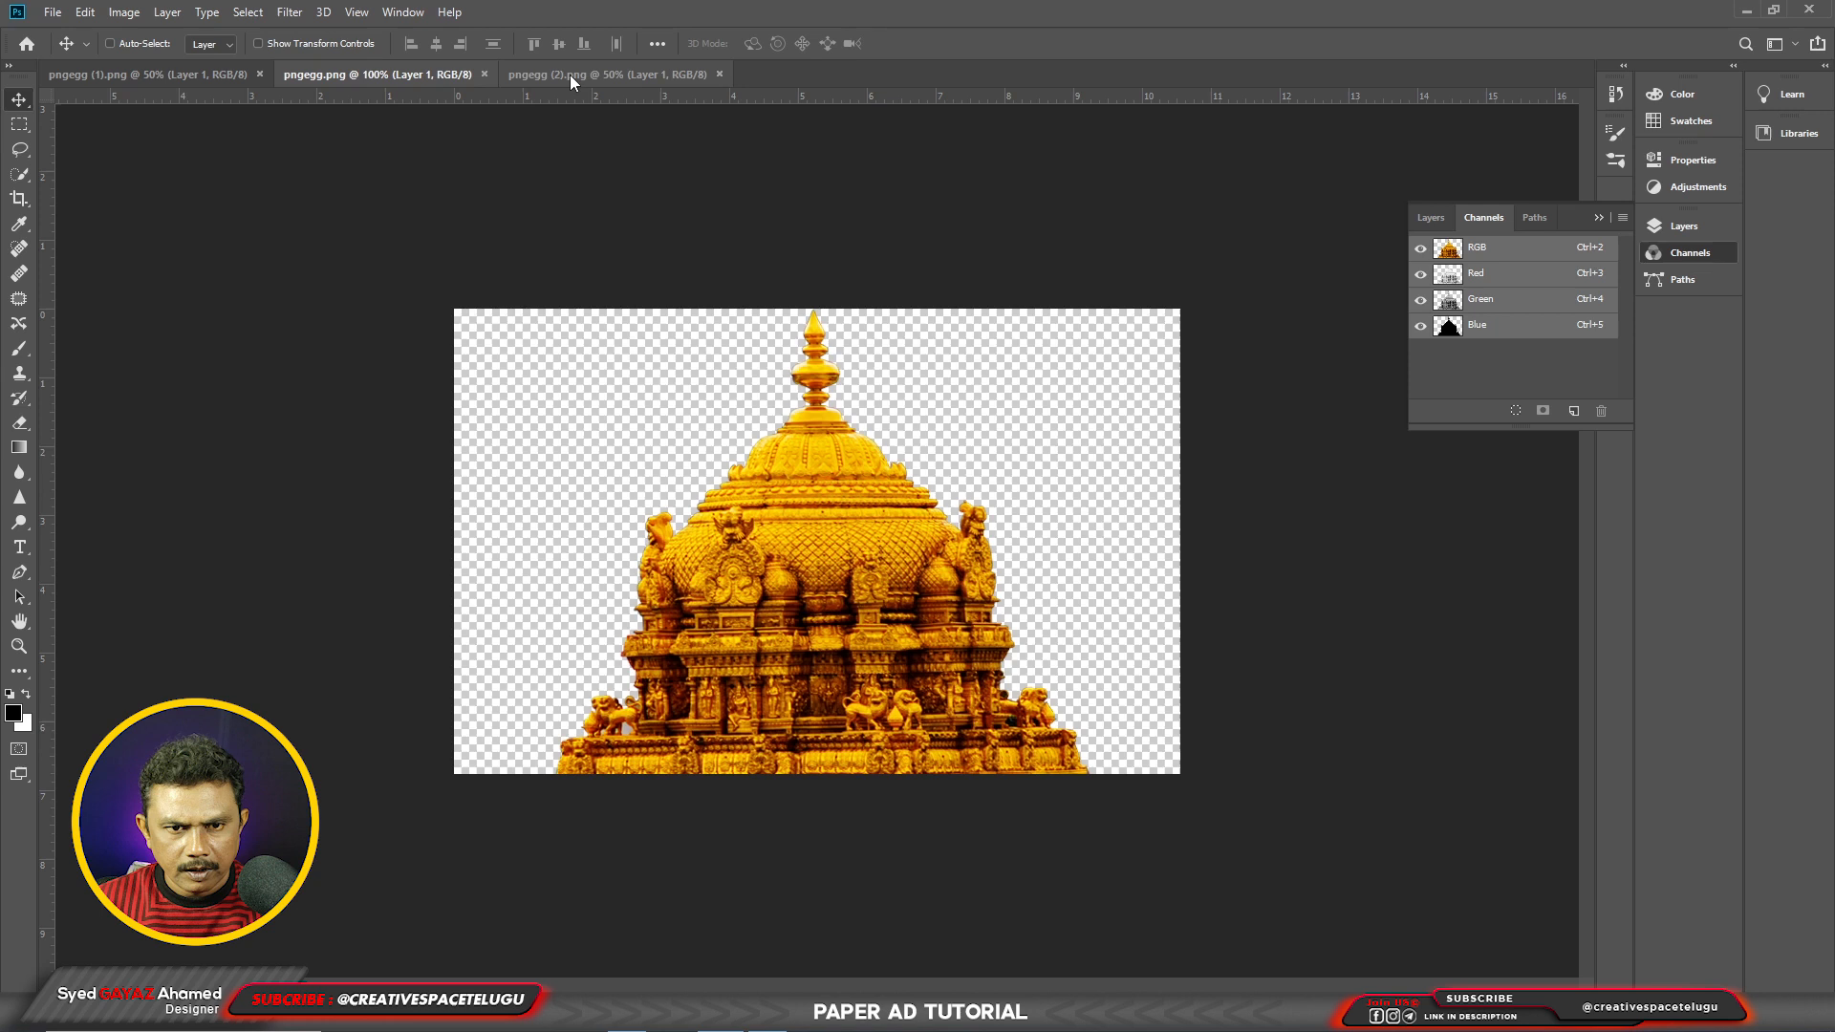
Step: Start a new document measuring 9 inches wide by 9 inches high
{"action": "left_click", "coordinate": [568, 75]}
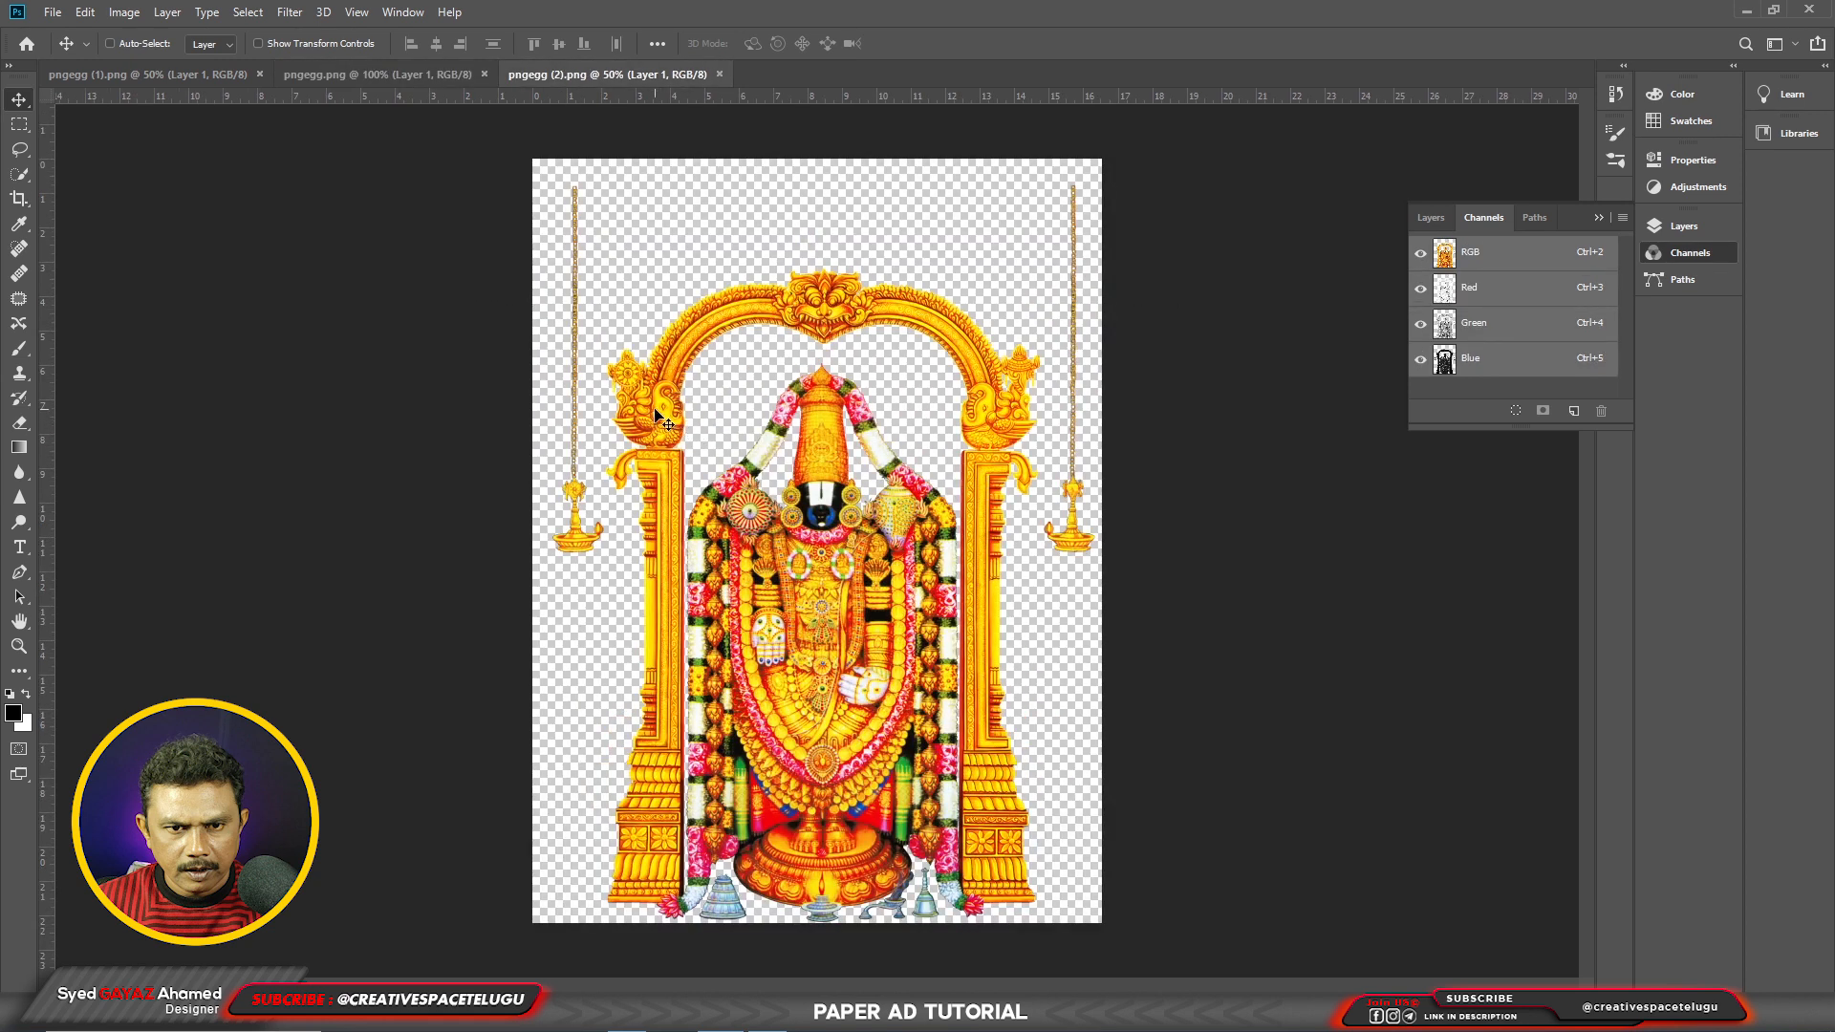
{"action": "key", "text": "ctrl+n"}
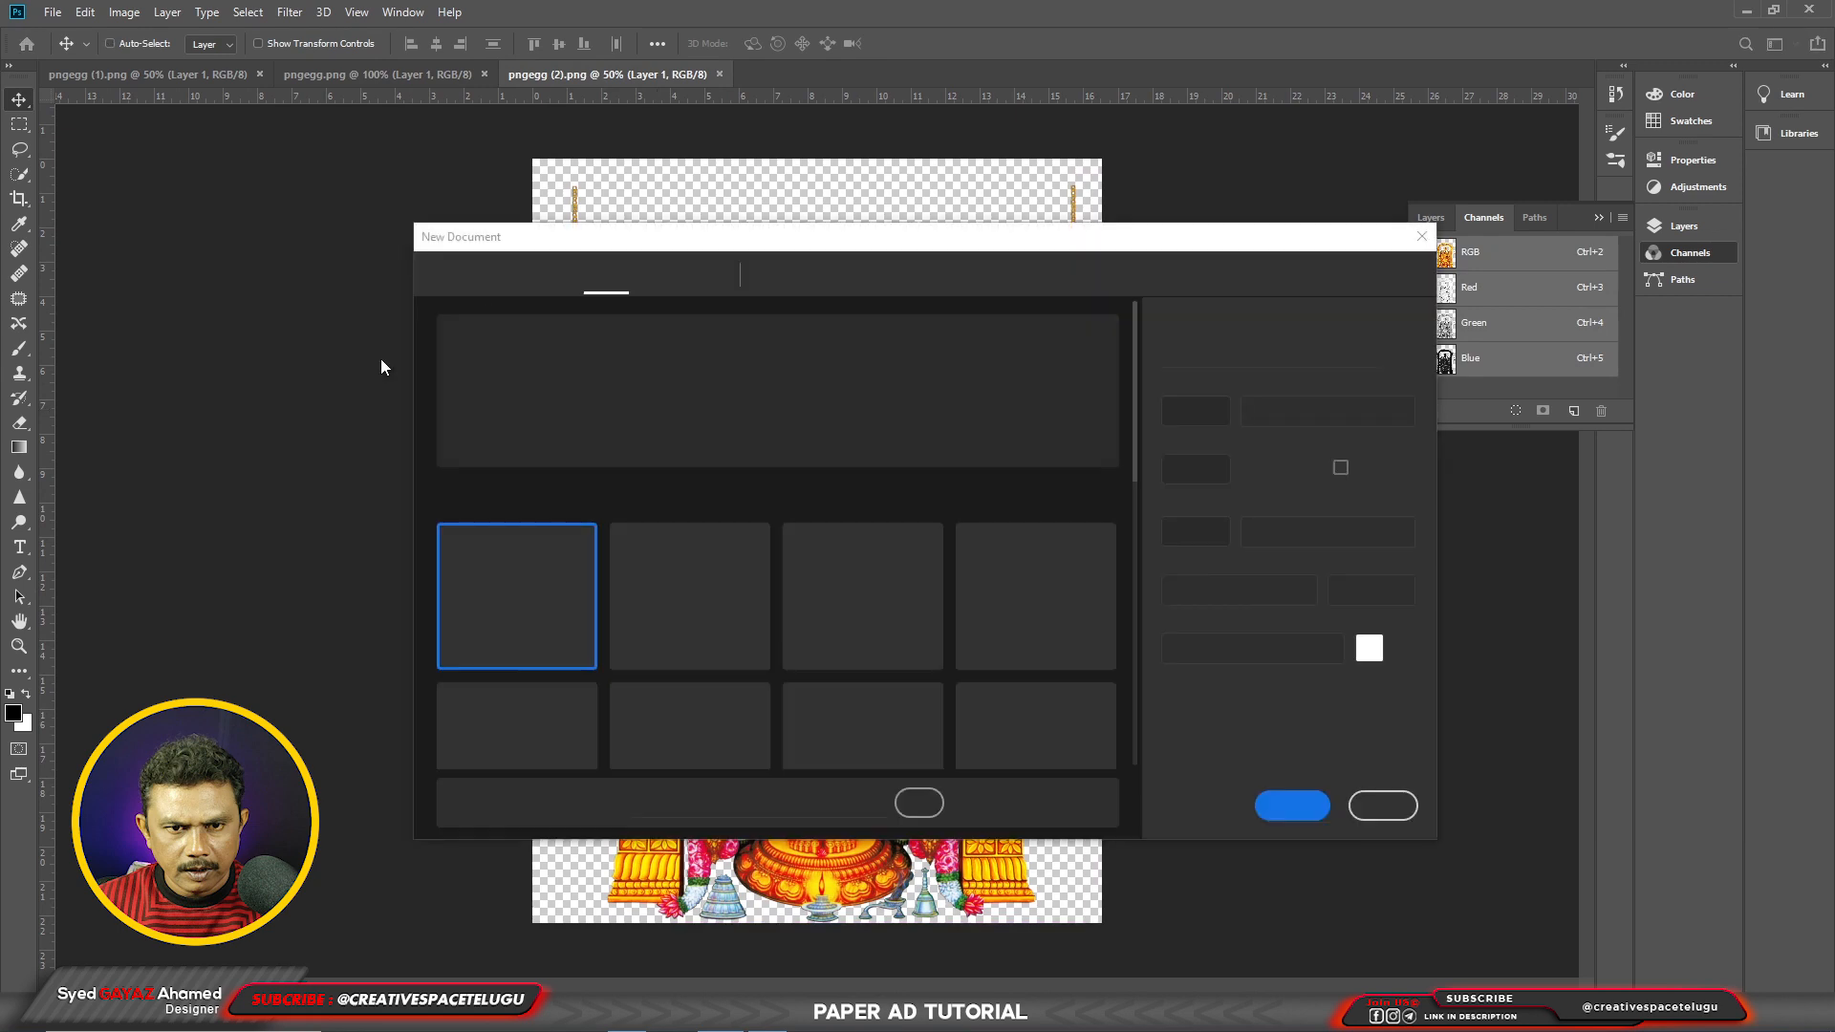
{"action": "left_click", "coordinate": [1252, 423]}
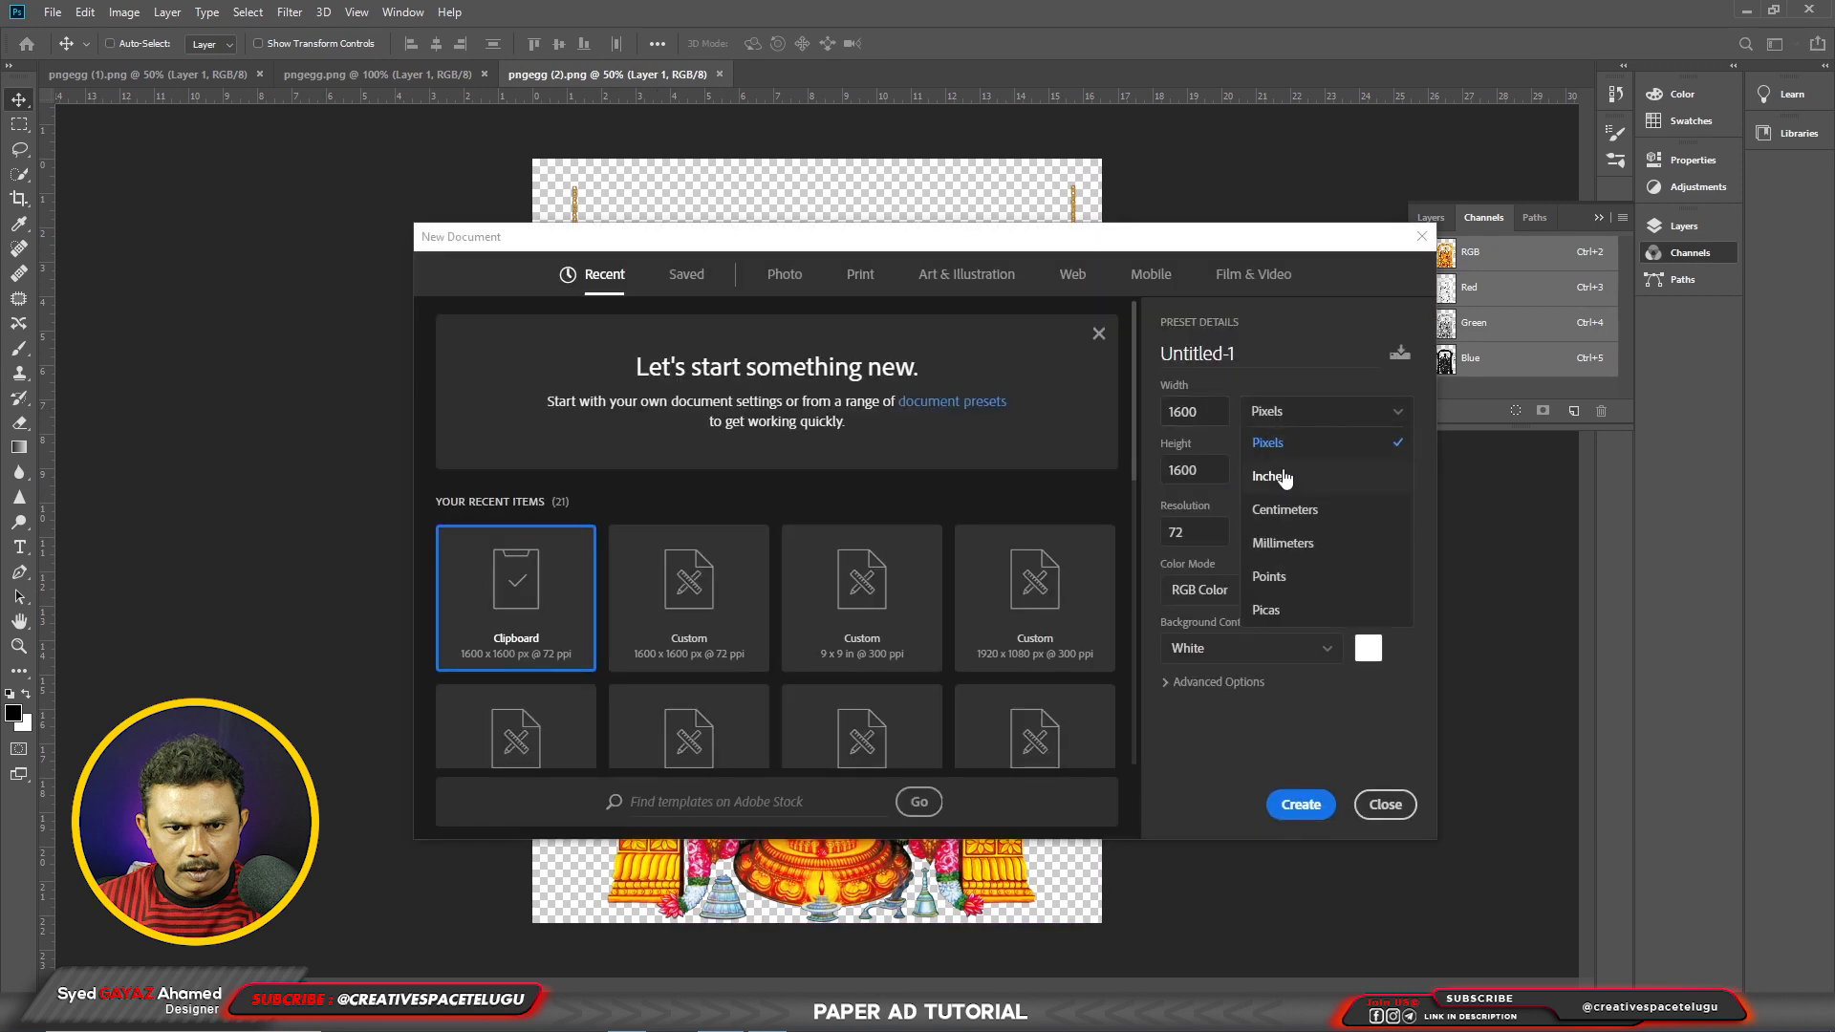
{"action": "left_click", "coordinate": [1281, 475]}
{"action": "type", "text": "9"}
{"action": "key", "text": "Tab"}
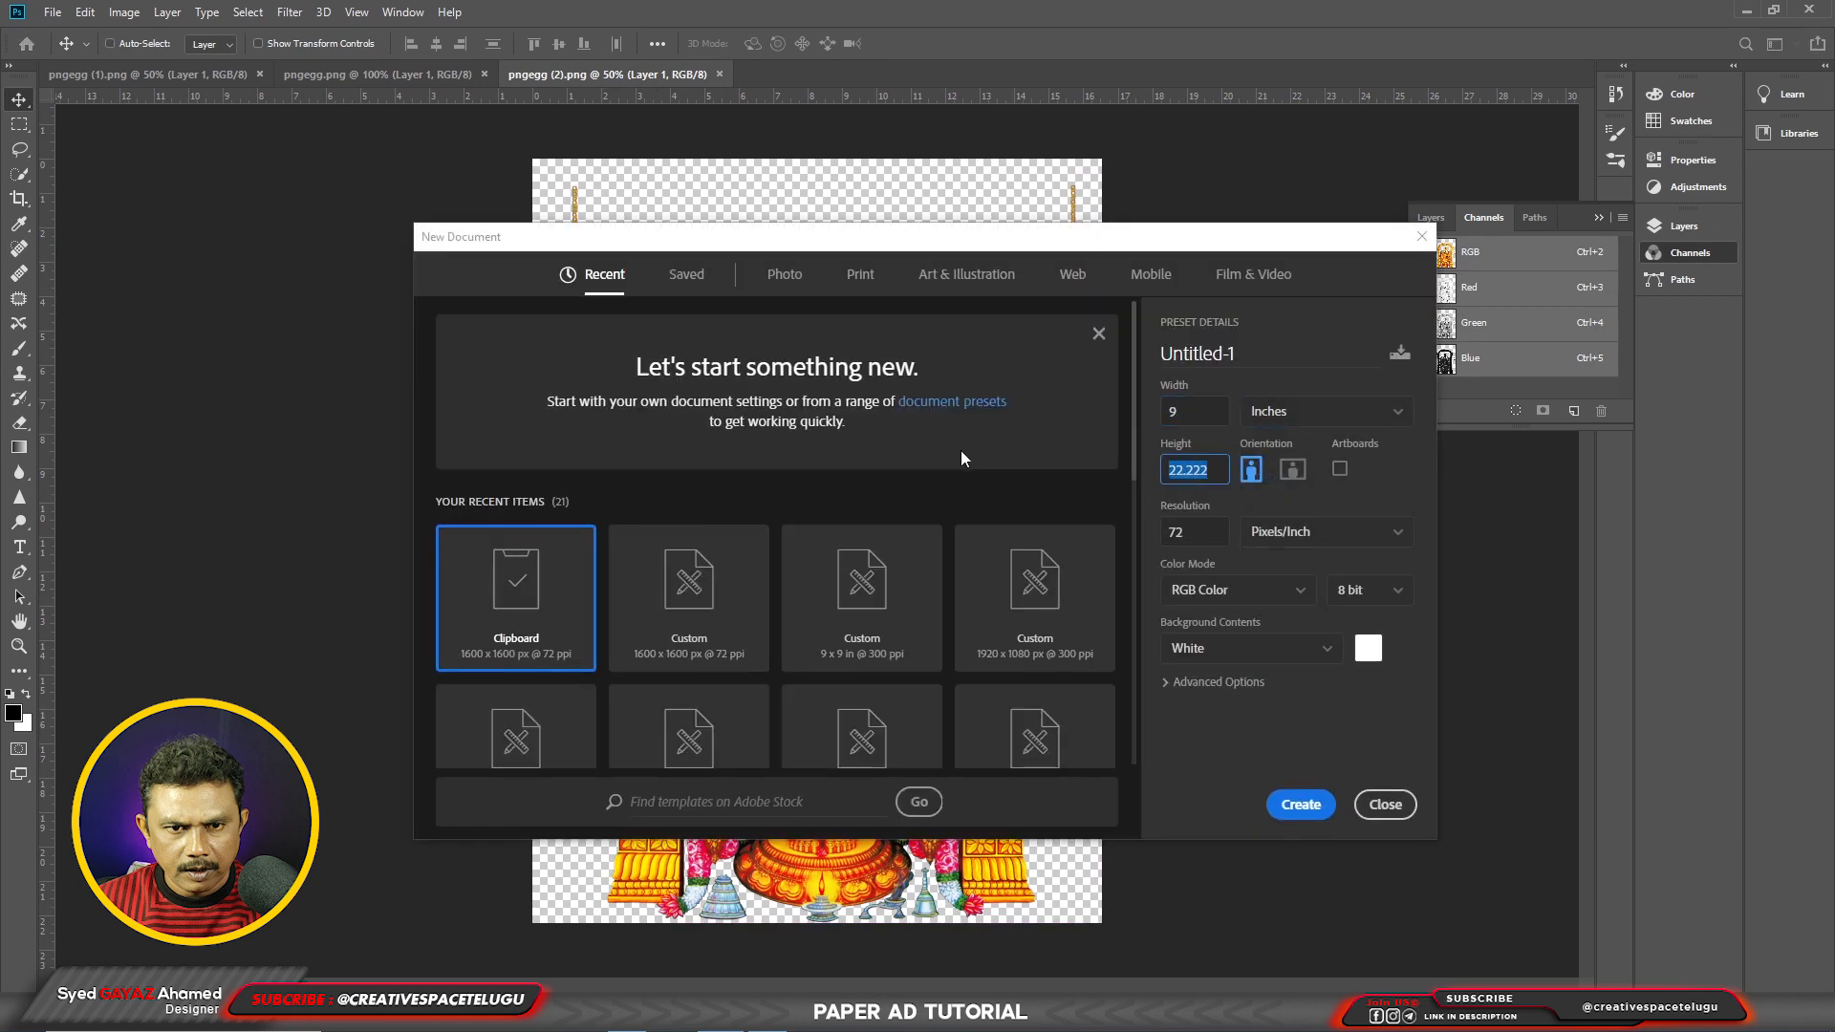
{"action": "type", "text": "9"}
{"action": "key", "text": "Tab"}
{"action": "key", "text": "Tab"}
{"action": "key", "text": "Tab"}
{"action": "key", "text": "Tab"}
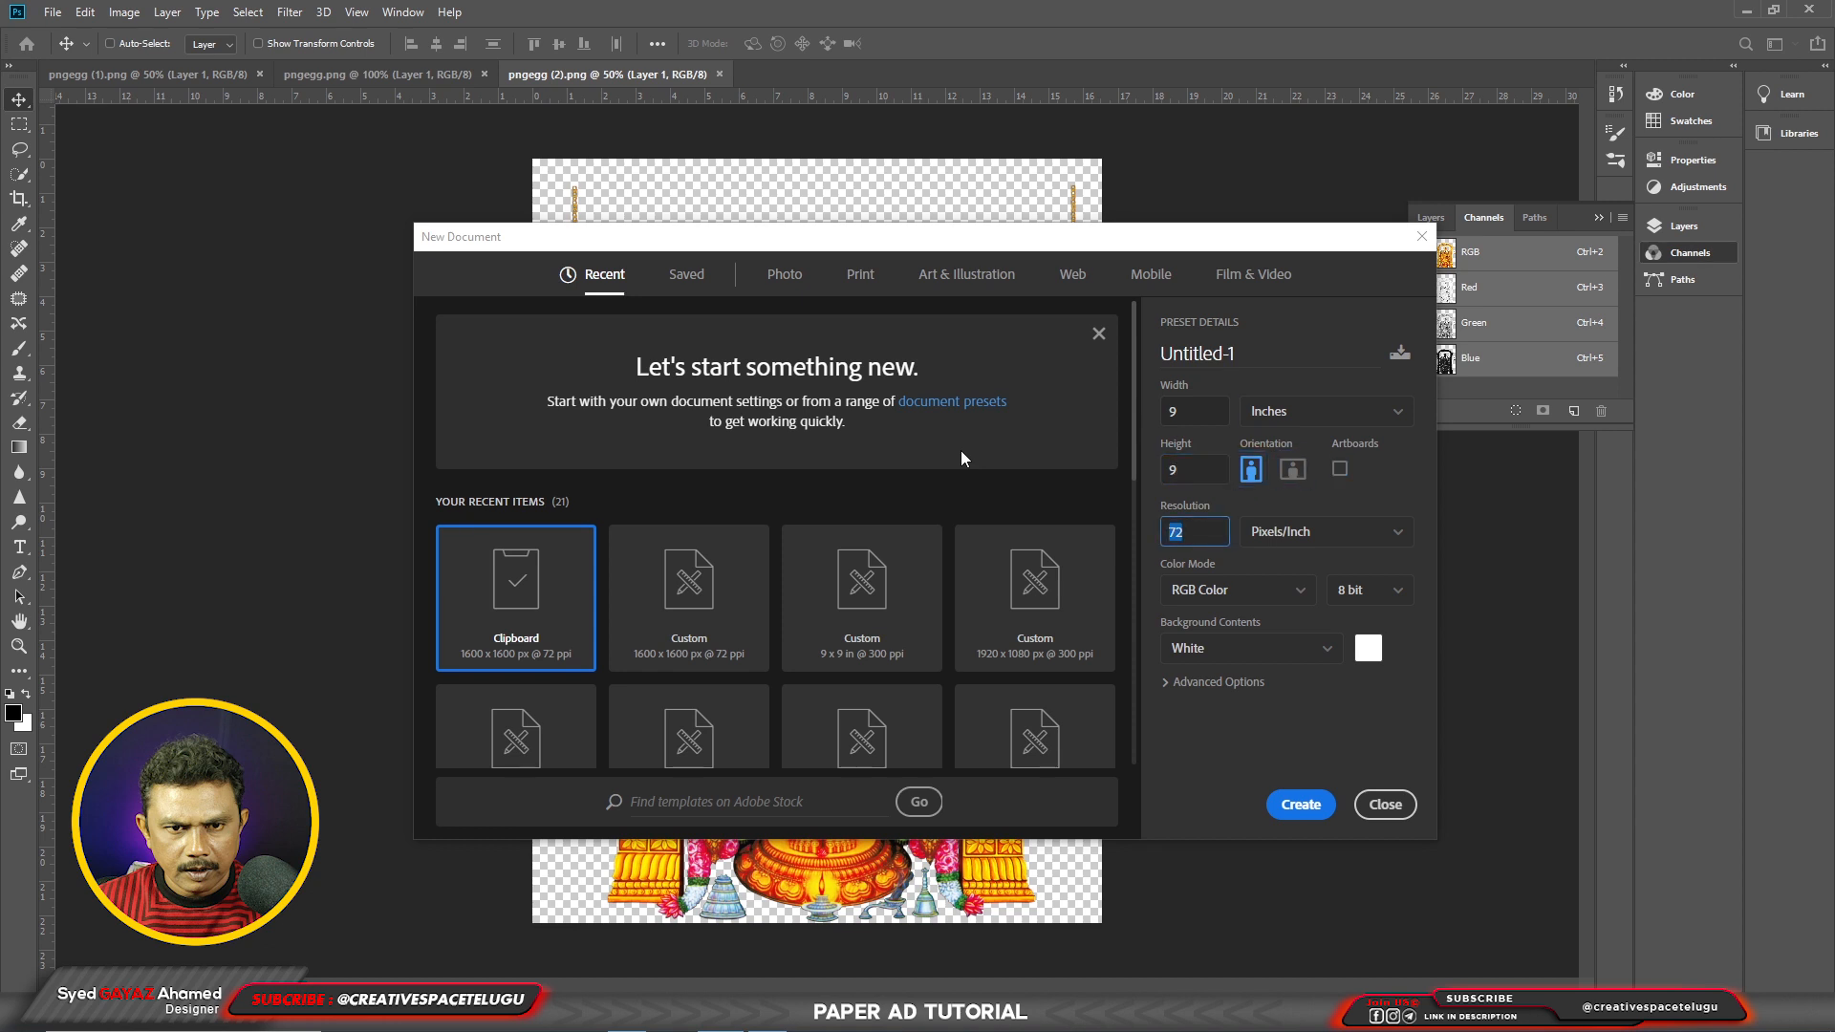
Step: Set the new document's resolution to 300 pixels/inch and its color mode to CMYK Color, and create it
{"action": "type", "text": "300"}
{"action": "key", "text": "Tab"}
{"action": "key", "text": "Tab"}
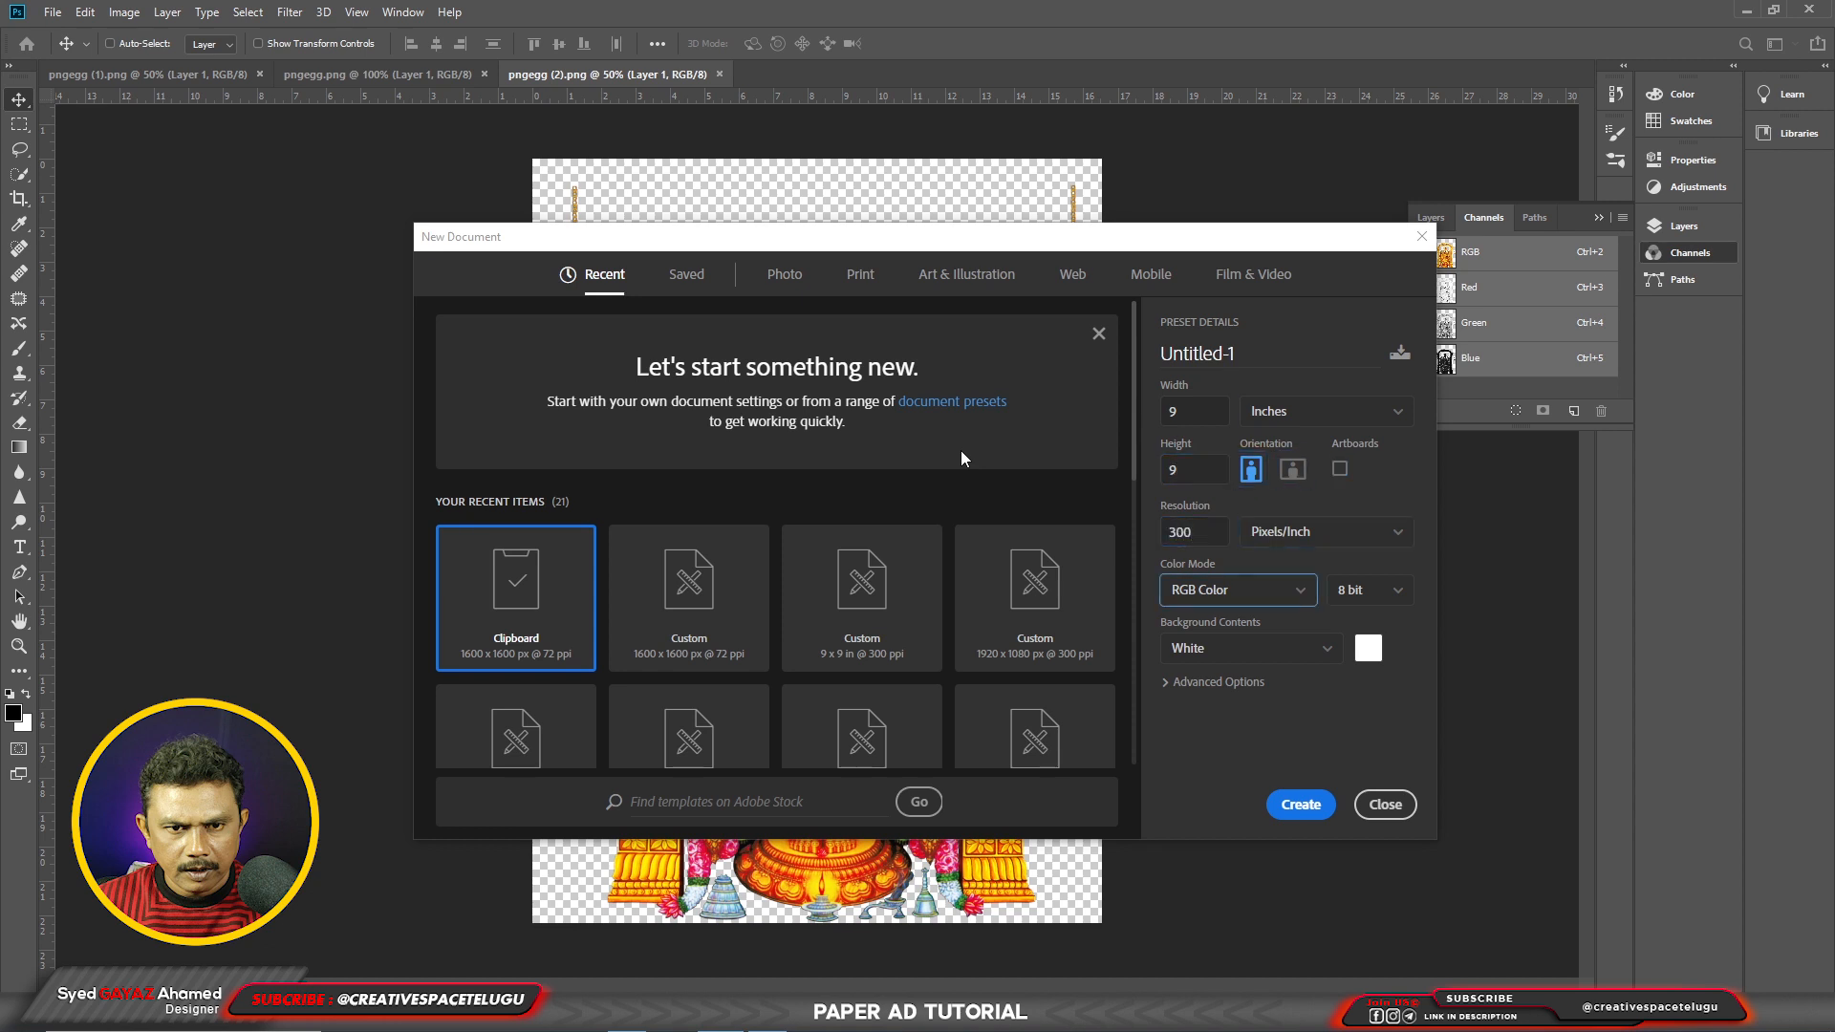
{"action": "left_click", "coordinate": [1243, 593]}
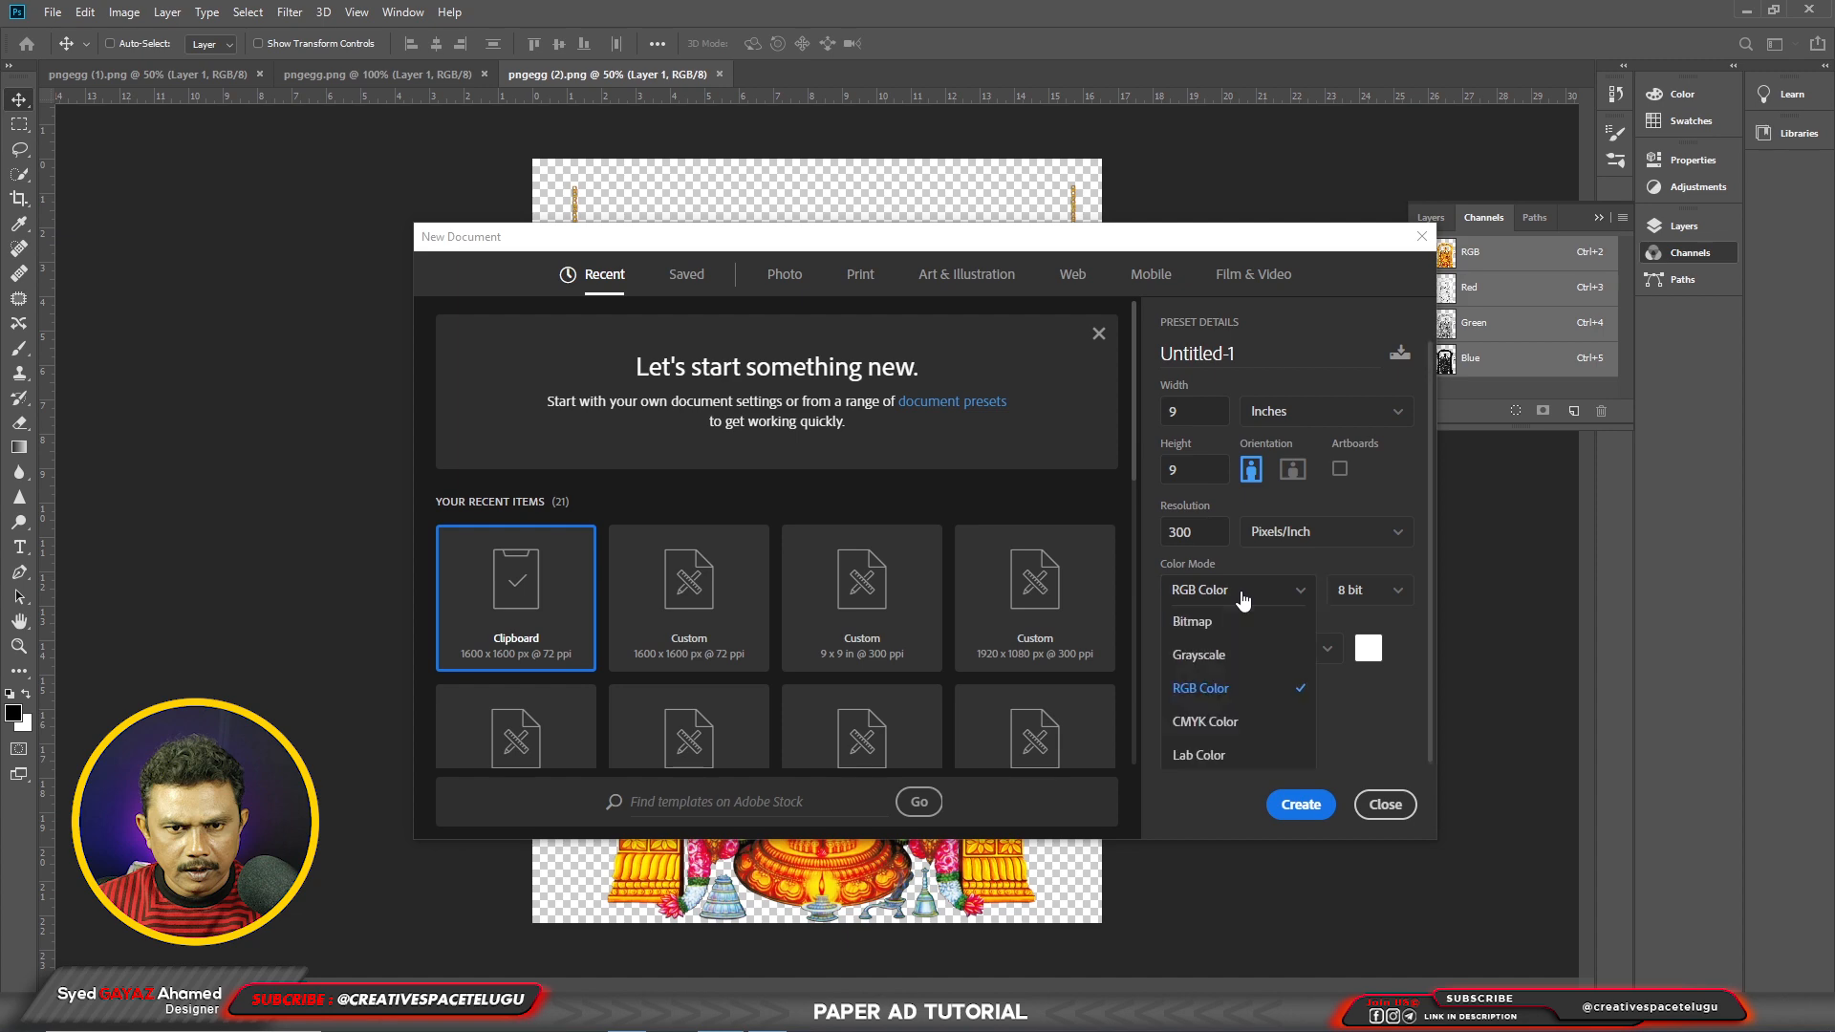
{"action": "left_click", "coordinate": [1206, 722]}
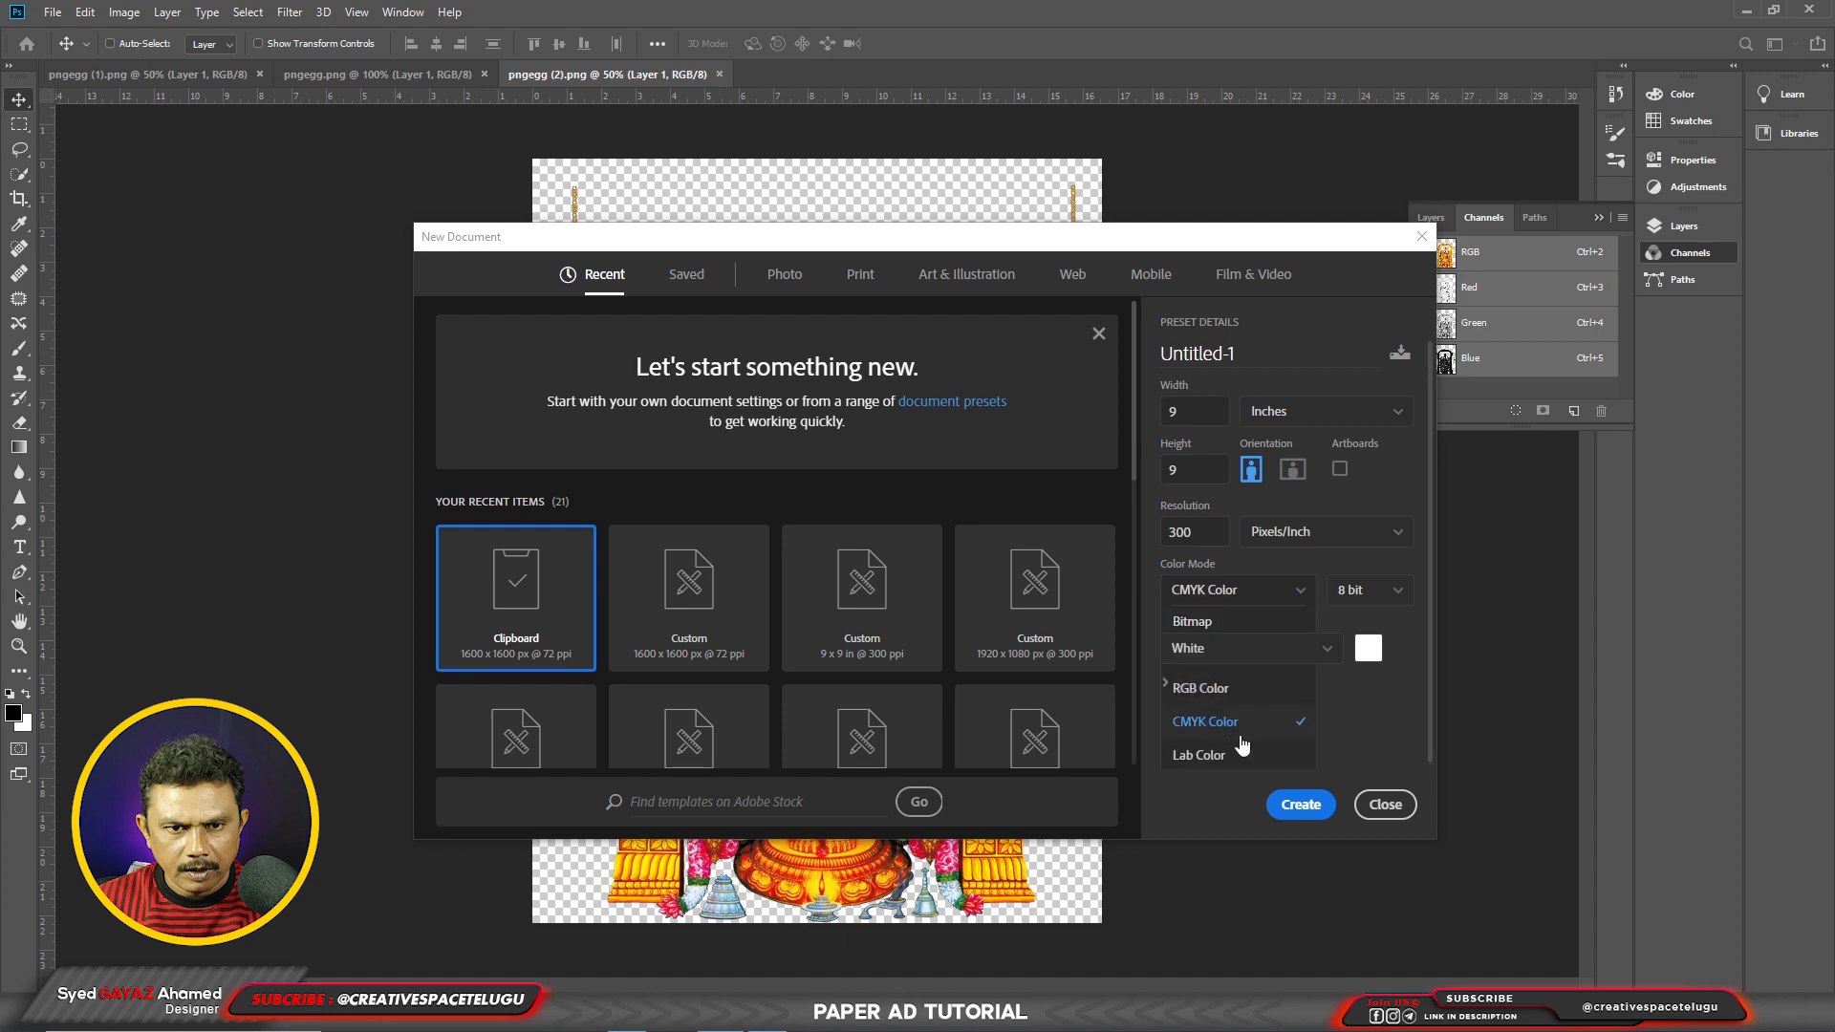
{"action": "left_click", "coordinate": [1301, 805]}
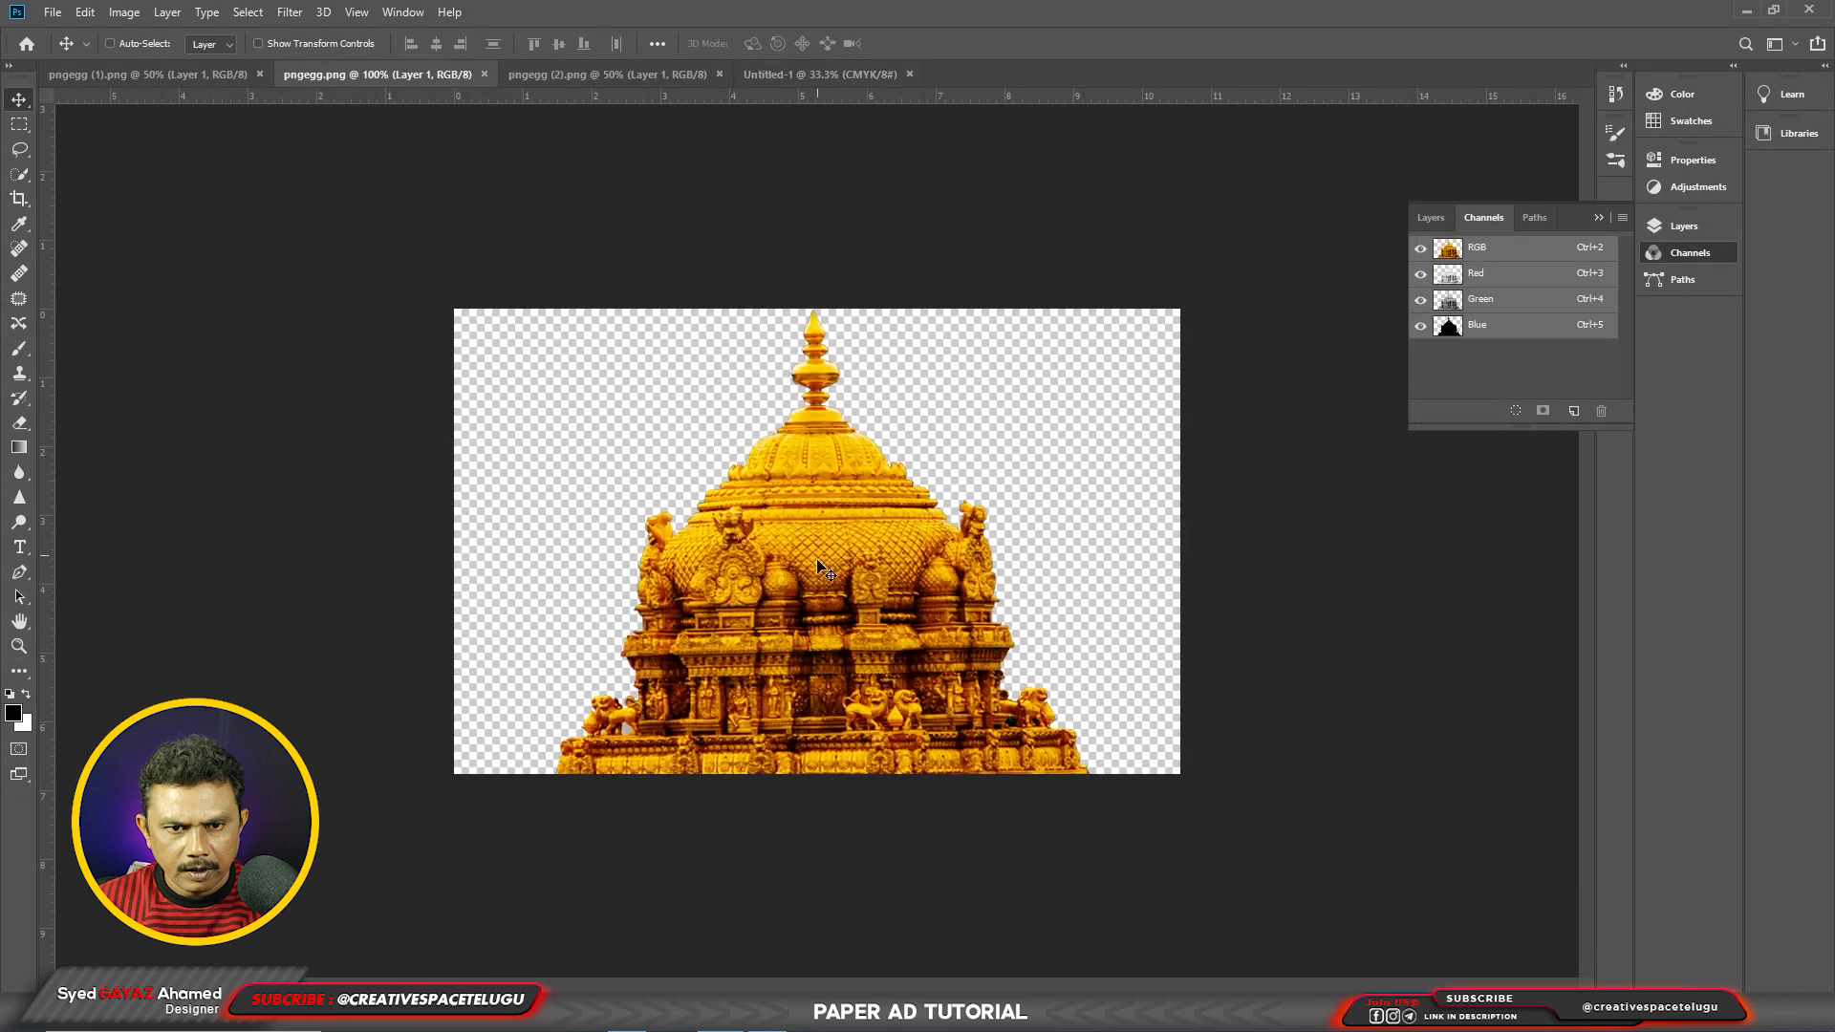
Step: Bring the temple image into the new document, enlarge it to about 265%, rotate it slightly and shift it toward the center
{"action": "left_click_drag", "start_coordinate": [820, 572], "coordinate": [913, 546]}
{"action": "key", "text": "ctrl+t"}
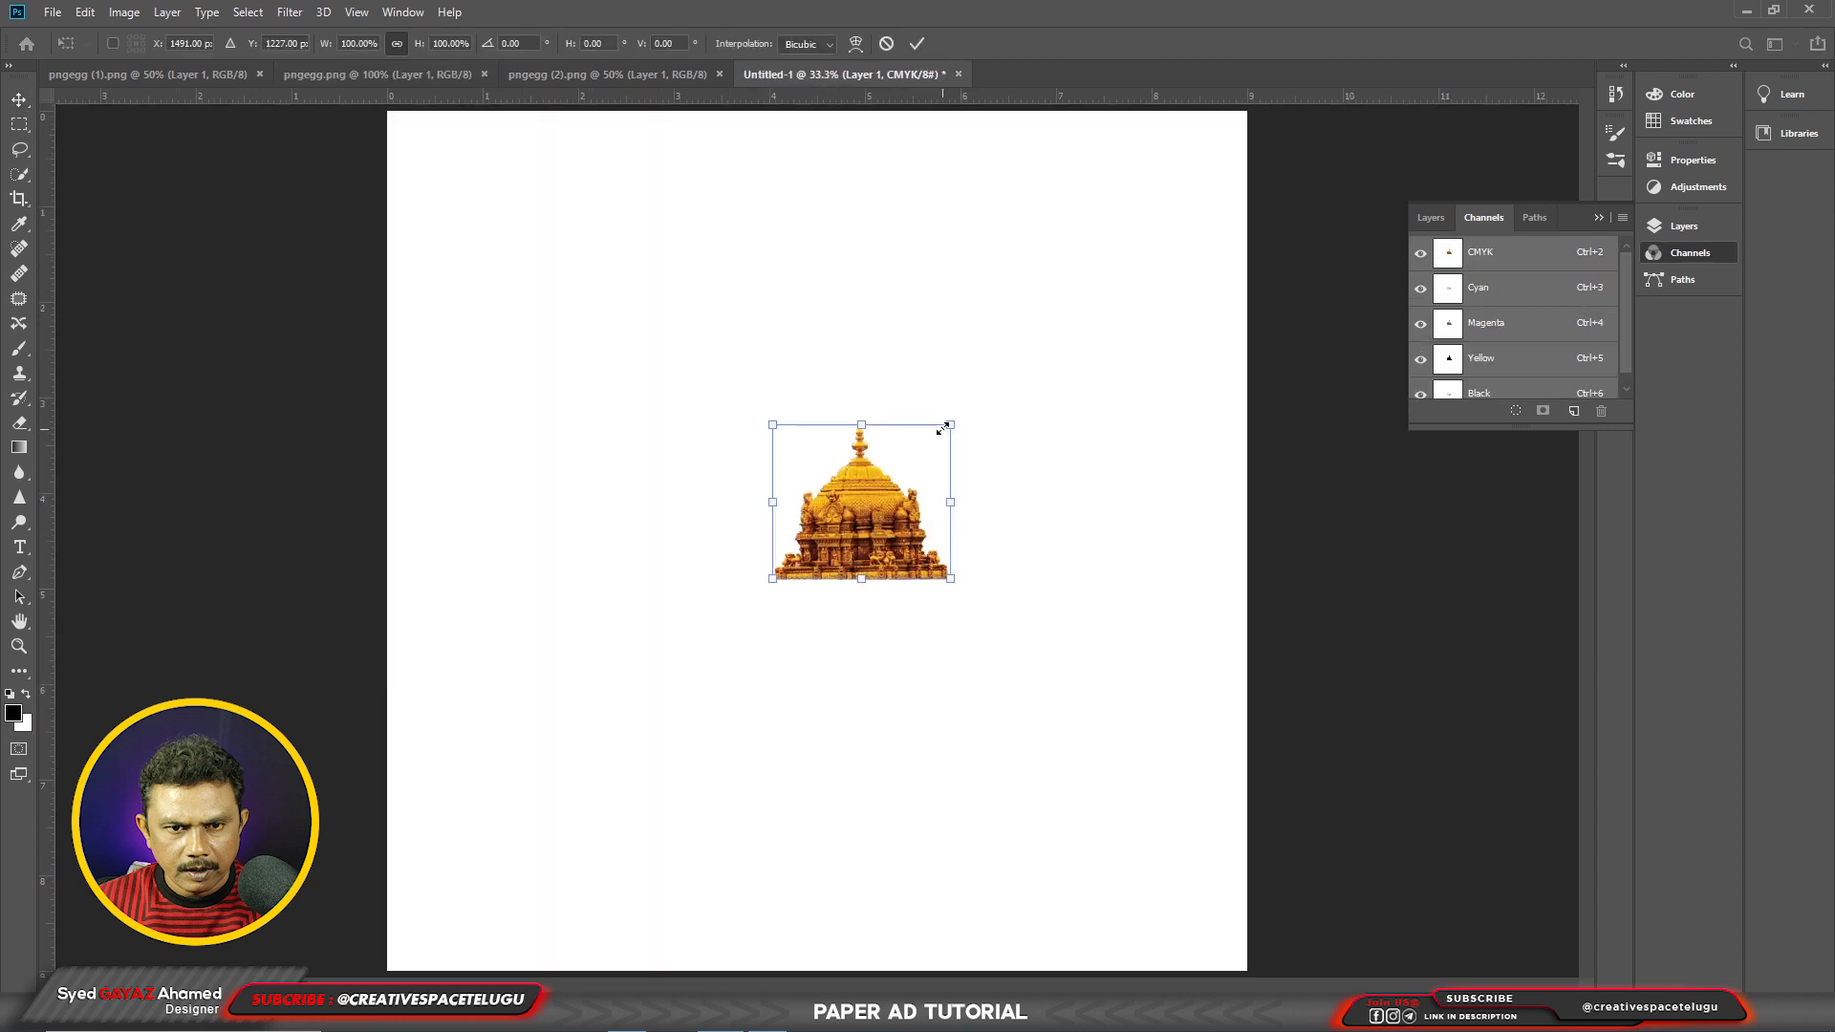
{"action": "left_click_drag", "start_coordinate": [975, 394], "coordinate": [1101, 292]}
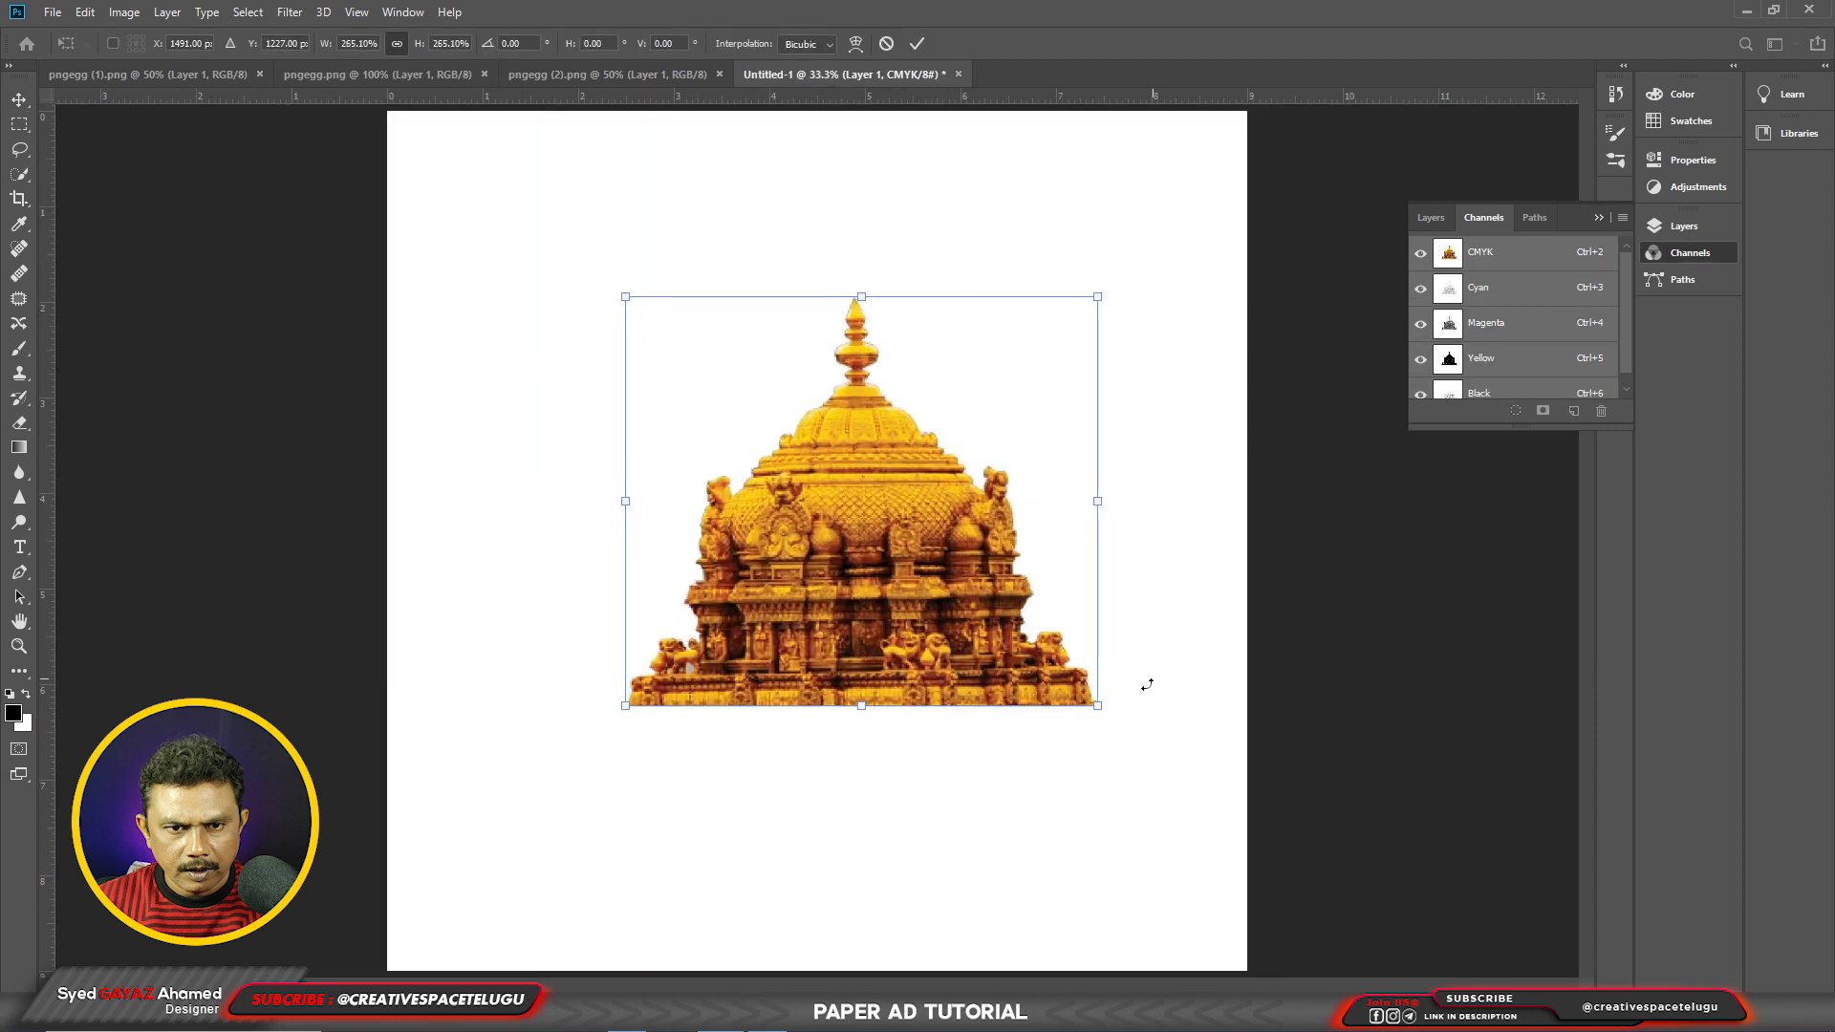
{"action": "left_click_drag", "start_coordinate": [1147, 685], "coordinate": [1146, 692]}
{"action": "key", "text": "Return"}
{"action": "left_click_drag", "start_coordinate": [949, 610], "coordinate": [930, 609]}
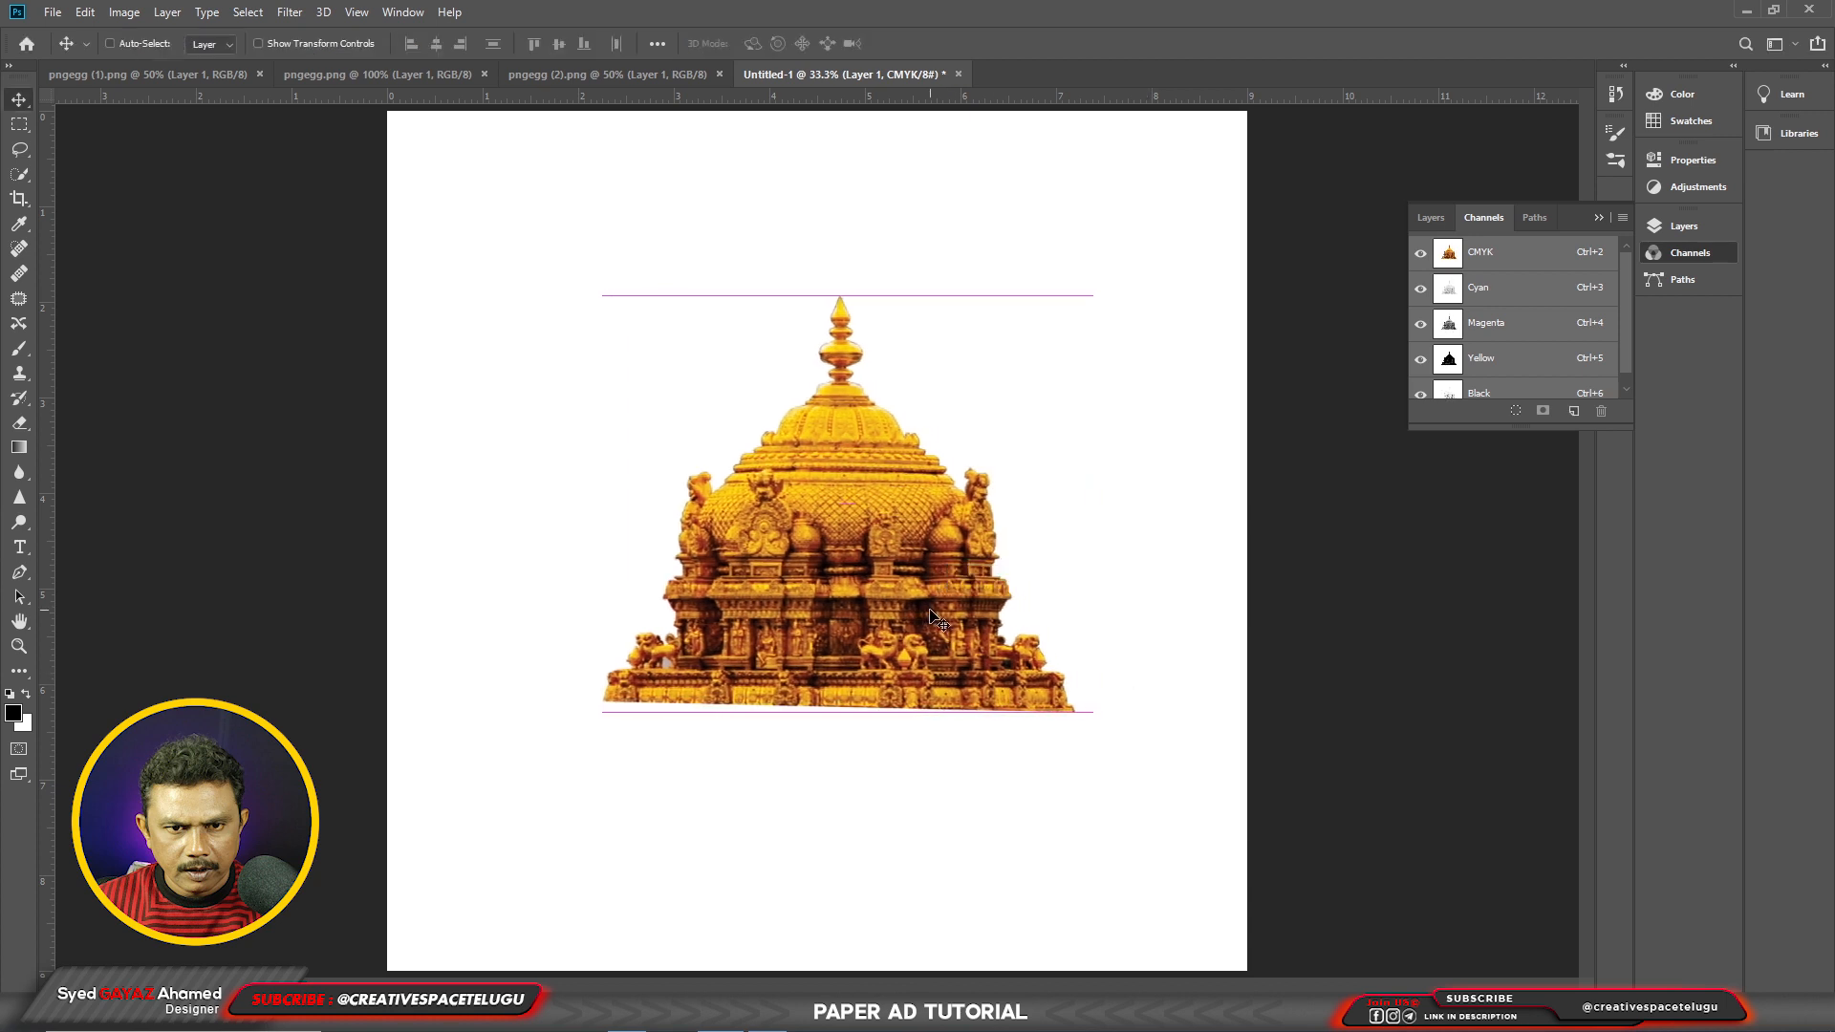
Step: Straighten the temple's slanted base by deleting a full-width rectangular selection about 1.8 inches high along its lower edge
{"action": "left_click", "coordinate": [17, 125]}
{"action": "left_click_drag", "start_coordinate": [1319, 872], "coordinate": [192, 698]}
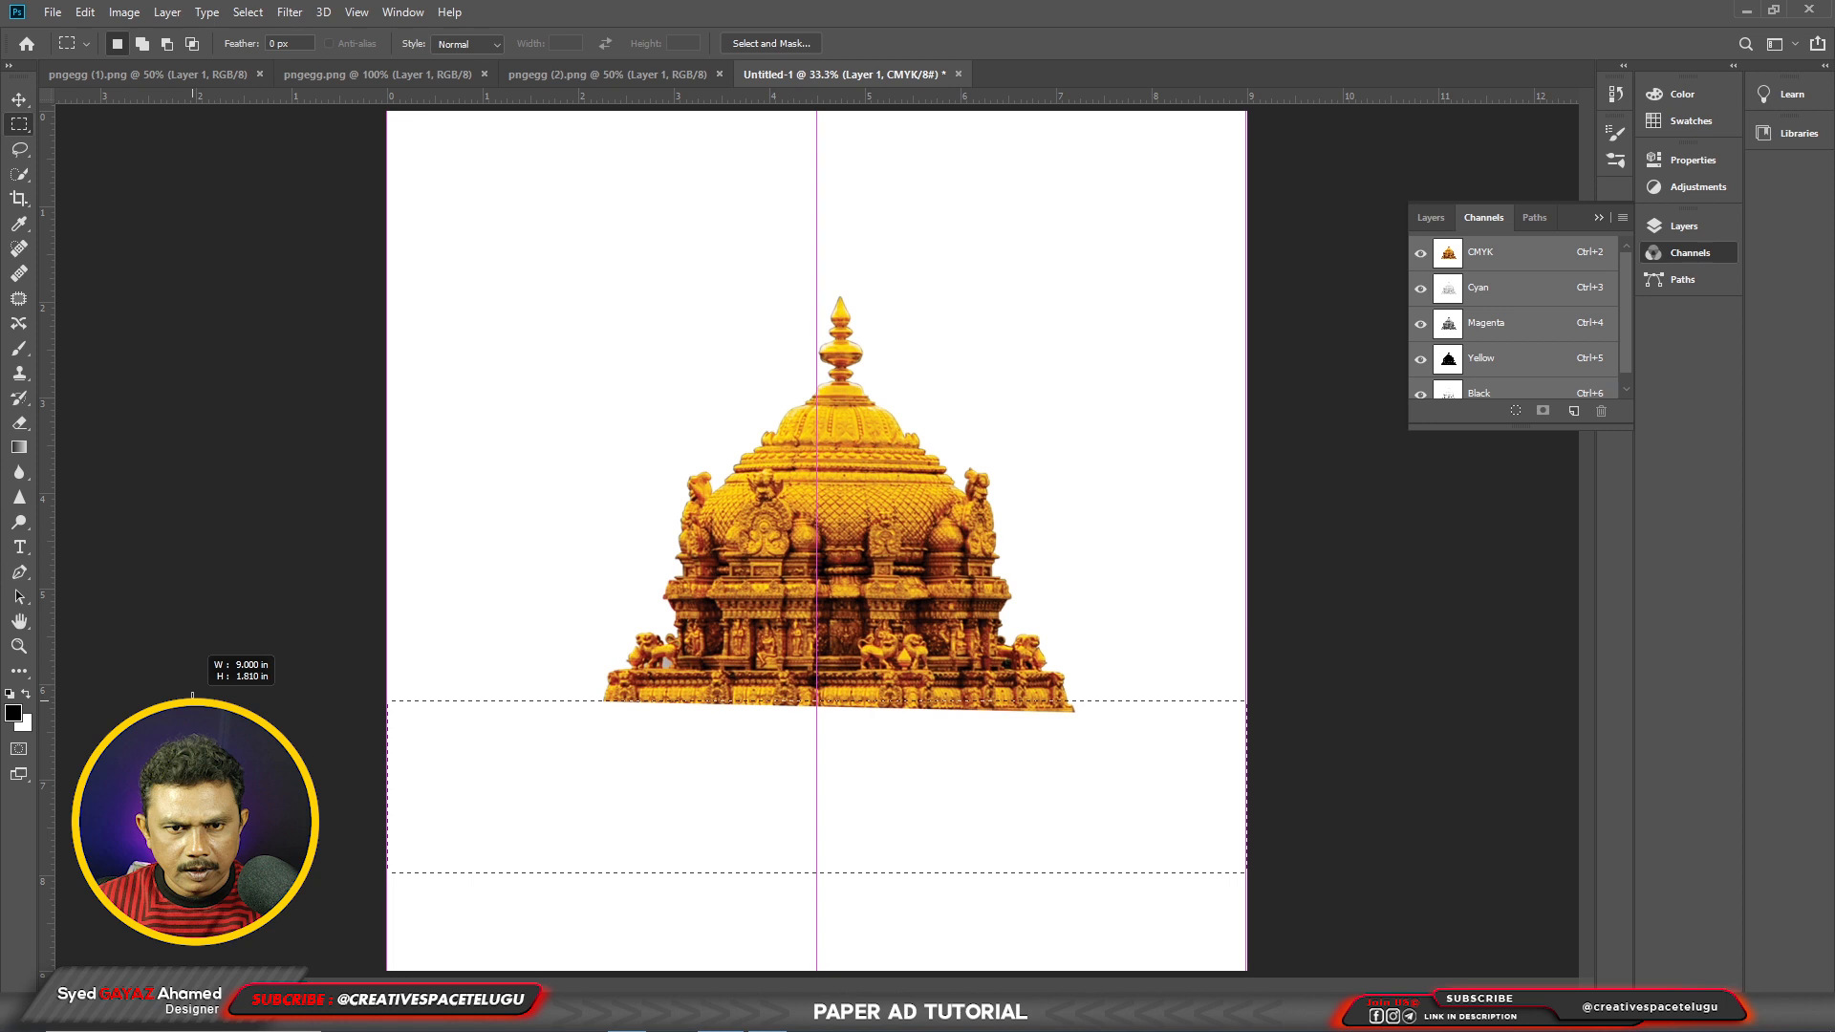
{"action": "left_click_drag", "start_coordinate": [192, 696], "coordinate": [192, 698]}
{"action": "key", "text": "Delete"}
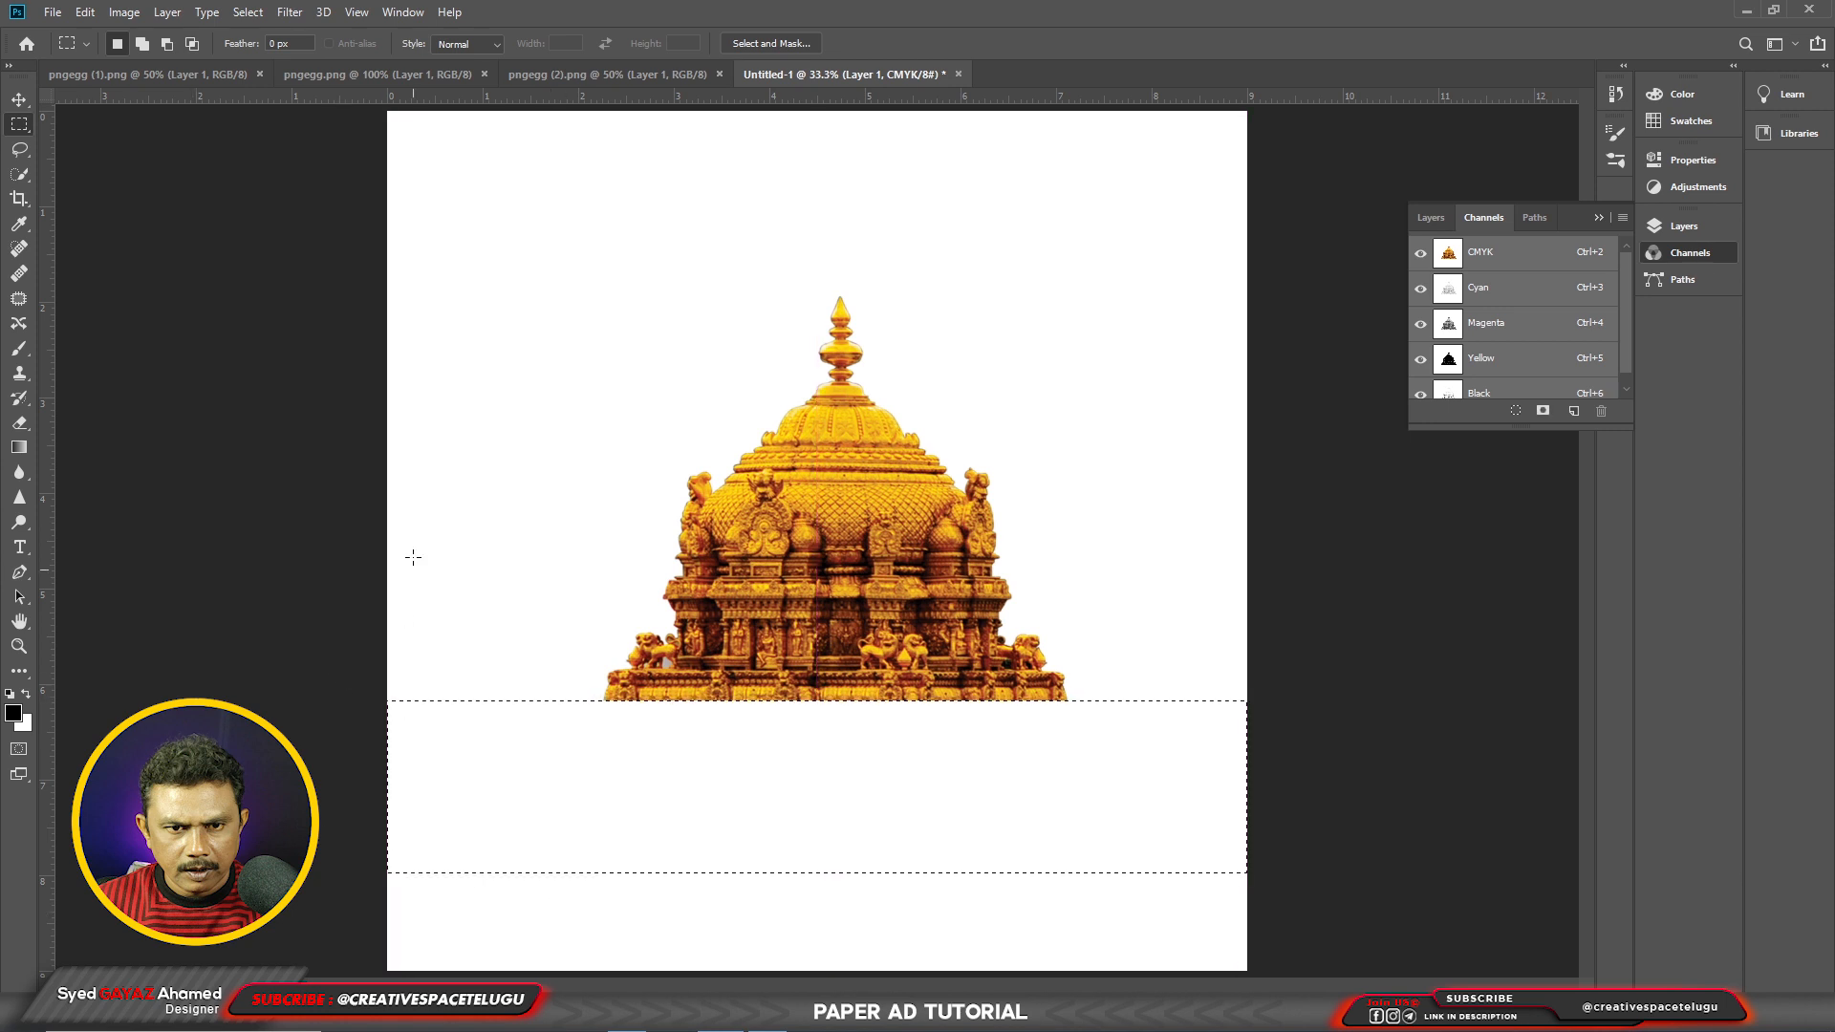
{"action": "key", "text": "v"}
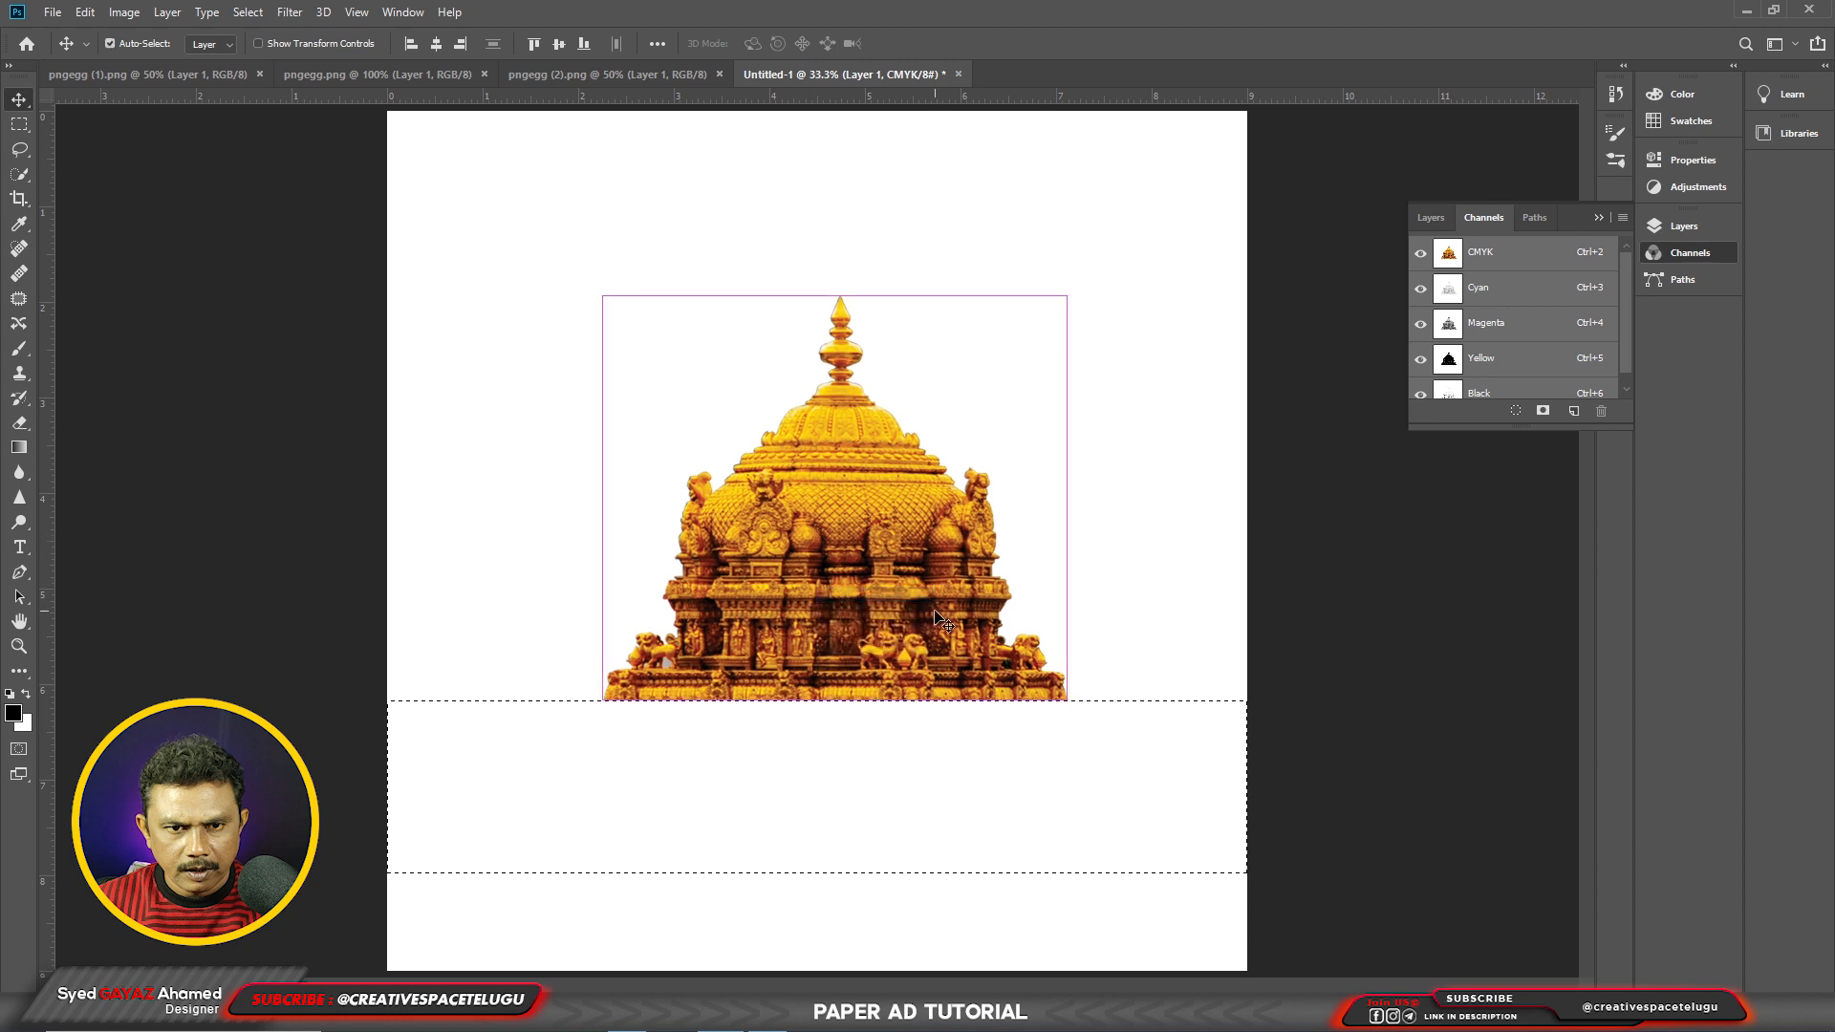
{"action": "key", "text": "ctrl+d"}
Step: Enlarge the temple slightly and center it horizontally in the upper part of the canvas
{"action": "right_click", "coordinate": [864, 564]}
{"action": "left_click", "coordinate": [901, 578]}
{"action": "mouse_move", "coordinate": [938, 560]}
{"action": "left_mouse_down"}
{"action": "mouse_move", "coordinate": [908, 558]}
{"action": "mouse_move", "coordinate": [922, 564]}
{"action": "left_mouse_up"}
{"action": "key", "text": "ctrl+t"}
{"action": "key", "text": "ctrl+minus"}
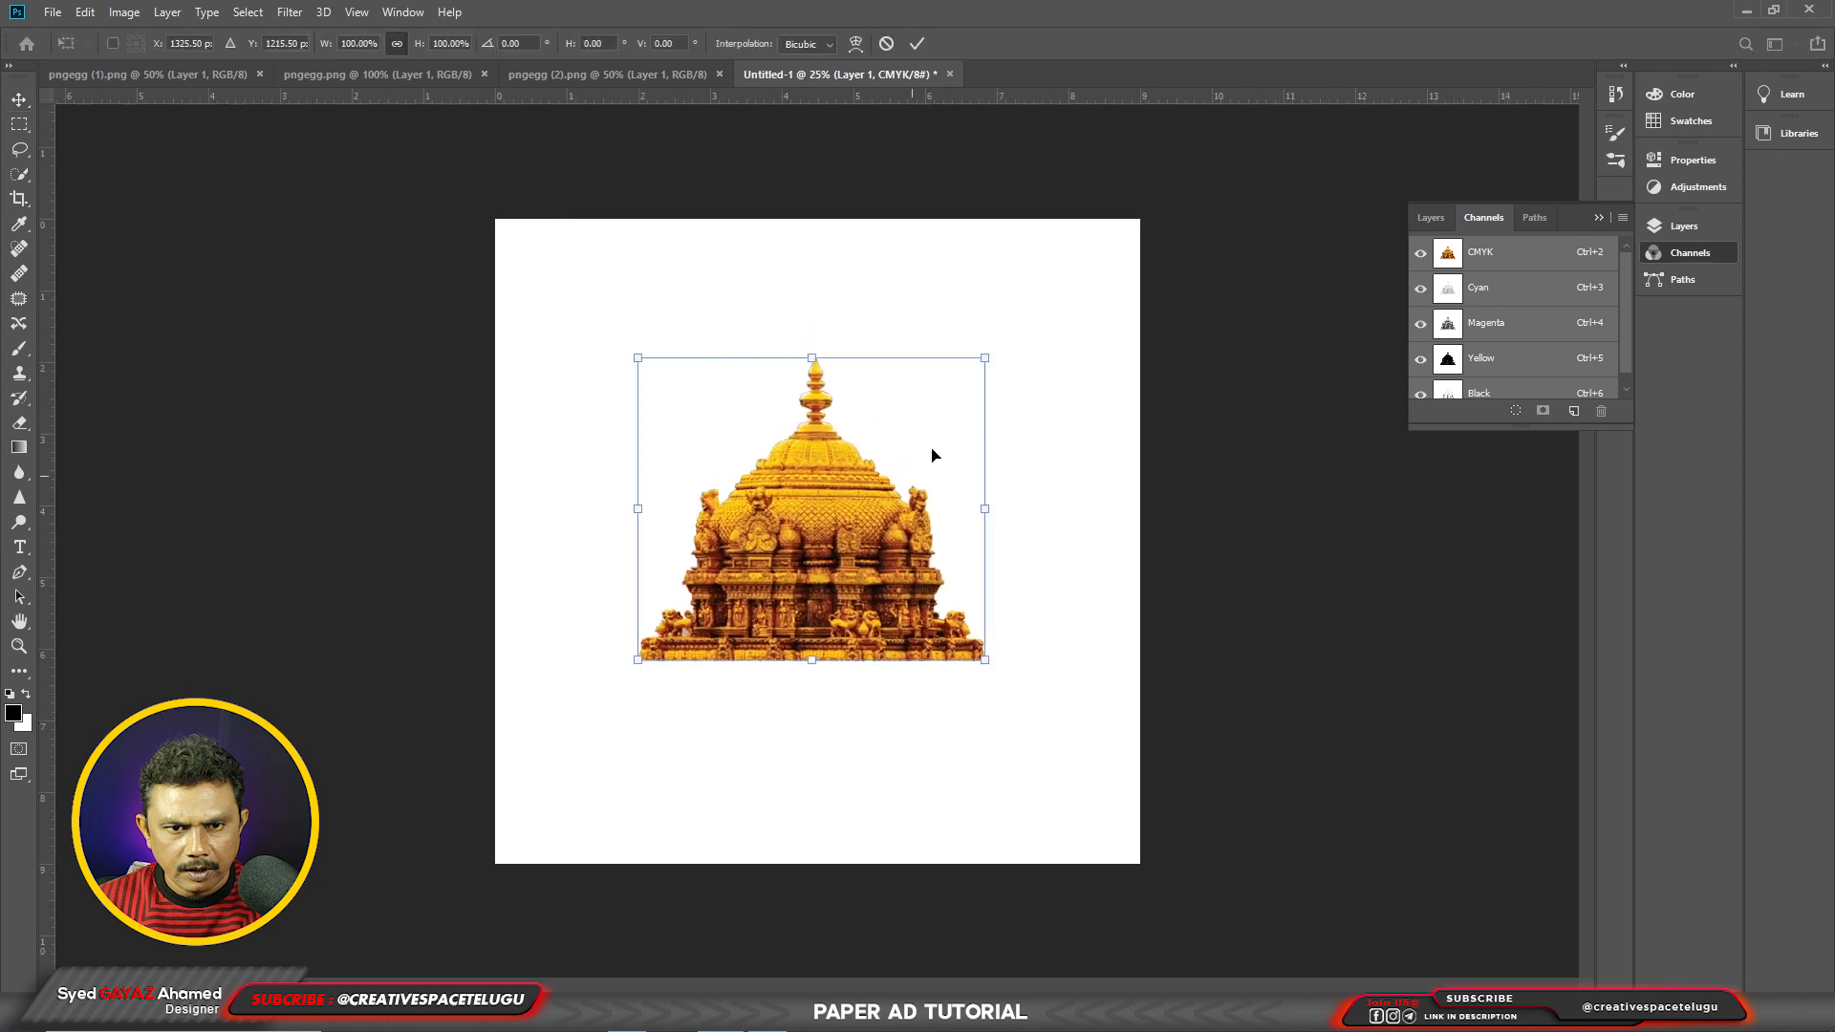
{"action": "left_click_drag", "start_coordinate": [988, 357], "coordinate": [995, 341]}
{"action": "left_click_drag", "start_coordinate": [869, 507], "coordinate": [875, 457]}
{"action": "key", "text": "Return"}
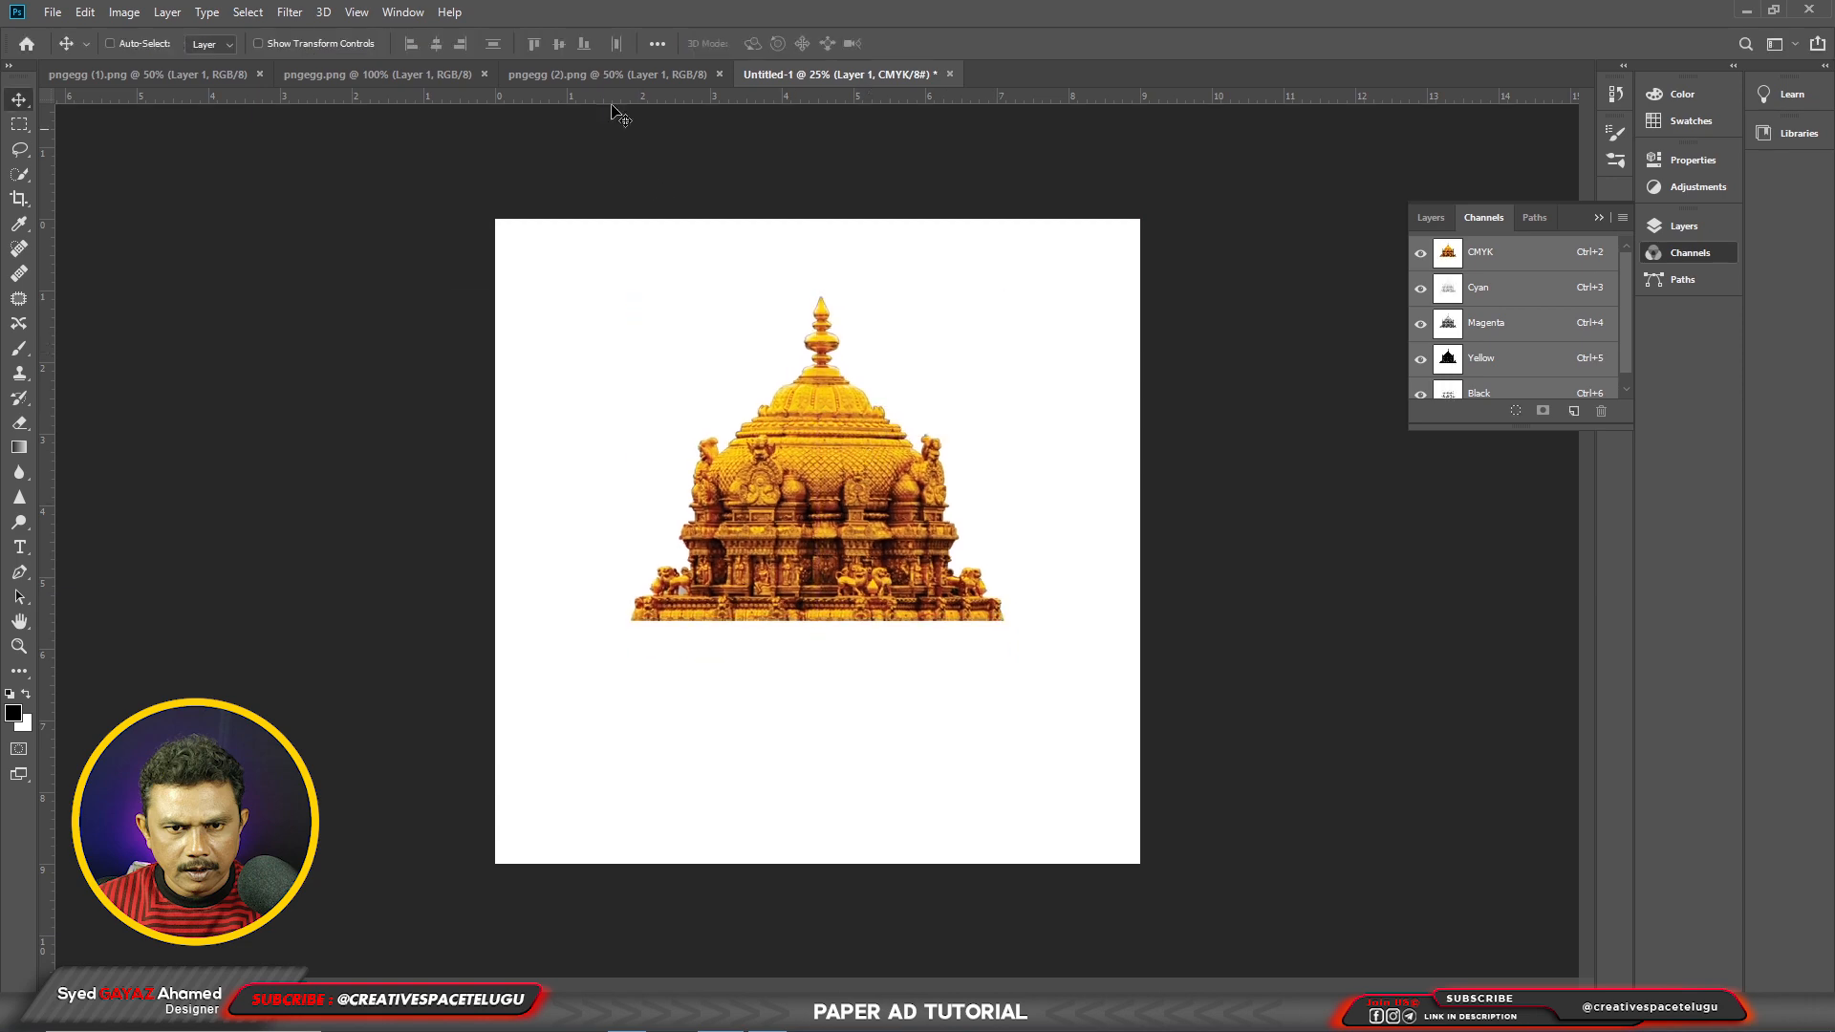
Step: Bring the deity image in front of the temple, and enlarge the temple layer to about 126% behind it
{"action": "left_click", "coordinate": [608, 74]}
{"action": "left_click_drag", "start_coordinate": [818, 597], "coordinate": [859, 476]}
{"action": "right_click", "coordinate": [944, 584]}
{"action": "left_click", "coordinate": [963, 594]}
{"action": "left_click_drag", "start_coordinate": [954, 584], "coordinate": [954, 620]}
{"action": "key", "text": "ctrl+t"}
{"action": "left_click_drag", "start_coordinate": [1003, 331], "coordinate": [1052, 290]}
{"action": "left_click_drag", "start_coordinate": [769, 548], "coordinate": [768, 516]}
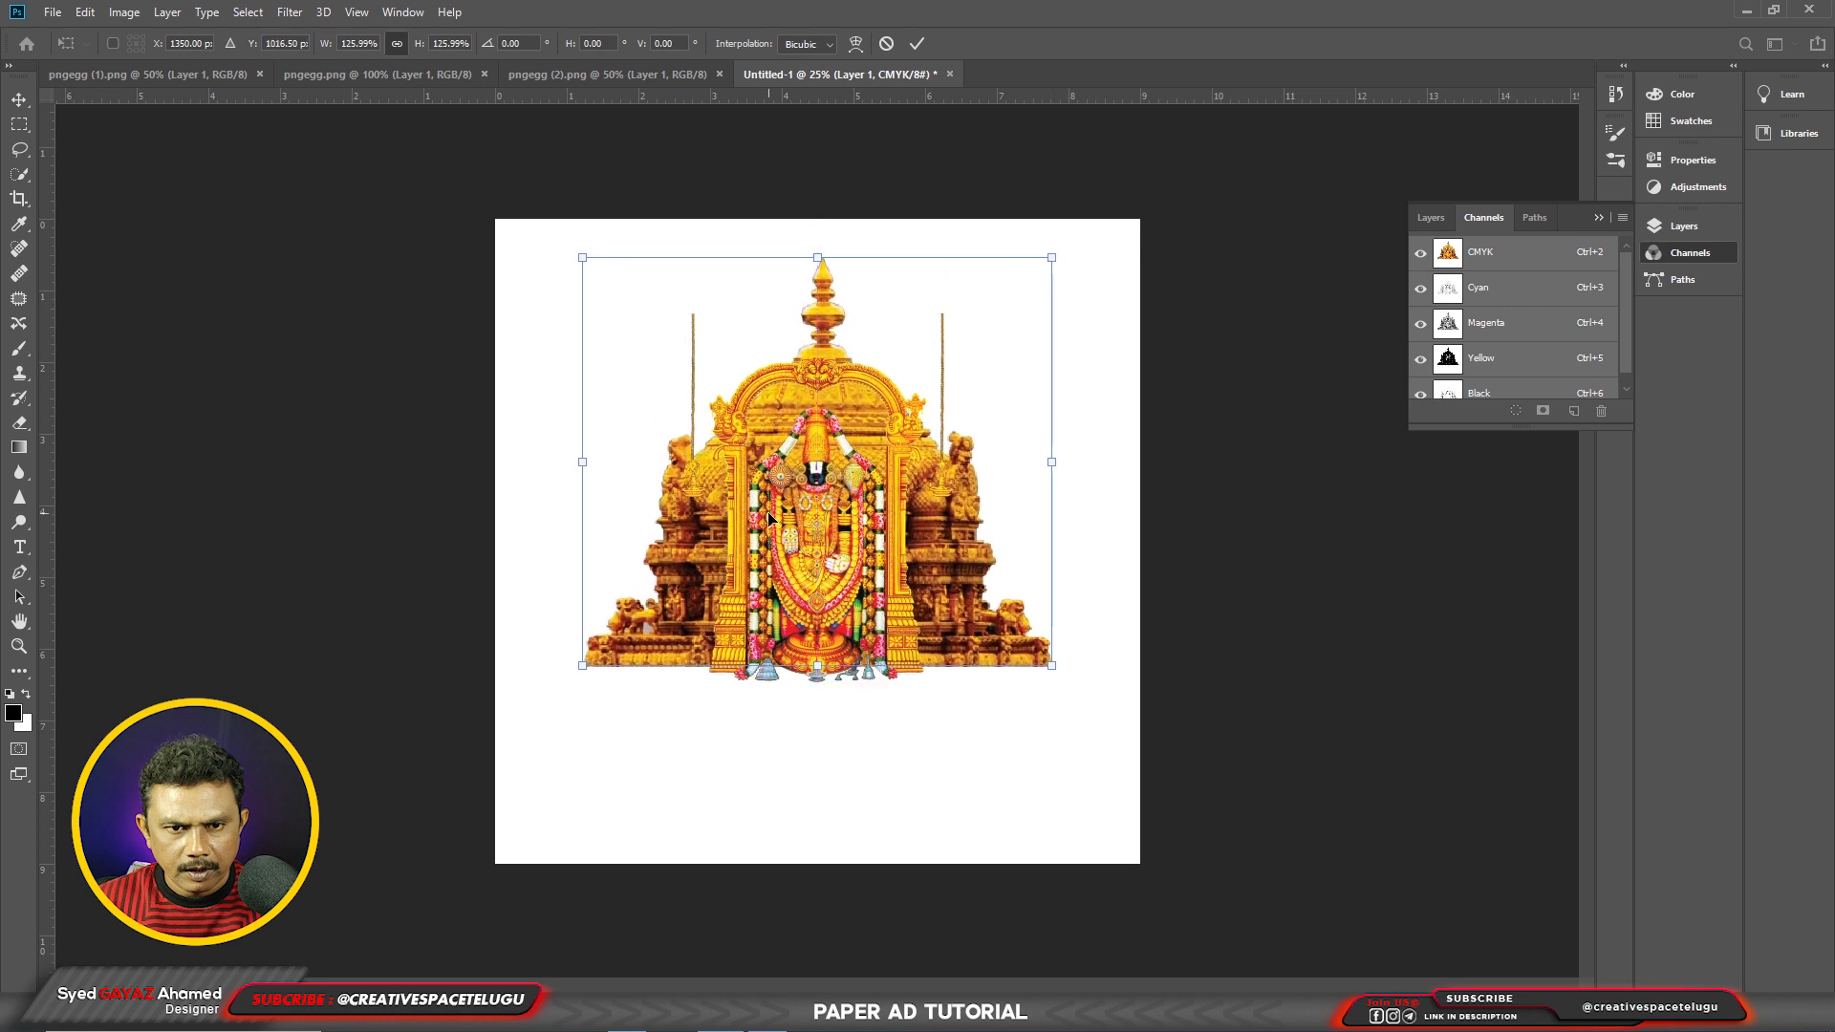
{"action": "key", "text": "Return"}
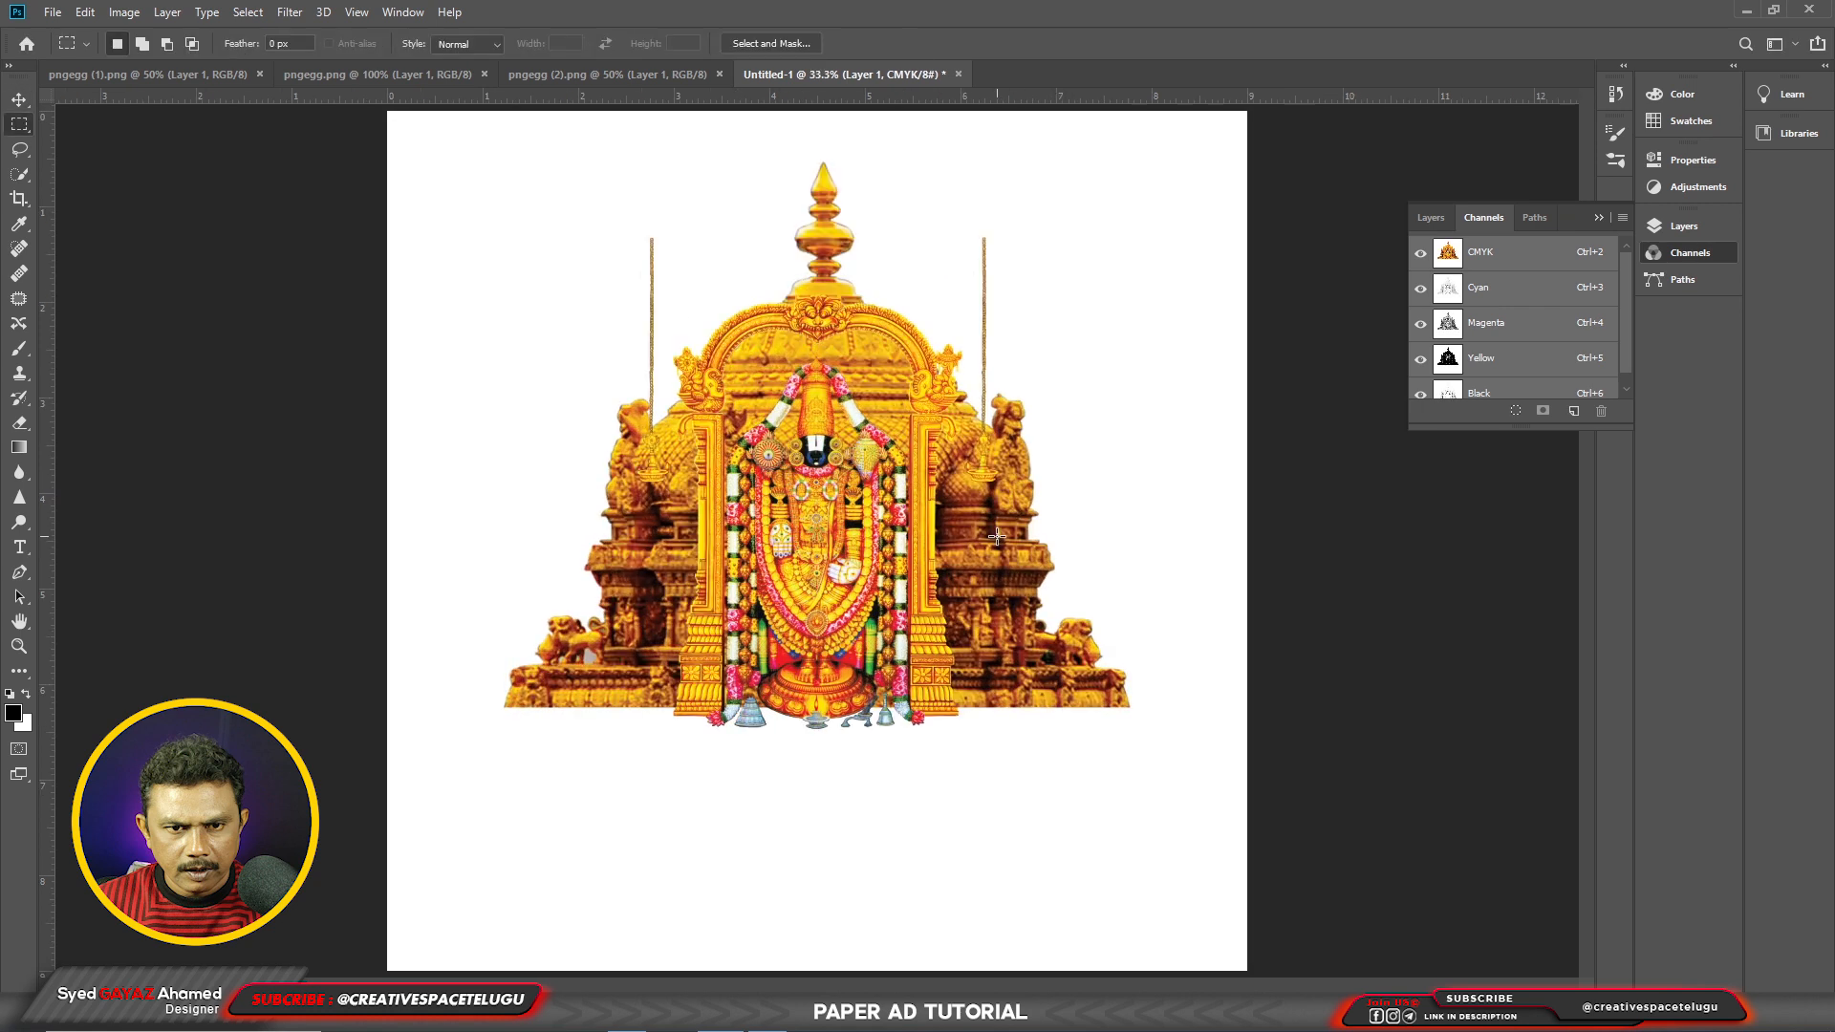
Step: Delete the hanging lamps and their chains on both sides of the deity on Layer 2, using rectangular selections
{"action": "key", "text": "ctrl+equal"}
{"action": "right_click", "coordinate": [986, 449]}
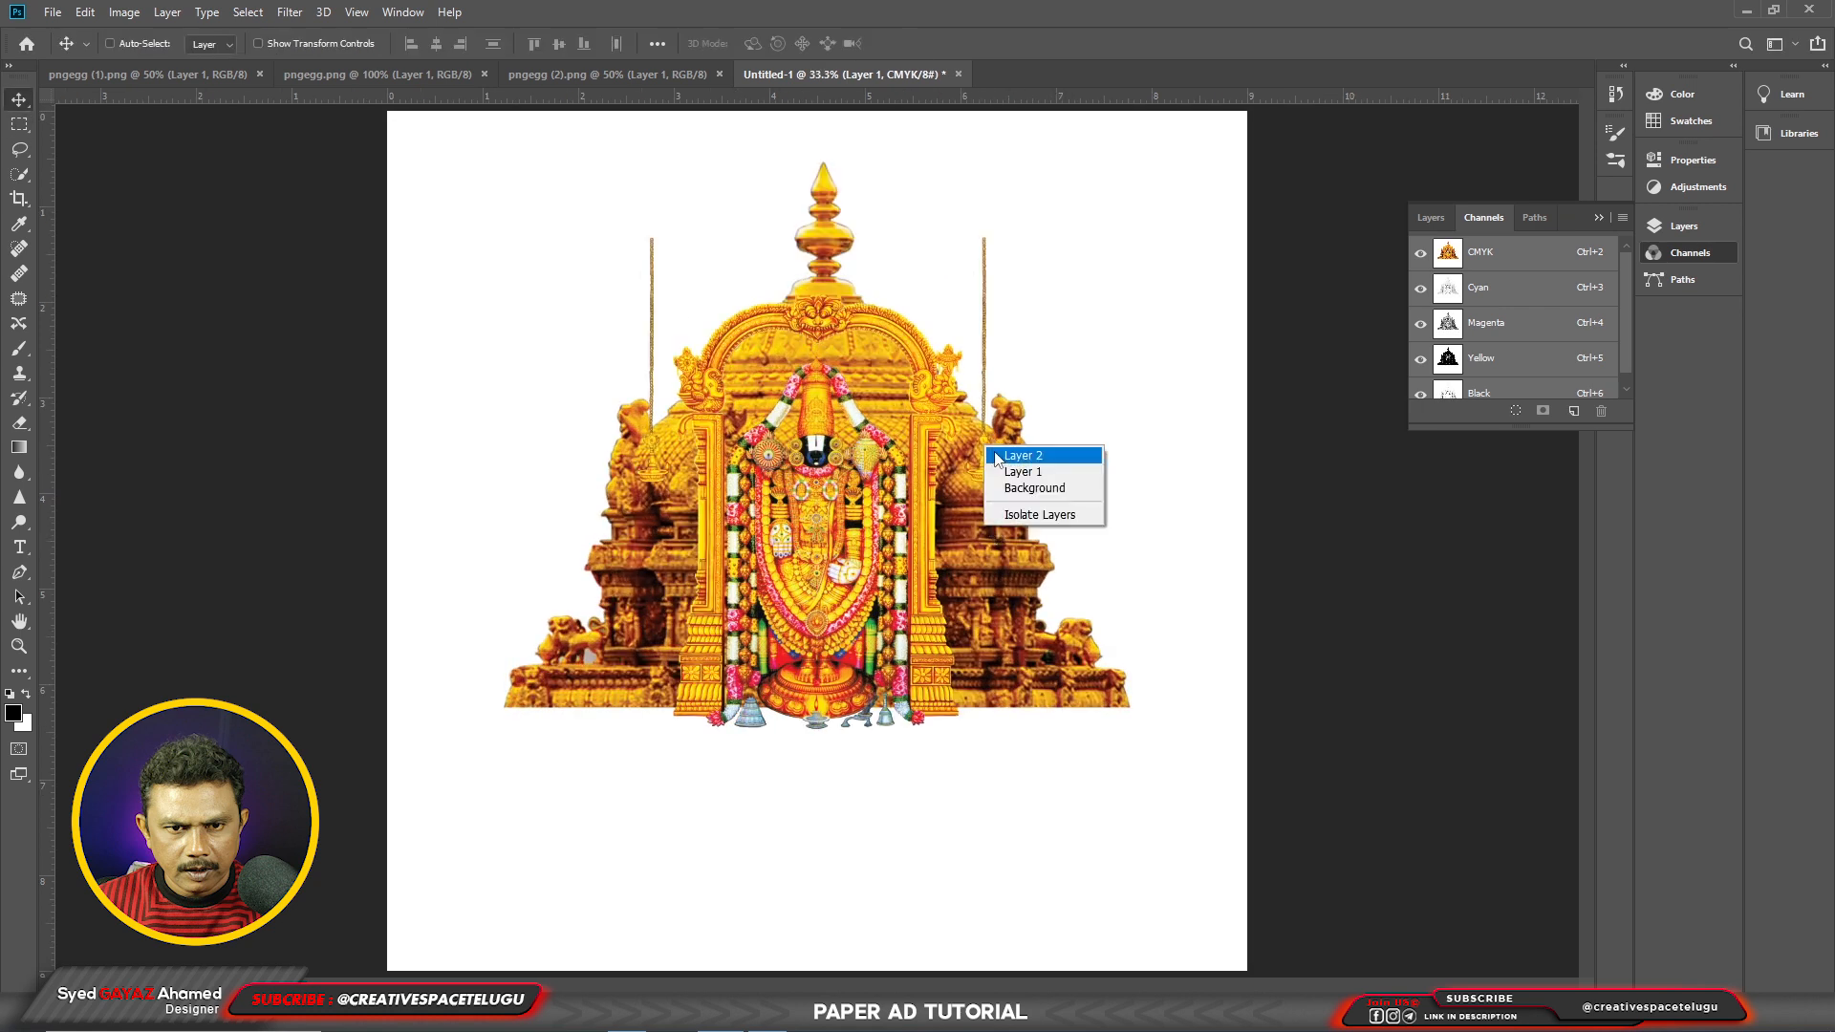
{"action": "left_click", "coordinate": [1018, 456]}
{"action": "key", "text": "m"}
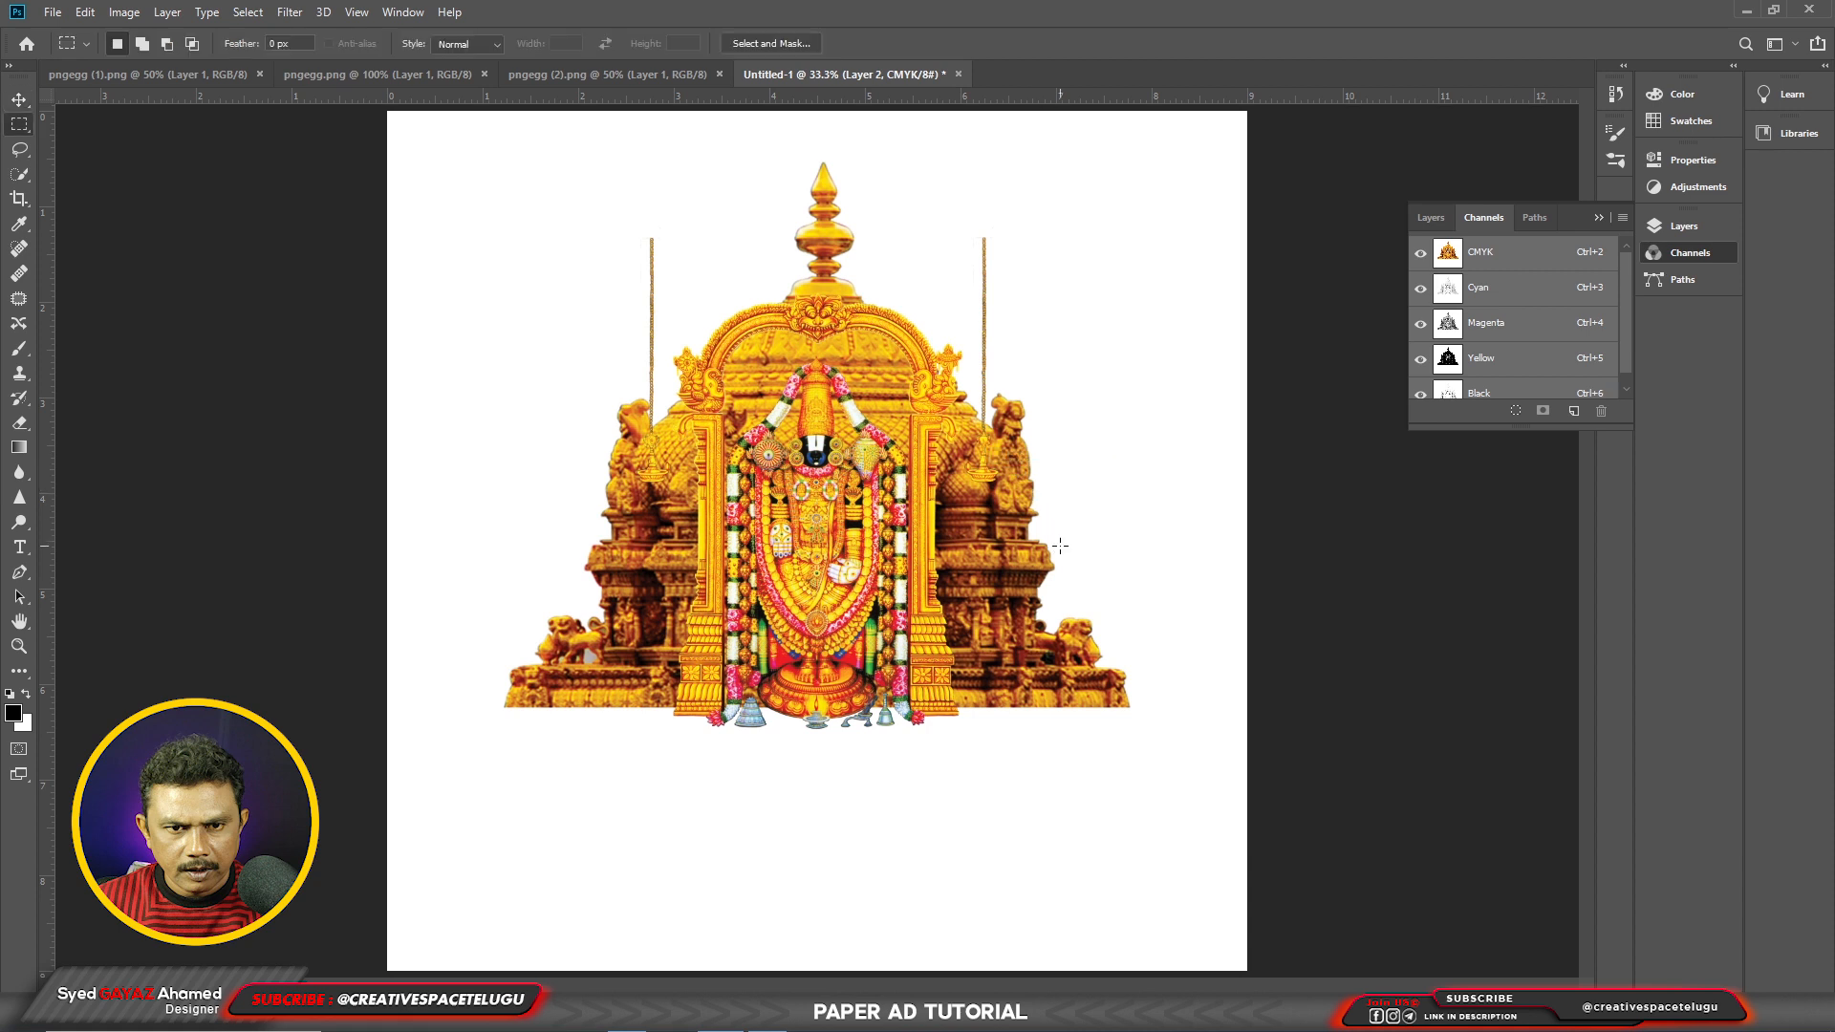
{"action": "left_click_drag", "start_coordinate": [1083, 585], "coordinate": [964, 215]}
{"action": "key", "text": "Delete"}
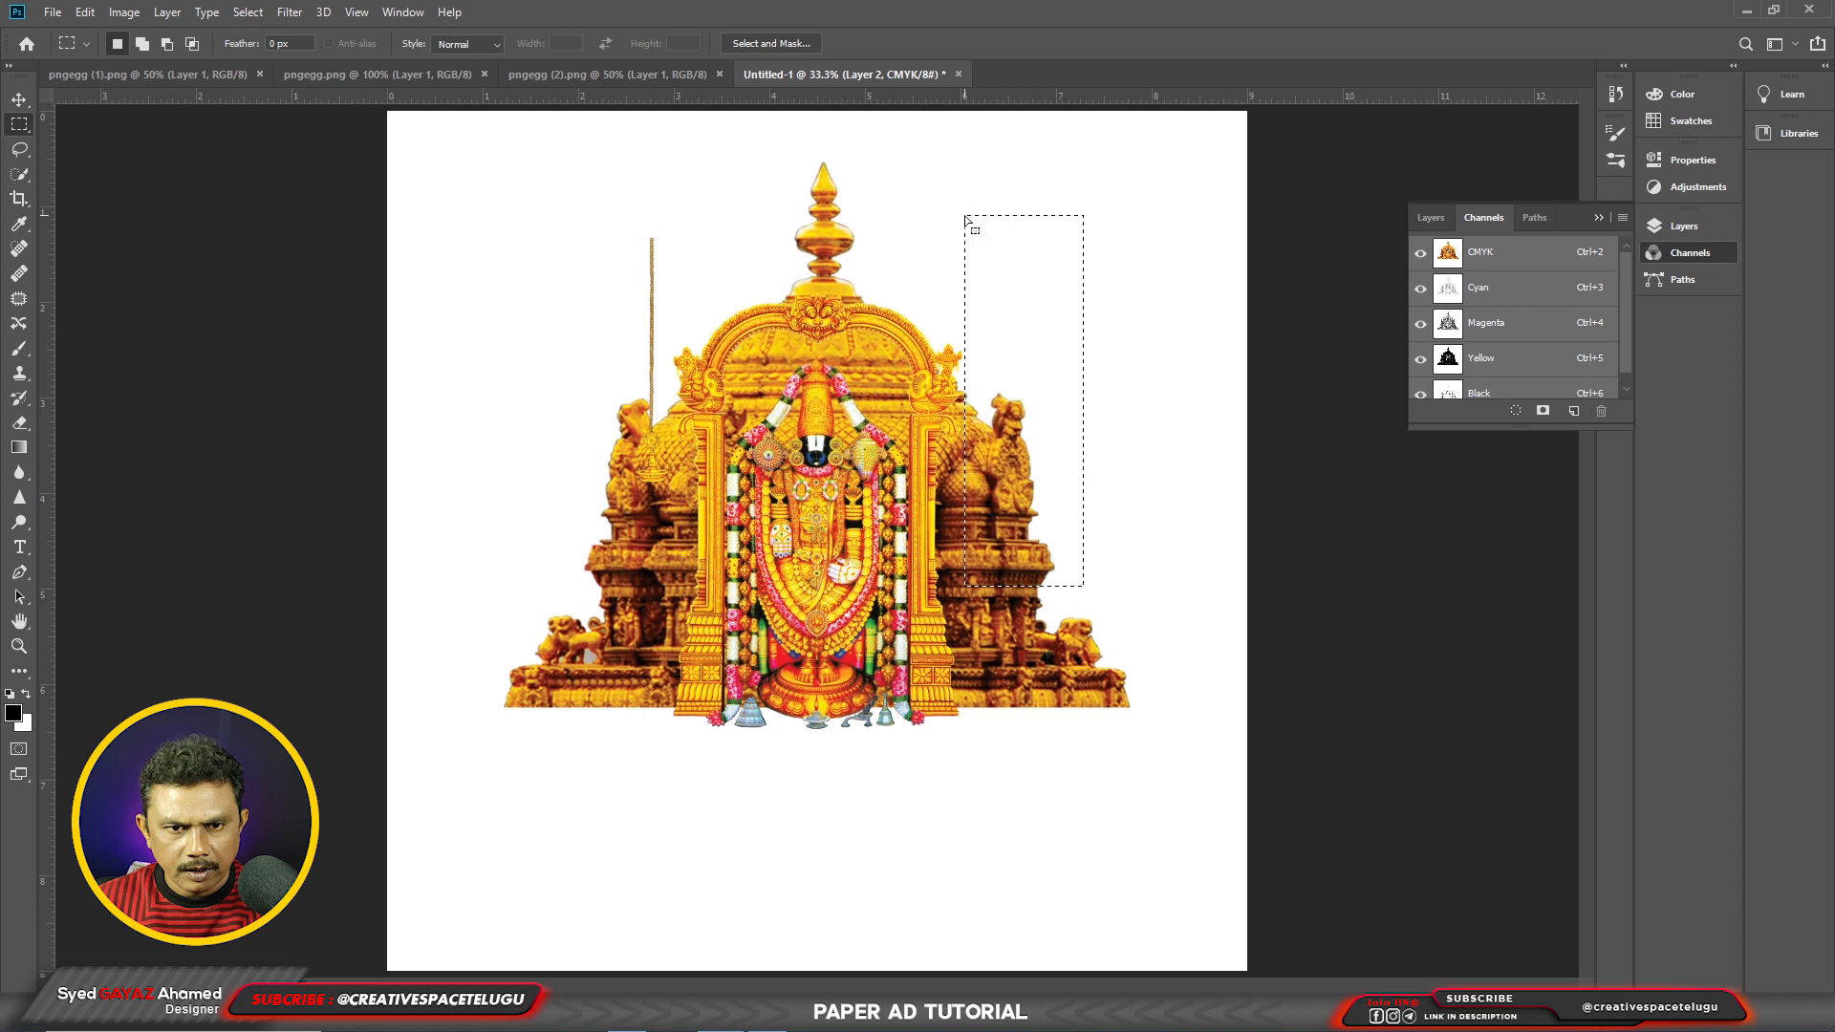
{"action": "left_click_drag", "start_coordinate": [519, 200], "coordinate": [670, 520]}
{"action": "key", "text": "Delete"}
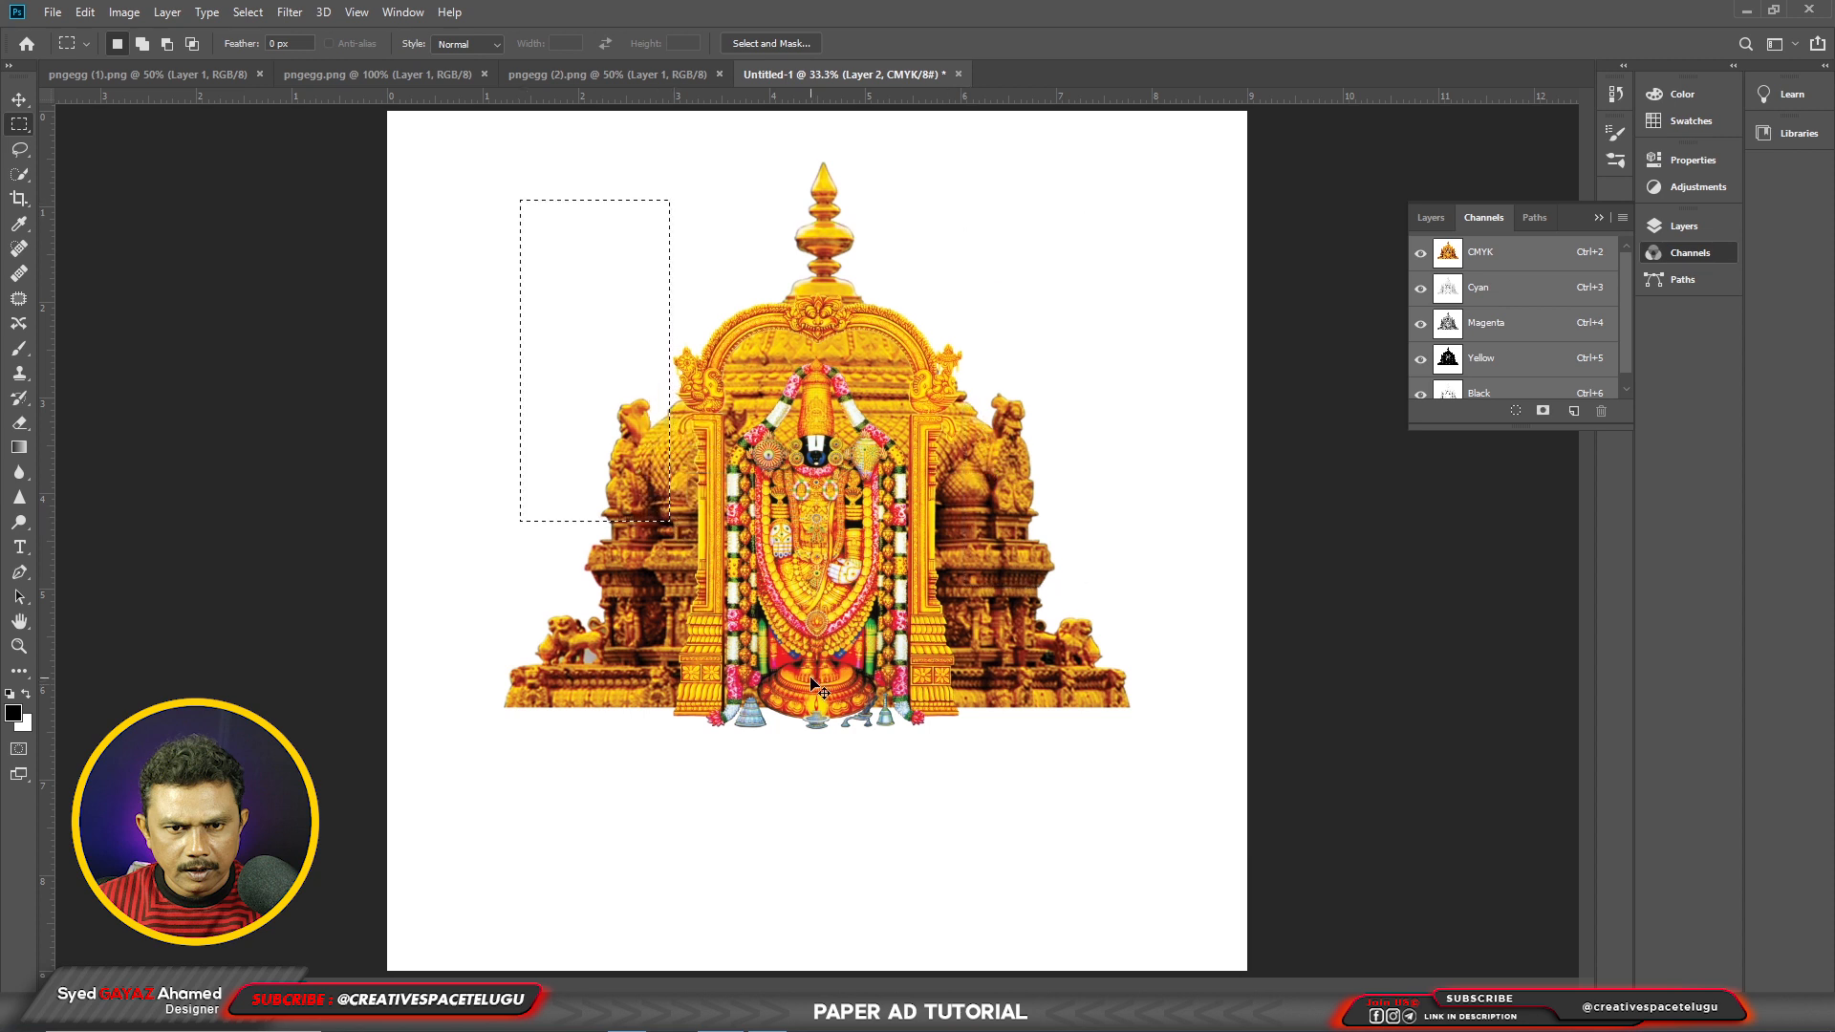
{"action": "key", "text": "ctrl+d"}
Step: Select the area surrounding the temple artwork on Layer 1 by inverting the temple's outline selection
{"action": "key", "text": "v"}
{"action": "left_click", "coordinate": [993, 600], "text": "ctrl"}
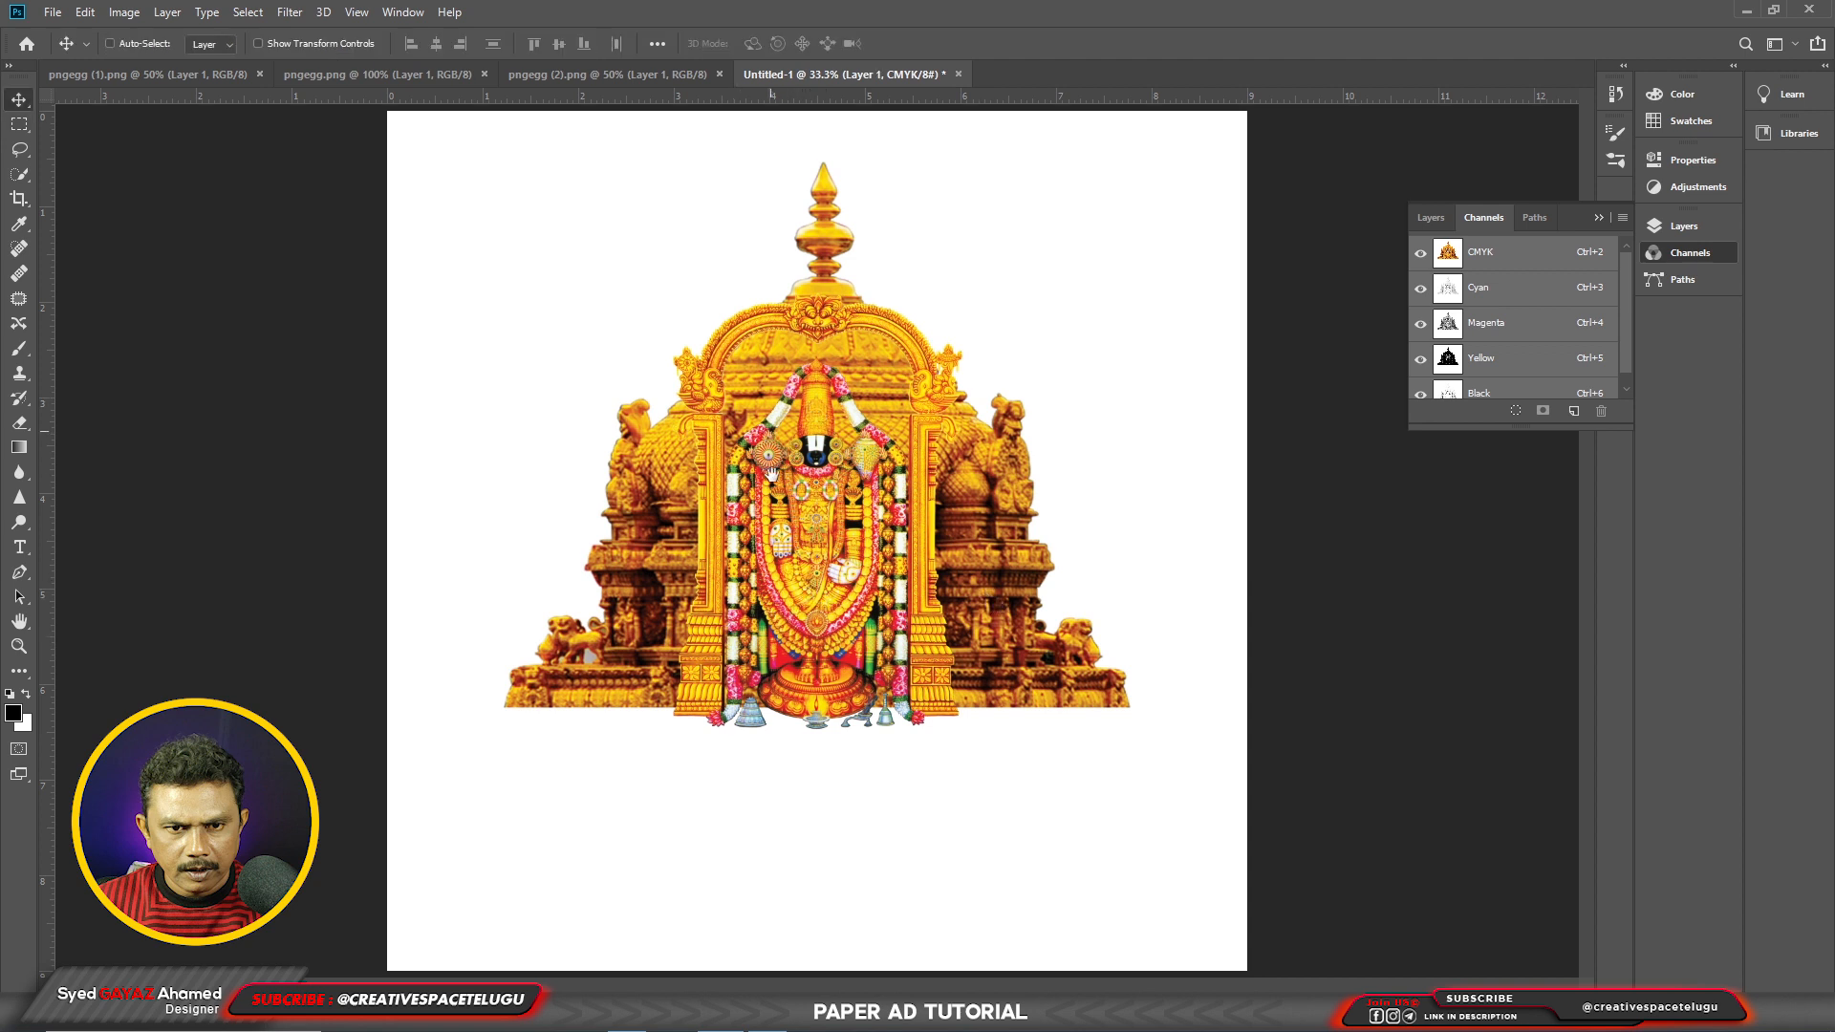
{"action": "right_click", "coordinate": [828, 252]}
{"action": "left_click", "coordinate": [864, 261]}
{"action": "key", "text": "F7"}
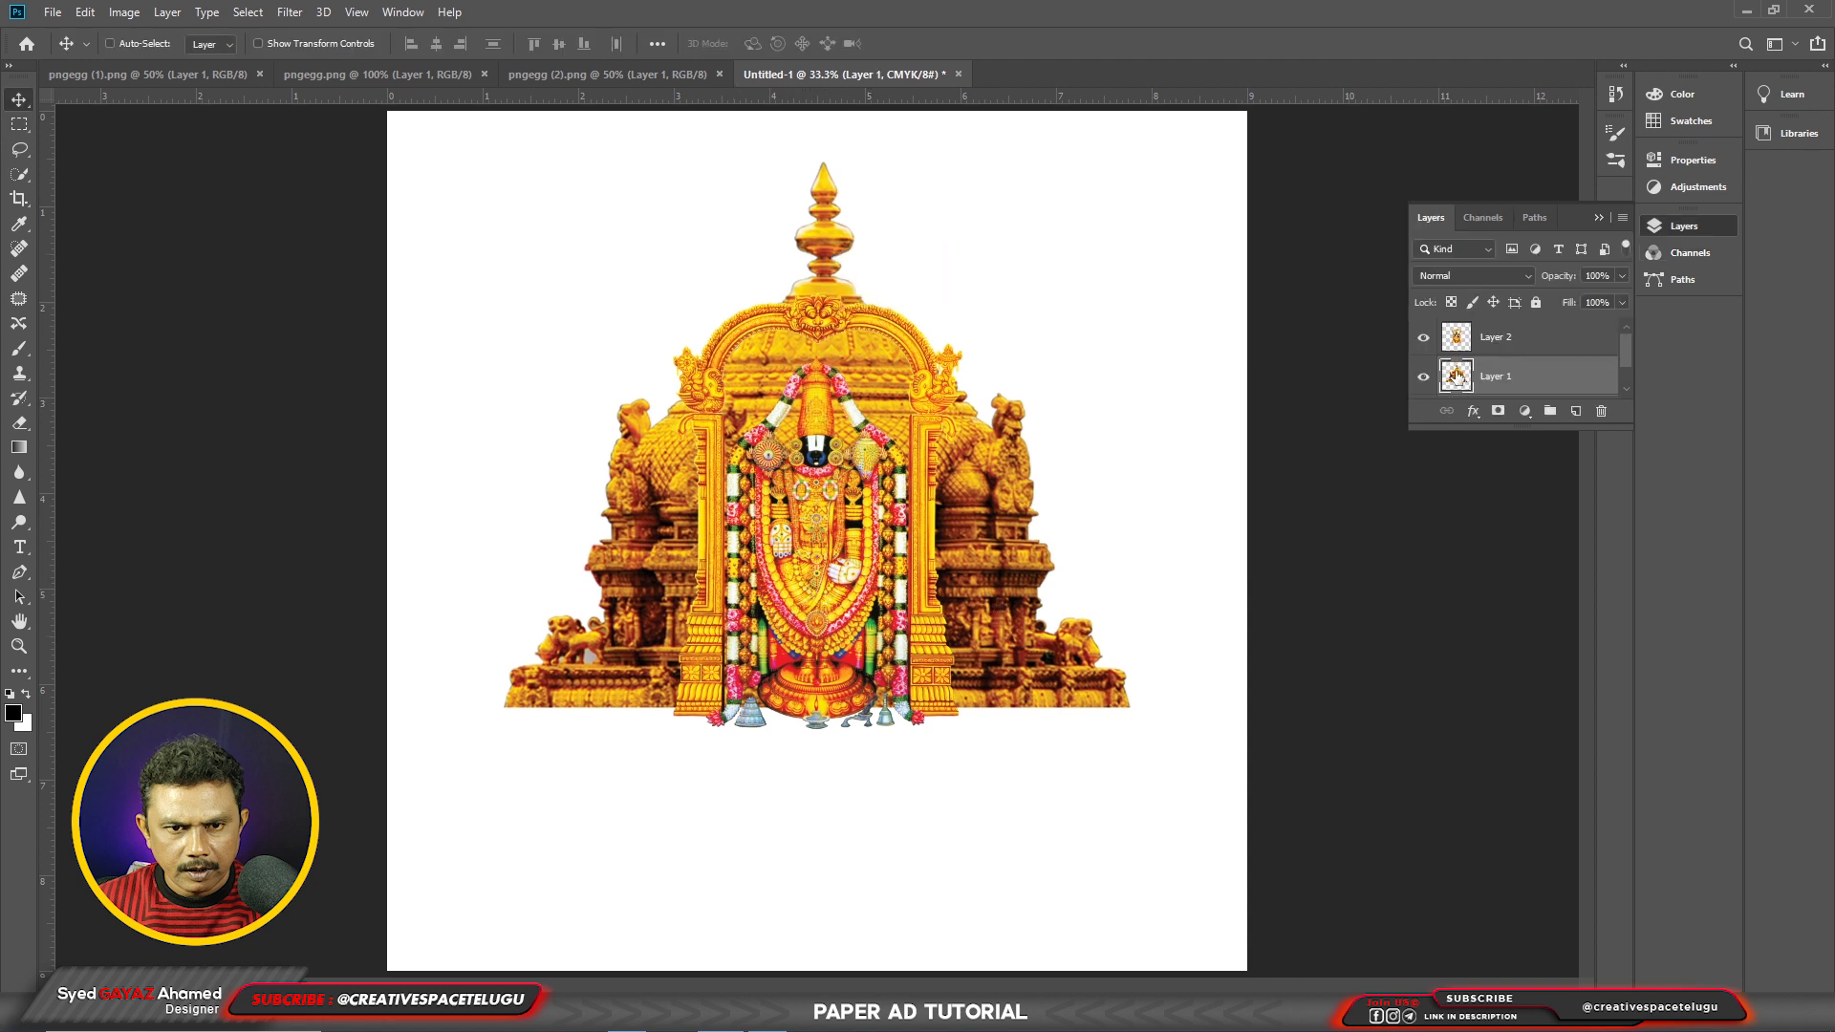
{"action": "key", "text": "ctrl+shift+i"}
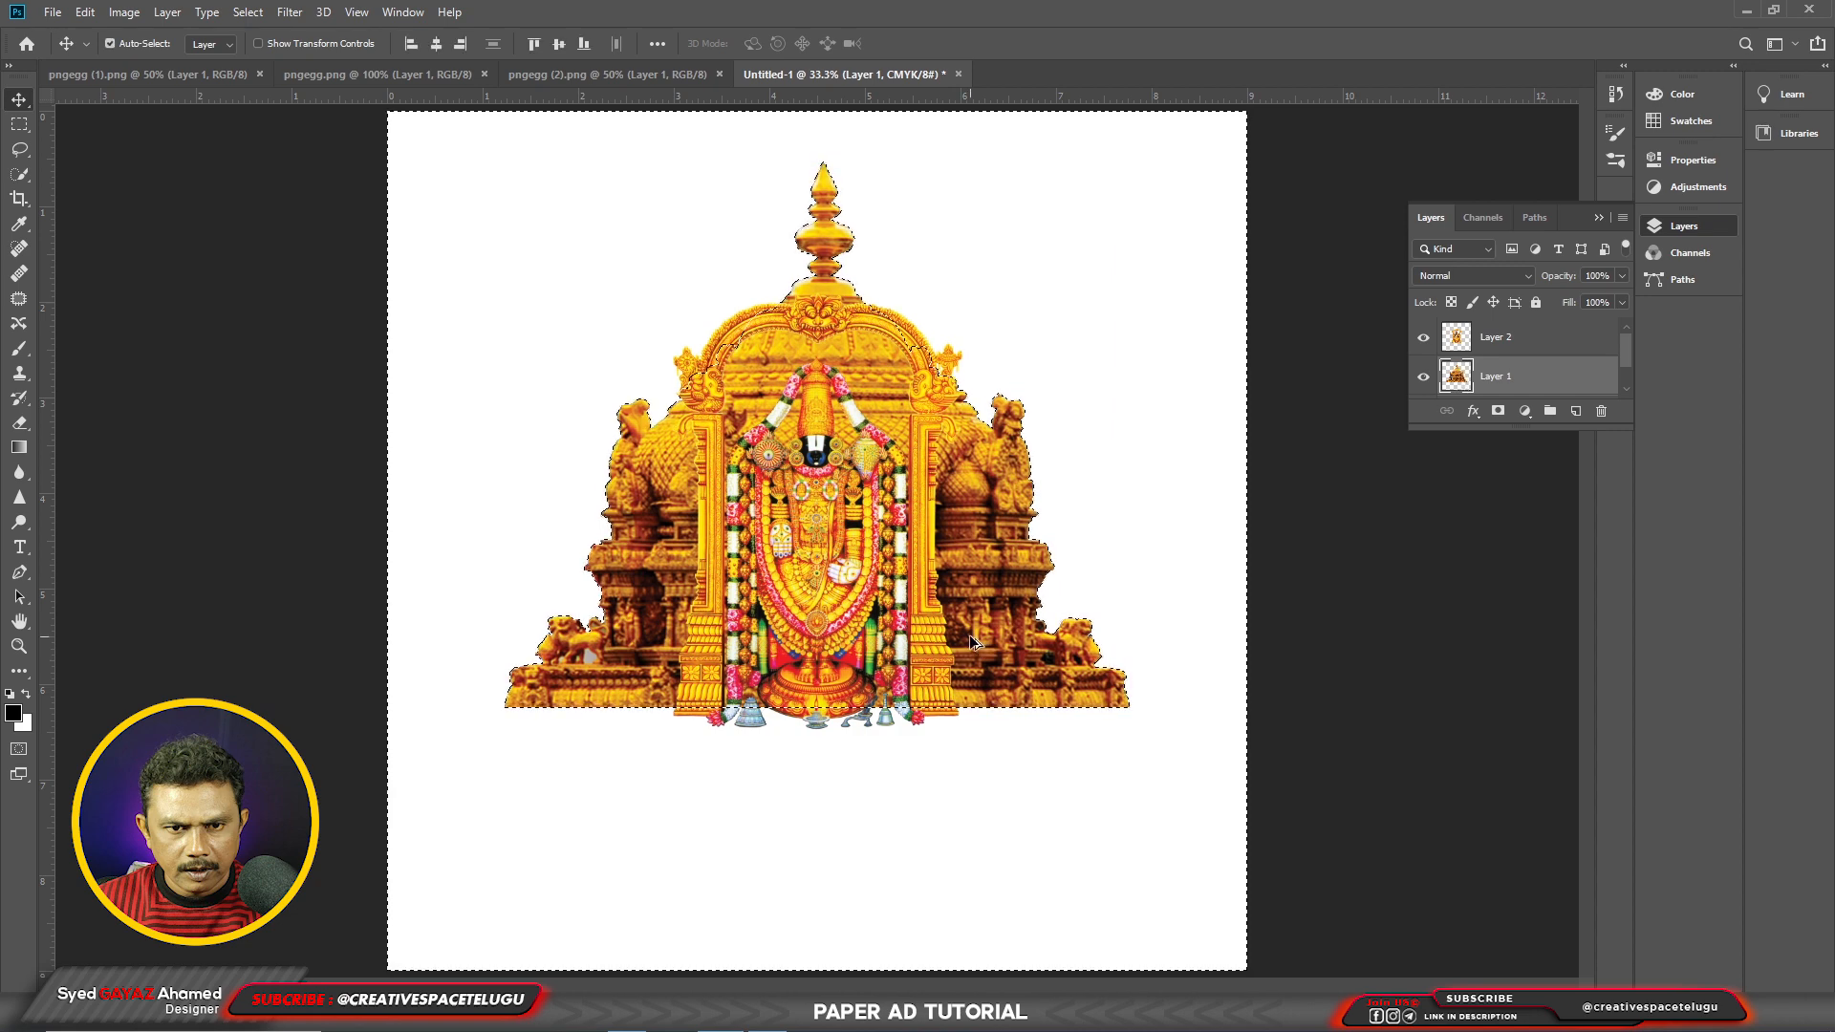
Step: Feather the selection around the temple by 1 pixel to soften its edges, and deselect
{"action": "left_click", "coordinate": [258, 13]}
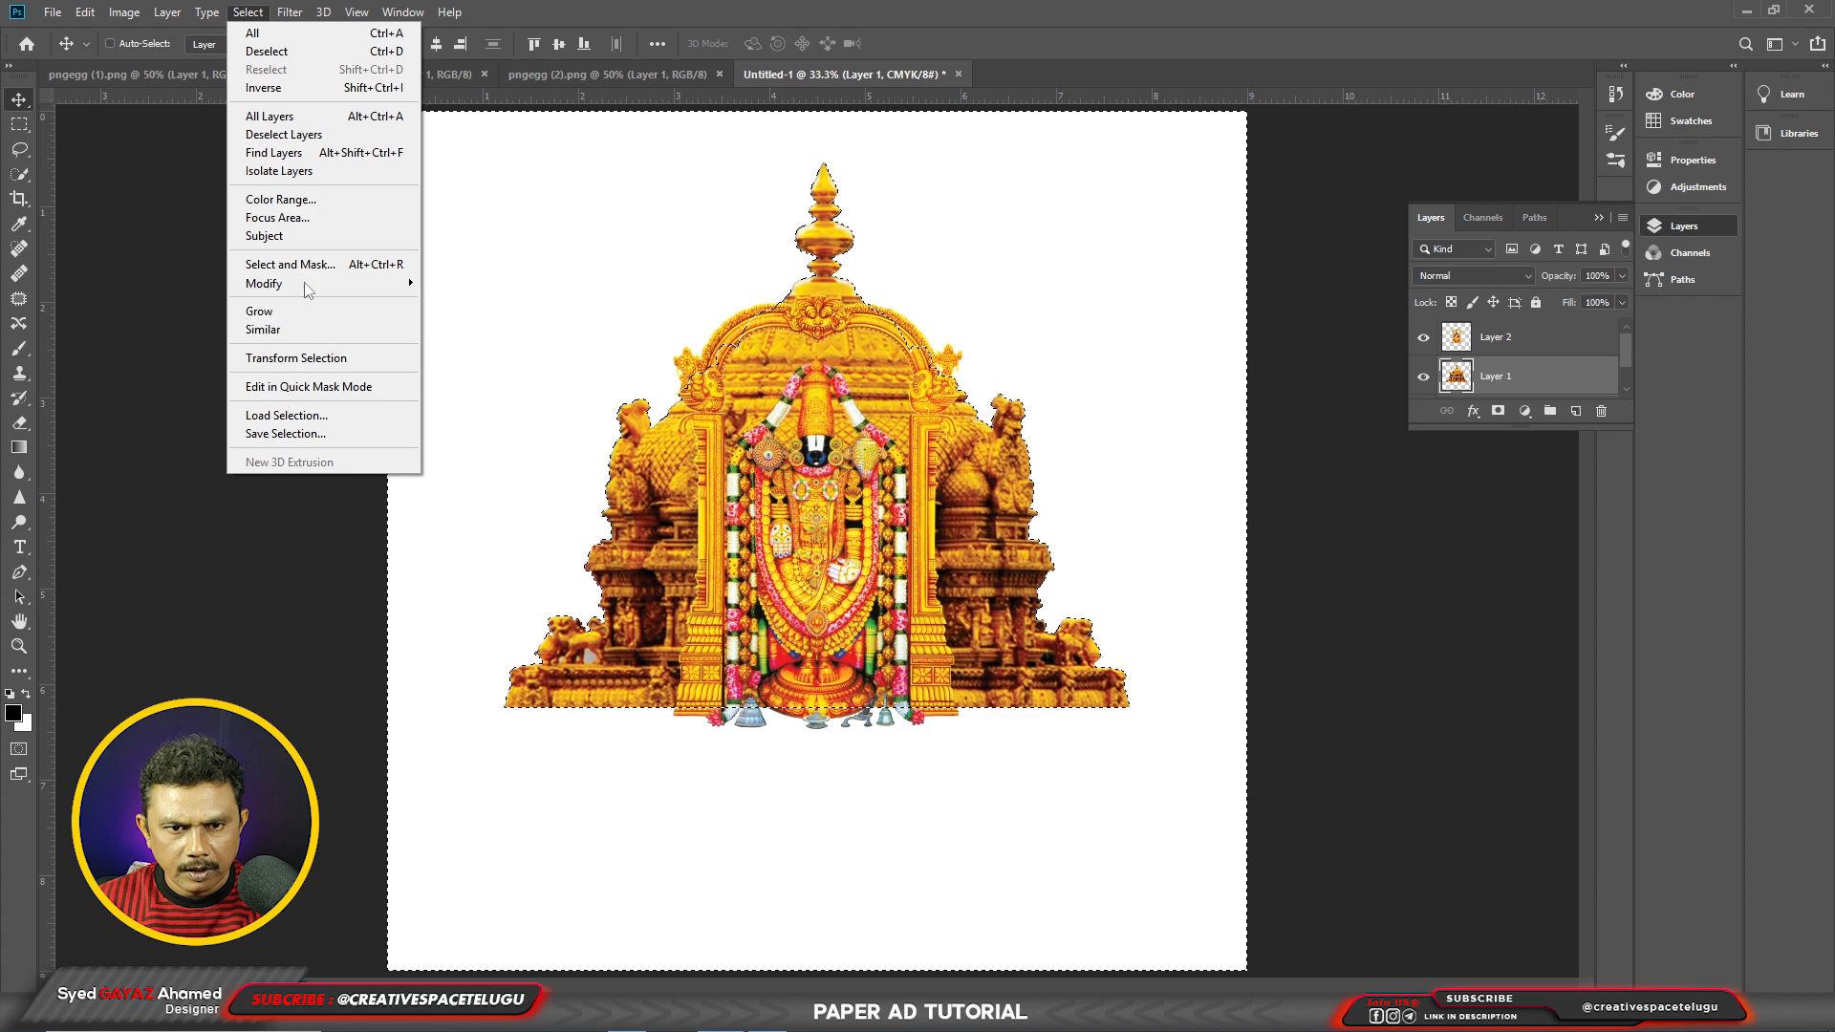
{"action": "mouse_move", "coordinate": [315, 284]}
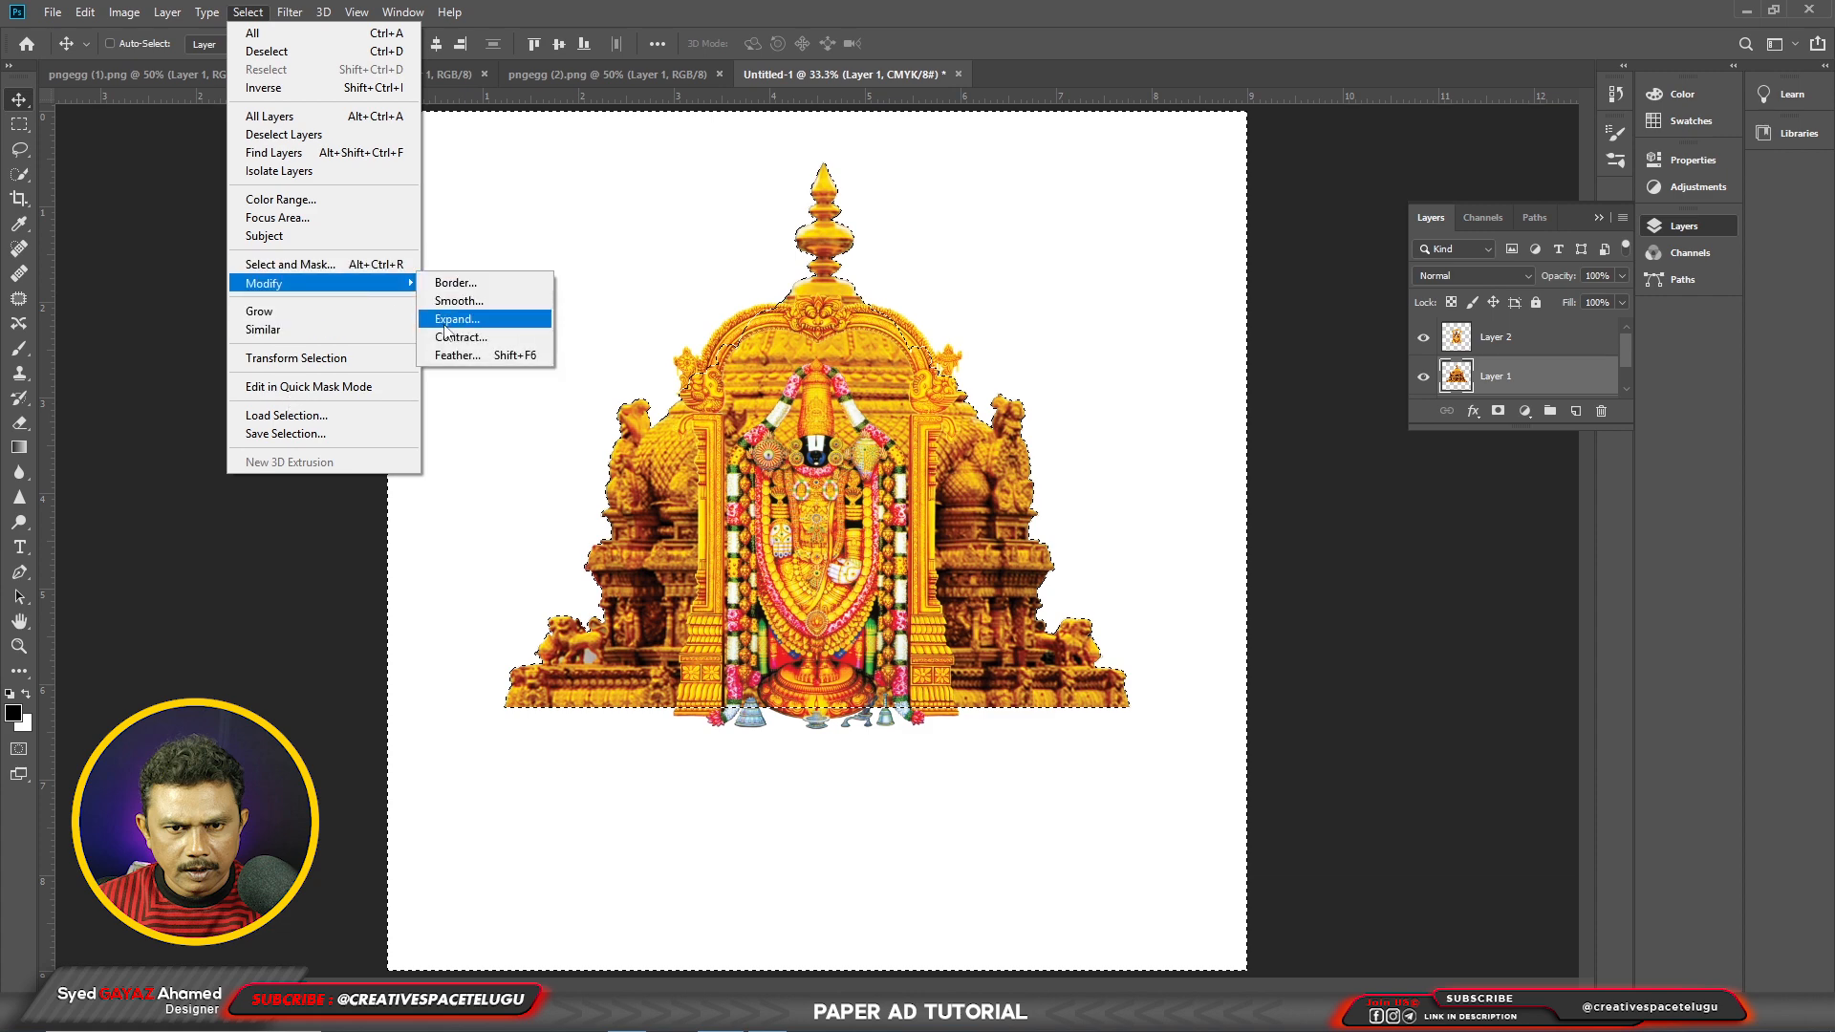
{"action": "left_click", "coordinate": [457, 354]}
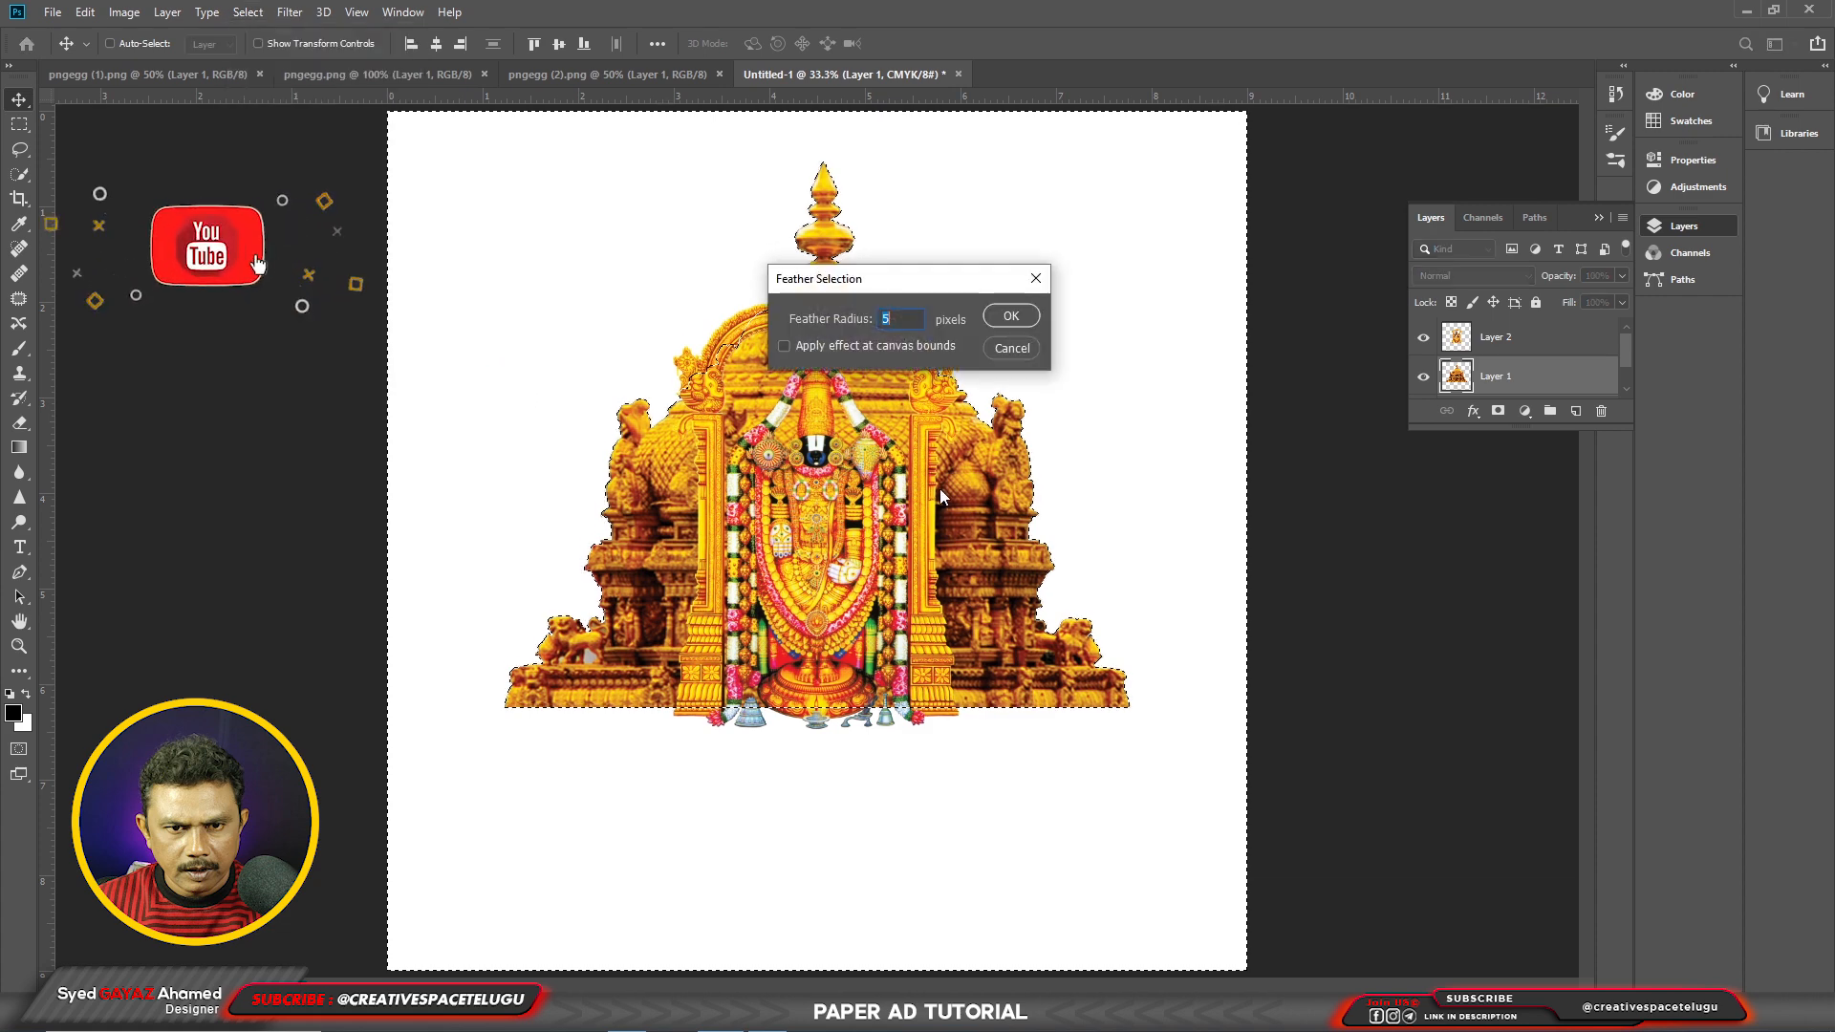
{"action": "type", "text": "1"}
{"action": "key", "text": "Return"}
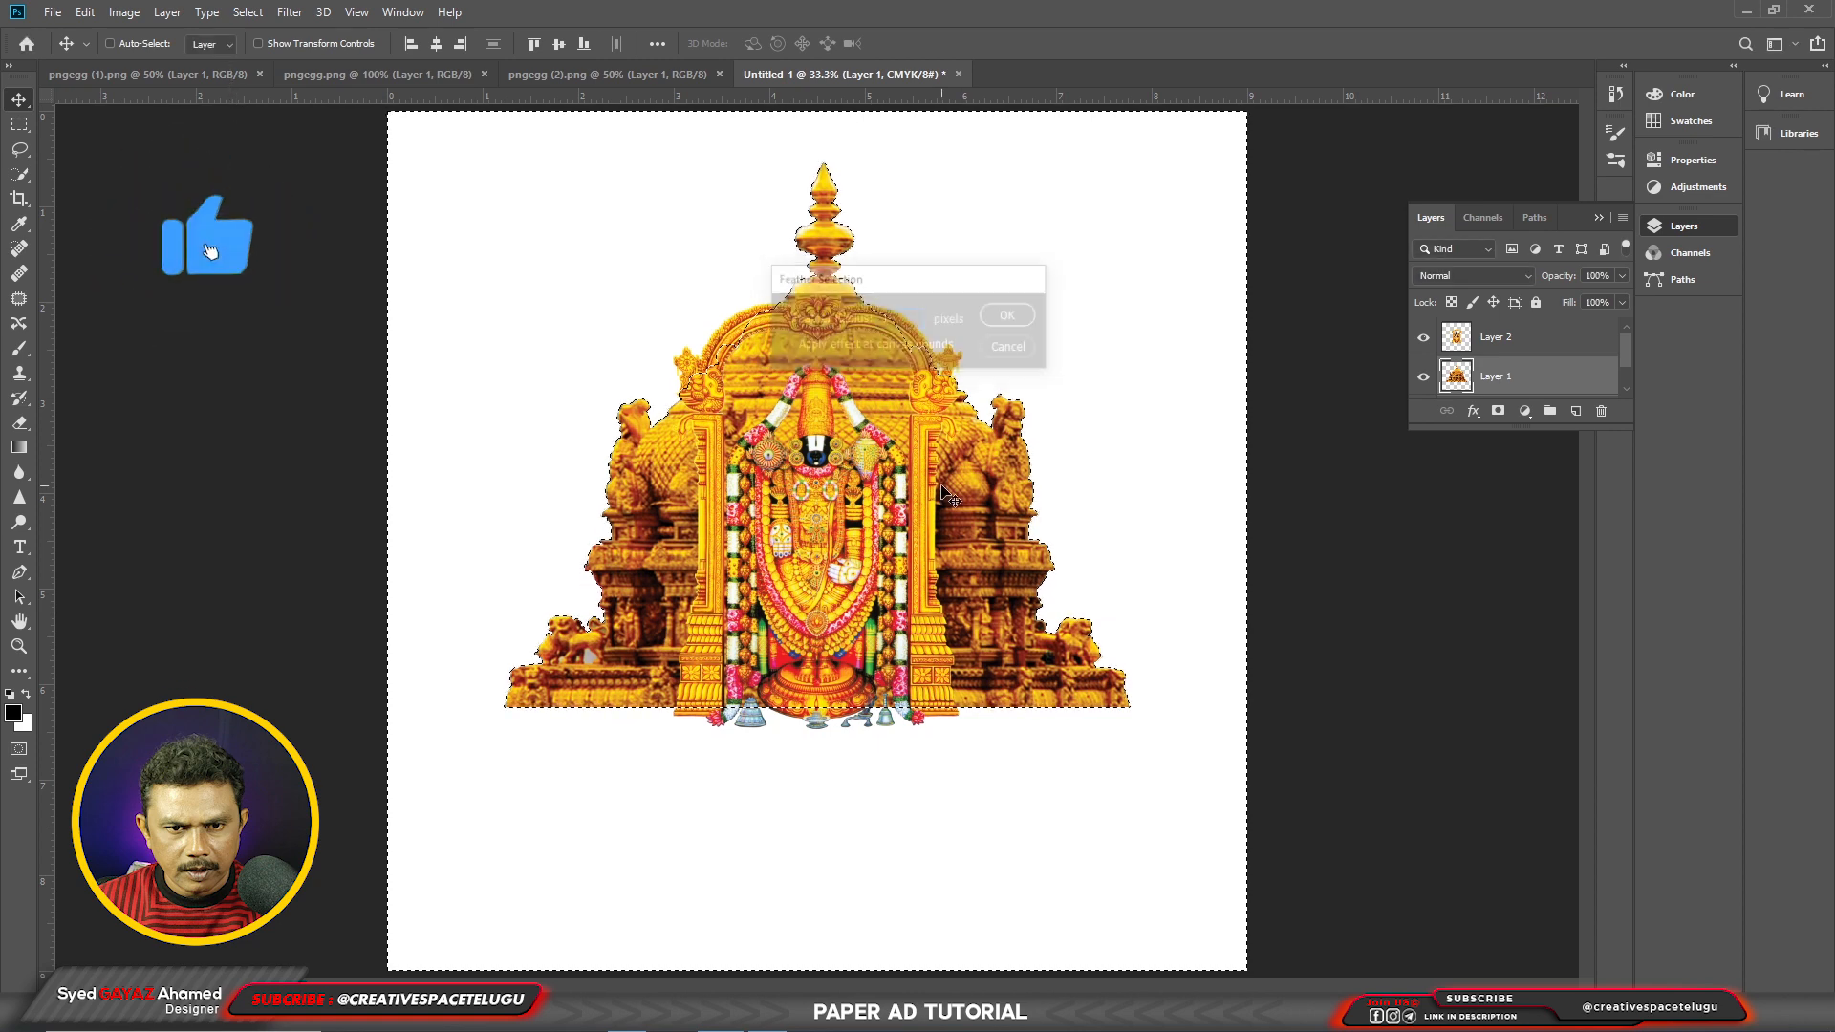
{"action": "key", "text": "ctrl+d"}
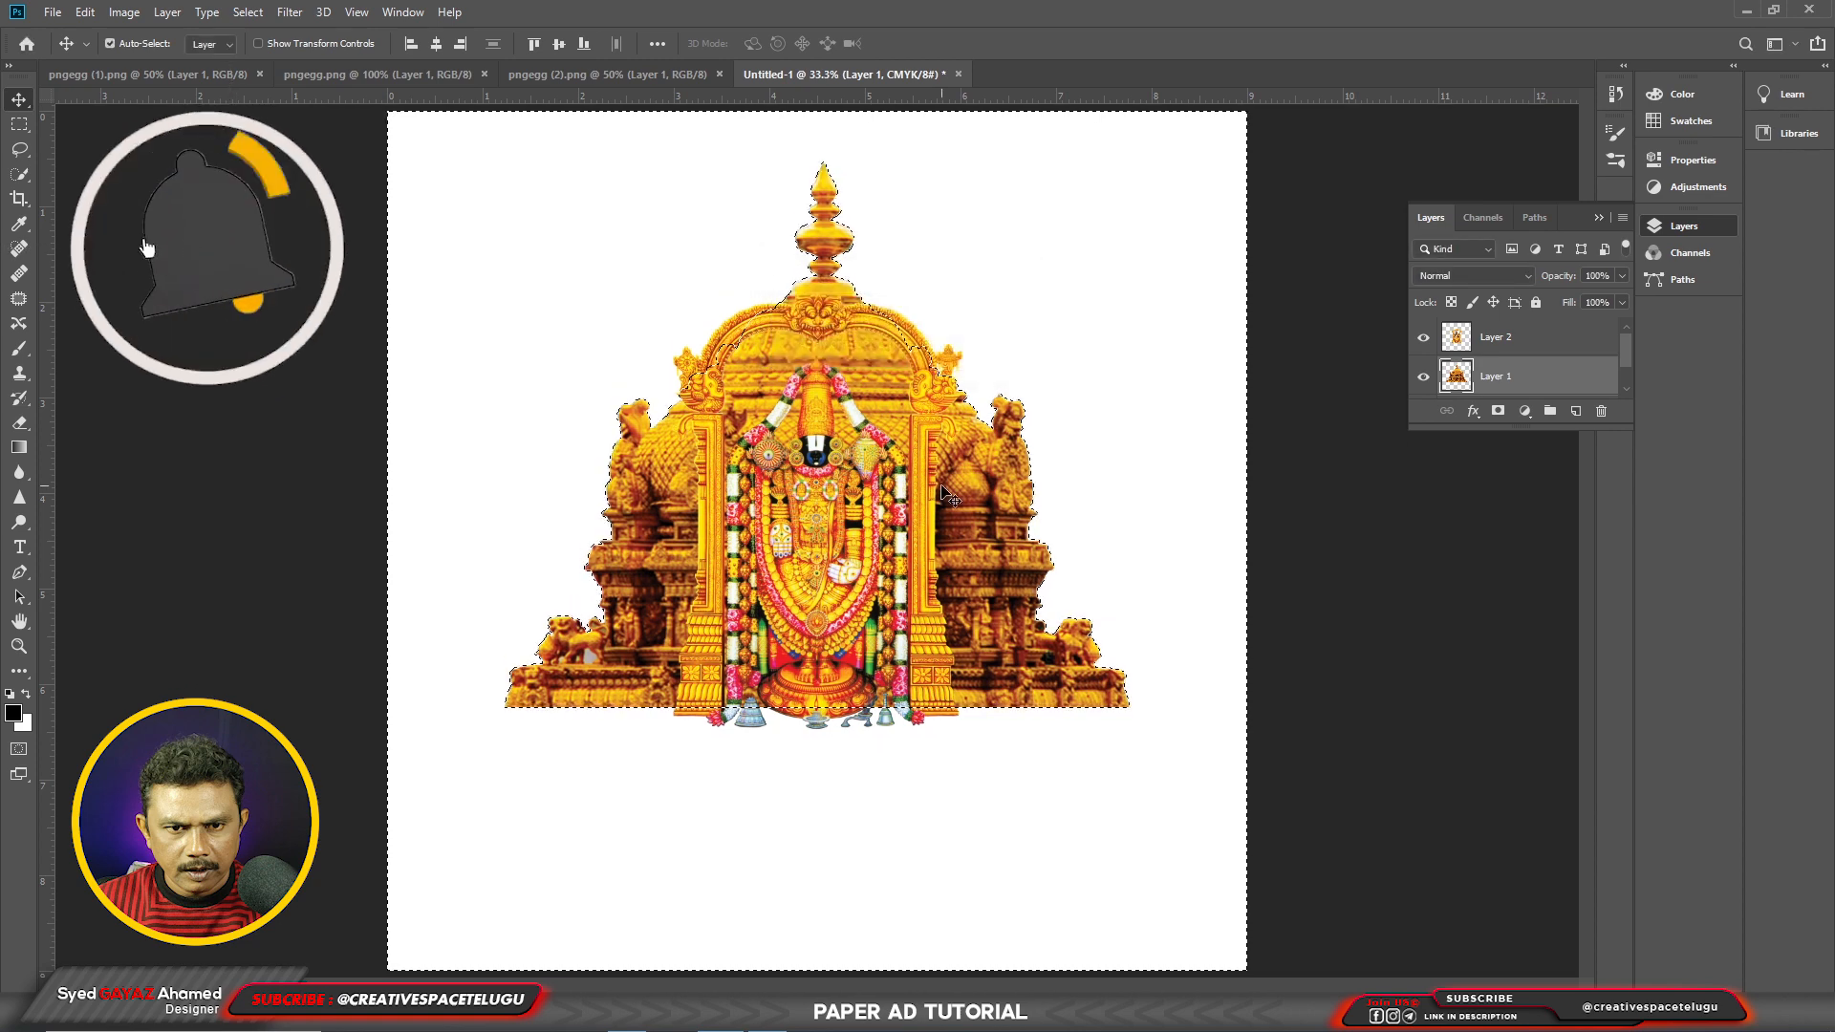
Step: Add a new layer above the deity and fill a full-width rectangle over the canvas's bottom quarter with black
{"action": "left_click", "coordinate": [870, 650], "text": "ctrl"}
{"action": "left_click", "coordinate": [19, 125]}
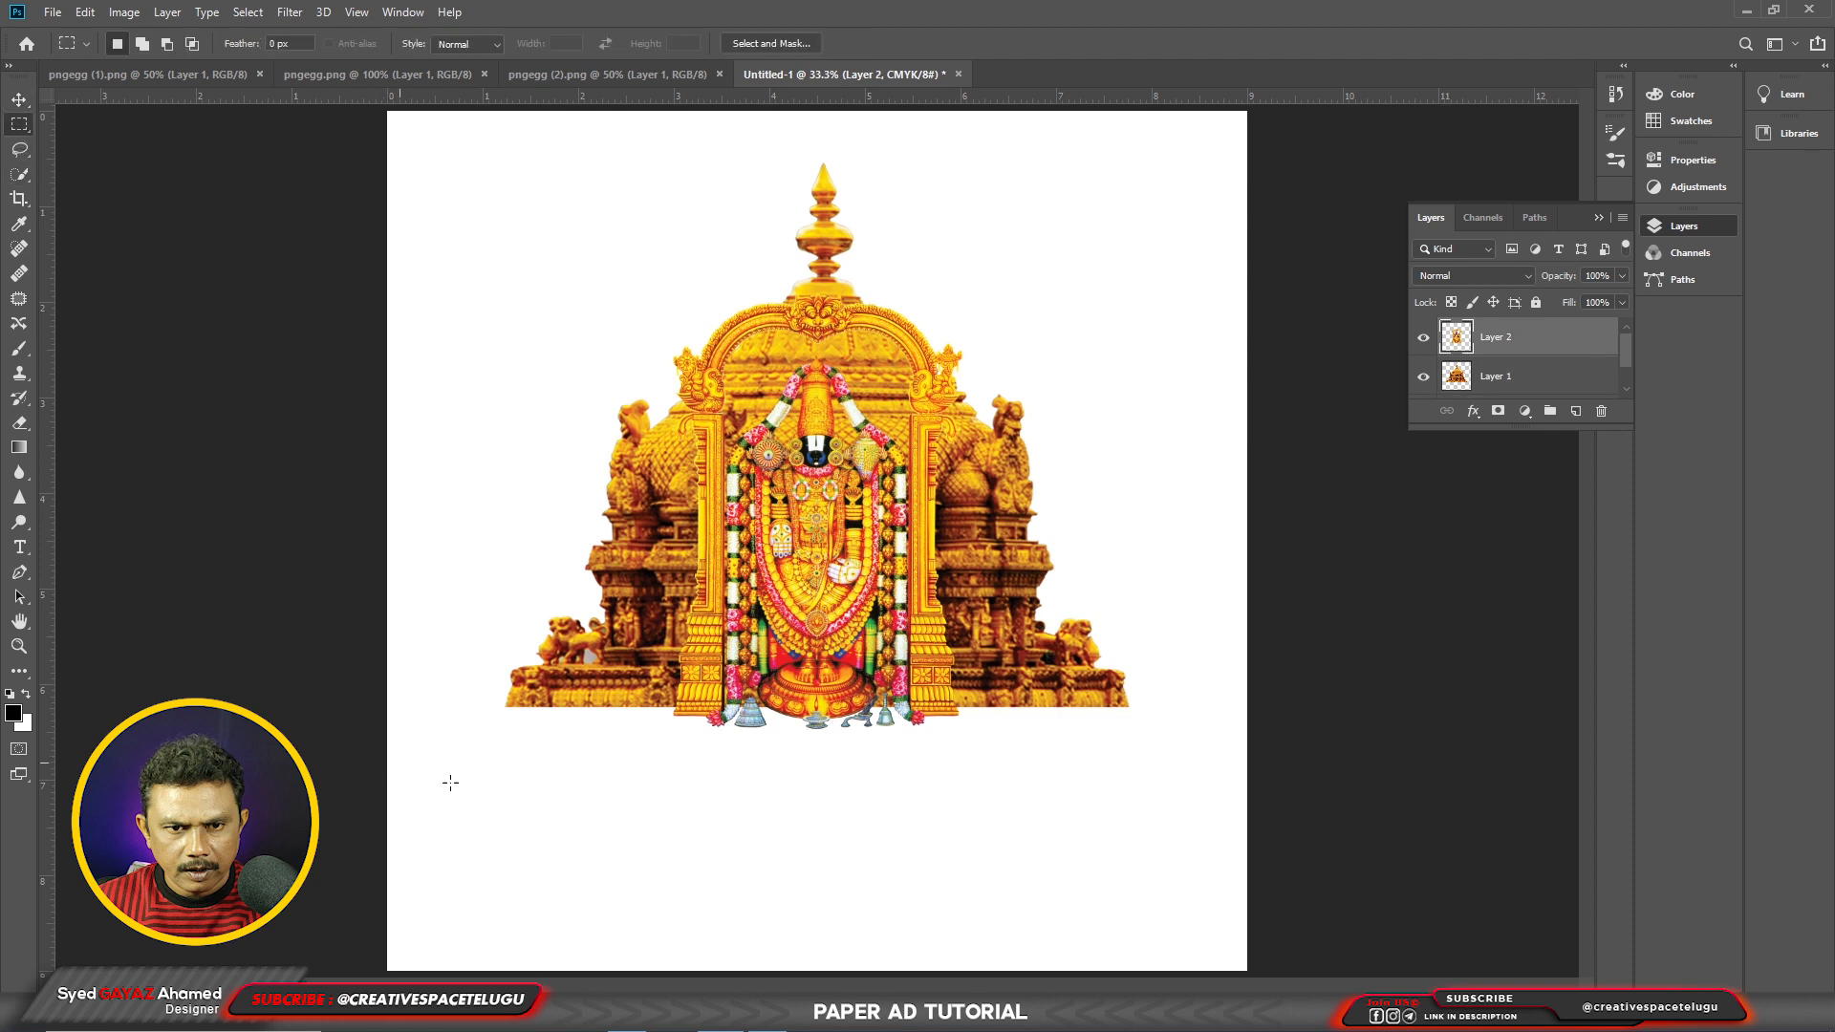
{"action": "left_click_drag", "start_coordinate": [384, 755], "coordinate": [1252, 975]}
{"action": "key", "text": "ctrl+shift+n"}
{"action": "key", "text": "Return"}
{"action": "key", "text": "alt+BackSpace"}
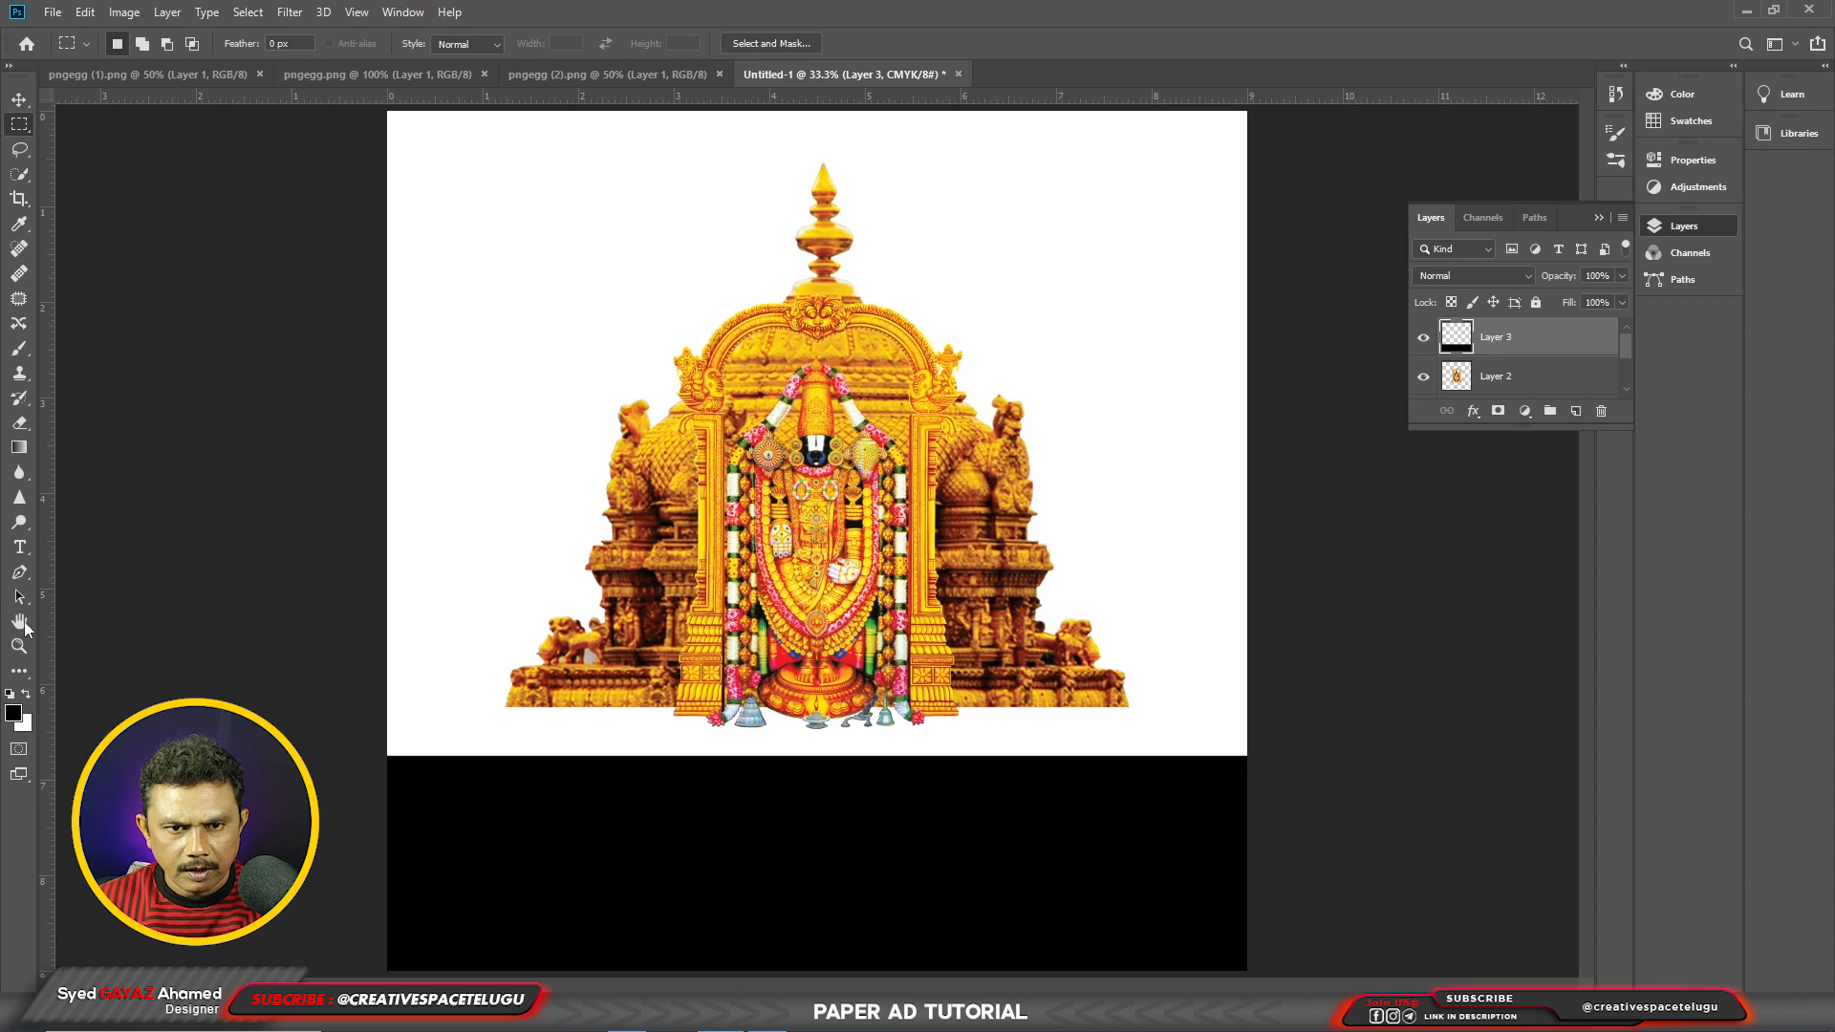
Step: Set the foreground color to a fully saturated bright blue
{"action": "left_click", "coordinate": [15, 715]}
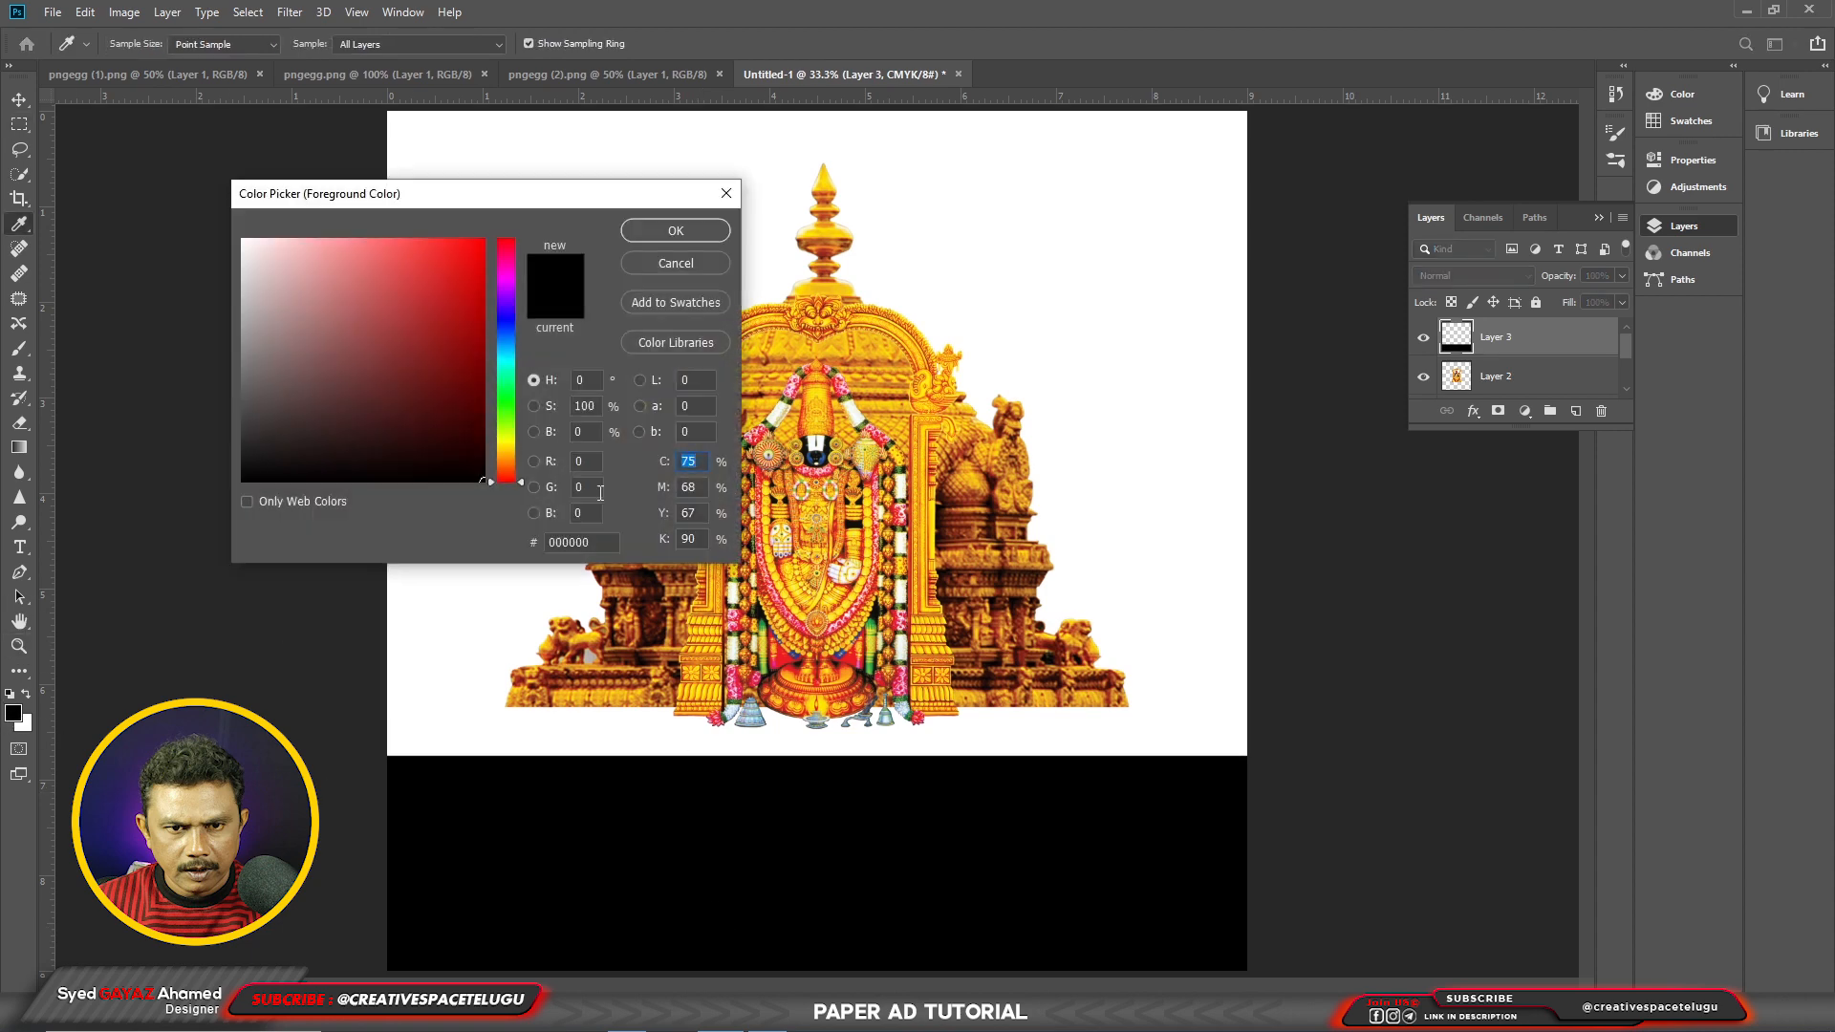
{"action": "left_click", "coordinate": [507, 405]}
{"action": "left_click", "coordinate": [483, 239]}
{"action": "left_click", "coordinate": [522, 342]}
{"action": "left_click", "coordinate": [676, 231]}
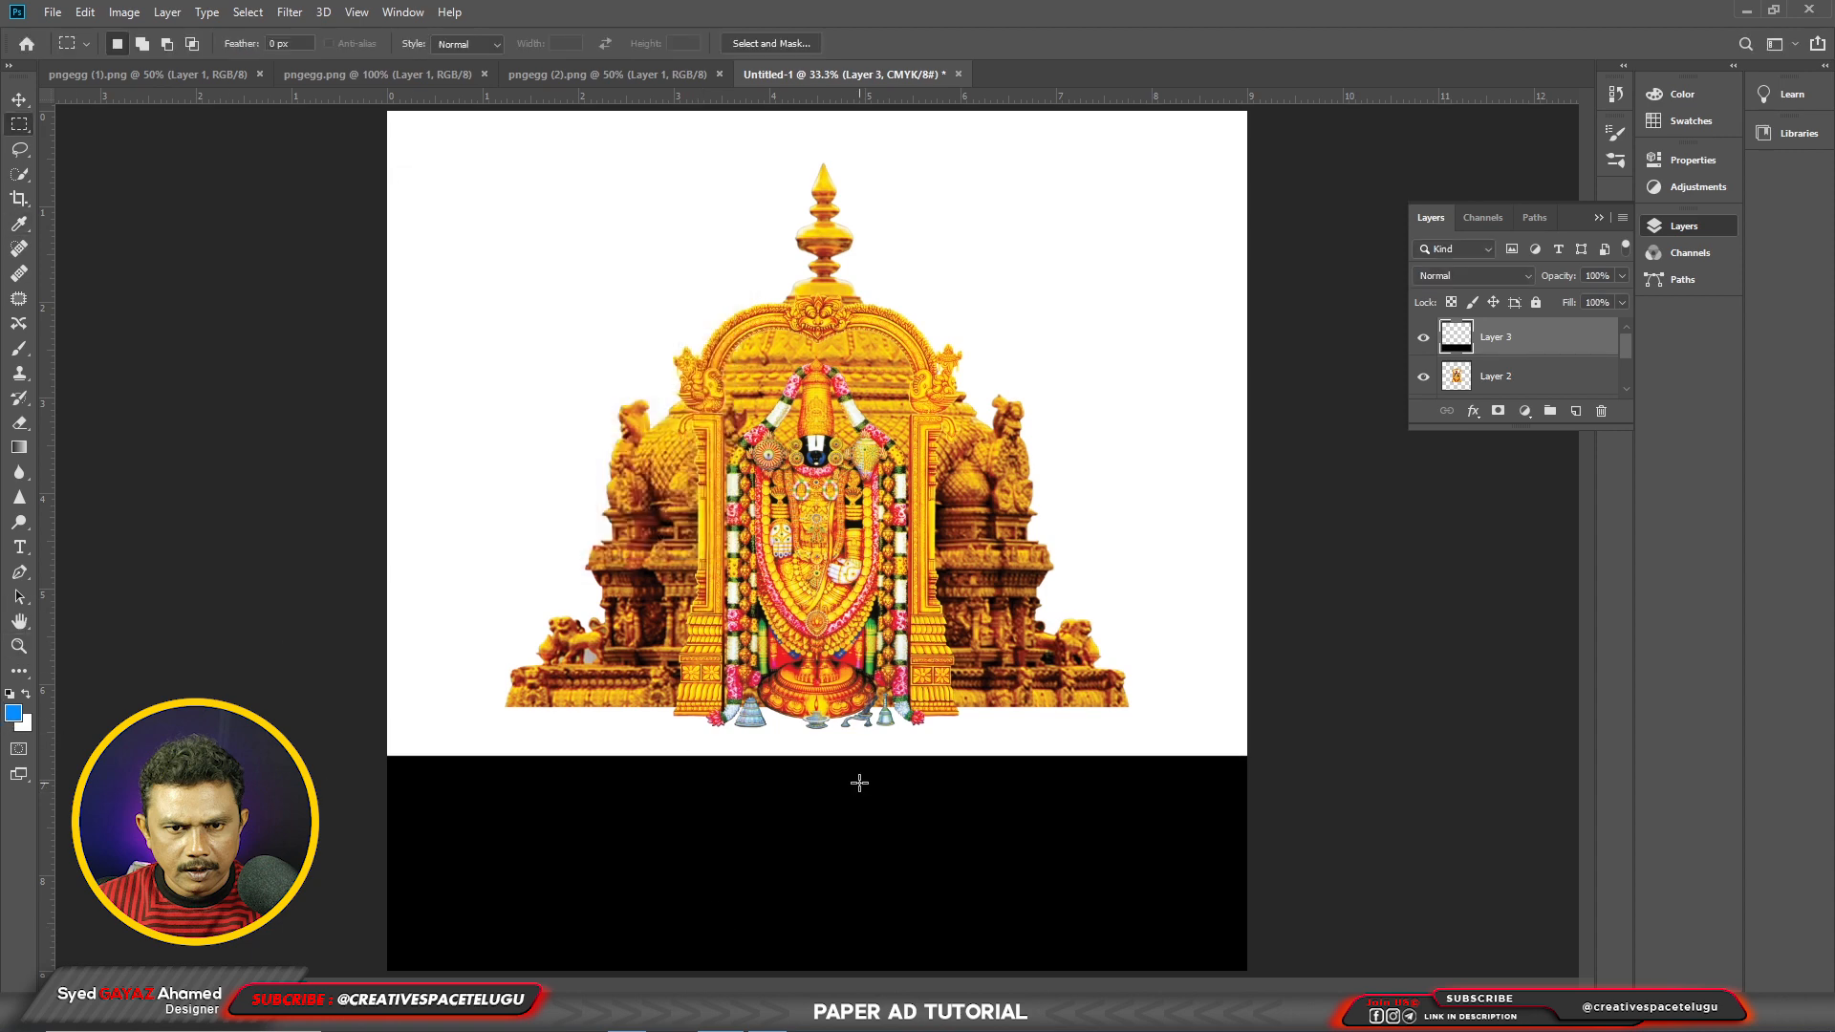
Step: Recolor the full-width strip across the canvas's bottom quarter with the blue foreground color
{"action": "key", "text": "v"}
{"action": "key", "text": "alt+BackSpace"}
{"action": "key", "text": "f"}
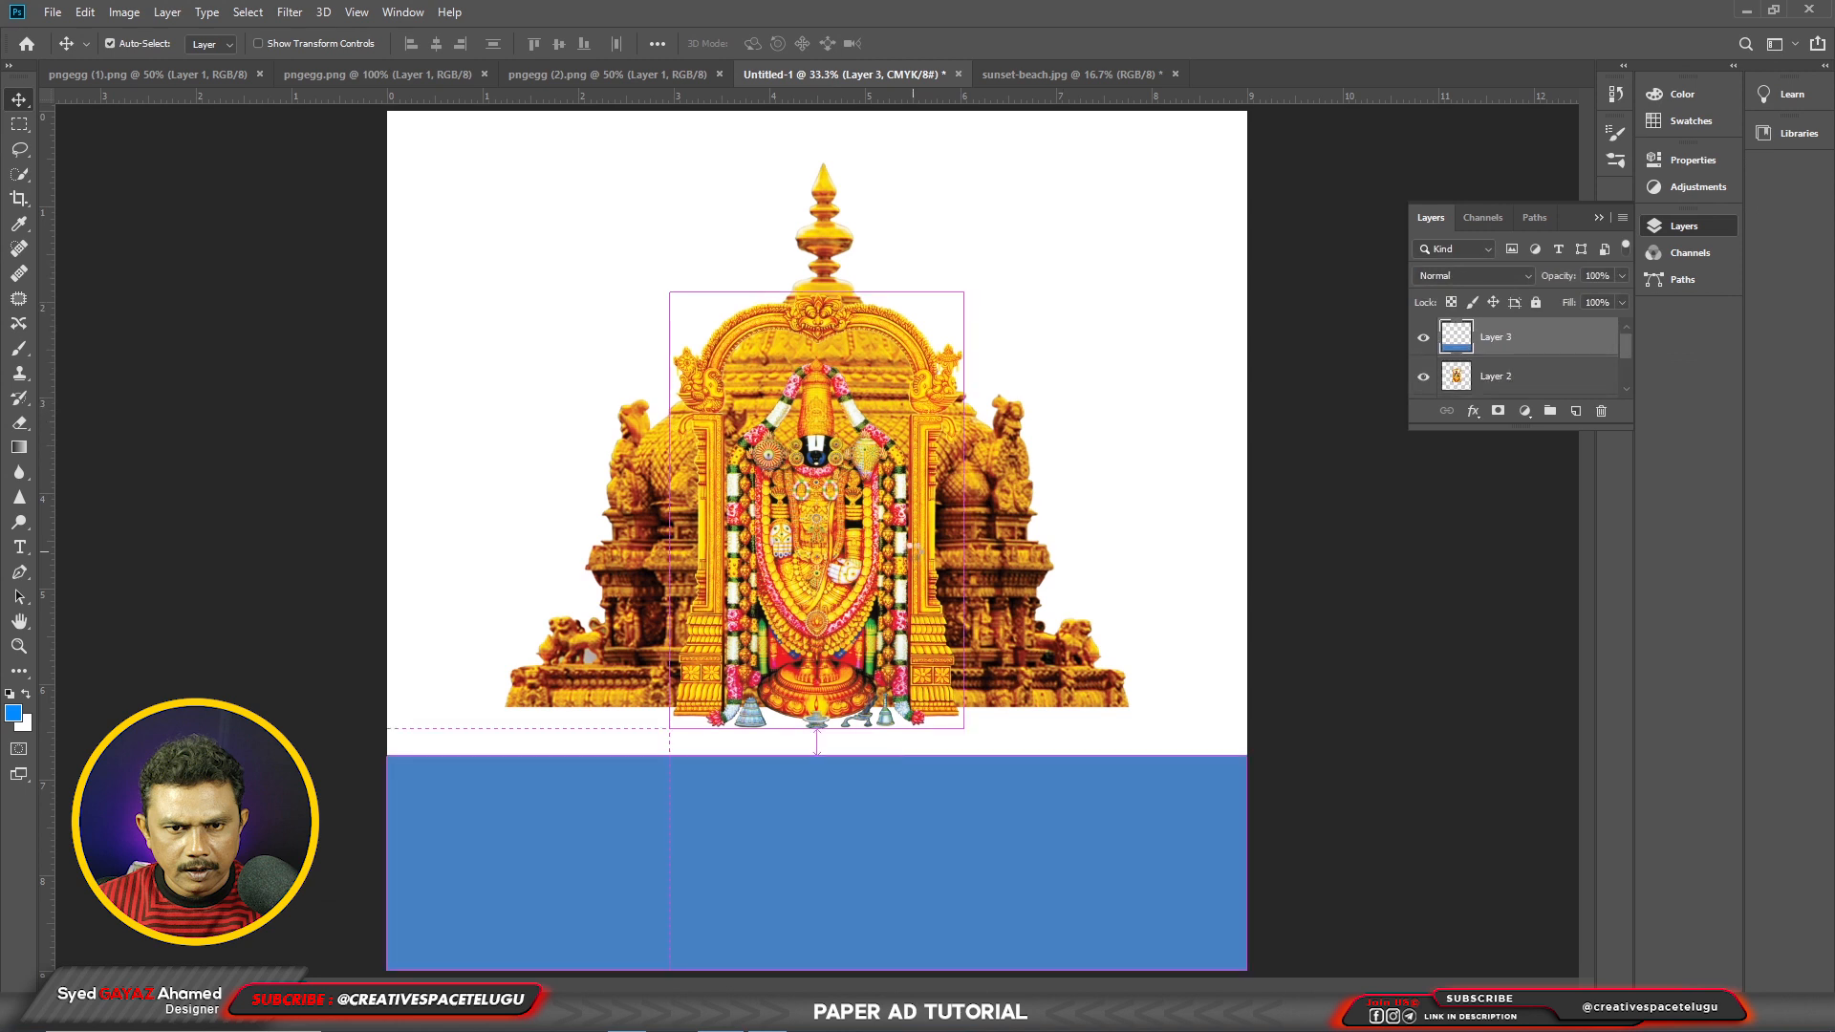
Step: Paste the sunset-beach sky image into the ad and scale it to cover the full canvas width above the blue strip
{"action": "key", "text": "ctrl+v"}
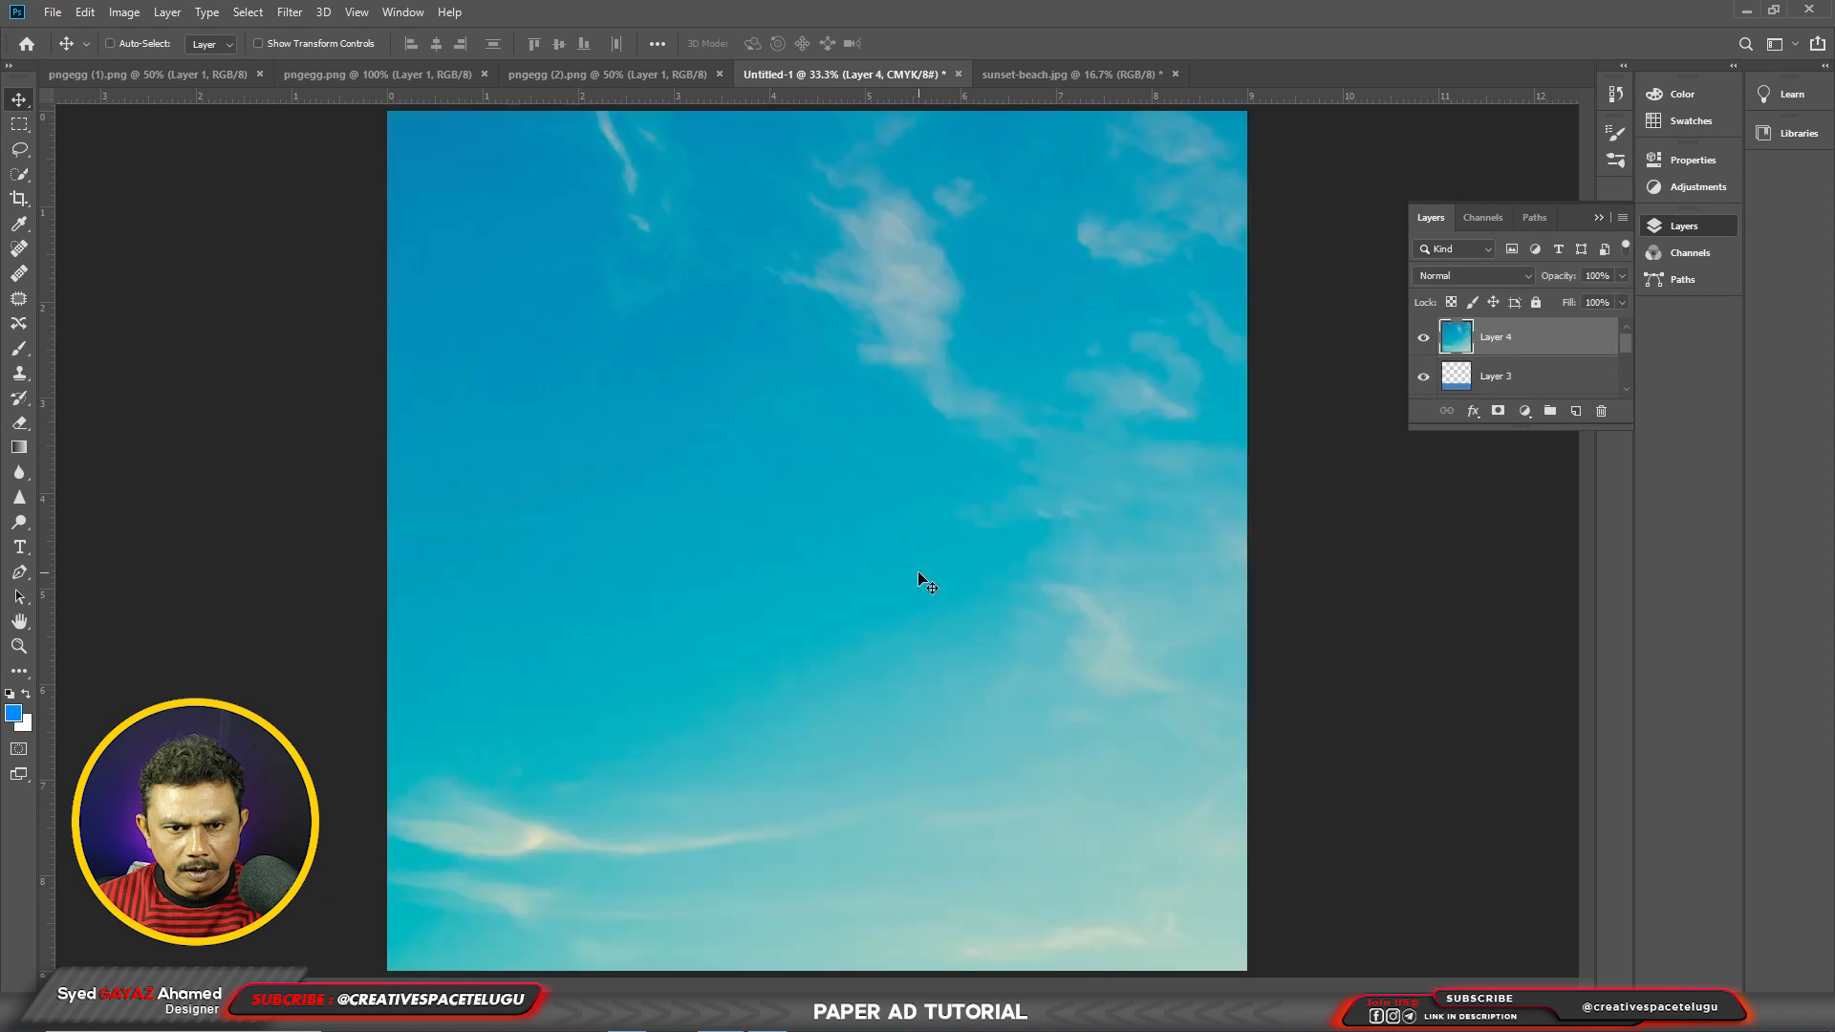
{"action": "key", "text": "ctrl+minus"}
{"action": "key", "text": "ctrl+minus"}
{"action": "key", "text": "ctrl+t"}
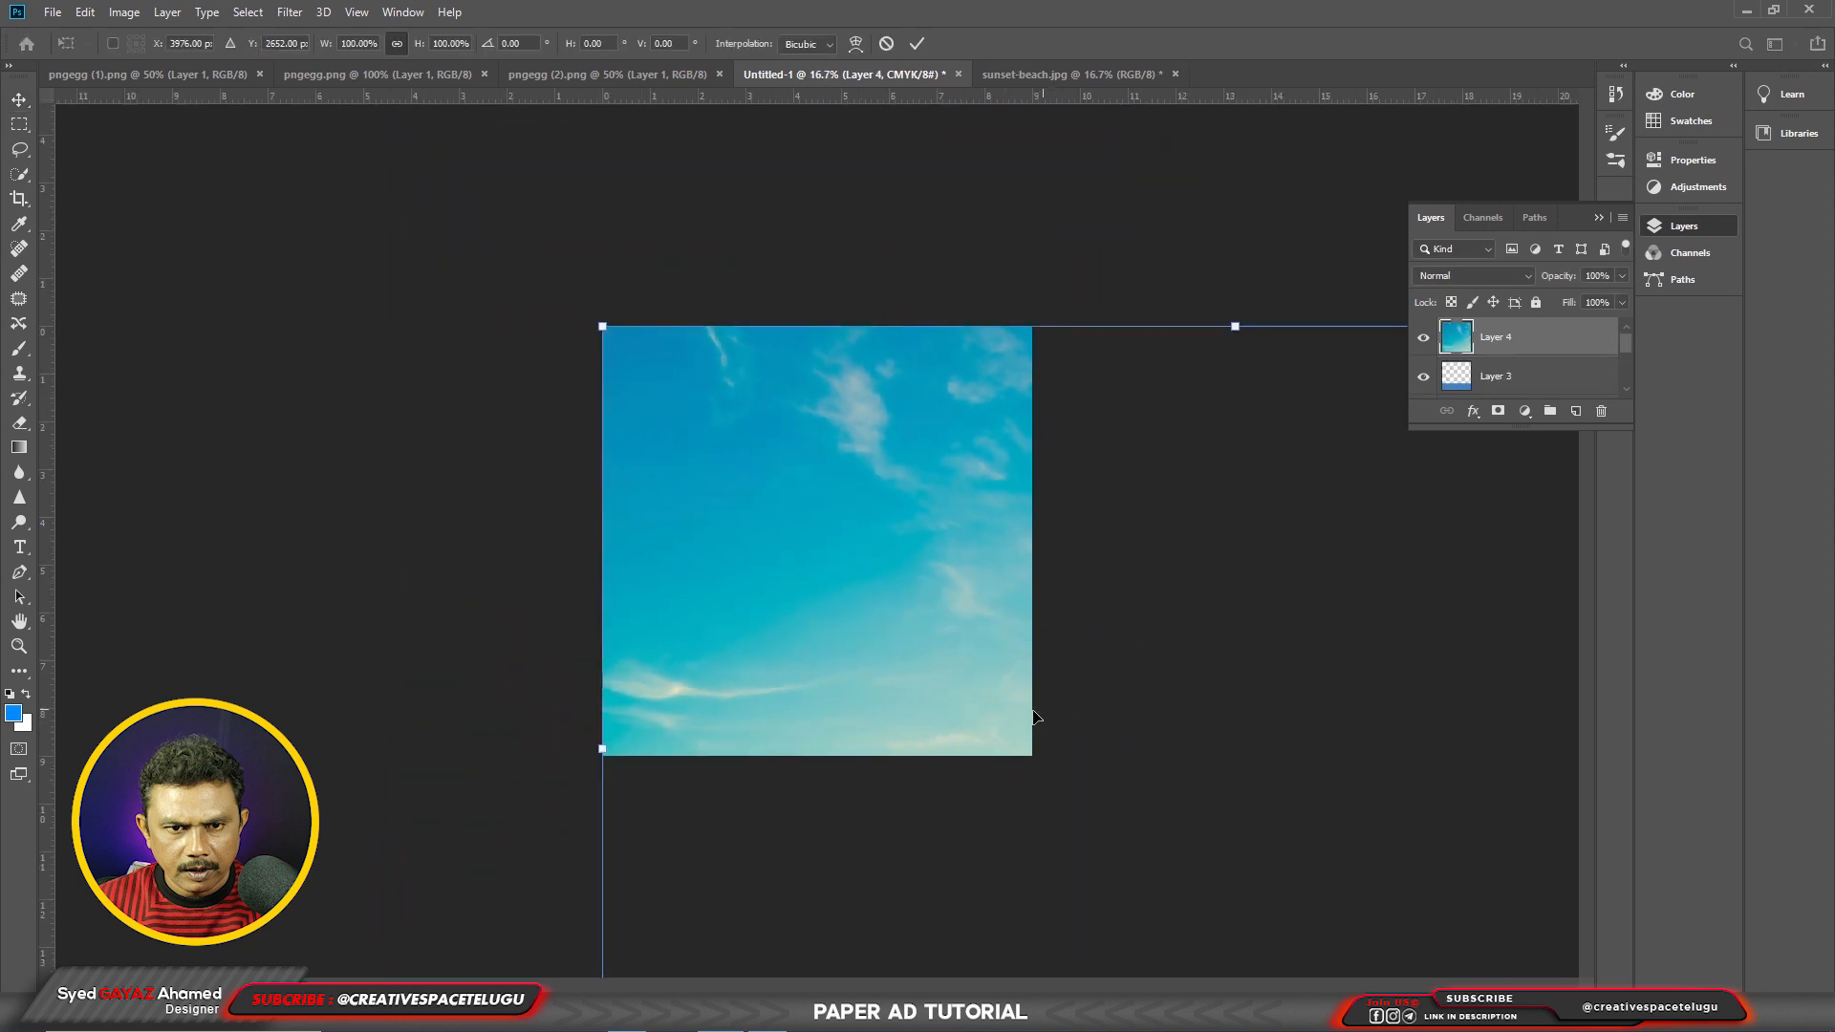
{"action": "left_click_drag", "start_coordinate": [605, 325], "coordinate": [1067, 700]}
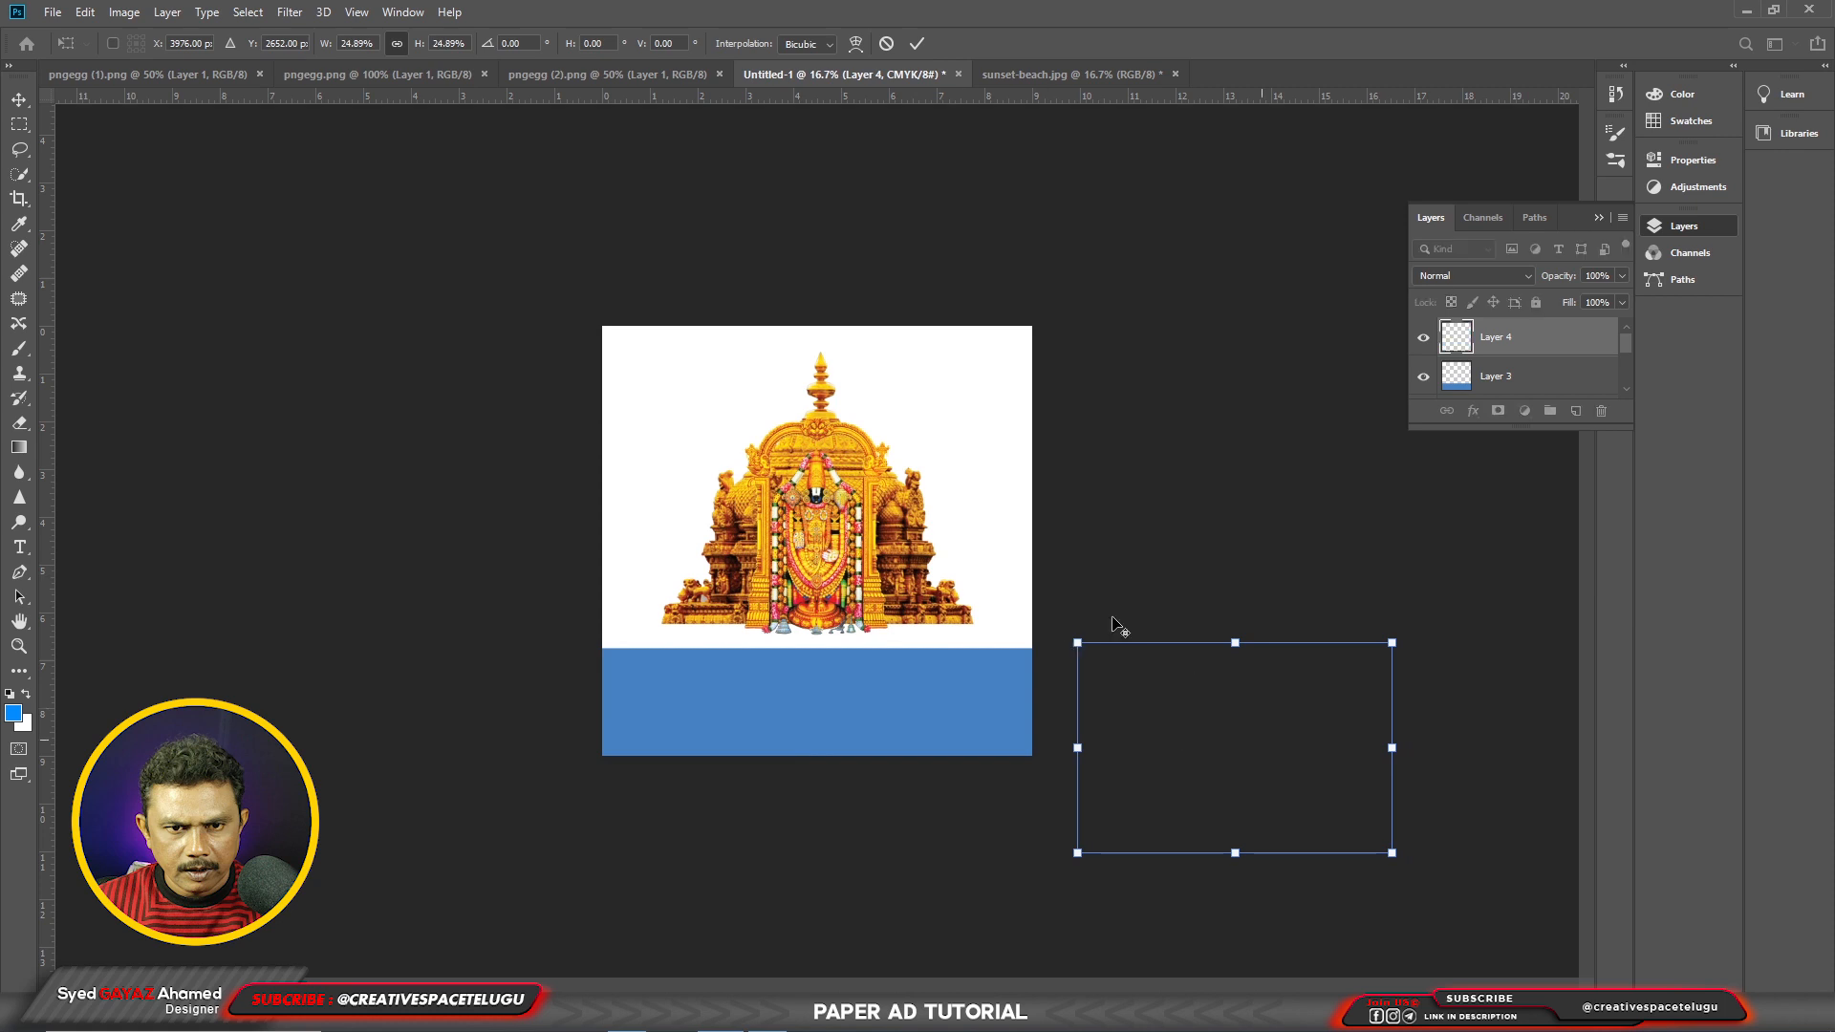
{"action": "left_click_drag", "start_coordinate": [1259, 737], "coordinate": [783, 420]}
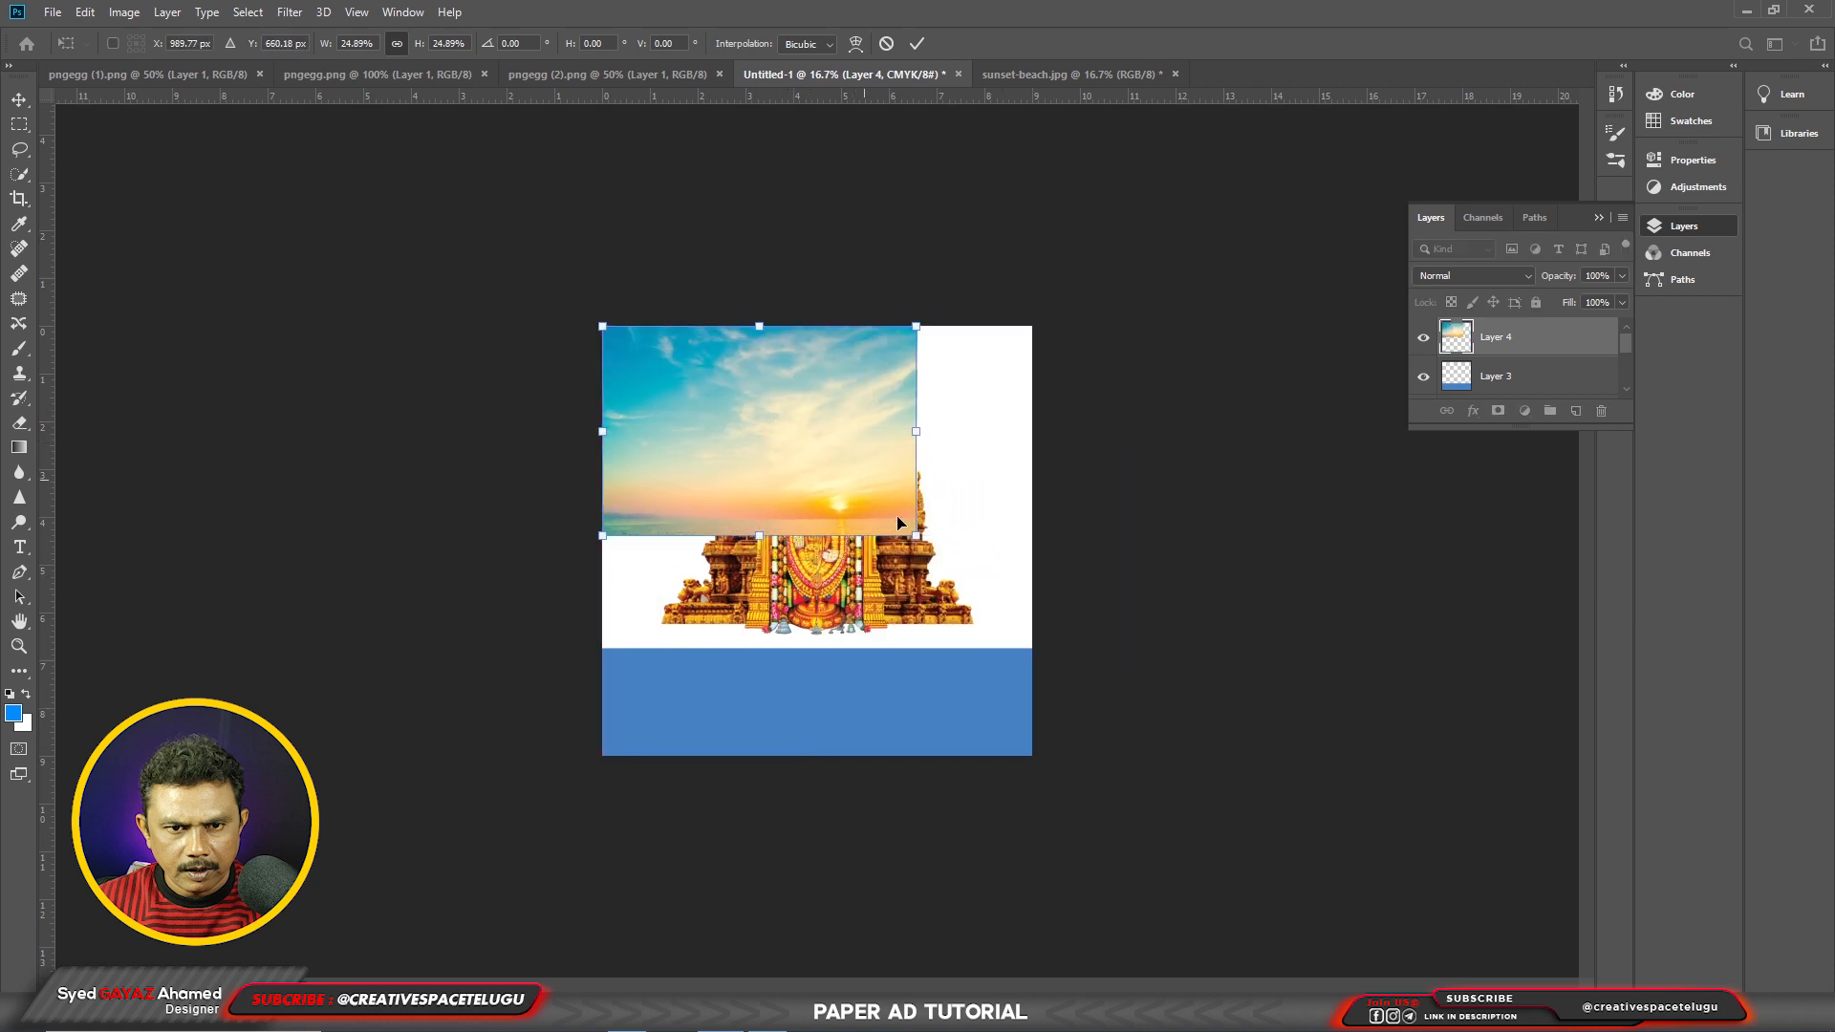
{"action": "left_click_drag", "start_coordinate": [911, 533], "coordinate": [1061, 659]}
{"action": "key", "text": "Return"}
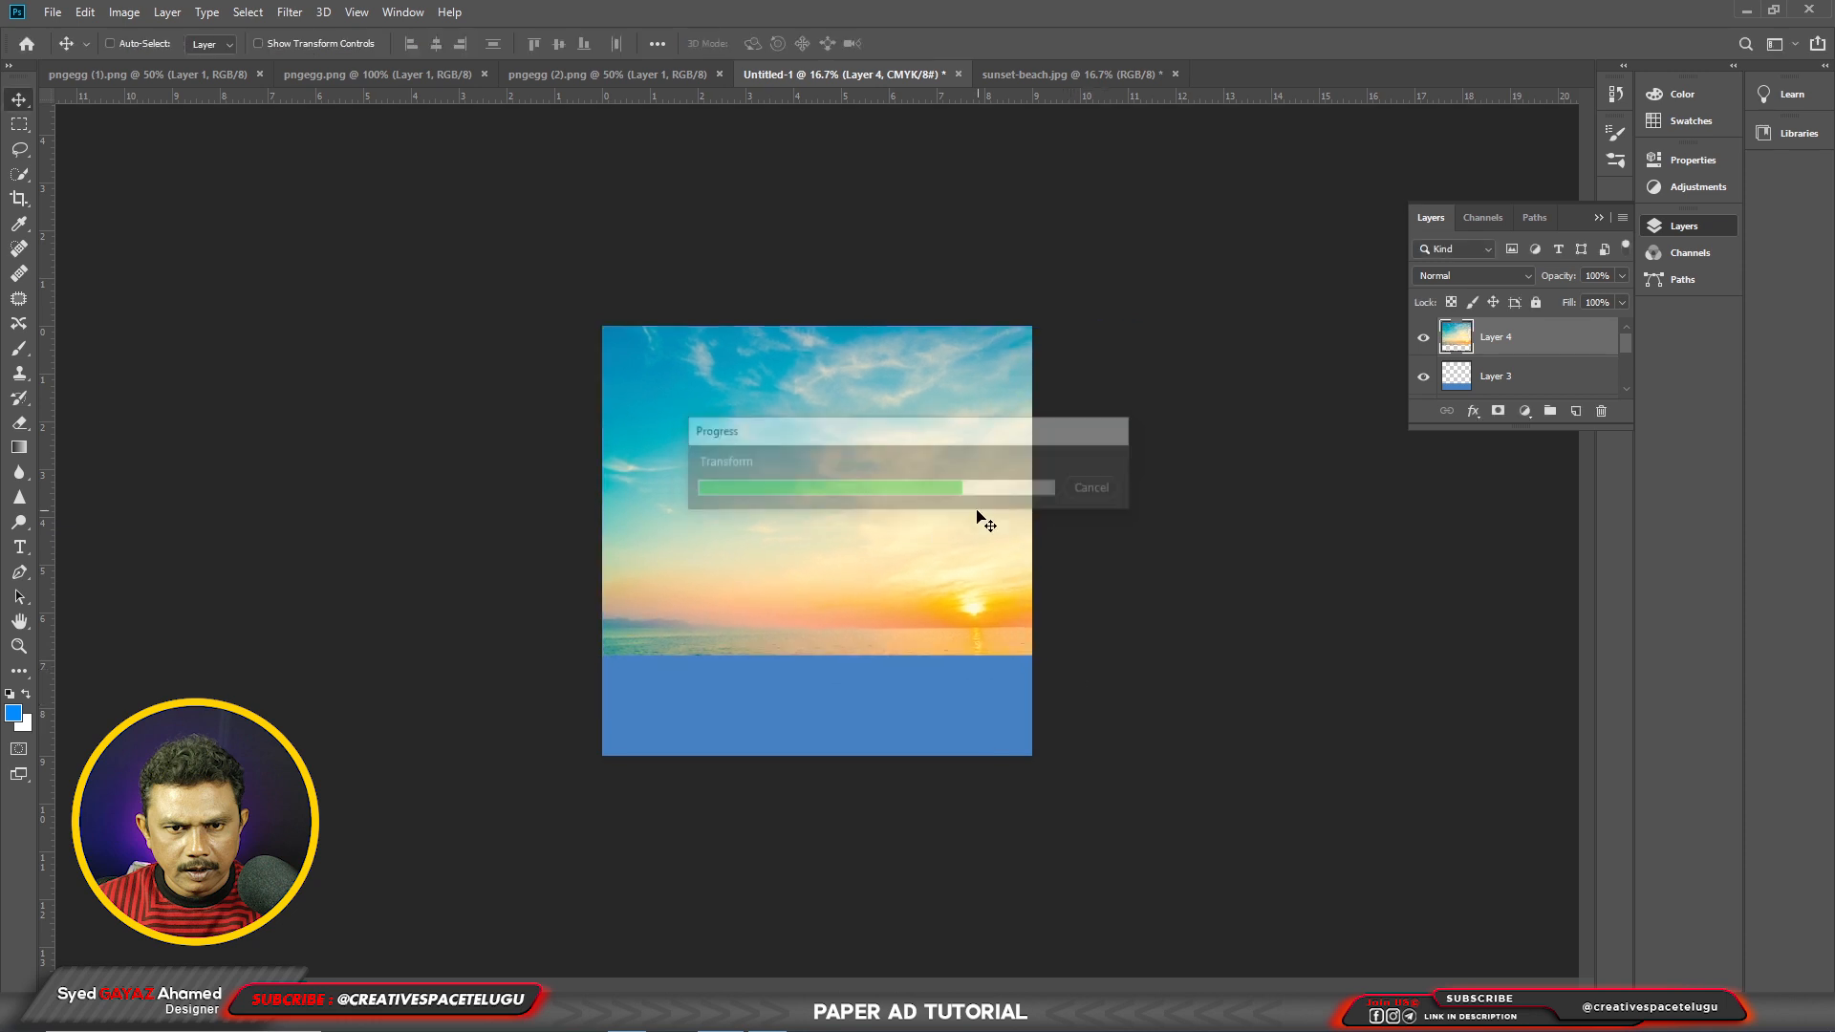
Step: Move the sunset sky layer behind the blue strip, the deity and the temple
{"action": "key", "text": "ctrl+bracketleft"}
{"action": "key", "text": "ctrl+bracketleft"}
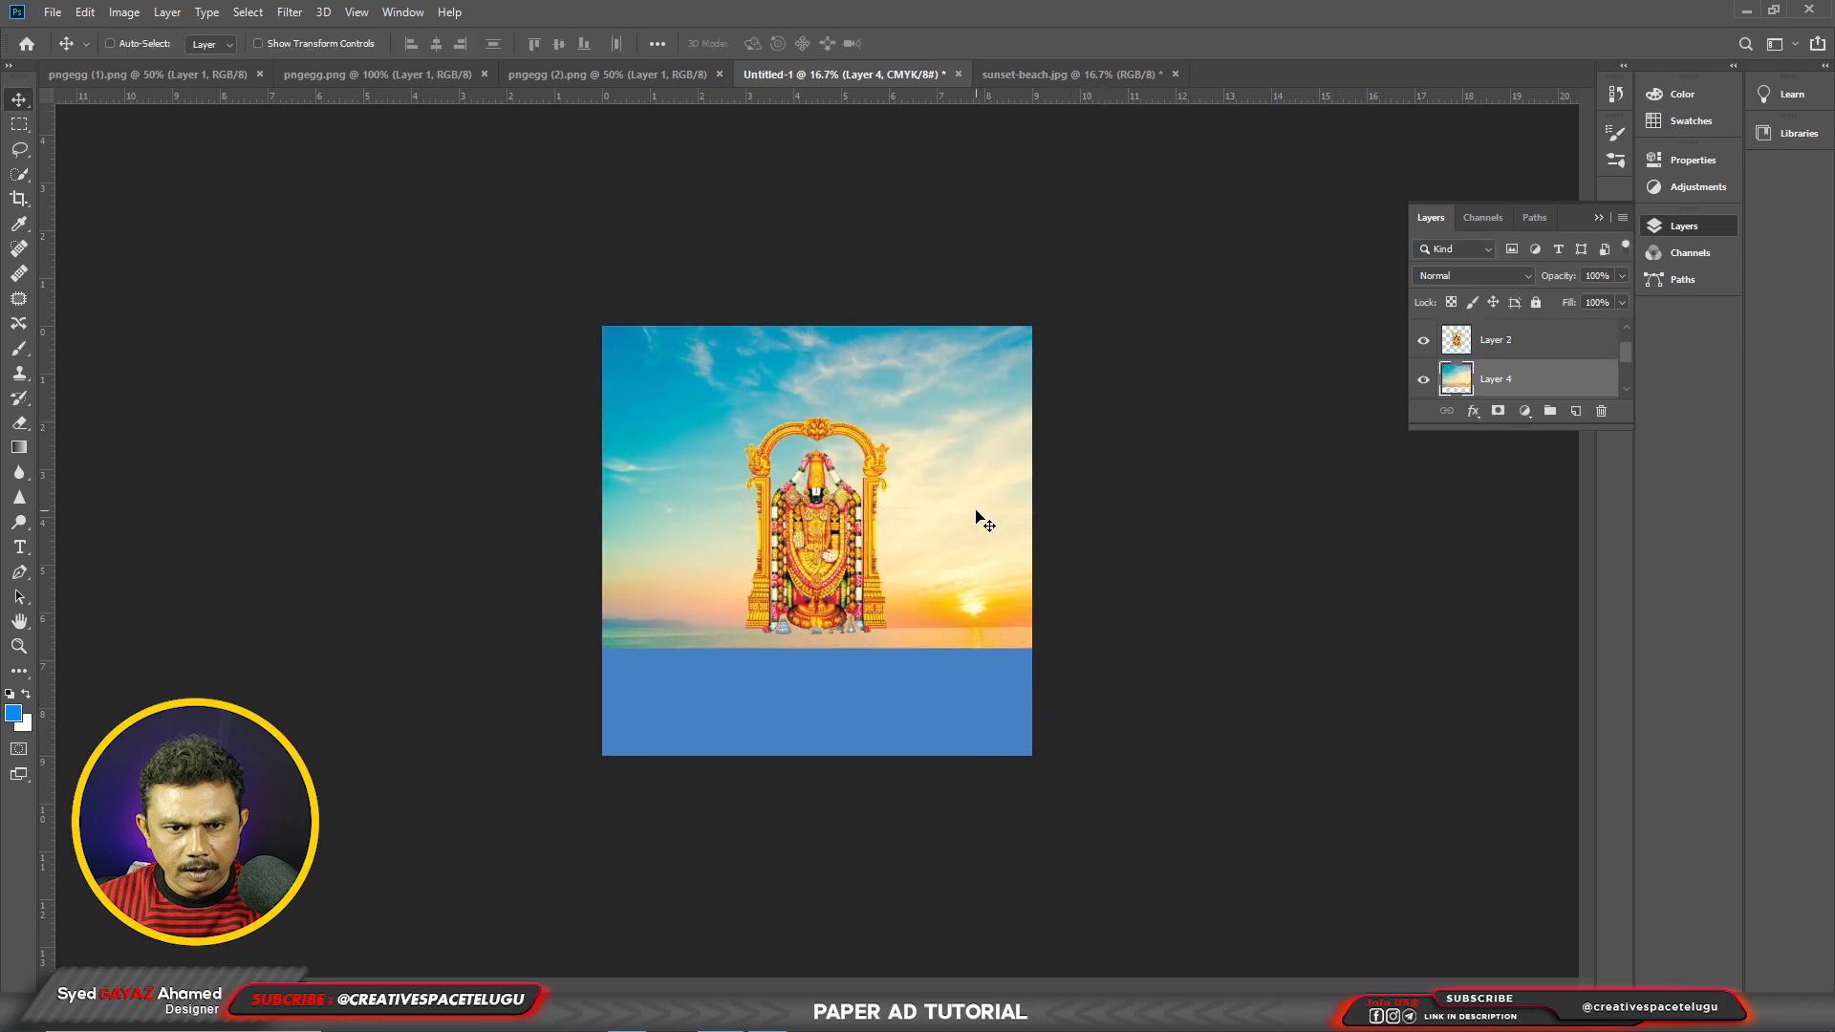
{"action": "key", "text": "ctrl+bracketleft"}
{"action": "key", "text": "ctrl+plus"}
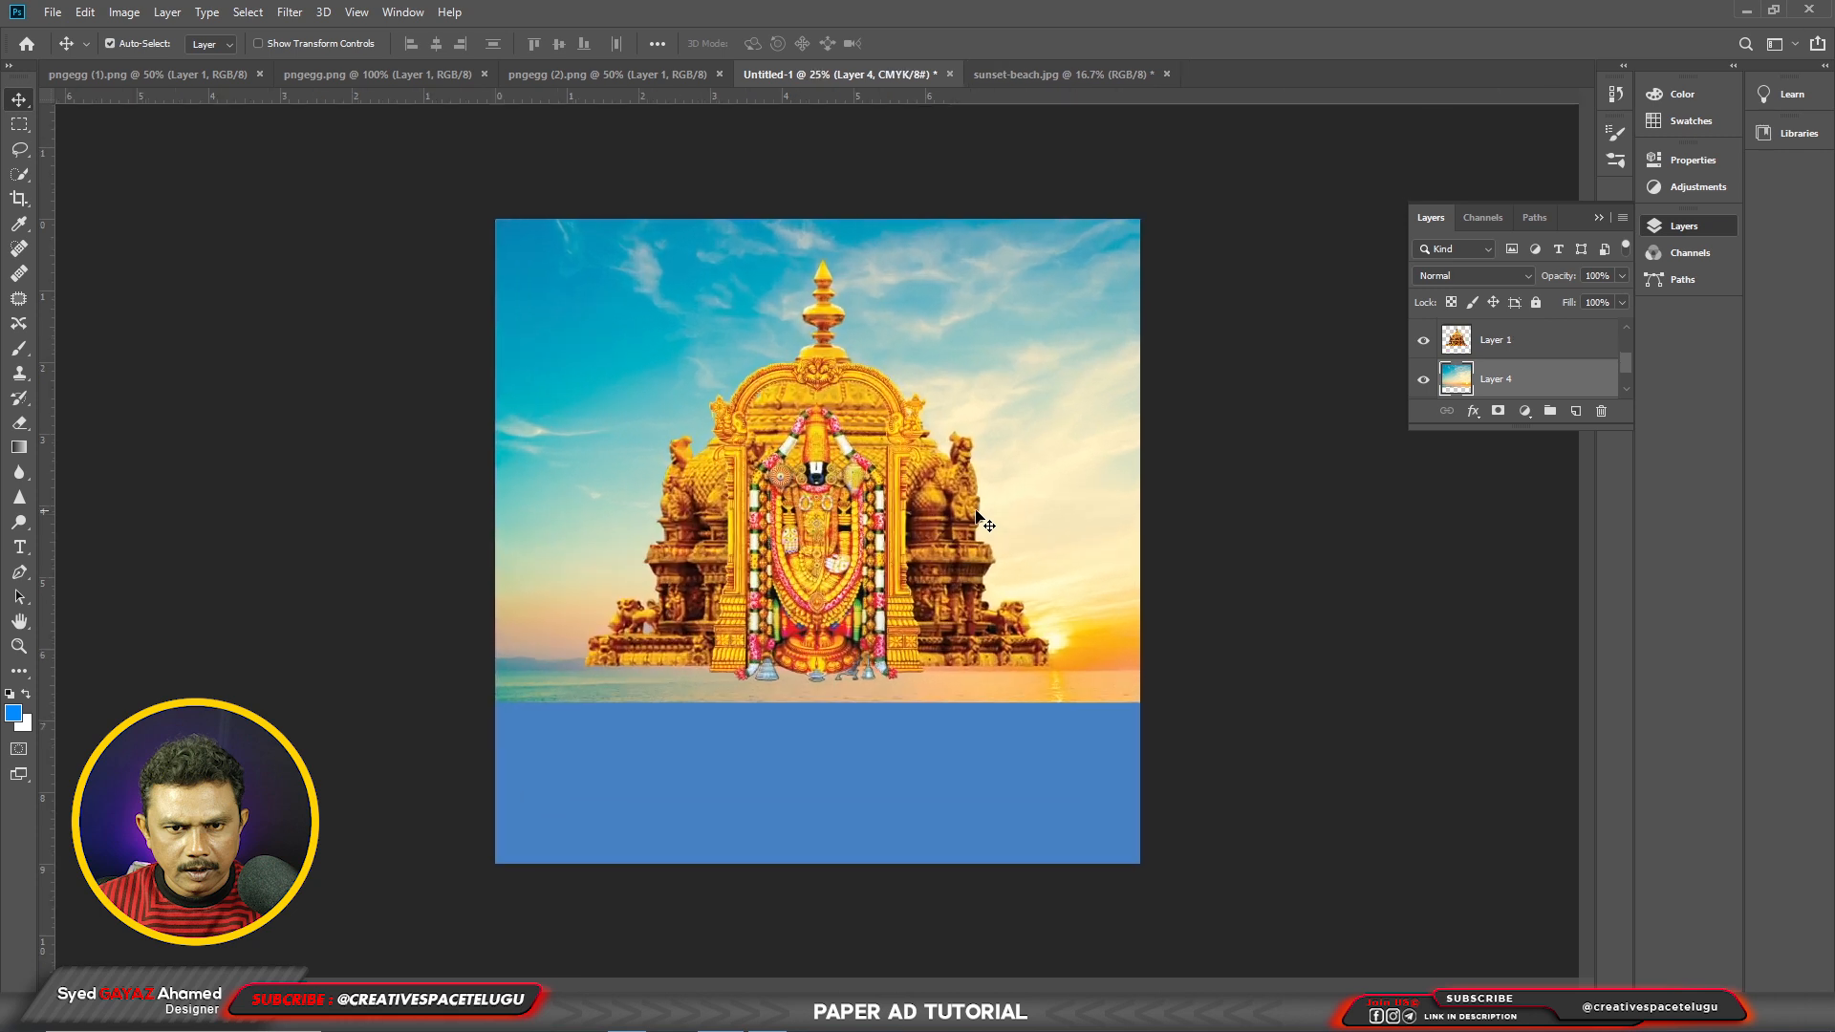
Step: Set up a soft brush with a fully round tip, 0% hardness and a size of 2000 px
{"action": "key", "text": "b"}
{"action": "right_click", "coordinate": [815, 509]}
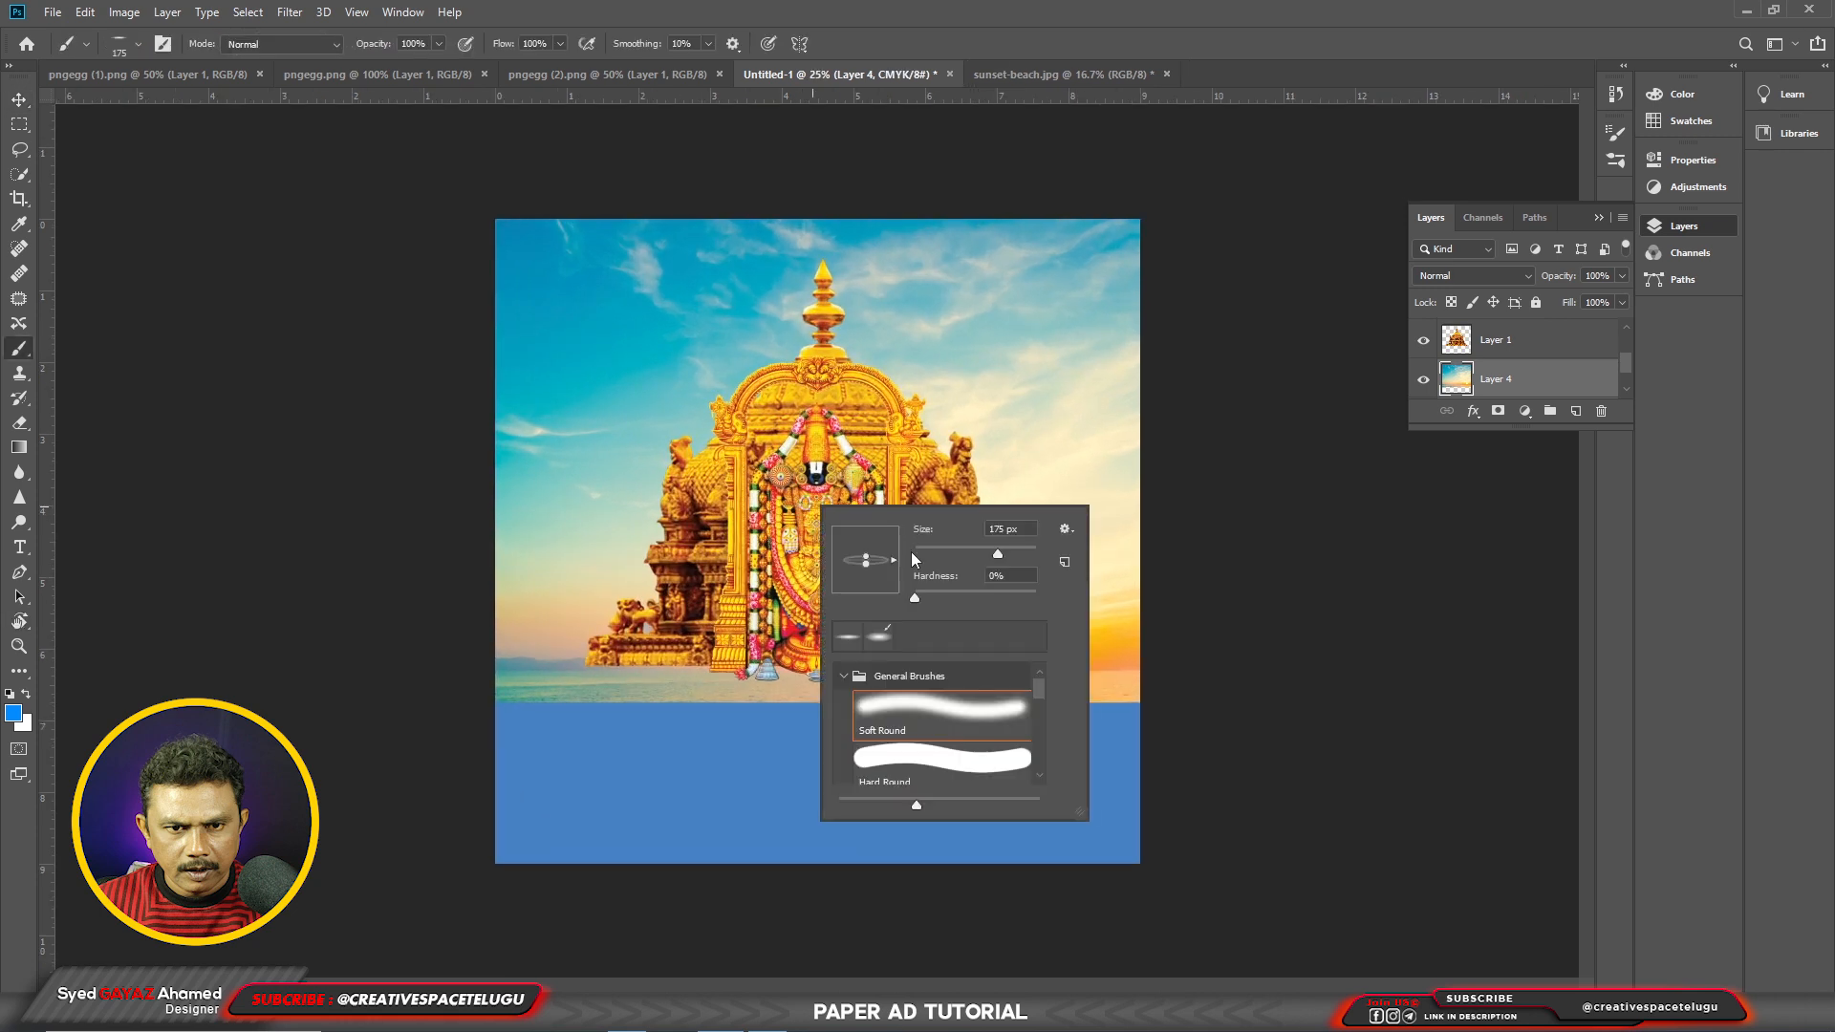
{"action": "left_click_drag", "start_coordinate": [864, 555], "coordinate": [865, 534]}
{"action": "left_click", "coordinate": [1007, 408]}
{"action": "key", "text": "bracketright"}
{"action": "key", "text": "bracketright"}
{"action": "key", "text": "bracketright"}
{"action": "key", "text": "bracketright"}
{"action": "key", "text": "bracketright"}
{"action": "key", "text": "bracketright"}
{"action": "key", "text": "bracketright"}
{"action": "key", "text": "bracketright"}
{"action": "key", "text": "bracketright"}
{"action": "key", "text": "bracketright"}
{"action": "key", "text": "bracketright"}
{"action": "key", "text": "bracketright"}
{"action": "key", "text": "bracketright"}
{"action": "key", "text": "bracketright"}
{"action": "key", "text": "bracketright"}
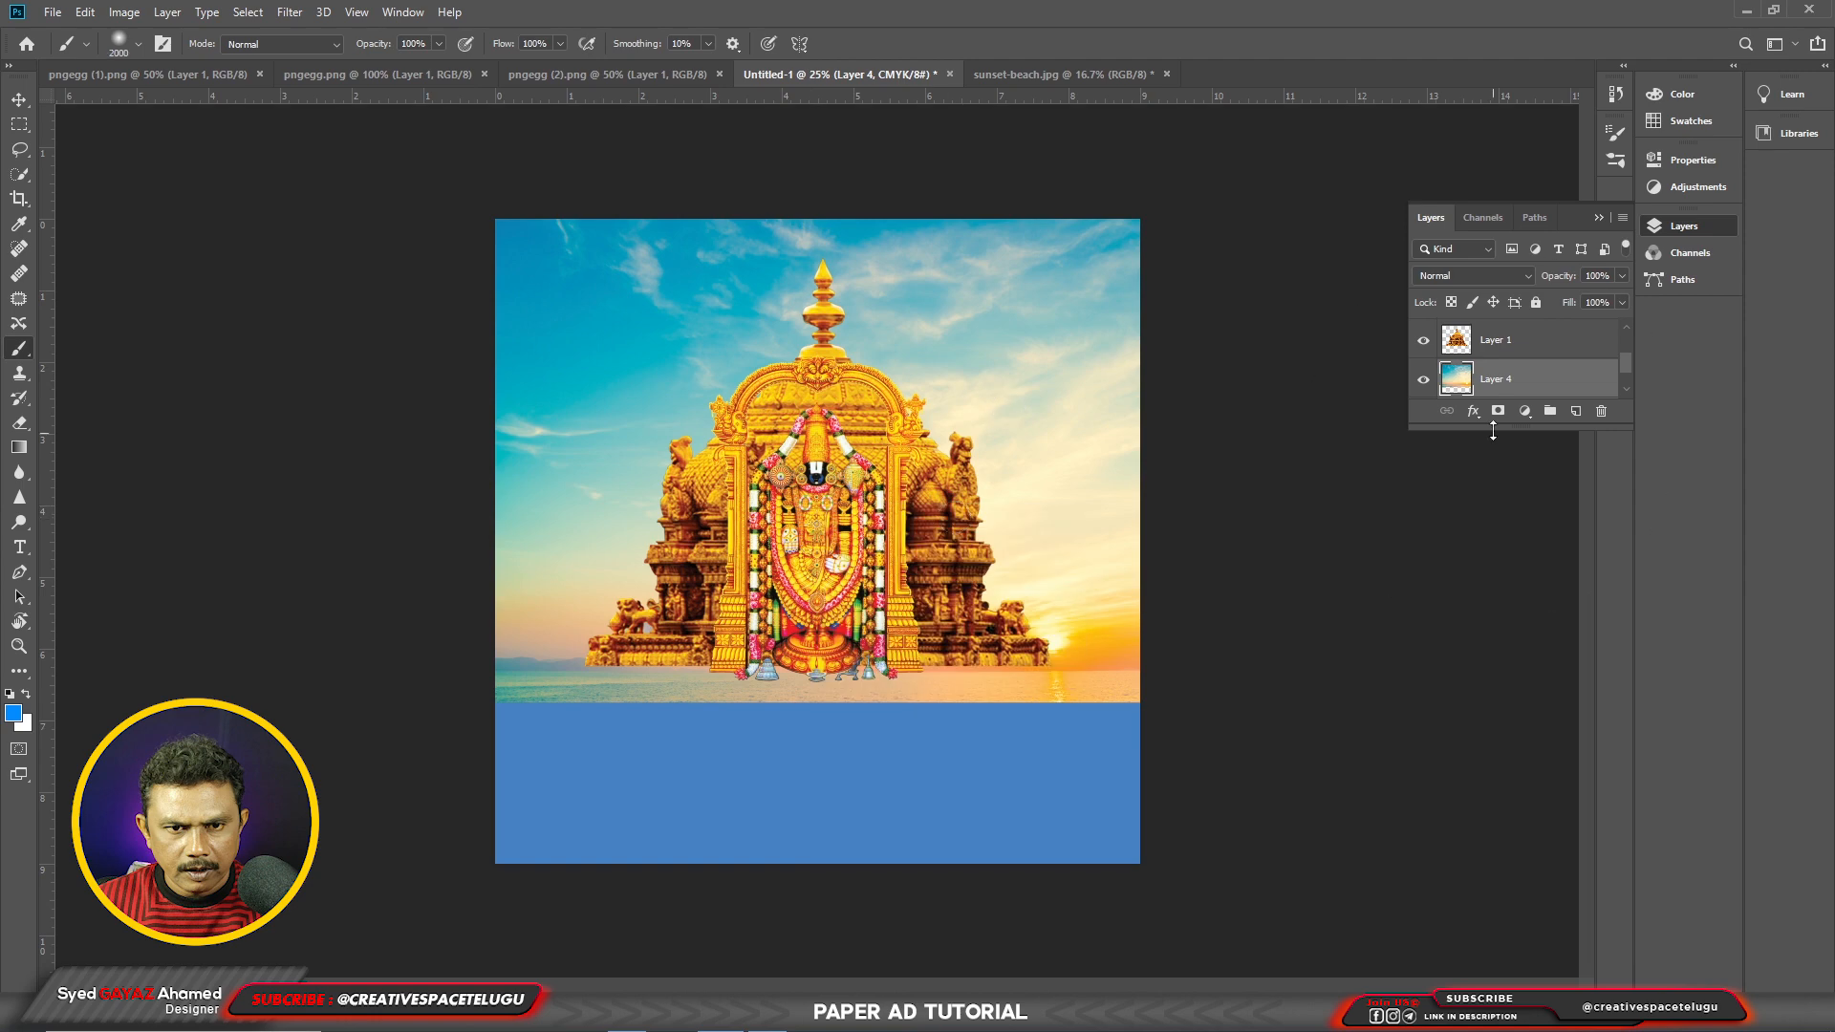
Step: Add a layer mask to the sunset sky and paint black on it behind the center of the temple
{"action": "left_click", "coordinate": [1499, 412]}
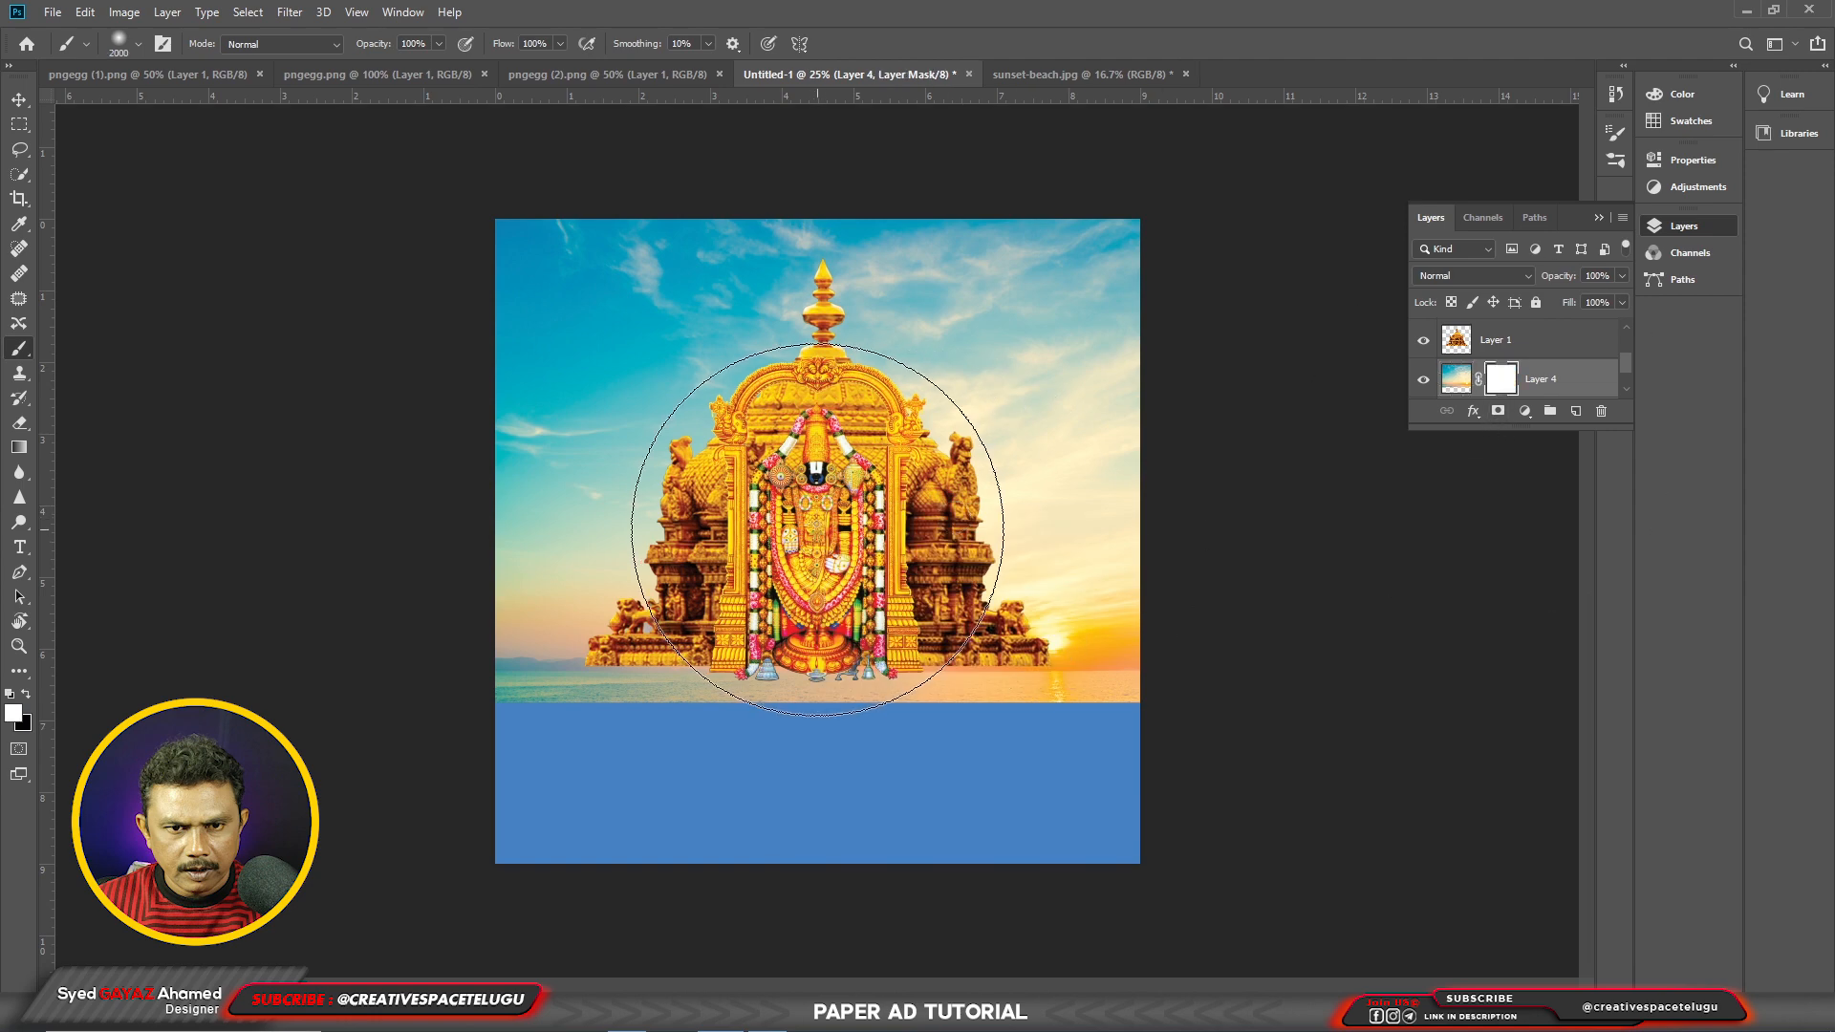
{"action": "left_click", "coordinate": [26, 696]}
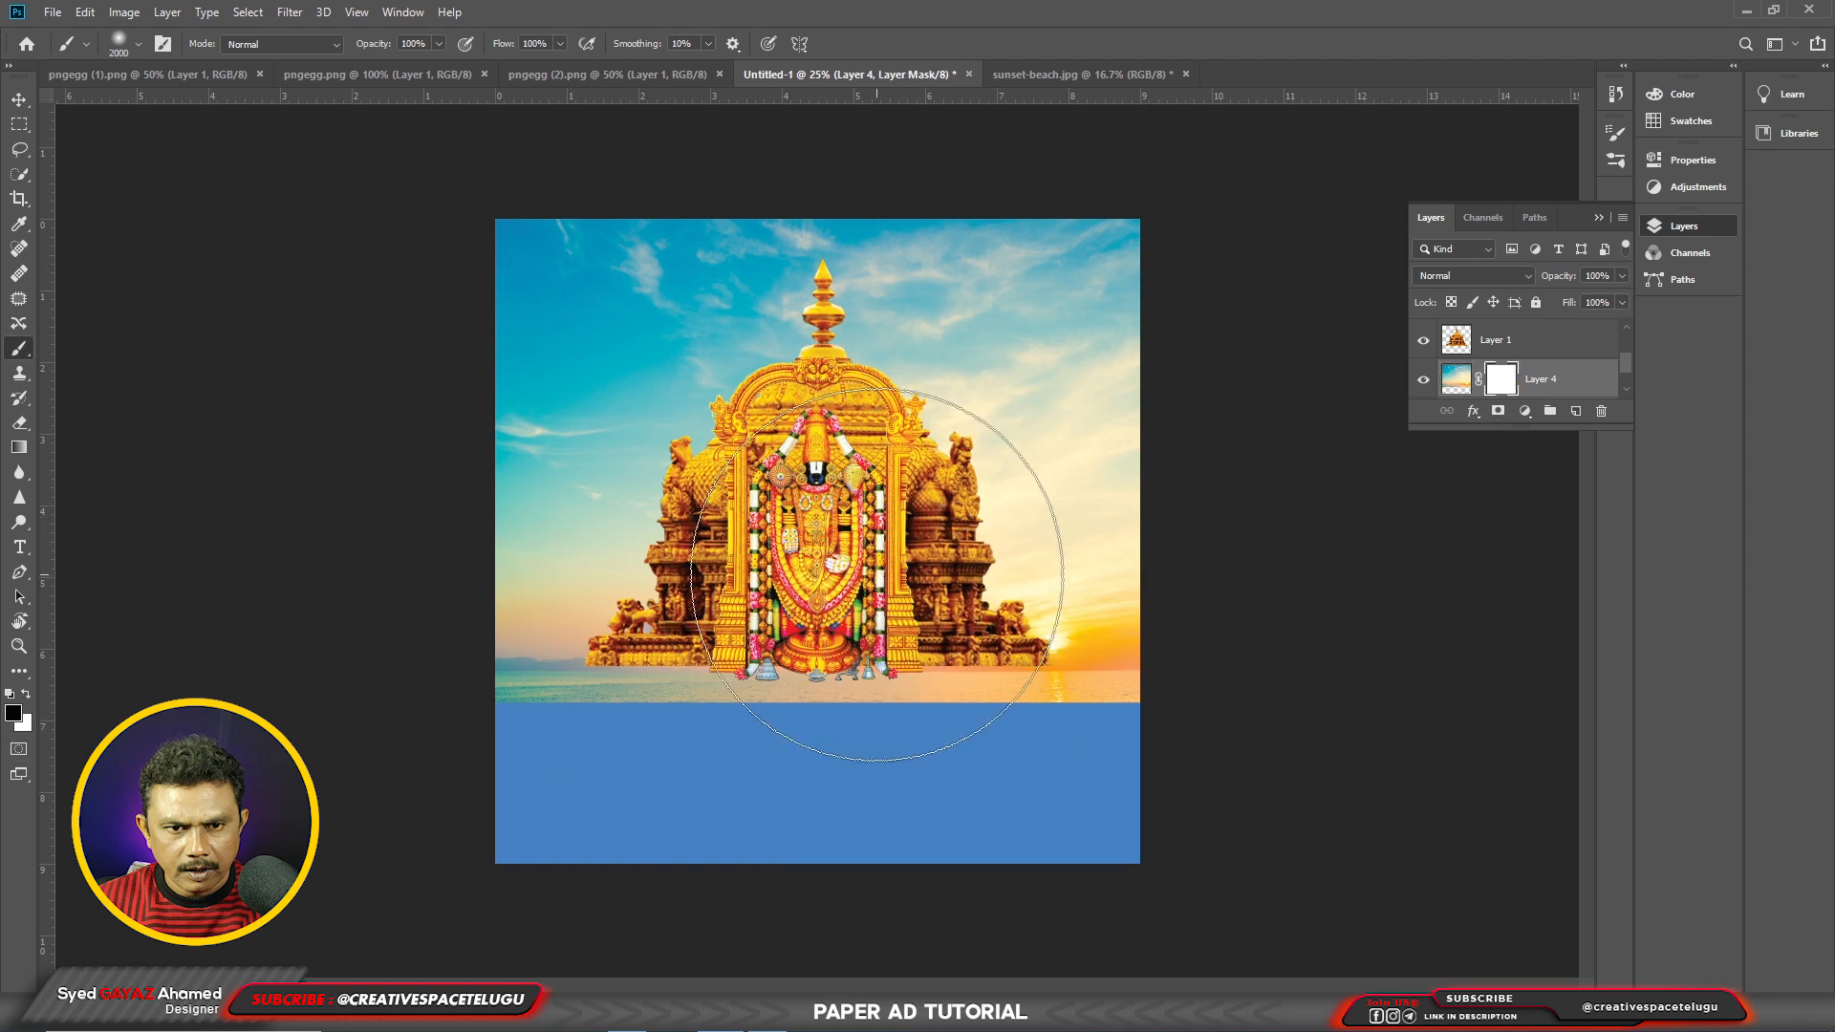
{"action": "left_click", "coordinate": [820, 545]}
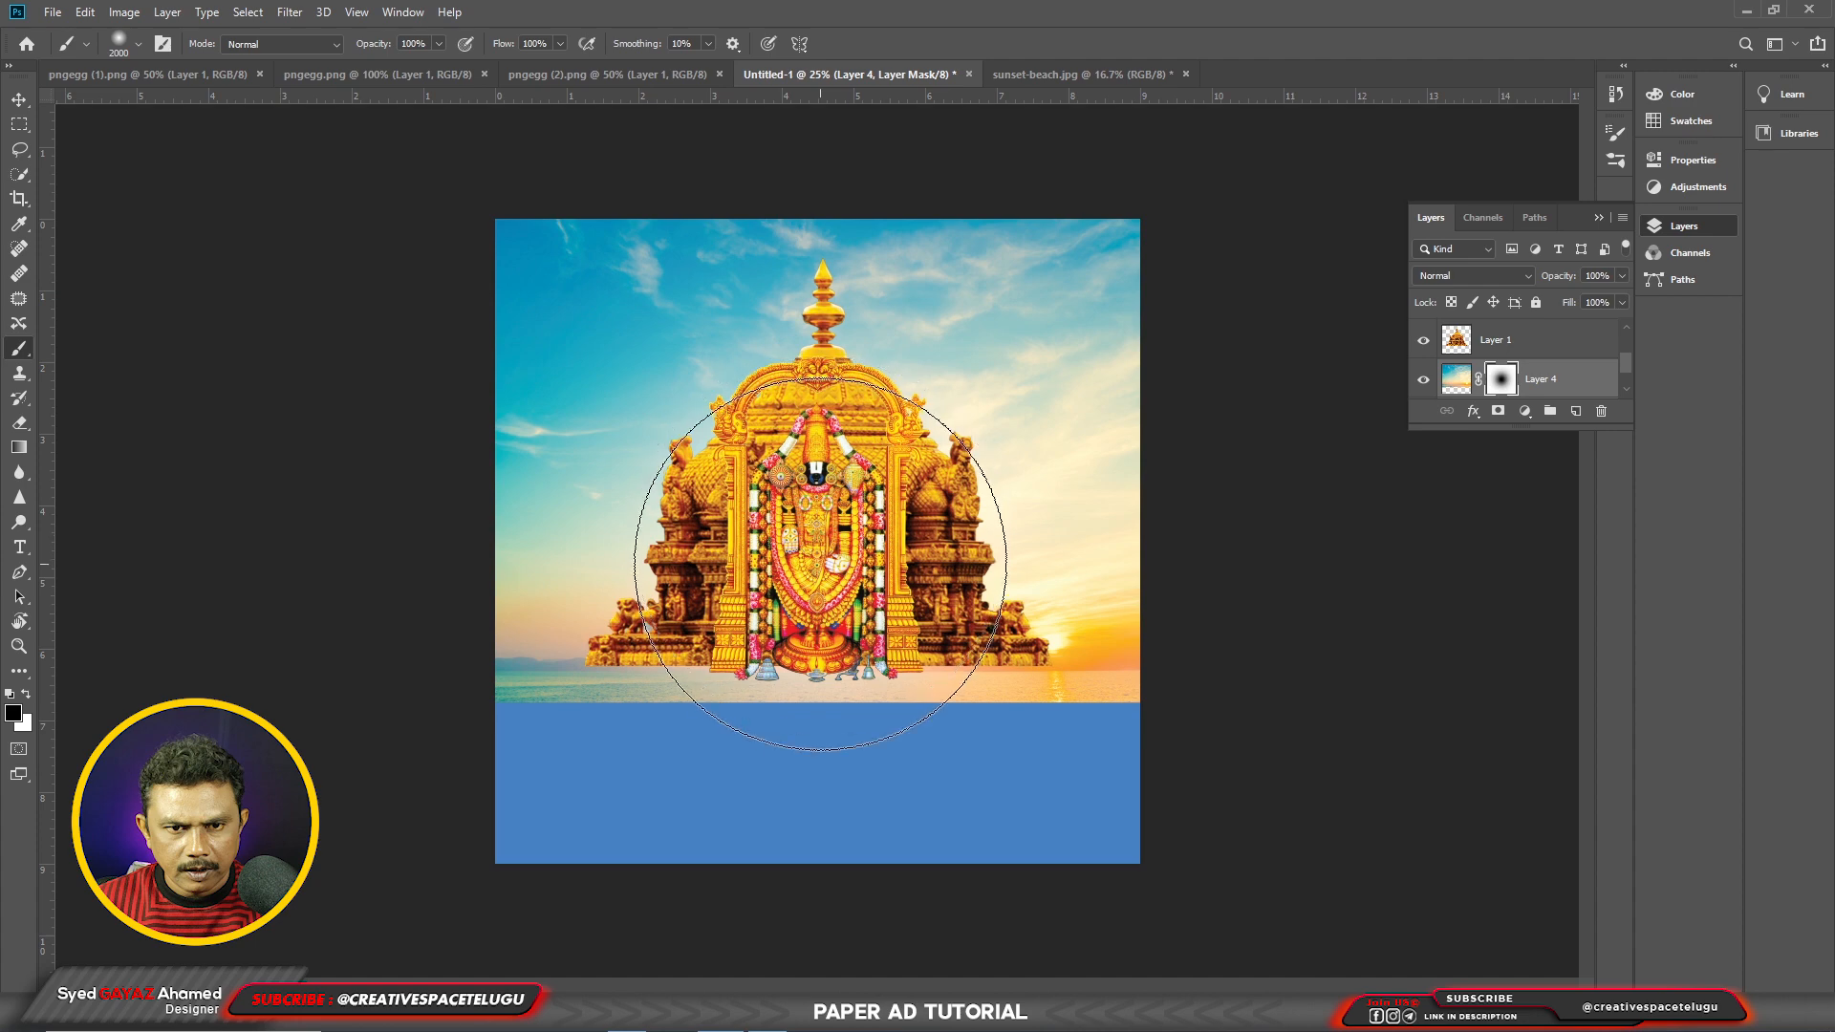
{"action": "left_click", "coordinate": [821, 549]}
{"action": "left_click", "coordinate": [822, 556]}
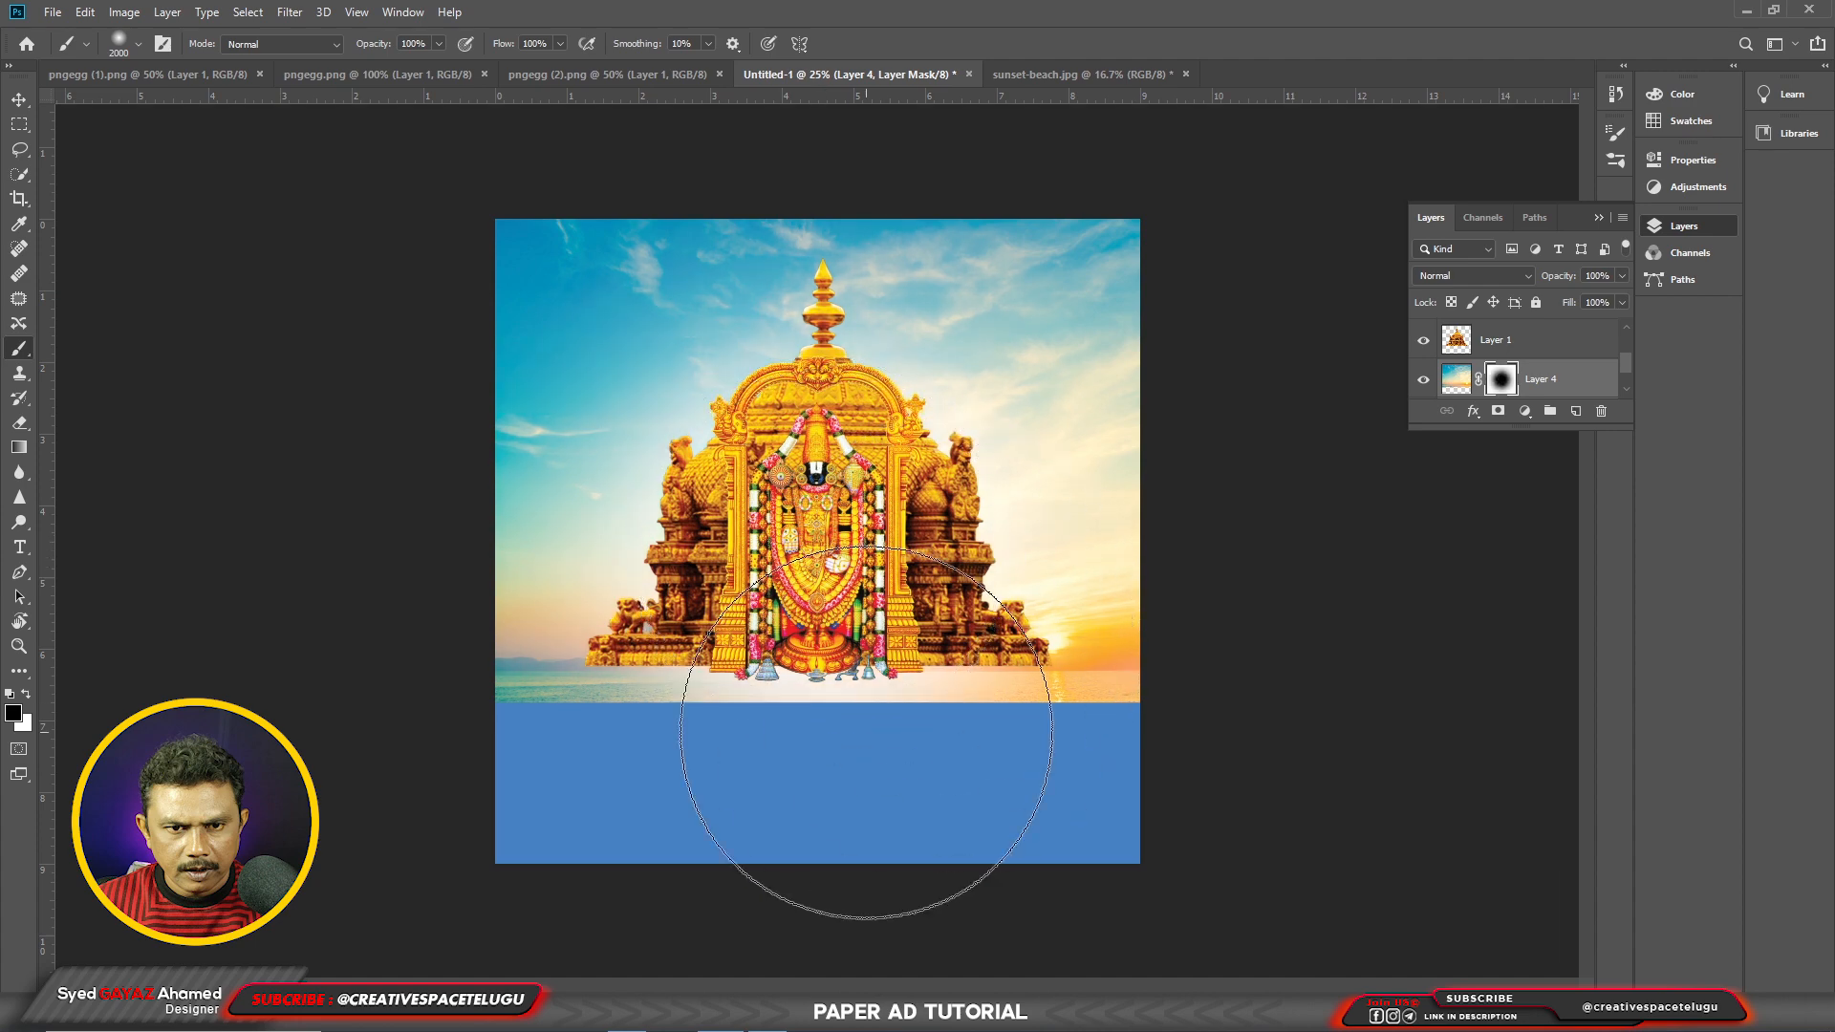
Step: Mask out more of the sky around and below the temple down to the strip with a 2700 px black brush
{"action": "key", "text": "bracketright"}
{"action": "key", "text": "bracketright"}
{"action": "key", "text": "bracketright"}
{"action": "key", "text": "bracketright"}
{"action": "key", "text": "bracketright"}
{"action": "key", "text": "bracketright"}
{"action": "key", "text": "bracketright"}
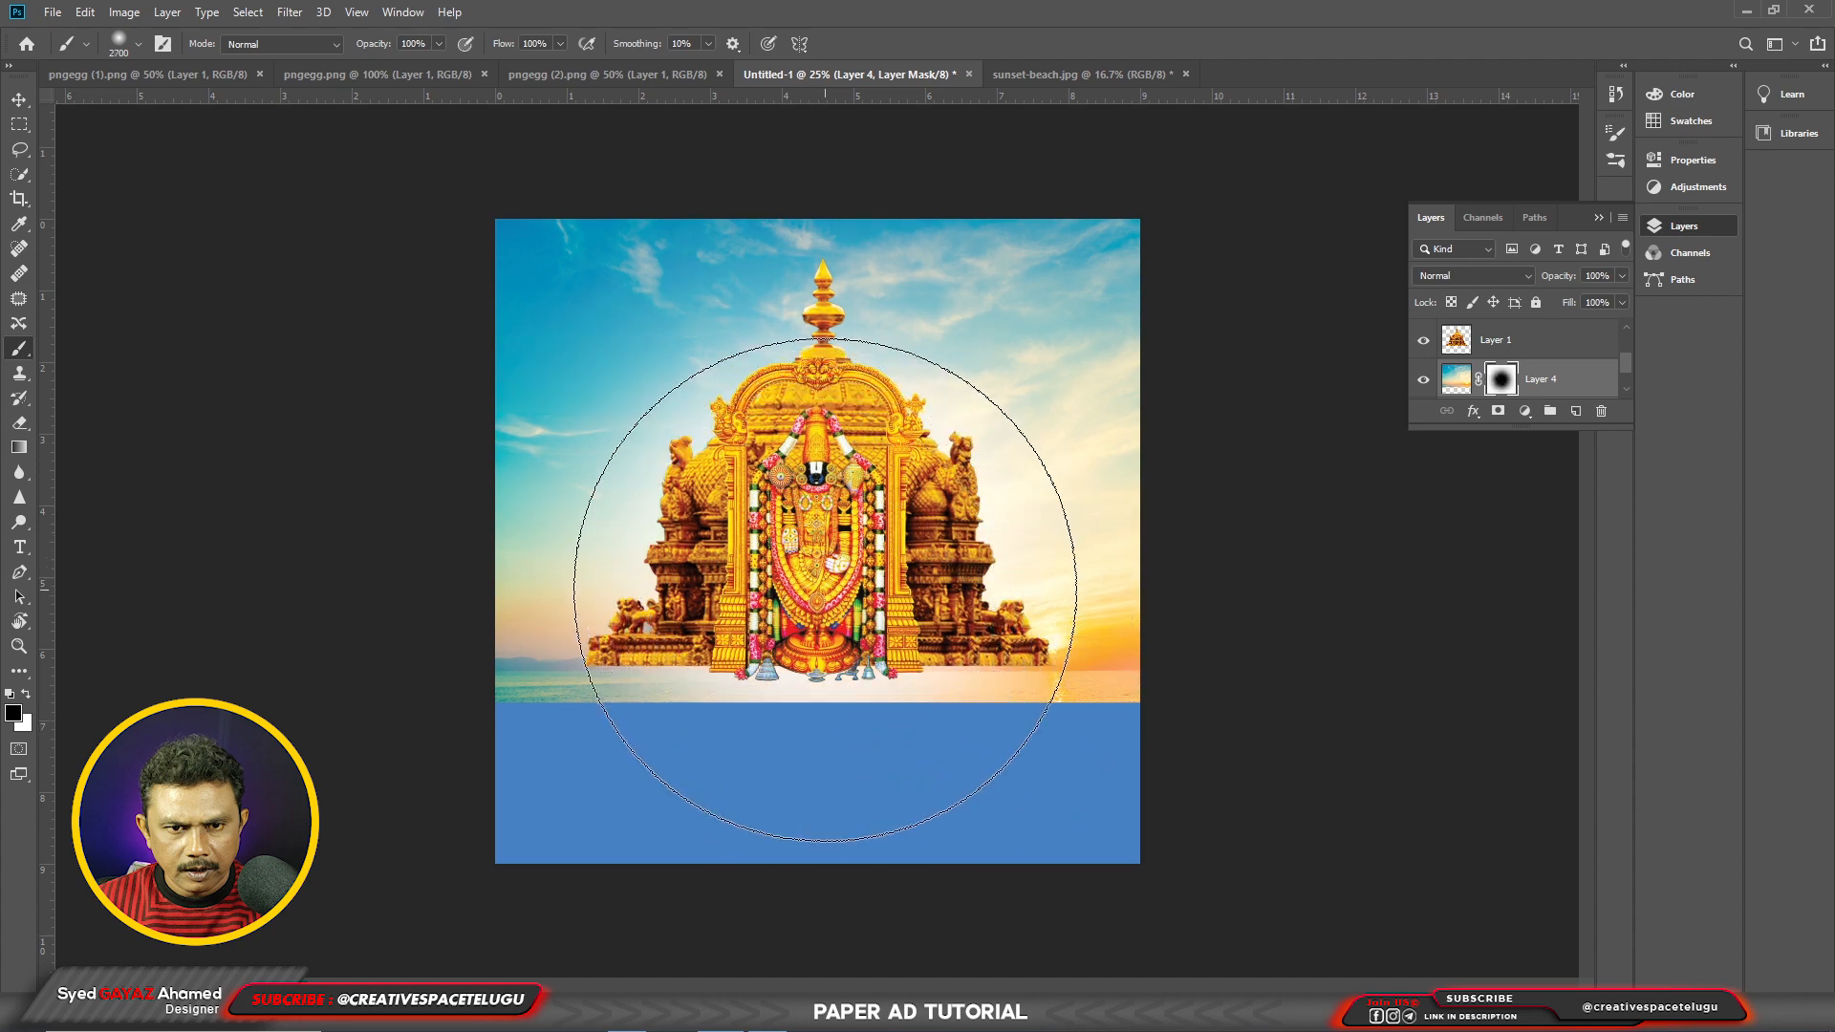
{"action": "left_click", "coordinate": [825, 590]}
{"action": "left_click", "coordinate": [682, 664]}
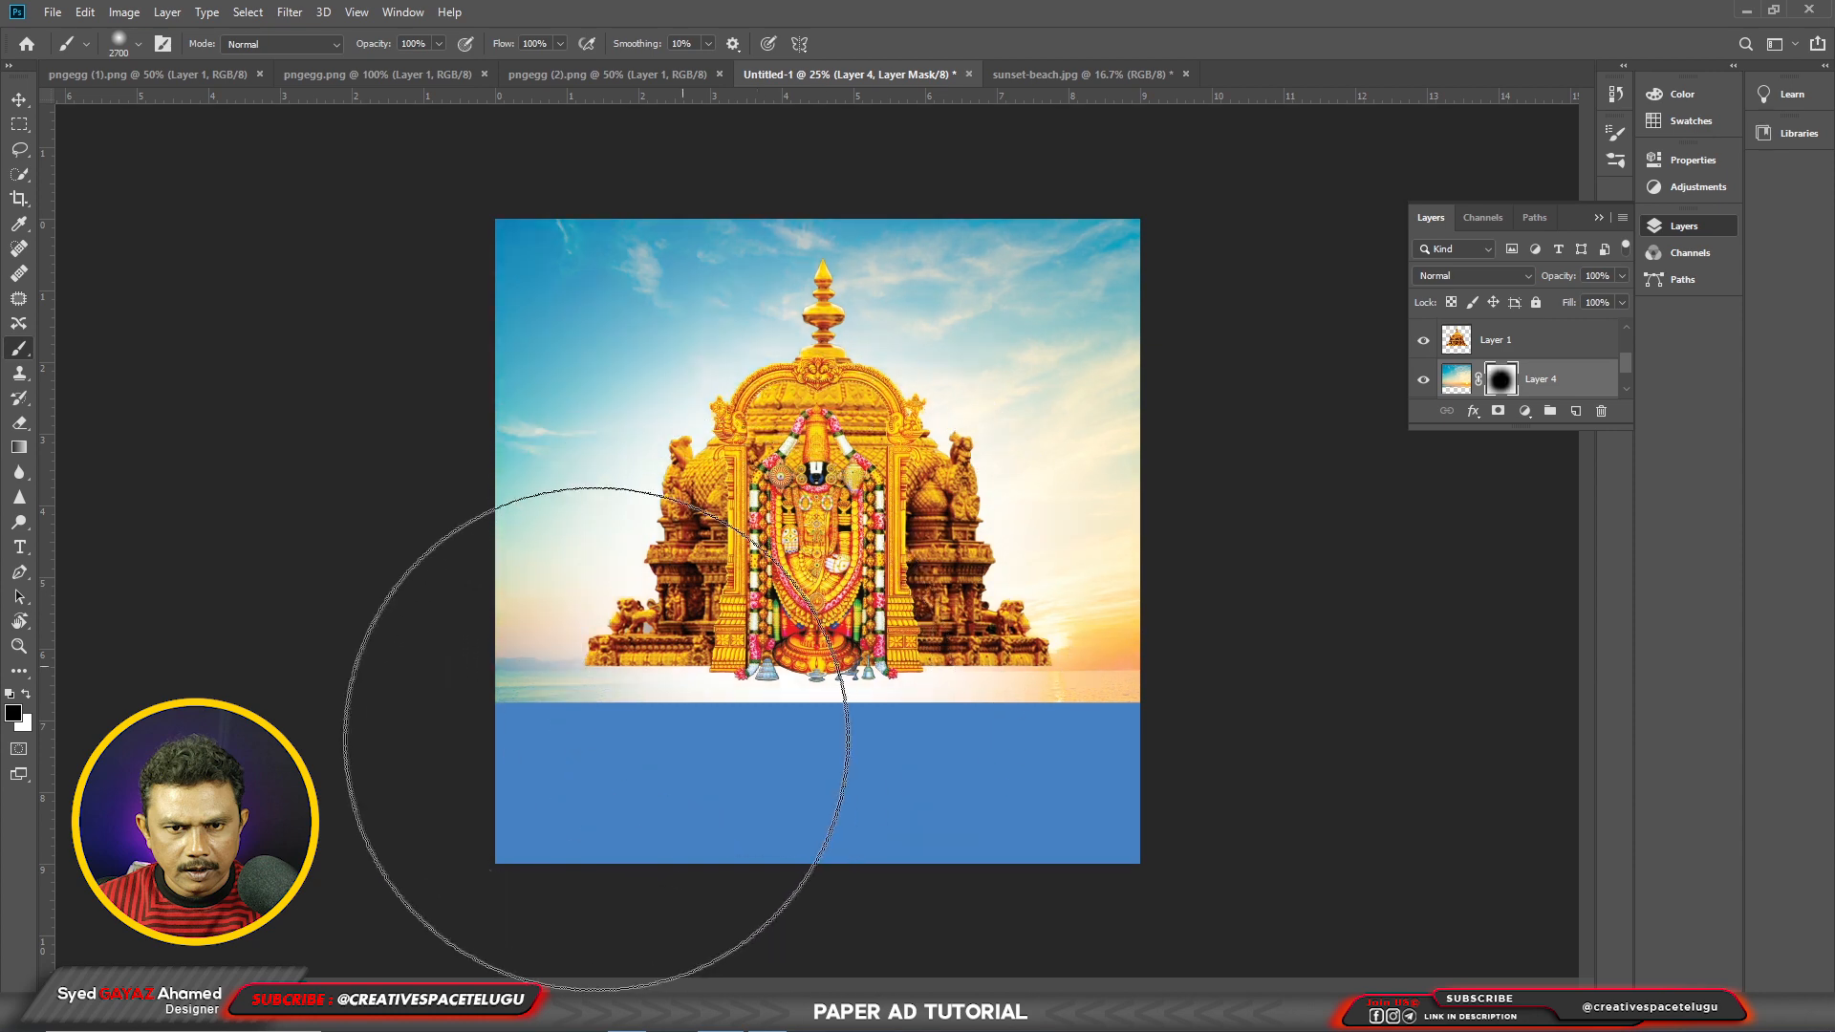
{"action": "left_click", "coordinate": [591, 739]}
{"action": "left_click", "coordinate": [946, 710]}
{"action": "left_click", "coordinate": [940, 709]}
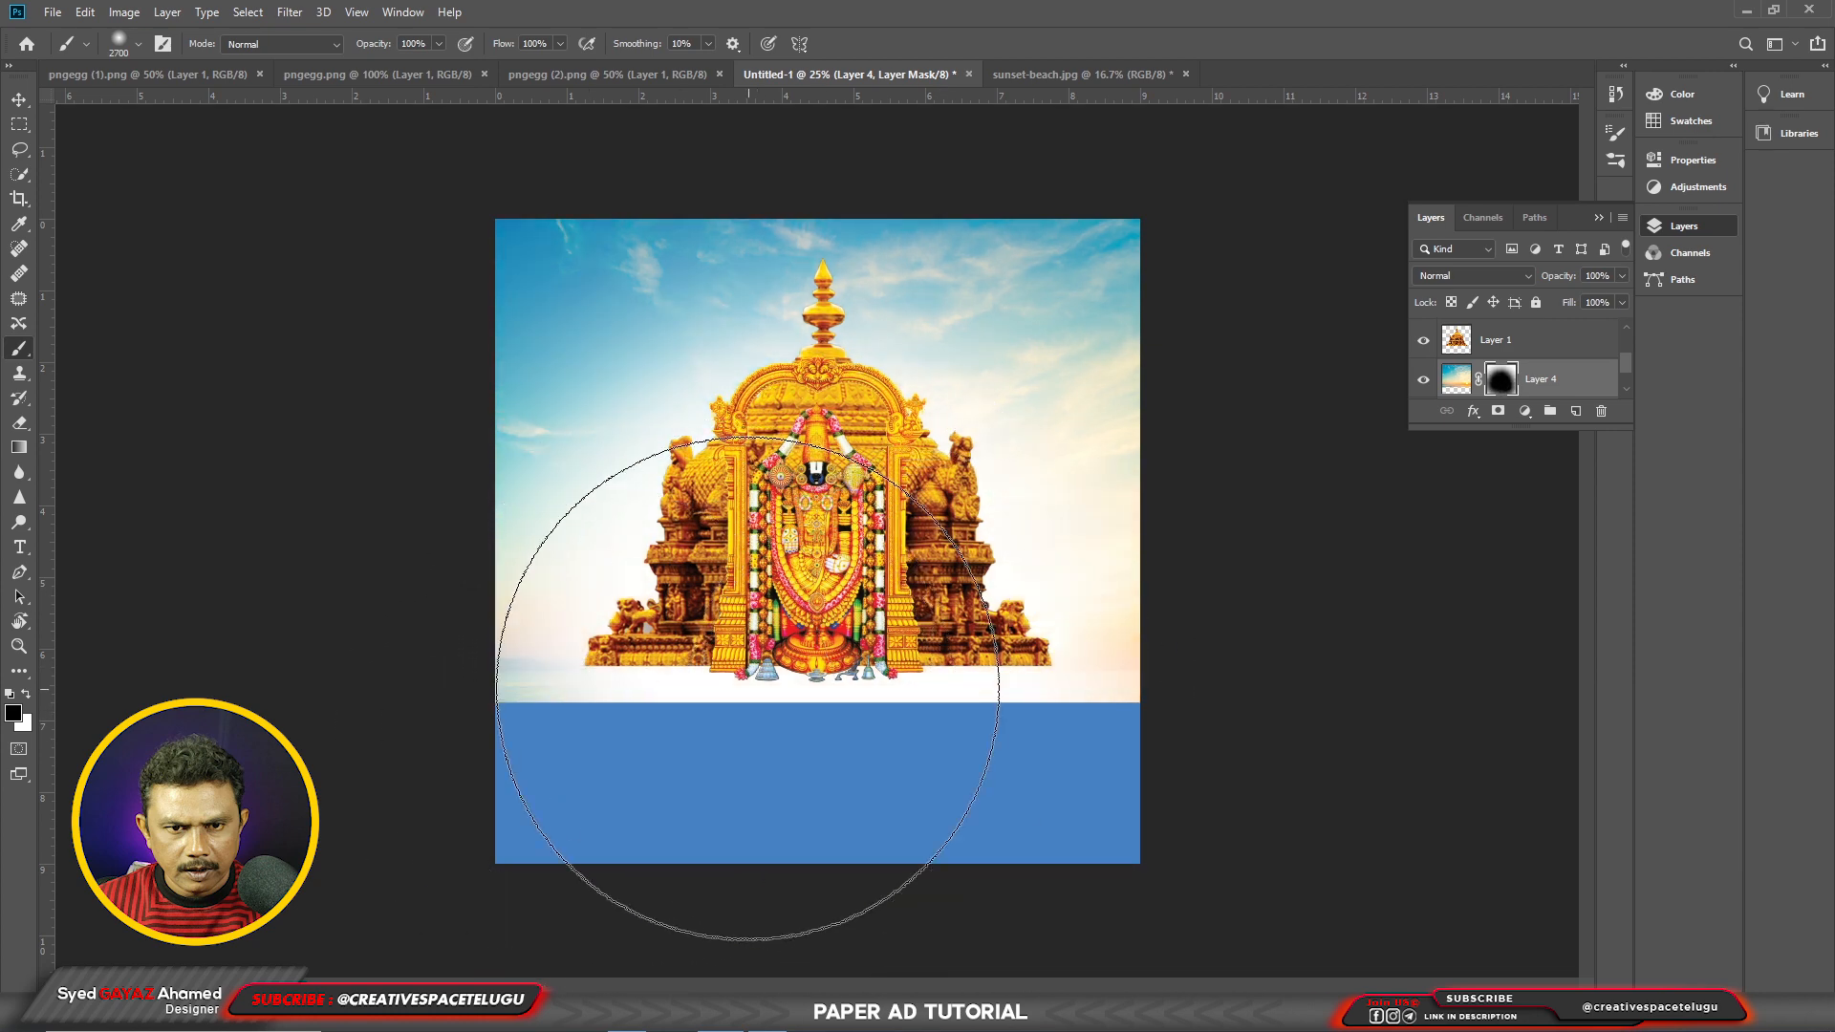
{"action": "key", "text": "v"}
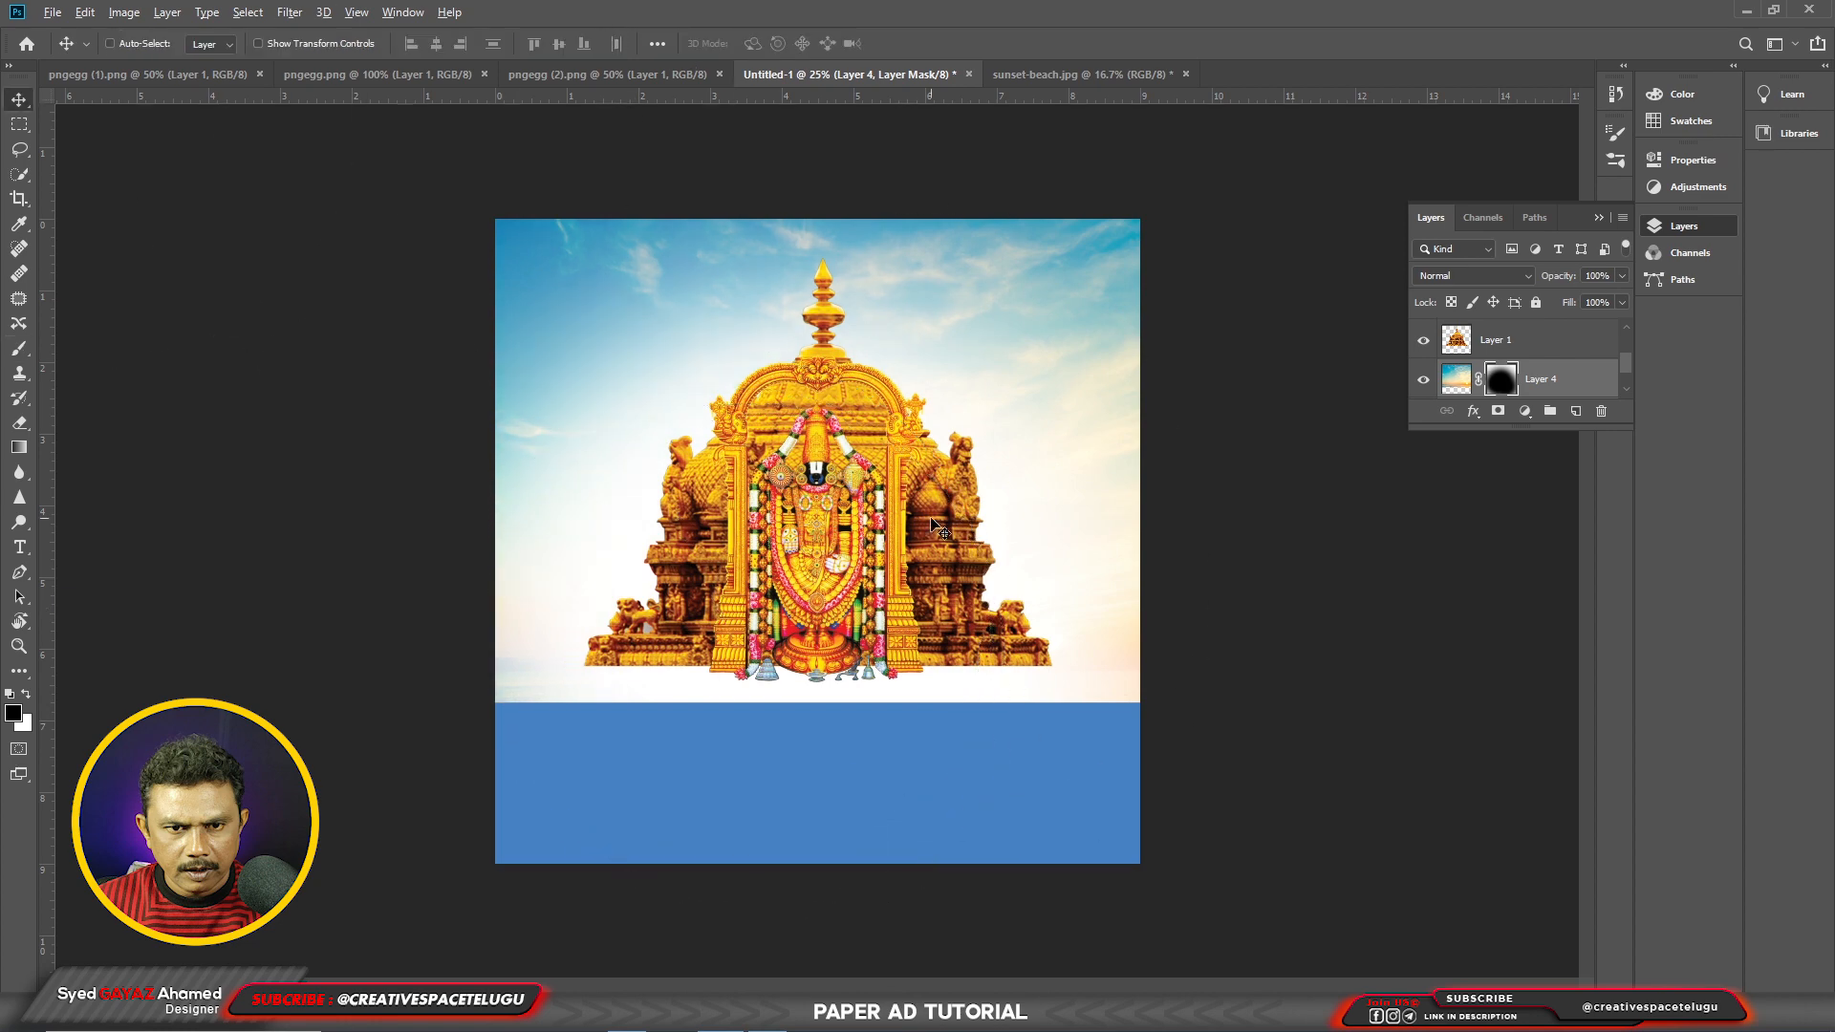
Step: Apply a Brightness/Contrast adjustment with brightness -40 to the sunset sky's layer mask
{"action": "key", "text": "alt+i"}
{"action": "key", "text": "j"}
{"action": "key", "text": "Return"}
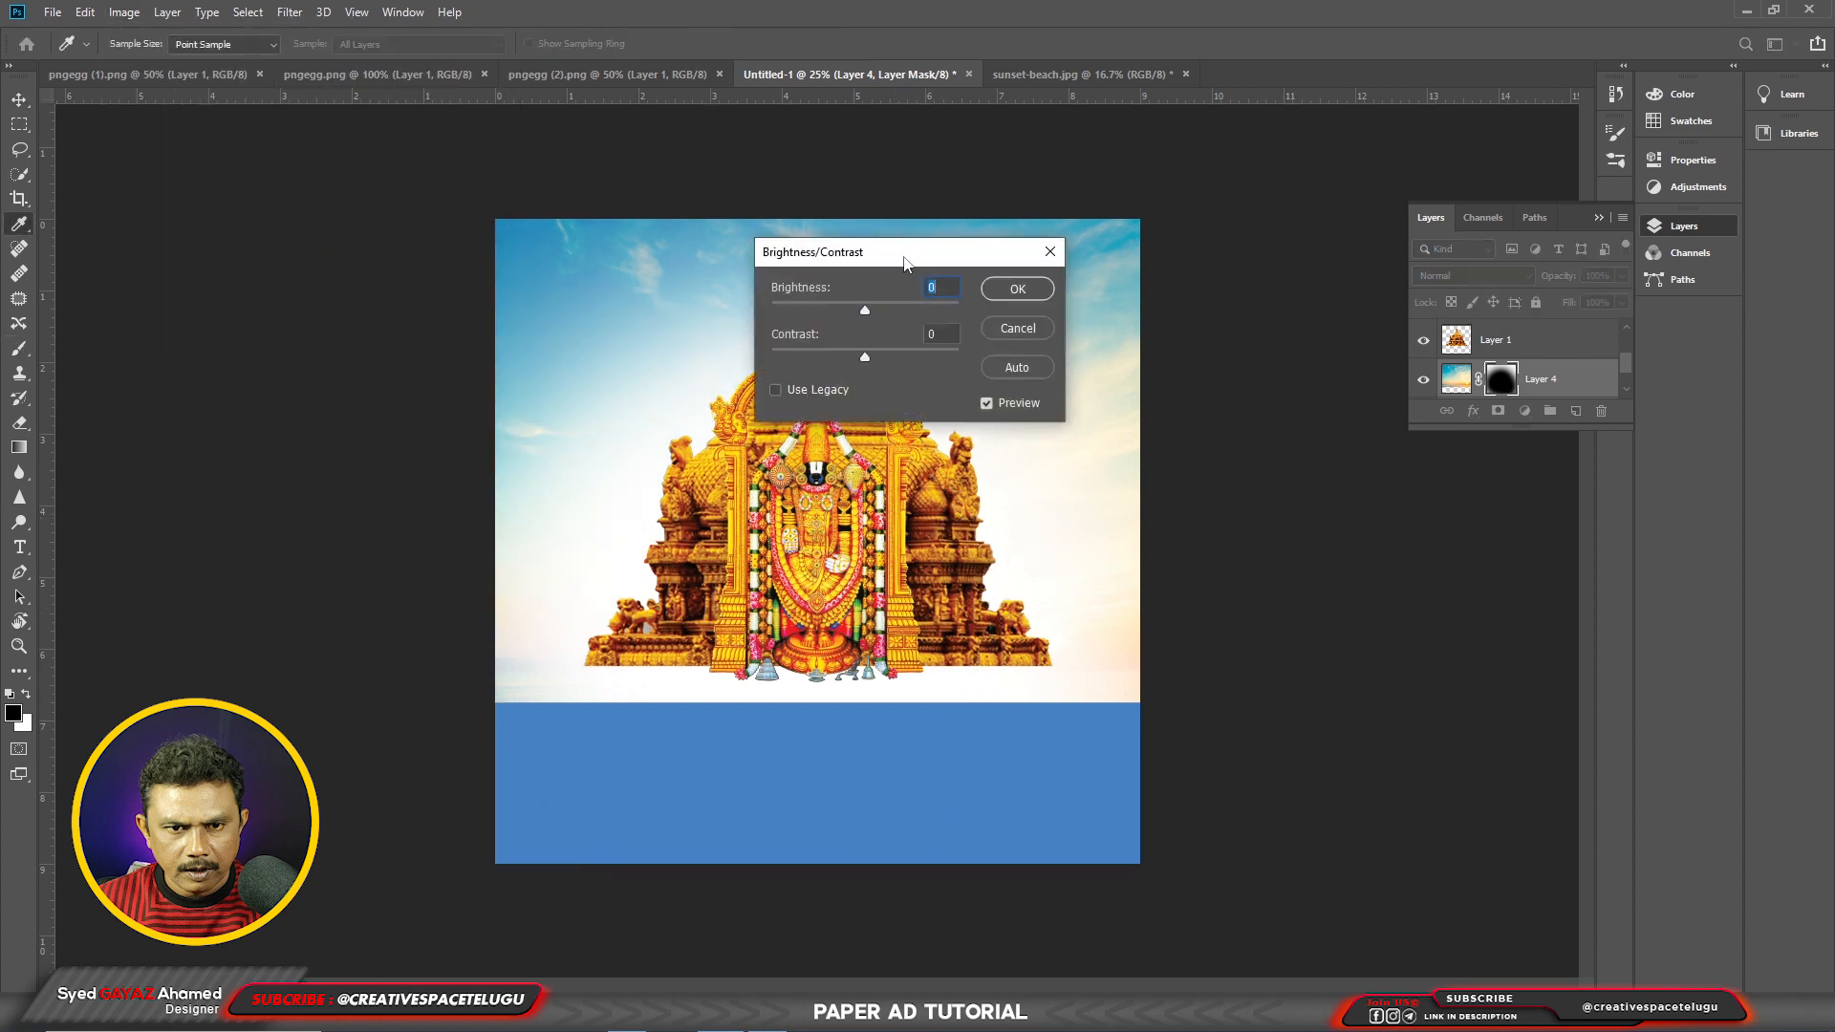
{"action": "left_click_drag", "start_coordinate": [903, 258], "coordinate": [1426, 455]}
{"action": "key", "text": "Down"}
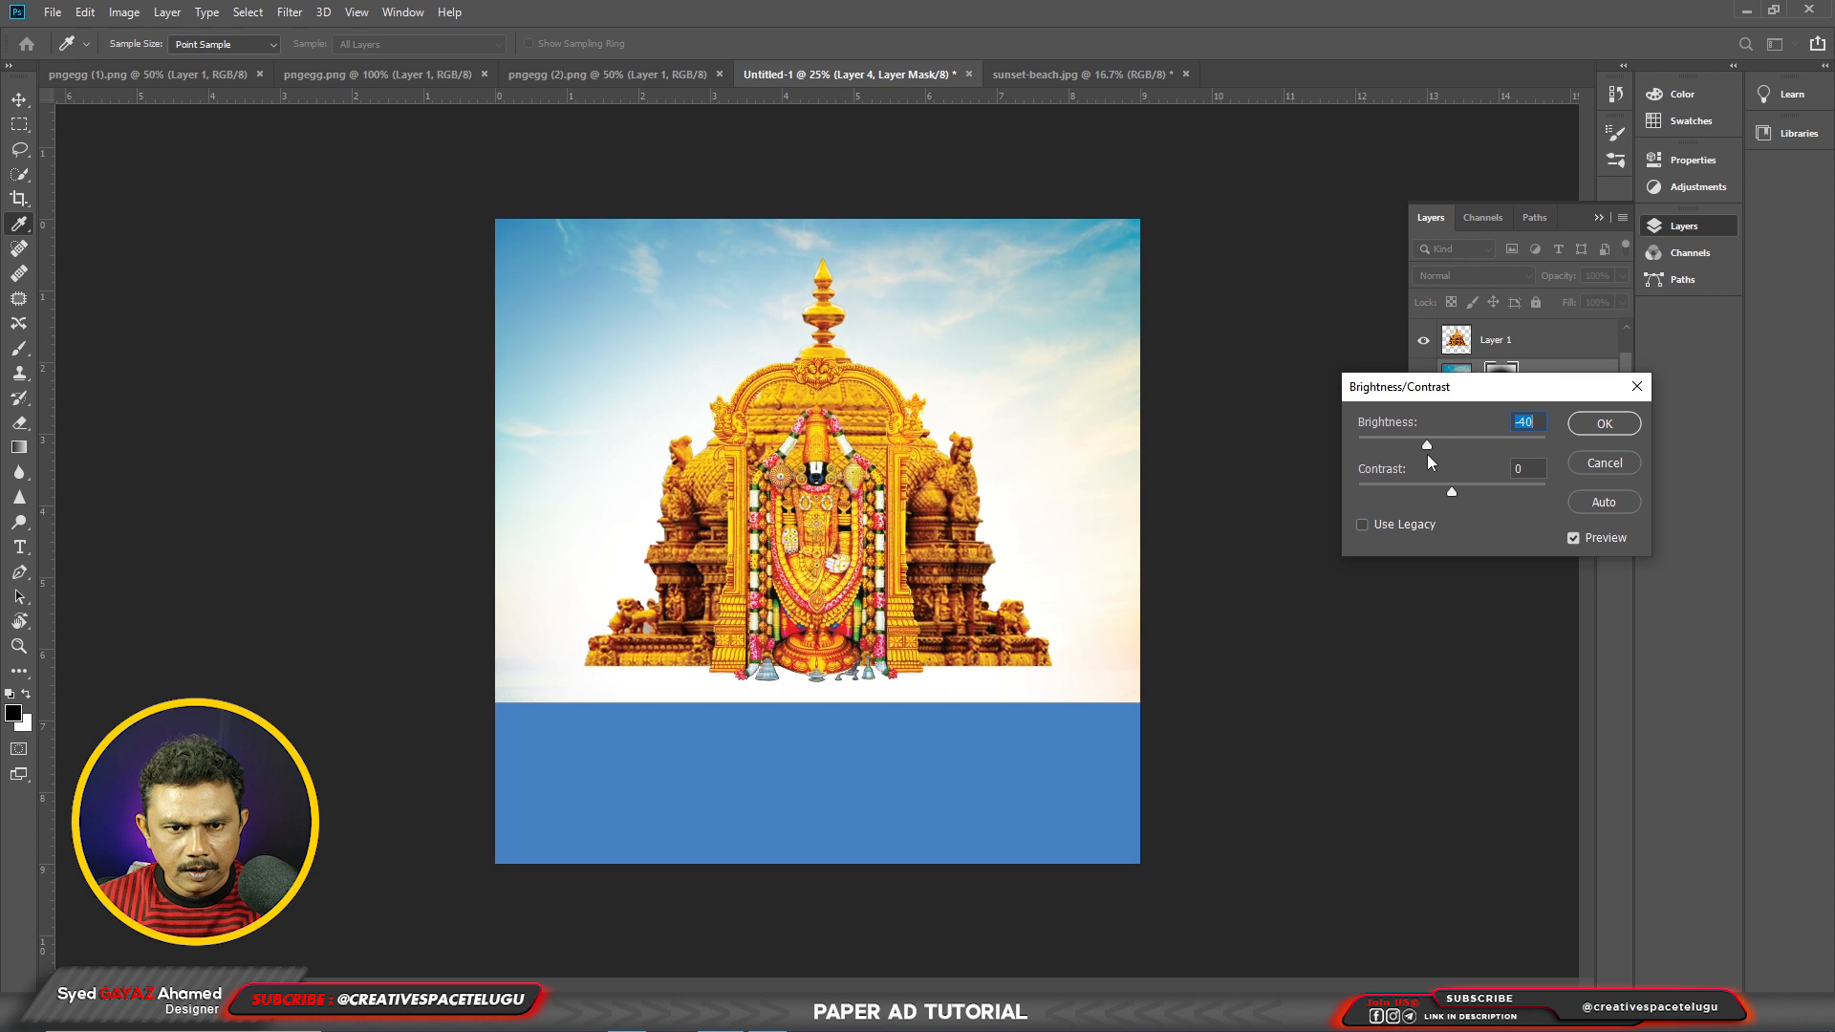
{"action": "left_click", "coordinate": [1604, 424]}
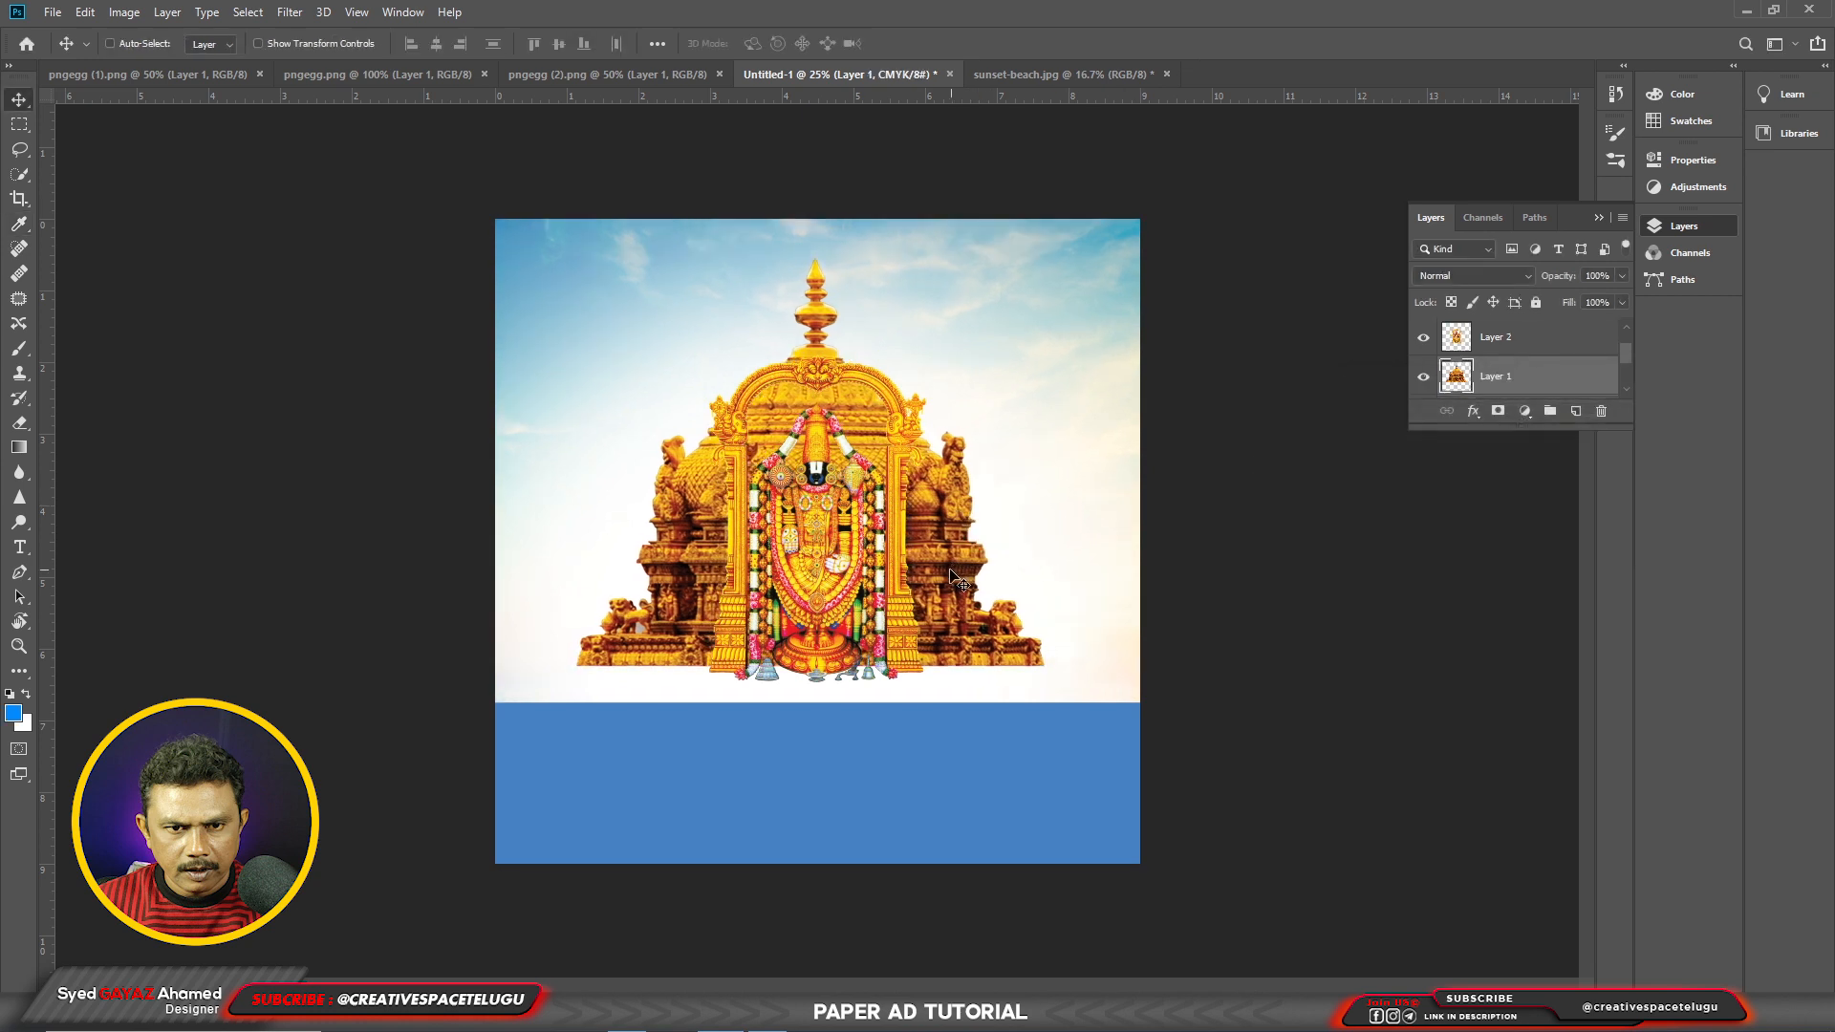
Step: Set the temple layer's opacity to 66%
{"action": "key", "text": "2"}
{"action": "key", "text": "6"}
{"action": "key", "text": "6"}
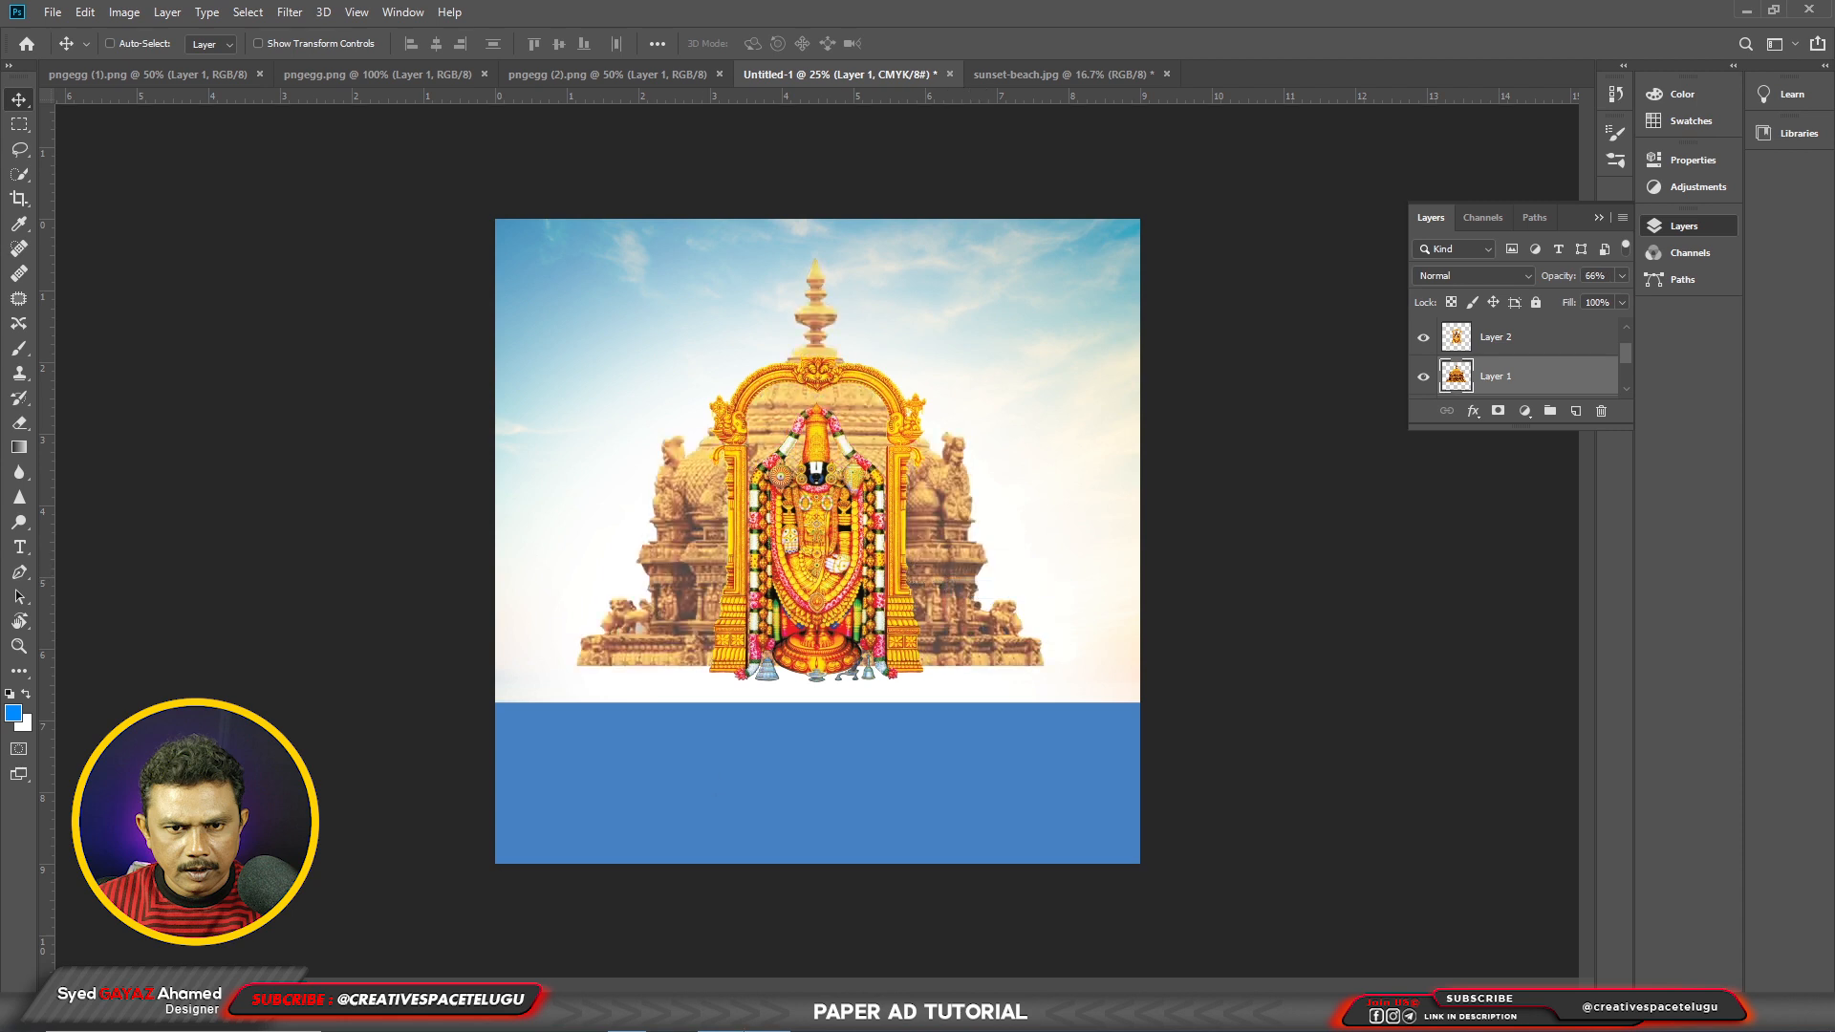
Step: Stretch the blue strip's upper edge upward so the strip is about 2.4 in tall
{"action": "right_click", "coordinate": [756, 797]}
{"action": "left_click", "coordinate": [821, 806]}
{"action": "key", "text": "ctrl+t"}
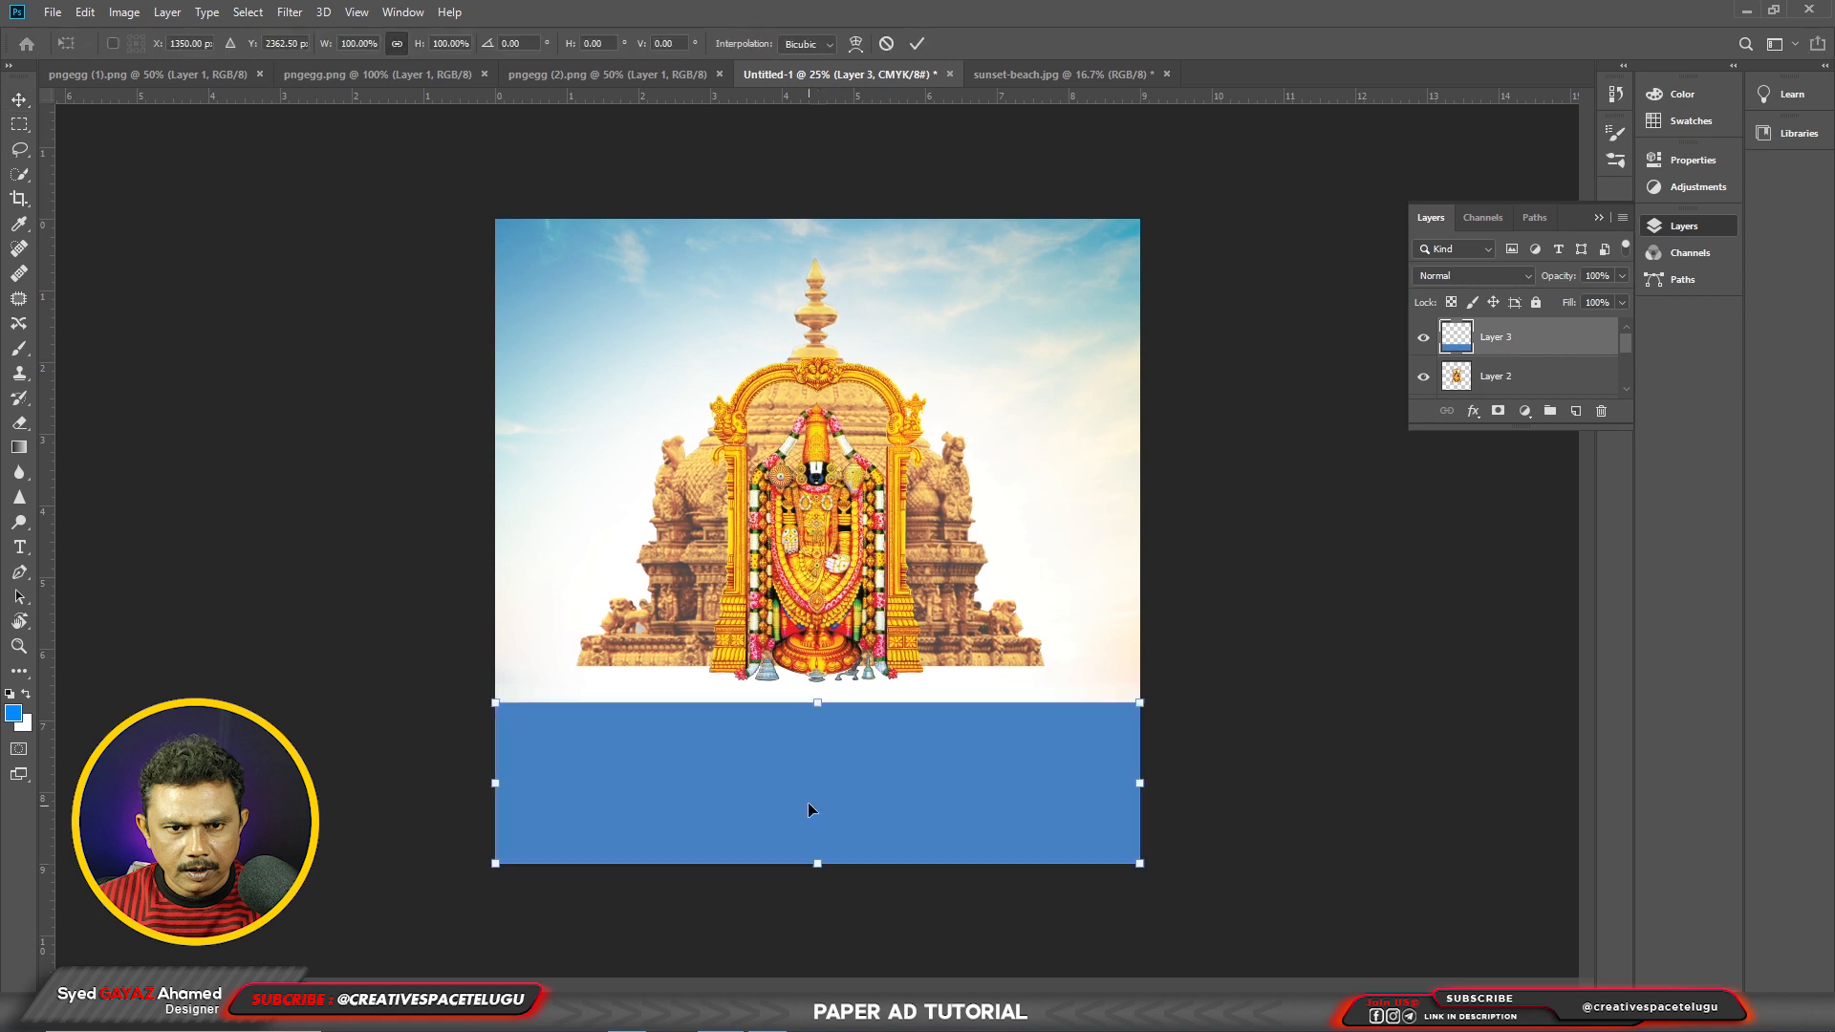
{"action": "left_click_drag", "start_coordinate": [814, 701], "coordinate": [817, 692]}
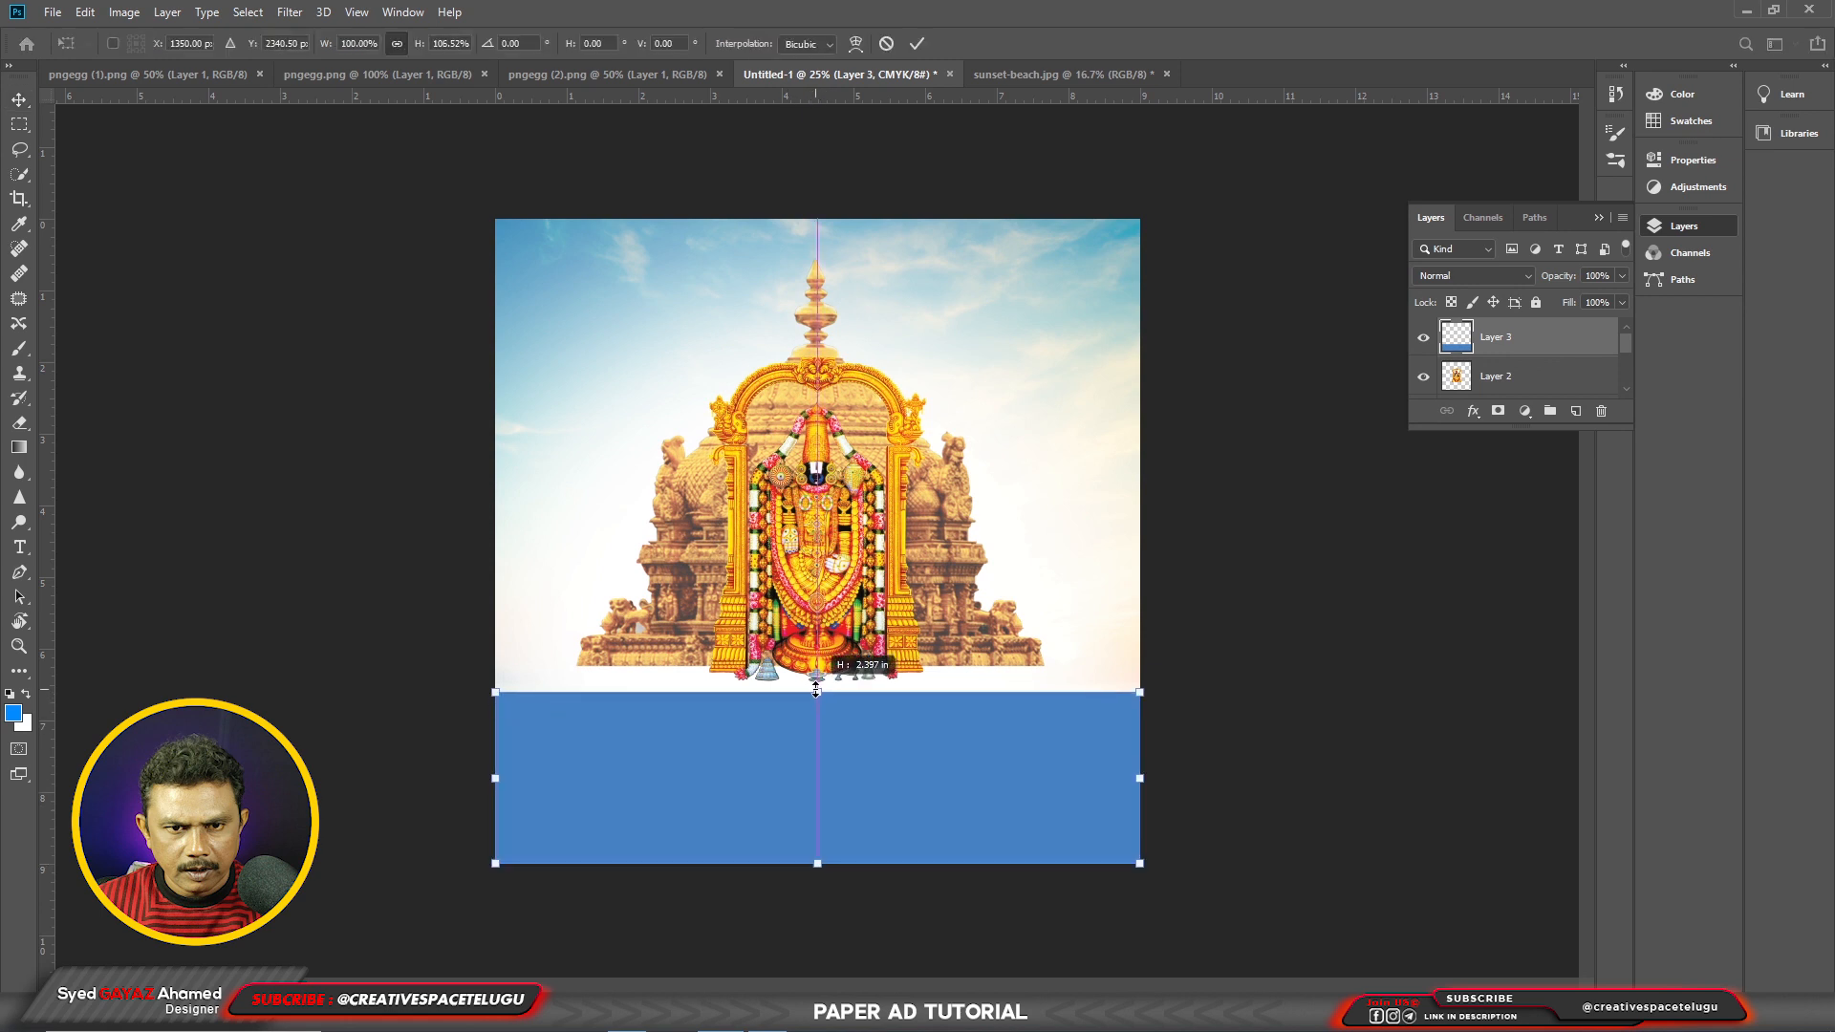
{"action": "key", "text": "Return"}
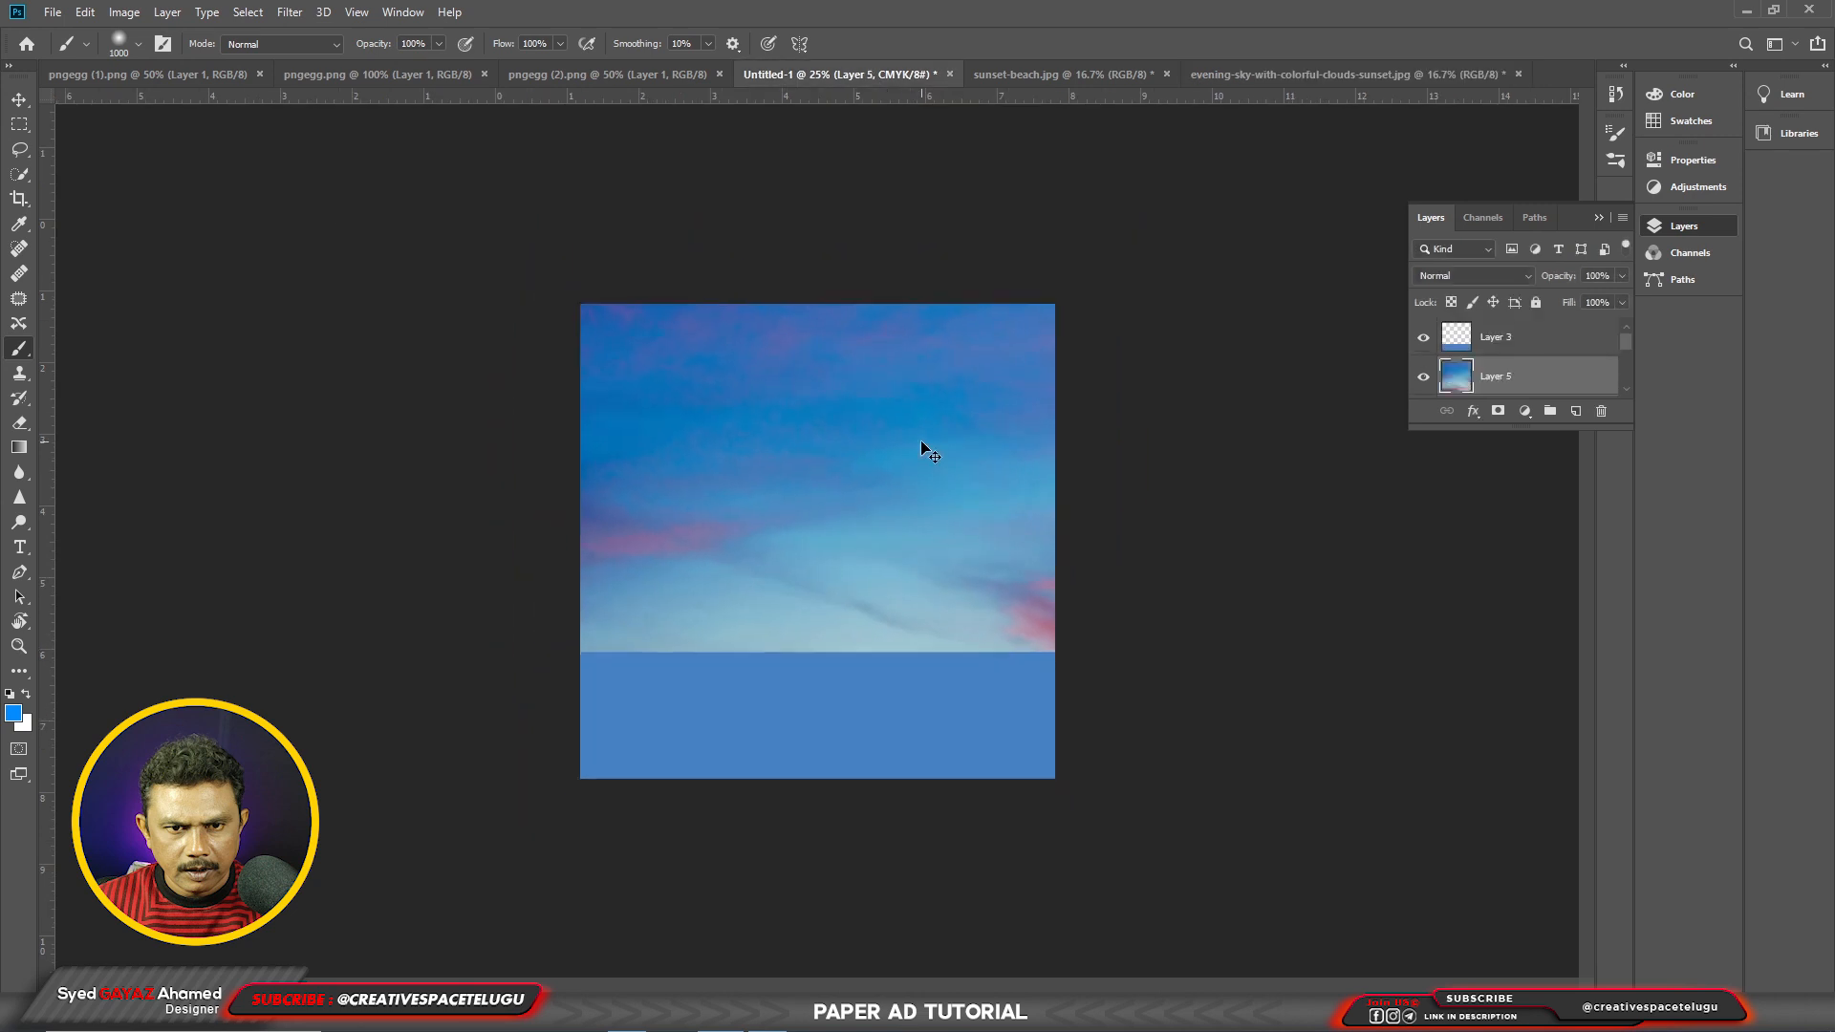
Step: Scale the colorful evening-sky image down to the canvas width and place it behind the masked sunset sky layer
{"action": "key", "text": "ctrl+minus"}
{"action": "key", "text": "ctrl+t"}
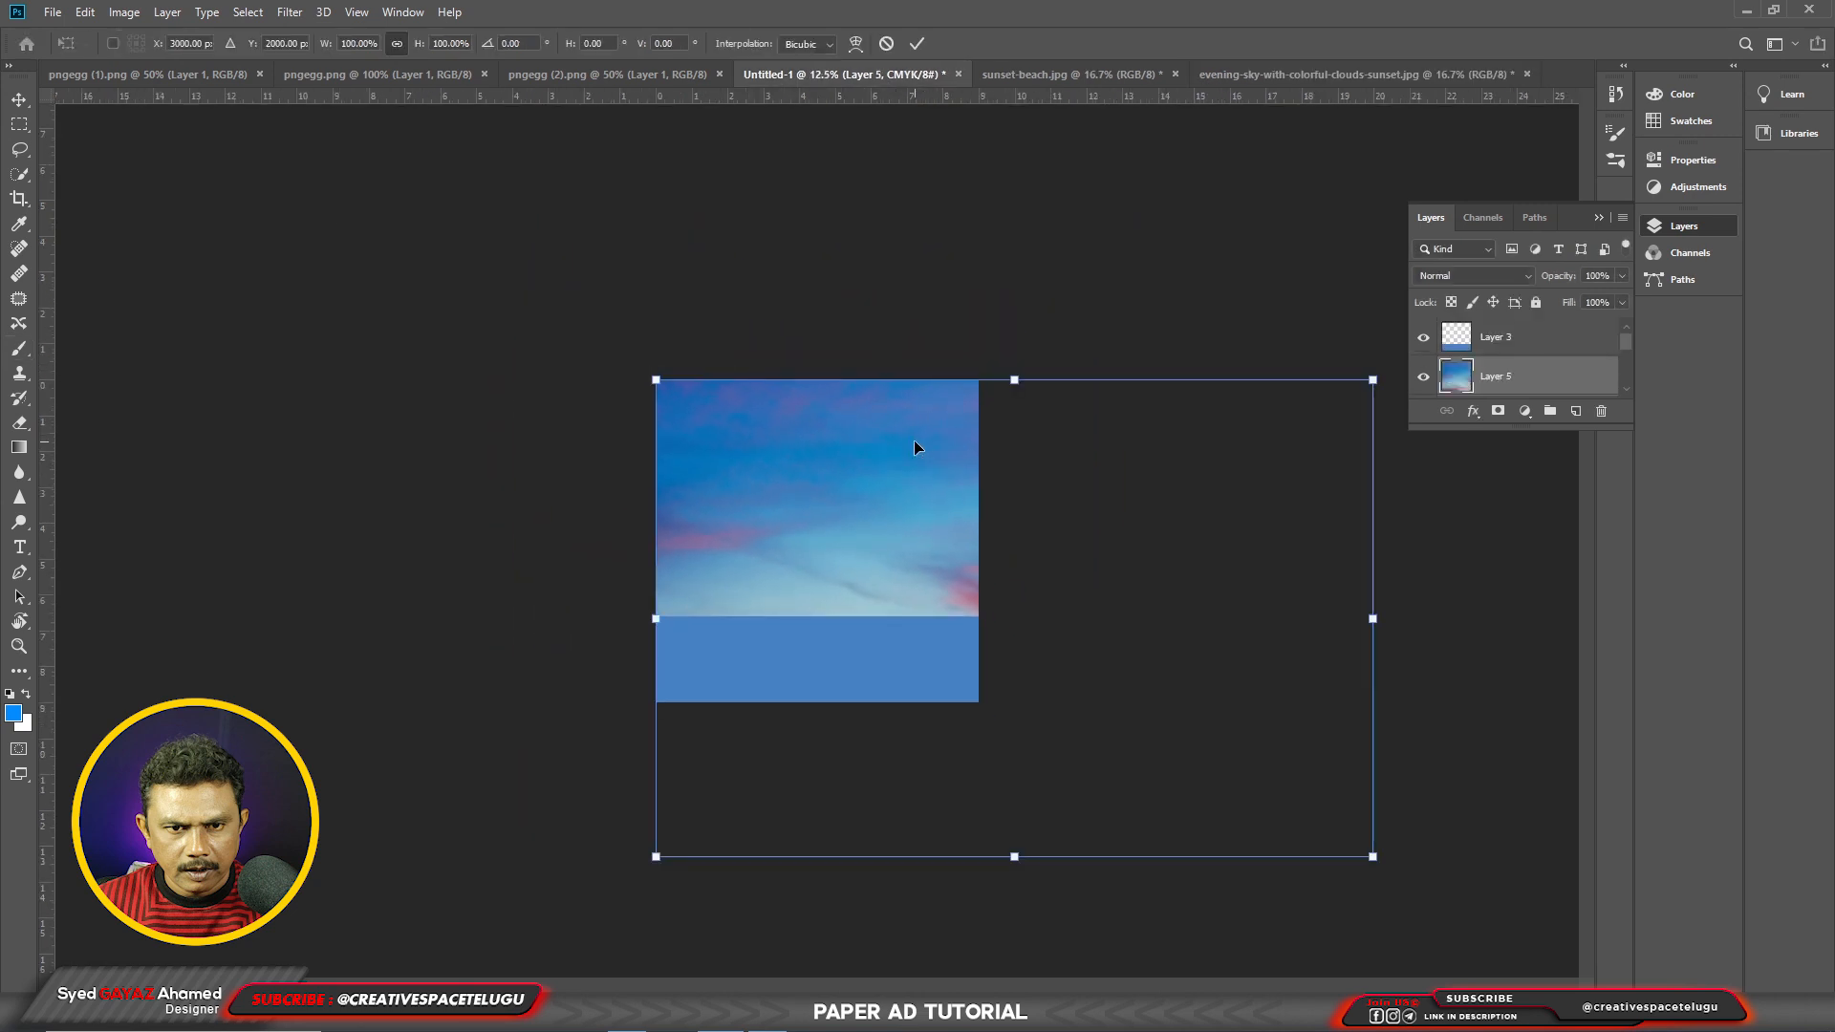
{"action": "mouse_move", "coordinate": [1367, 848]}
{"action": "left_mouse_down"}
{"action": "mouse_move", "coordinate": [1065, 644]}
{"action": "mouse_move", "coordinate": [937, 585]}
{"action": "left_mouse_up"}
{"action": "key", "text": "Return"}
{"action": "key", "text": "b"}
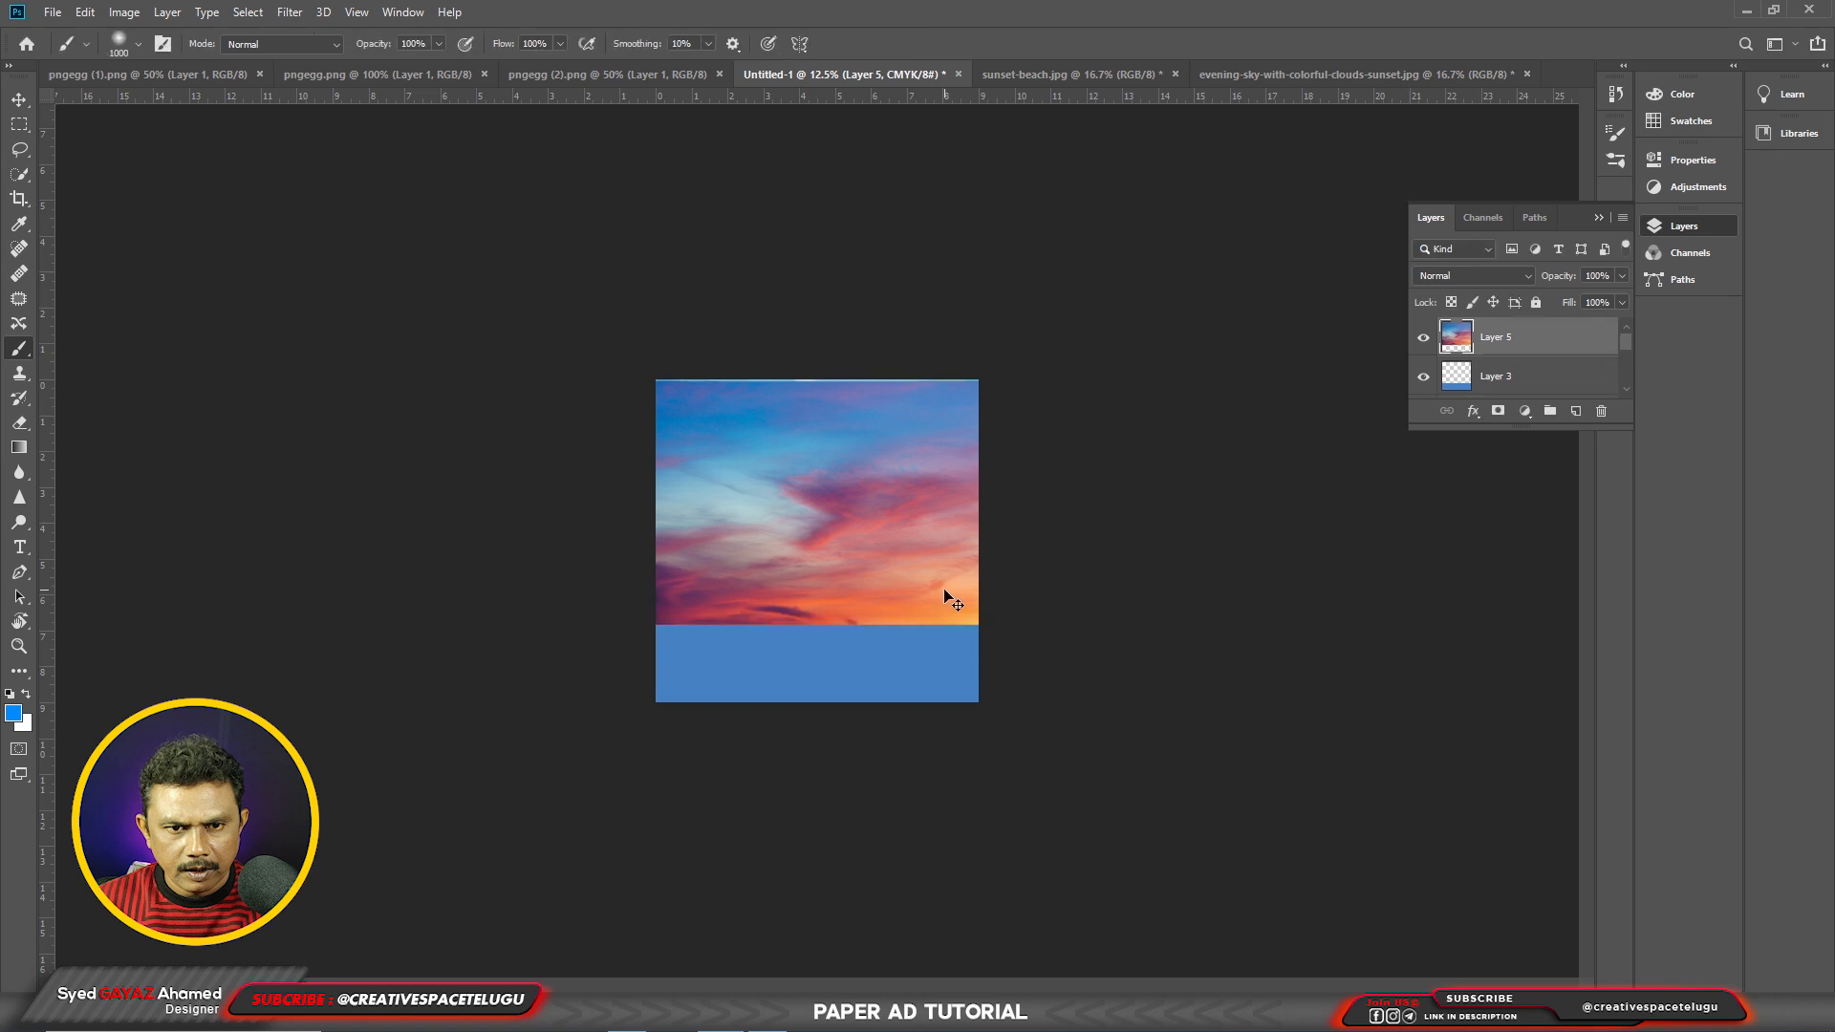
{"action": "key", "text": "ctrl+plus"}
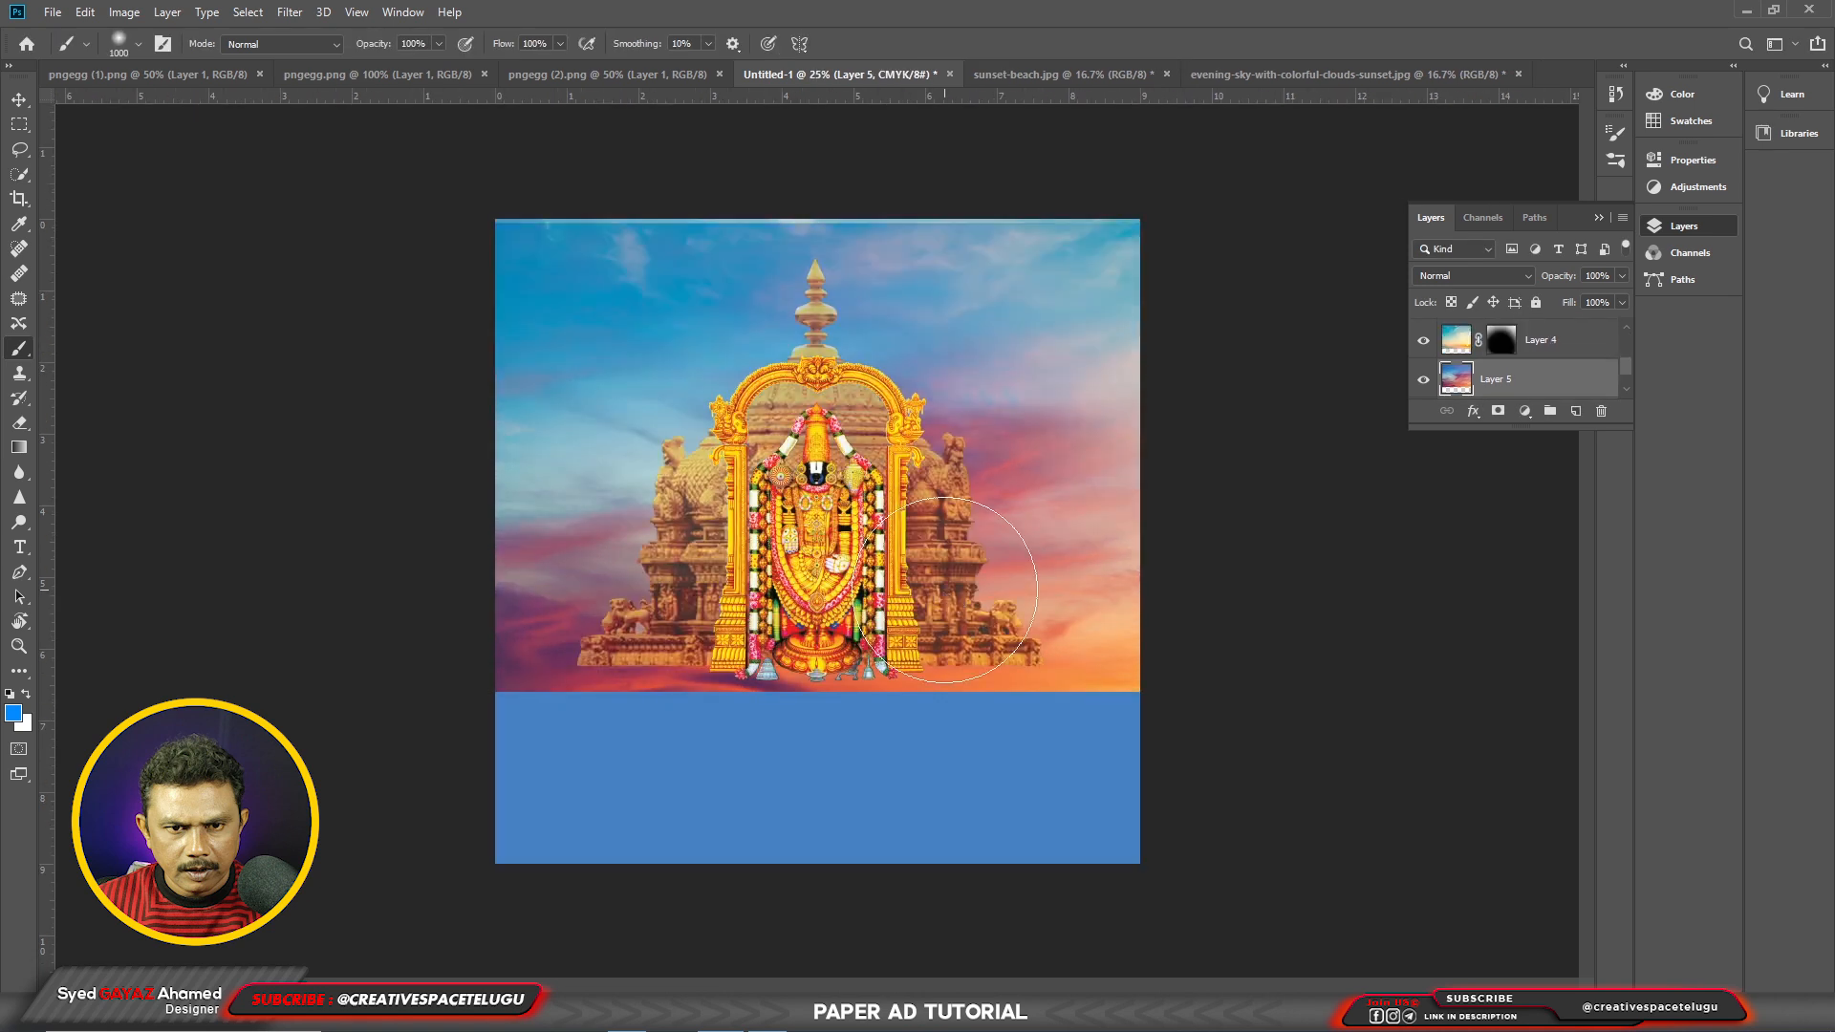
Step: Set up the Eraser with a Soft Round tip at 1500 px
{"action": "key", "text": "e"}
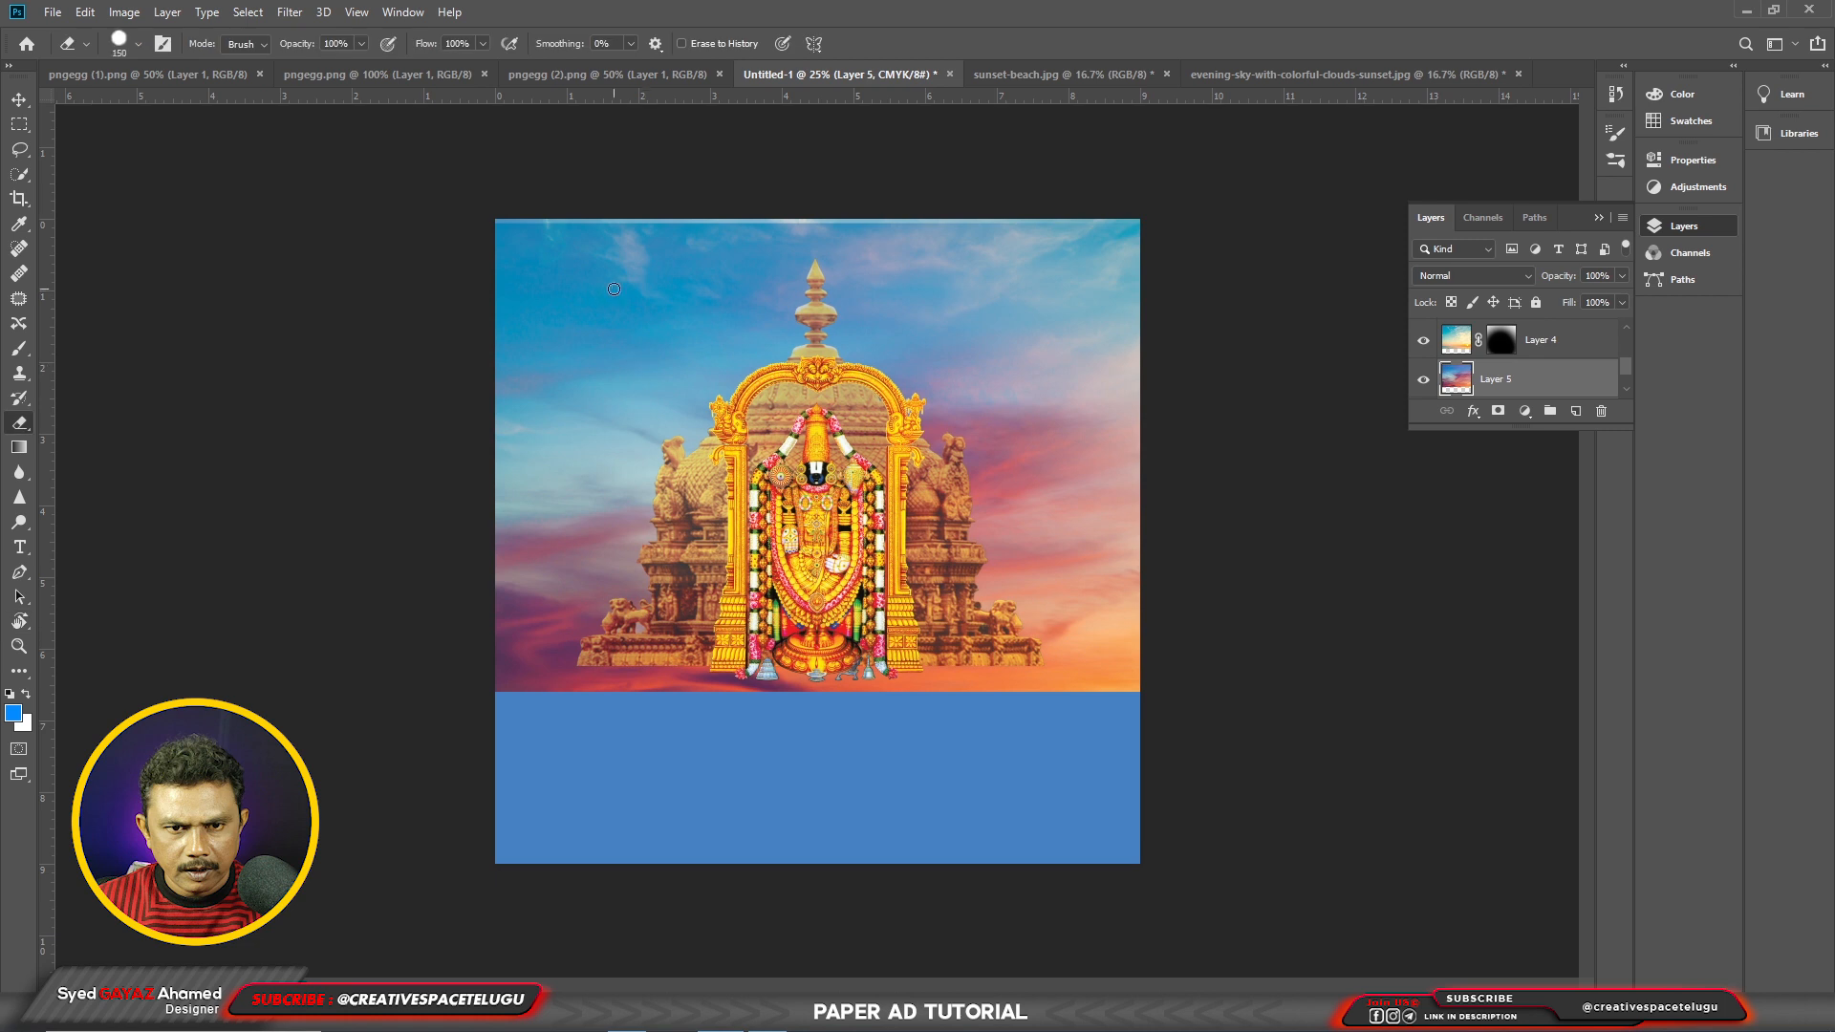
{"action": "key", "text": "bracketright"}
{"action": "key", "text": "bracketright"}
{"action": "key", "text": "bracketright"}
{"action": "key", "text": "bracketright"}
{"action": "key", "text": "bracketright"}
{"action": "key", "text": "bracketright"}
{"action": "key", "text": "bracketright"}
{"action": "key", "text": "bracketright"}
{"action": "key", "text": "bracketright"}
{"action": "key", "text": "bracketright"}
{"action": "right_click", "coordinate": [812, 387]}
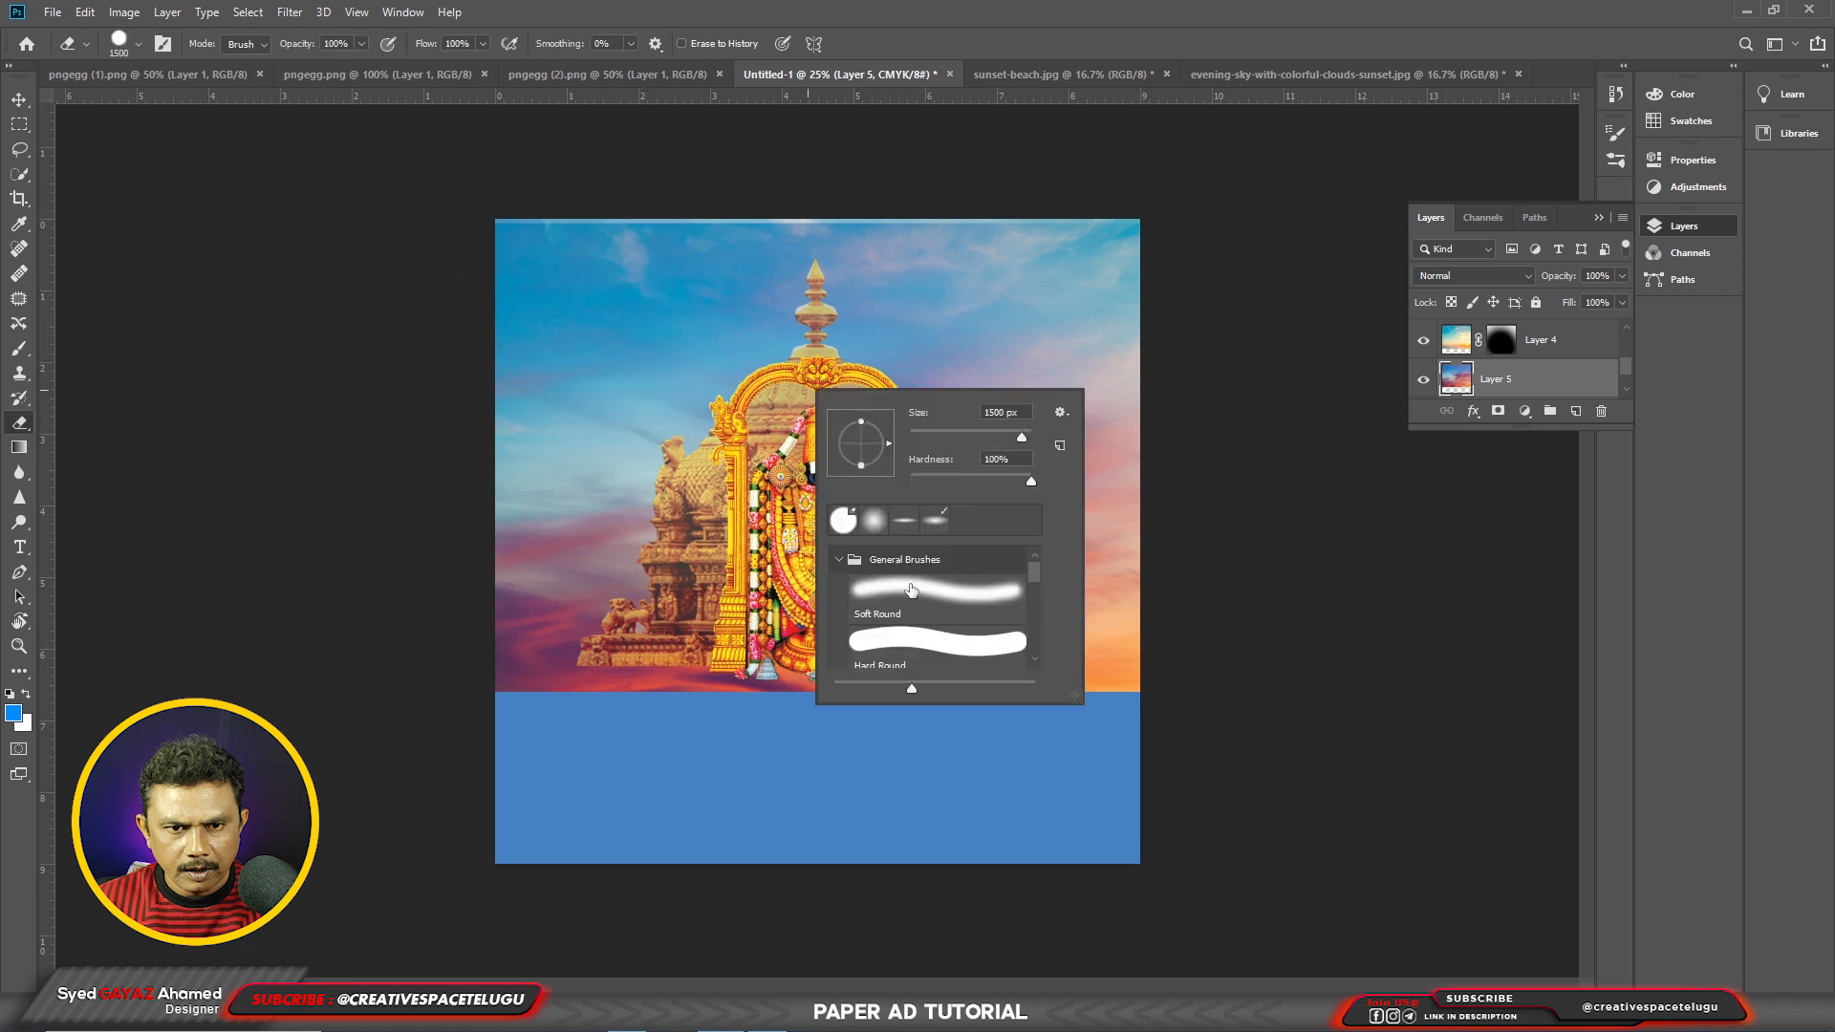
{"action": "double_click", "coordinate": [910, 589]}
Step: Softly erase the upper part of the colorful evening sky across the canvas width, enlarging the eraser to 1900 px
{"action": "left_click", "coordinate": [511, 330]}
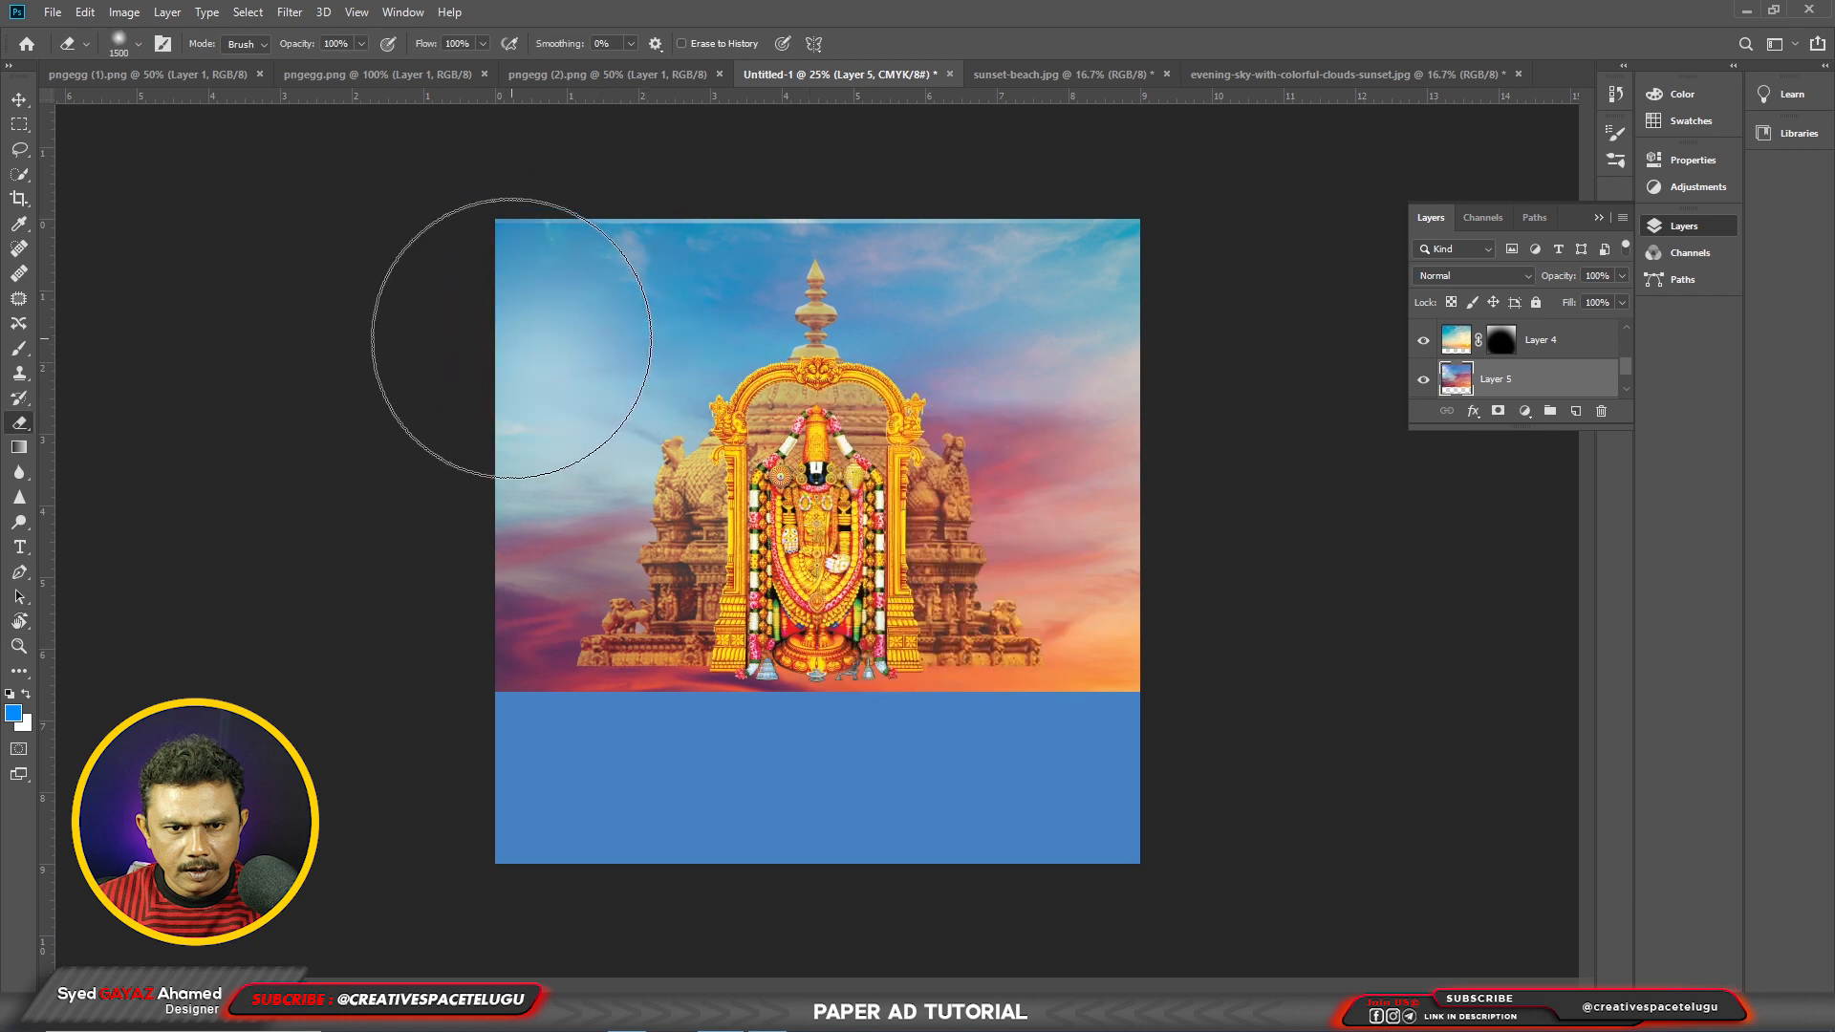
{"action": "key", "text": "bracketright"}
{"action": "key", "text": "bracketright"}
{"action": "key", "text": "bracketright"}
{"action": "key", "text": "bracketright"}
{"action": "left_click_drag", "start_coordinate": [675, 307], "coordinate": [1188, 307]}
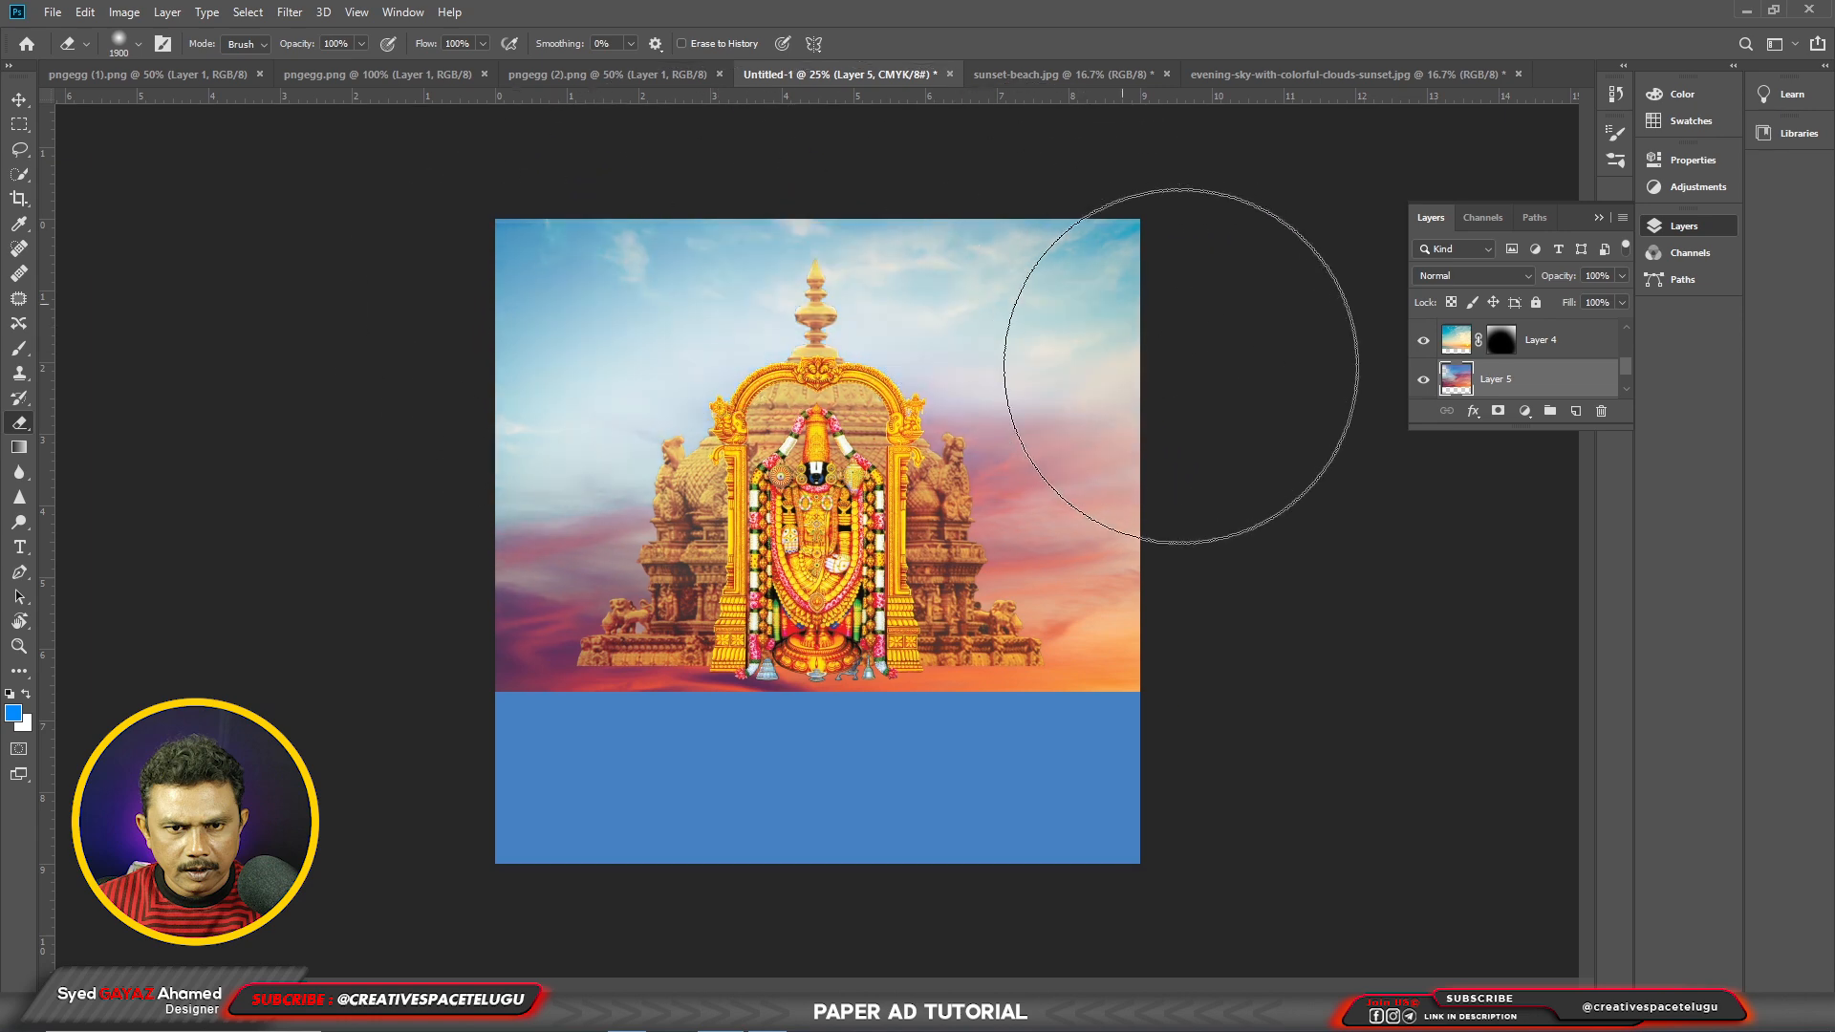
{"action": "mouse_move", "coordinate": [924, 259]}
{"action": "left_mouse_down"}
{"action": "mouse_move", "coordinate": [692, 256]}
{"action": "mouse_move", "coordinate": [649, 318]}
{"action": "mouse_move", "coordinate": [594, 349]}
{"action": "mouse_move", "coordinate": [1084, 325]}
{"action": "mouse_move", "coordinate": [703, 304]}
{"action": "left_mouse_up"}
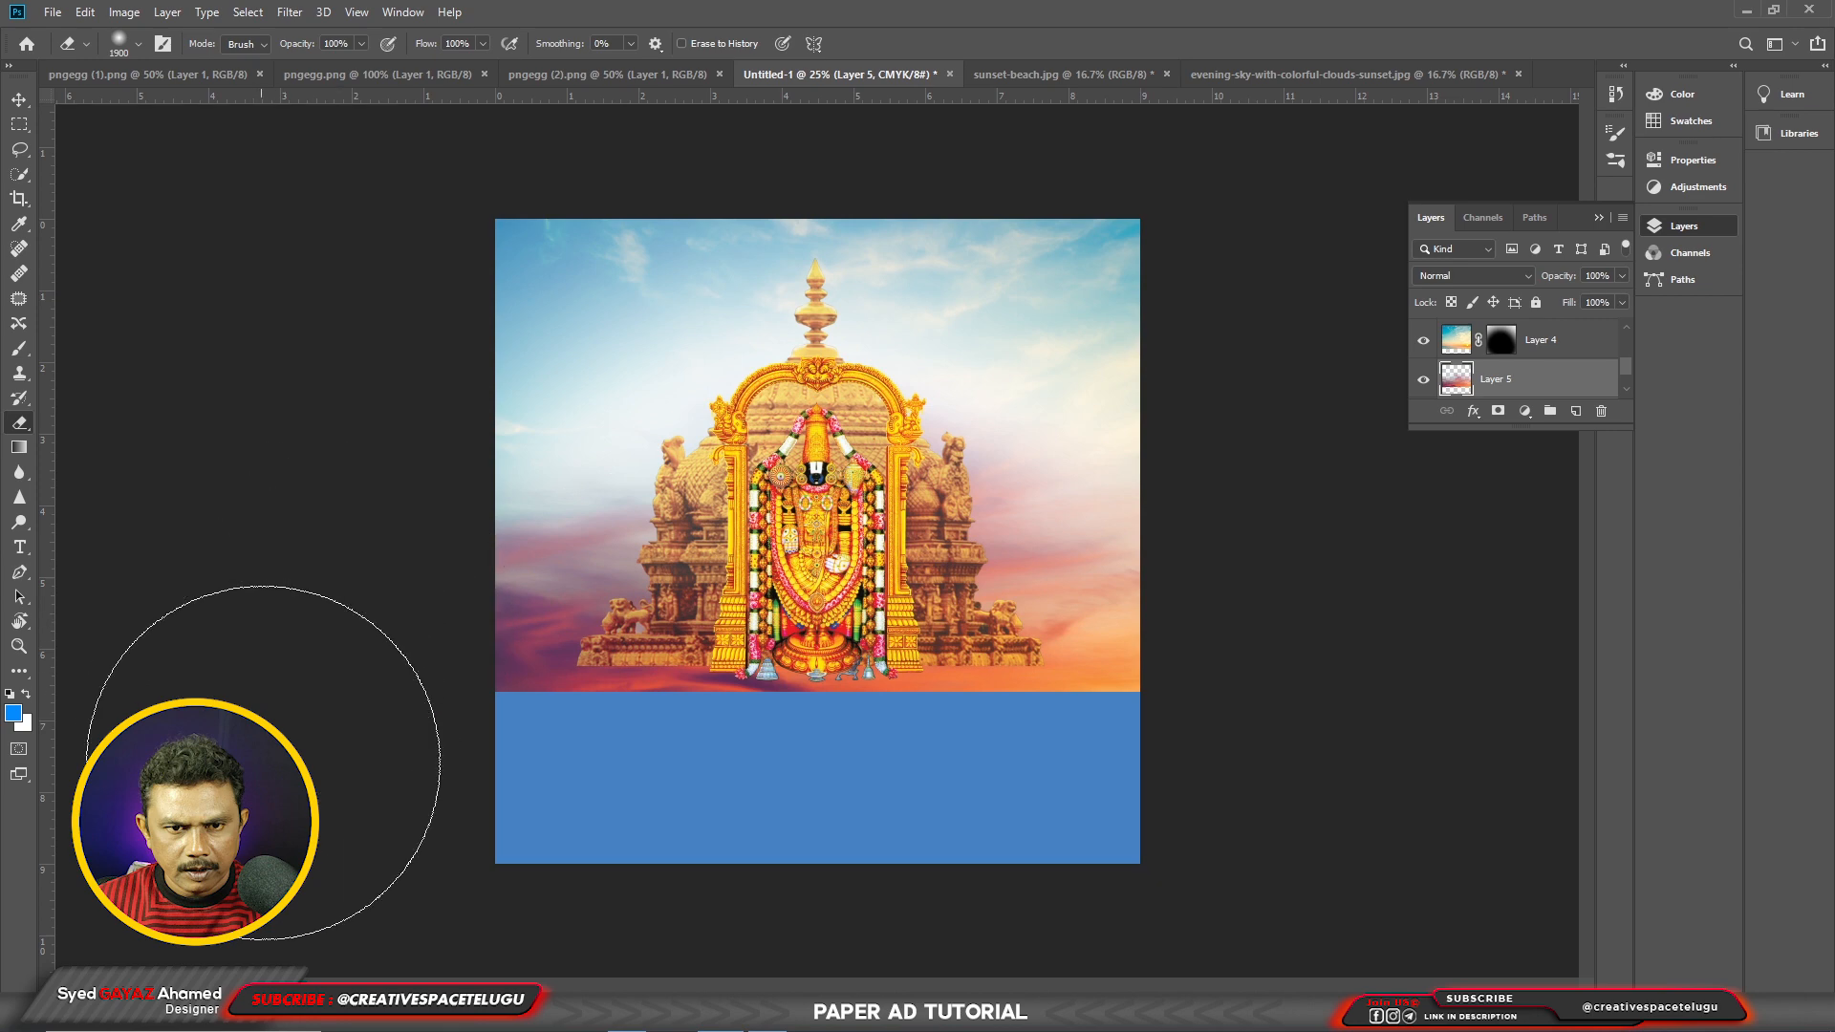
Step: Add a new layer and paint one soft 1100 px blue brush dab over the deity's arch, behind the temple
{"action": "key", "text": "b"}
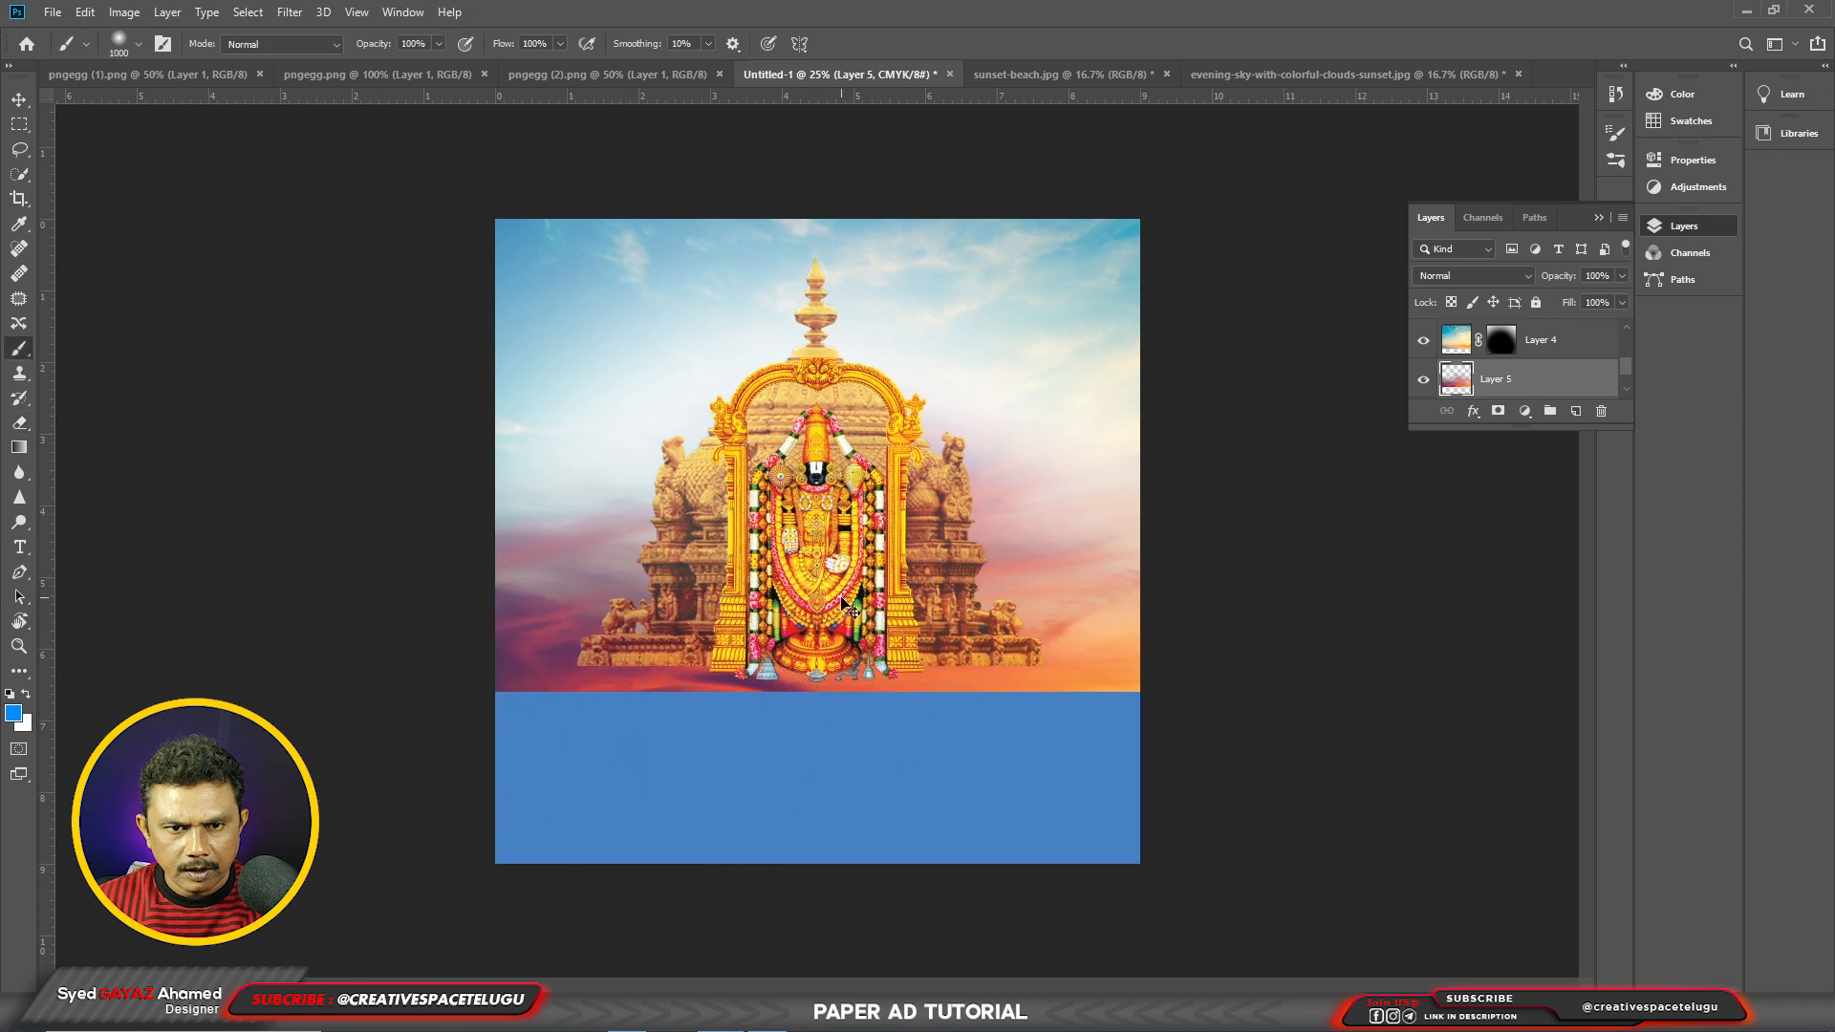
{"action": "key", "text": "ctrl+shift+n"}
{"action": "key", "text": "Return"}
{"action": "key", "text": "bracketright"}
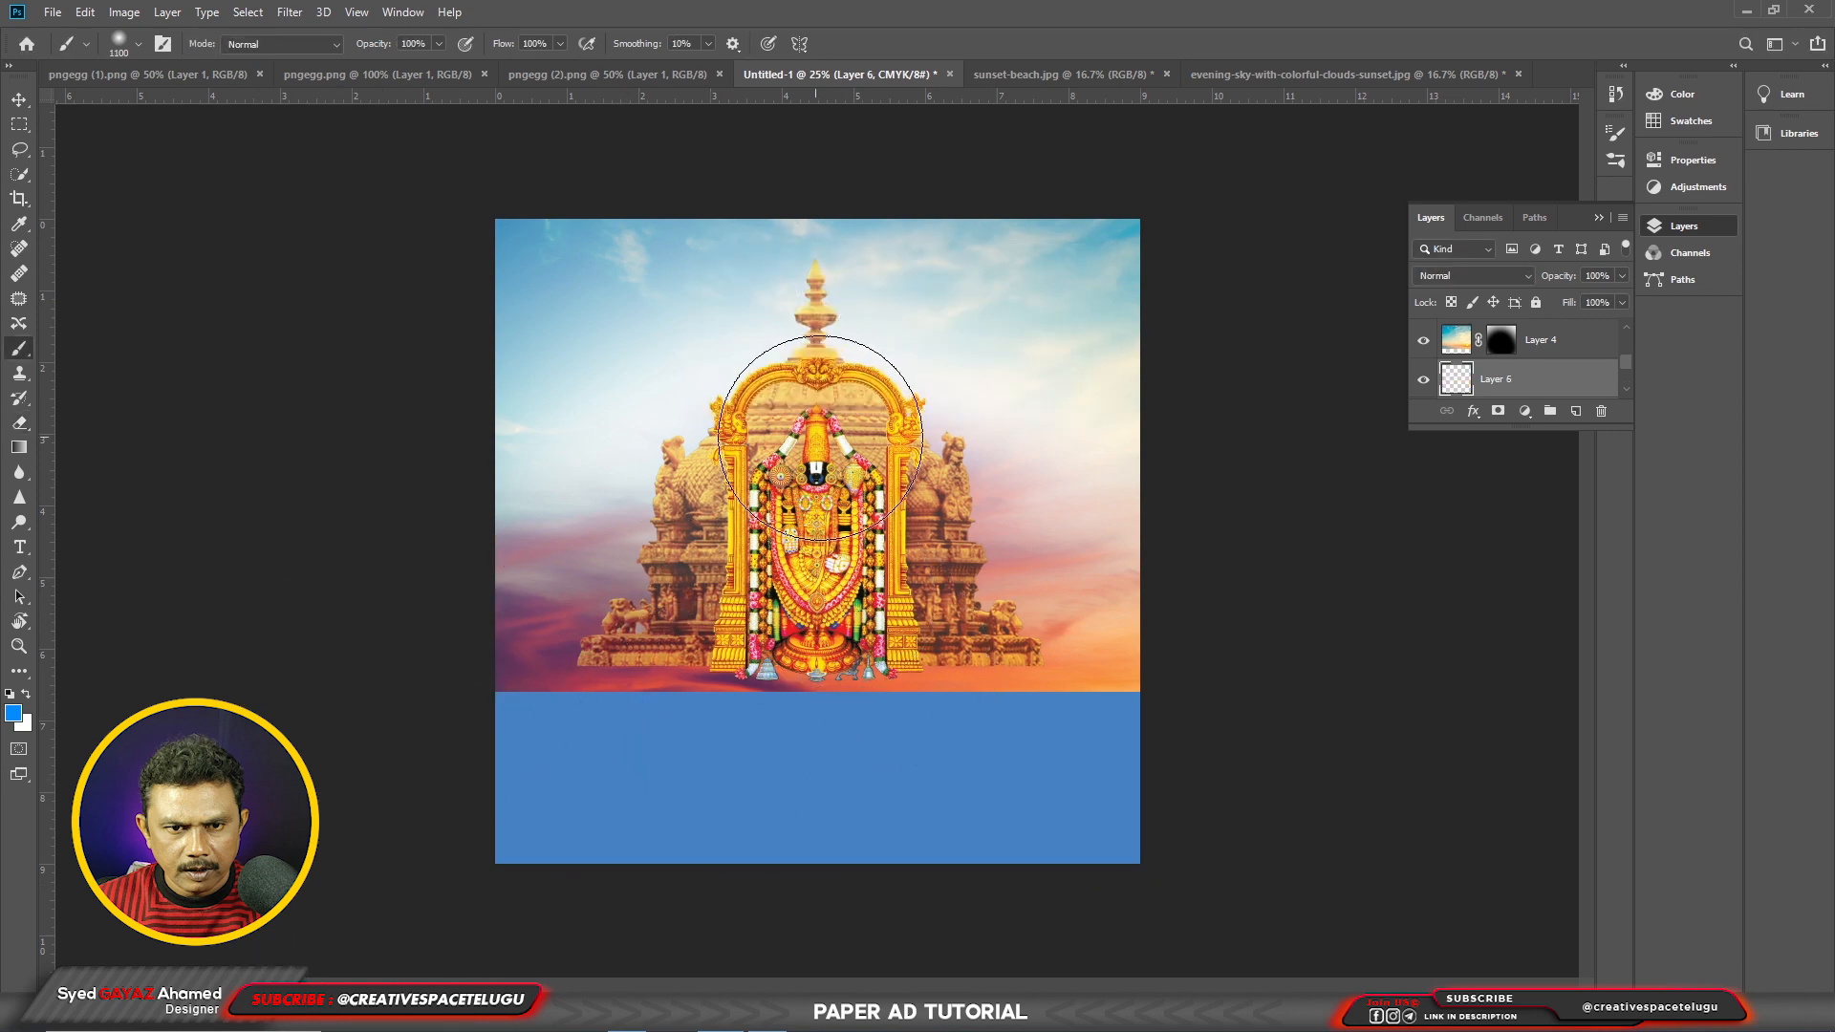
{"action": "left_click", "coordinate": [811, 445]}
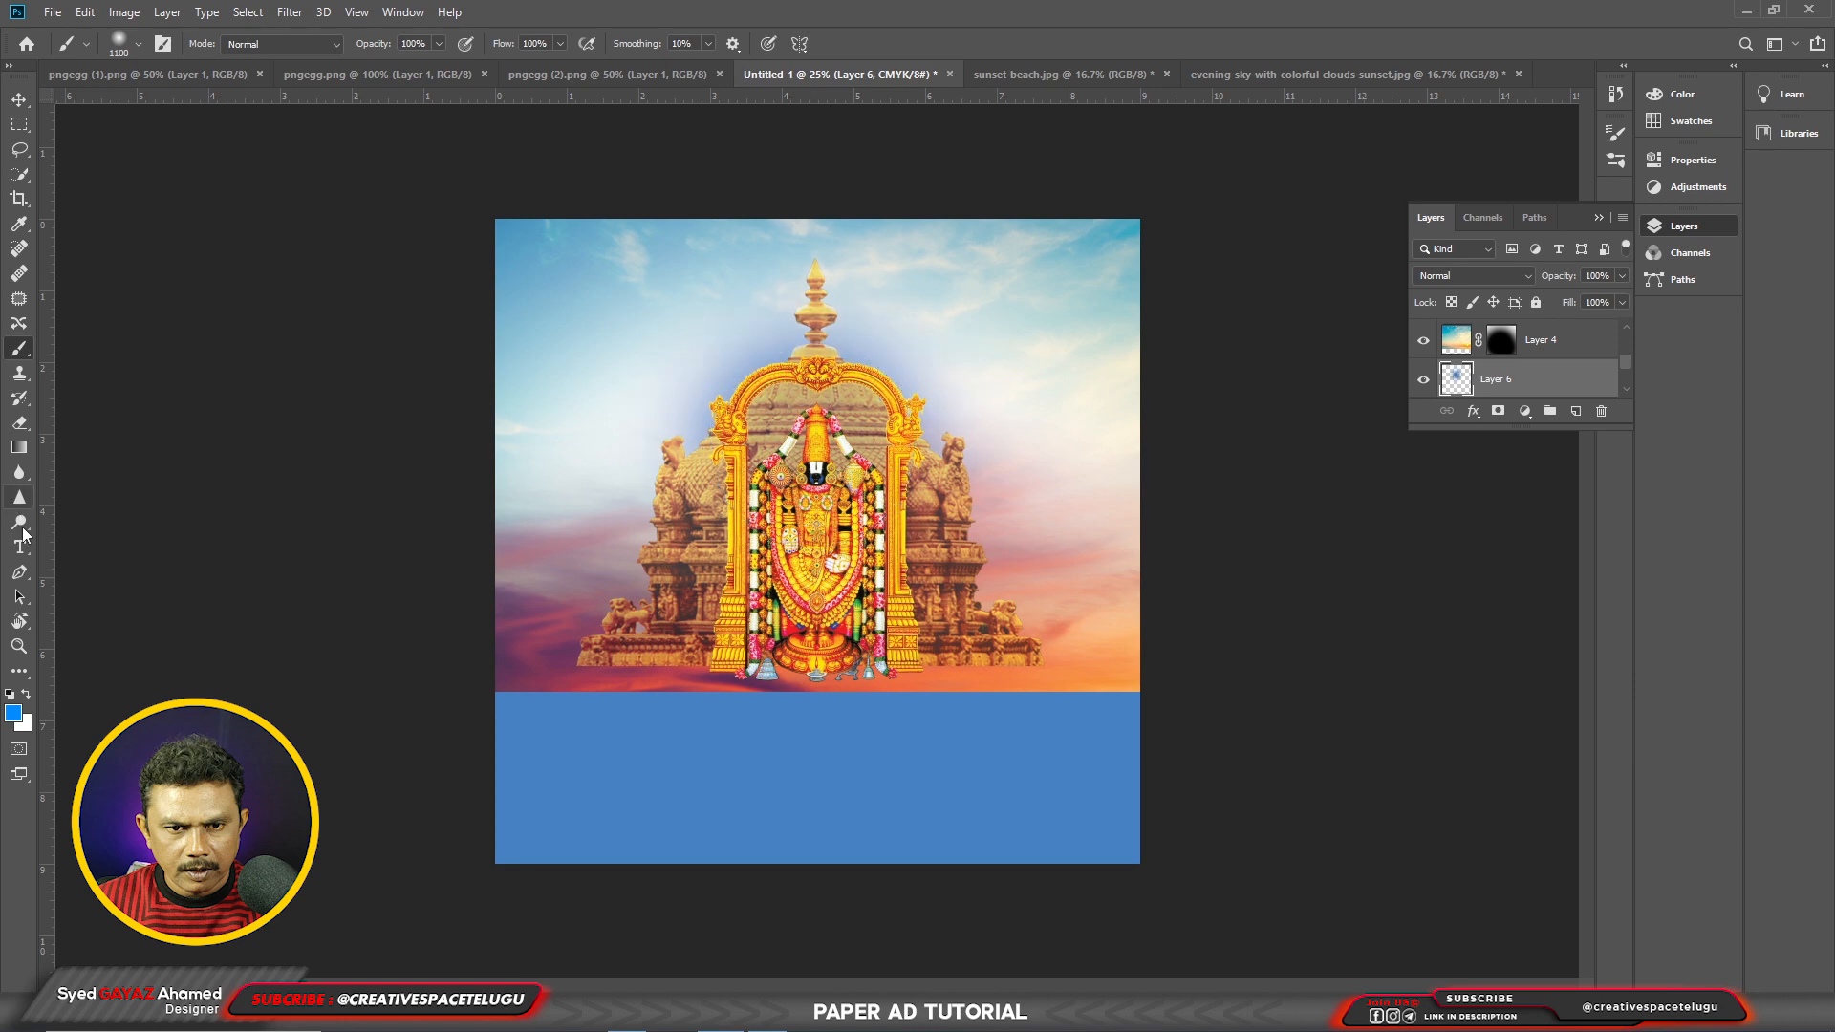
Step: Set the foreground colour to C 0, M 25, Y 100, K 0 and refill the painted glow with it
{"action": "left_click", "coordinate": [11, 719]}
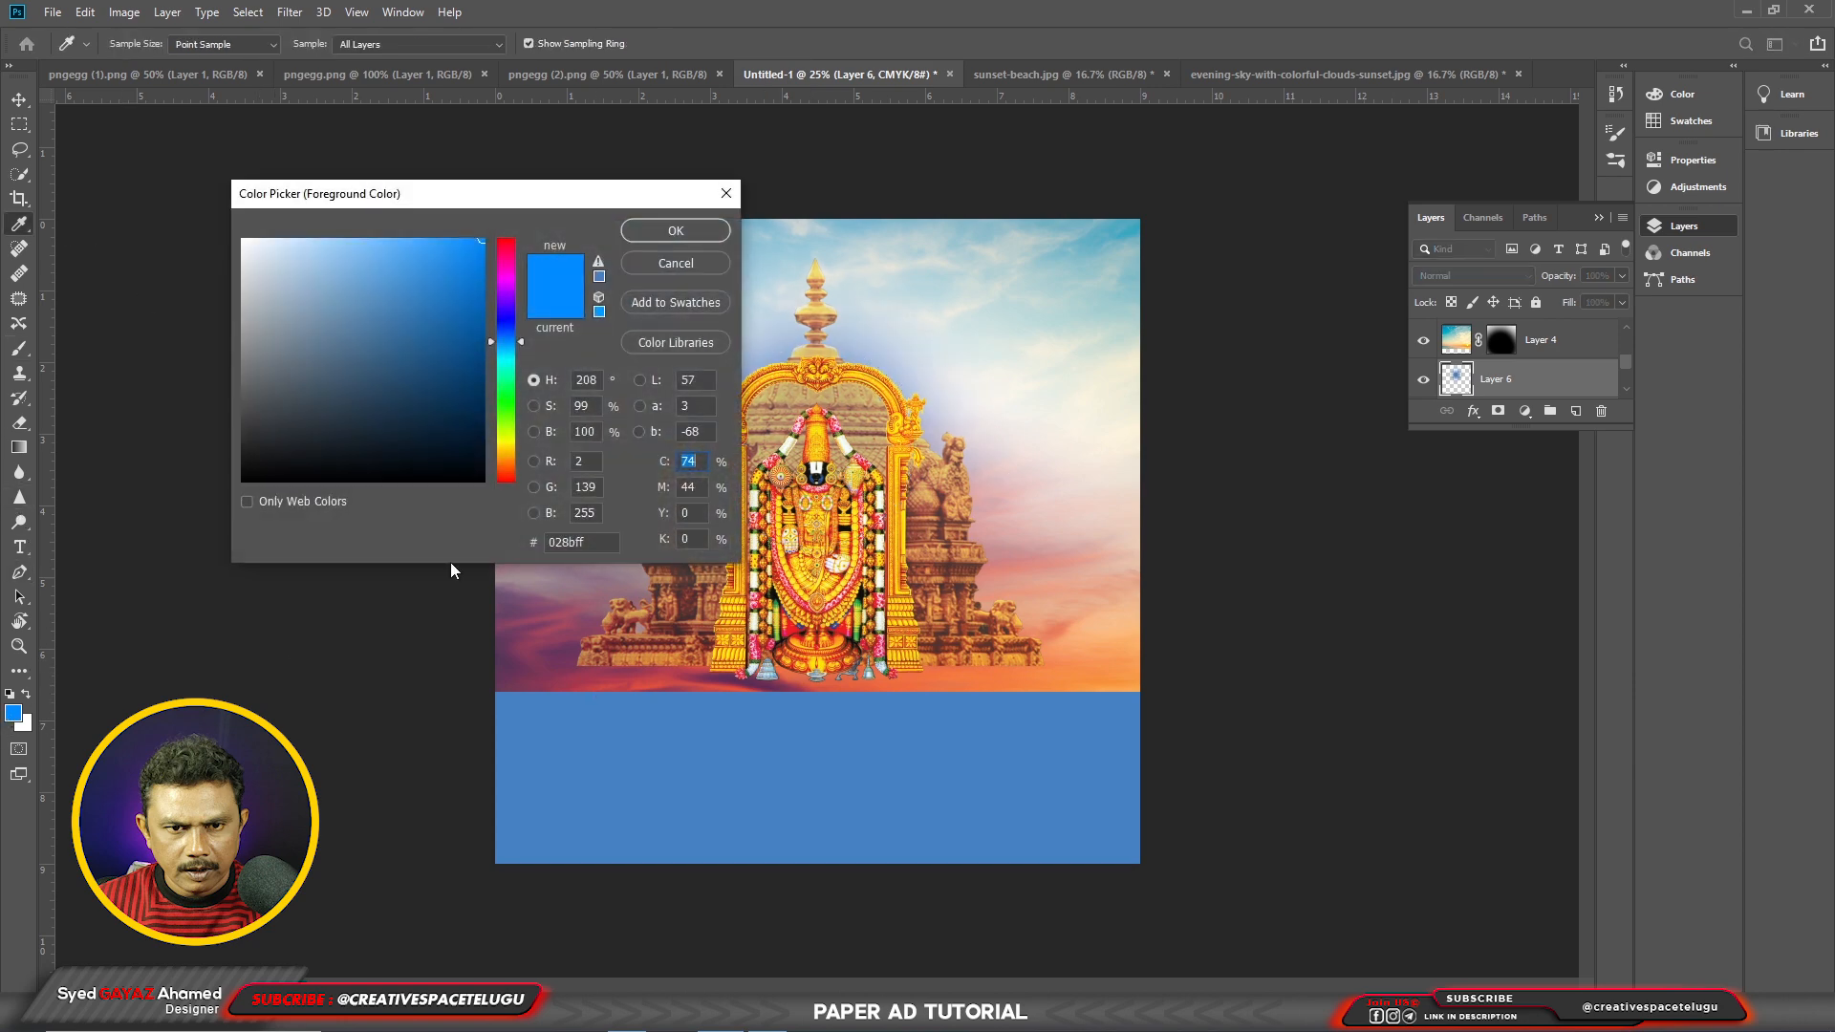
{"action": "left_click_drag", "start_coordinate": [489, 193], "coordinate": [384, 494]}
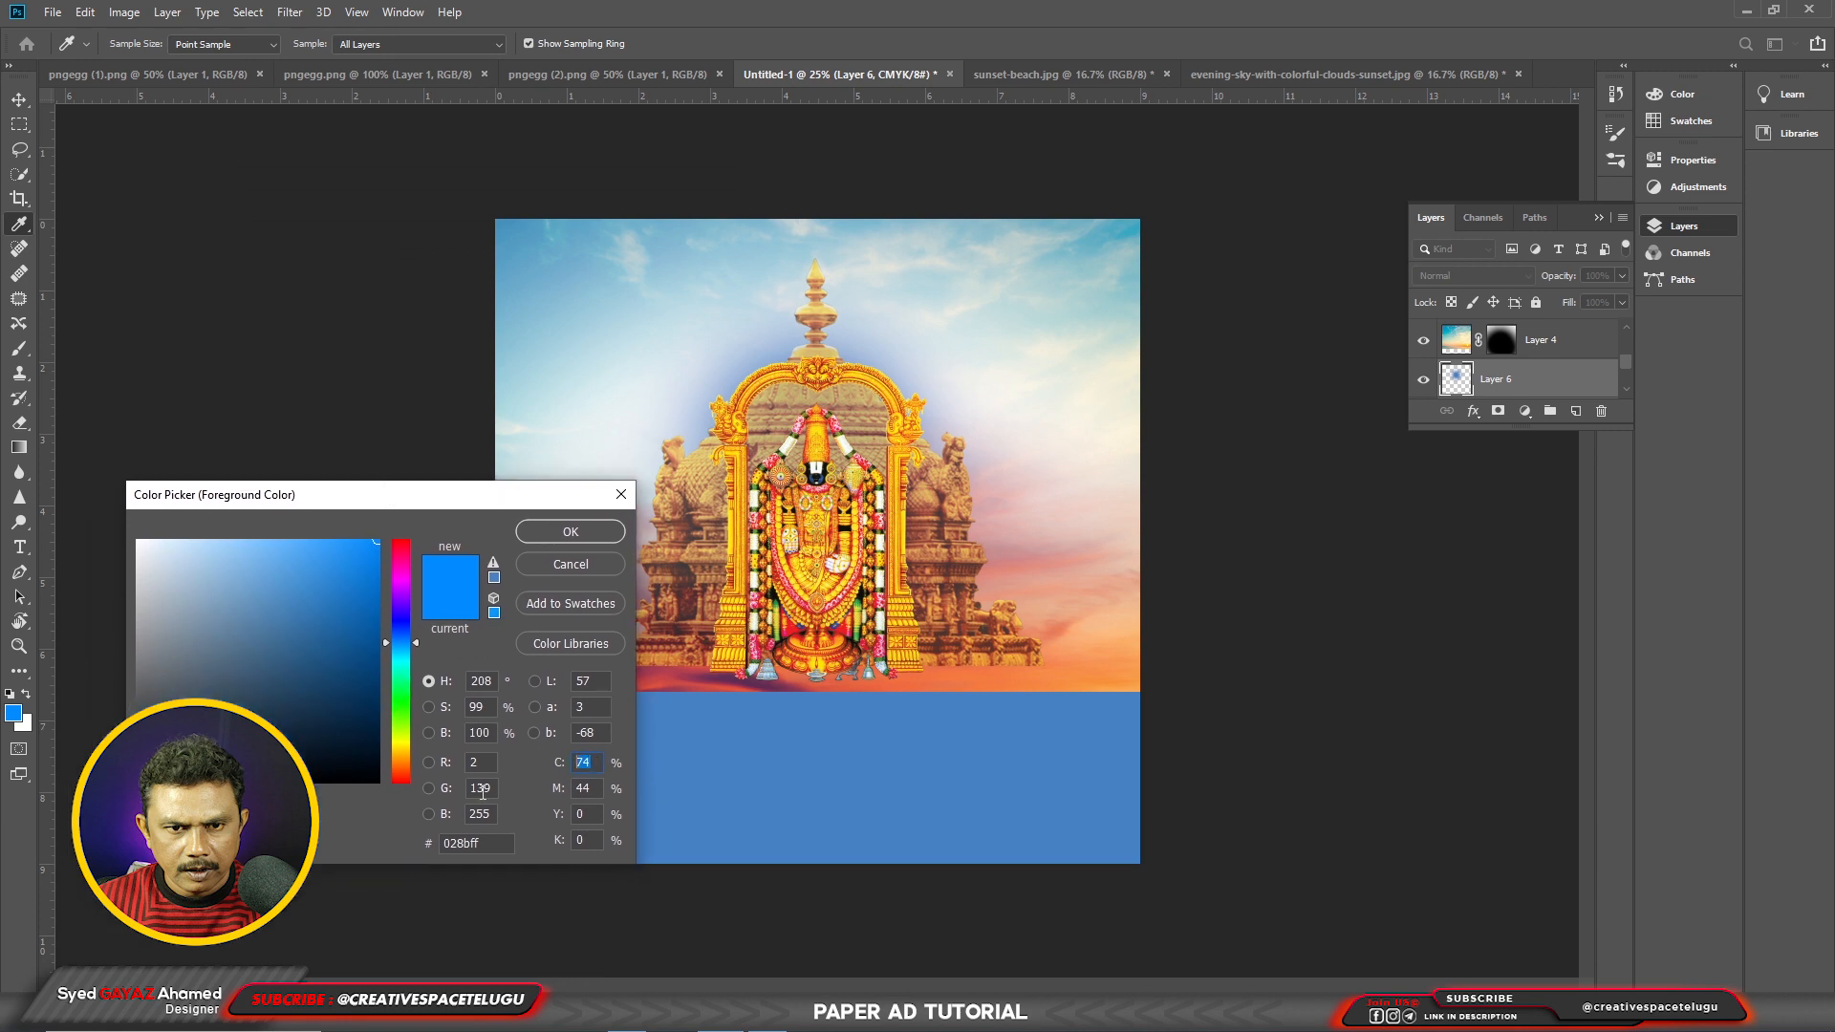
{"action": "type", "text": "0"}
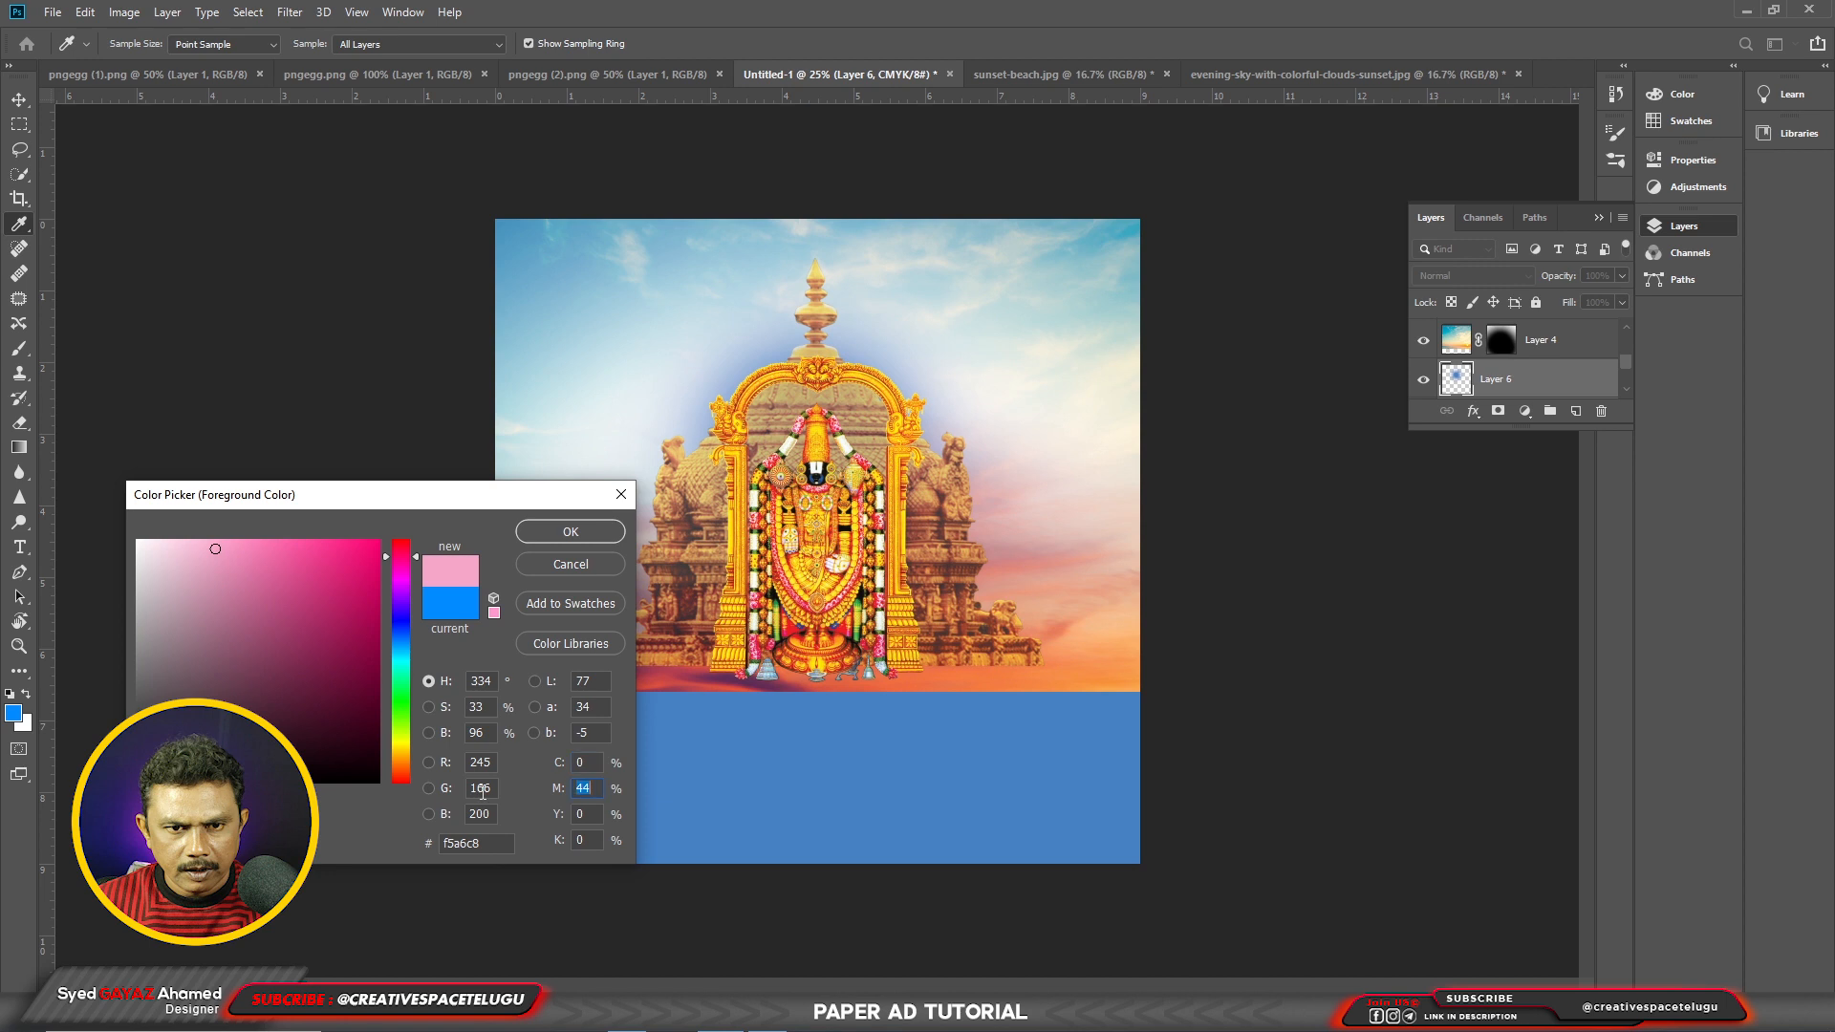
{"action": "type", "text": "25"}
{"action": "key", "text": "Tab"}
{"action": "type", "text": "100"}
{"action": "key", "text": "Tab"}
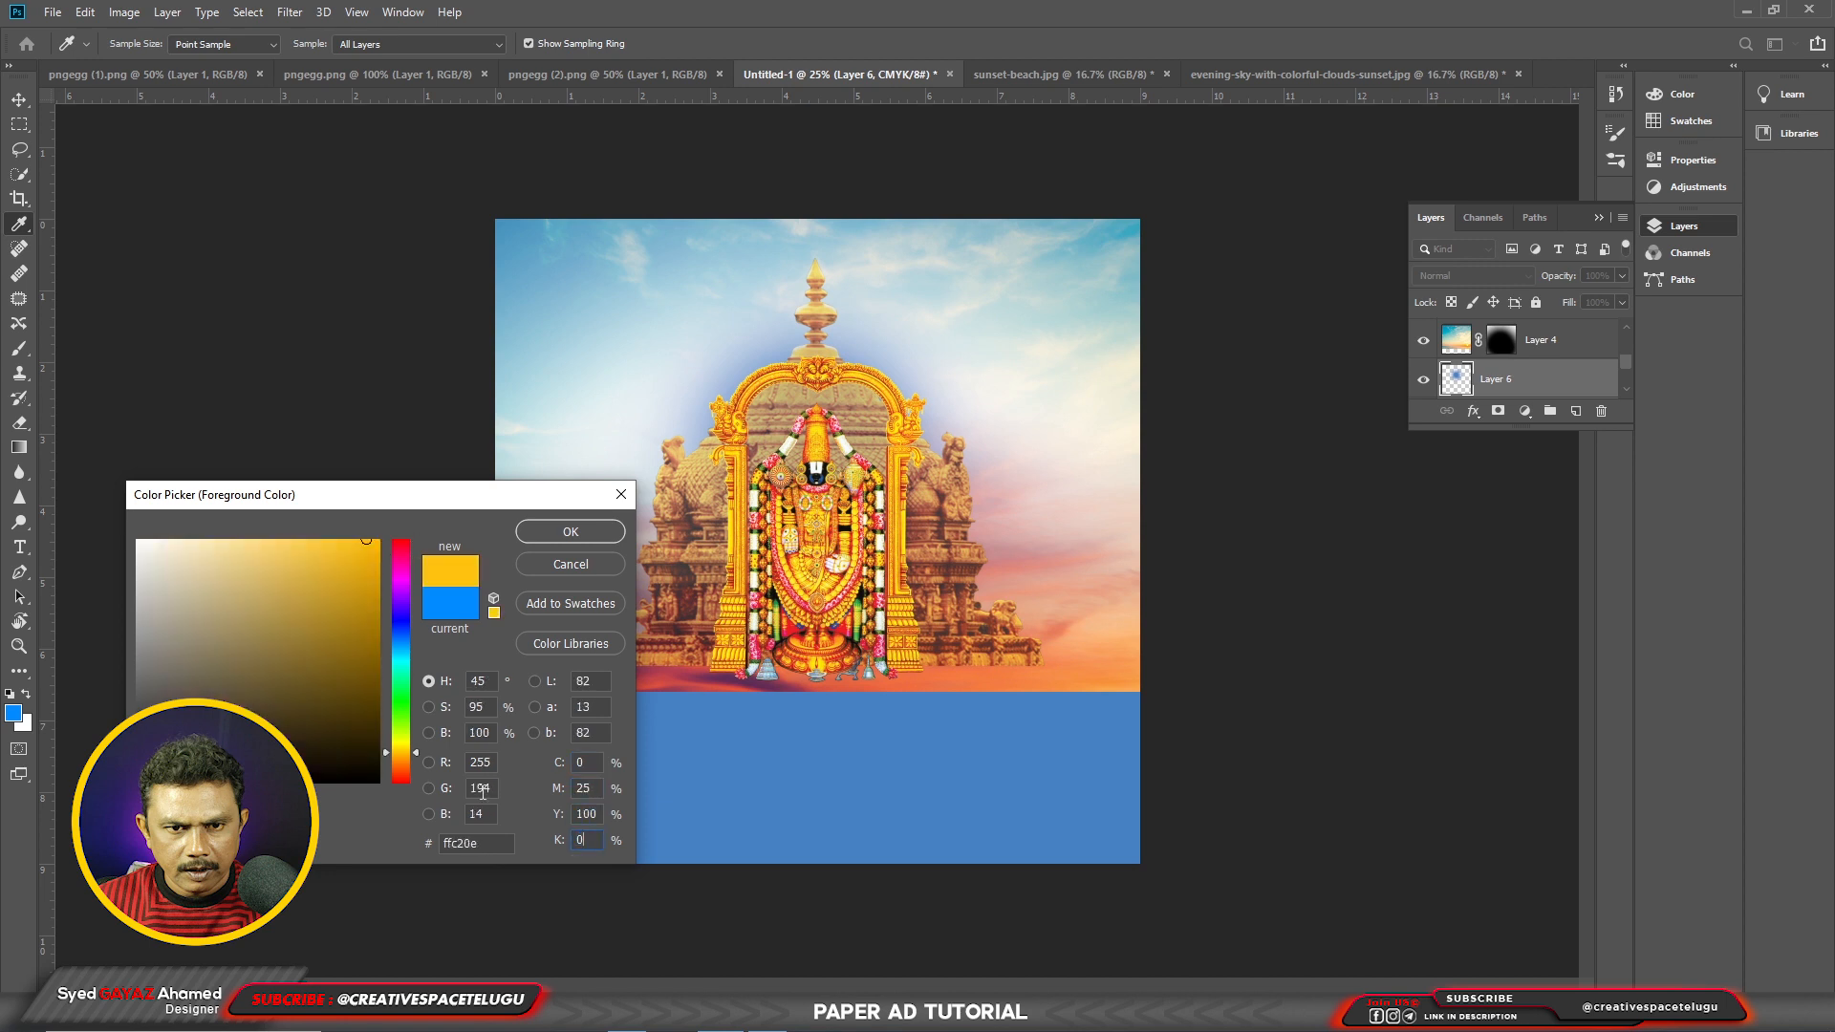
{"action": "key", "text": "Return"}
{"action": "key", "text": "b"}
{"action": "key", "text": "alt+shift+BackSpace"}
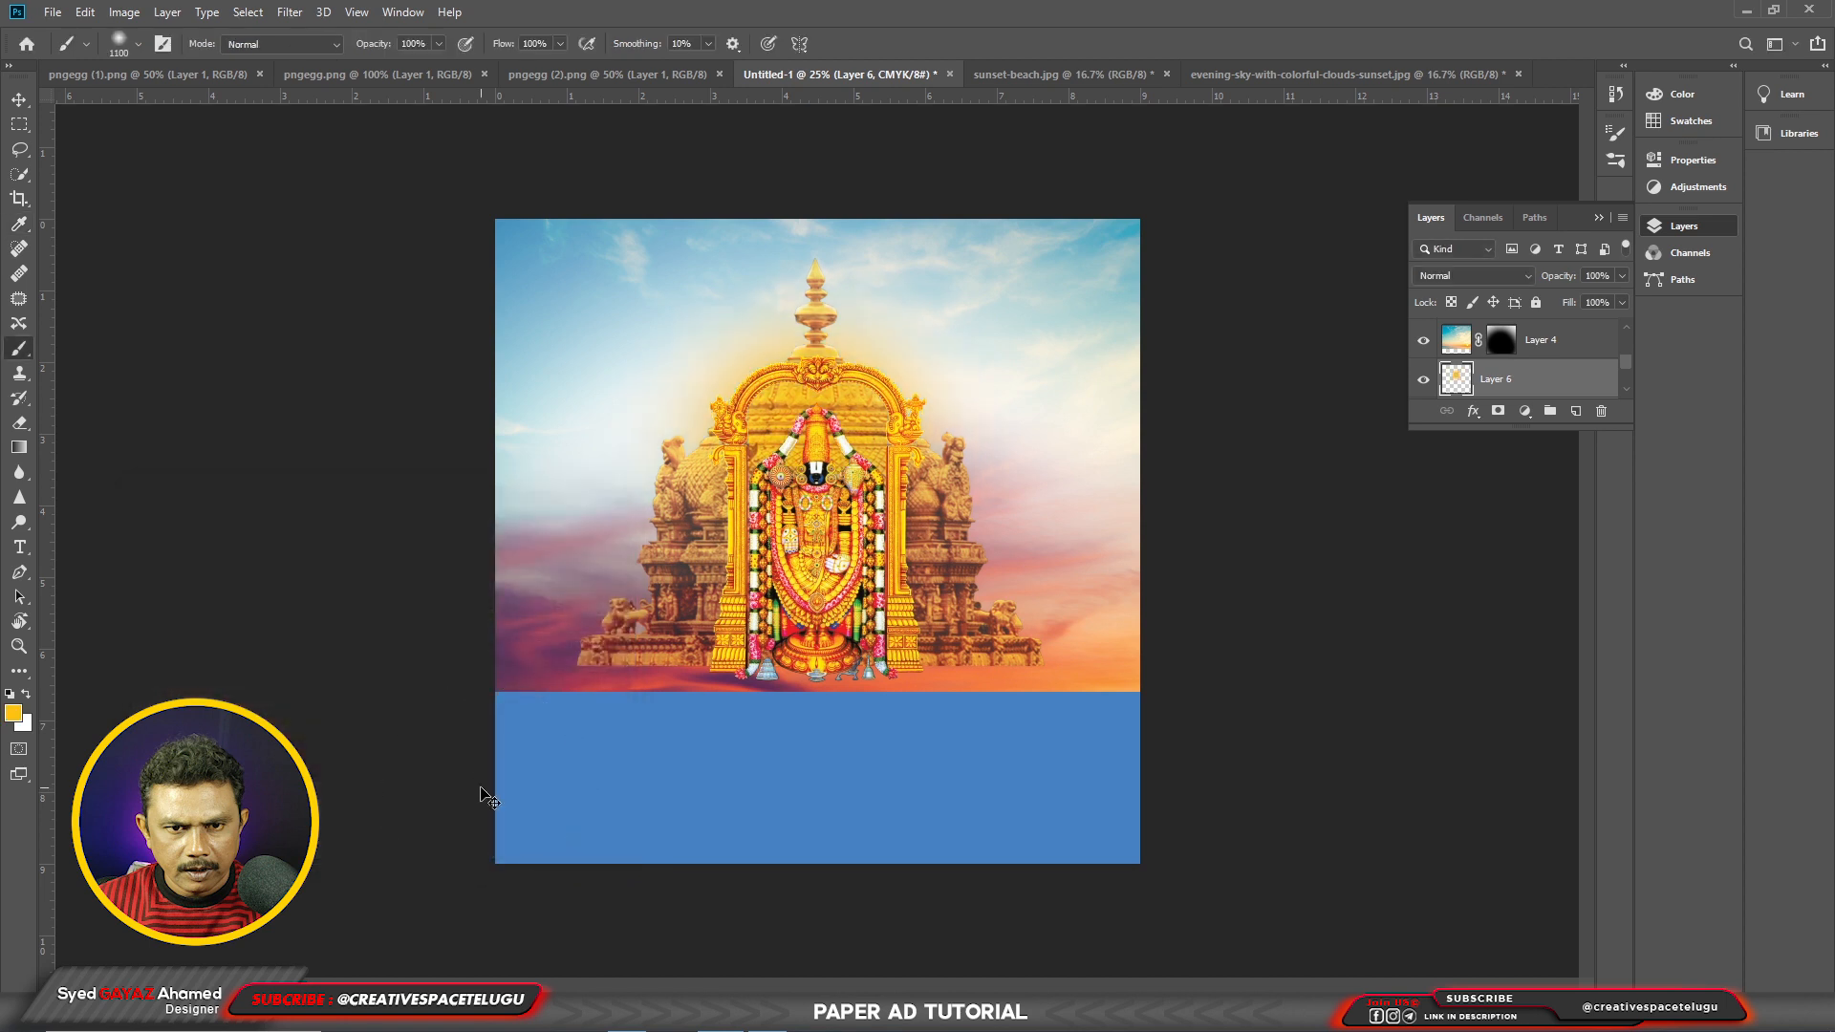
Step: Move the yellow glow layer up to just beneath the deity layer and set its blend mode to Multiply
{"action": "key", "text": "ctrl+bracketright"}
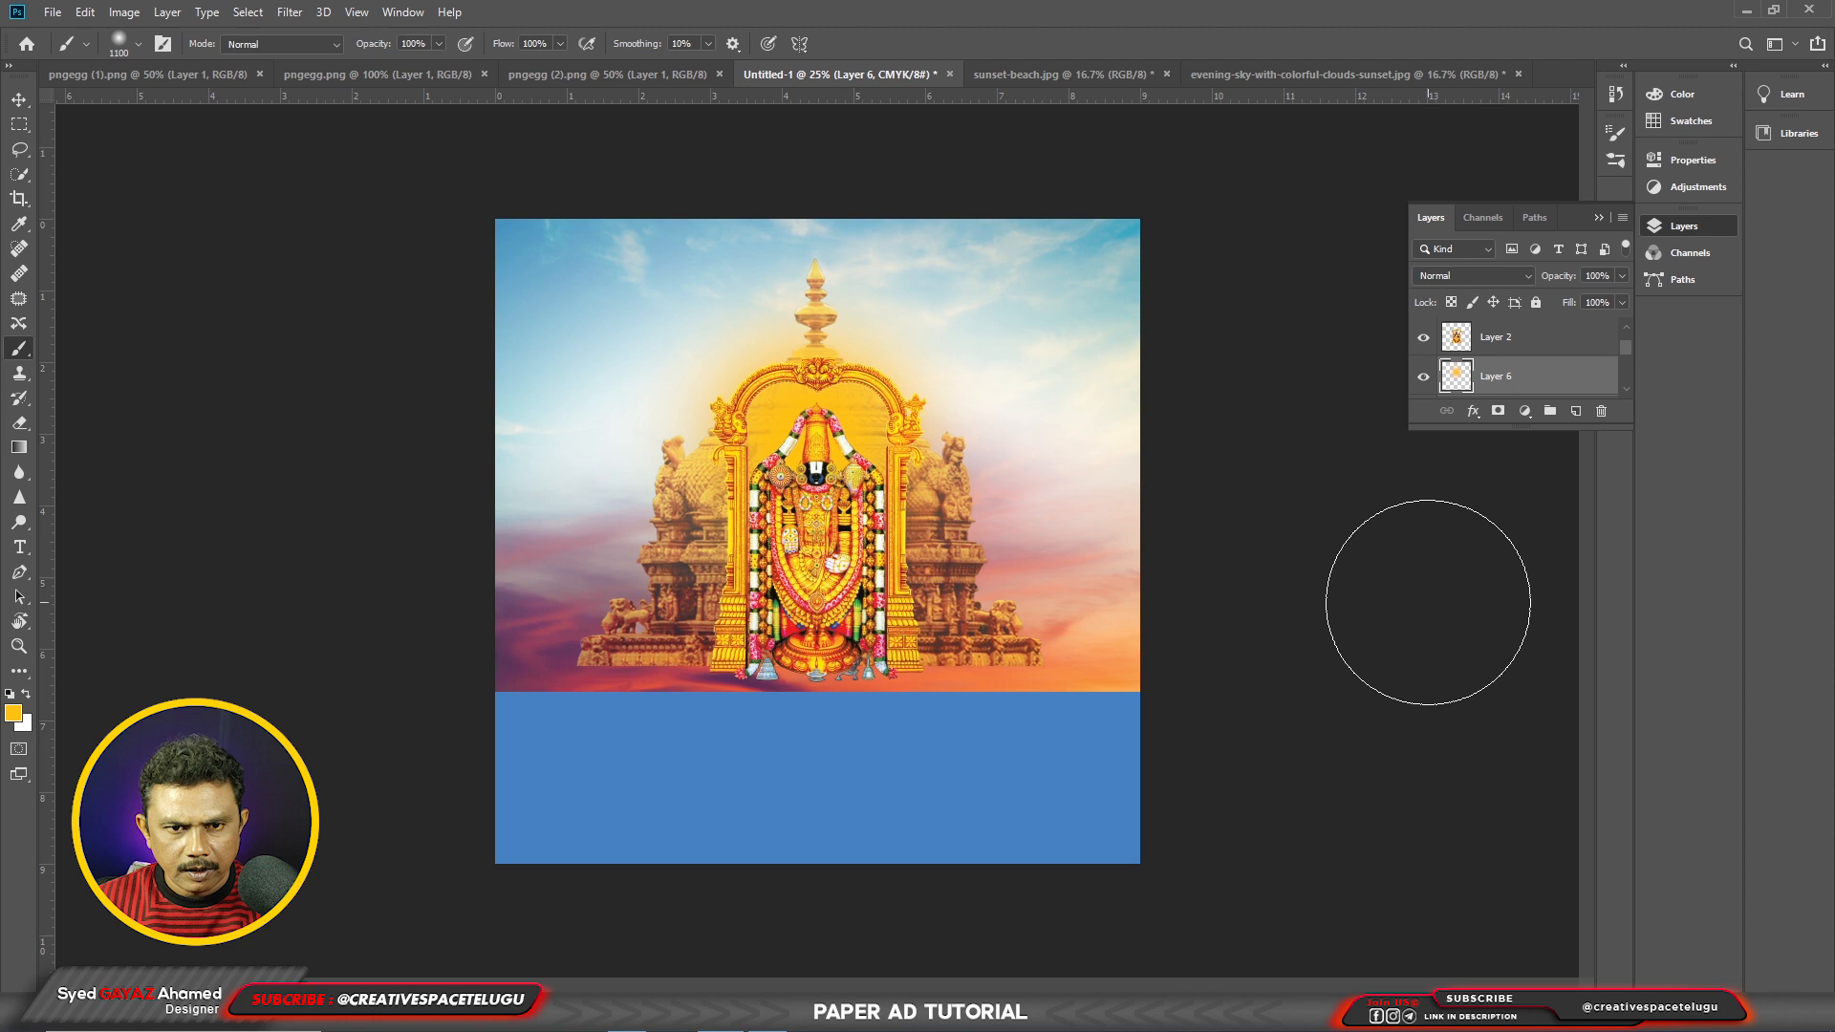
{"action": "left_click", "coordinate": [1453, 278]}
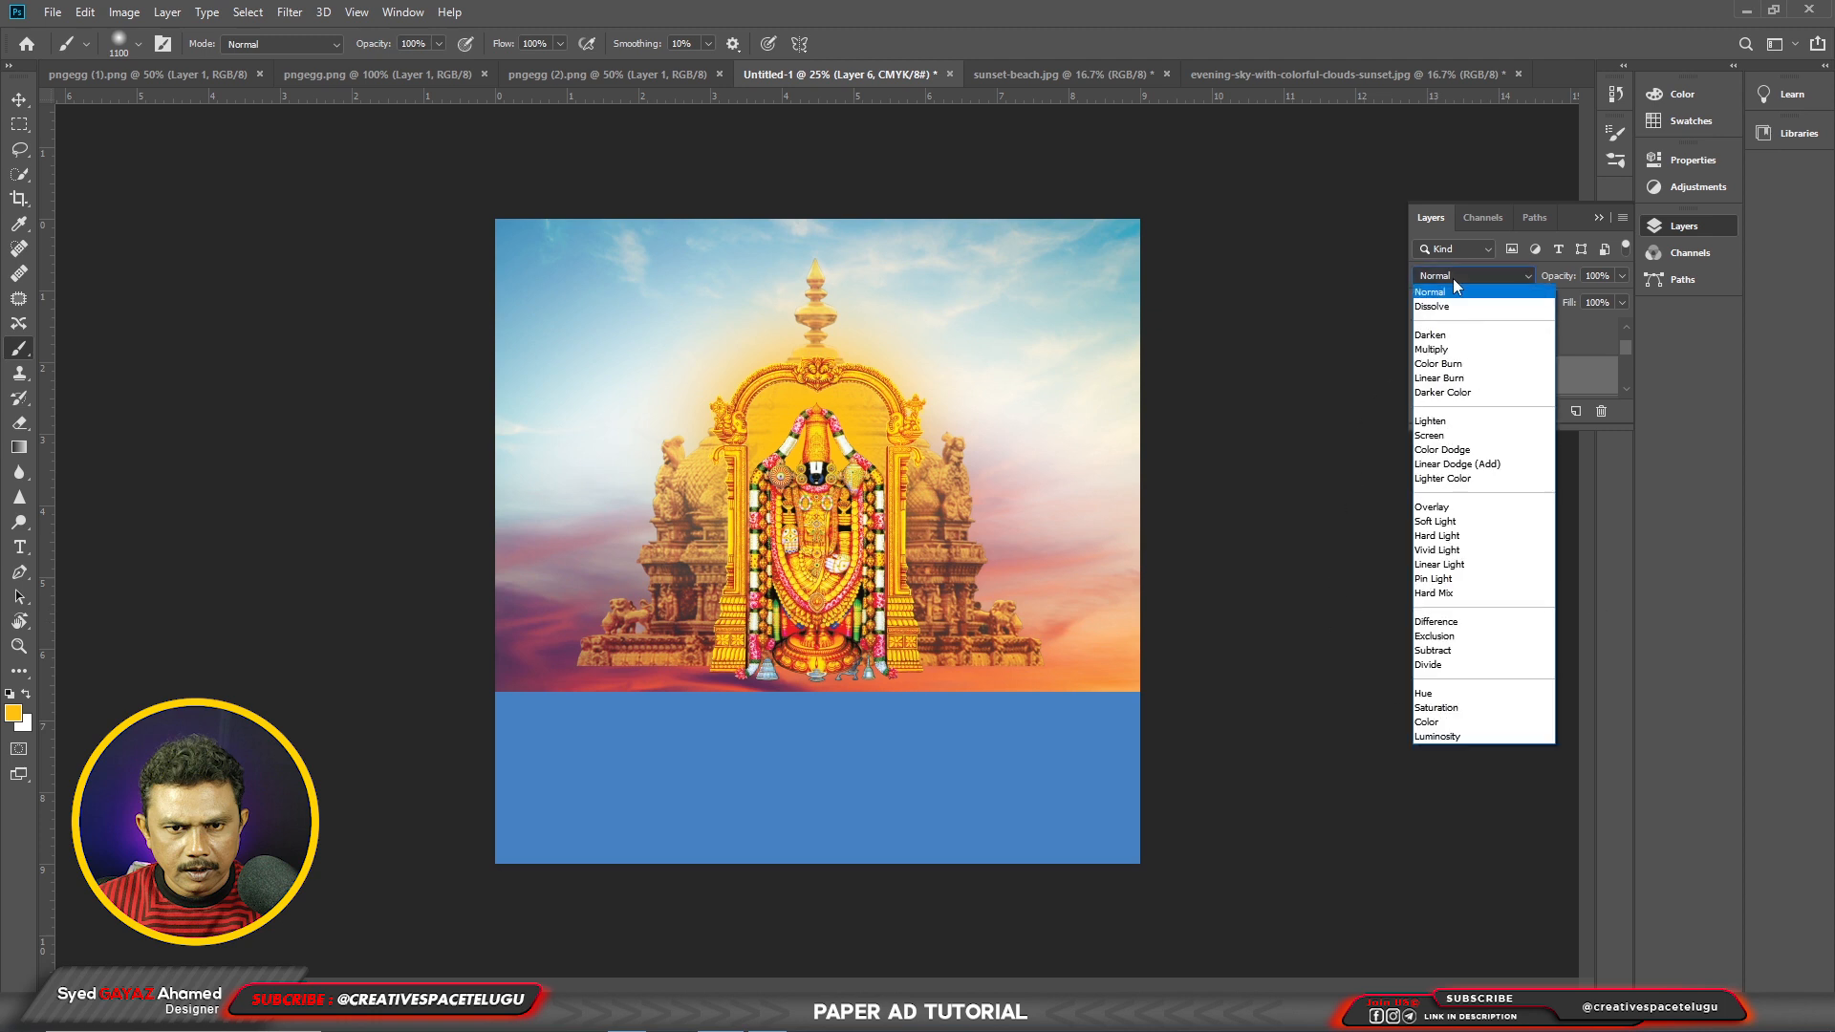
{"action": "left_click", "coordinate": [1432, 348]}
Step: Enlarge the yellow glow proportionally around its centre to about 119%
{"action": "key", "text": "ctrl+t"}
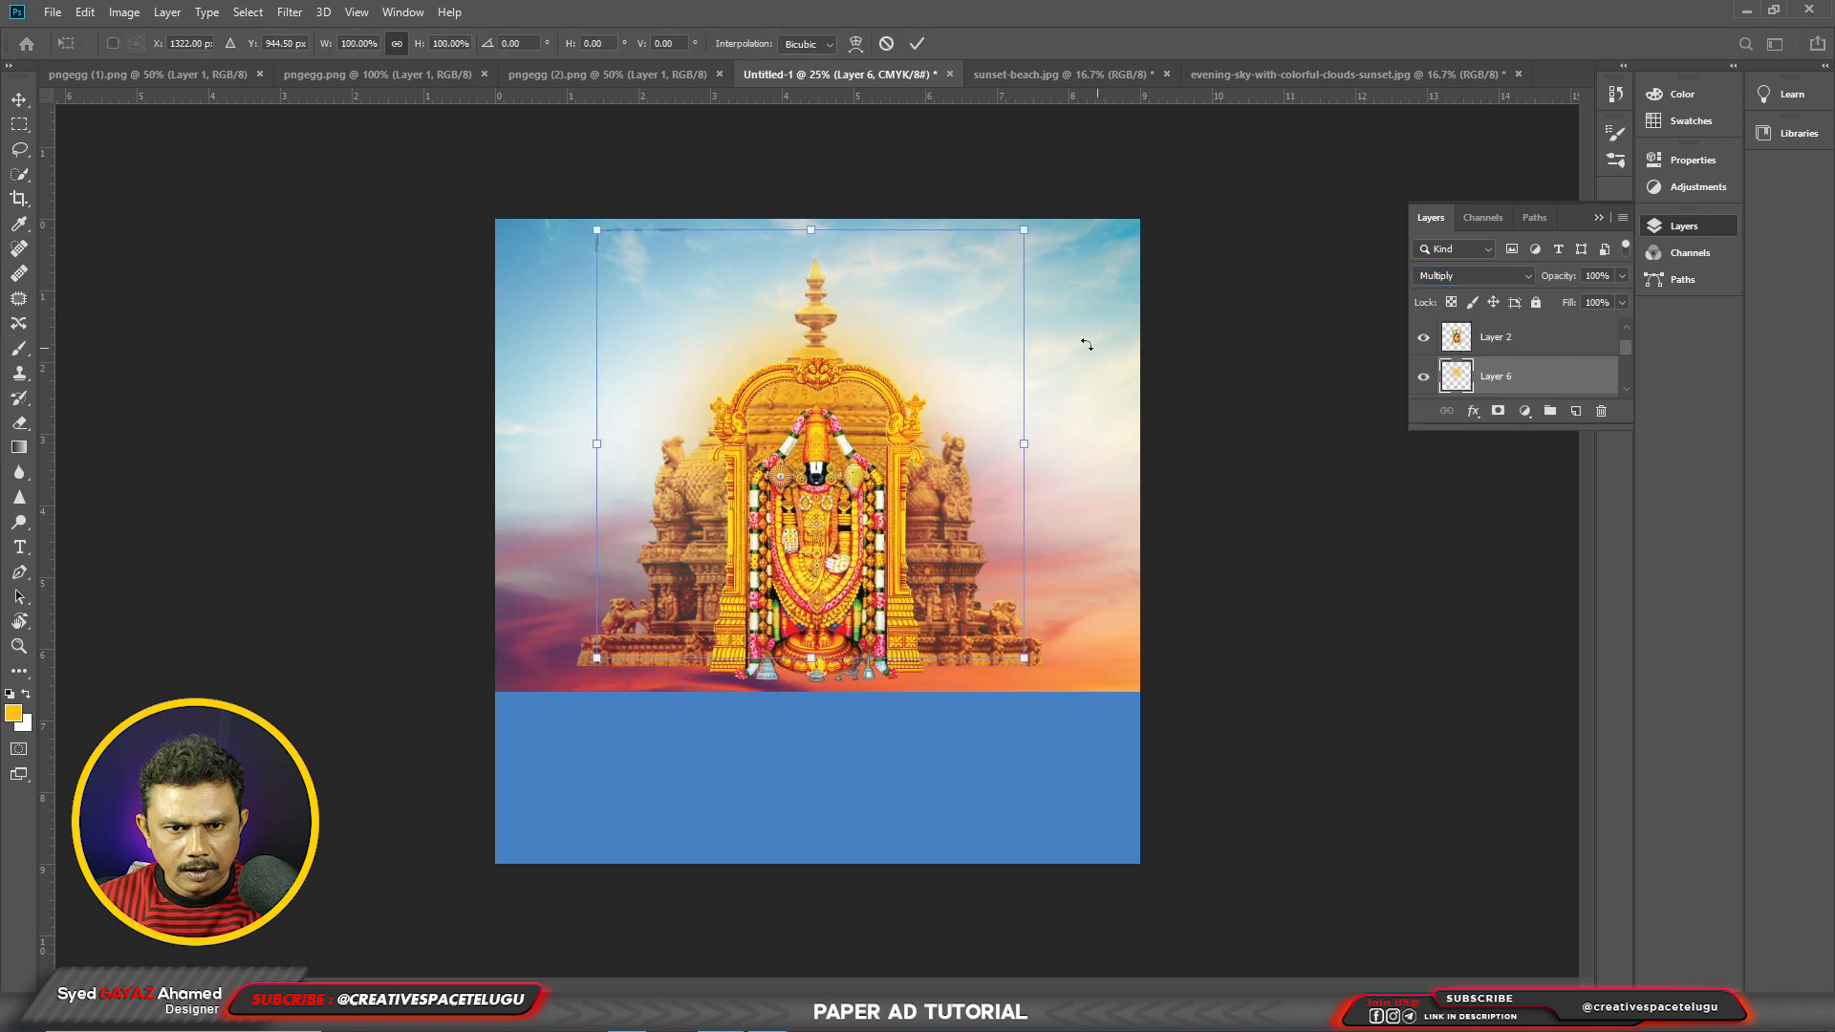
{"action": "left_click_drag", "start_coordinate": [1023, 227], "coordinate": [1069, 189]}
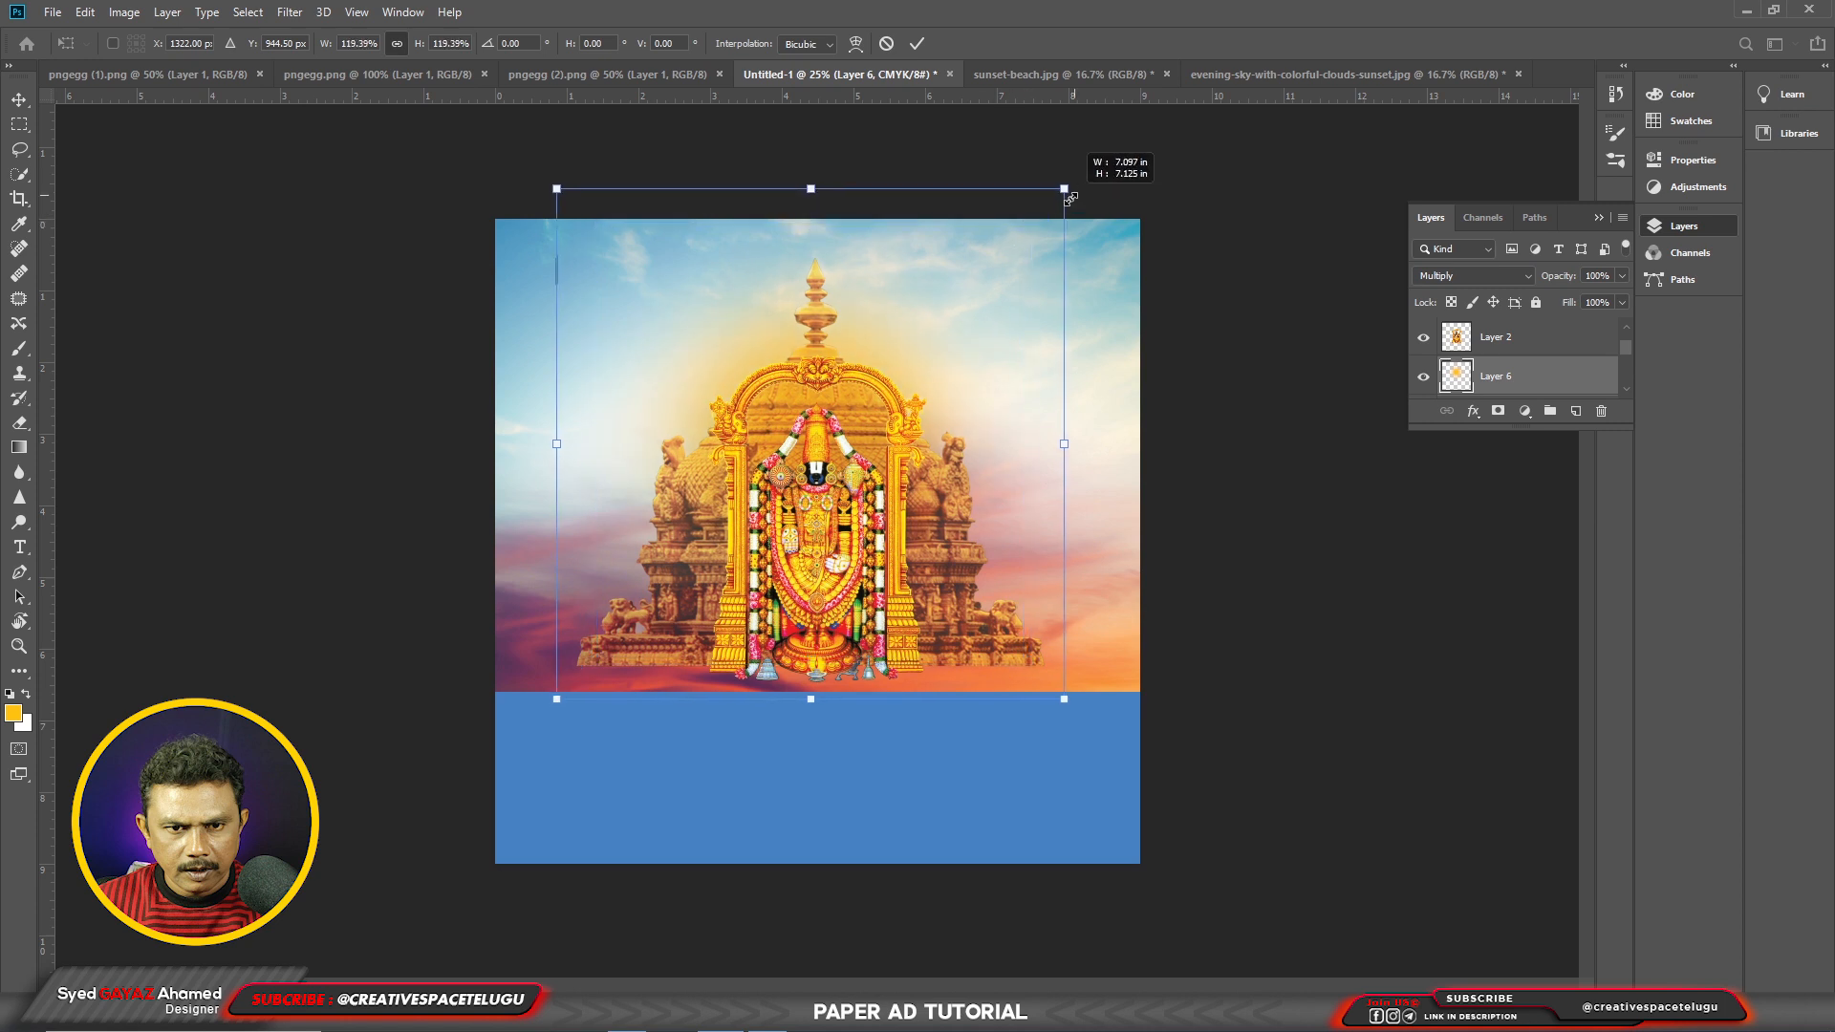
{"action": "key", "text": "Return"}
{"action": "key", "text": "b"}
Step: Select the temple layer and apply Brightness/Contrast with brightness about 38 and contrast about -11
{"action": "key", "text": "v"}
{"action": "right_click", "coordinate": [985, 616]}
{"action": "left_click", "coordinate": [1008, 626]}
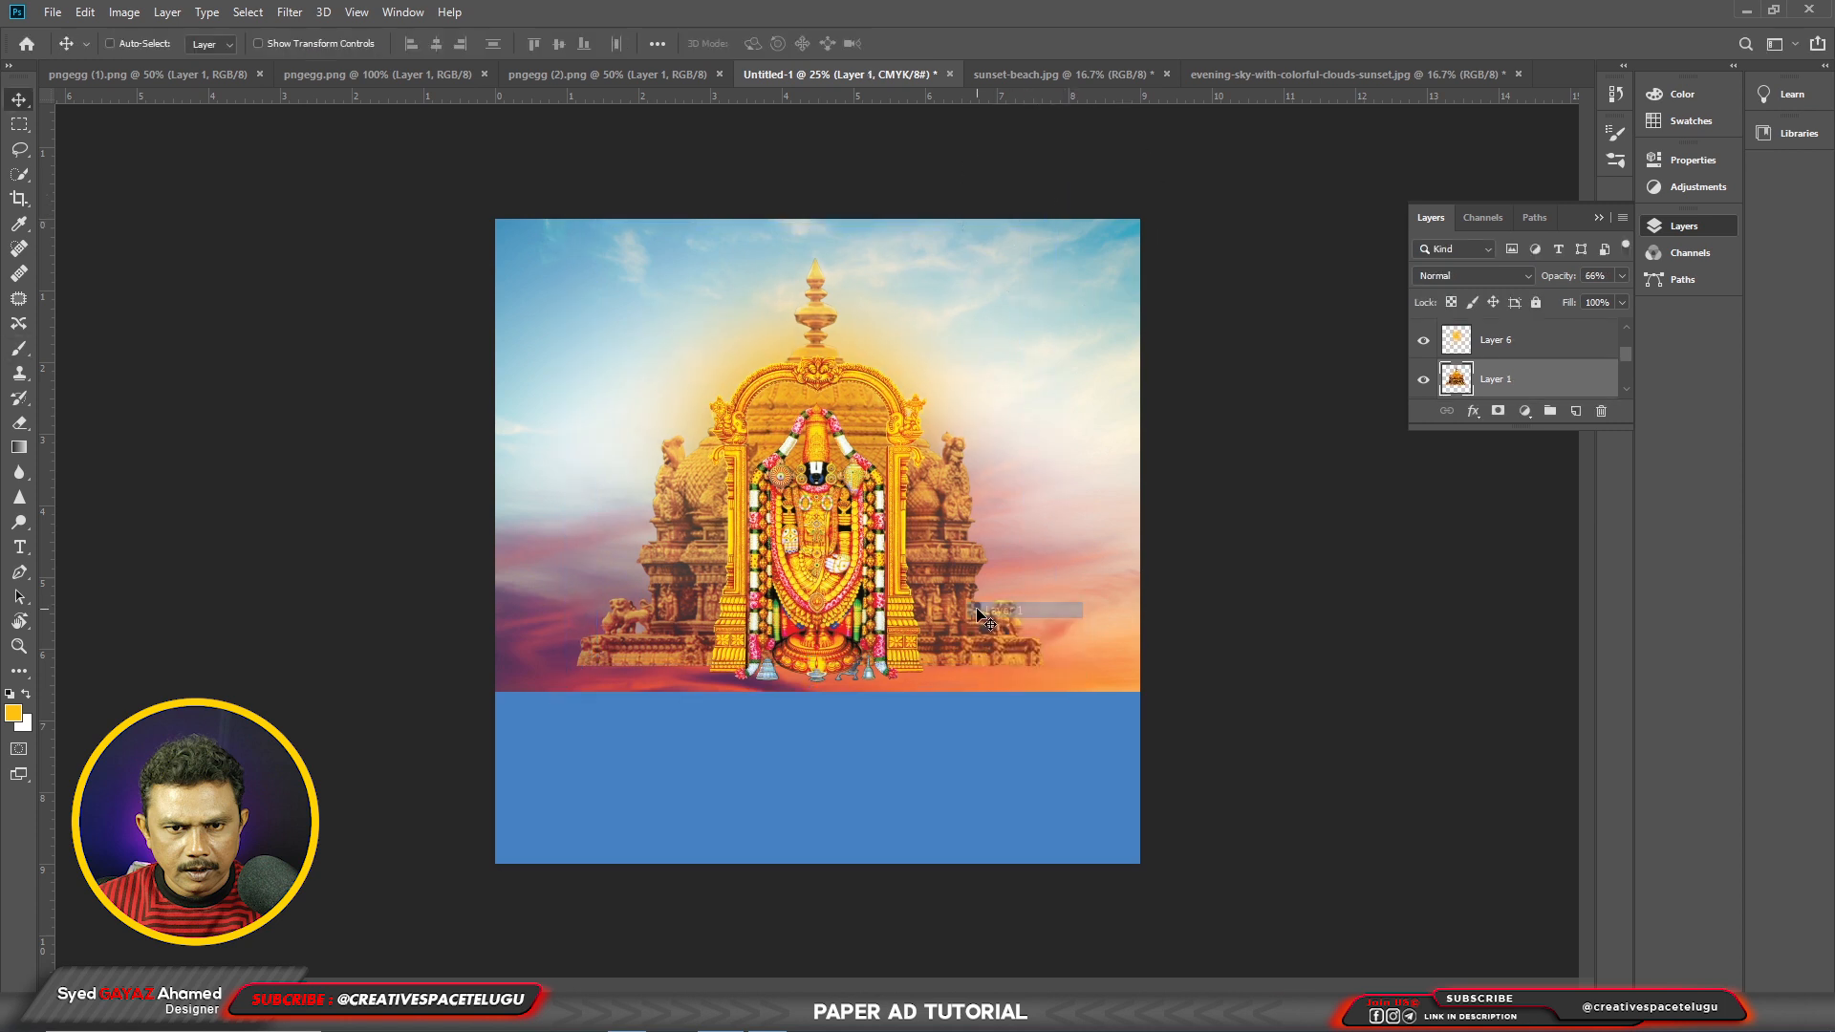
{"action": "key", "text": "alt+i"}
{"action": "key", "text": "j"}
{"action": "key", "text": "c"}
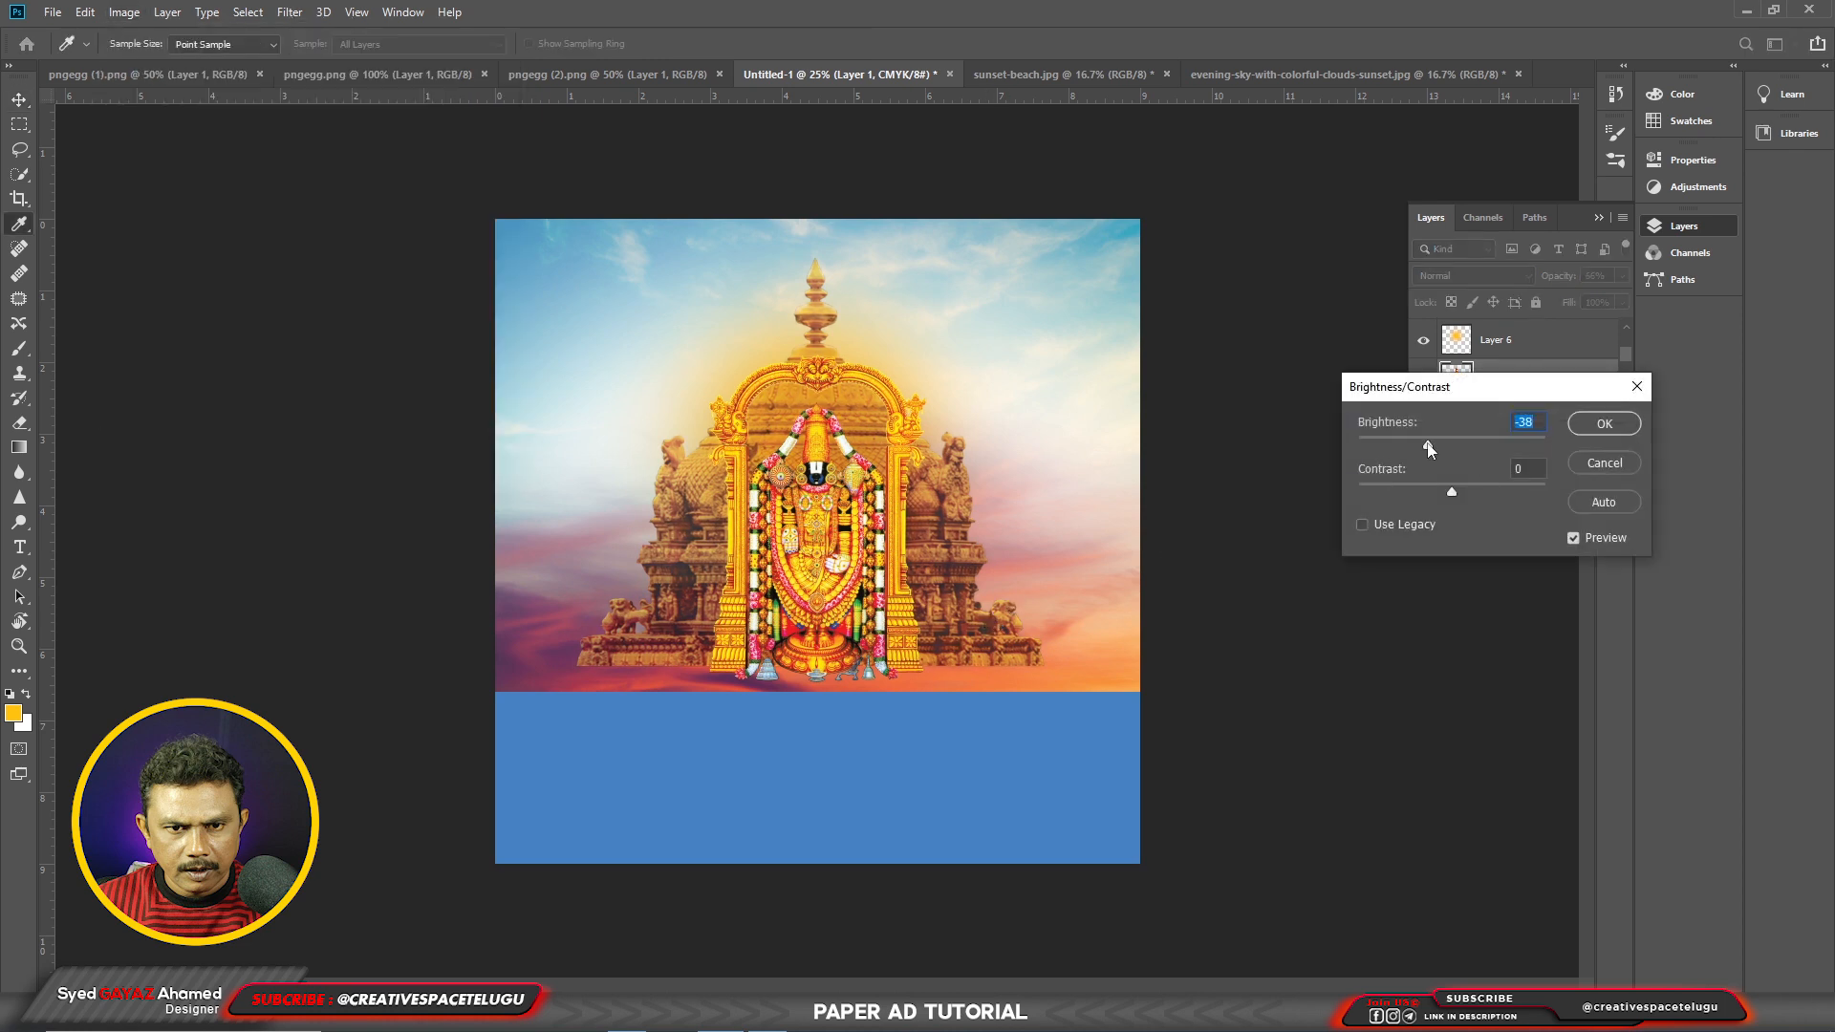
{"action": "mouse_move", "coordinate": [1429, 445]}
{"action": "left_mouse_down"}
{"action": "mouse_move", "coordinate": [1443, 439]}
{"action": "mouse_move", "coordinate": [1426, 445]}
{"action": "left_mouse_up"}
{"action": "left_click_drag", "start_coordinate": [1432, 507], "coordinate": [1489, 445]}
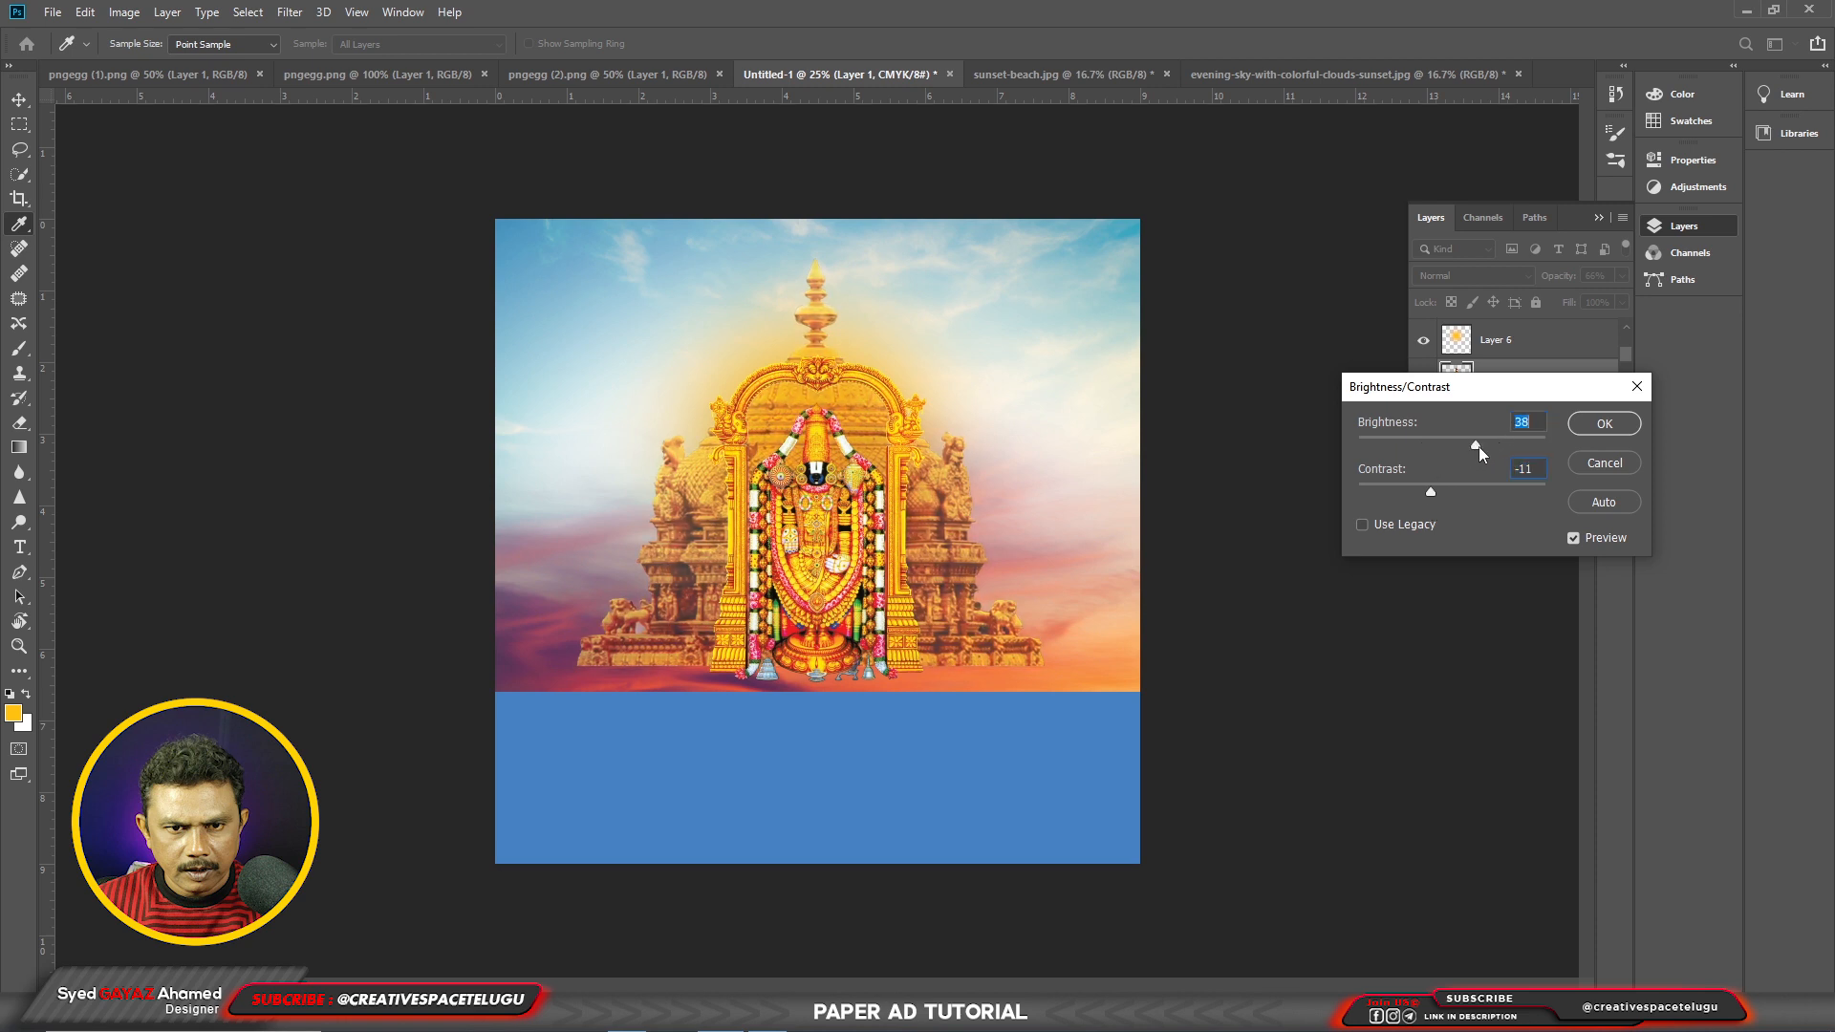
{"action": "key", "text": "Return"}
{"action": "key", "text": "v"}
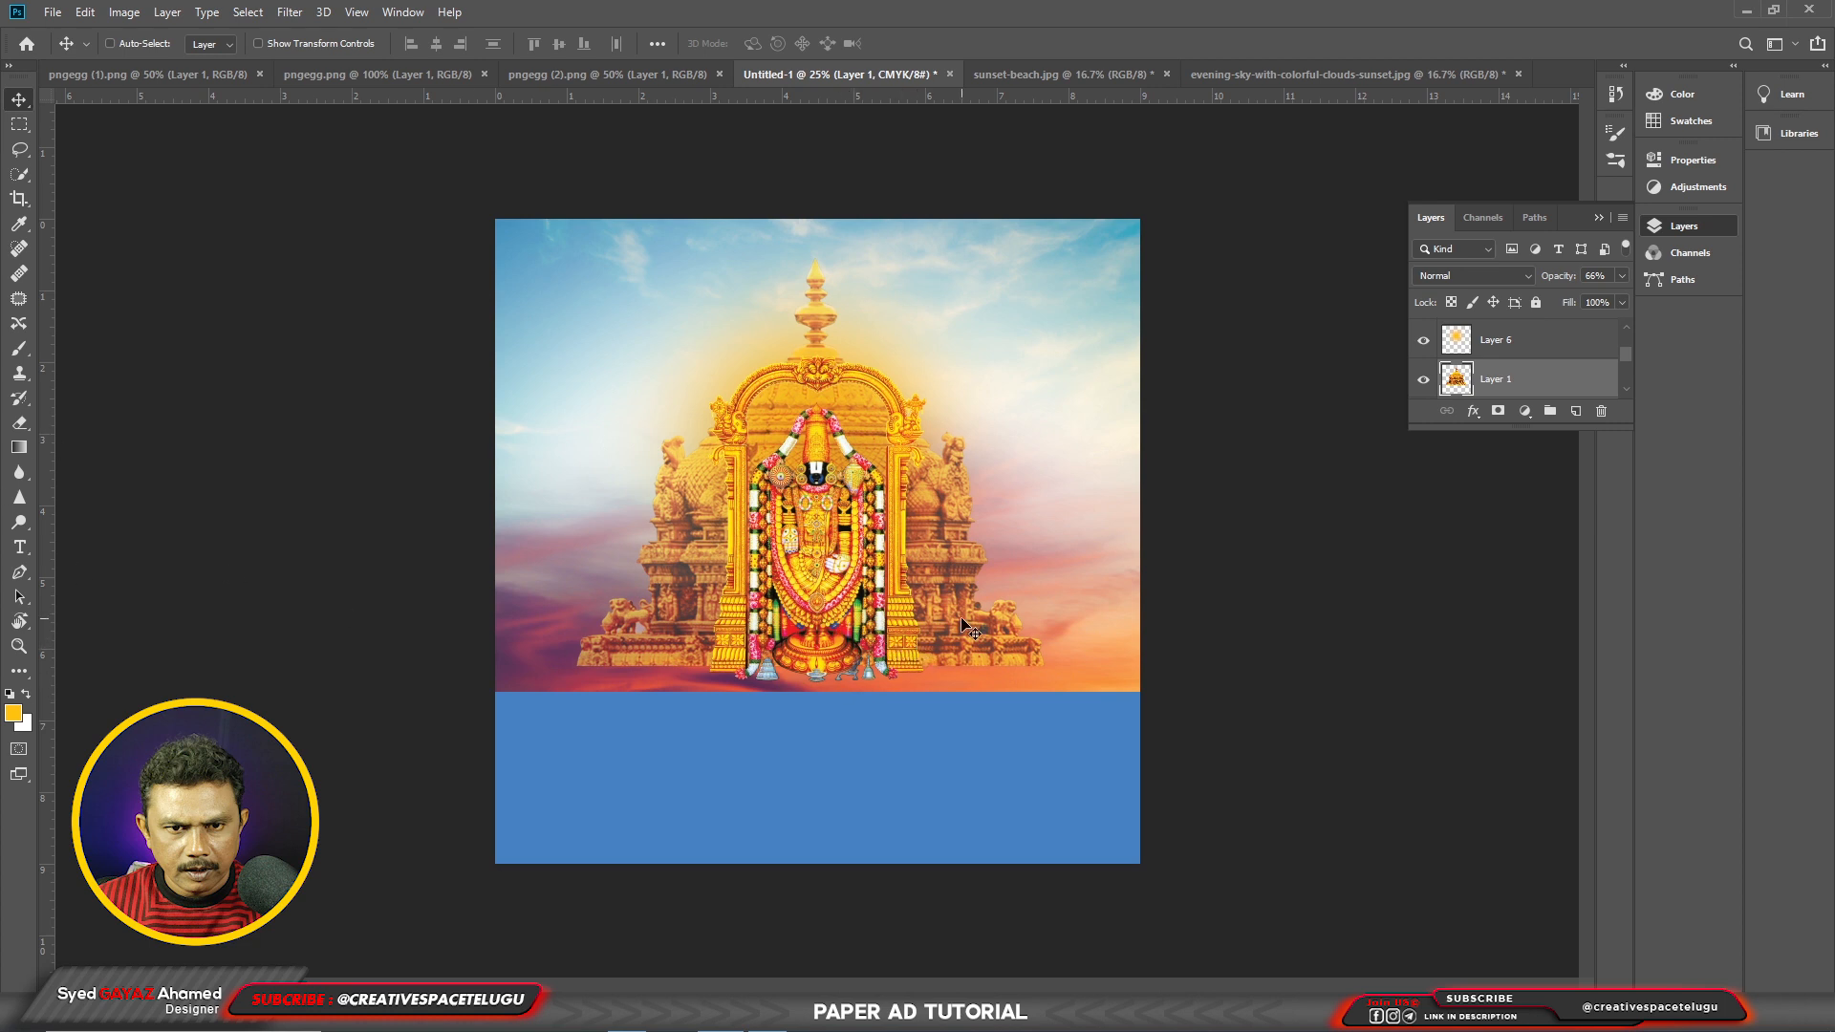
Step: Duplicate the temple layer and set the copy's blend mode to Soft Light
{"action": "key", "text": "ctrl+j"}
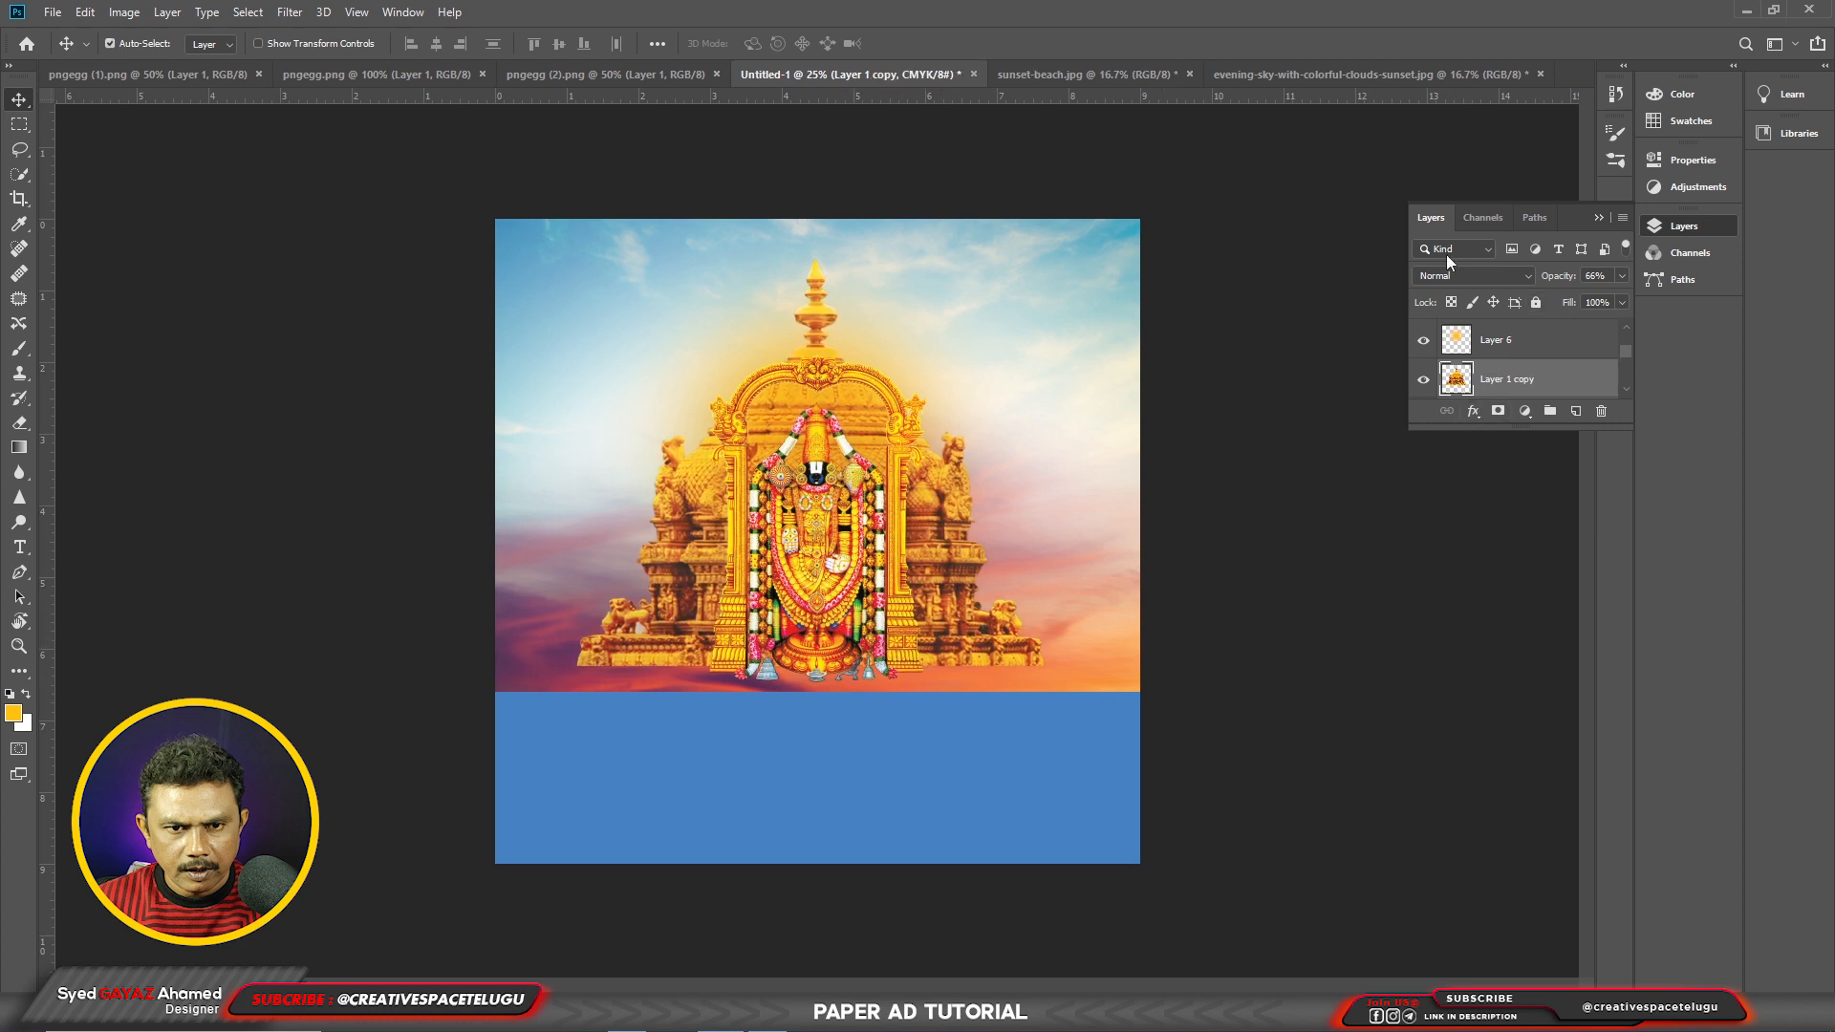
{"action": "left_click", "coordinate": [1472, 275]}
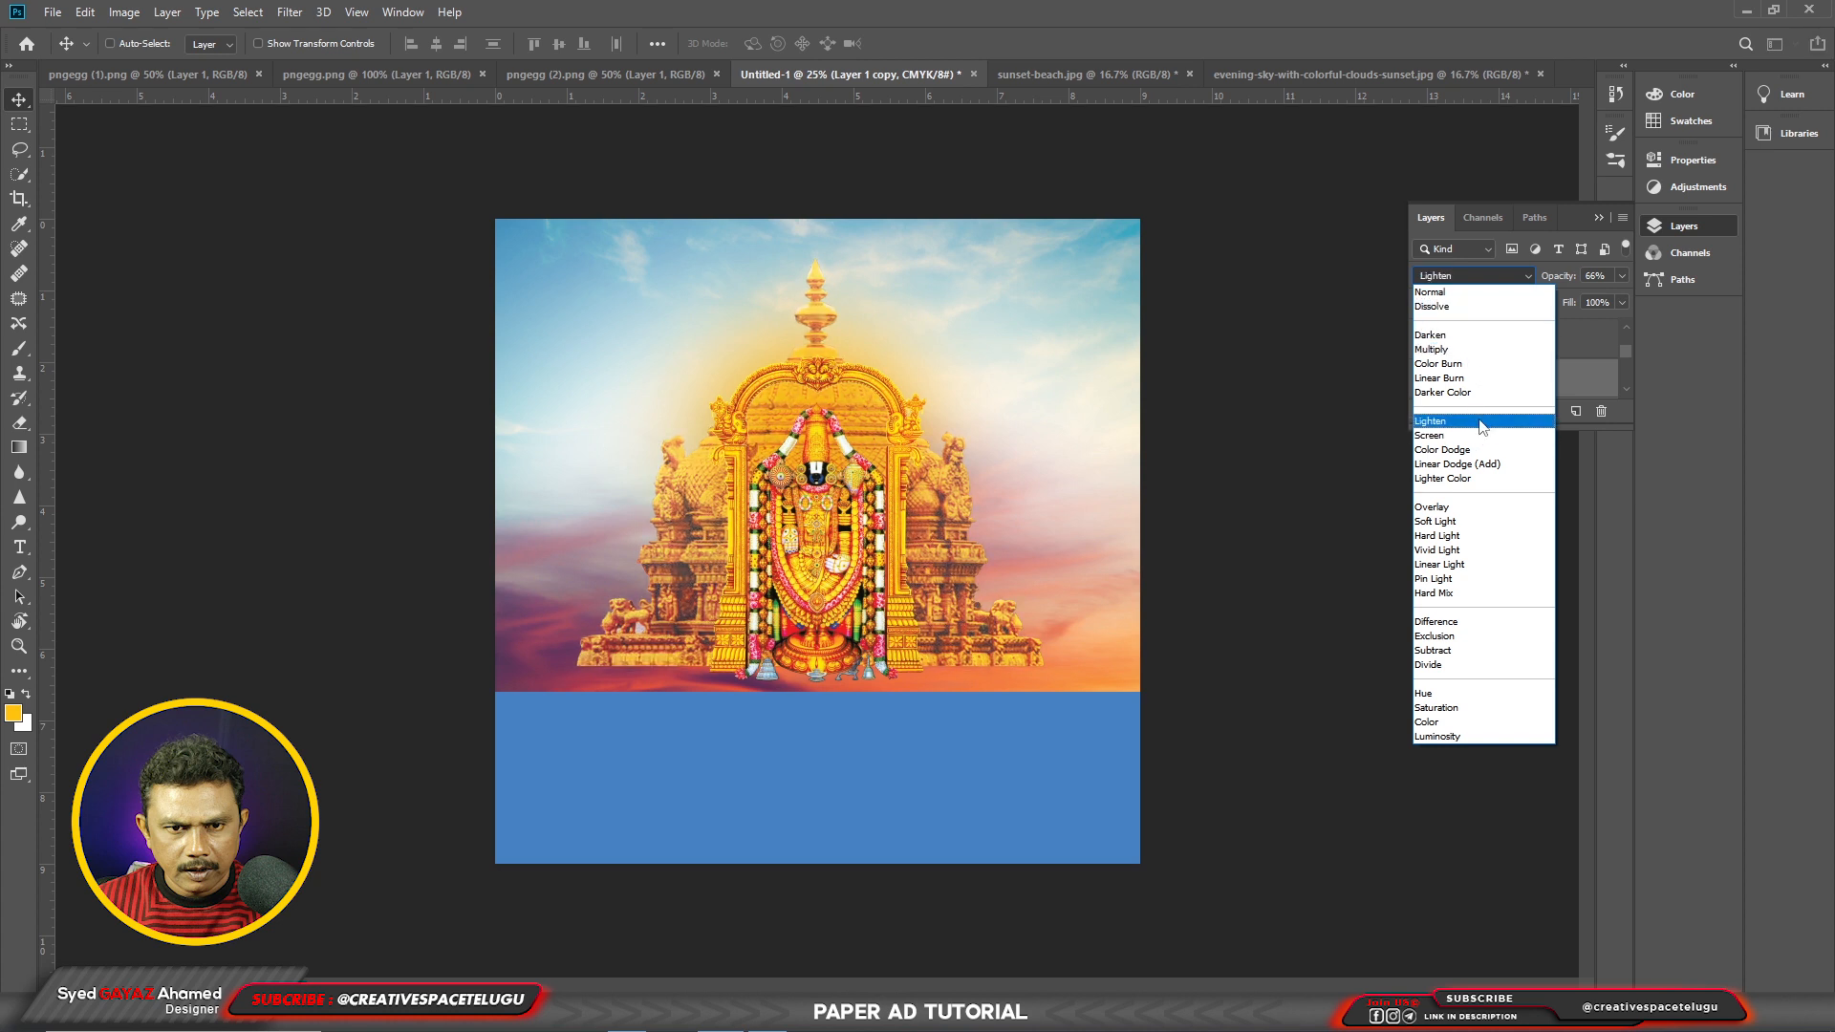
{"action": "left_click", "coordinate": [1478, 522]}
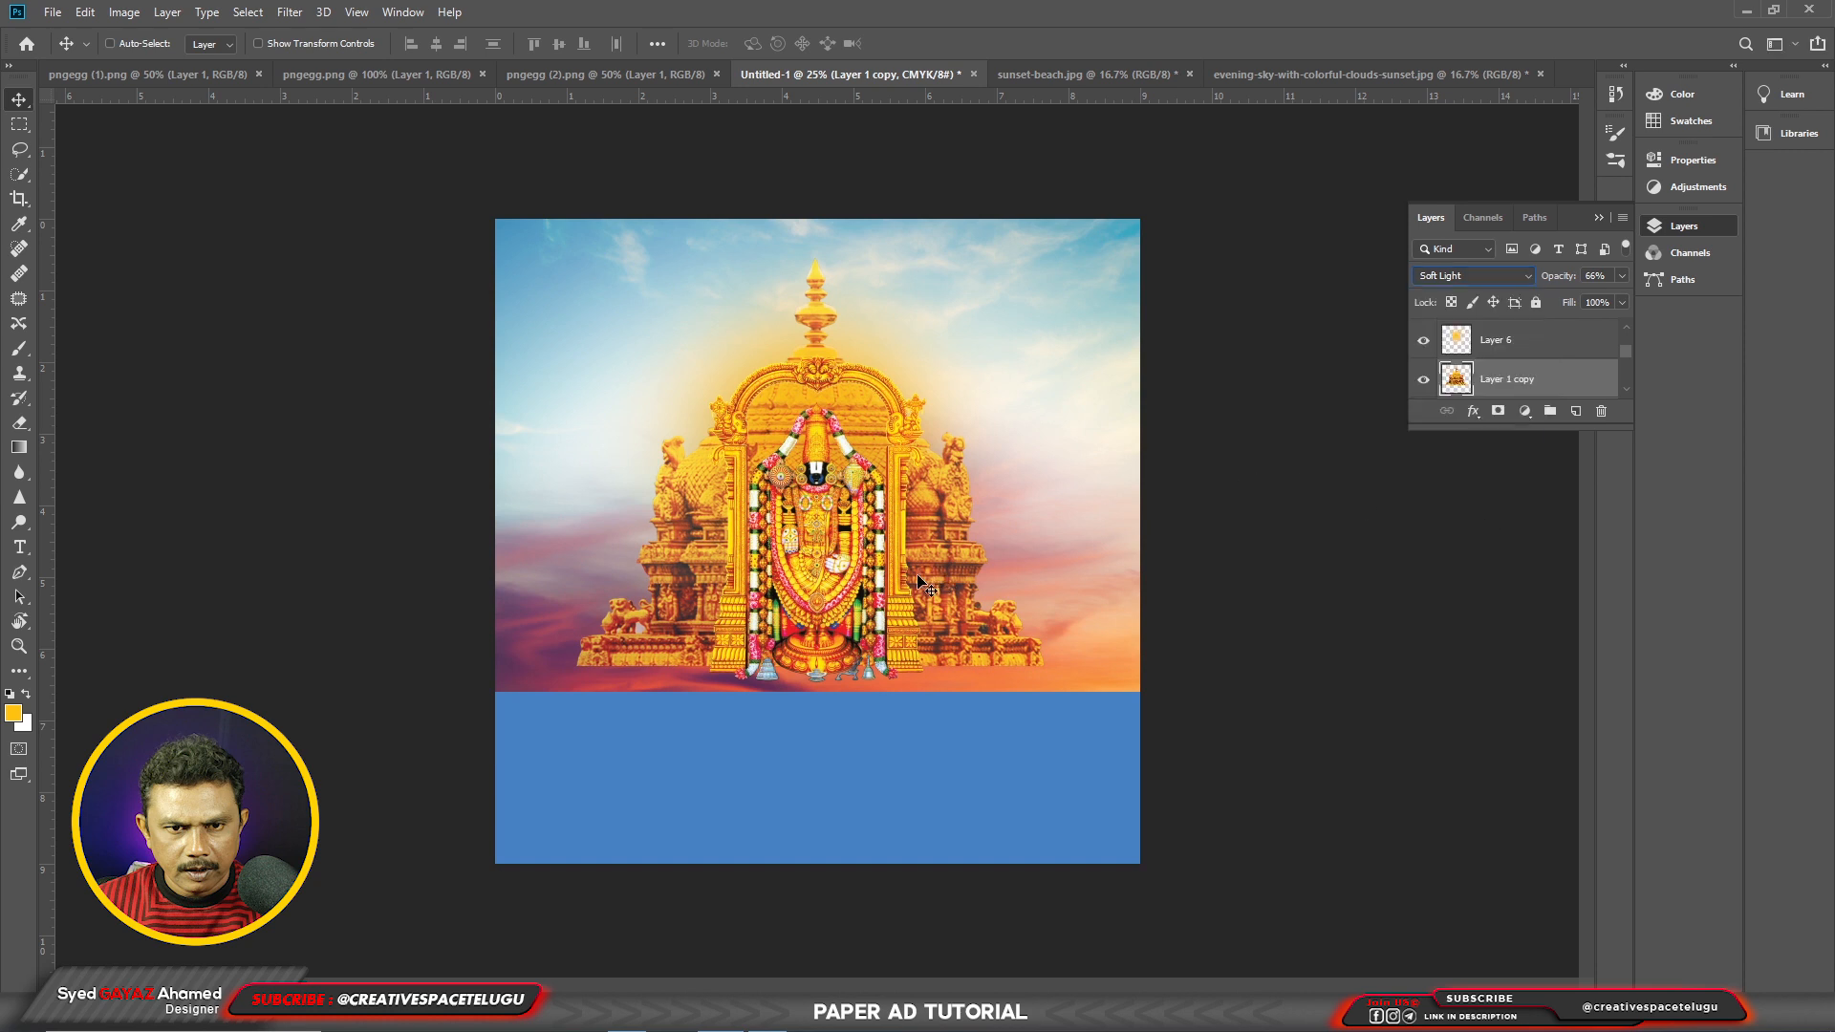
Step: Fill the whole canvas on a new layer with a top-to-bottom yellow-to-white linear gradient, deselect, and bring the layer to the front
{"action": "left_click", "coordinate": [19, 124]}
{"action": "left_click_drag", "start_coordinate": [295, 165], "coordinate": [1348, 980]}
{"action": "key", "text": "ctrl+shift+n"}
{"action": "key", "text": "Return"}
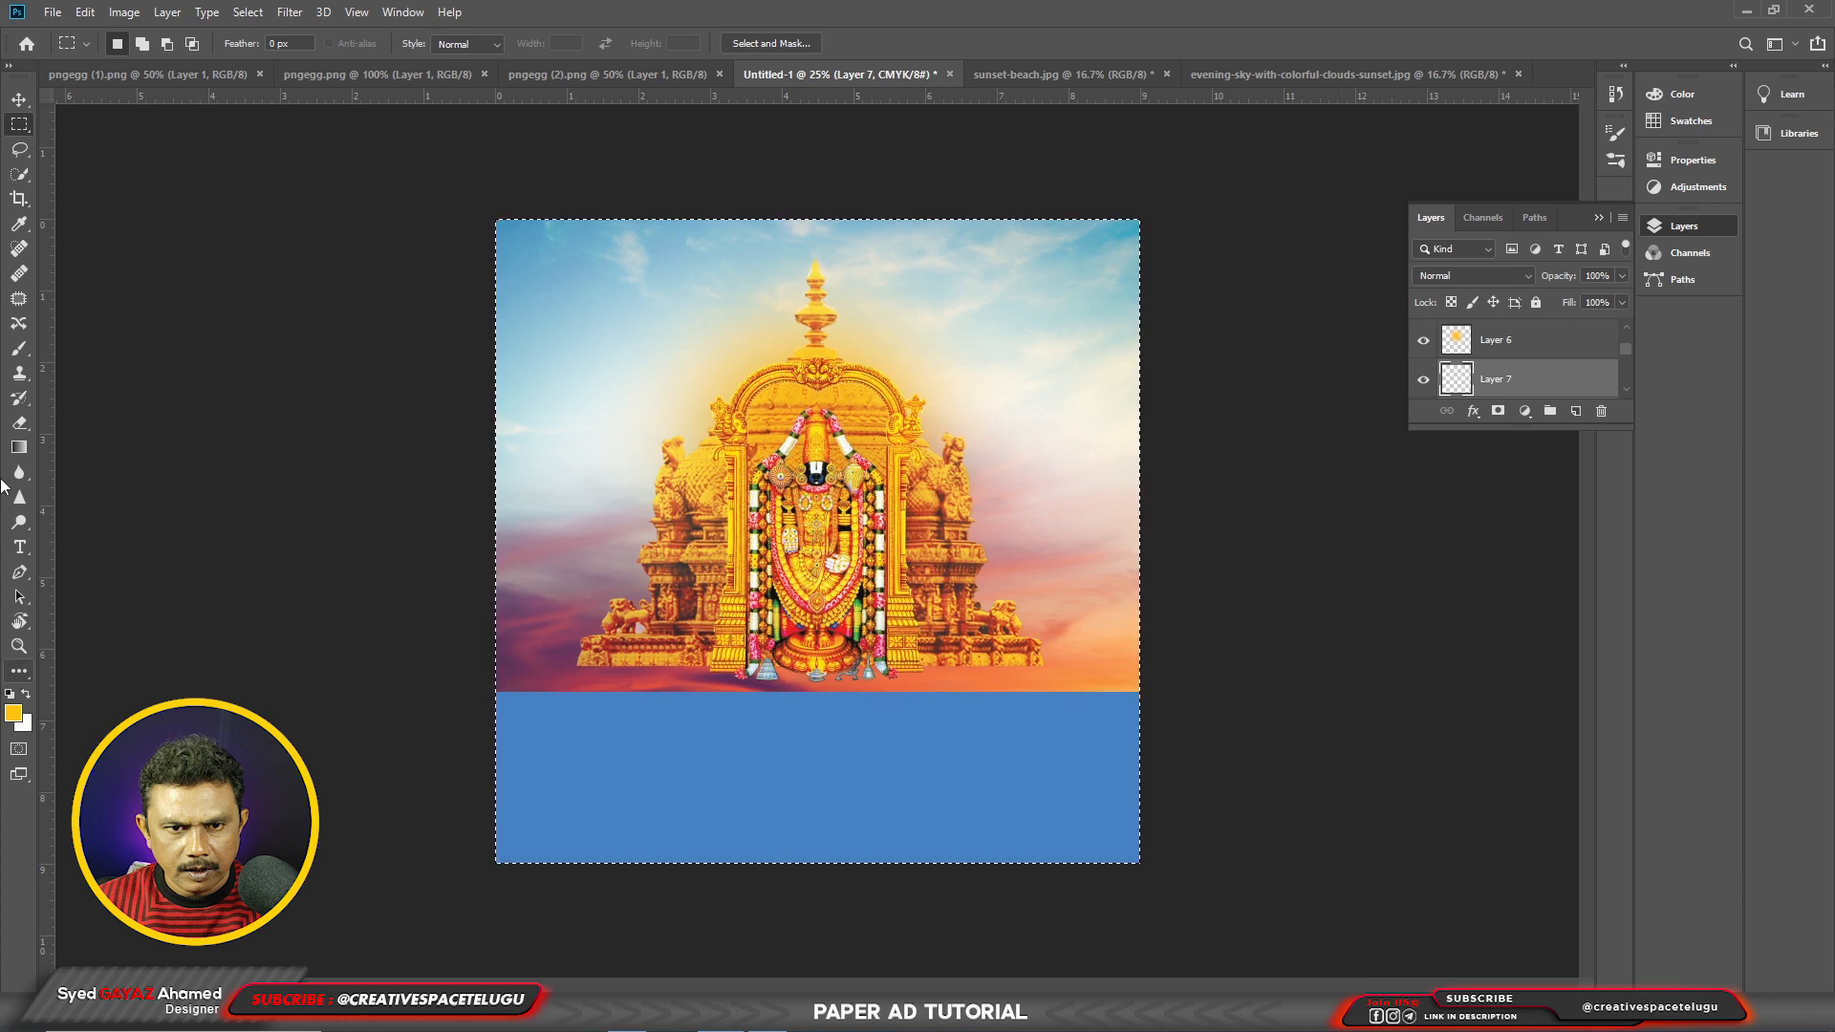
{"action": "key", "text": "g"}
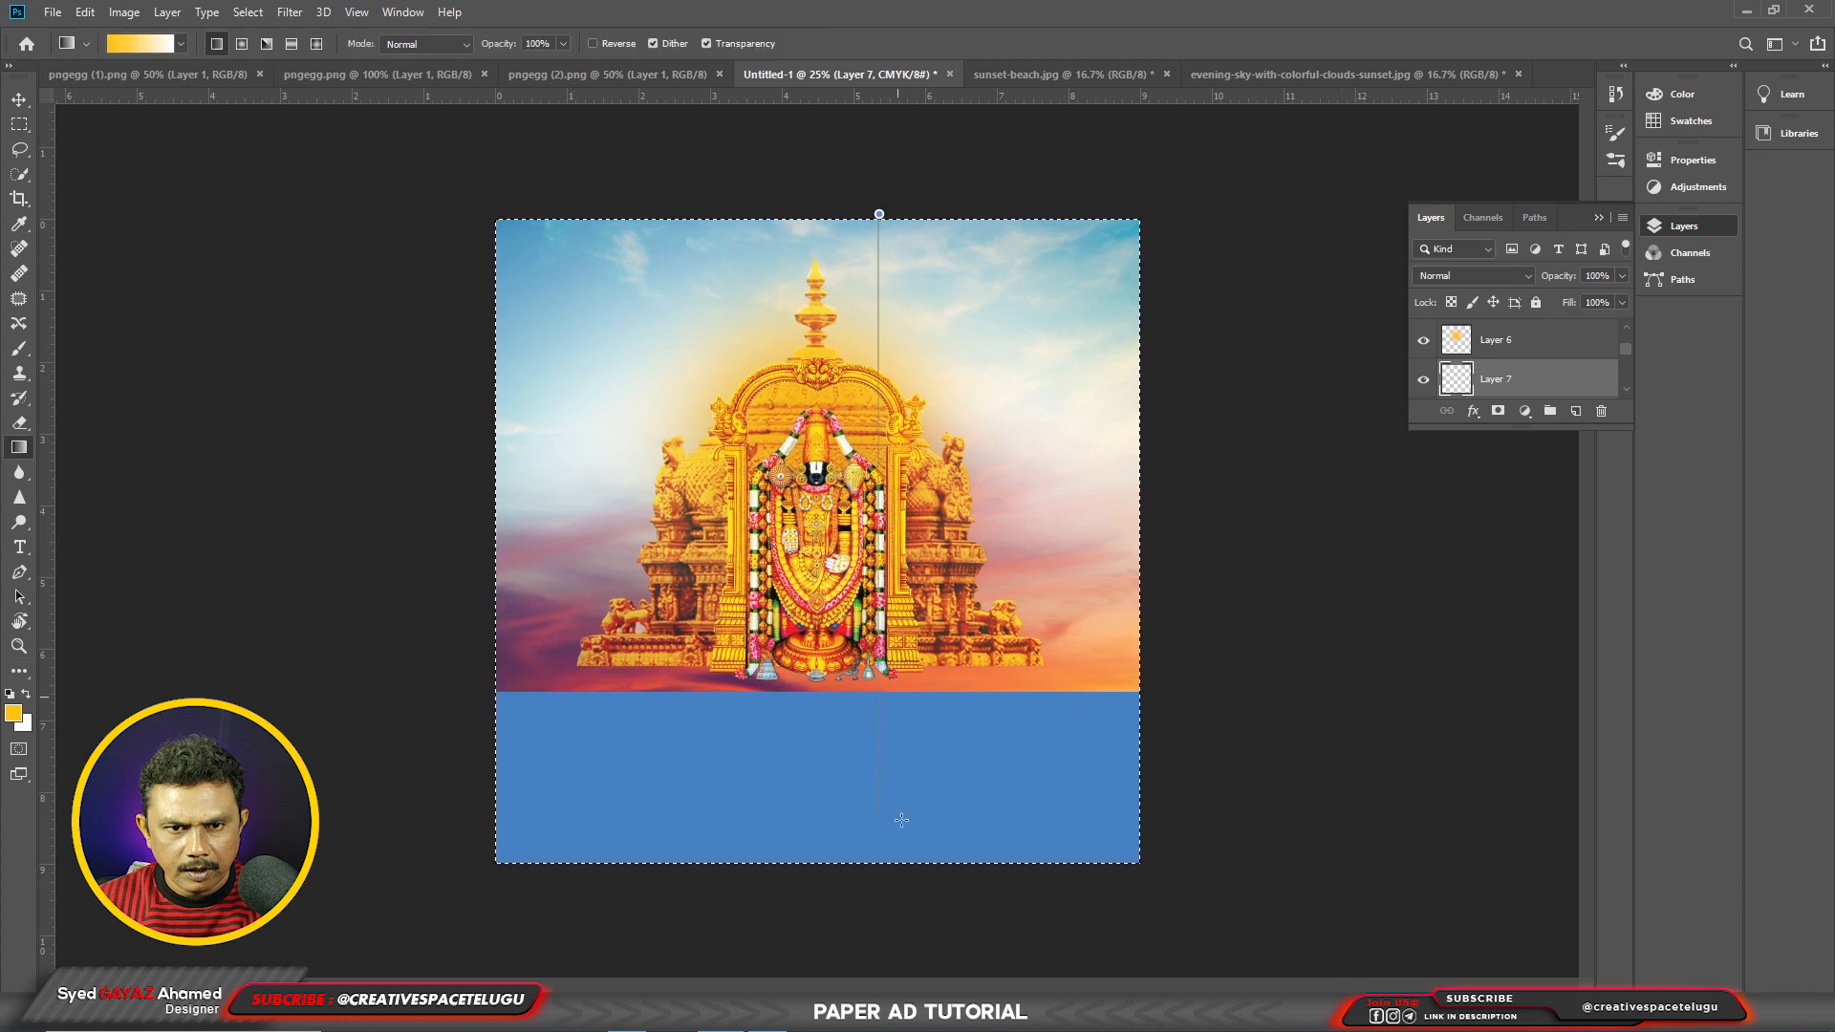
{"action": "left_click_drag", "start_coordinate": [897, 896], "coordinate": [895, 890]}
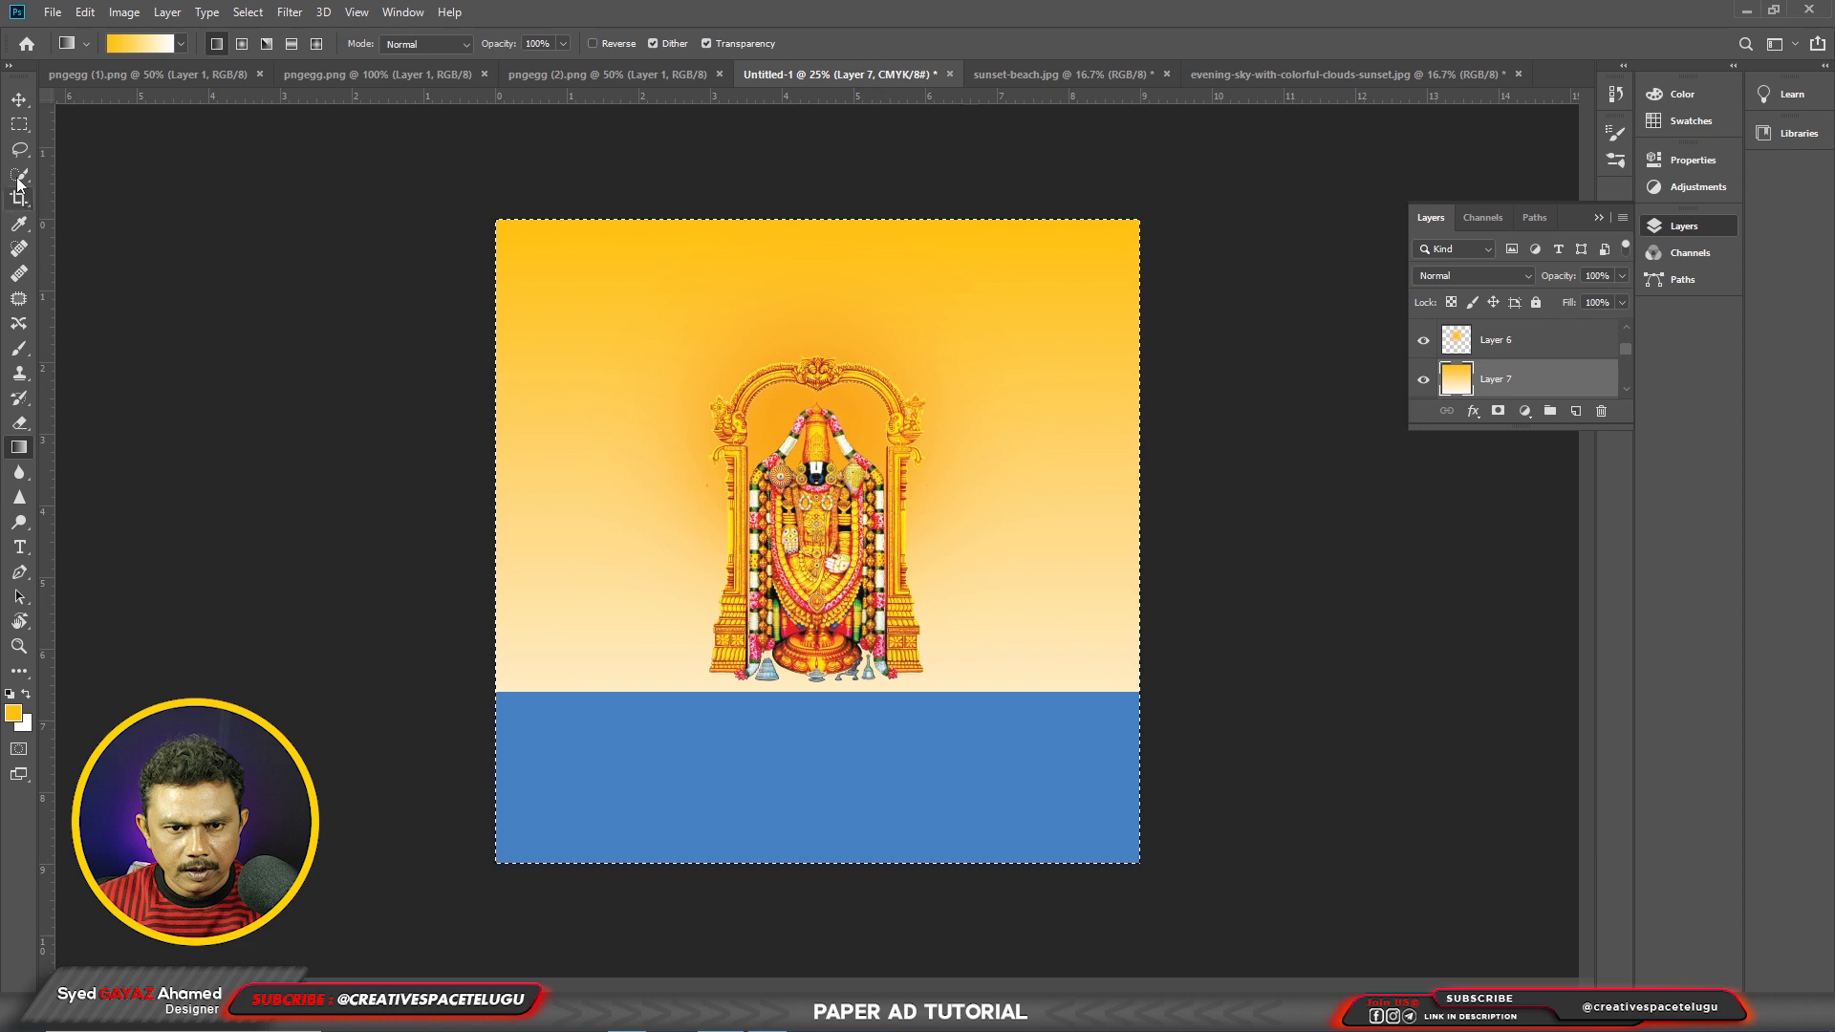
{"action": "key", "text": "ctrl+d"}
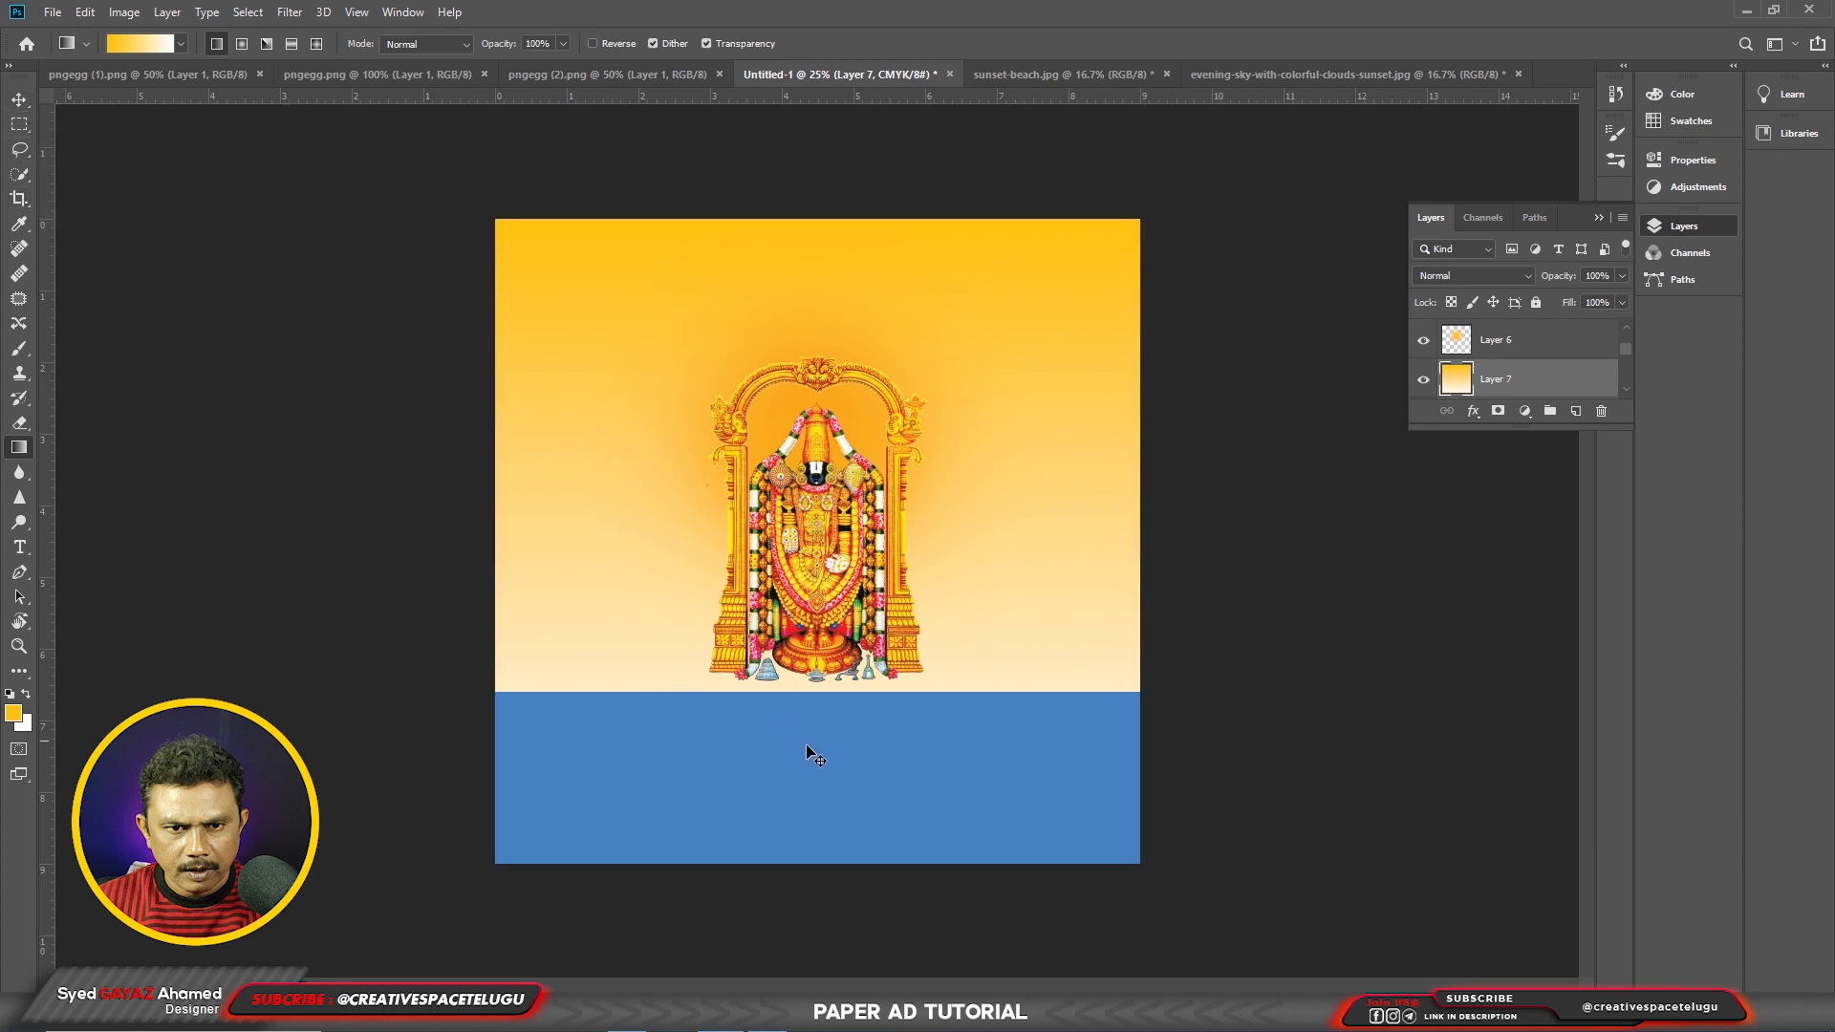
{"action": "key", "text": "ctrl+shift+bracketright"}
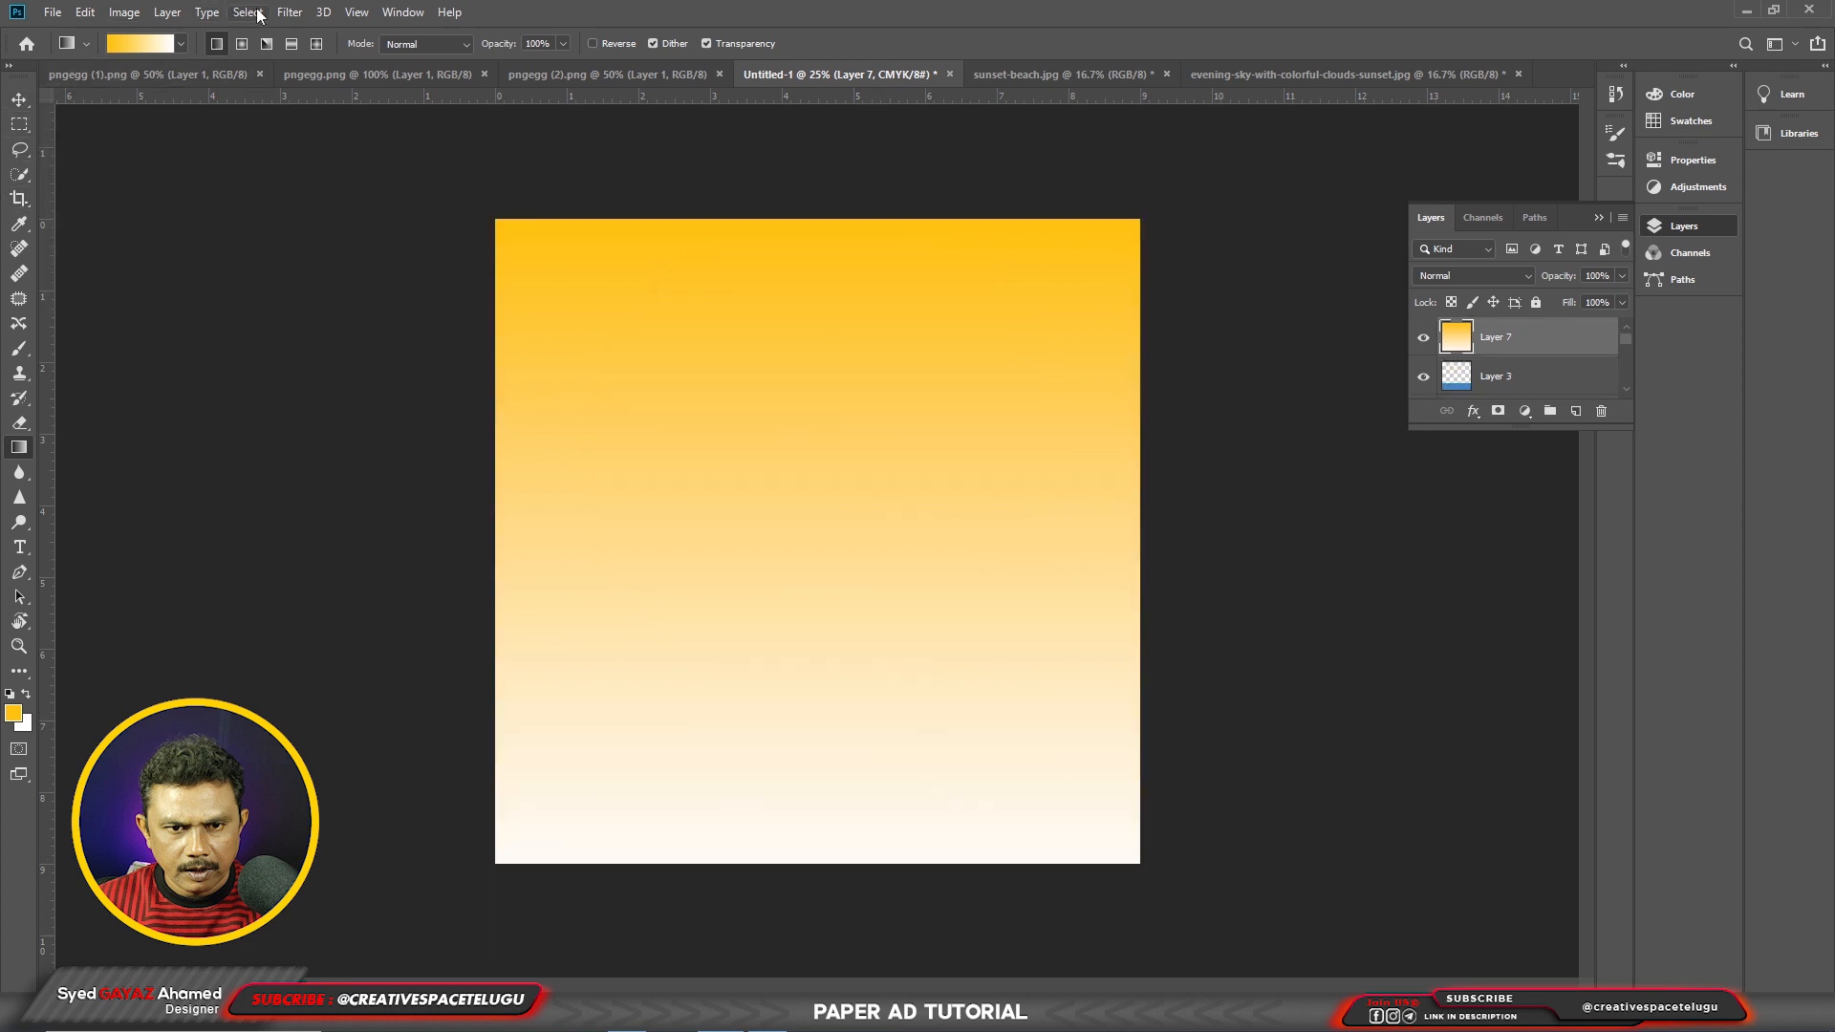
Step: Apply a Square-type Wave distortion to the gradient with 783 generators, wavelength 59–60 and amplitude 933–937
{"action": "left_click", "coordinate": [287, 13]}
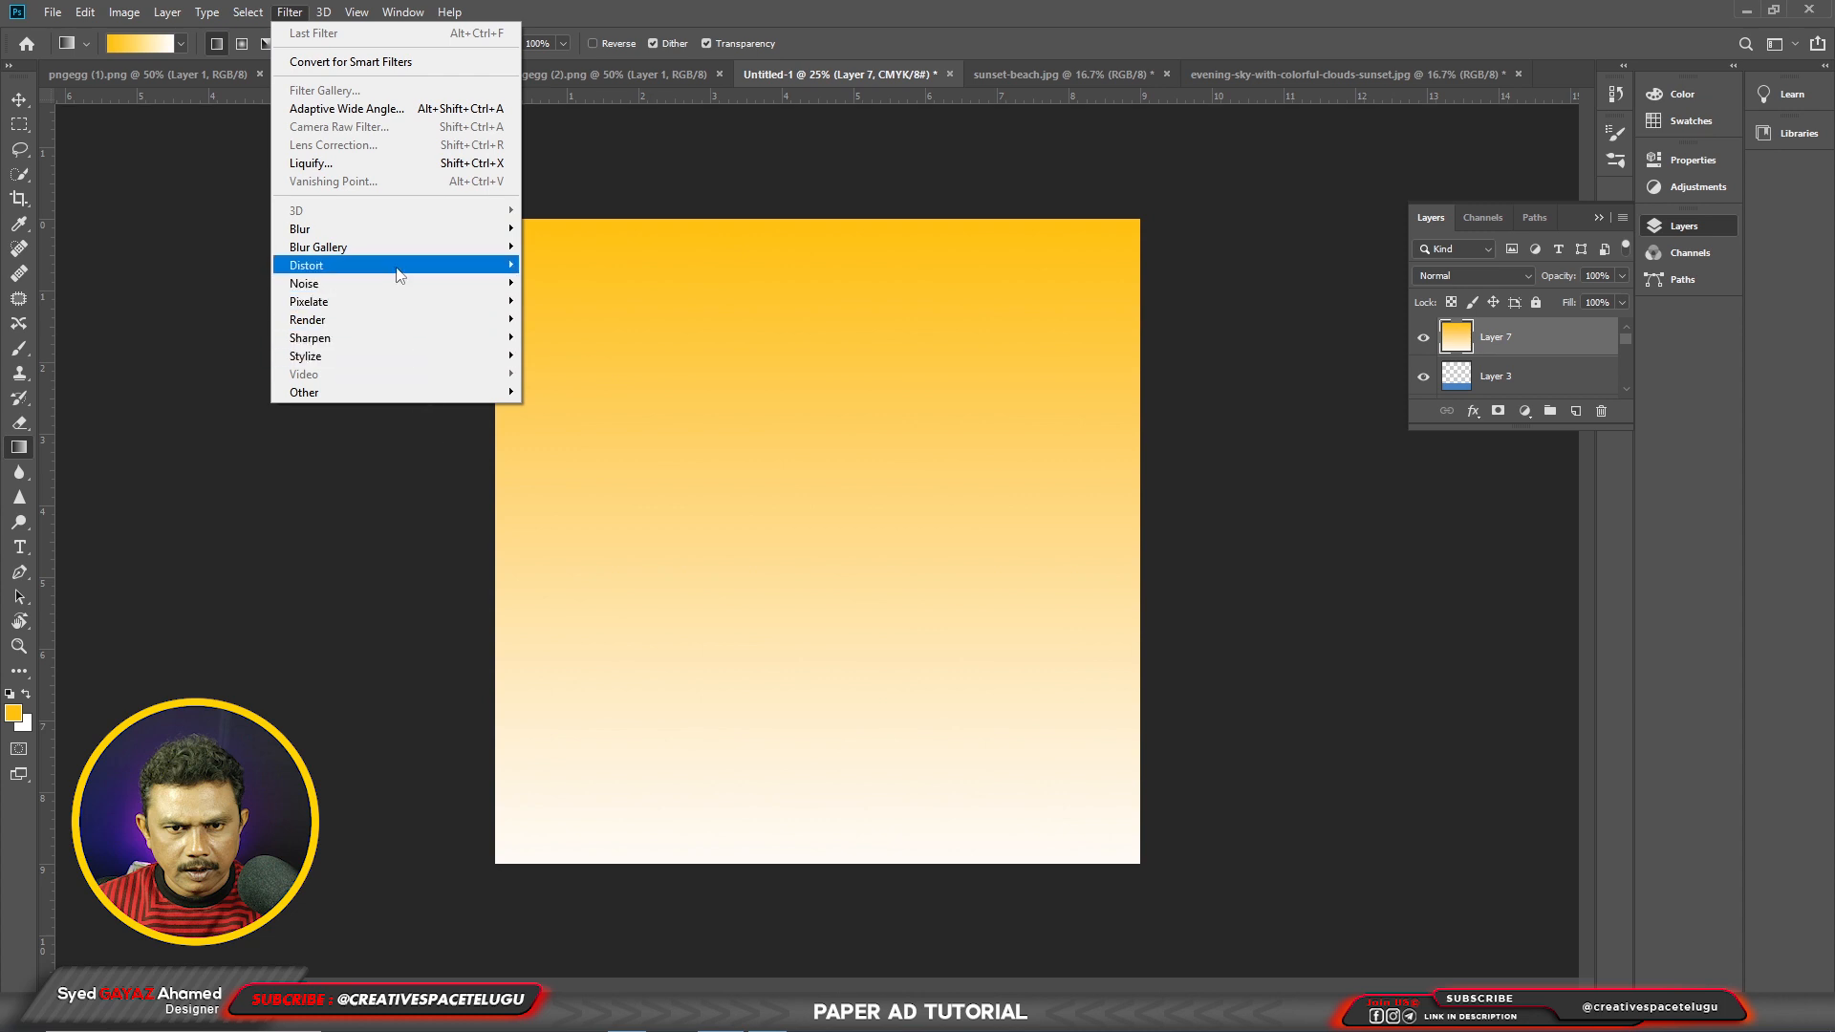
{"action": "mouse_move", "coordinate": [401, 267]}
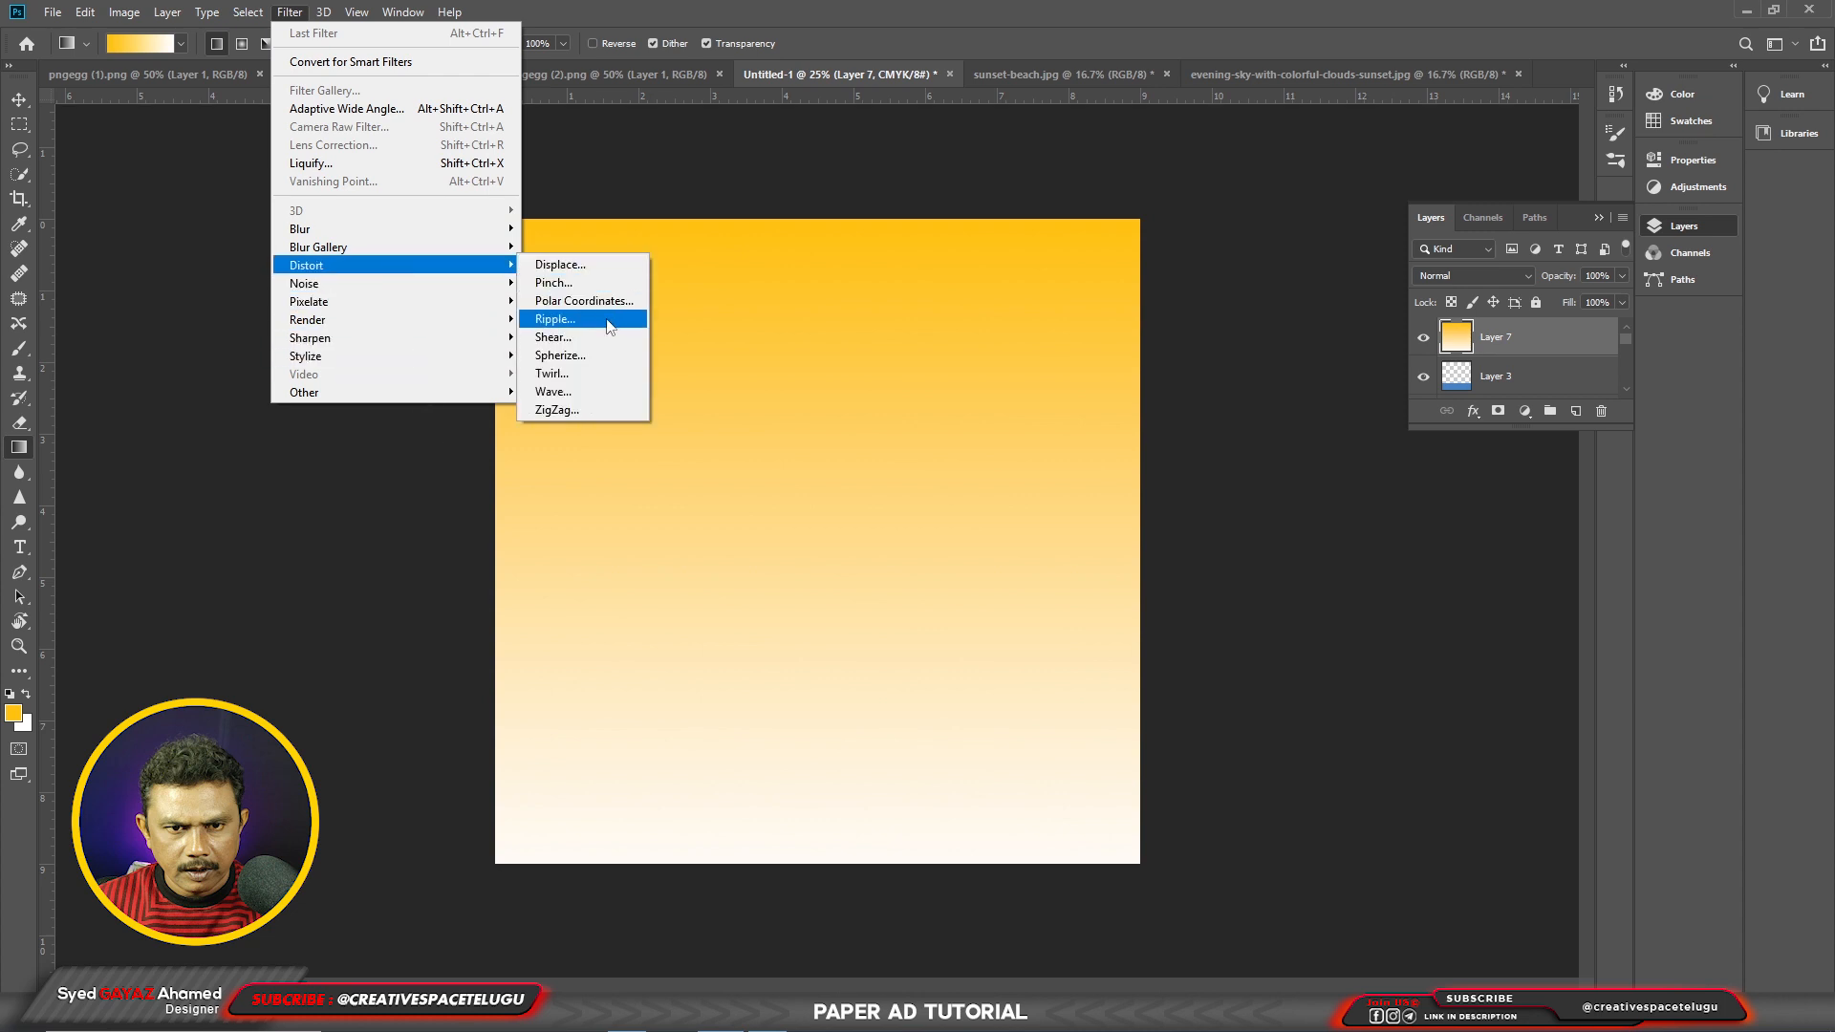
{"action": "left_click", "coordinate": [600, 393]}
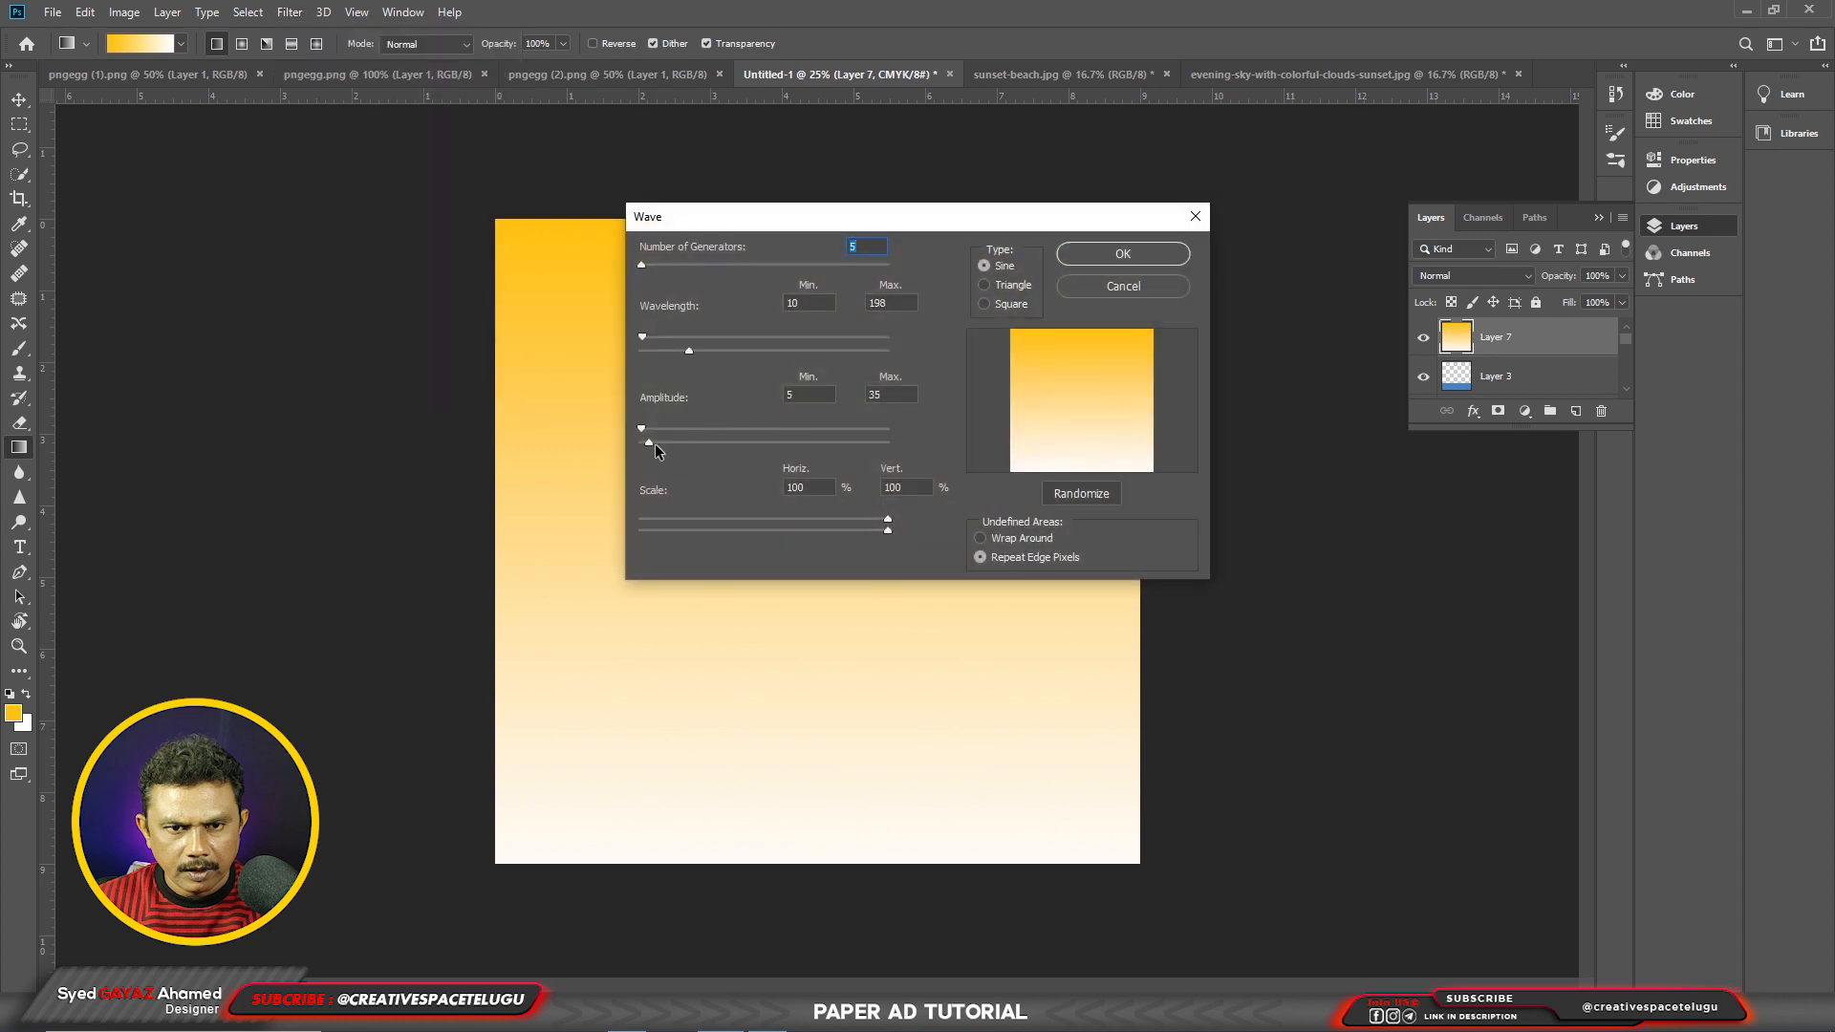
{"action": "left_click_drag", "start_coordinate": [746, 442], "coordinate": [841, 443]}
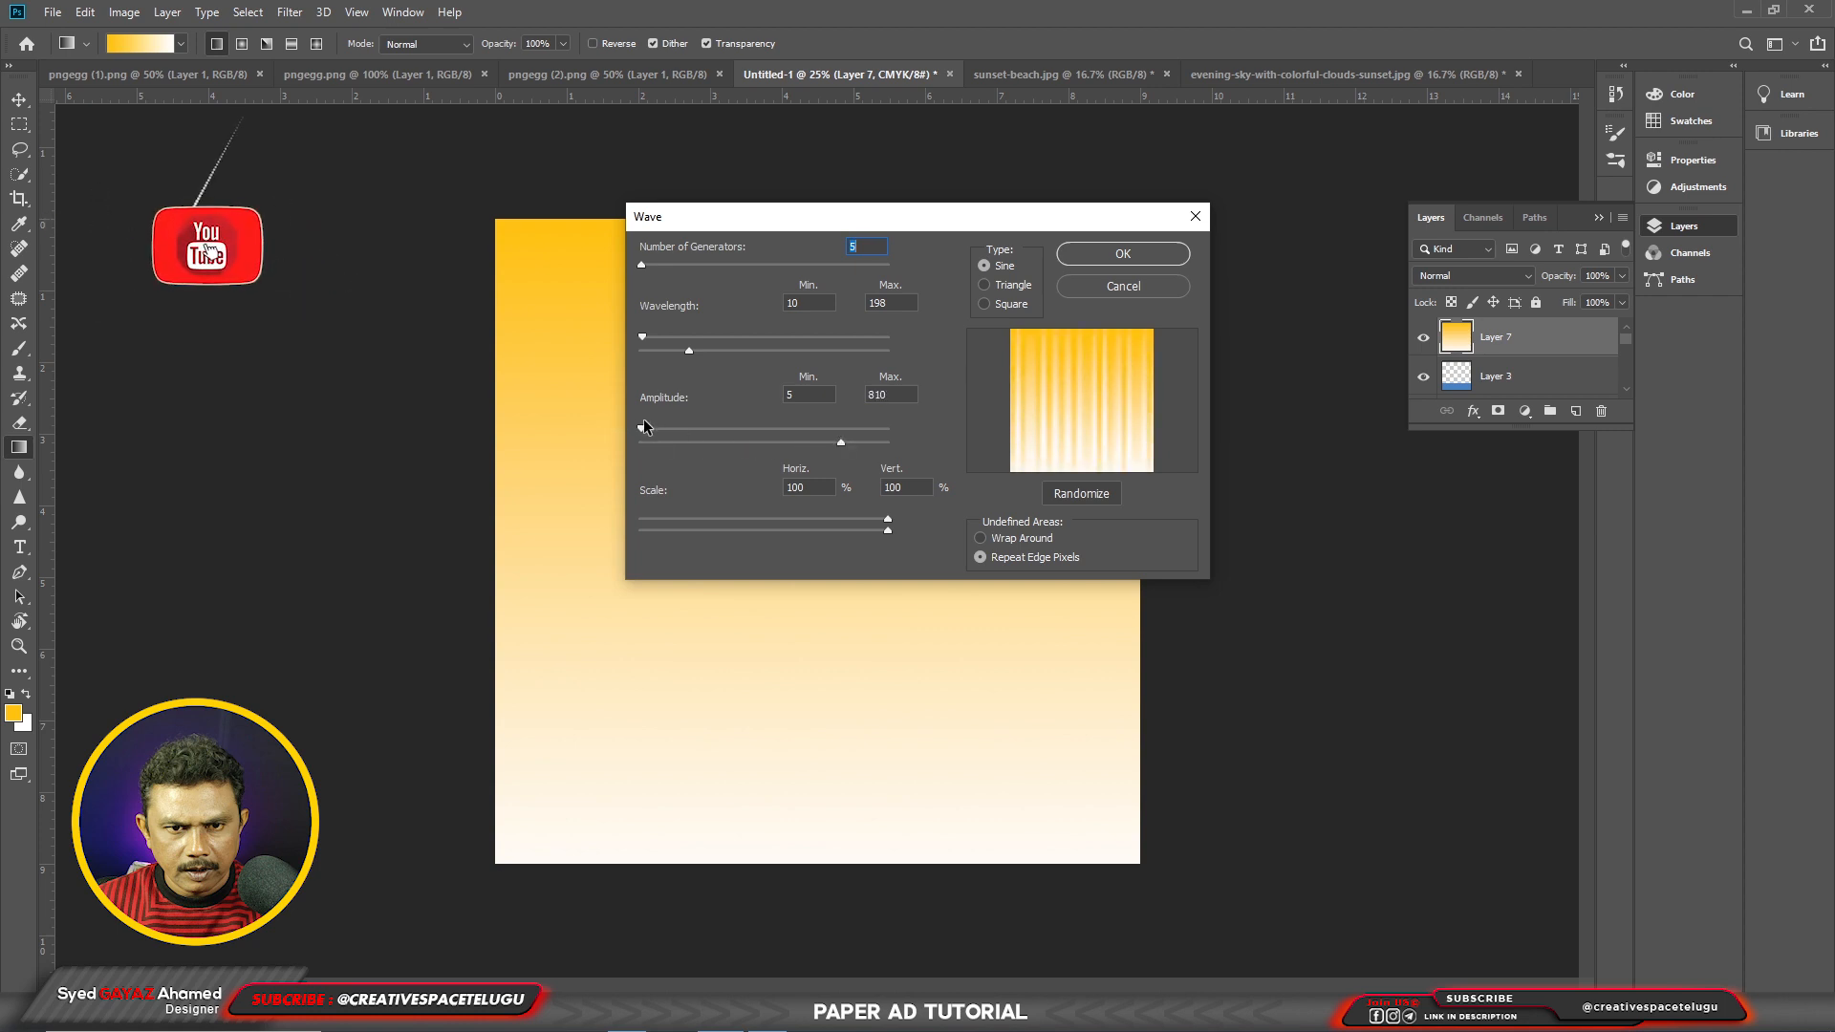
{"action": "left_click_drag", "start_coordinate": [642, 428], "coordinate": [864, 431]}
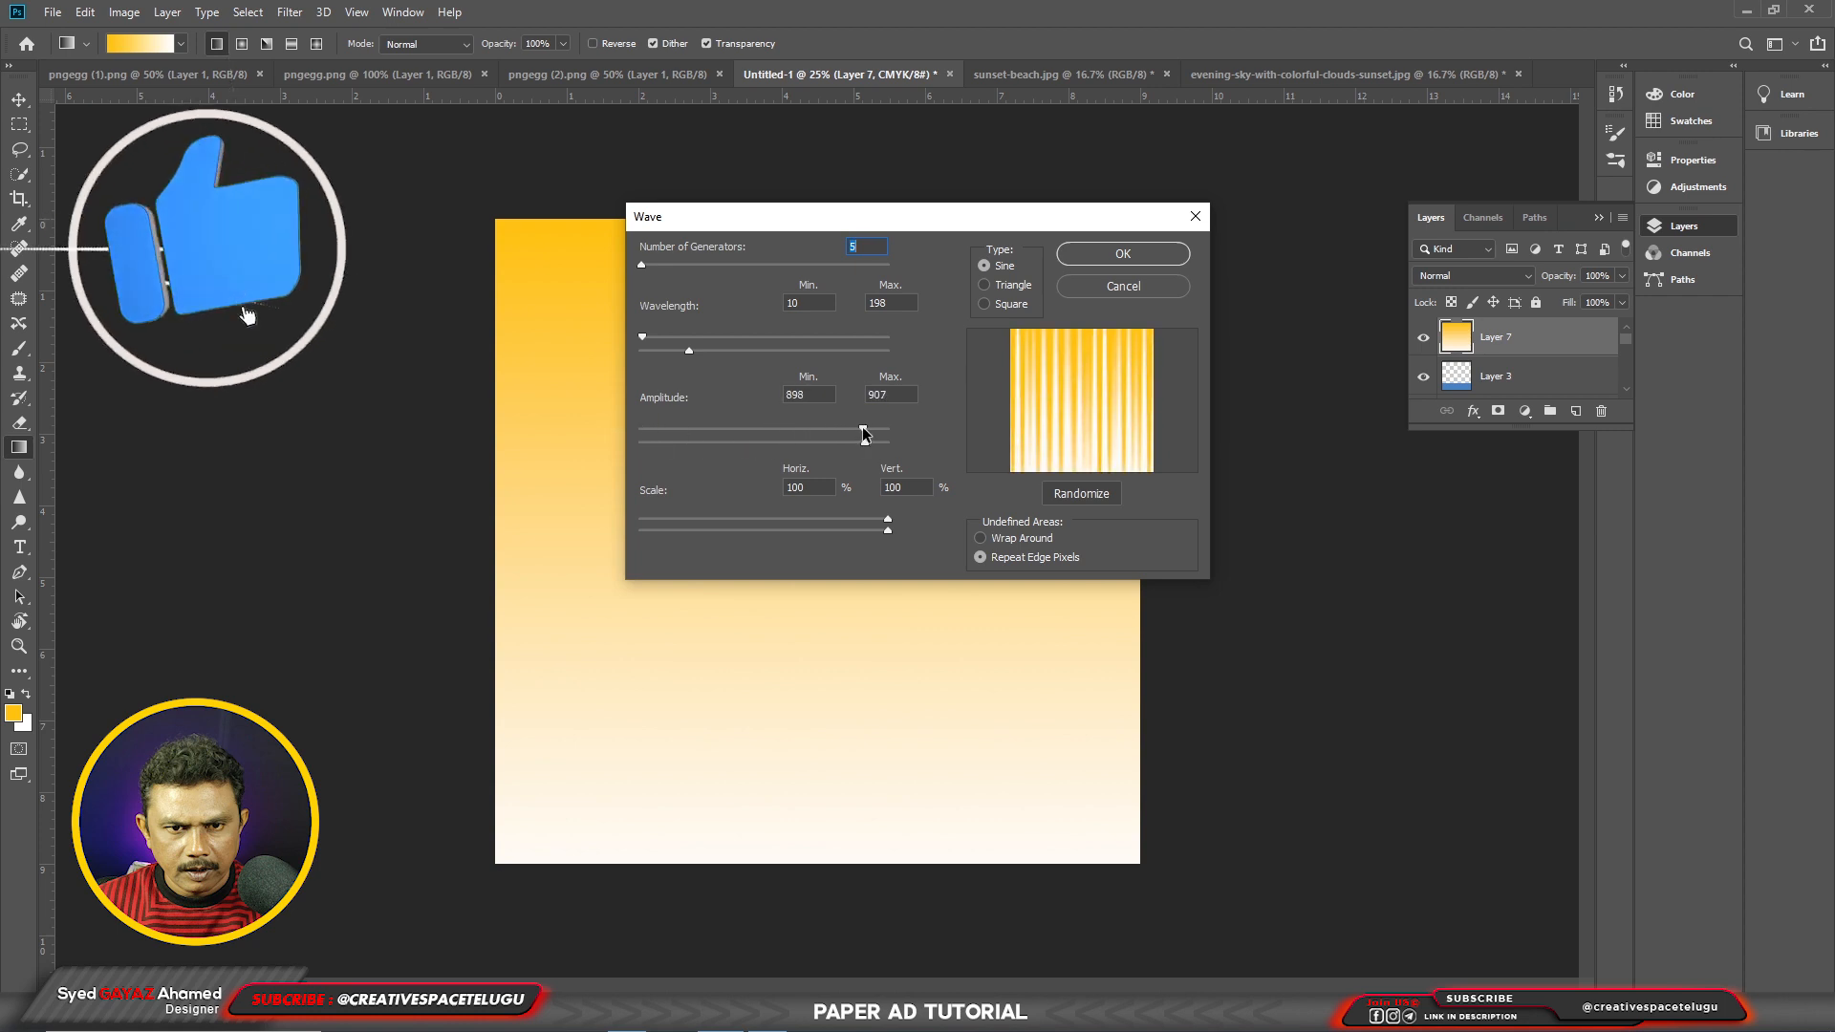
{"action": "left_click_drag", "start_coordinate": [626, 341], "coordinate": [626, 341]}
{"action": "mouse_move", "coordinate": [689, 351]}
{"action": "left_mouse_down"}
{"action": "mouse_move", "coordinate": [731, 351]}
{"action": "mouse_move", "coordinate": [644, 349]}
{"action": "mouse_move", "coordinate": [657, 343]}
{"action": "mouse_move", "coordinate": [655, 357]}
{"action": "left_mouse_up"}
{"action": "left_click_drag", "start_coordinate": [639, 272], "coordinate": [859, 296]}
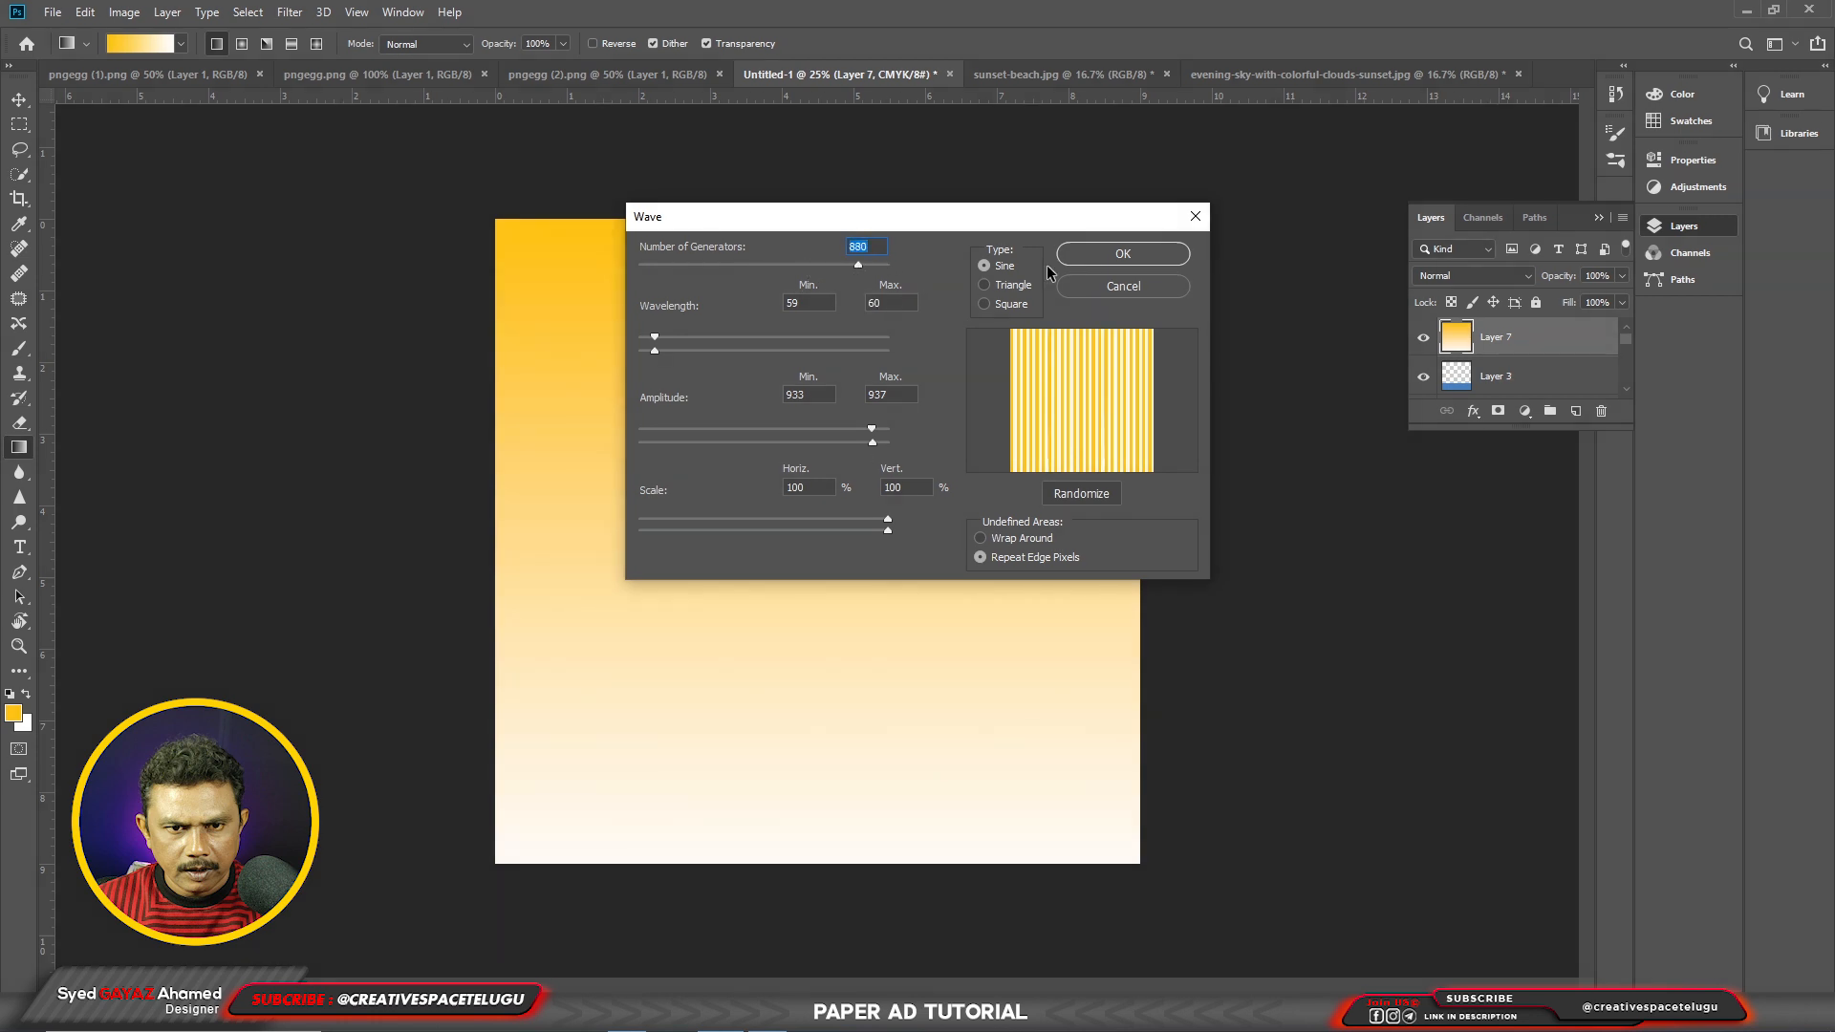
{"action": "left_click", "coordinate": [984, 304]}
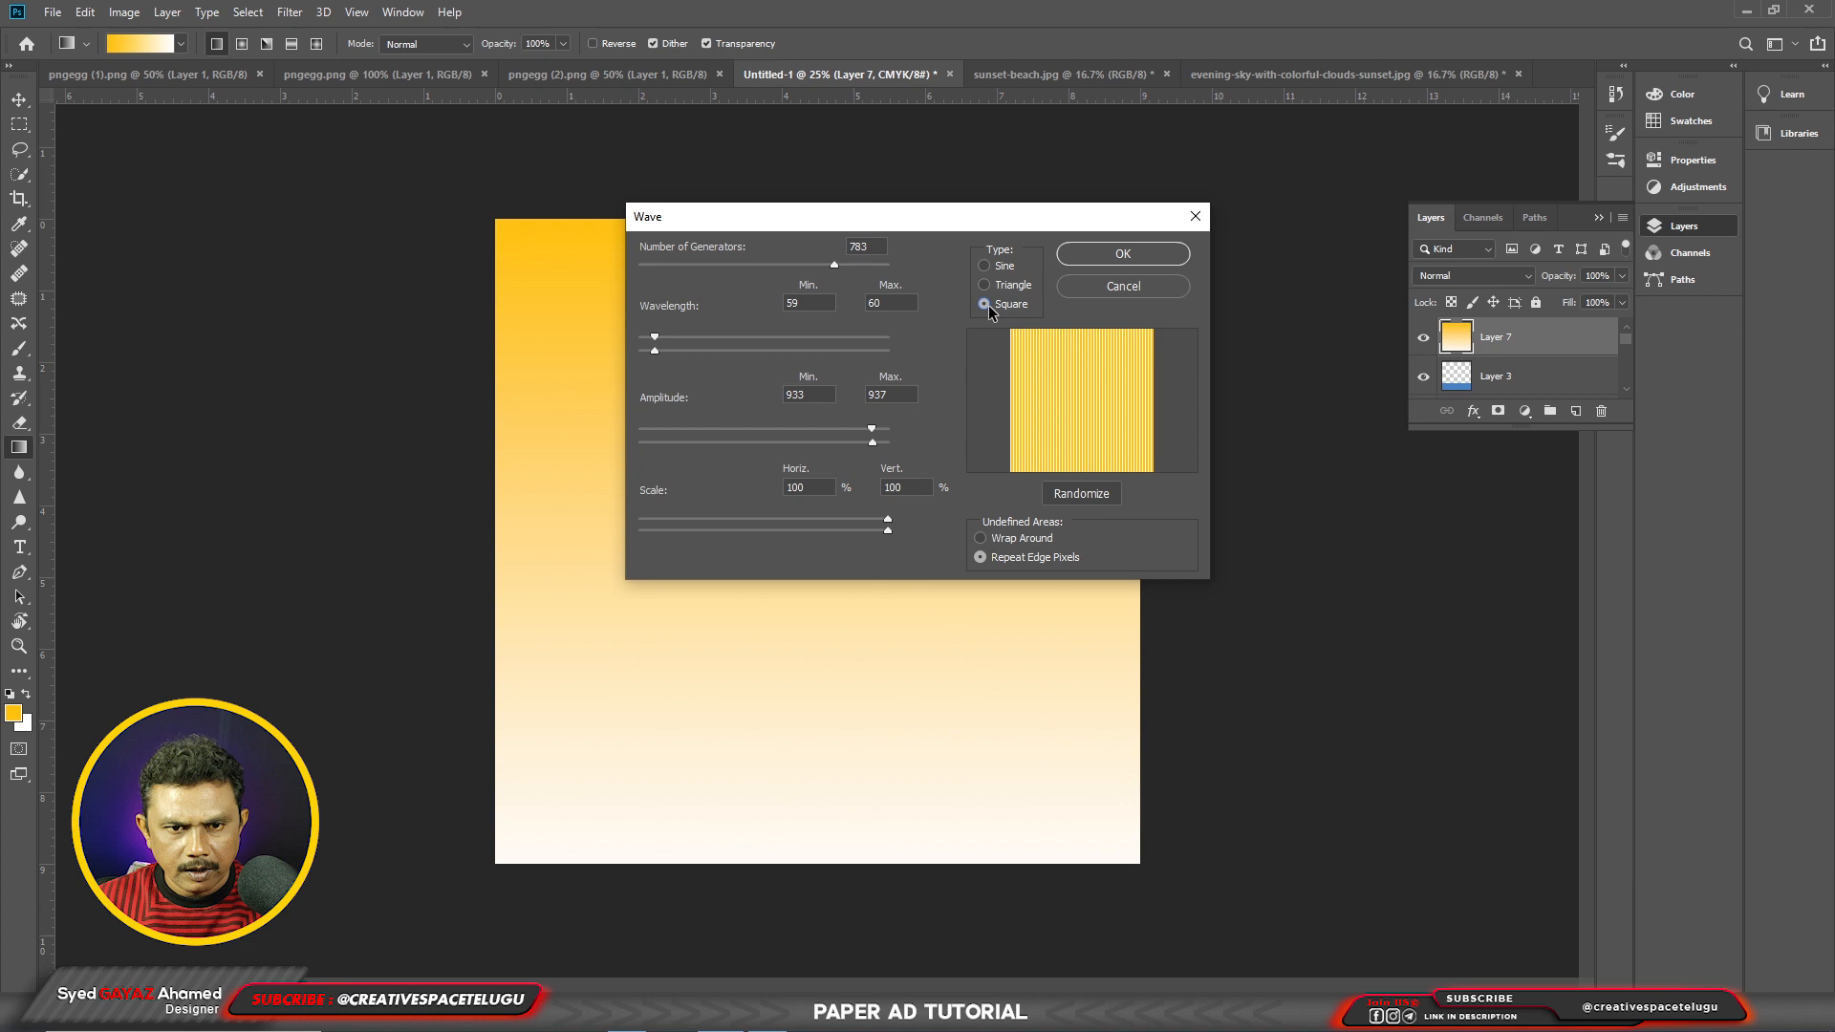
{"action": "left_click", "coordinate": [1134, 258]}
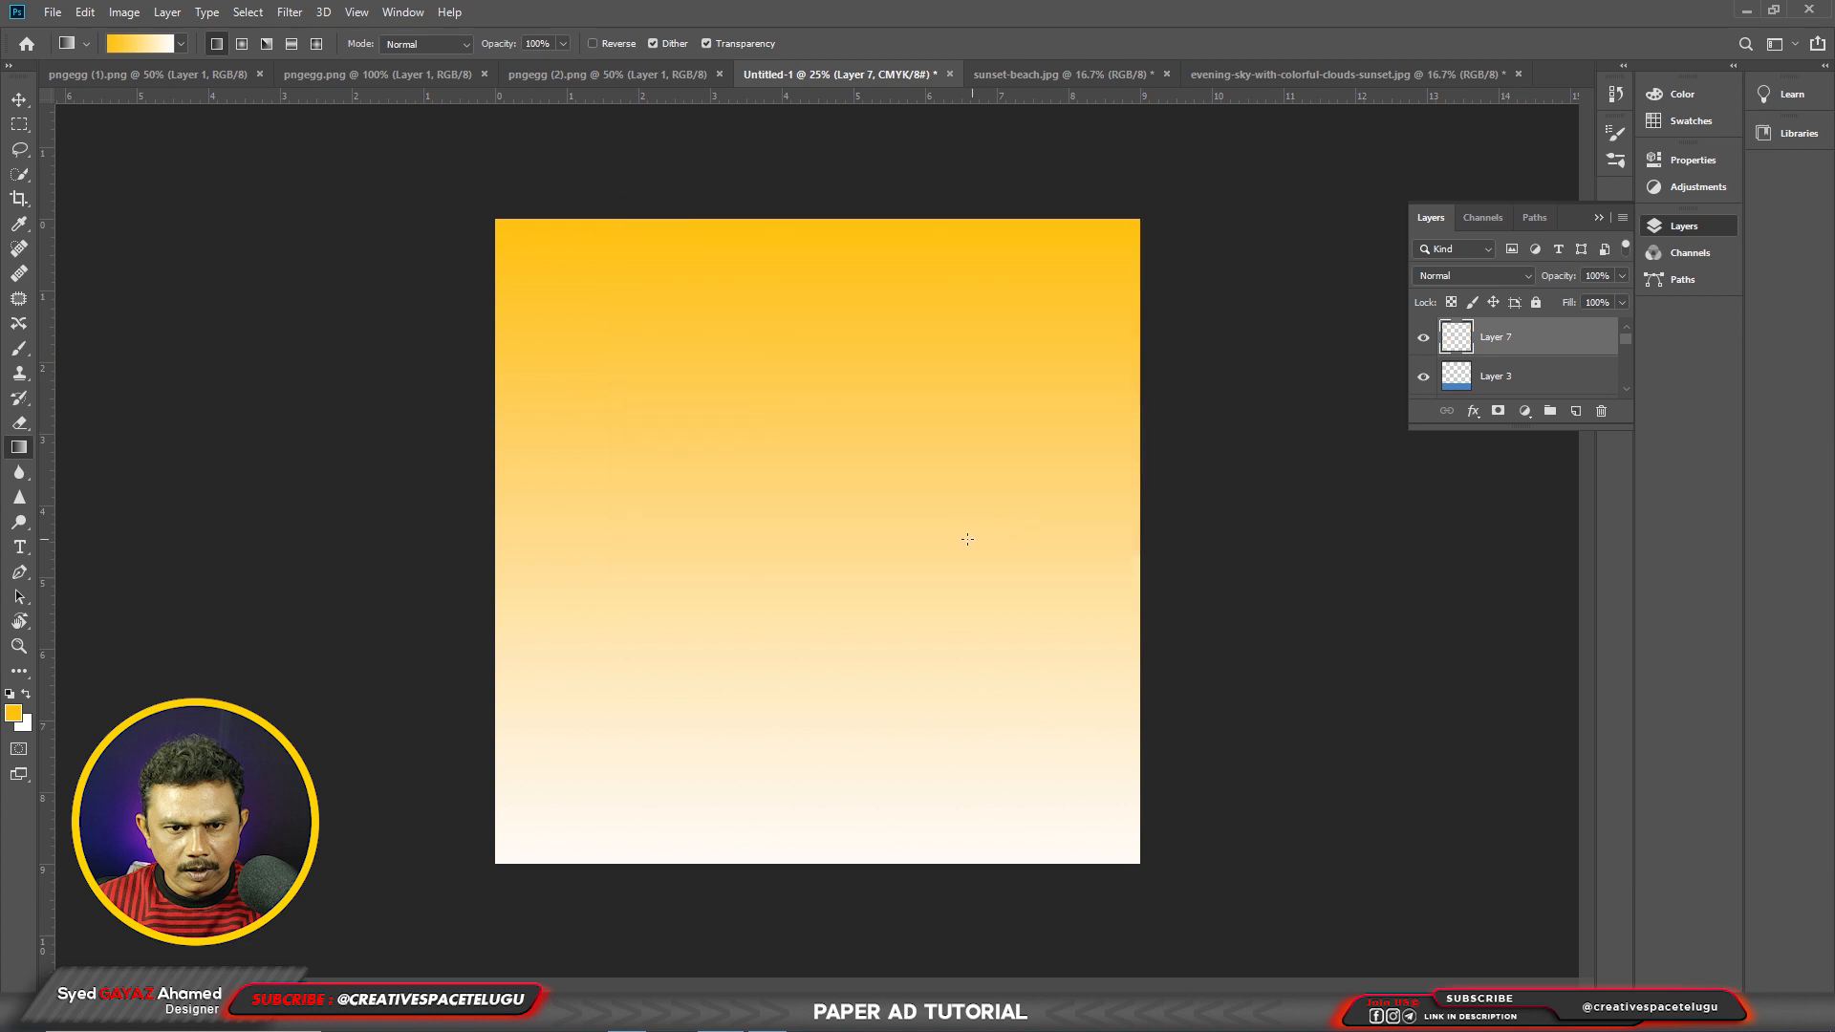
Step: Turn the vertical stripes into a sunburst with the Polar Coordinates filter set to Rectangular to Polar
{"action": "left_click", "coordinate": [291, 15]}
{"action": "mouse_move", "coordinate": [336, 268]}
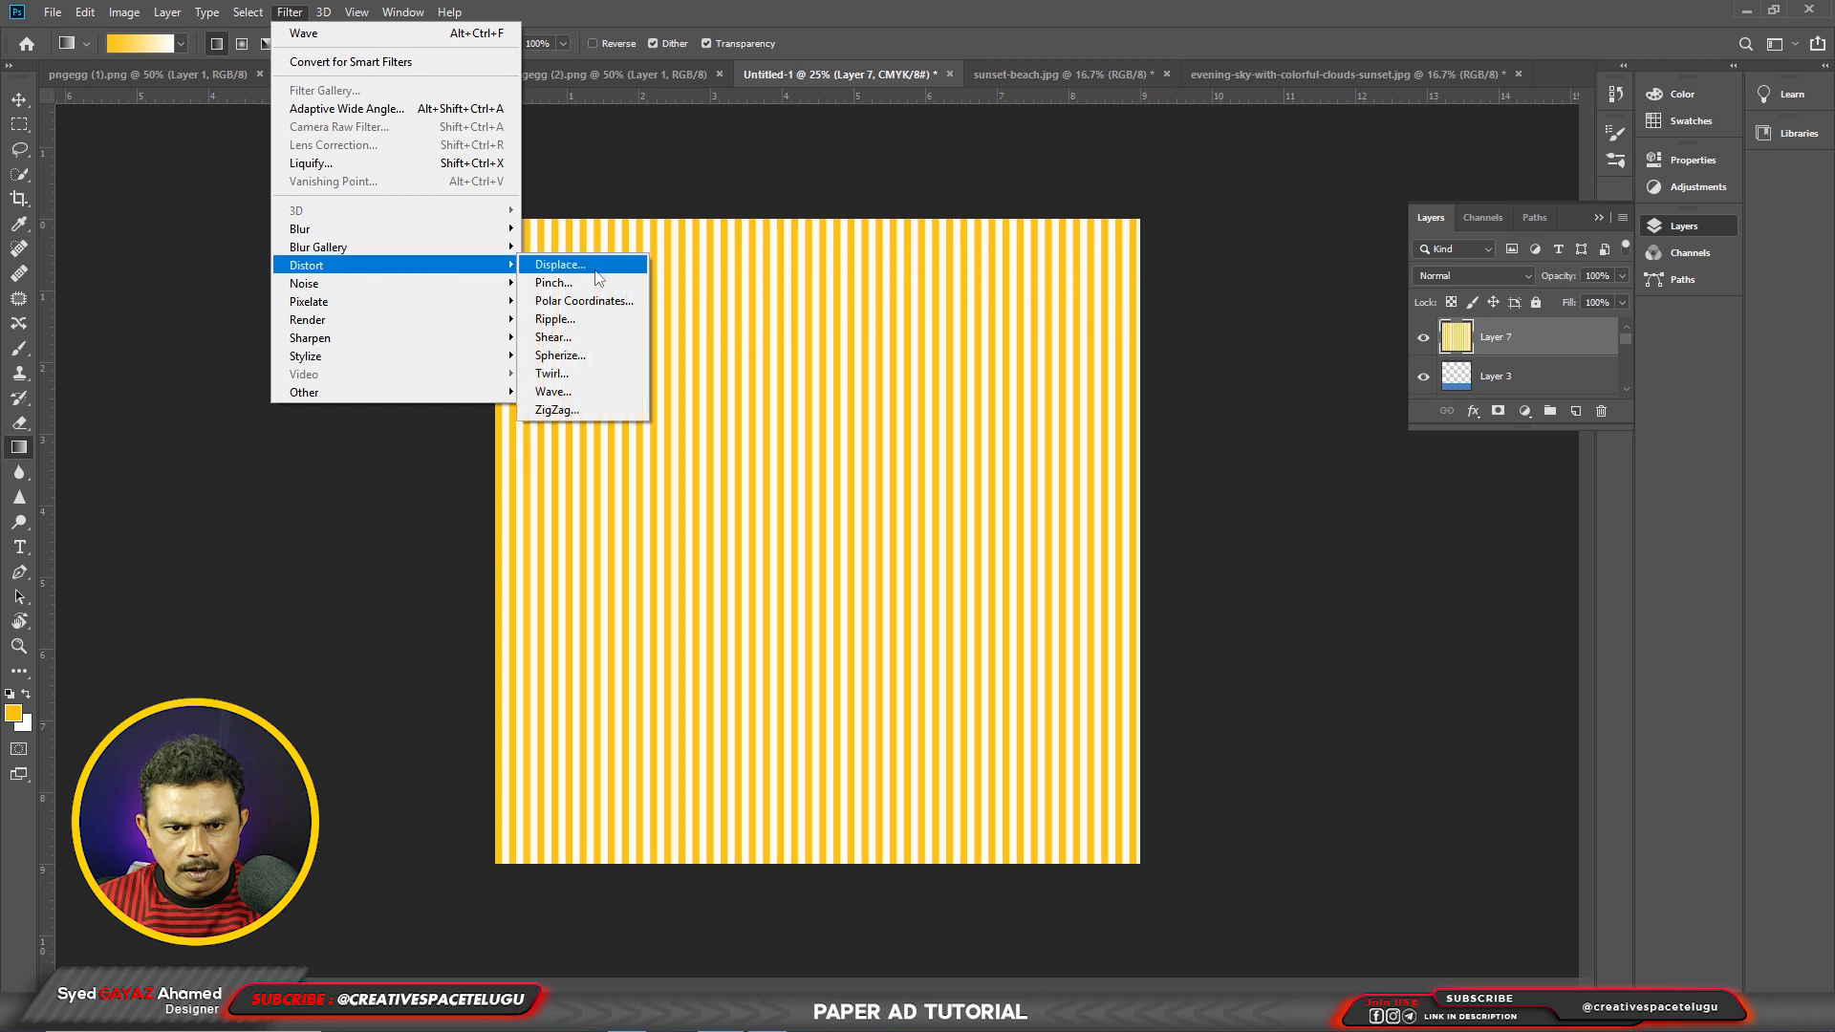
{"action": "left_click", "coordinate": [581, 301]}
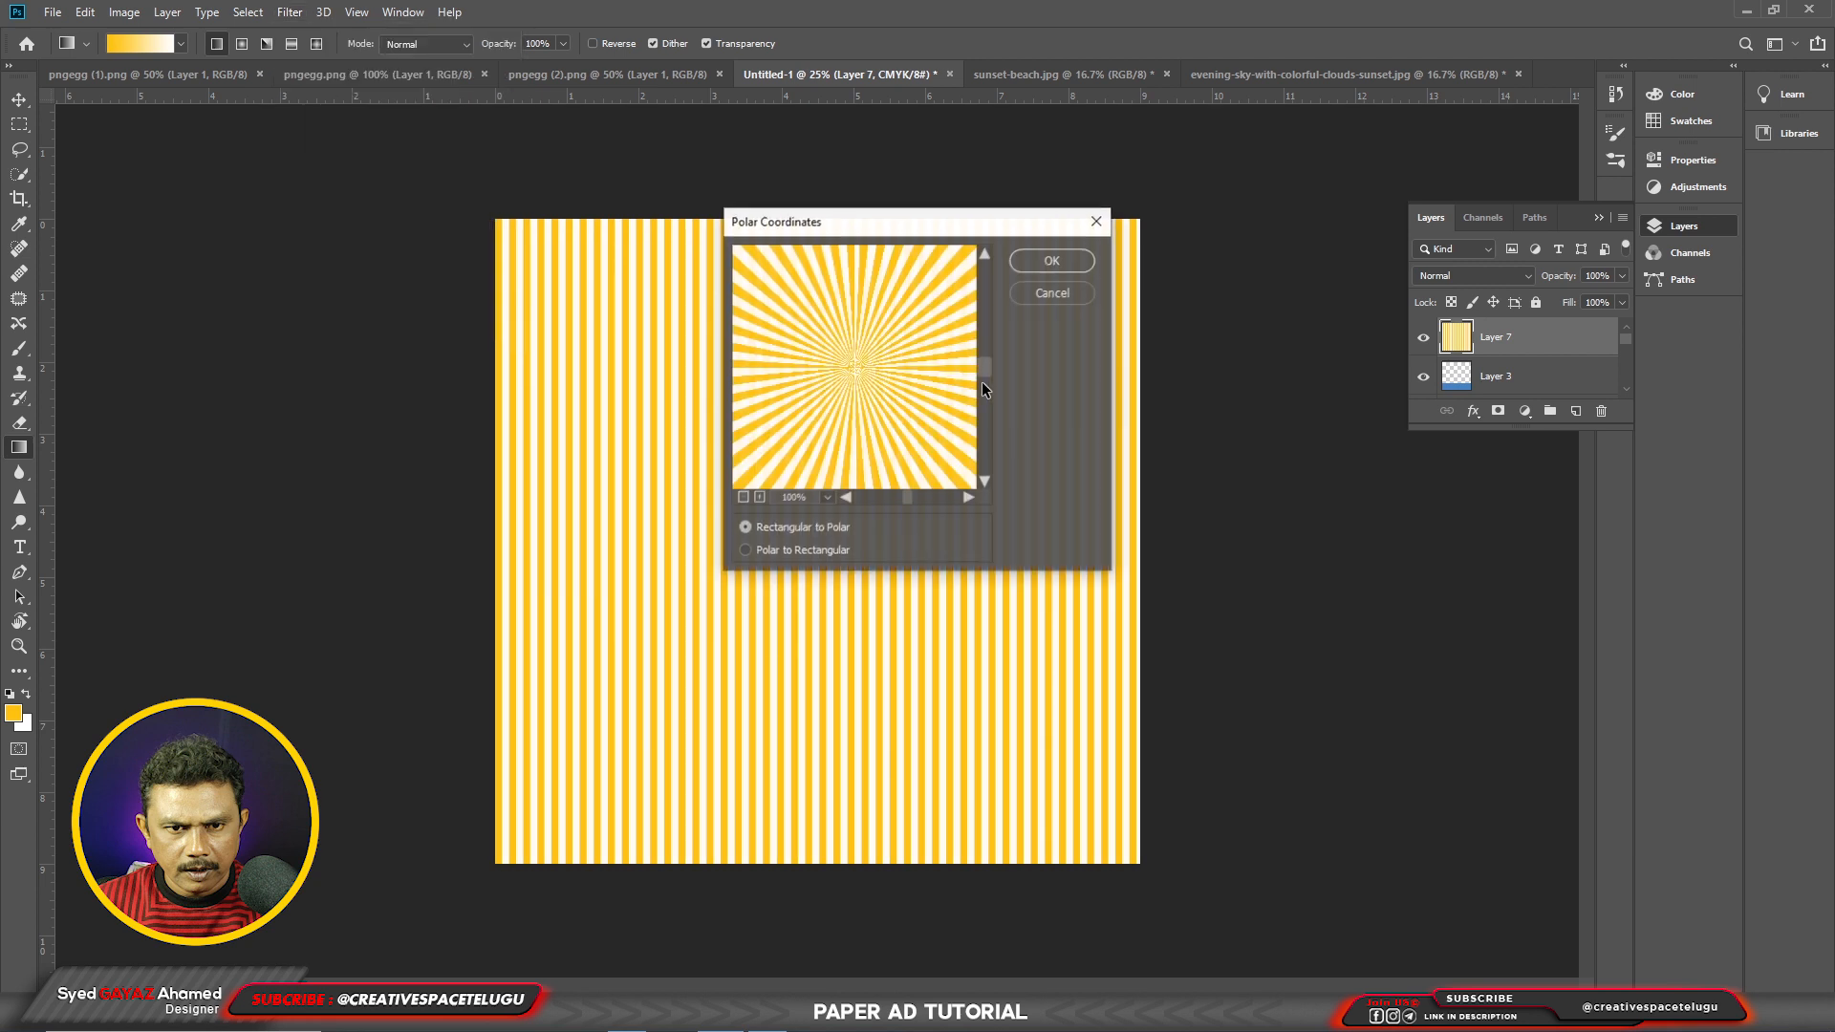
{"action": "left_click", "coordinate": [1052, 261]}
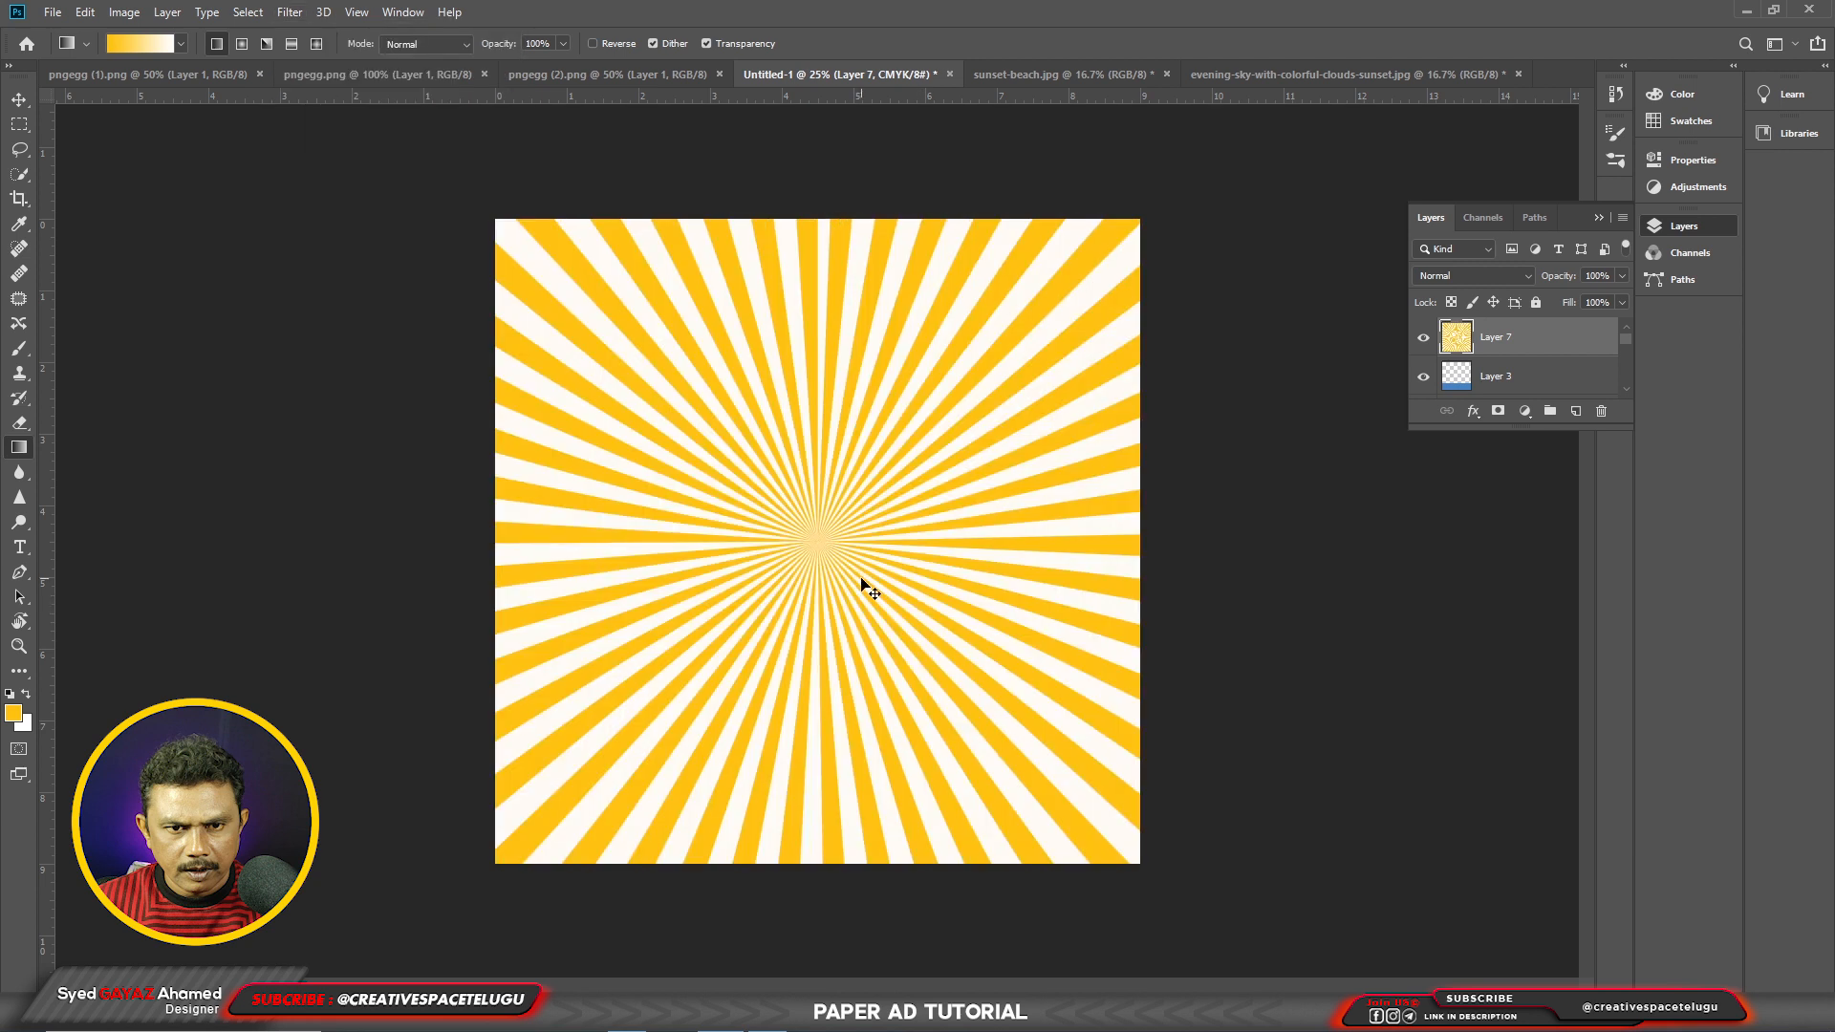
Step: Send the sunburst layer behind the deity and its glow, and set its blend mode to Multiply
{"action": "key", "text": "ctrl+bracketleft"}
{"action": "key", "text": "ctrl+bracketleft"}
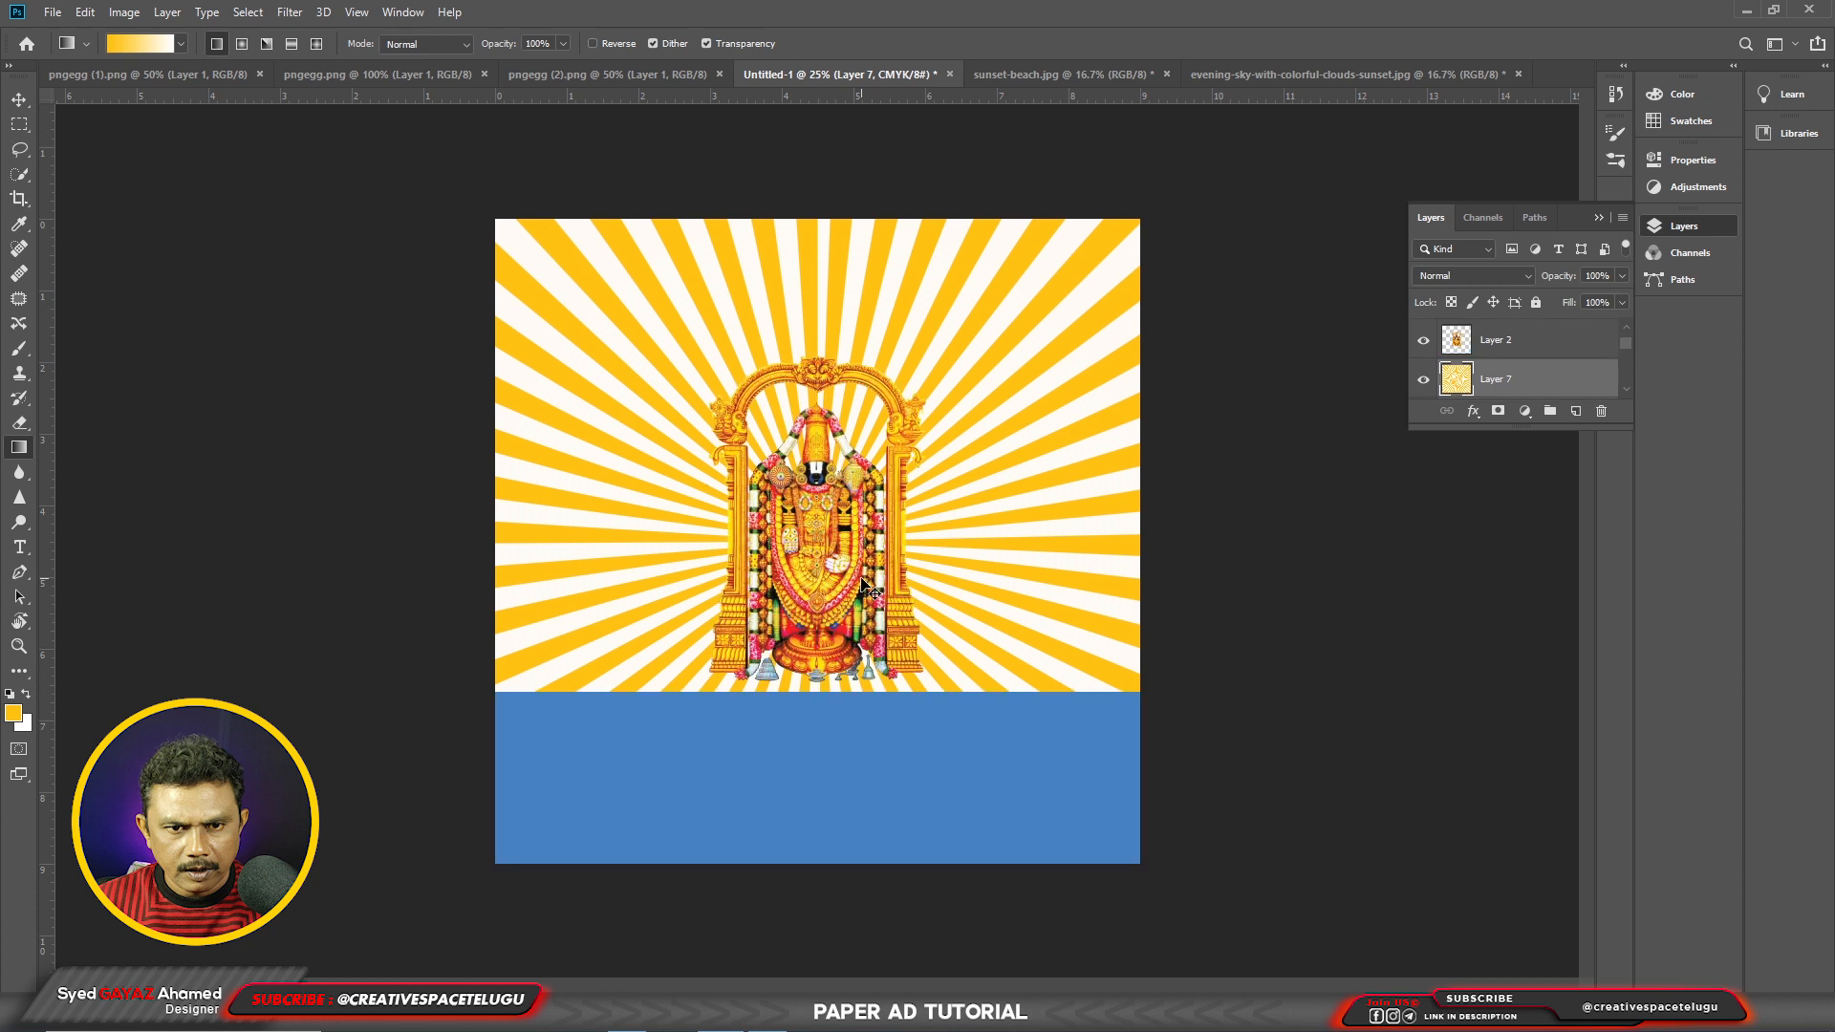
{"action": "key", "text": "ctrl+bracketleft"}
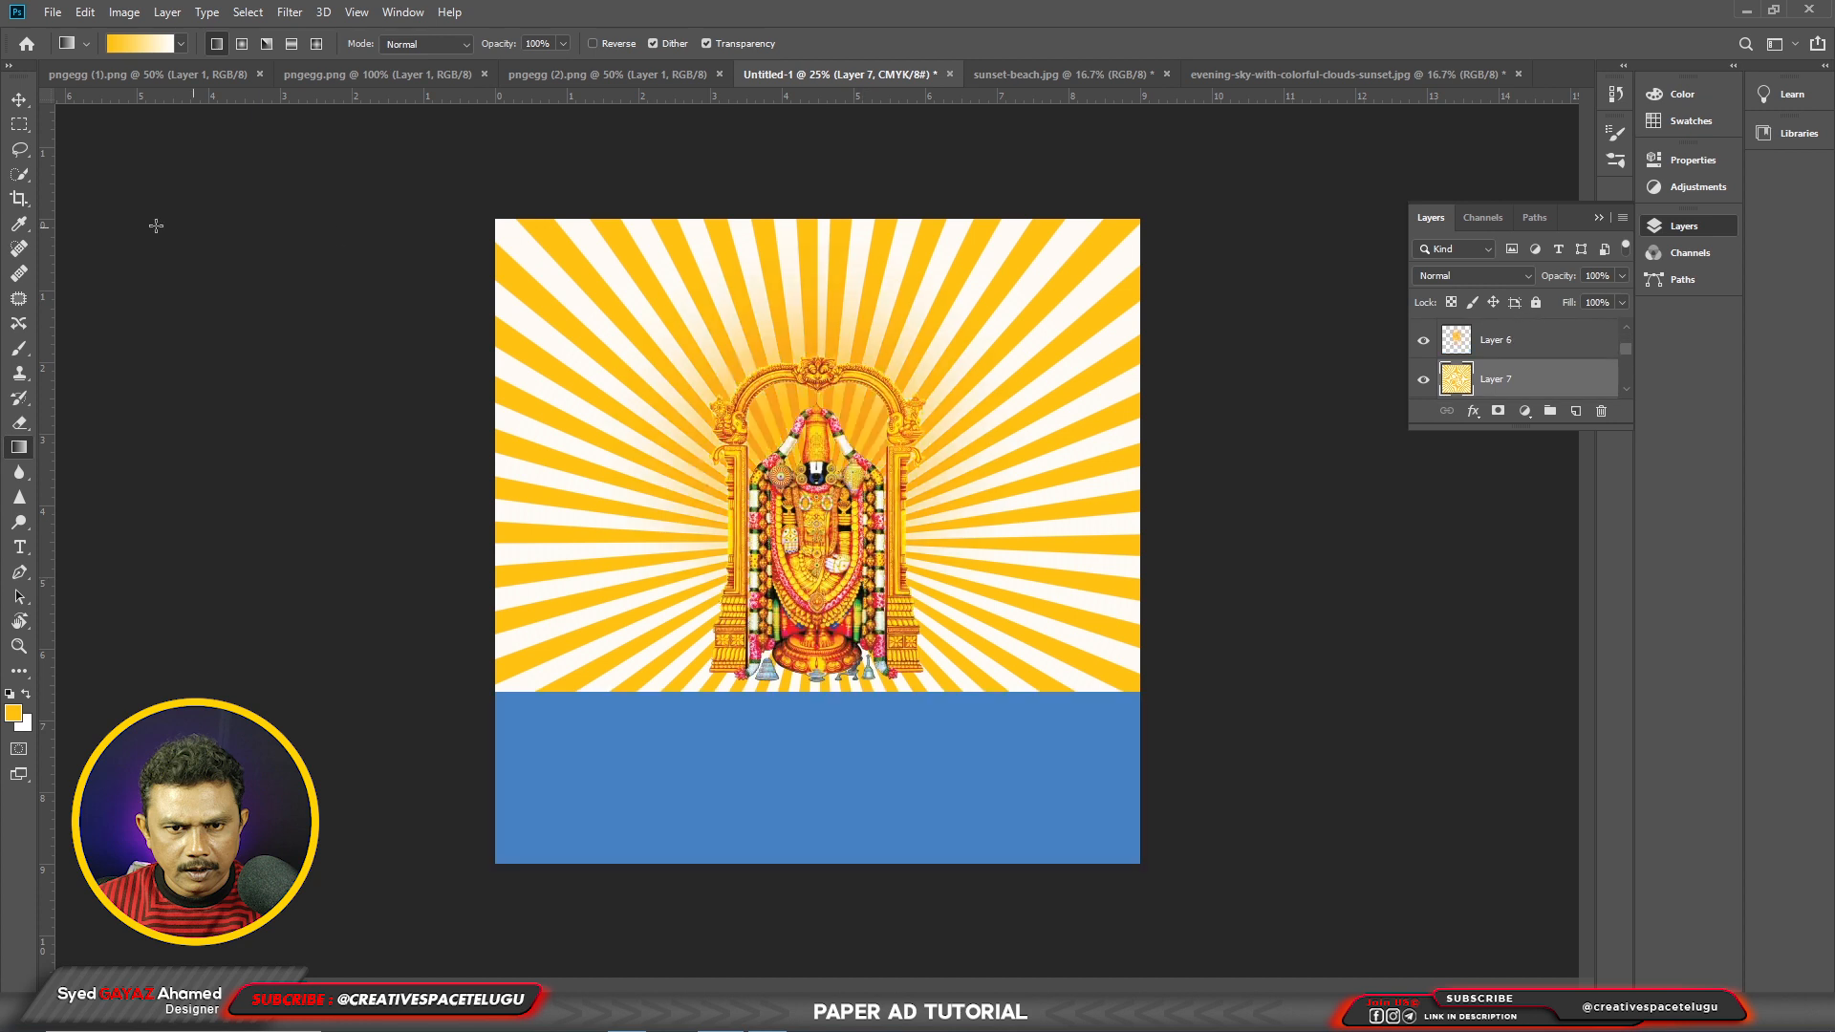
{"action": "left_click", "coordinate": [19, 100]}
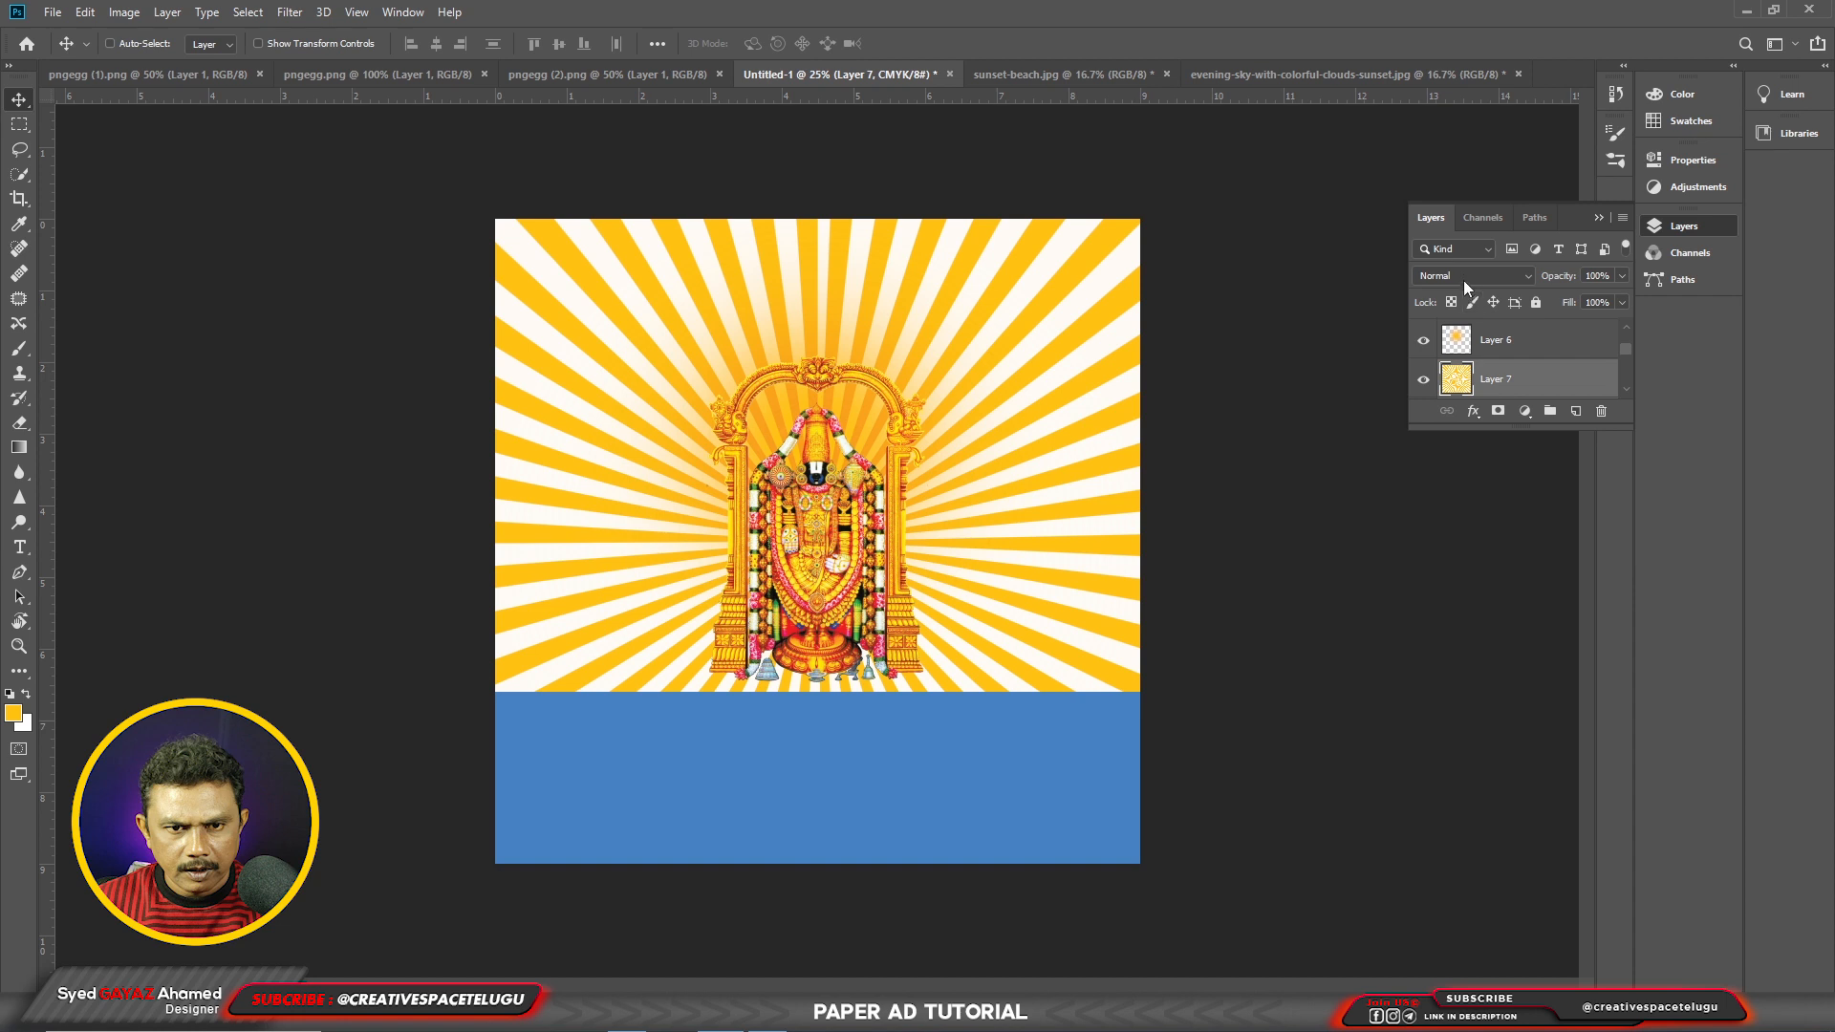
{"action": "left_click", "coordinate": [1465, 275]}
{"action": "left_click", "coordinate": [1463, 346]}
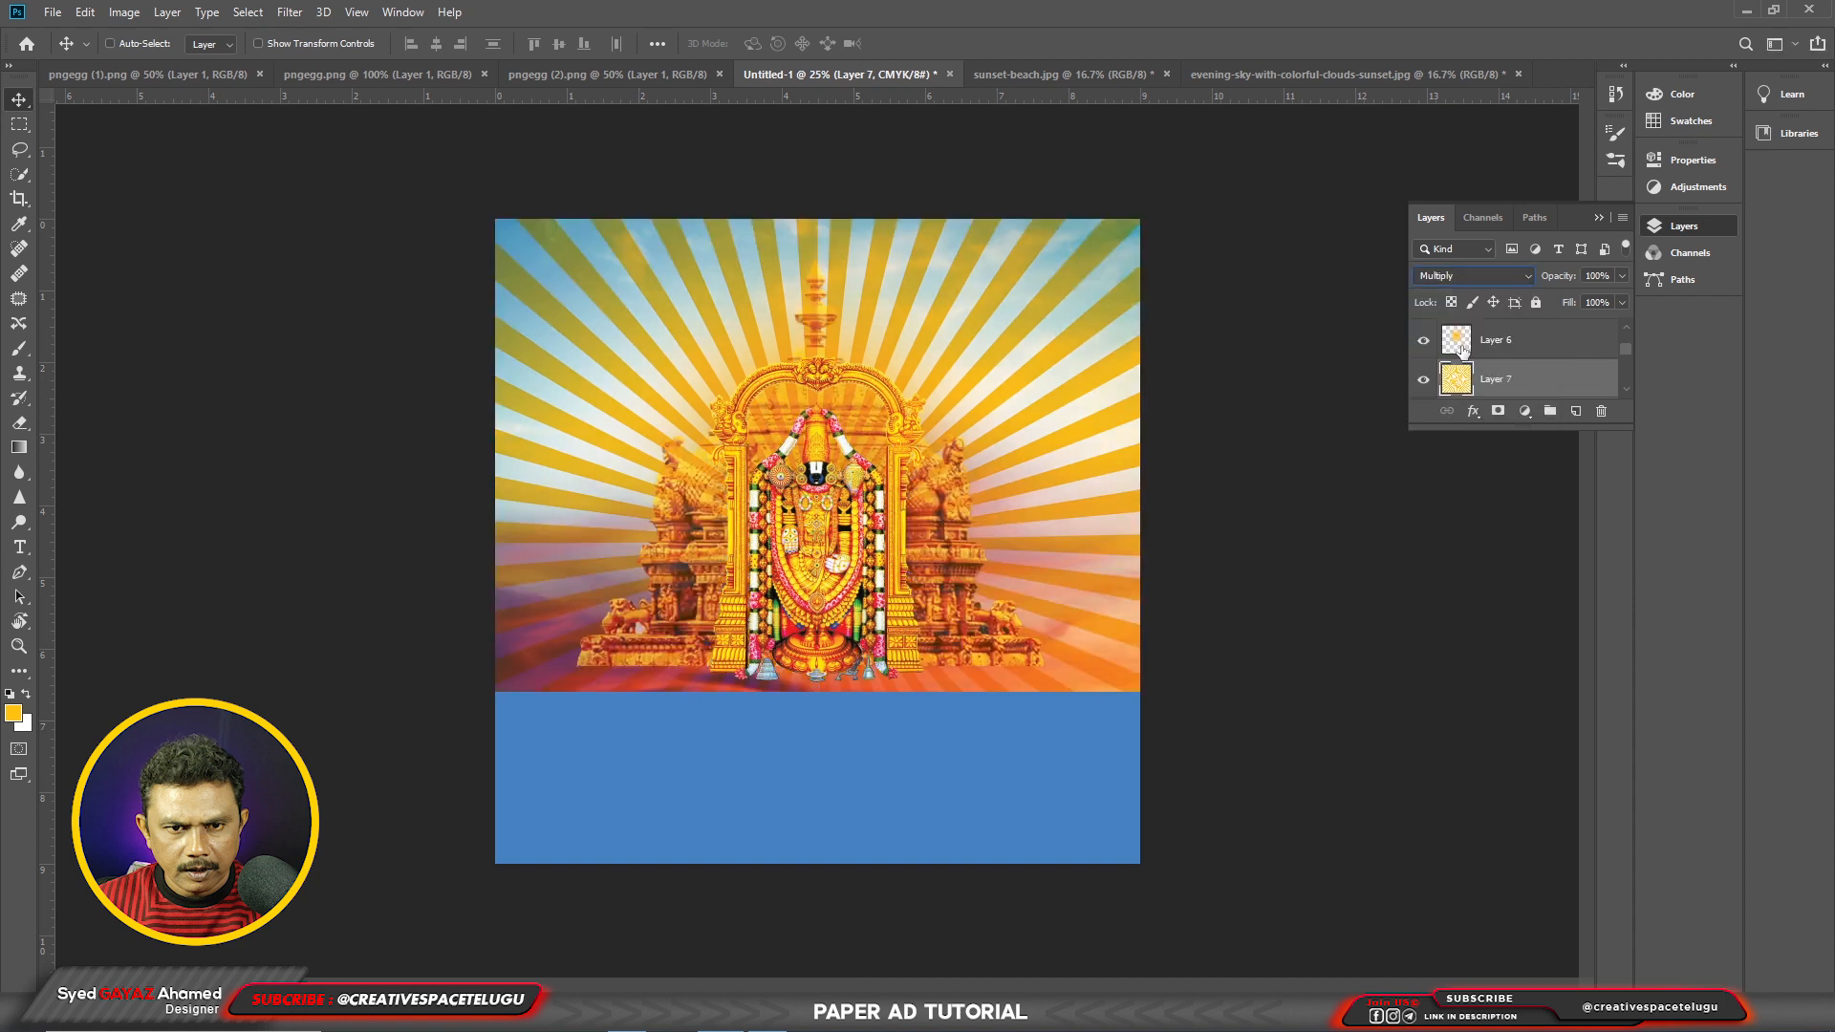
Step: Duplicate the sunburst layer behind the sky layers and hide the original
{"action": "key", "text": "ctrl+j"}
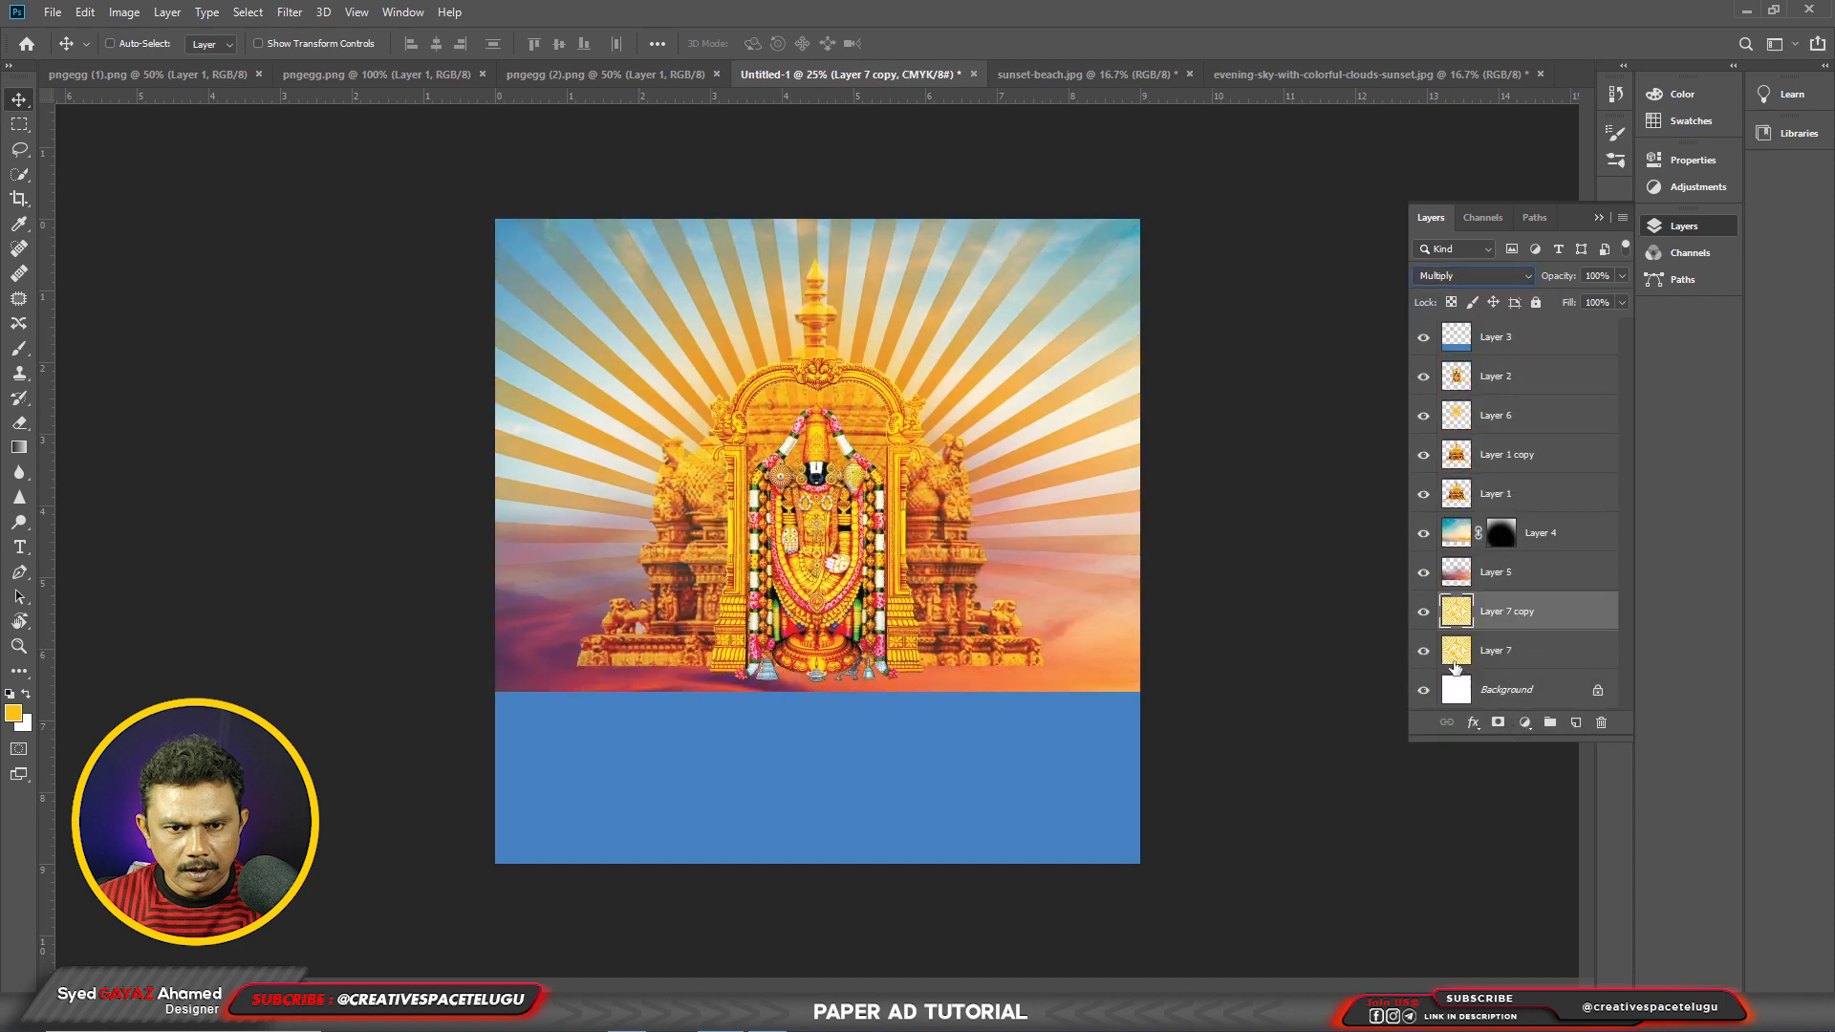
{"action": "left_click", "coordinate": [1424, 653]}
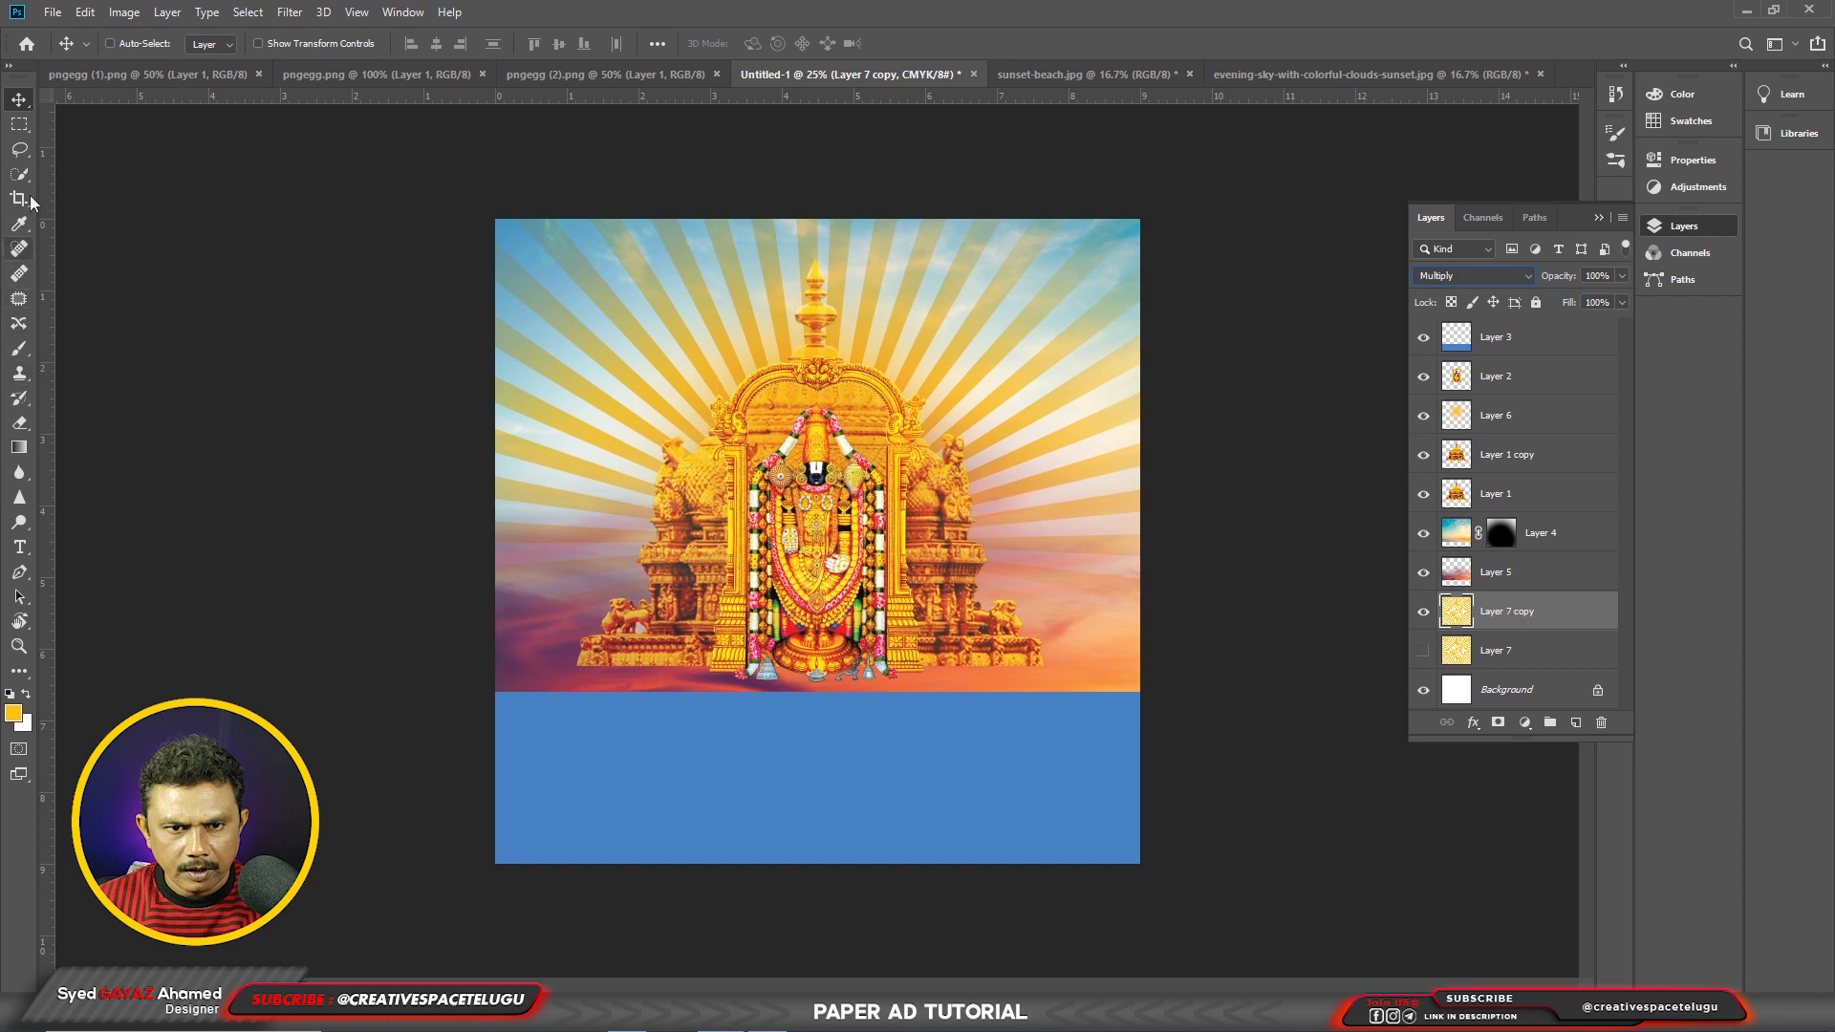
Step: Make a circular selection about three quarters of the canvas width and center it around the deity and temple
{"action": "right_click", "coordinate": [19, 125]}
{"action": "left_click", "coordinate": [95, 144]}
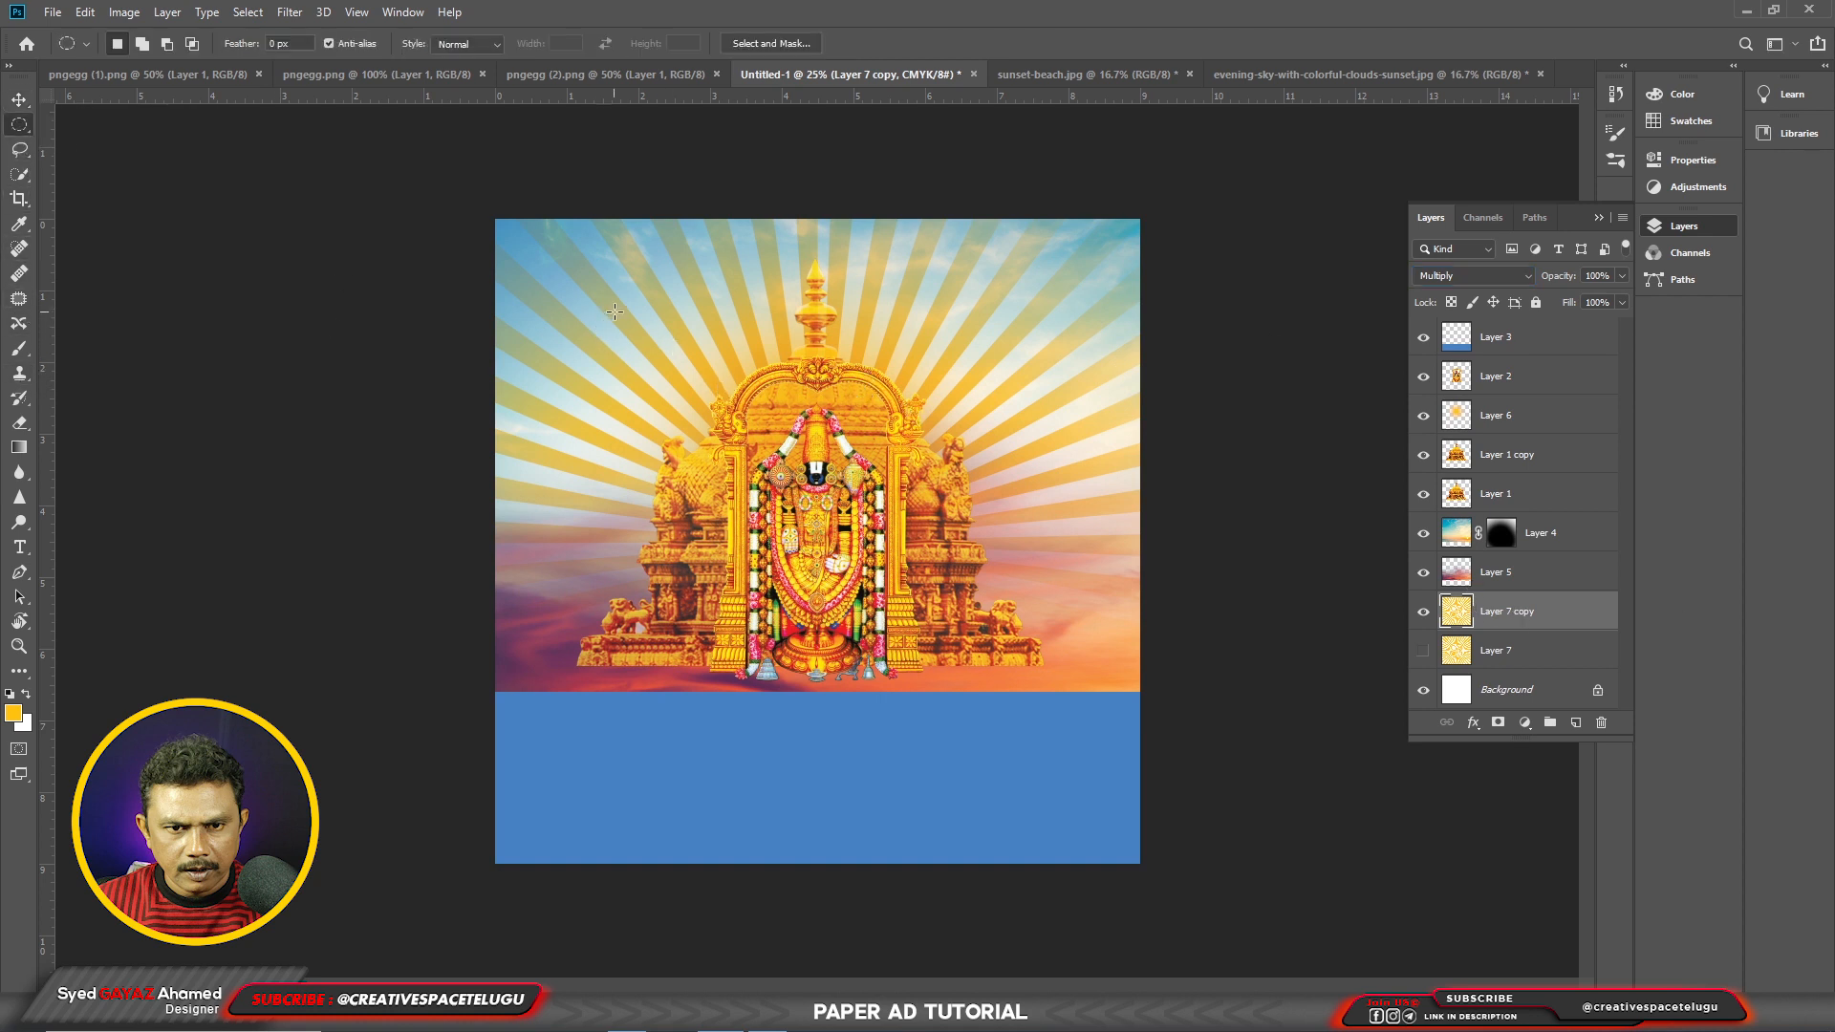
{"action": "left_click_drag", "start_coordinate": [614, 311], "coordinate": [1096, 780]}
{"action": "right_click", "coordinate": [841, 526]}
{"action": "left_click", "coordinate": [908, 734]}
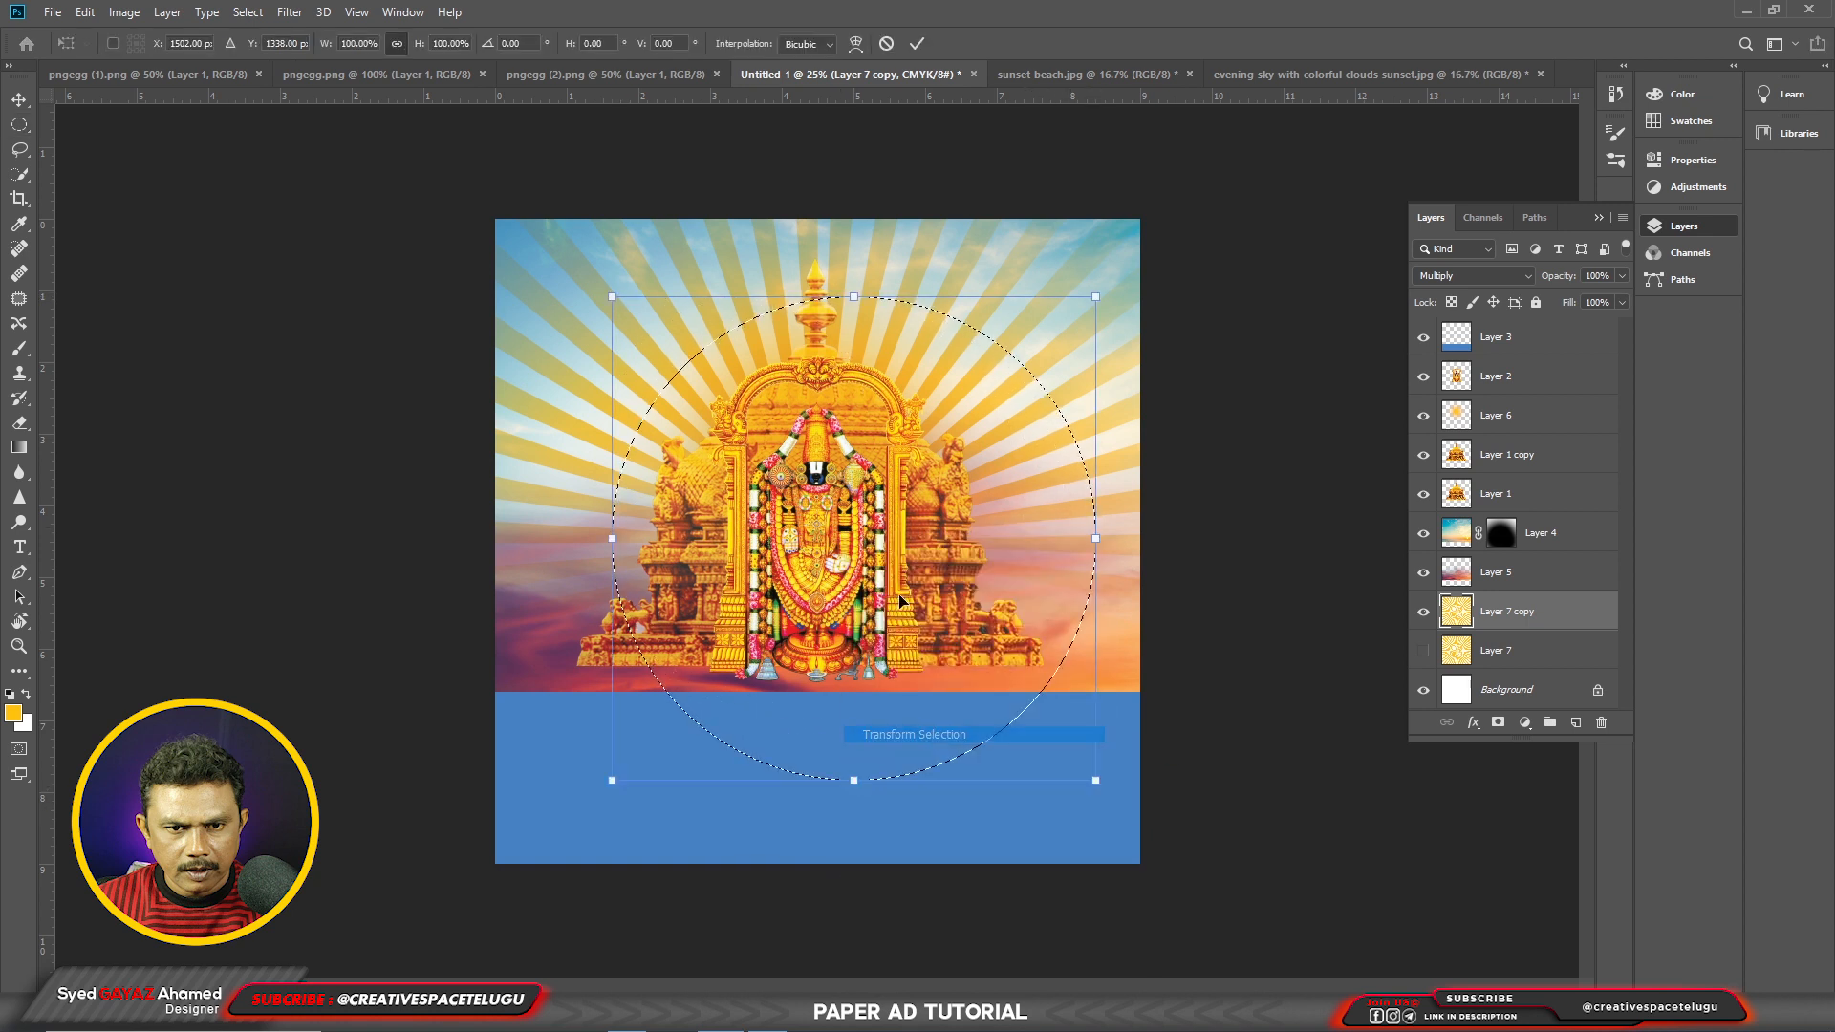
{"action": "left_click_drag", "start_coordinate": [932, 540], "coordinate": [893, 531]}
{"action": "key", "text": "Left"}
{"action": "key", "text": "Left"}
{"action": "key", "text": "Up"}
{"action": "key", "text": "Up"}
{"action": "key", "text": "Up"}
{"action": "key", "text": "Up"}
{"action": "key", "text": "Up"}
{"action": "key", "text": "Up"}
{"action": "key", "text": "Up"}
{"action": "key", "text": "Up"}
{"action": "key", "text": "Up"}
{"action": "key", "text": "Up"}
{"action": "key", "text": "Up"}
{"action": "key", "text": "Up"}
{"action": "key", "text": "Up"}
{"action": "key", "text": "Up"}
{"action": "key", "text": "Up"}
{"action": "key", "text": "Up"}
{"action": "key", "text": "Up"}
{"action": "key", "text": "Up"}
{"action": "key", "text": "Up"}
{"action": "key", "text": "Up"}
{"action": "key", "text": "Return"}
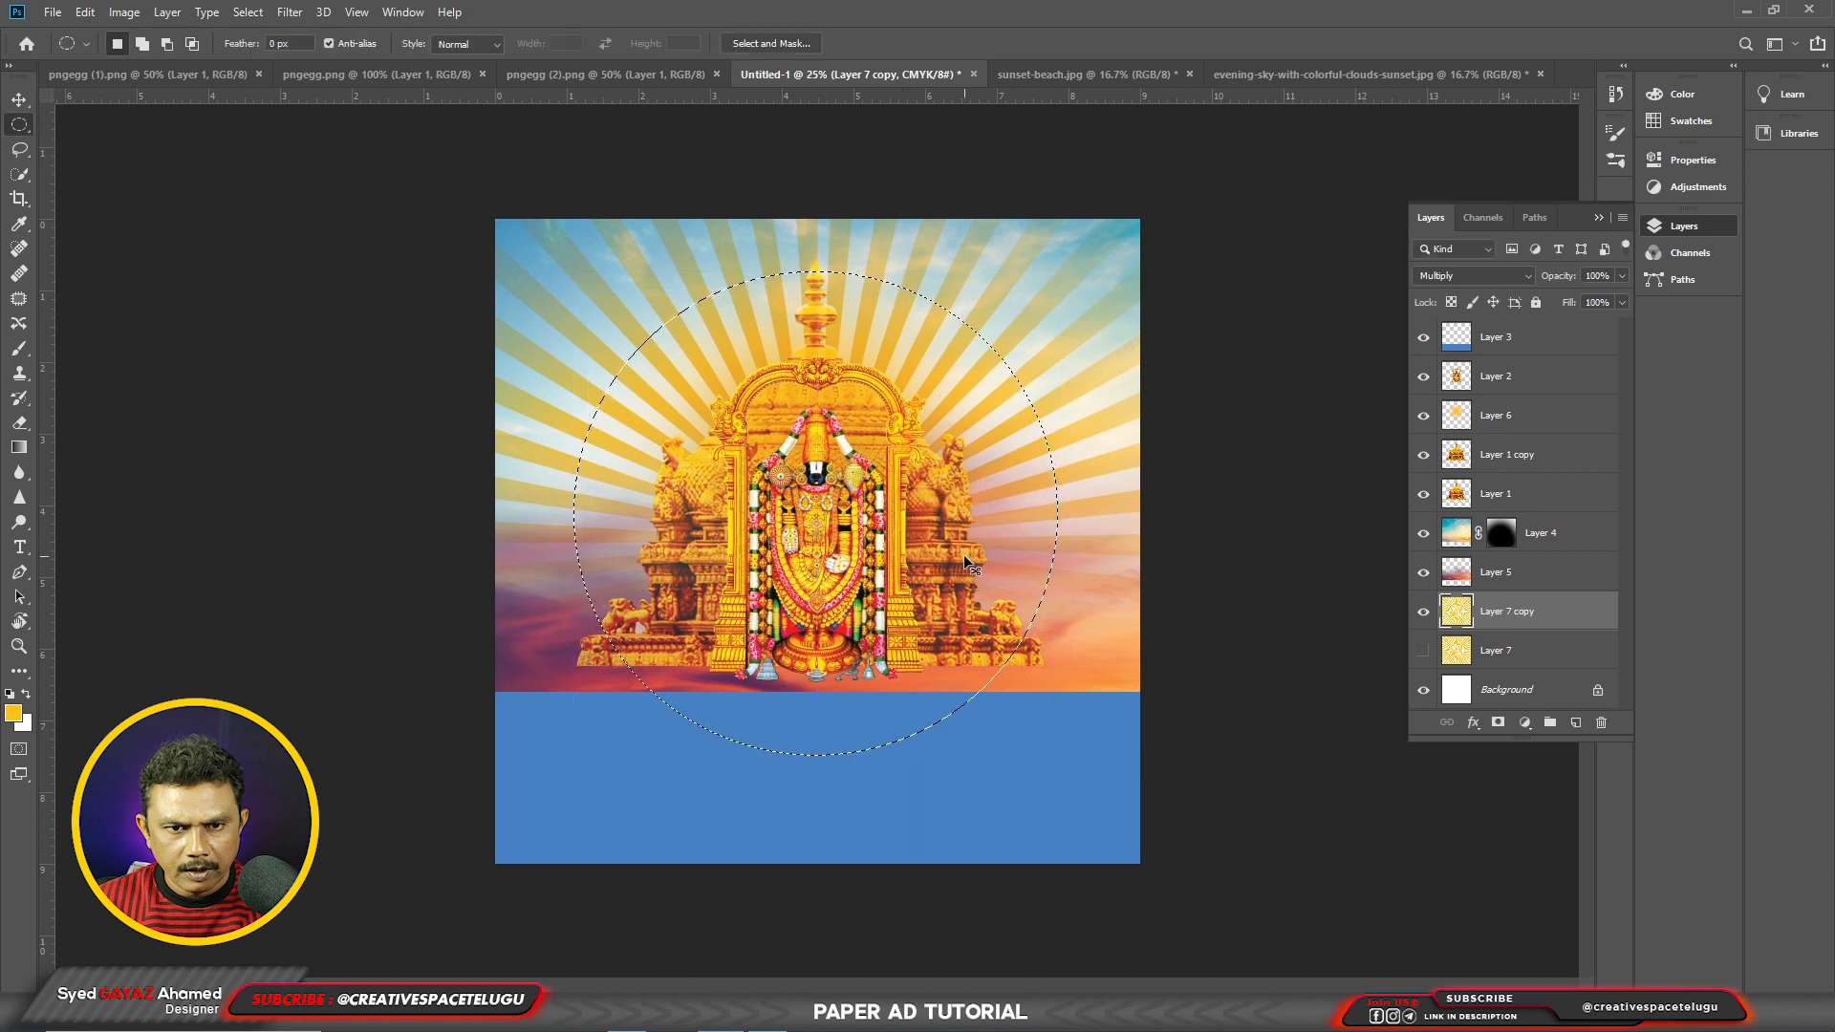
Step: Invert the selection, feather it by 150 pixels and erase the sunburst copy's outer rays, leaving nothing selected
{"action": "key", "text": "shift+ctrl+i"}
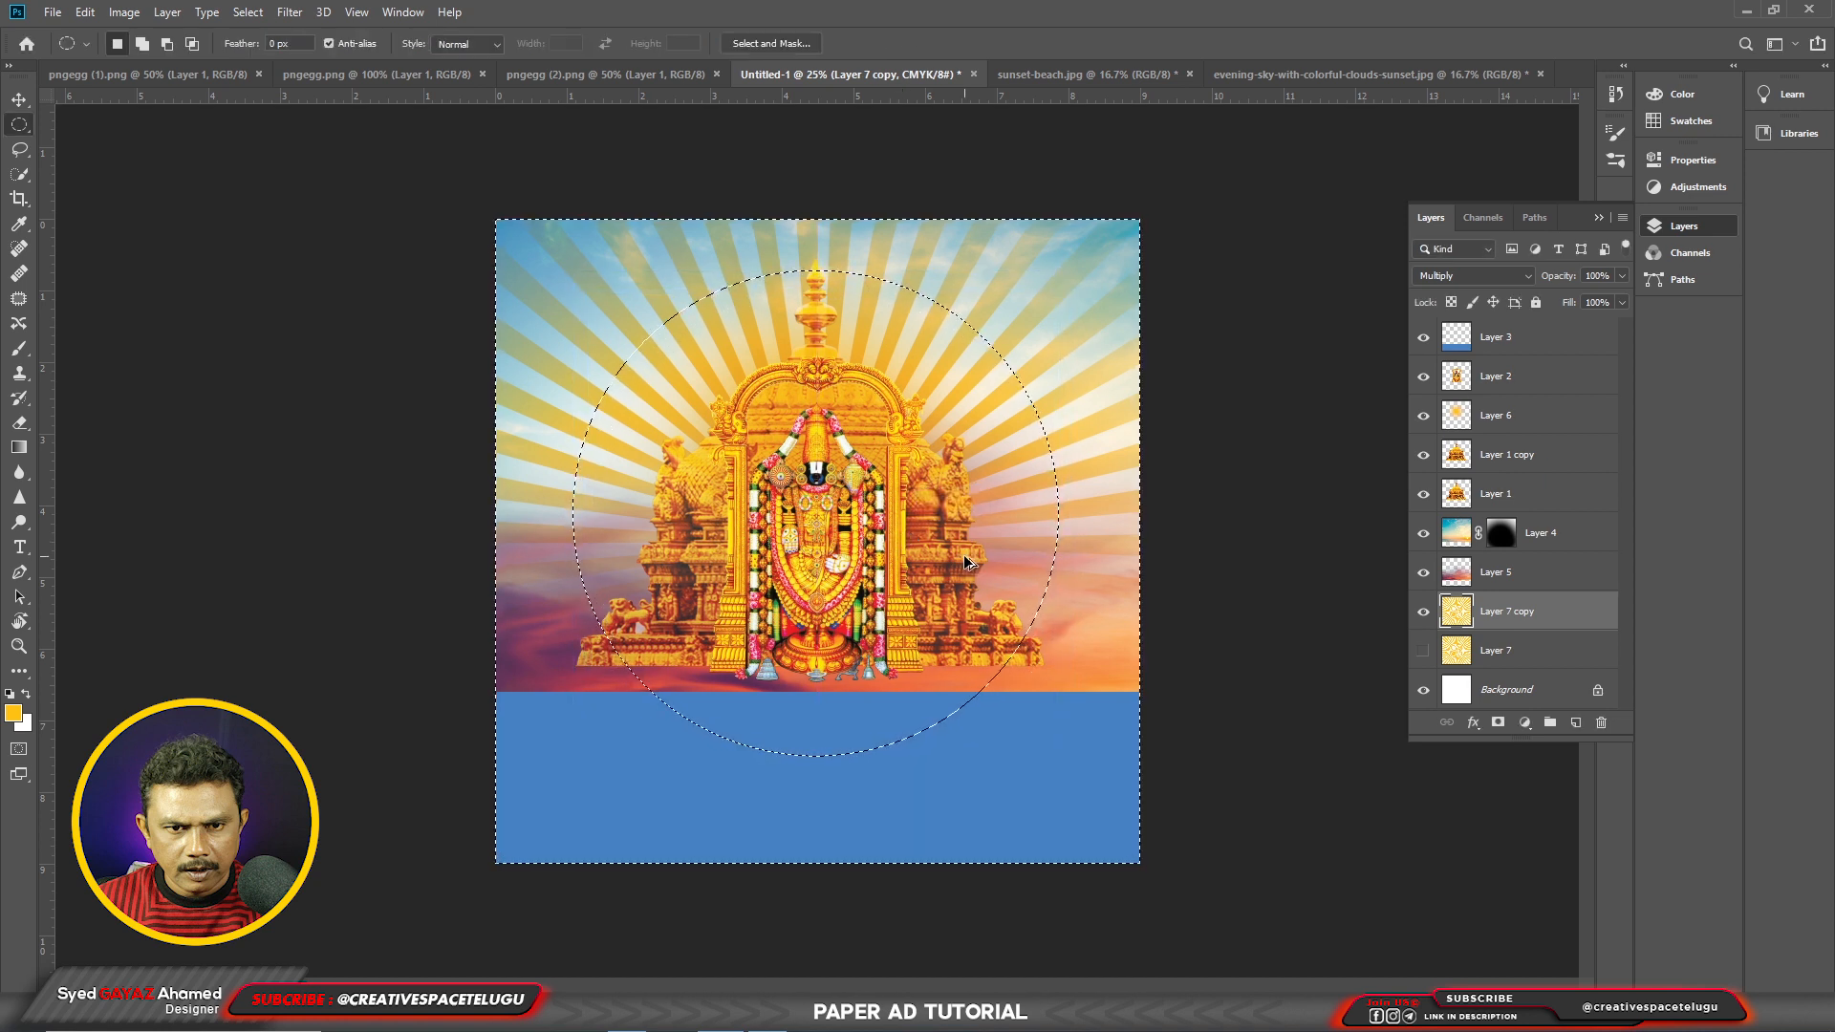
{"action": "left_click", "coordinate": [248, 11]}
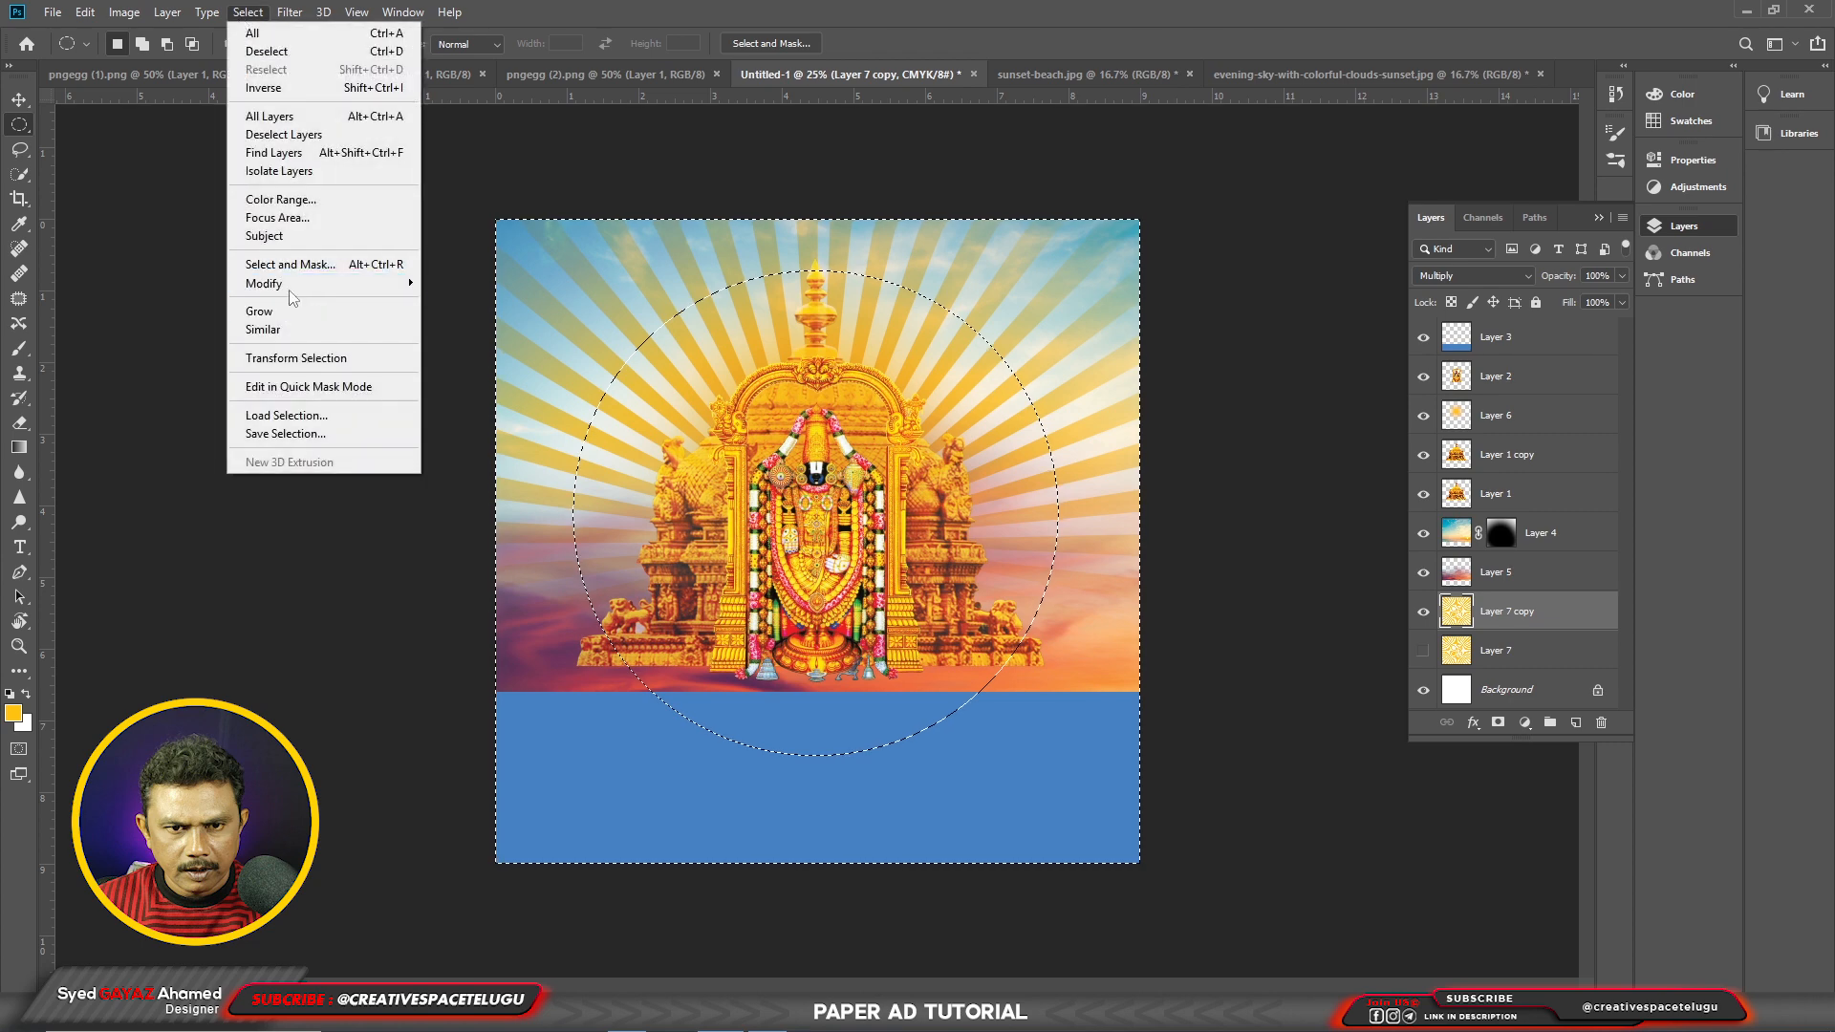
{"action": "mouse_move", "coordinate": [287, 284]}
{"action": "left_click", "coordinate": [495, 357]}
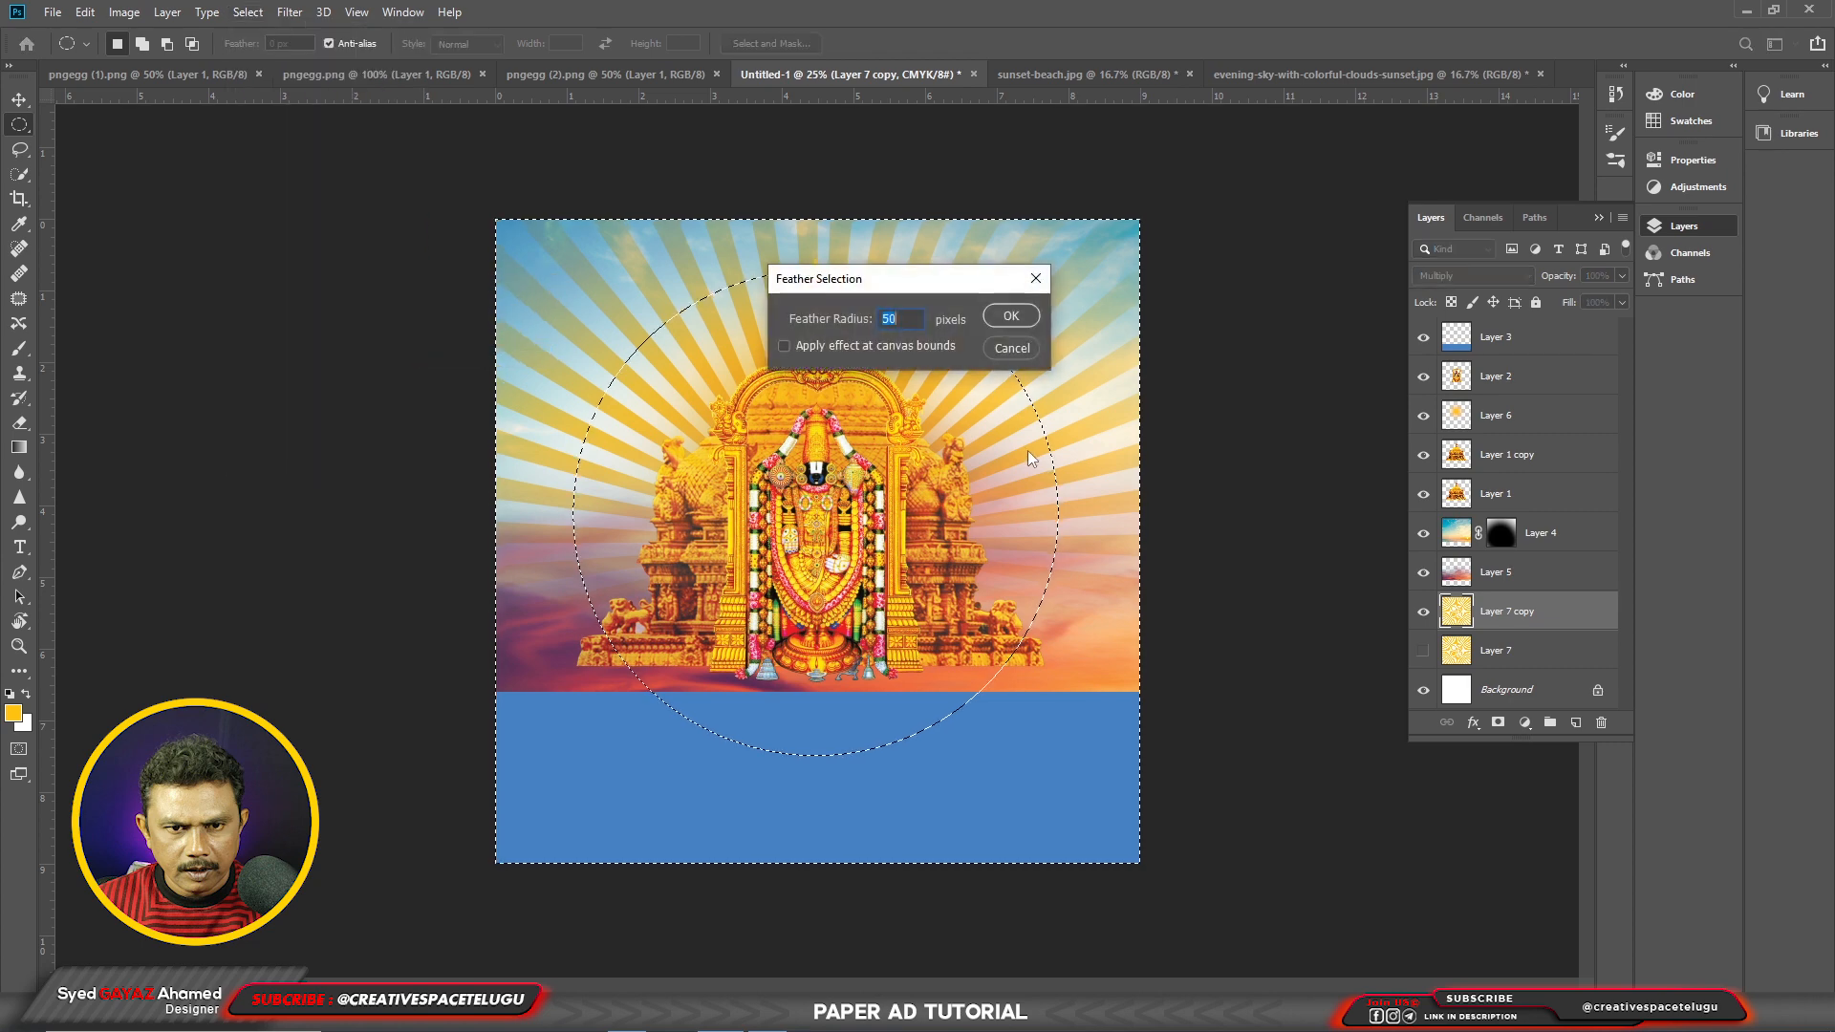
{"action": "type", "text": "150"}
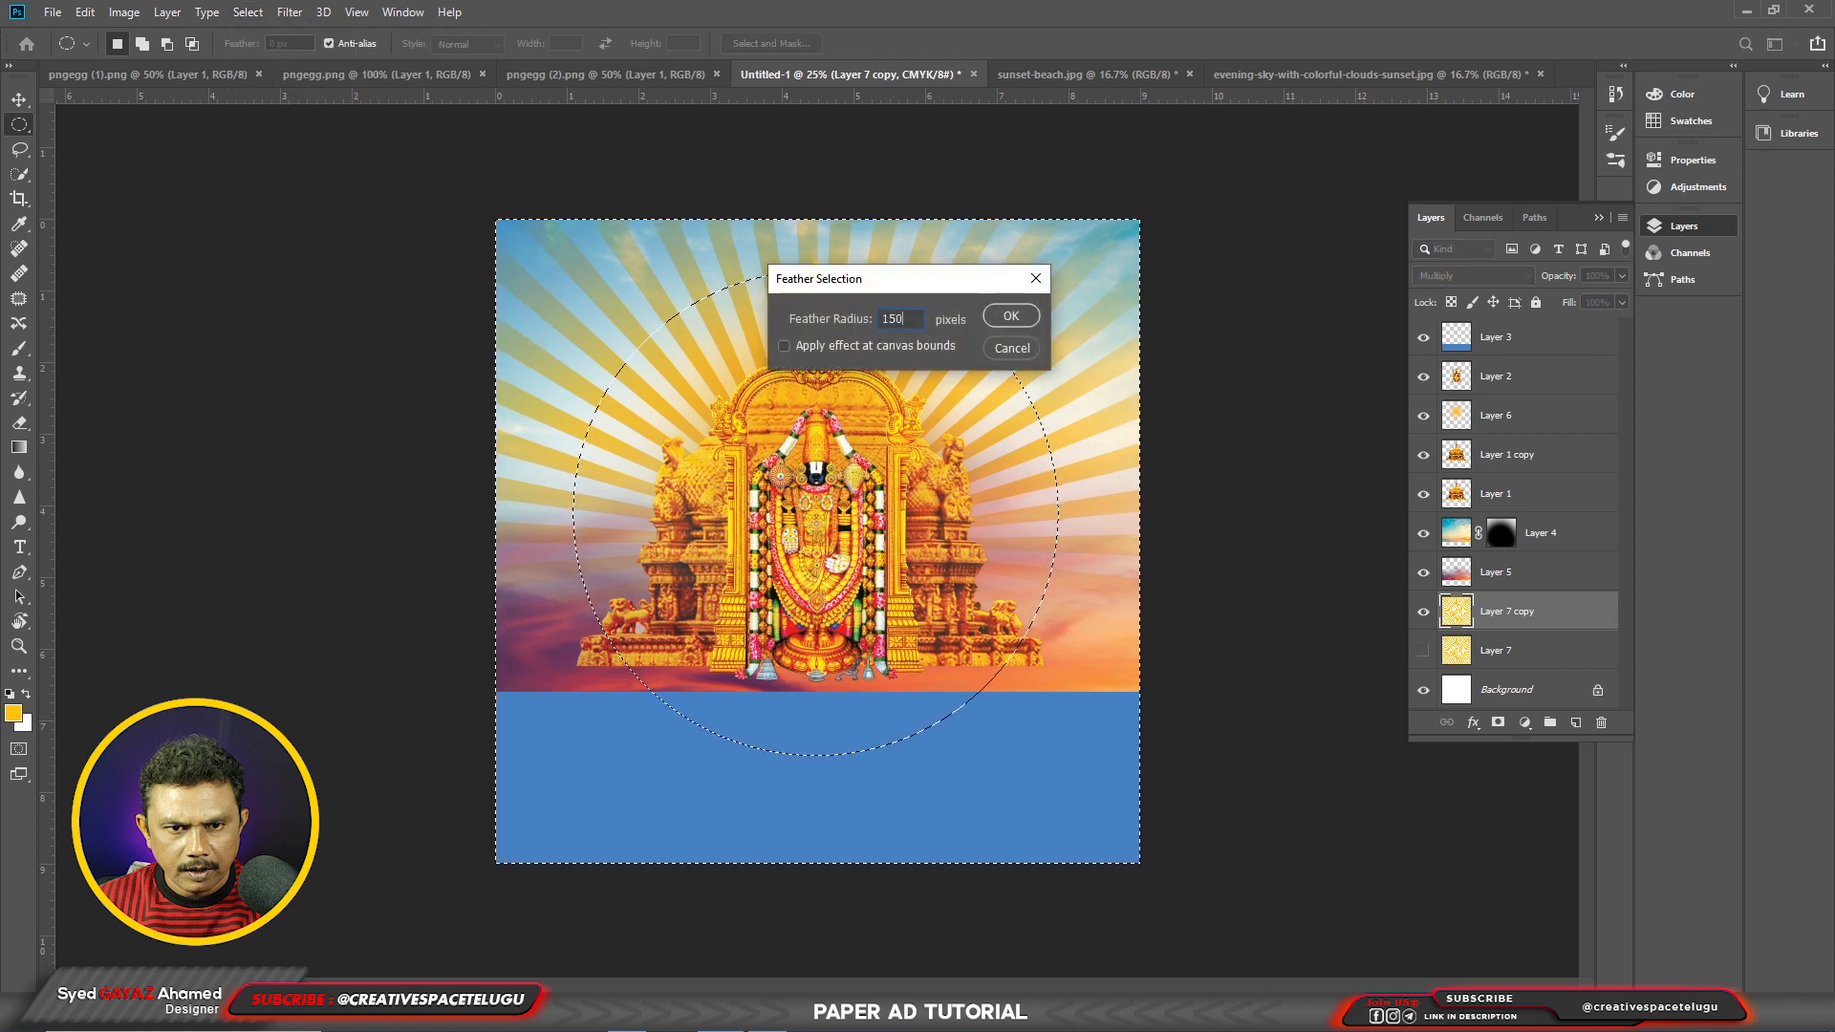
{"action": "key", "text": "Return"}
{"action": "key", "text": "Delete"}
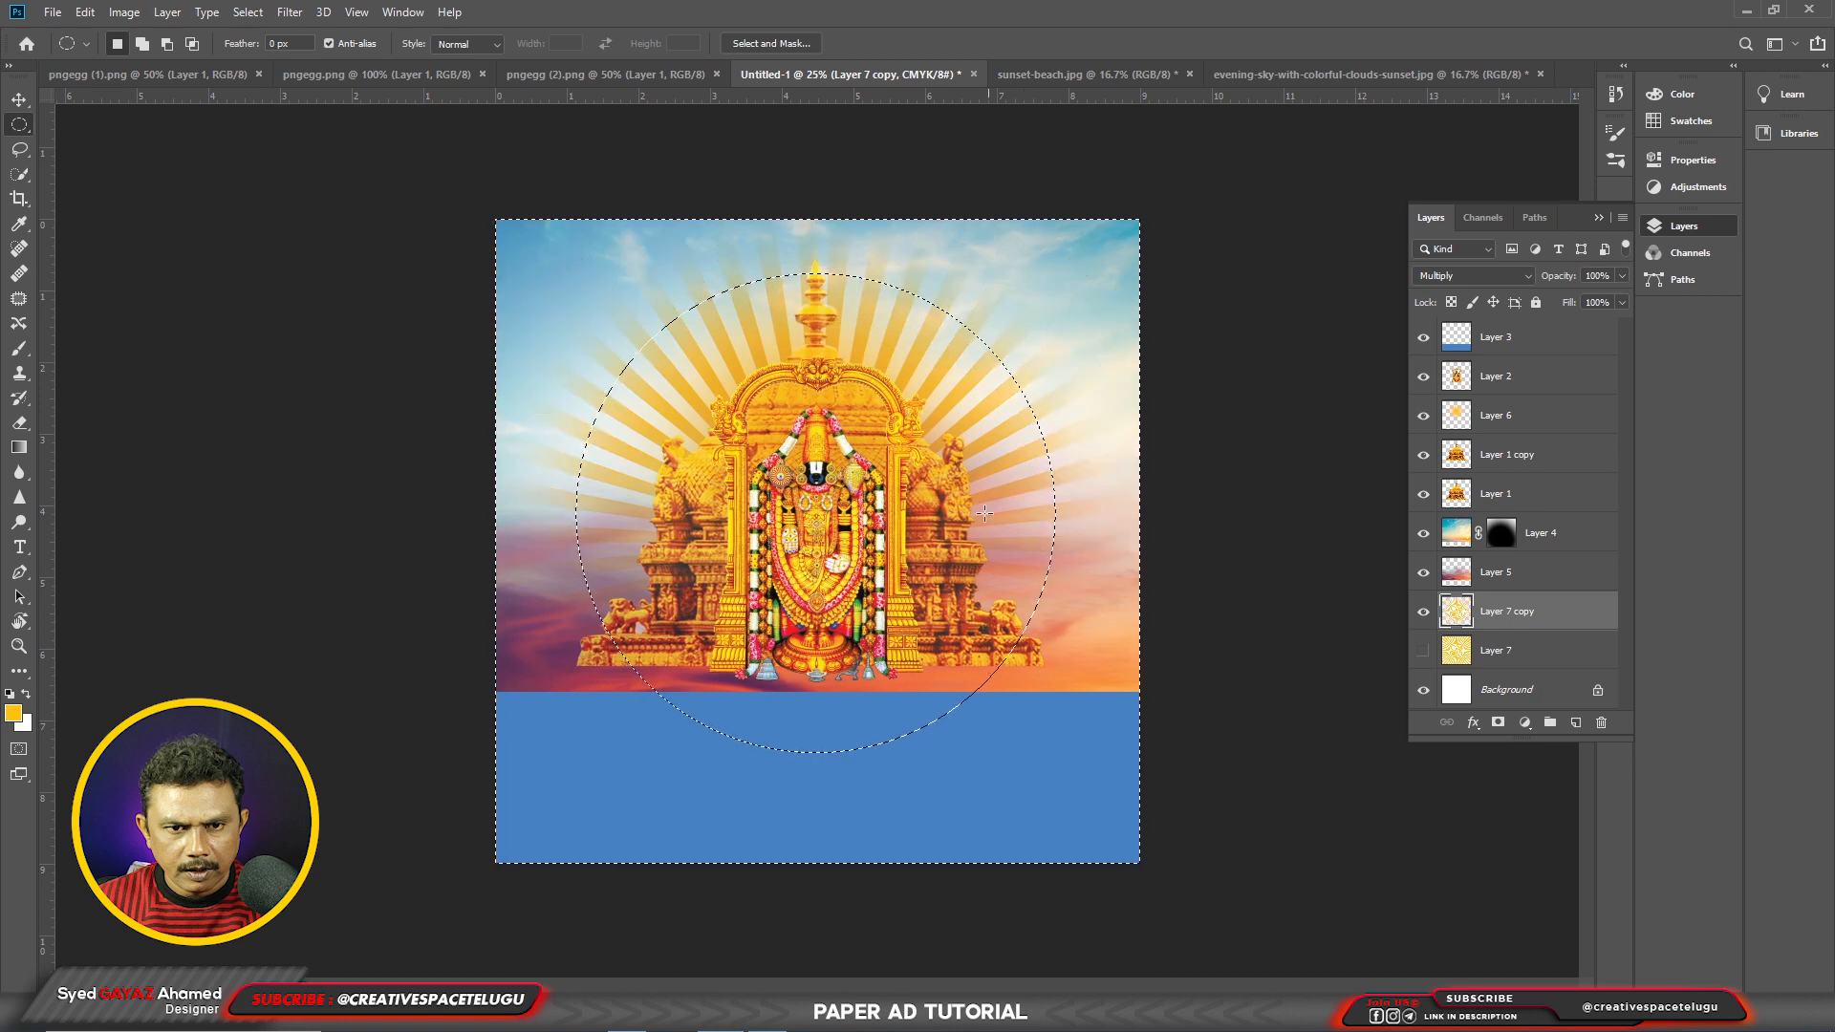
{"action": "key", "text": "ctrl+d"}
{"action": "key", "text": "v"}
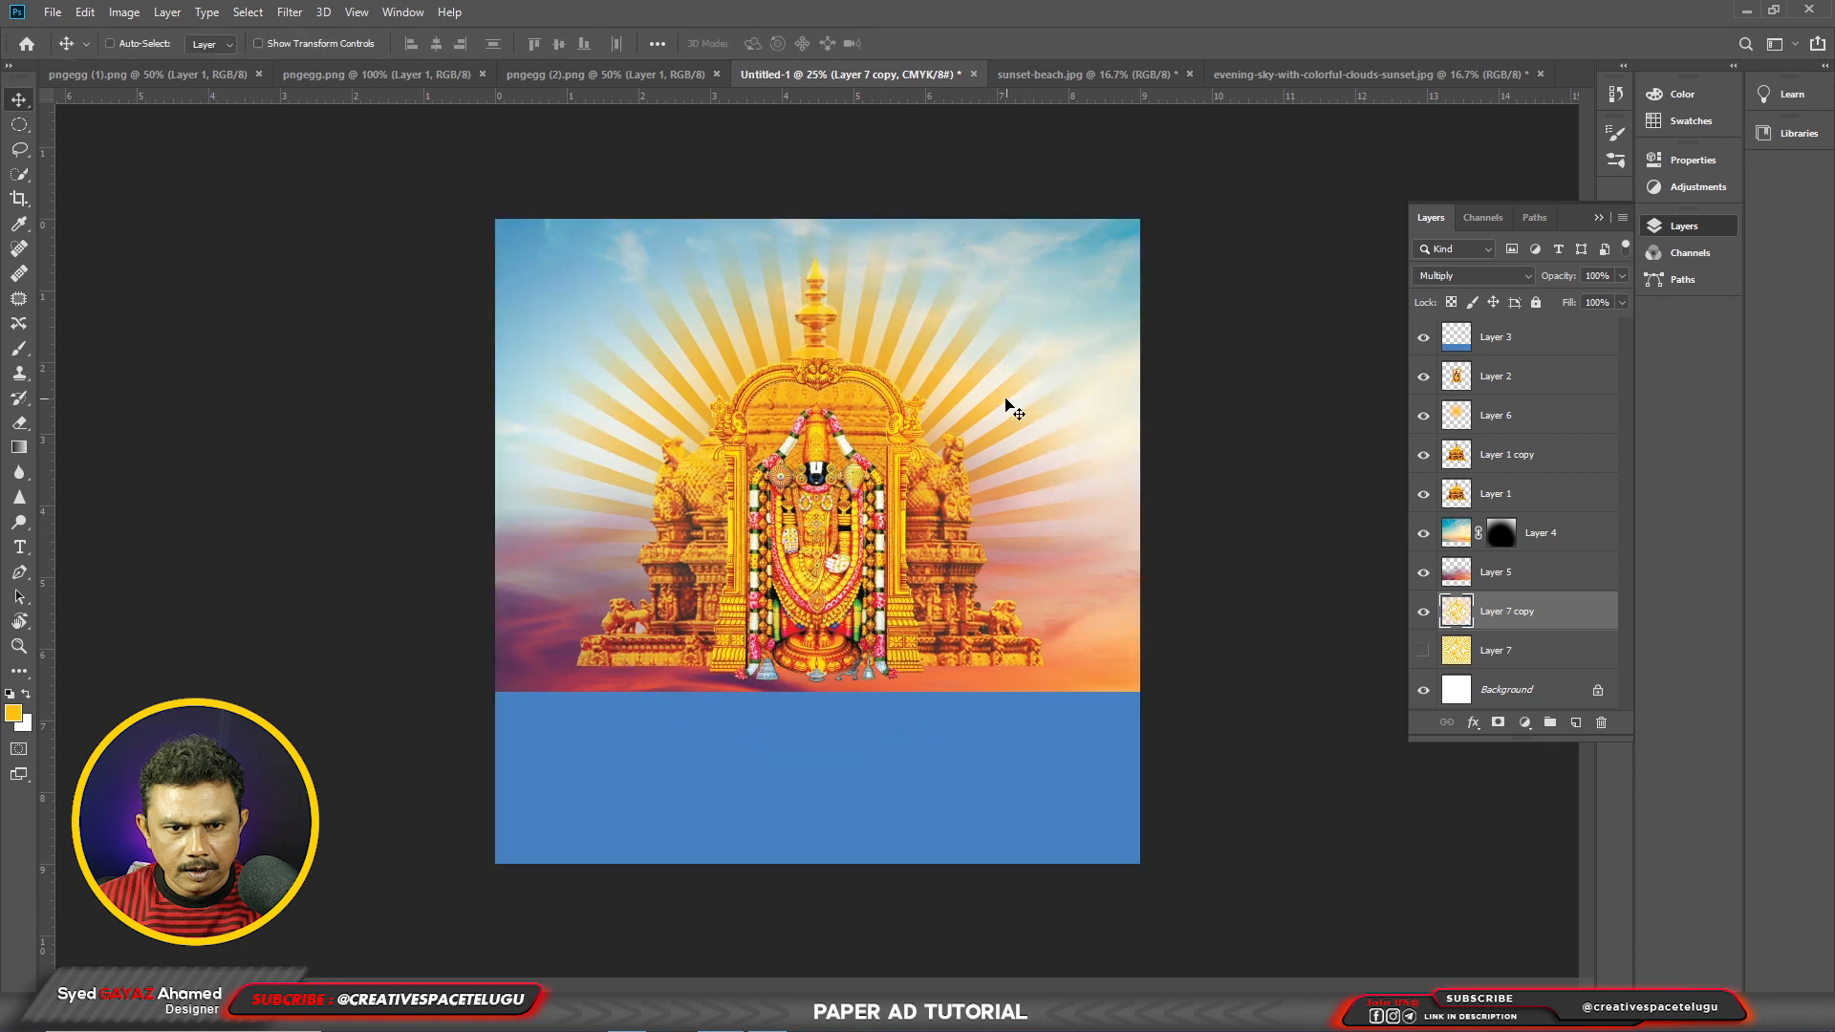
Step: Send the sunburst copy below the hidden original and place the glow layer directly behind the temple layers
{"action": "left_click_drag", "start_coordinate": [1003, 397], "coordinate": [1018, 436]}
{"action": "key", "text": "ctrl+bracketleft"}
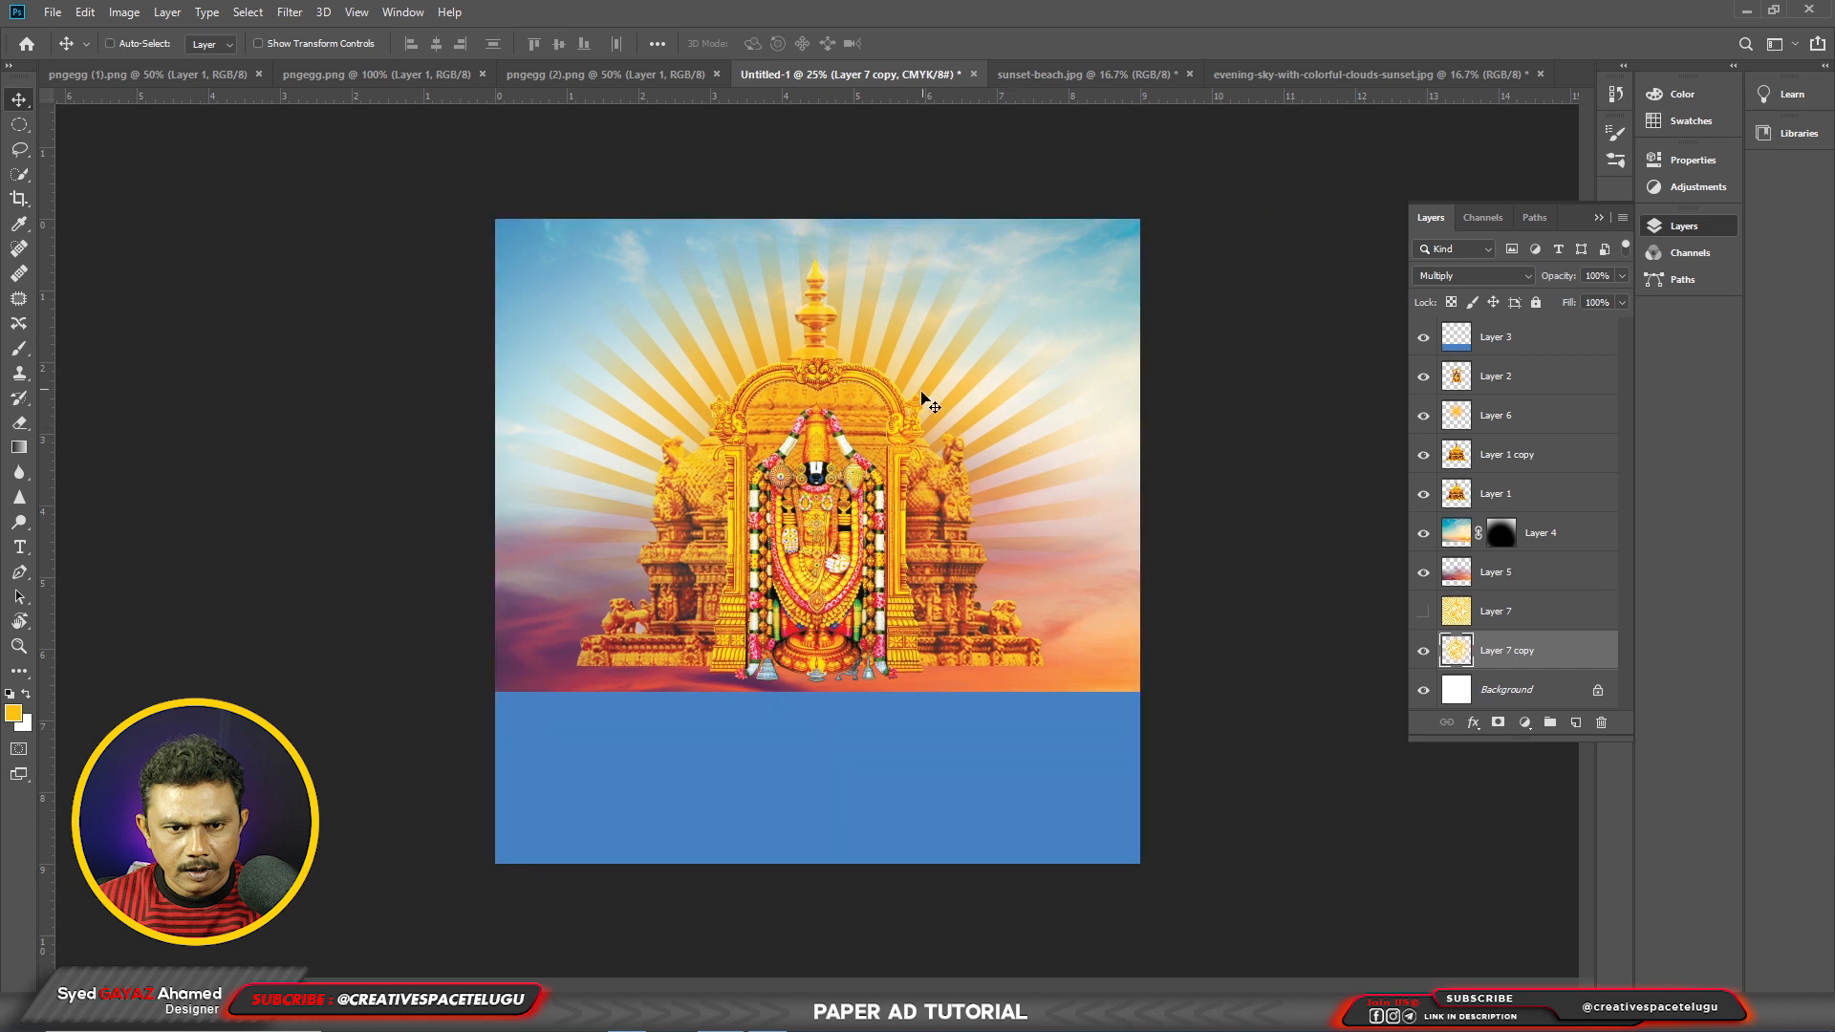
{"action": "right_click", "coordinate": [861, 432]}
{"action": "left_click", "coordinate": [910, 423]}
{"action": "key", "text": "ctrl+bracketleft"}
{"action": "key", "text": "ctrl+bracketleft"}
{"action": "key", "text": "ctrl+bracketleft"}
{"action": "key", "text": "ctrl+bracketright"}
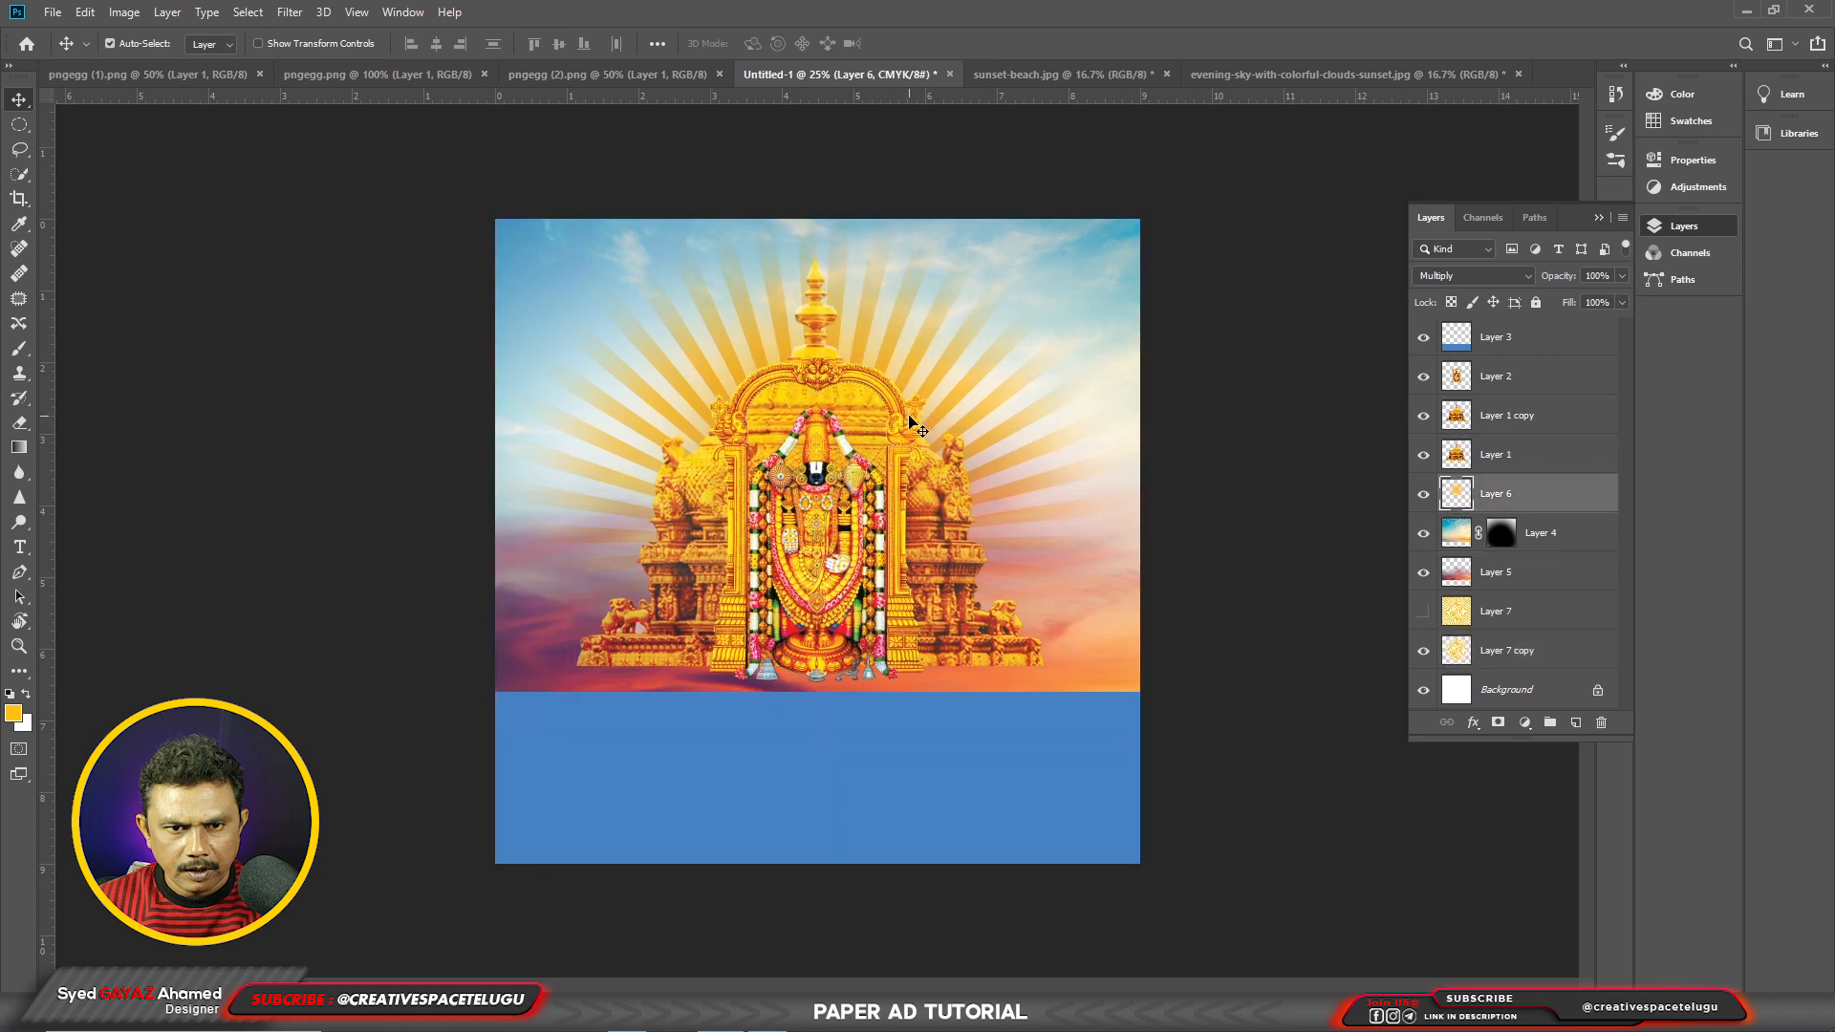
Step: Enlarge the glow behind the temple proportionally to about 113%
{"action": "key", "text": "ctrl+t"}
{"action": "left_click_drag", "start_coordinate": [1052, 197], "coordinate": [1104, 187]}
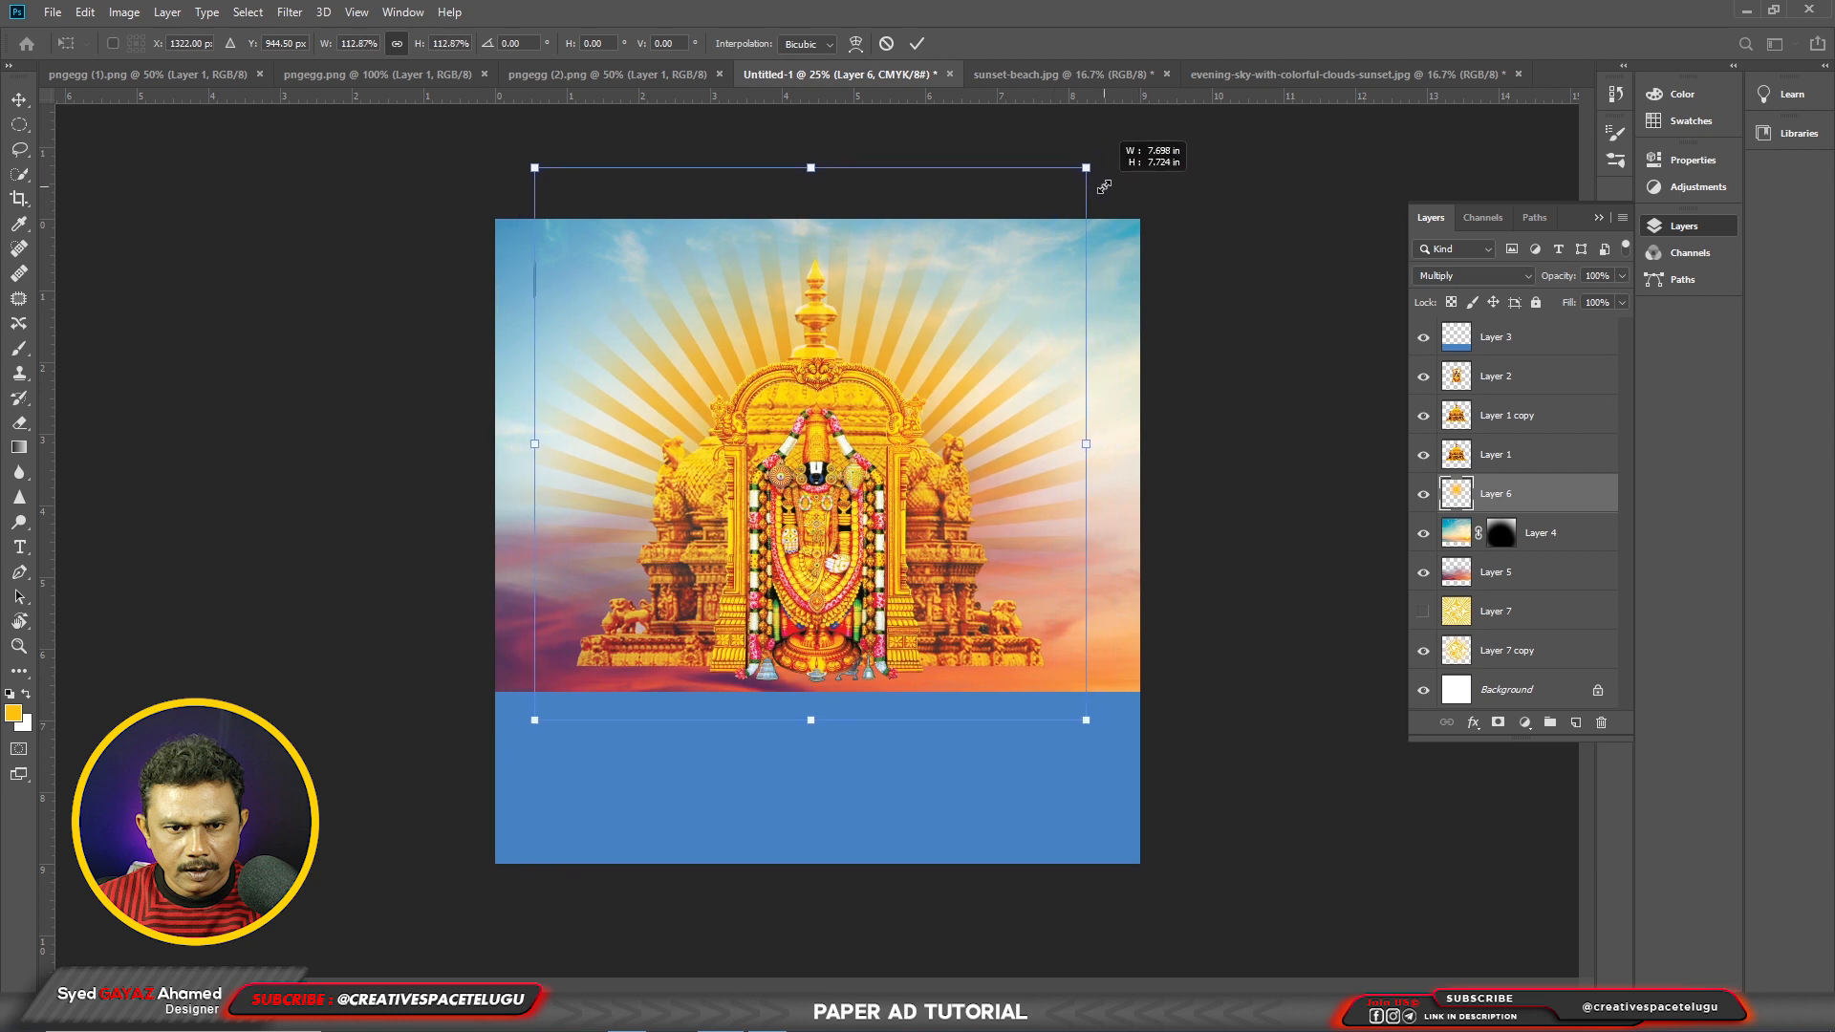
{"action": "key", "text": "Return"}
Step: Scale the visible sunburst copy down slightly and set its opacity to 77%
{"action": "left_click", "coordinate": [1537, 537]}
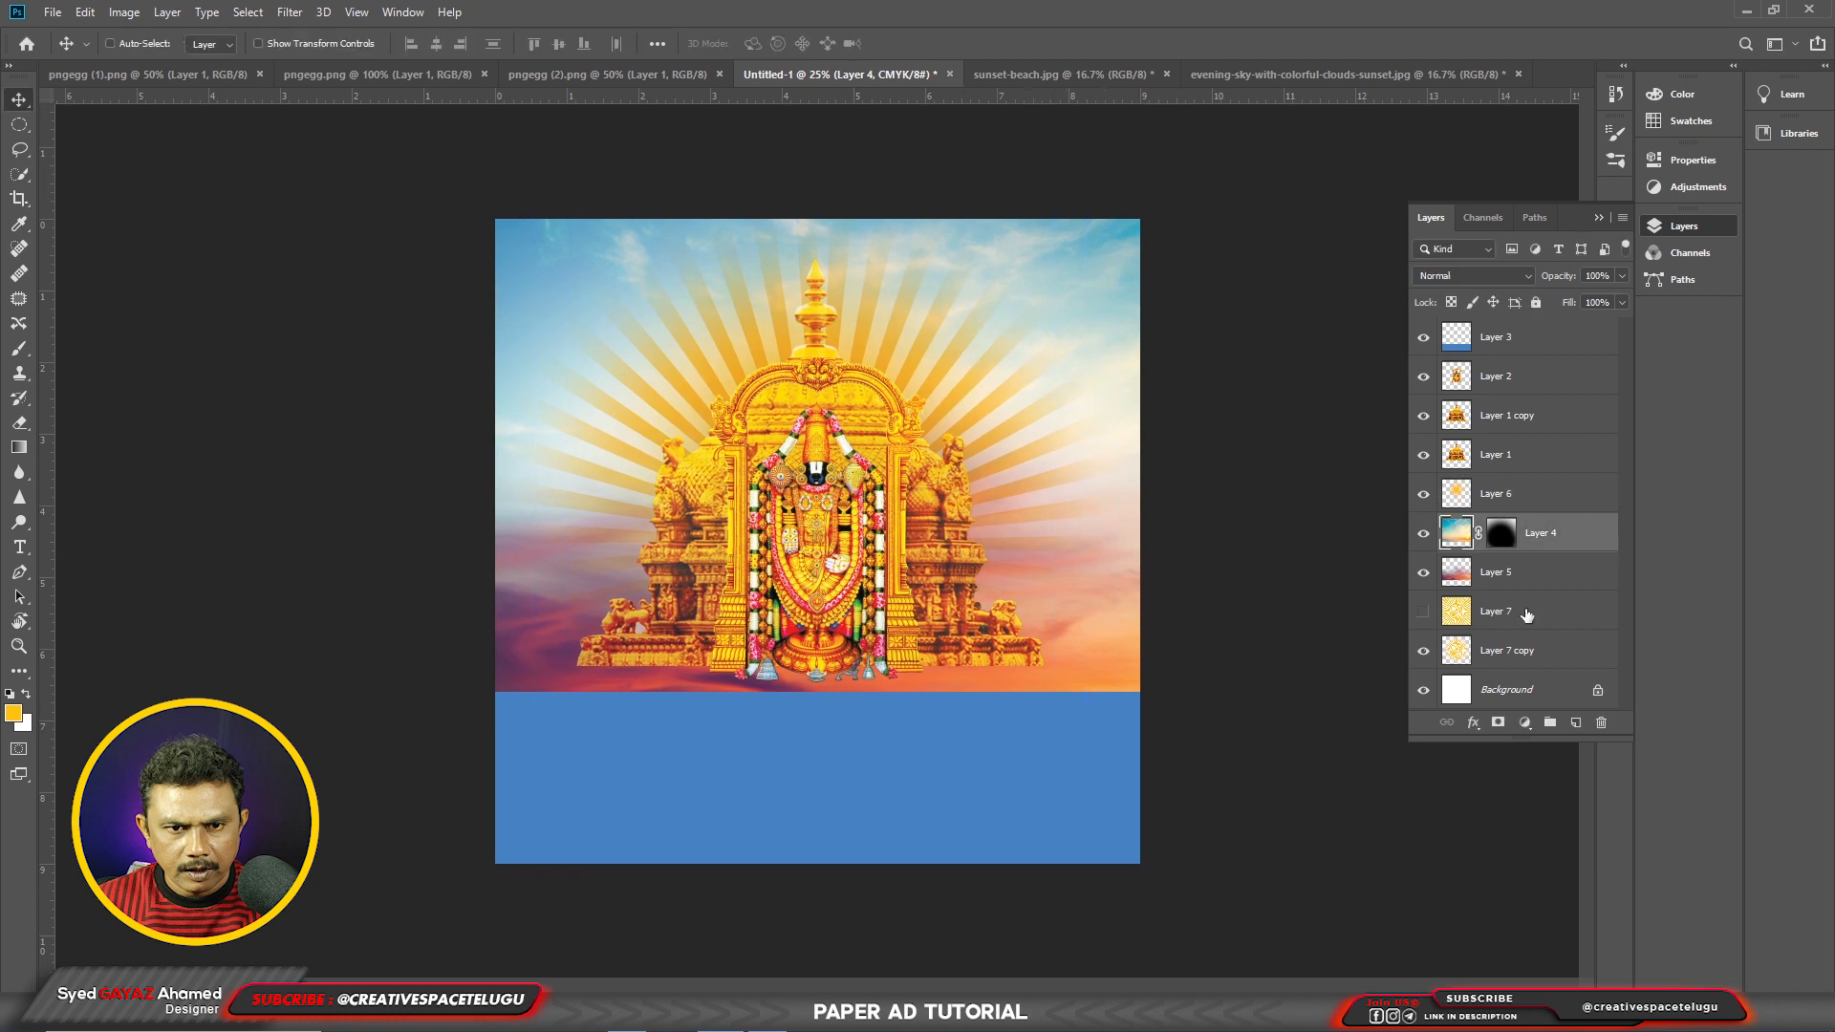
{"action": "left_click", "coordinate": [1530, 615]}
{"action": "left_click", "coordinate": [1508, 659]}
{"action": "key", "text": "ctrl+t"}
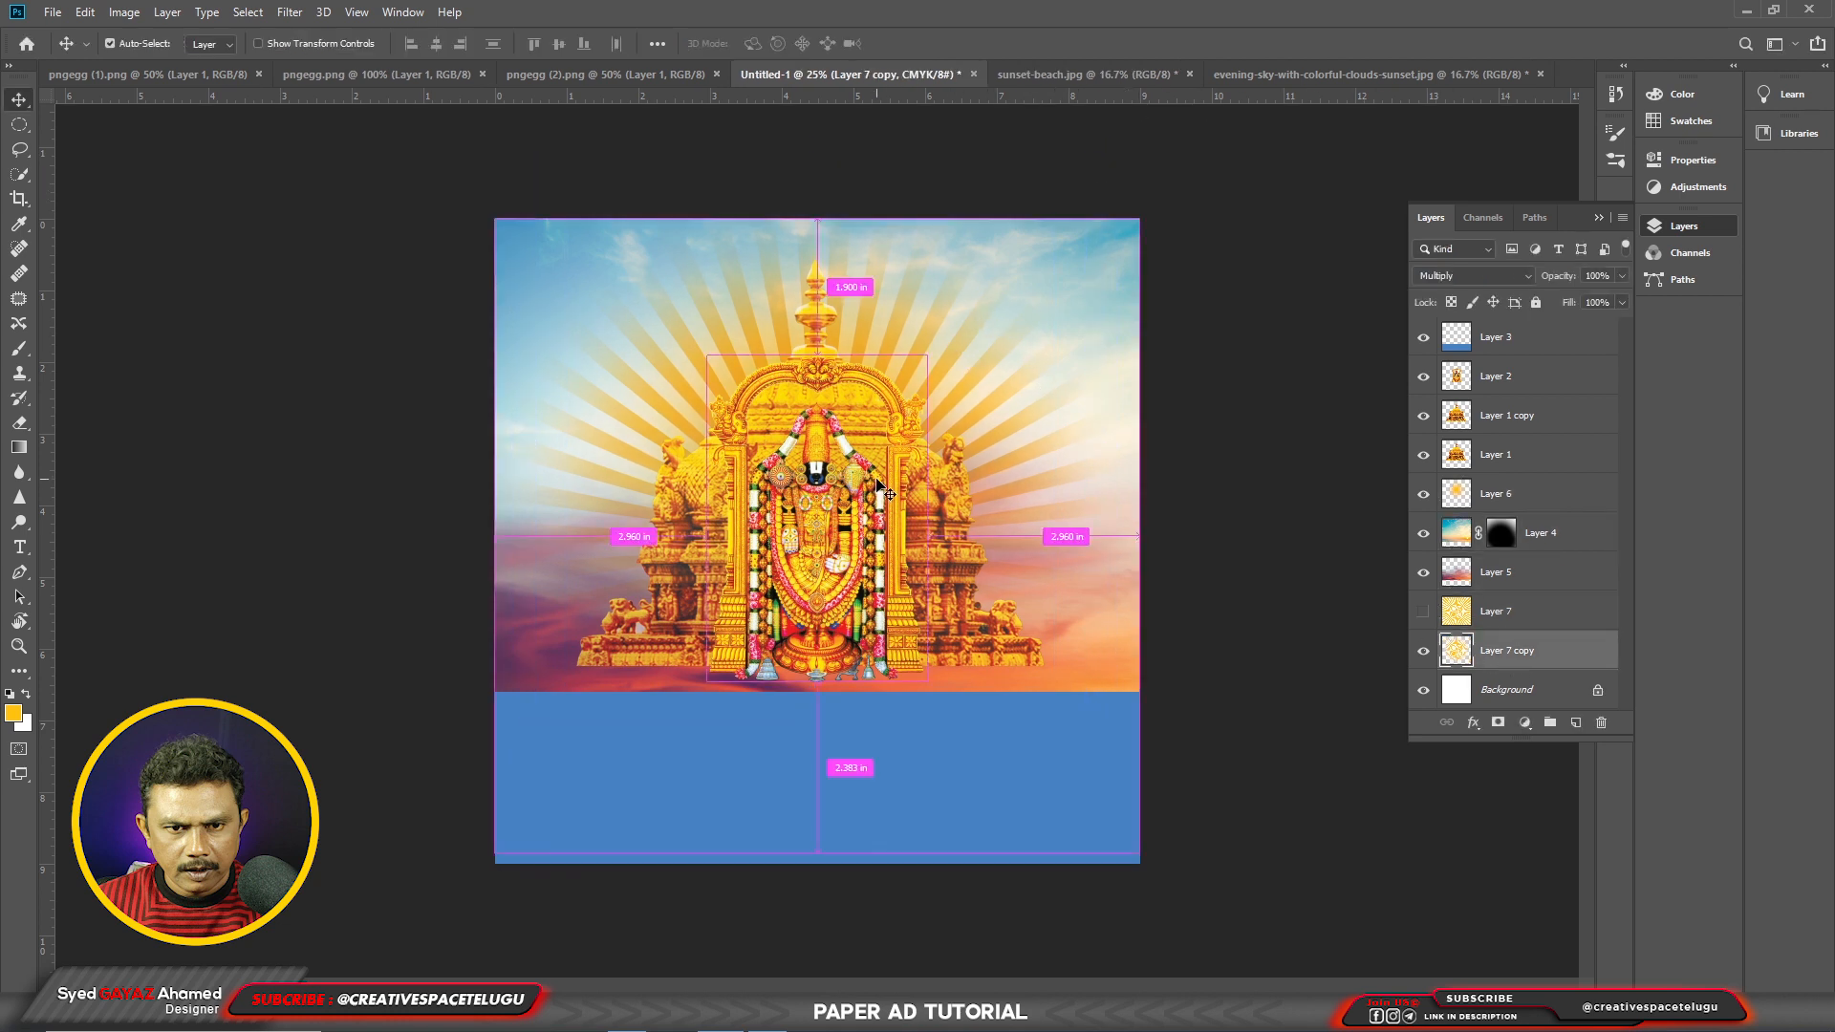
{"action": "left_click_drag", "start_coordinate": [1163, 217], "coordinate": [1106, 289]}
{"action": "key", "text": "Return"}
{"action": "key", "text": "7"}
{"action": "key", "text": "7"}
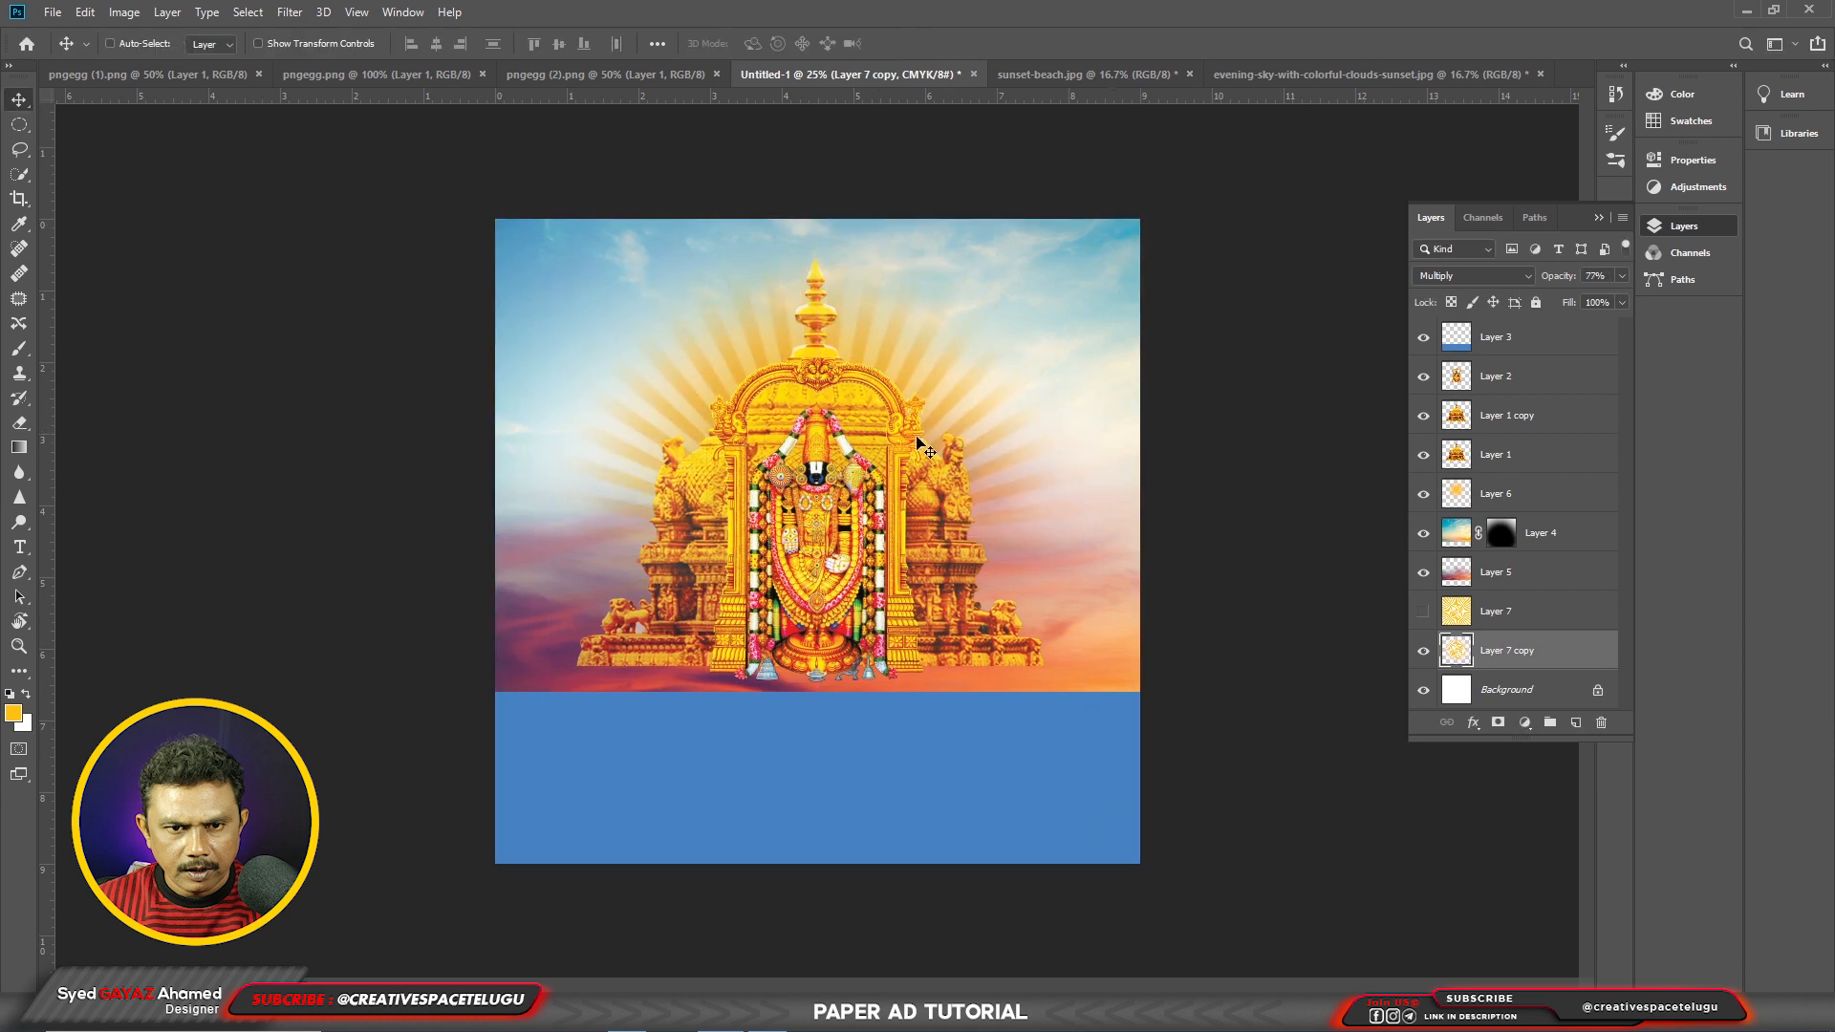
Step: Set the glow layer's opacity to 77%
{"action": "left_click", "coordinate": [1537, 491]}
{"action": "key", "text": "7"}
{"action": "key", "text": "7"}
Step: Nudge the lower sunset cloud layer slightly and select the upper blue sky layer
{"action": "right_click", "coordinate": [616, 688]}
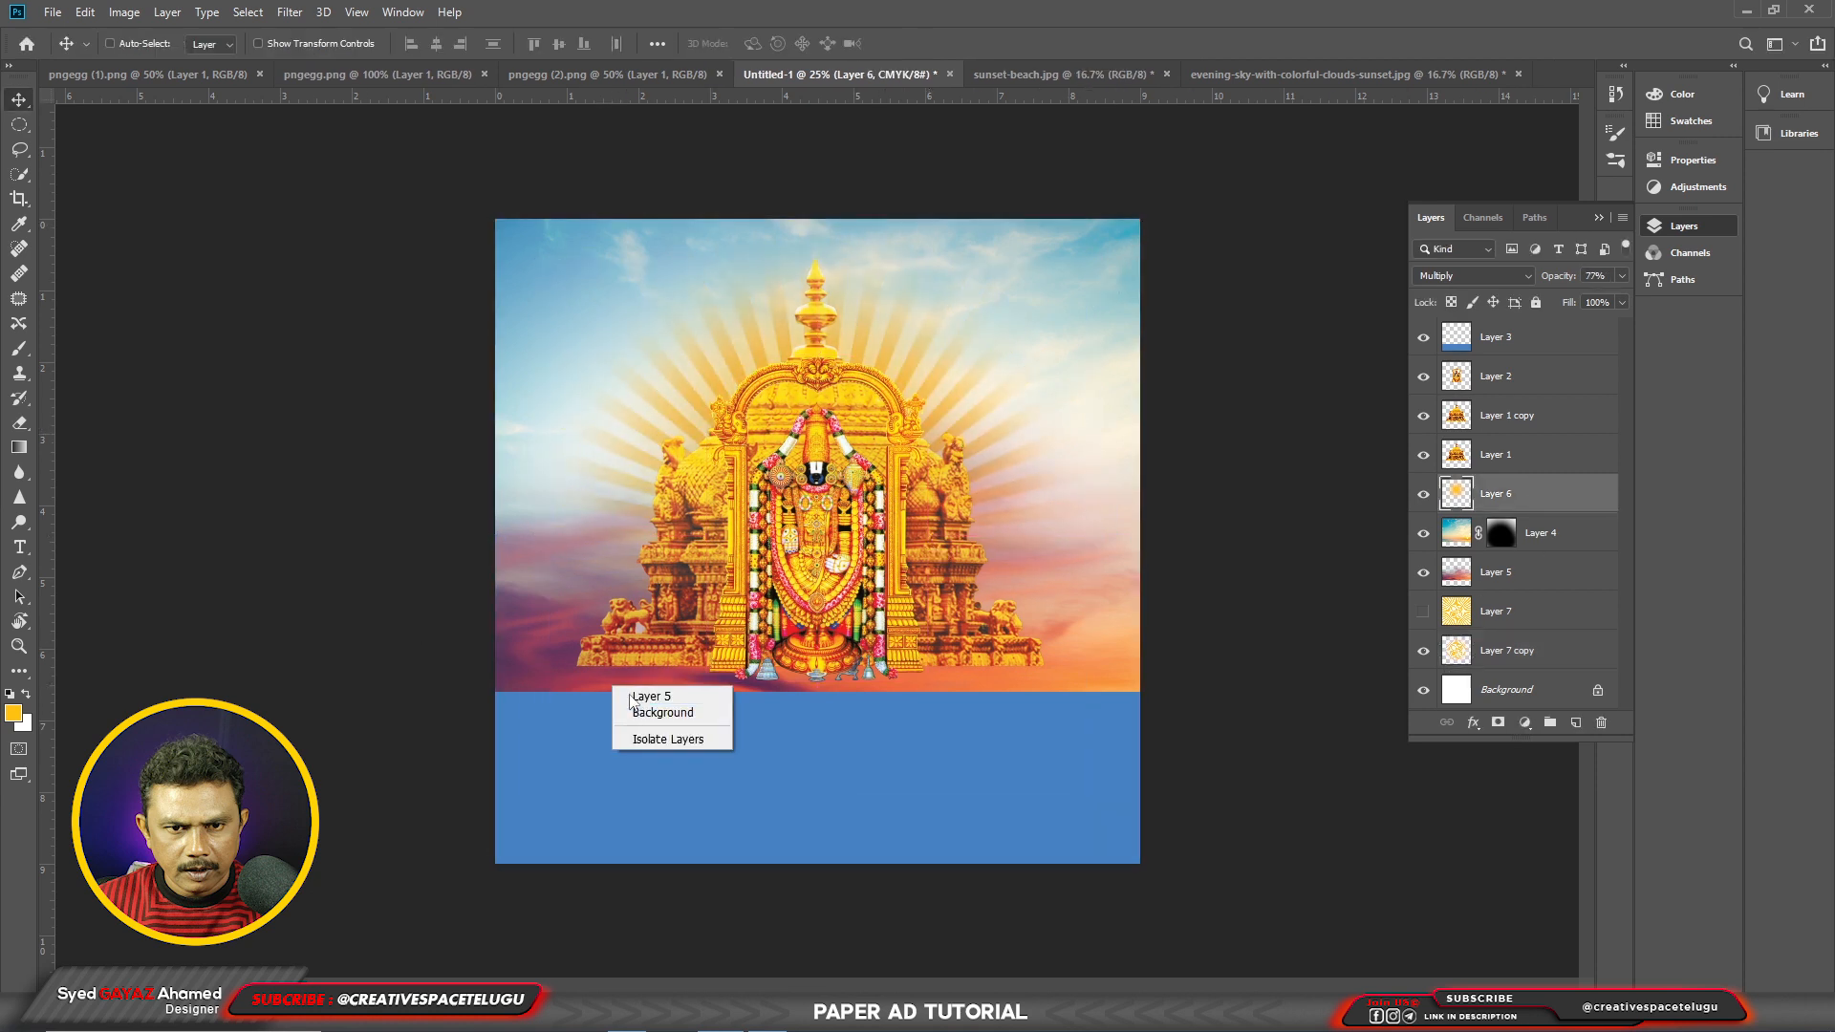
{"action": "left_click", "coordinate": [667, 701]}
{"action": "left_click_drag", "start_coordinate": [667, 710], "coordinate": [667, 710]}
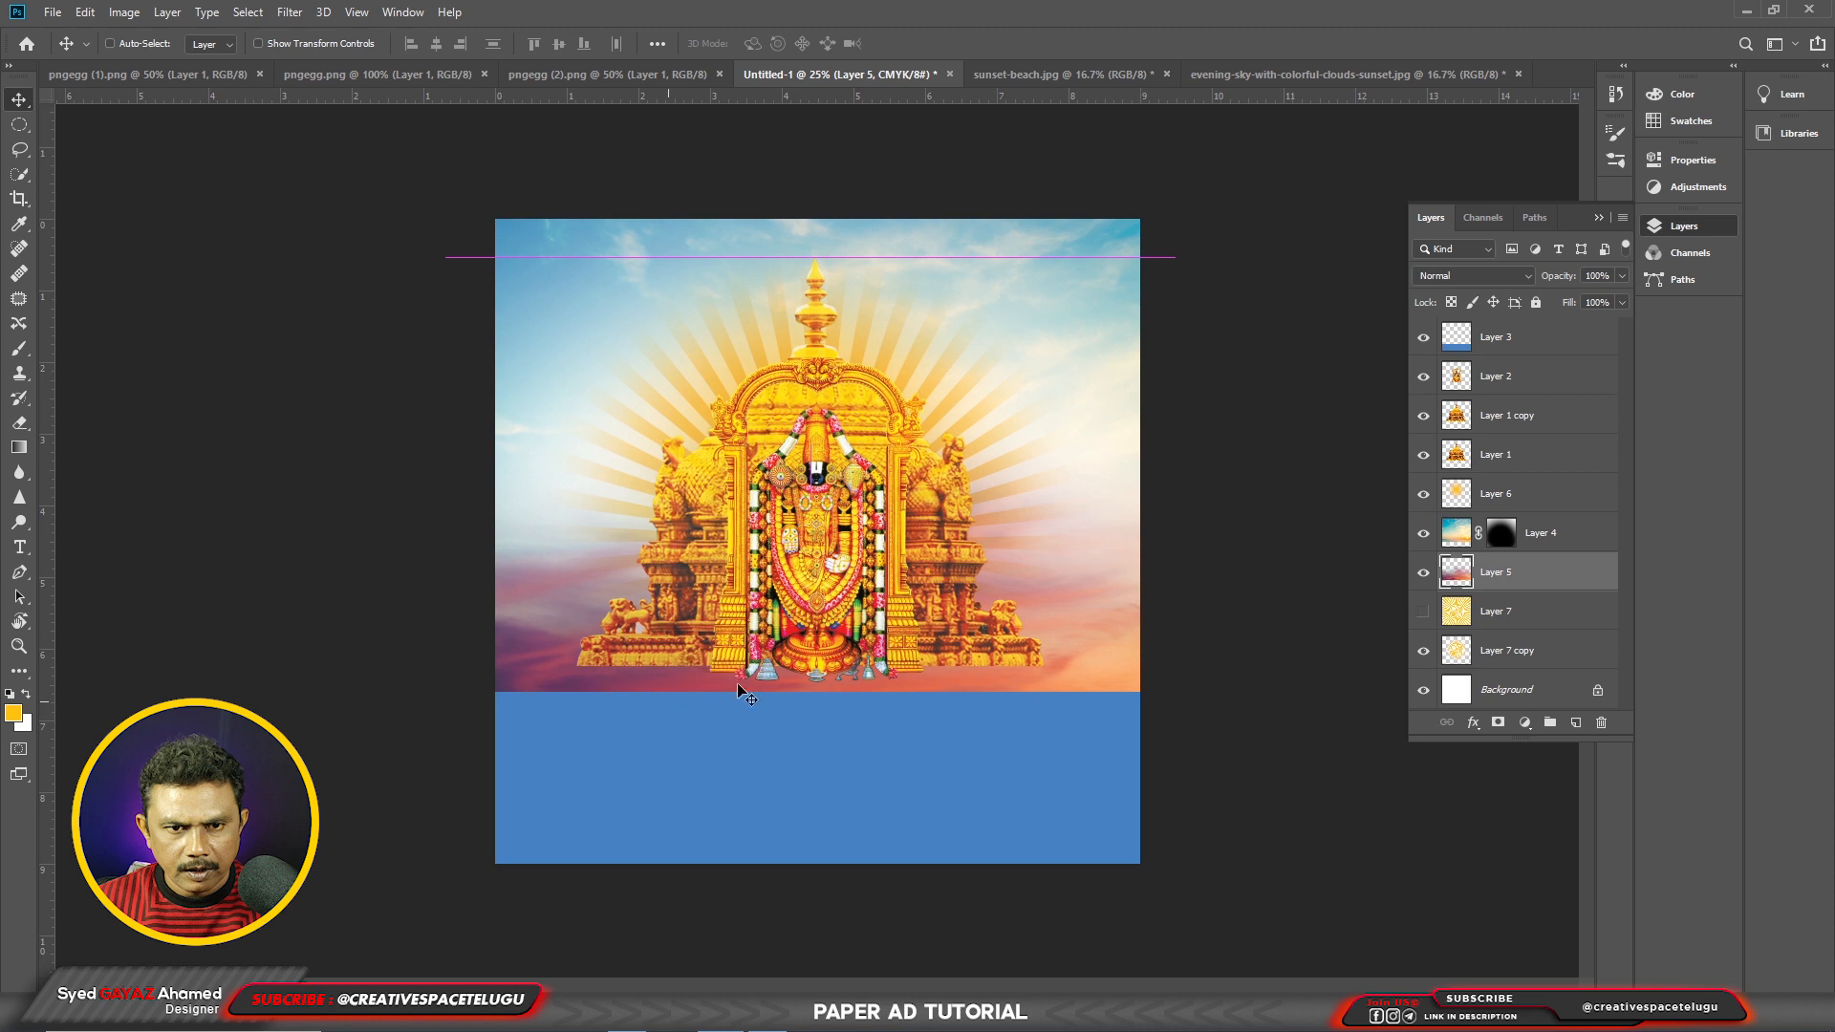
{"action": "right_click", "coordinate": [1014, 285]}
{"action": "left_click", "coordinate": [1034, 295]}
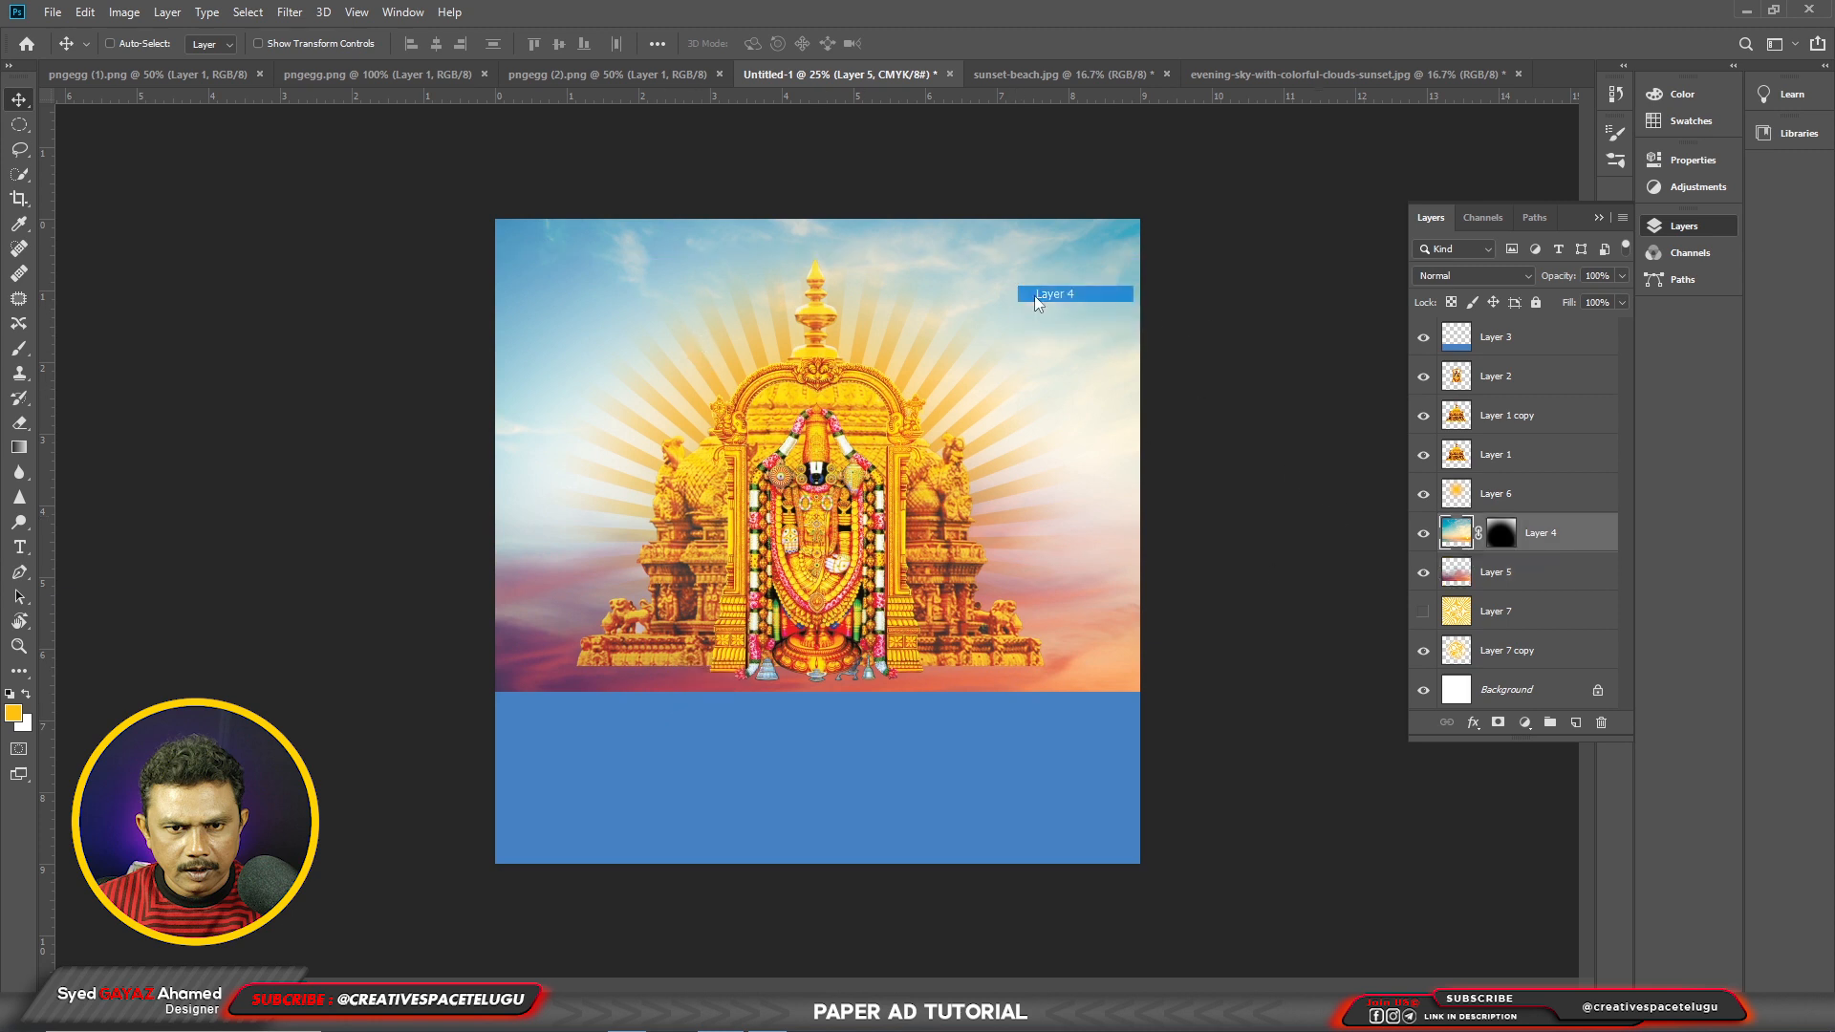
Step: Add a drop shadow to the deity layer in reddish orange be4727 sampled from the artwork
{"action": "right_click", "coordinate": [796, 566]}
{"action": "left_click", "coordinate": [827, 574]}
{"action": "left_click", "coordinate": [1473, 722]}
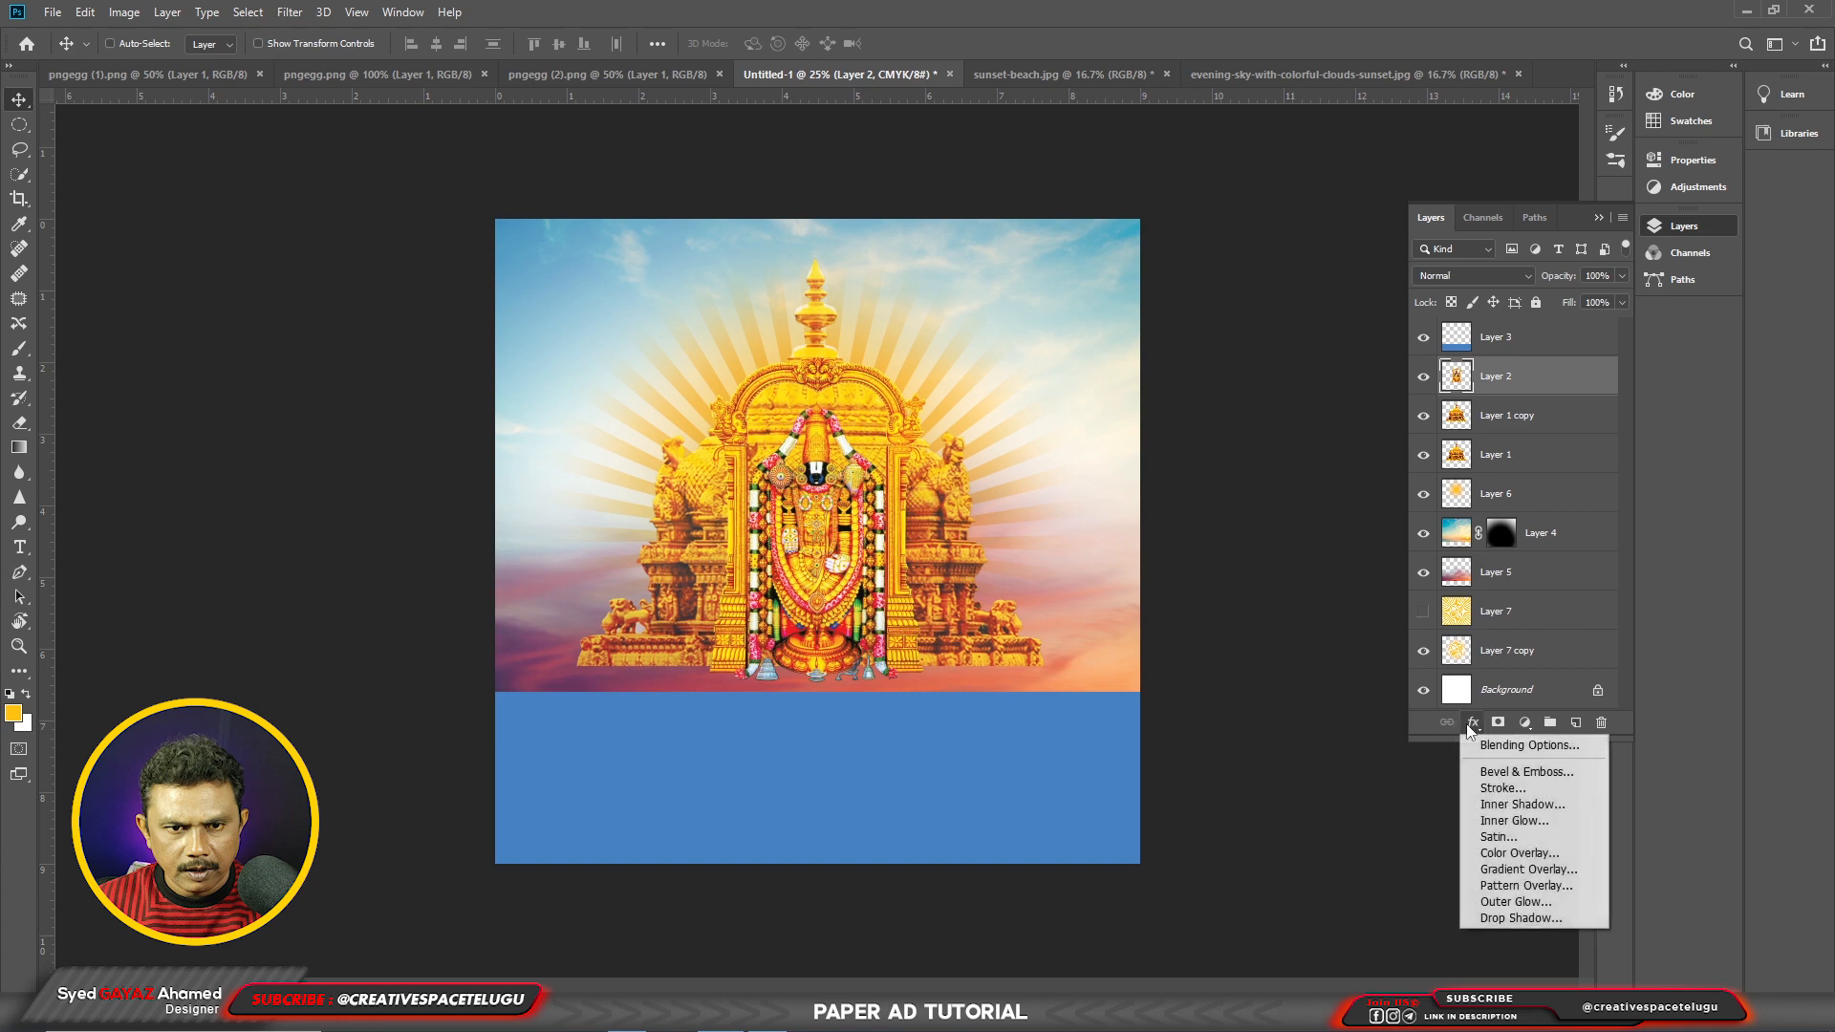
{"action": "left_click", "coordinate": [1505, 922]}
{"action": "left_click", "coordinate": [1408, 344]}
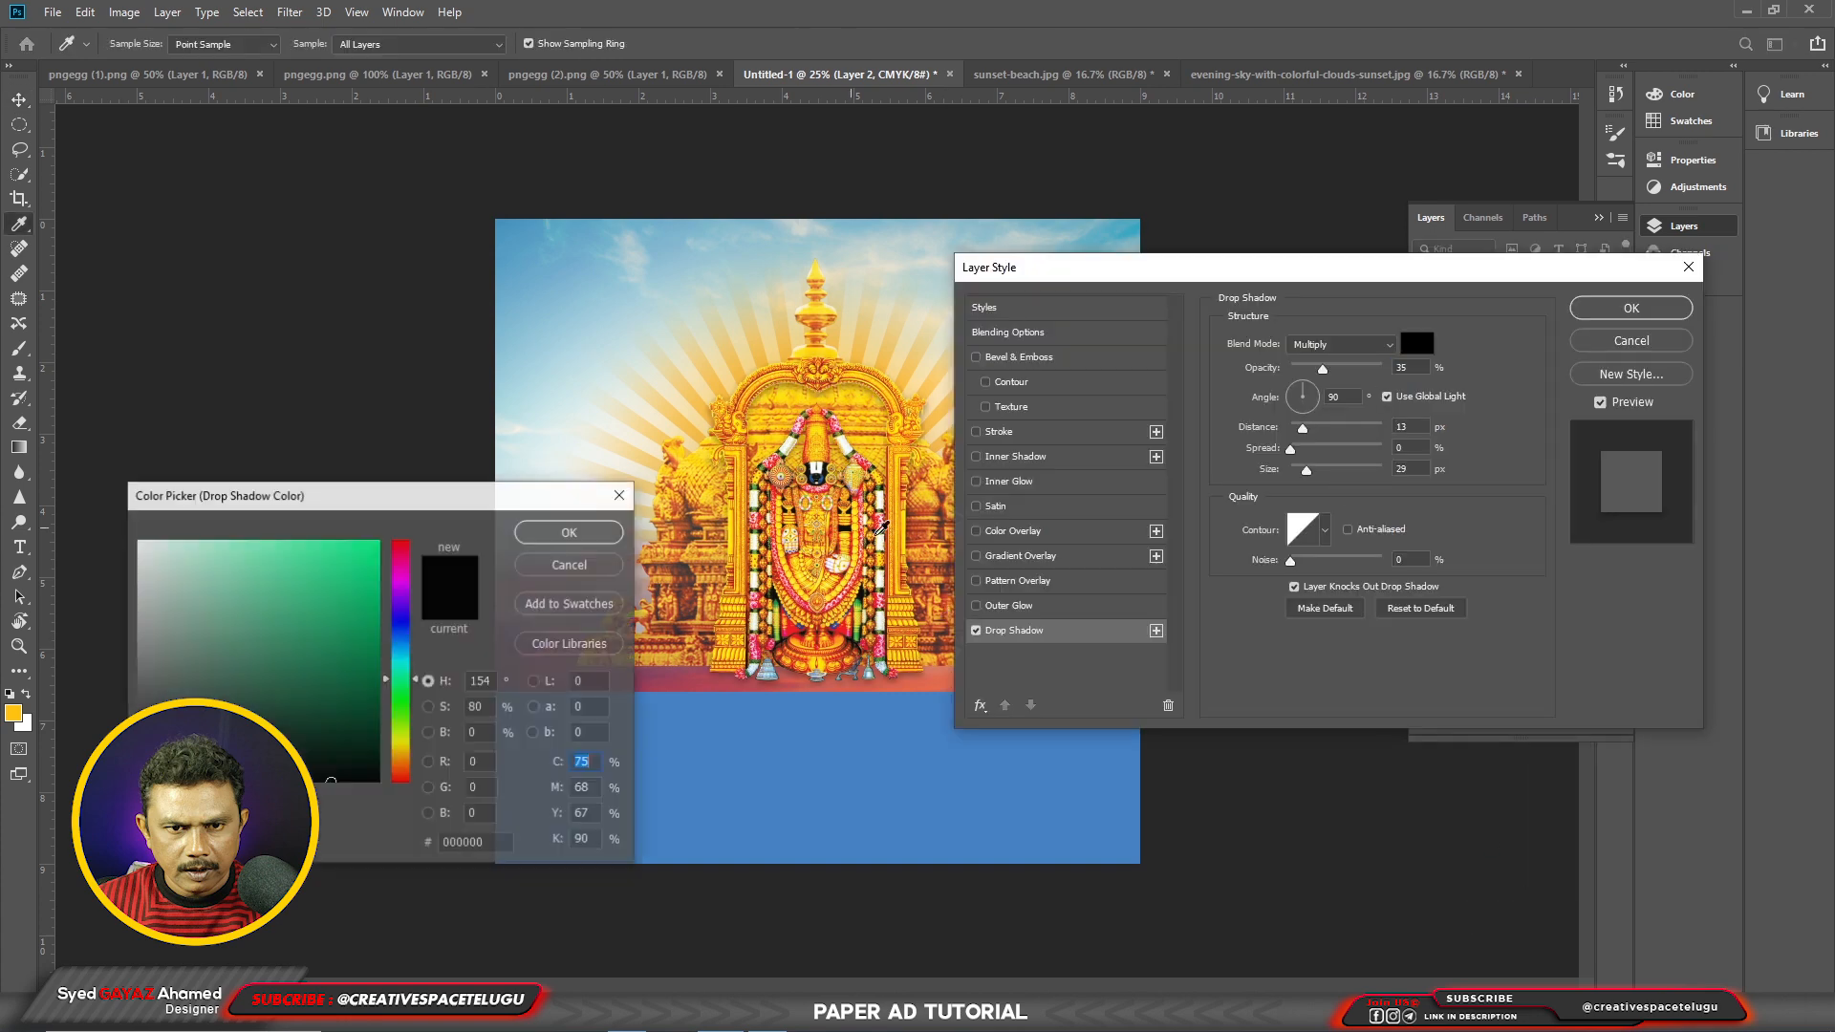
{"action": "left_click", "coordinate": [933, 533]}
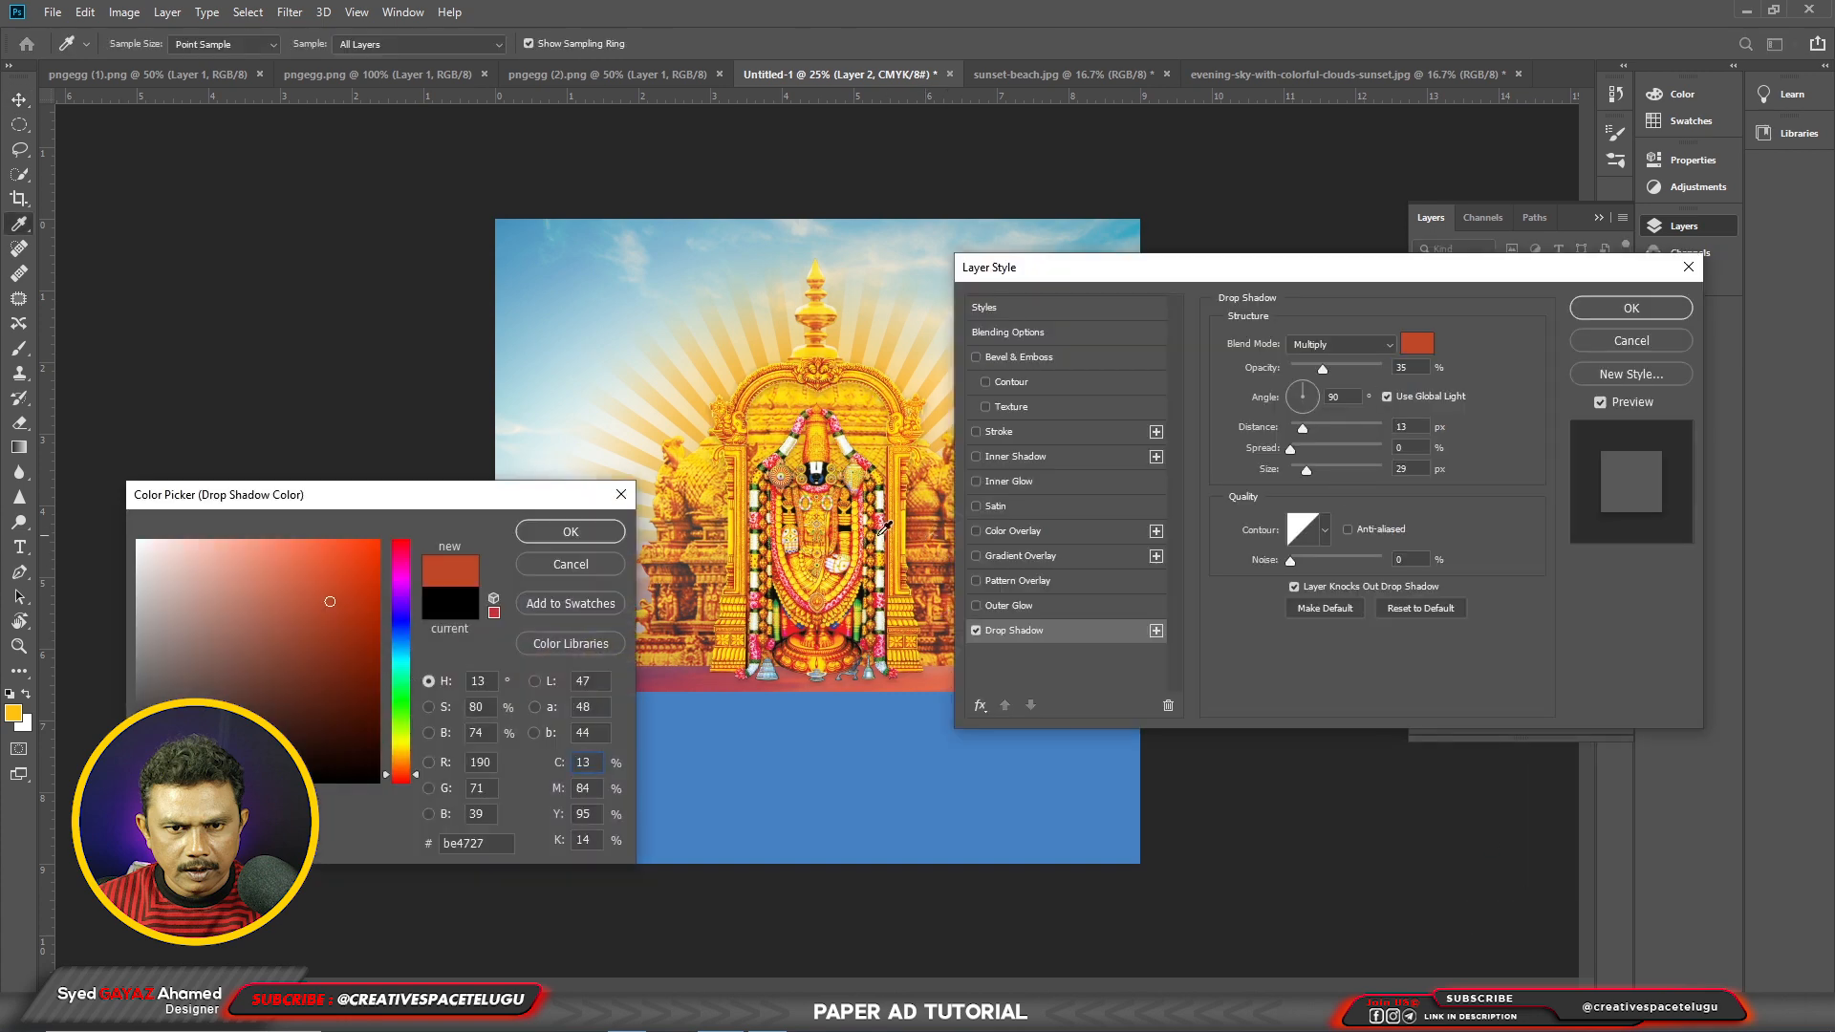
{"action": "left_click", "coordinate": [558, 534]}
Step: Set the deity's drop shadow to Normal blend mode, raise its opacity and apply the layer style
{"action": "left_click", "coordinate": [1340, 345]}
{"action": "left_click", "coordinate": [1339, 360]}
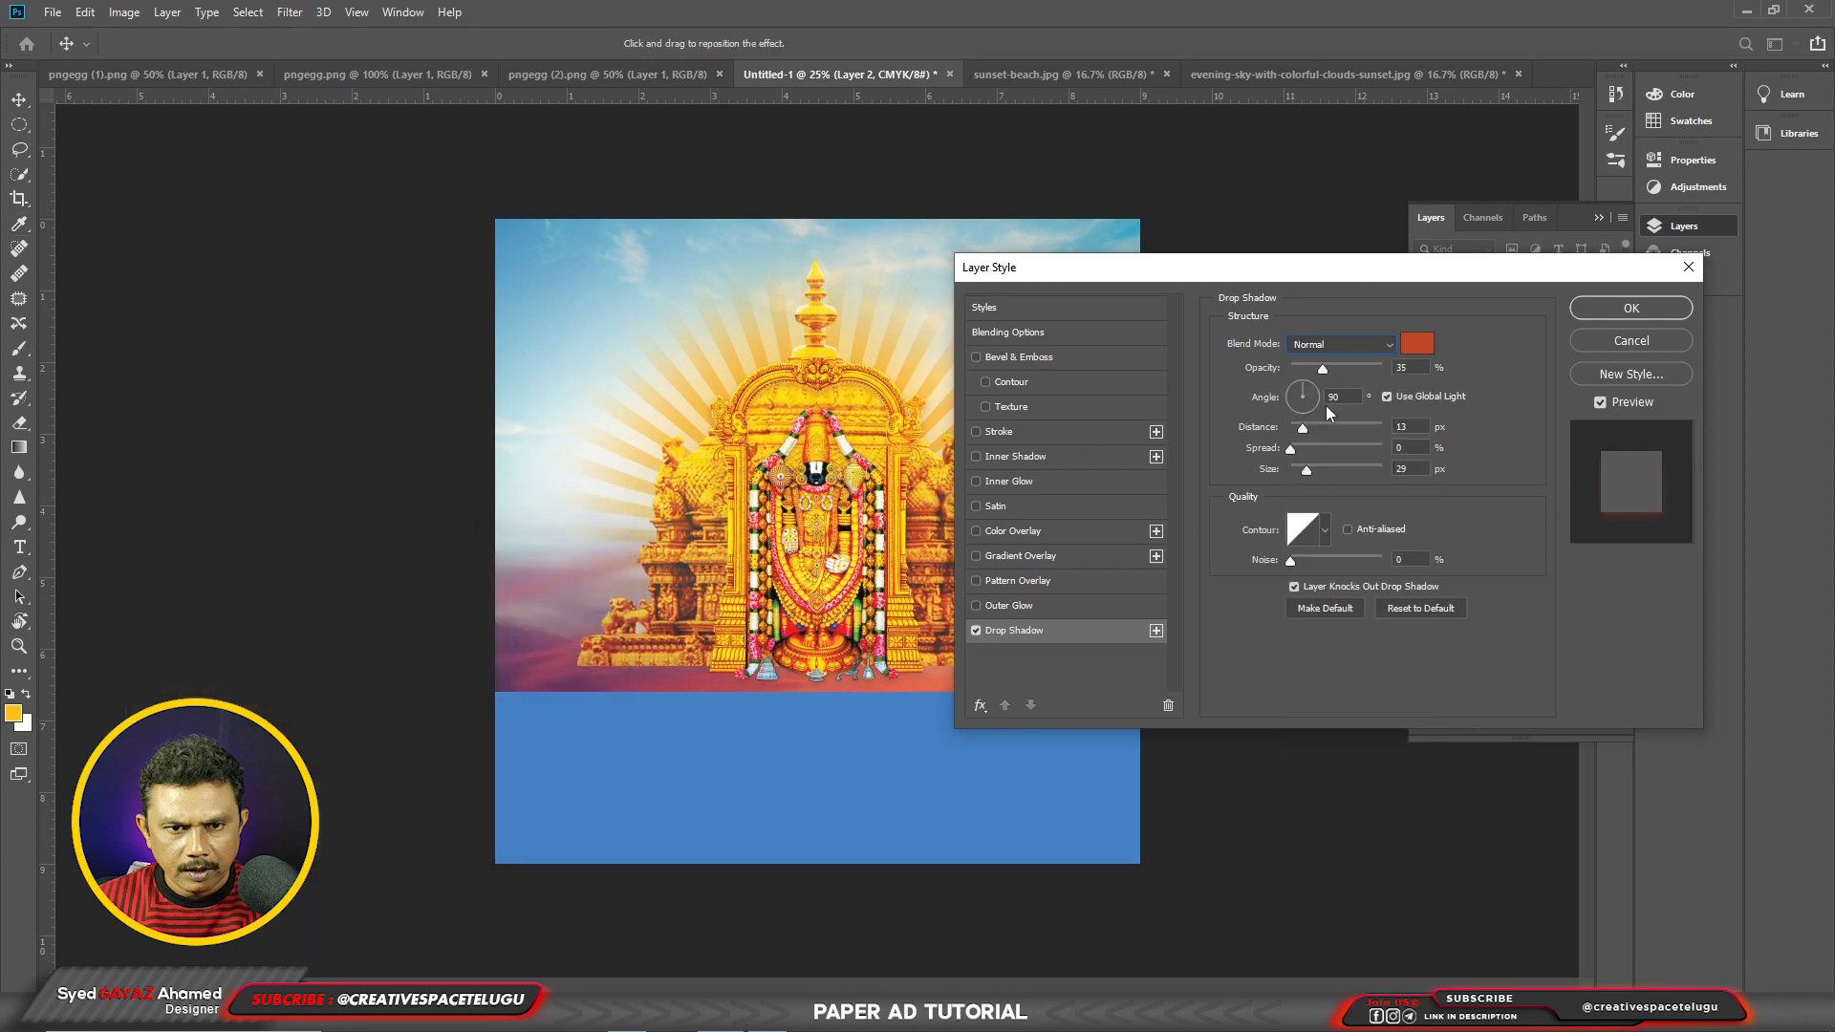
{"action": "left_click_drag", "start_coordinate": [1323, 370], "coordinate": [1346, 370]}
{"action": "left_click", "coordinate": [1626, 308]}
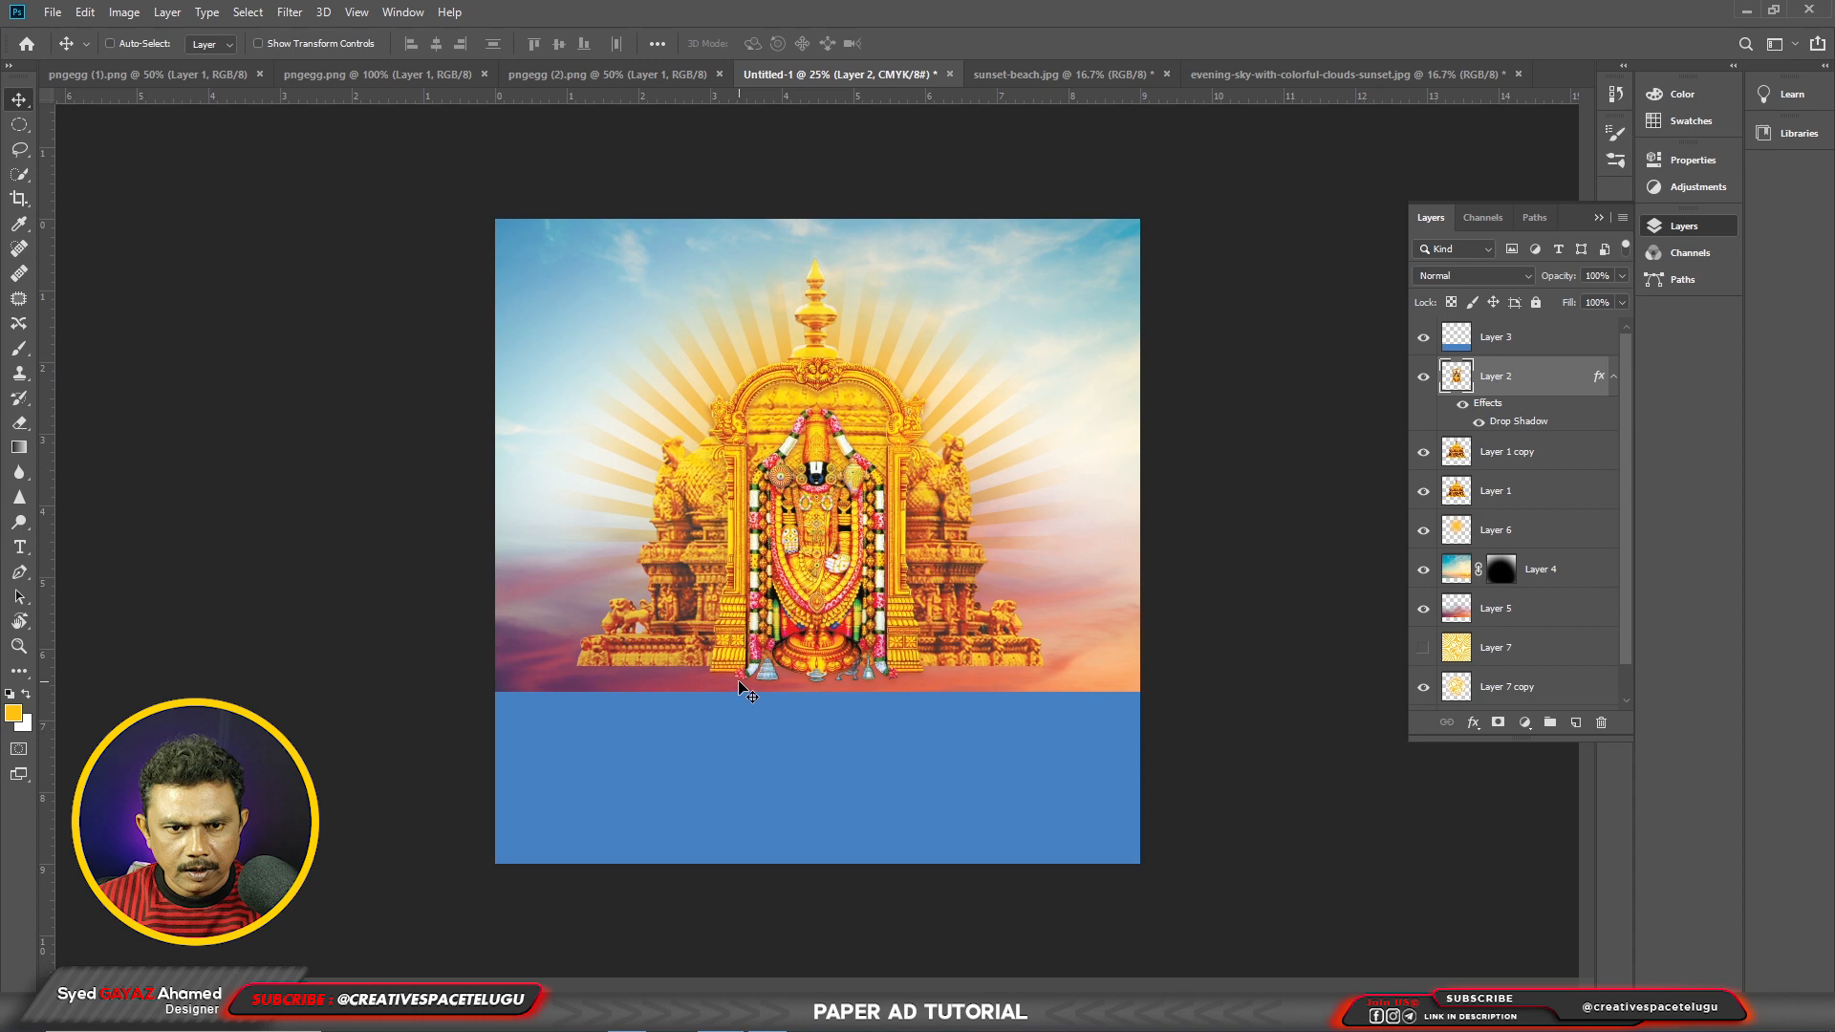
Step: Bring the linked flower-and-leaf garland layers from 01 6x8.psd into the ad and scale them down along the canvas's top edge
{"action": "left_click", "coordinate": [663, 609], "text": "ctrl"}
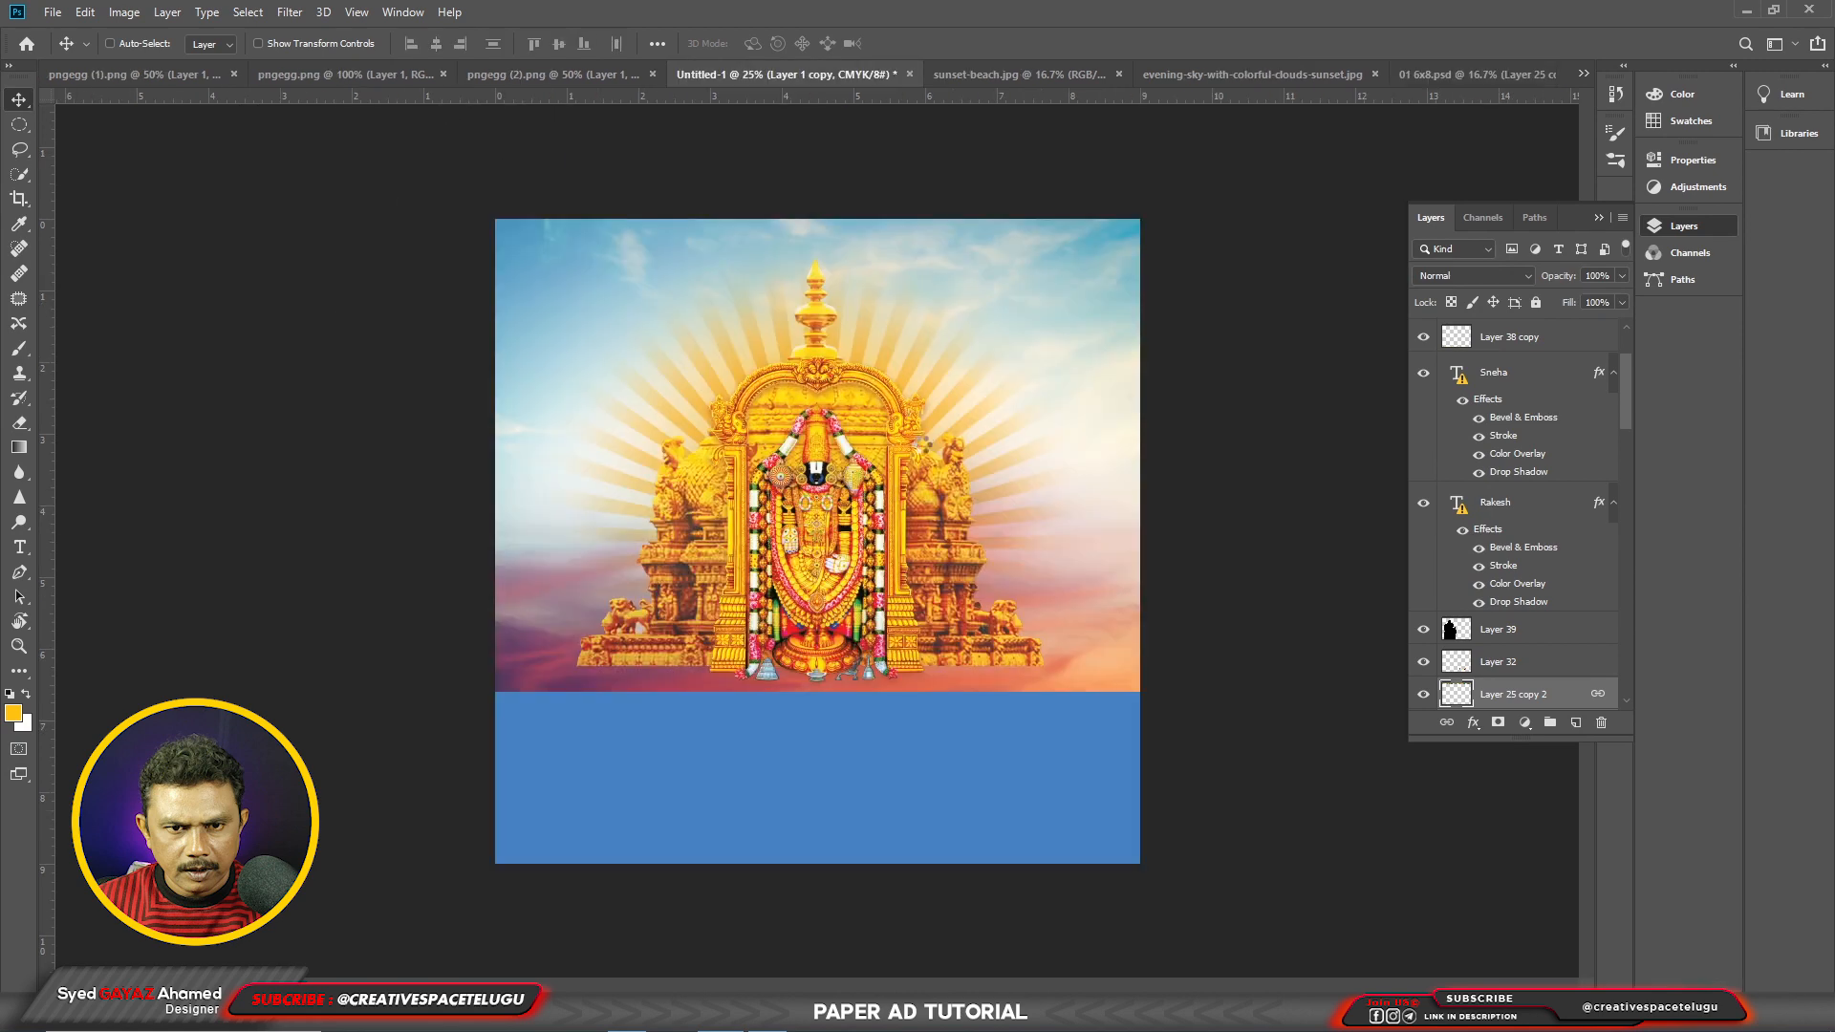
{"action": "left_click_drag", "start_coordinate": [923, 445], "coordinate": [931, 449]}
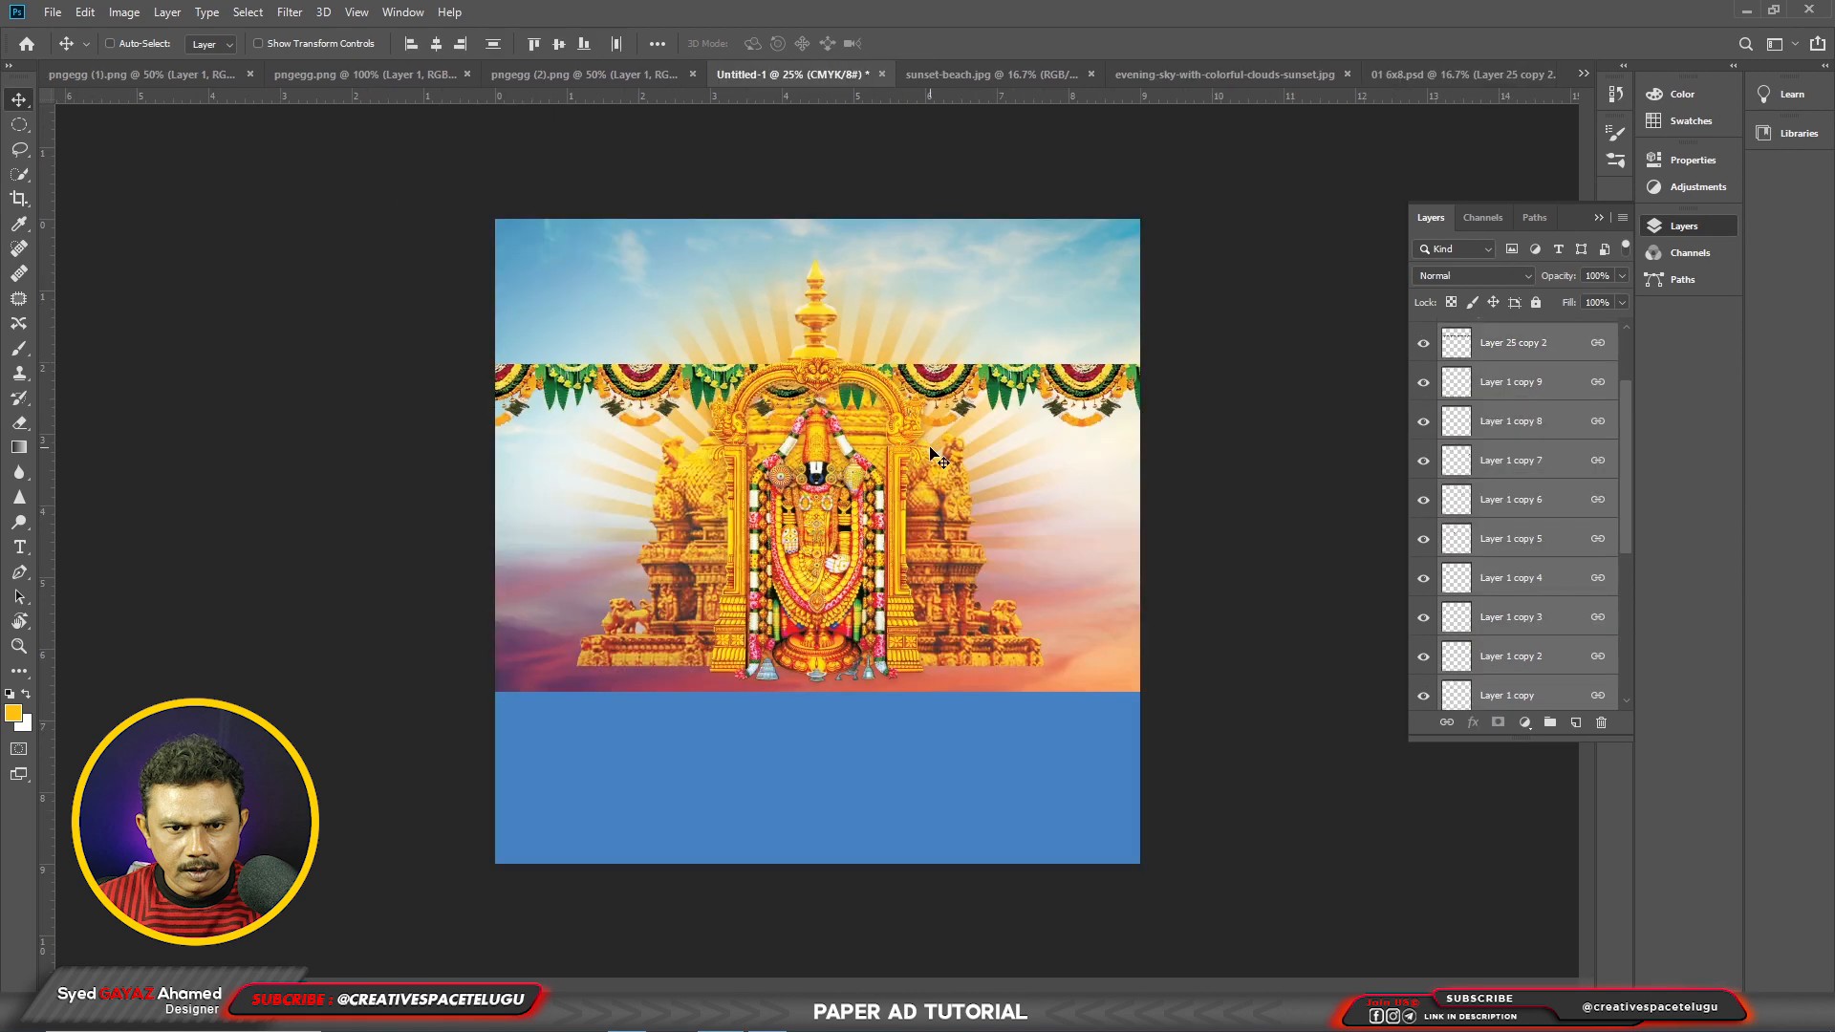
{"action": "key", "text": "ctrl+t"}
{"action": "key", "text": "ctrl+minus"}
{"action": "key", "text": "ctrl+minus"}
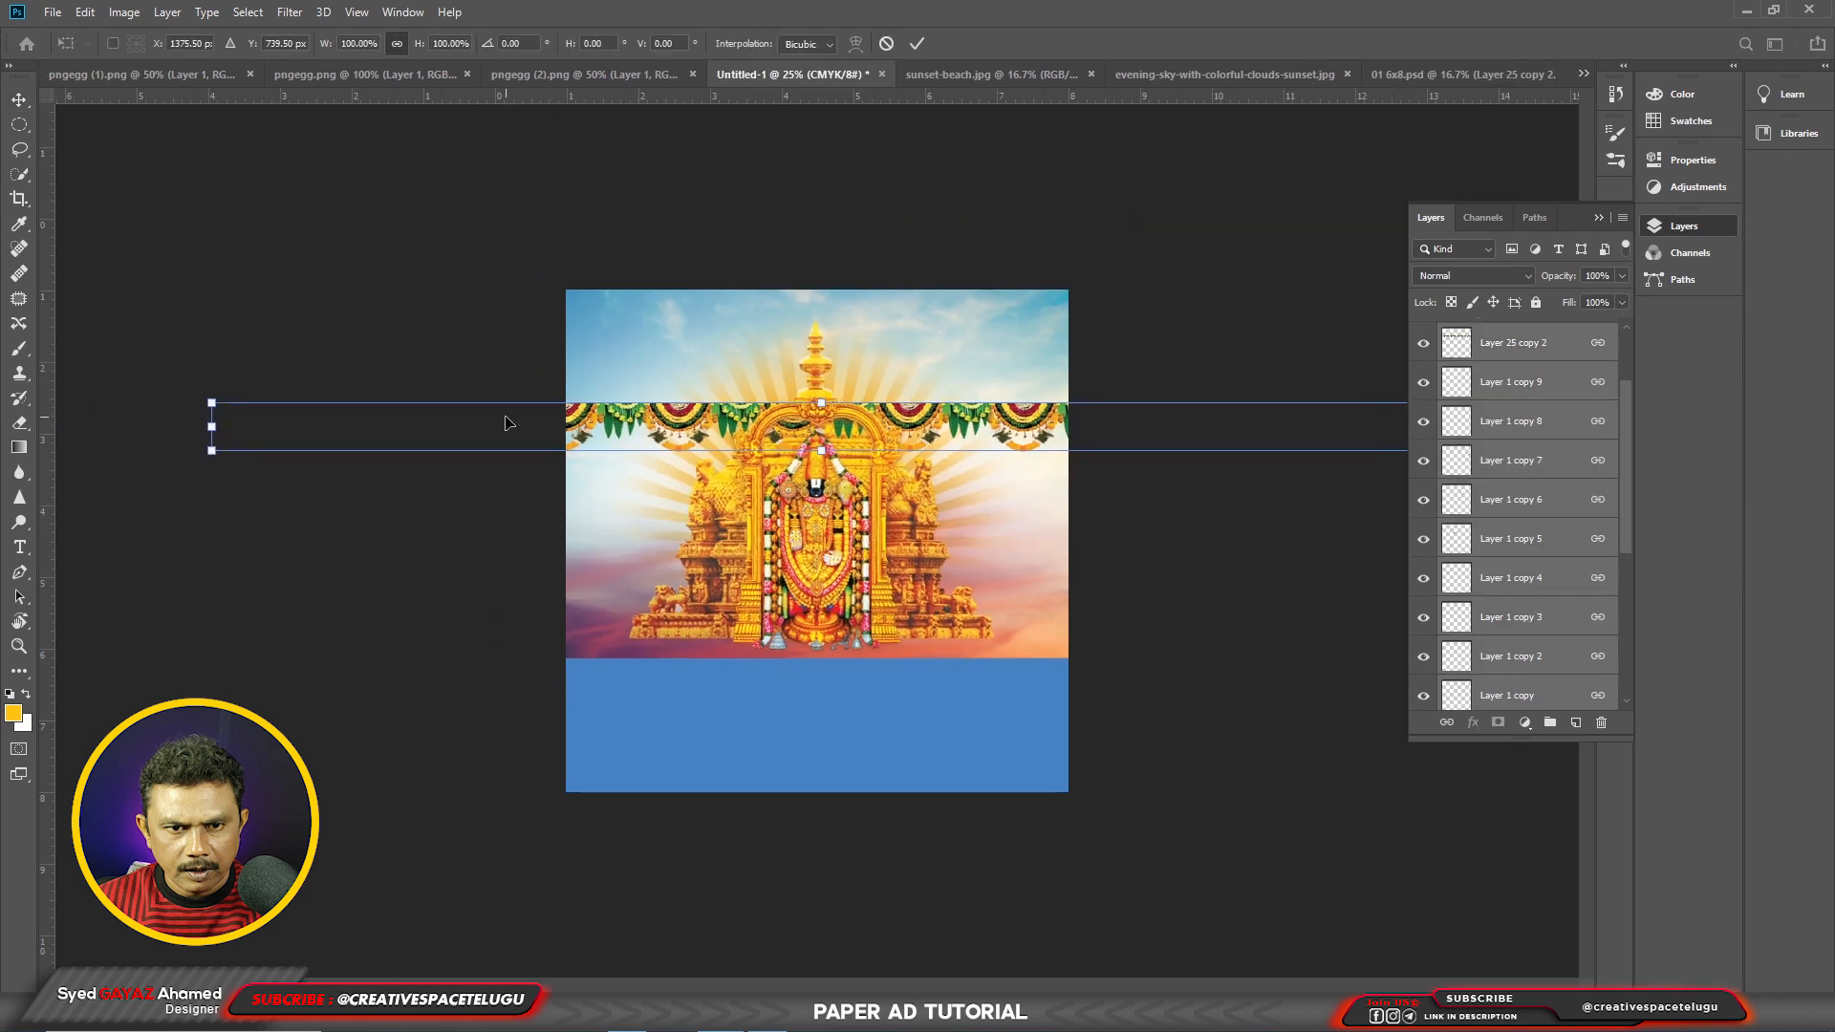
{"action": "left_click_drag", "start_coordinate": [428, 483], "coordinate": [543, 478]}
{"action": "left_click_drag", "start_coordinate": [987, 473], "coordinate": [988, 382]}
{"action": "key", "text": "Return"}
{"action": "key", "text": "ctrl+plus"}
{"action": "key", "text": "ctrl+plus"}
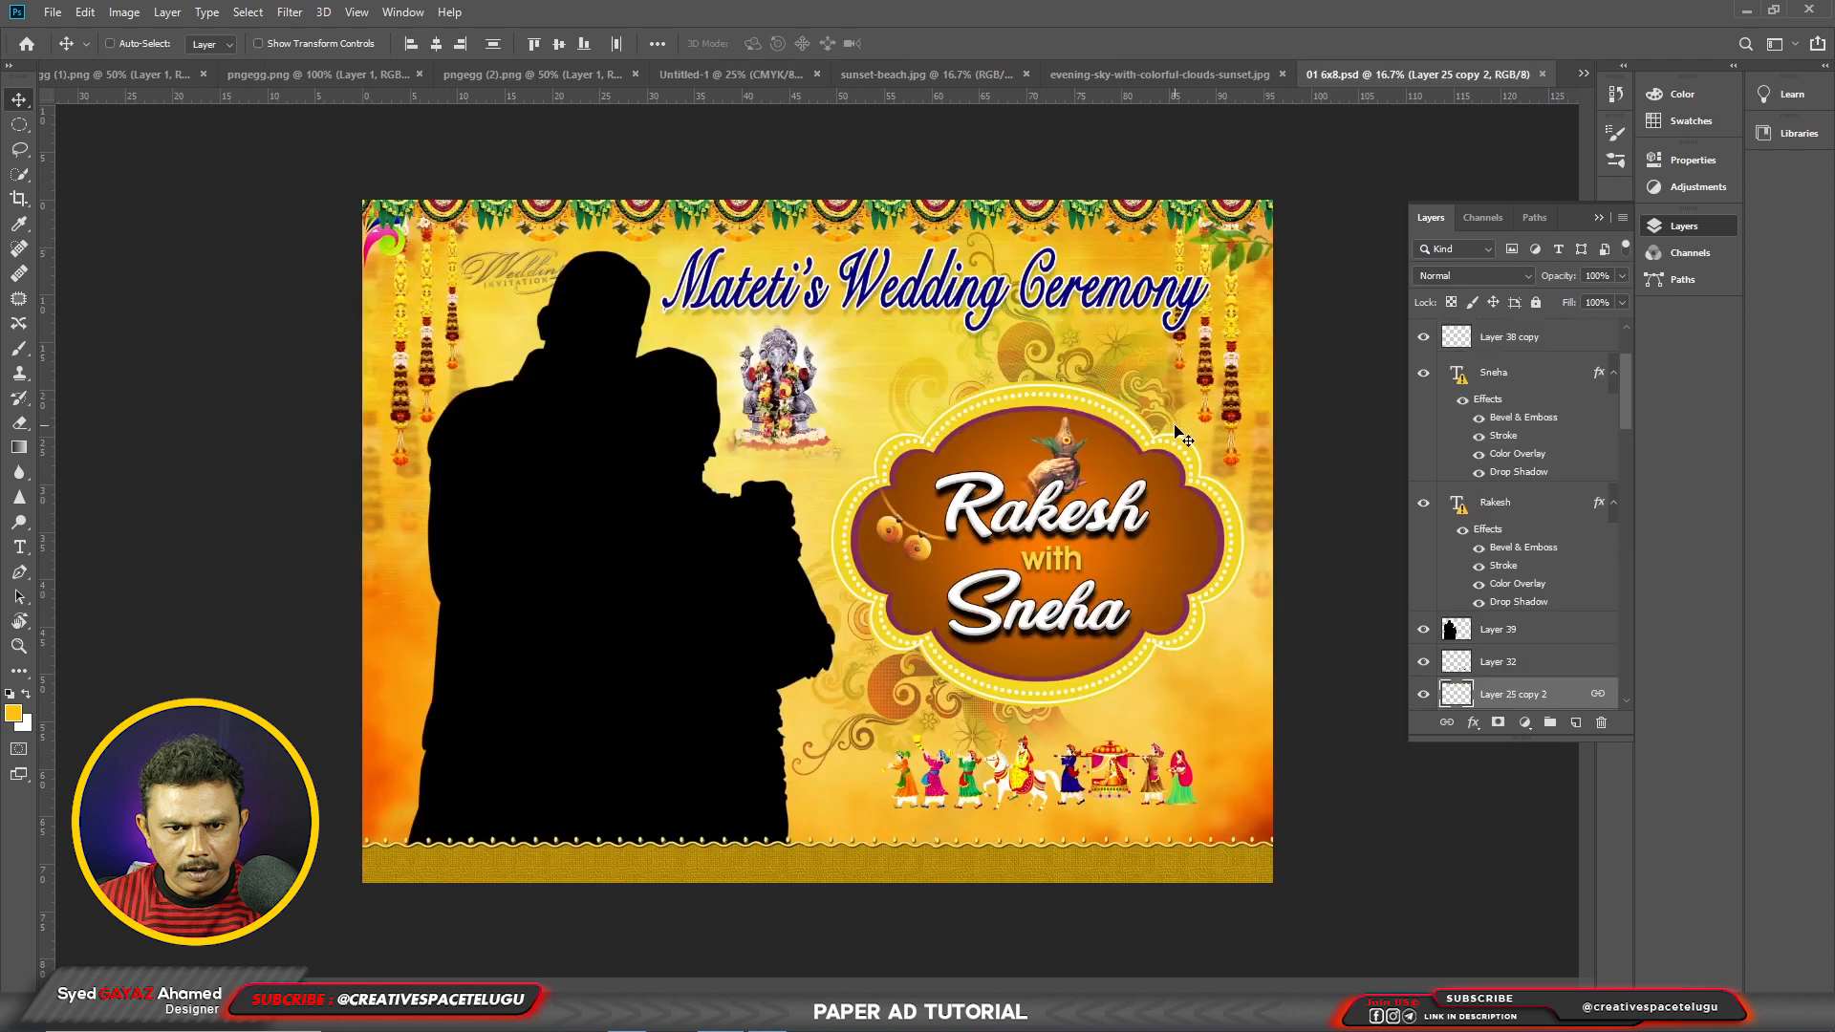
Step: Bring the hanging flower-string layer from 01 6x8.psd into the ad, scale it down and hang it below the top garland's right end
{"action": "right_click", "coordinate": [1242, 416]}
{"action": "left_click", "coordinate": [1267, 445]}
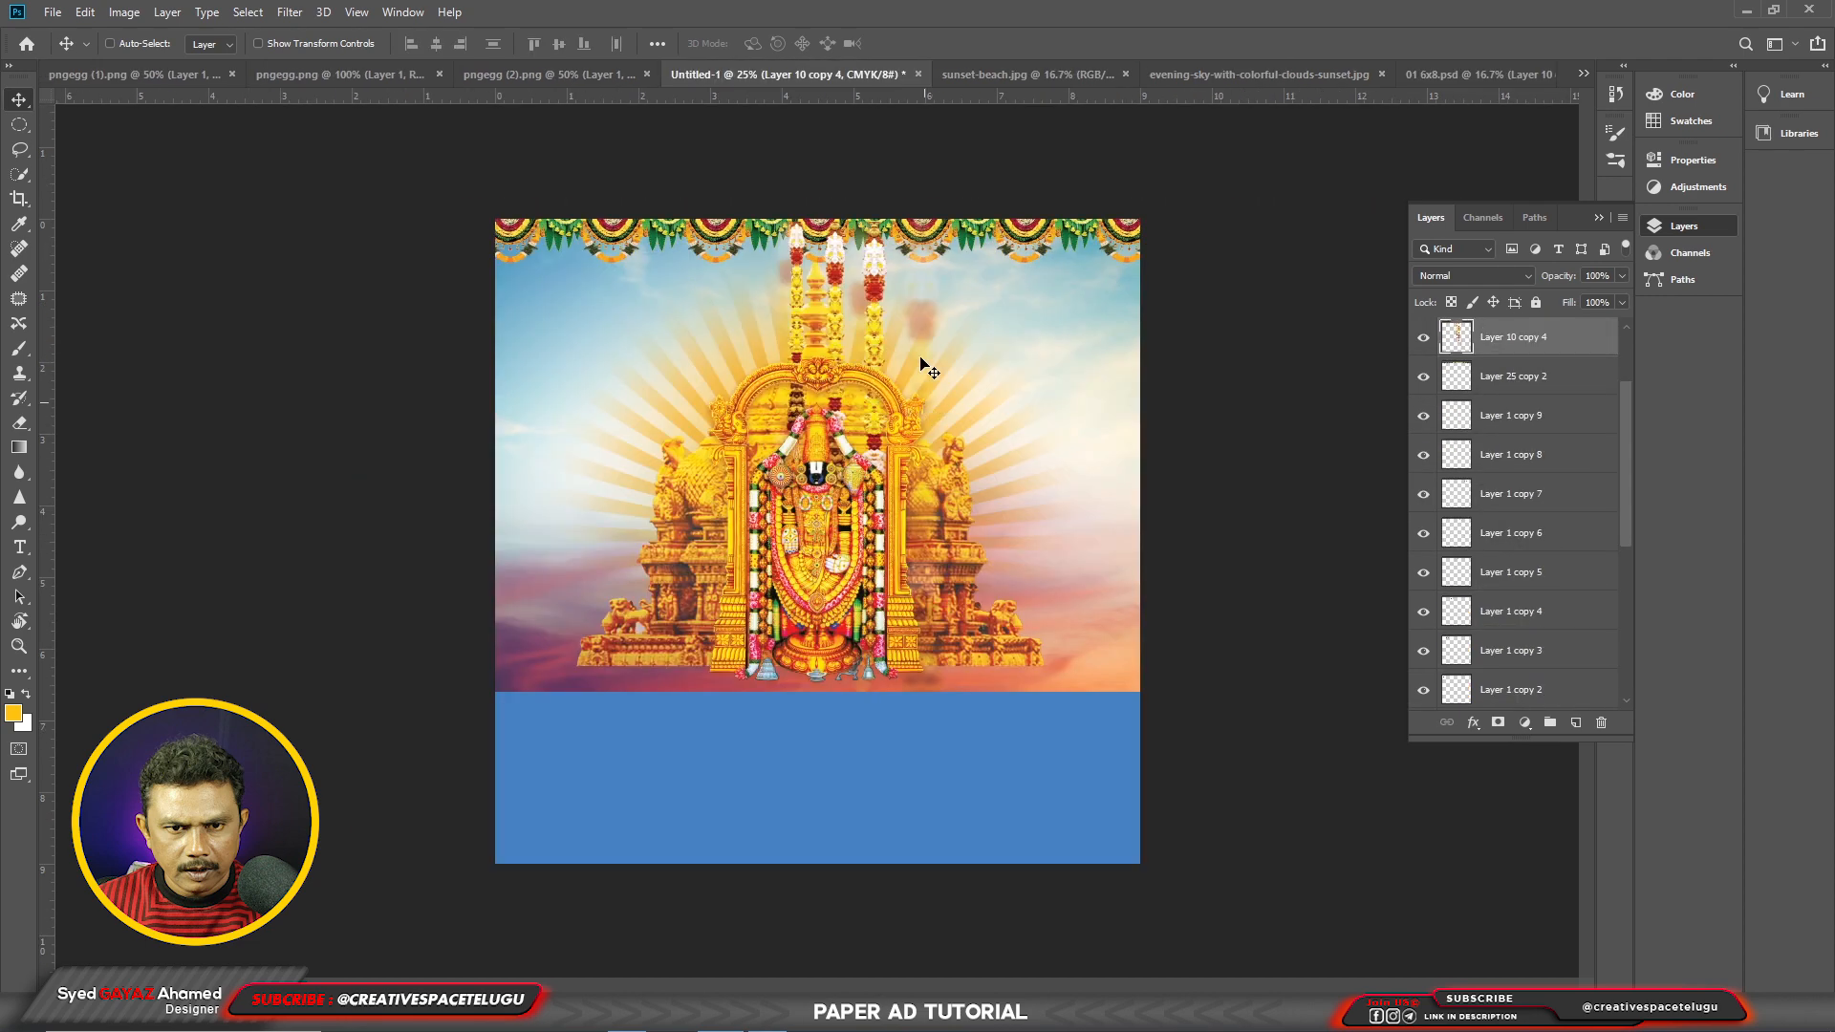
{"action": "left_click_drag", "start_coordinate": [973, 412], "coordinate": [1021, 440]}
{"action": "key", "text": "ctrl+t"}
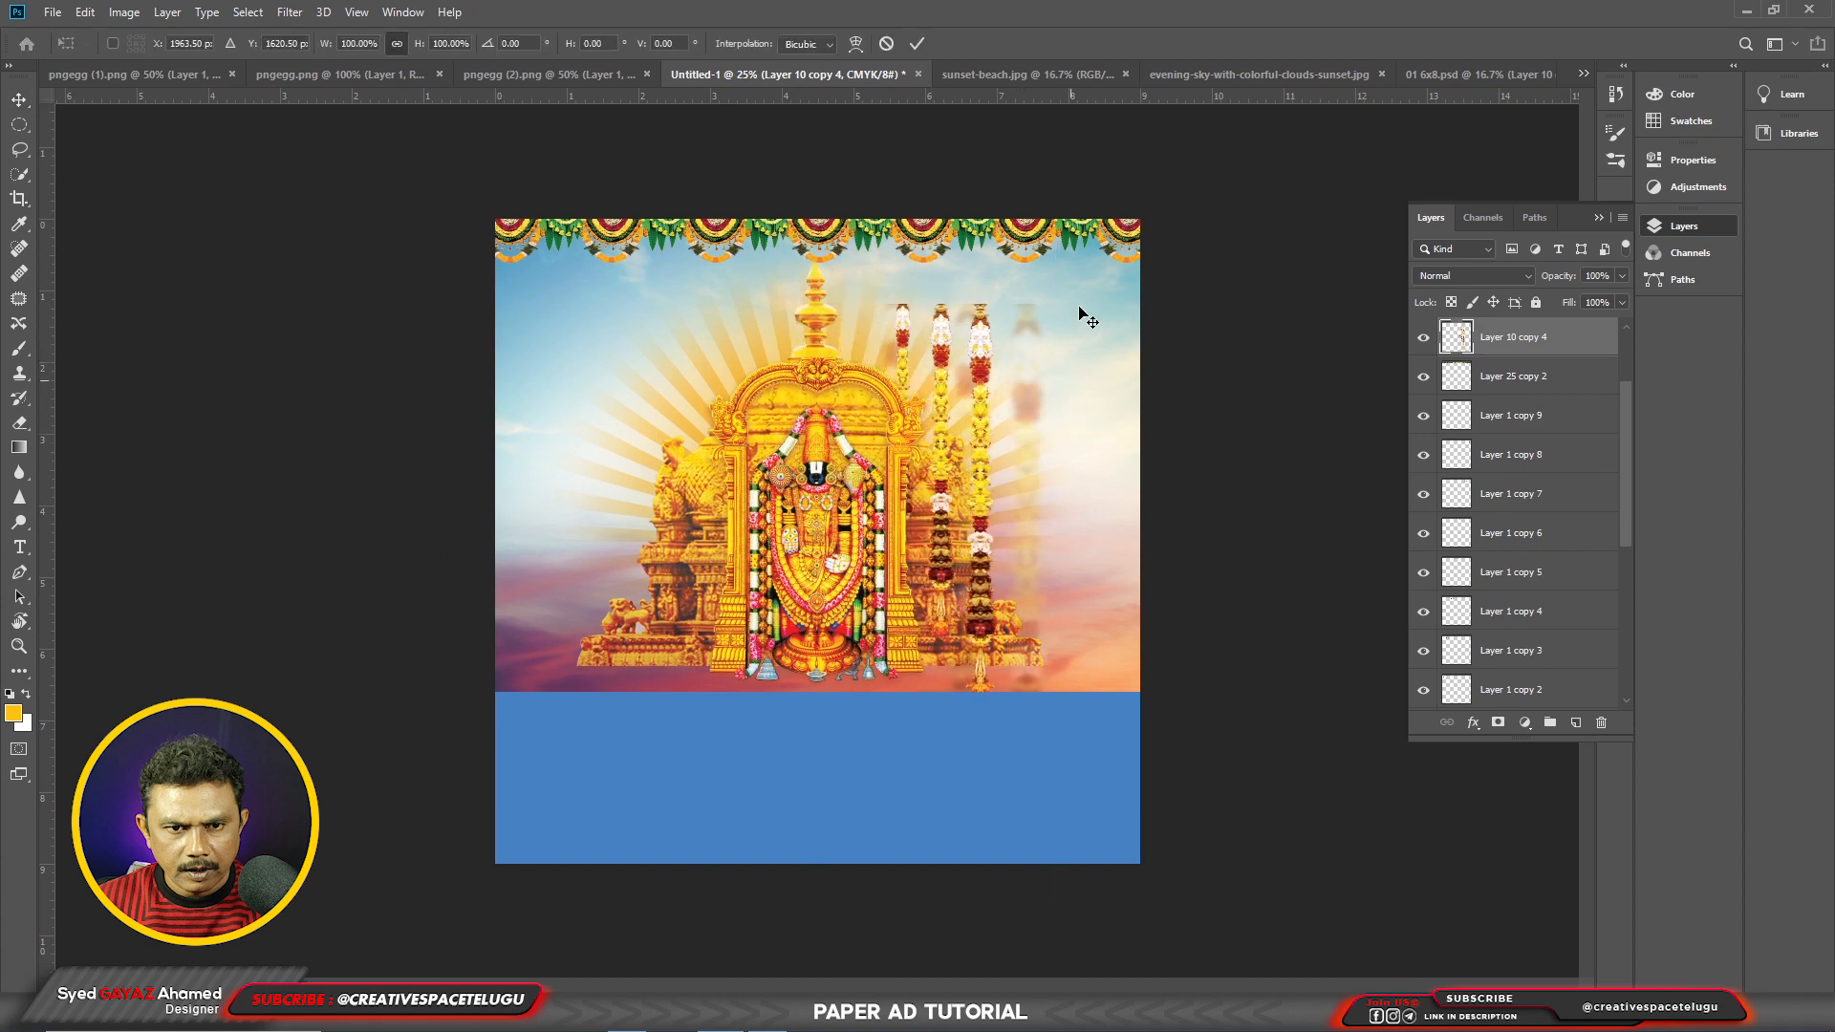
{"action": "left_click_drag", "start_coordinate": [1056, 305], "coordinate": [991, 515]}
{"action": "left_click_drag", "start_coordinate": [960, 612], "coordinate": [1082, 397]}
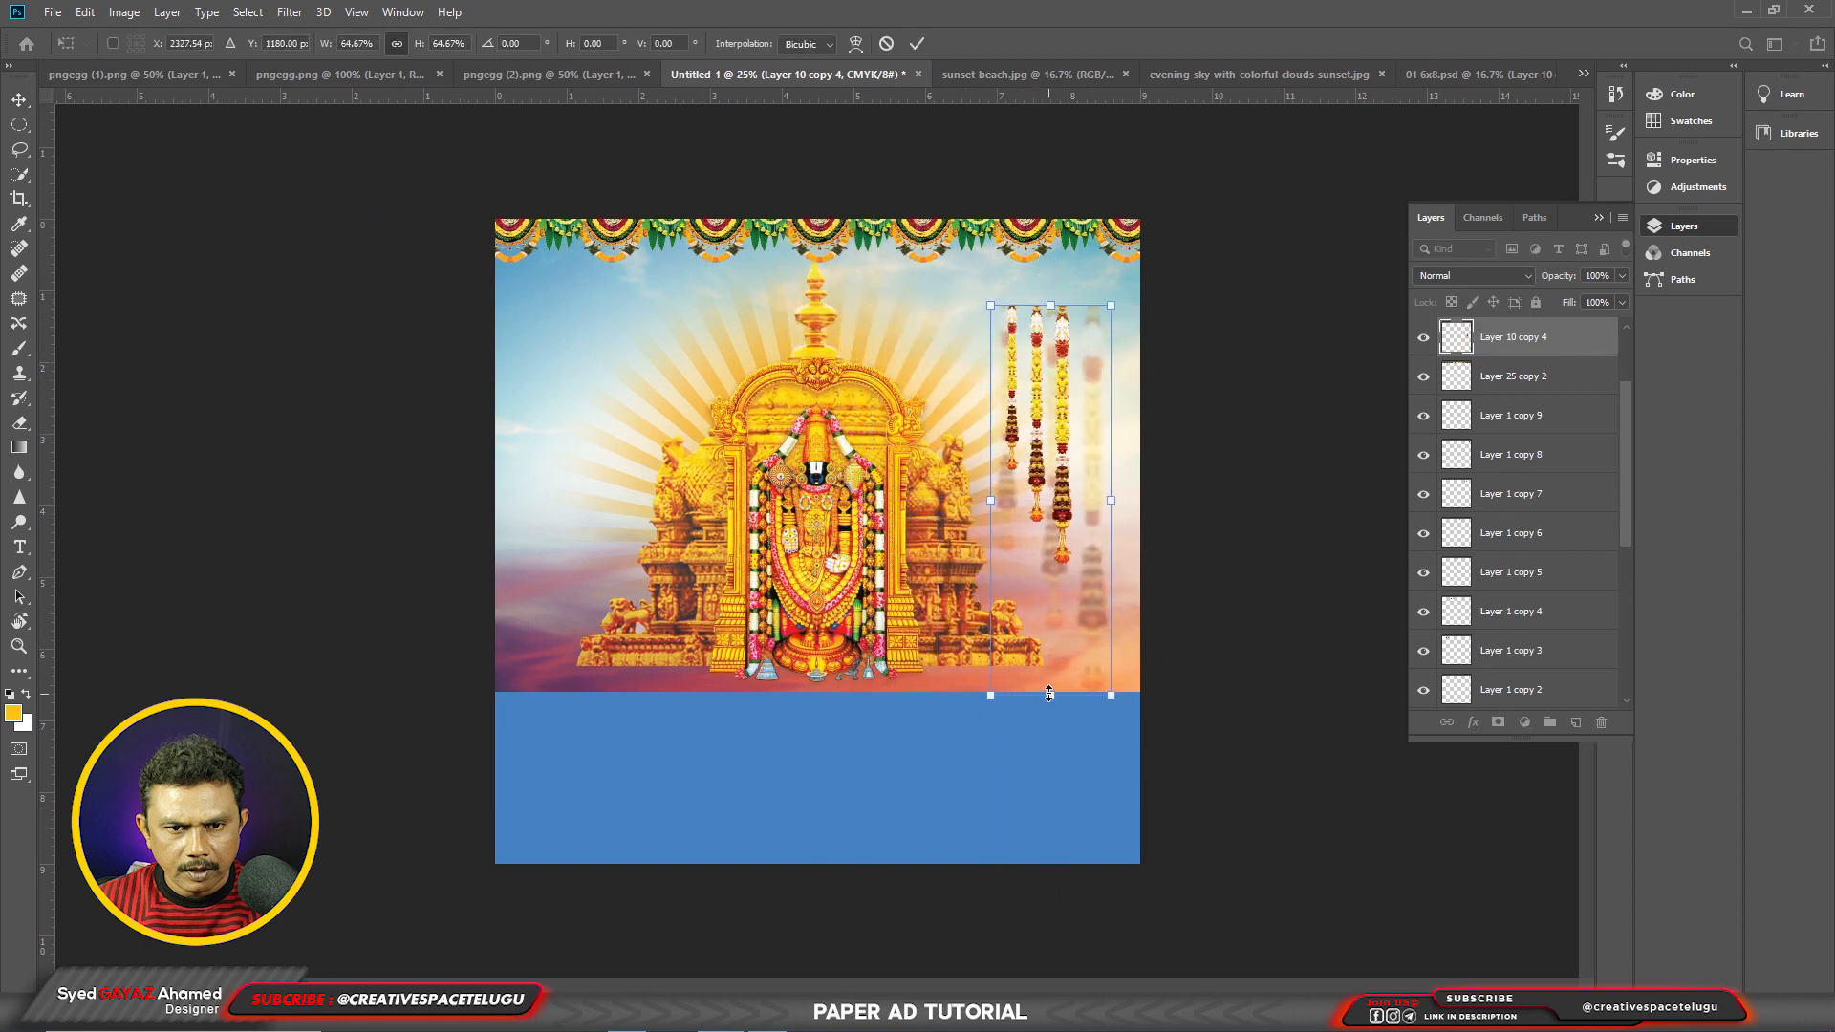
{"action": "left_click_drag", "start_coordinate": [992, 692], "coordinate": [1008, 640]}
{"action": "left_click_drag", "start_coordinate": [1099, 580], "coordinate": [1134, 516]}
{"action": "key", "text": "Return"}
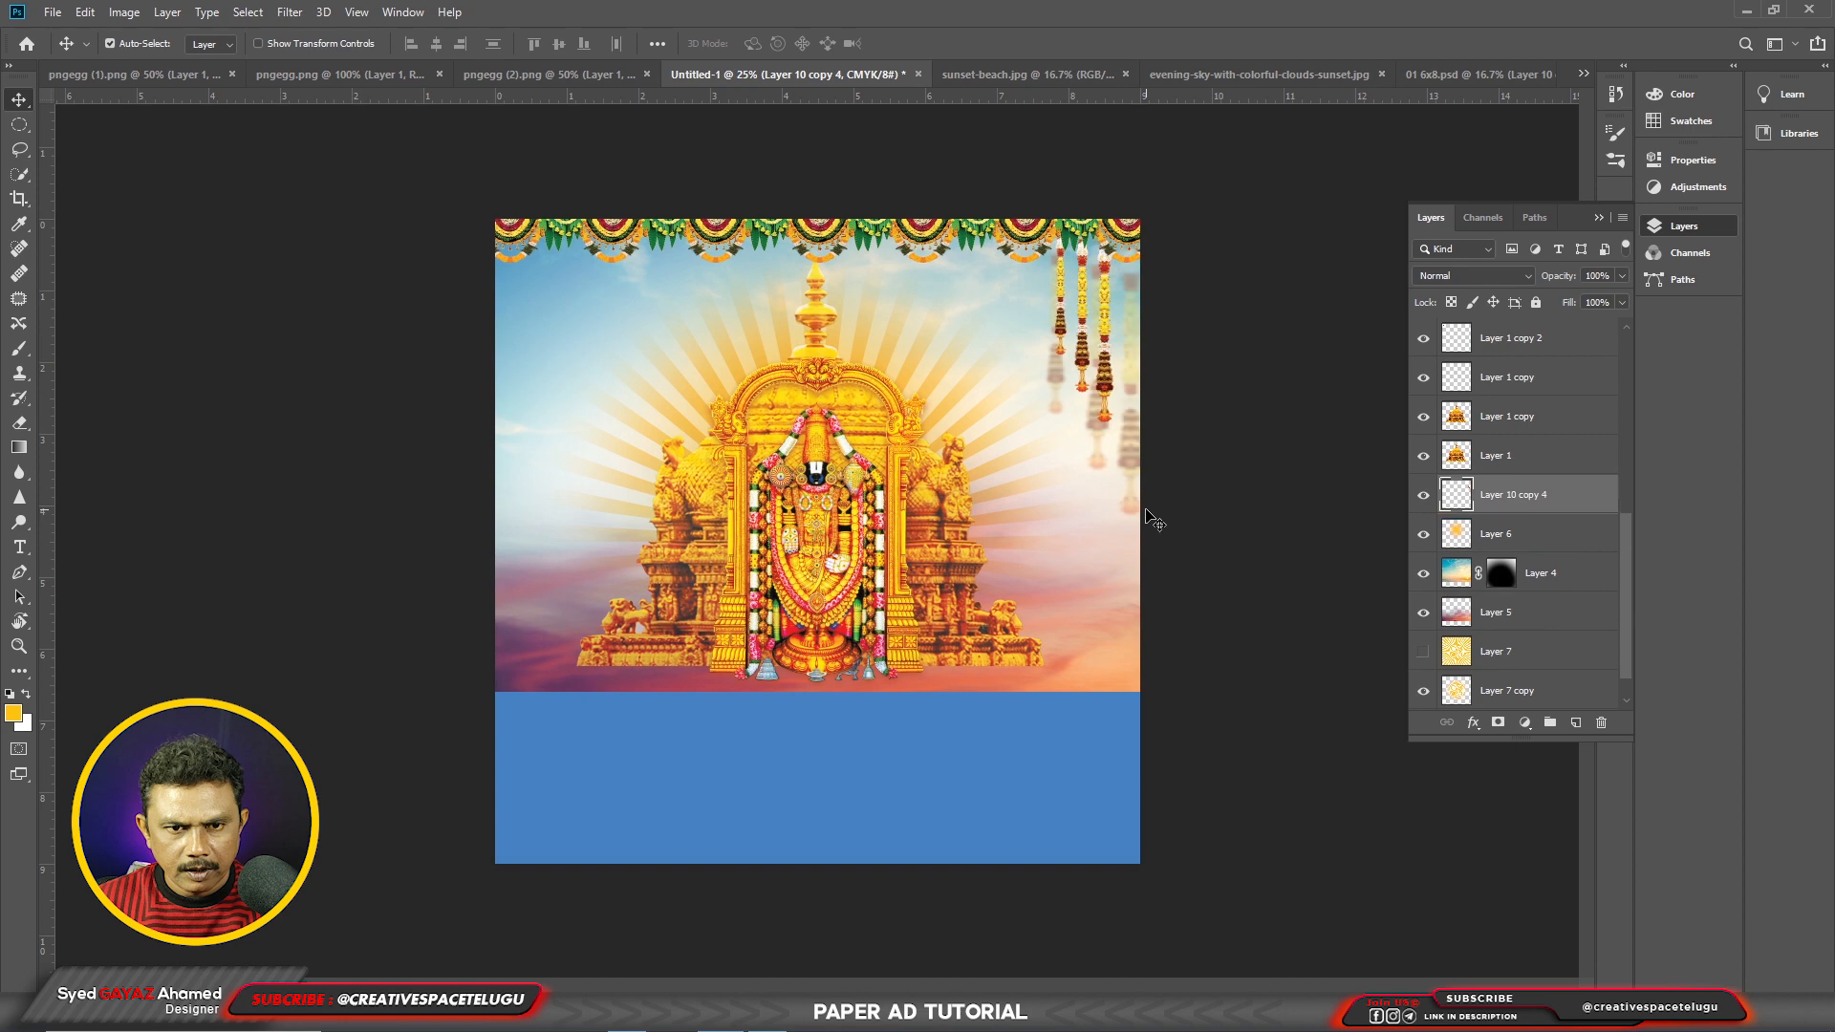
Step: Duplicate the hanging flower strings, flip the copy horizontally and align it below the top garland's left end
{"action": "left_click_drag", "start_coordinate": [1067, 334], "coordinate": [638, 354]}
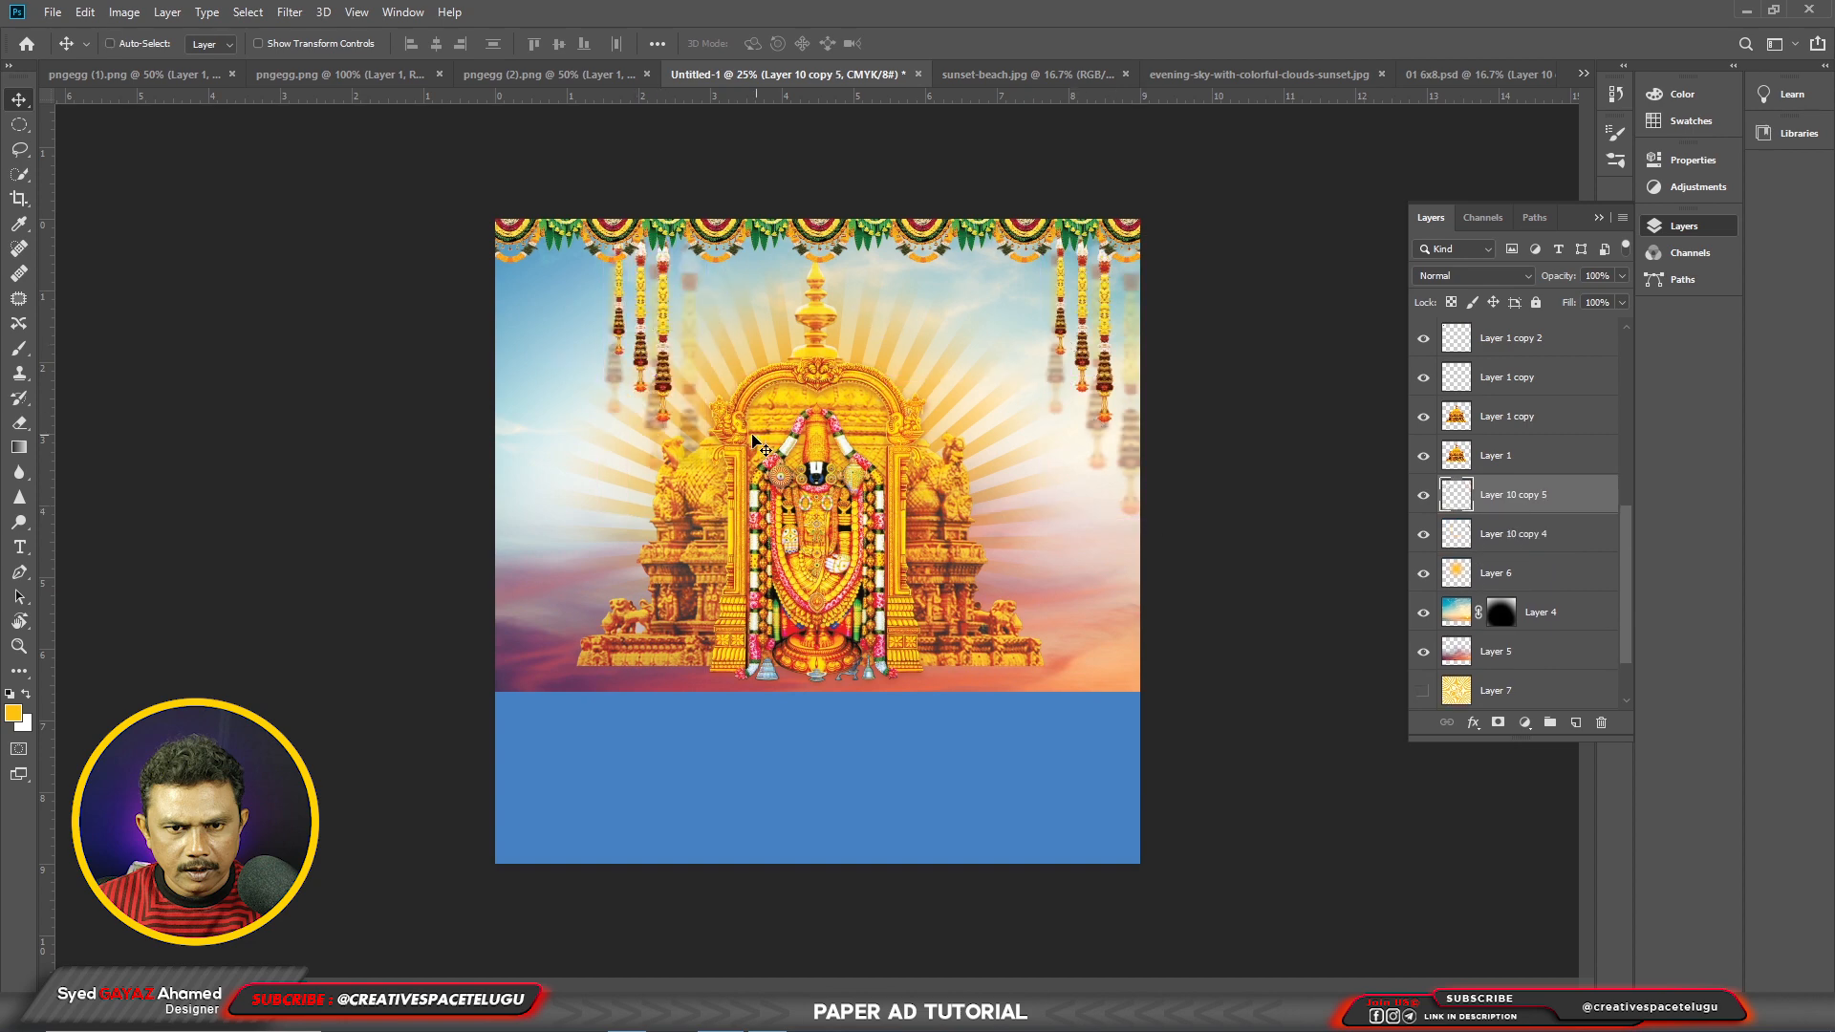
{"action": "key", "text": "ctrl+t"}
{"action": "right_click", "coordinate": [771, 341]}
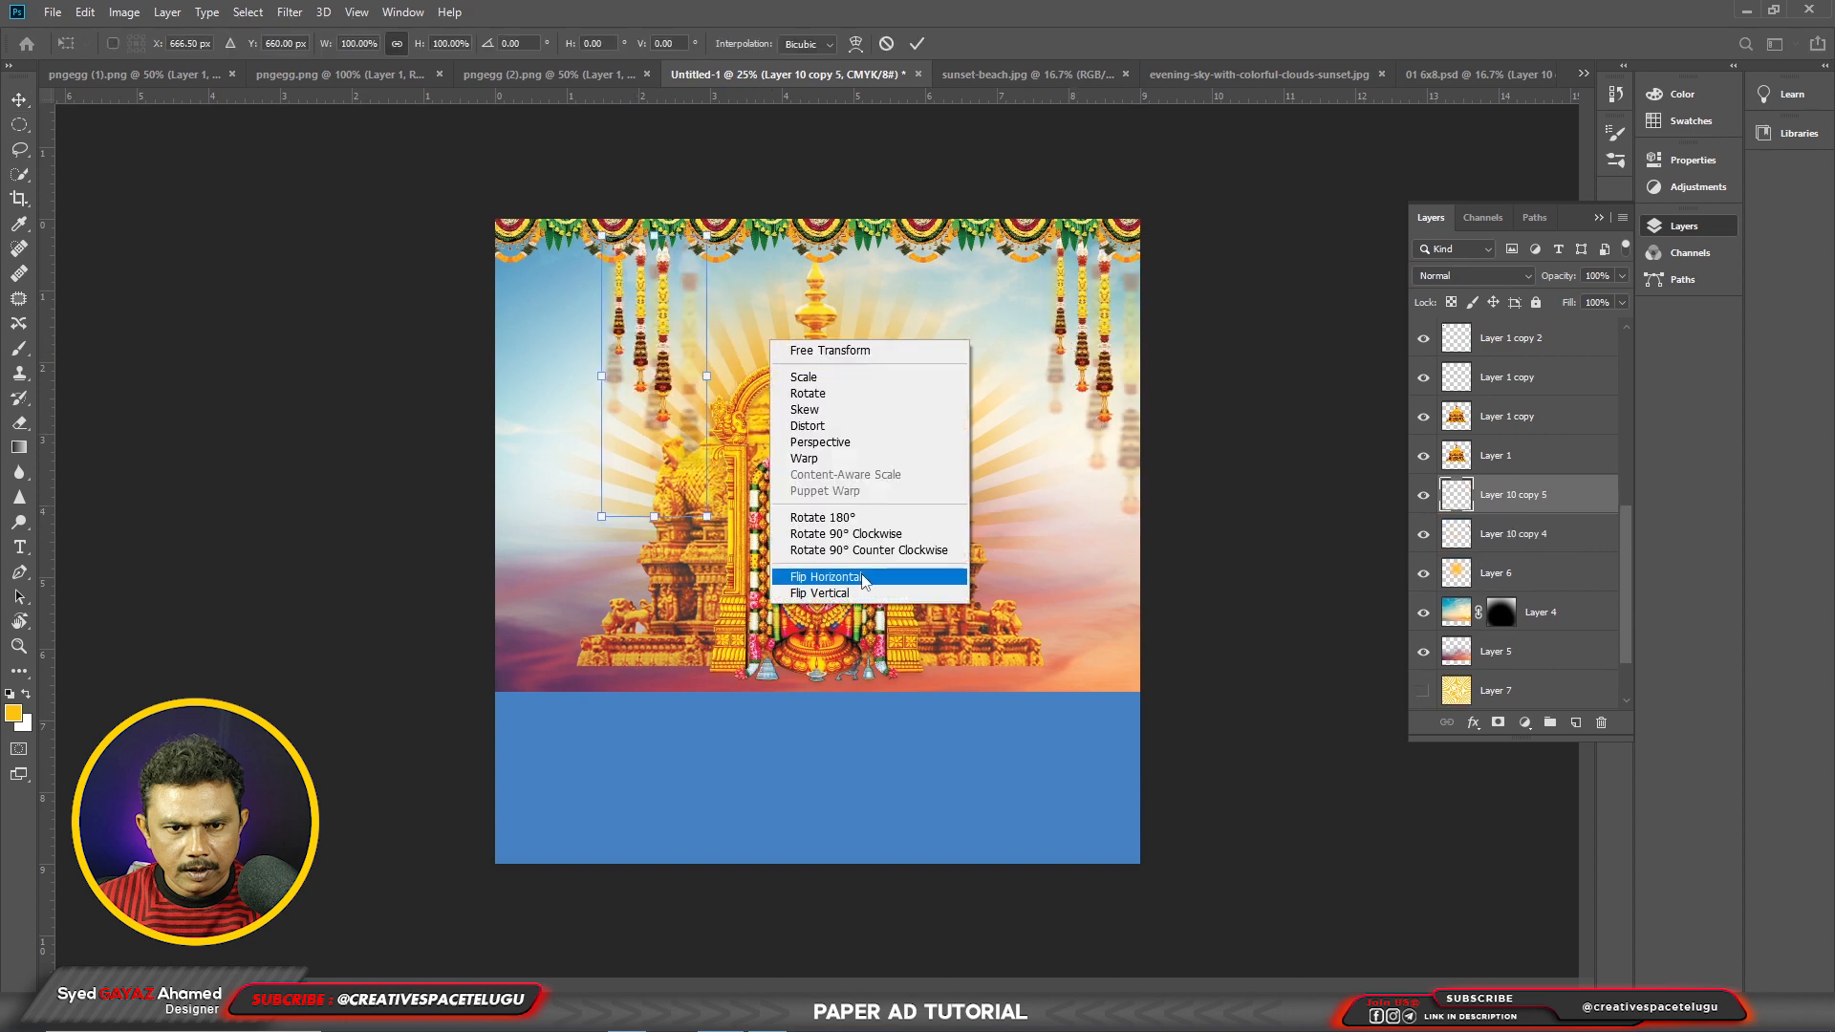
{"action": "left_click", "coordinate": [863, 577]}
{"action": "key", "text": "Return"}
{"action": "left_click_drag", "start_coordinate": [731, 390], "coordinate": [610, 386]}
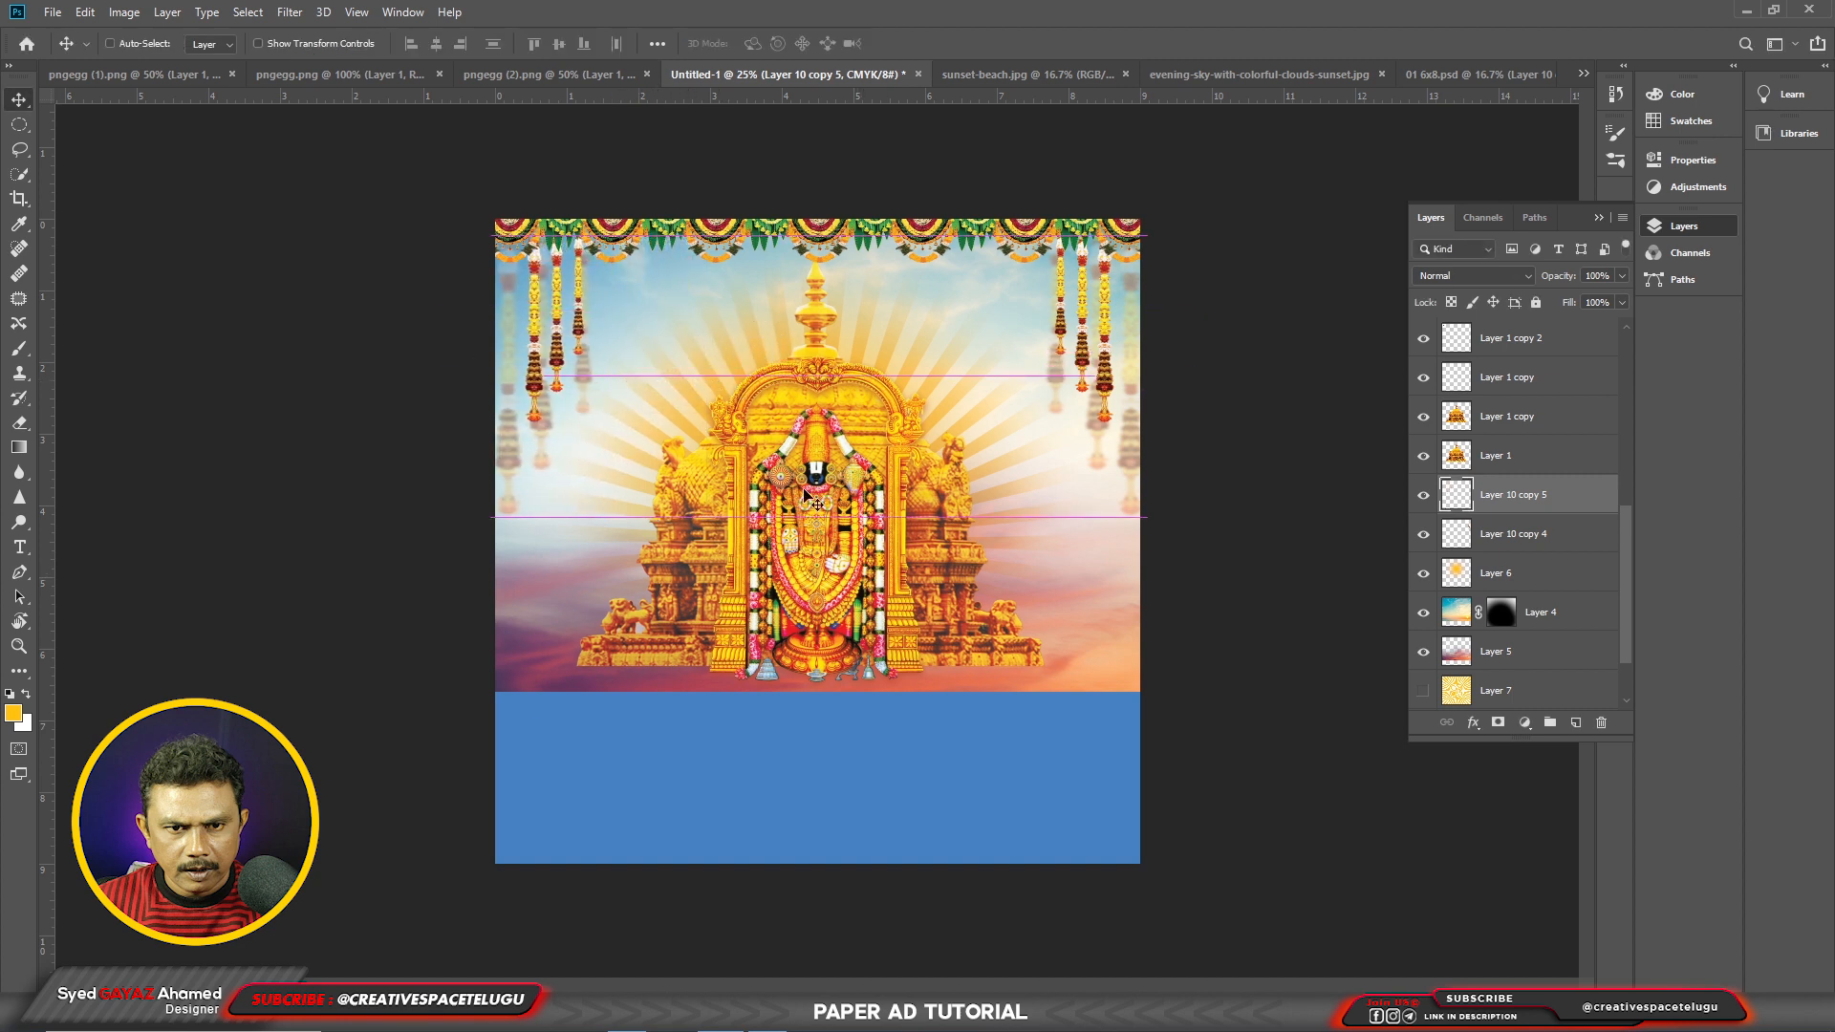
{"action": "key", "text": "Left"}
{"action": "key", "text": "Left"}
{"action": "key", "text": "Left"}
{"action": "key", "text": "Left"}
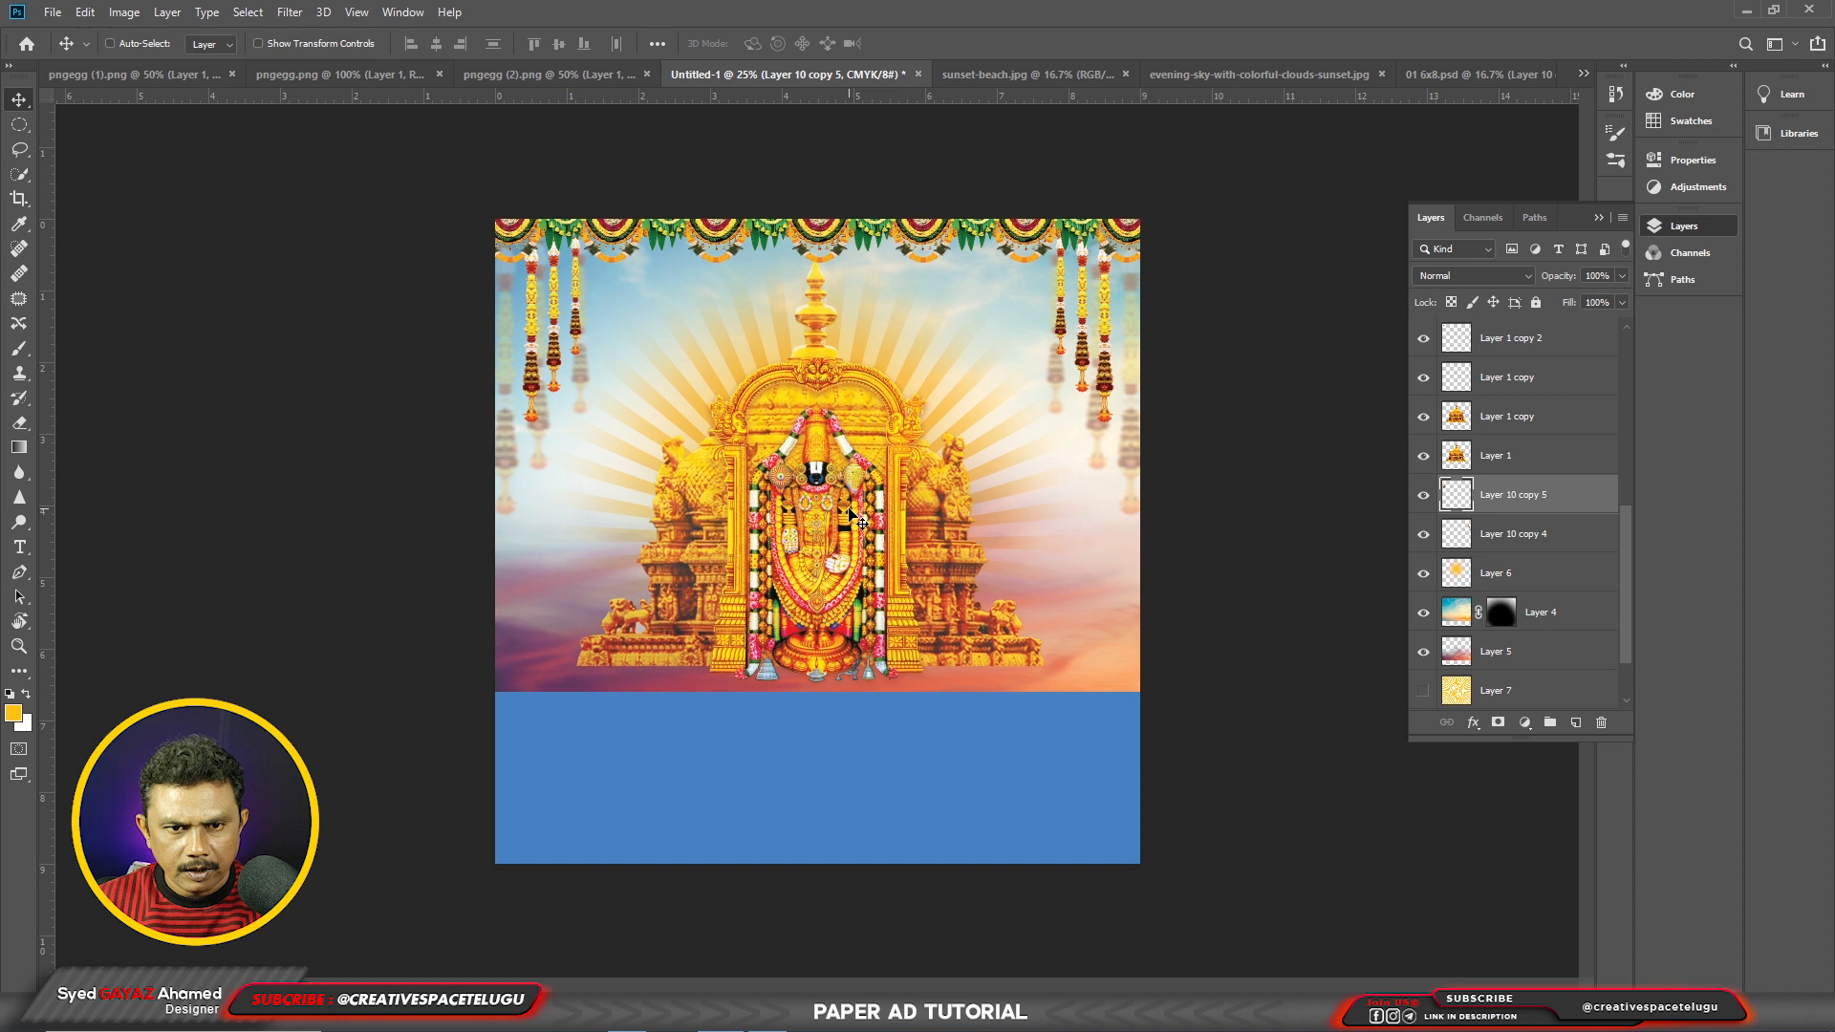
Step: Flatten the 1100 px soft round brush tip into an ellipse and dab it once at the deity's feet on a new top layer
{"action": "key", "text": "alt+period"}
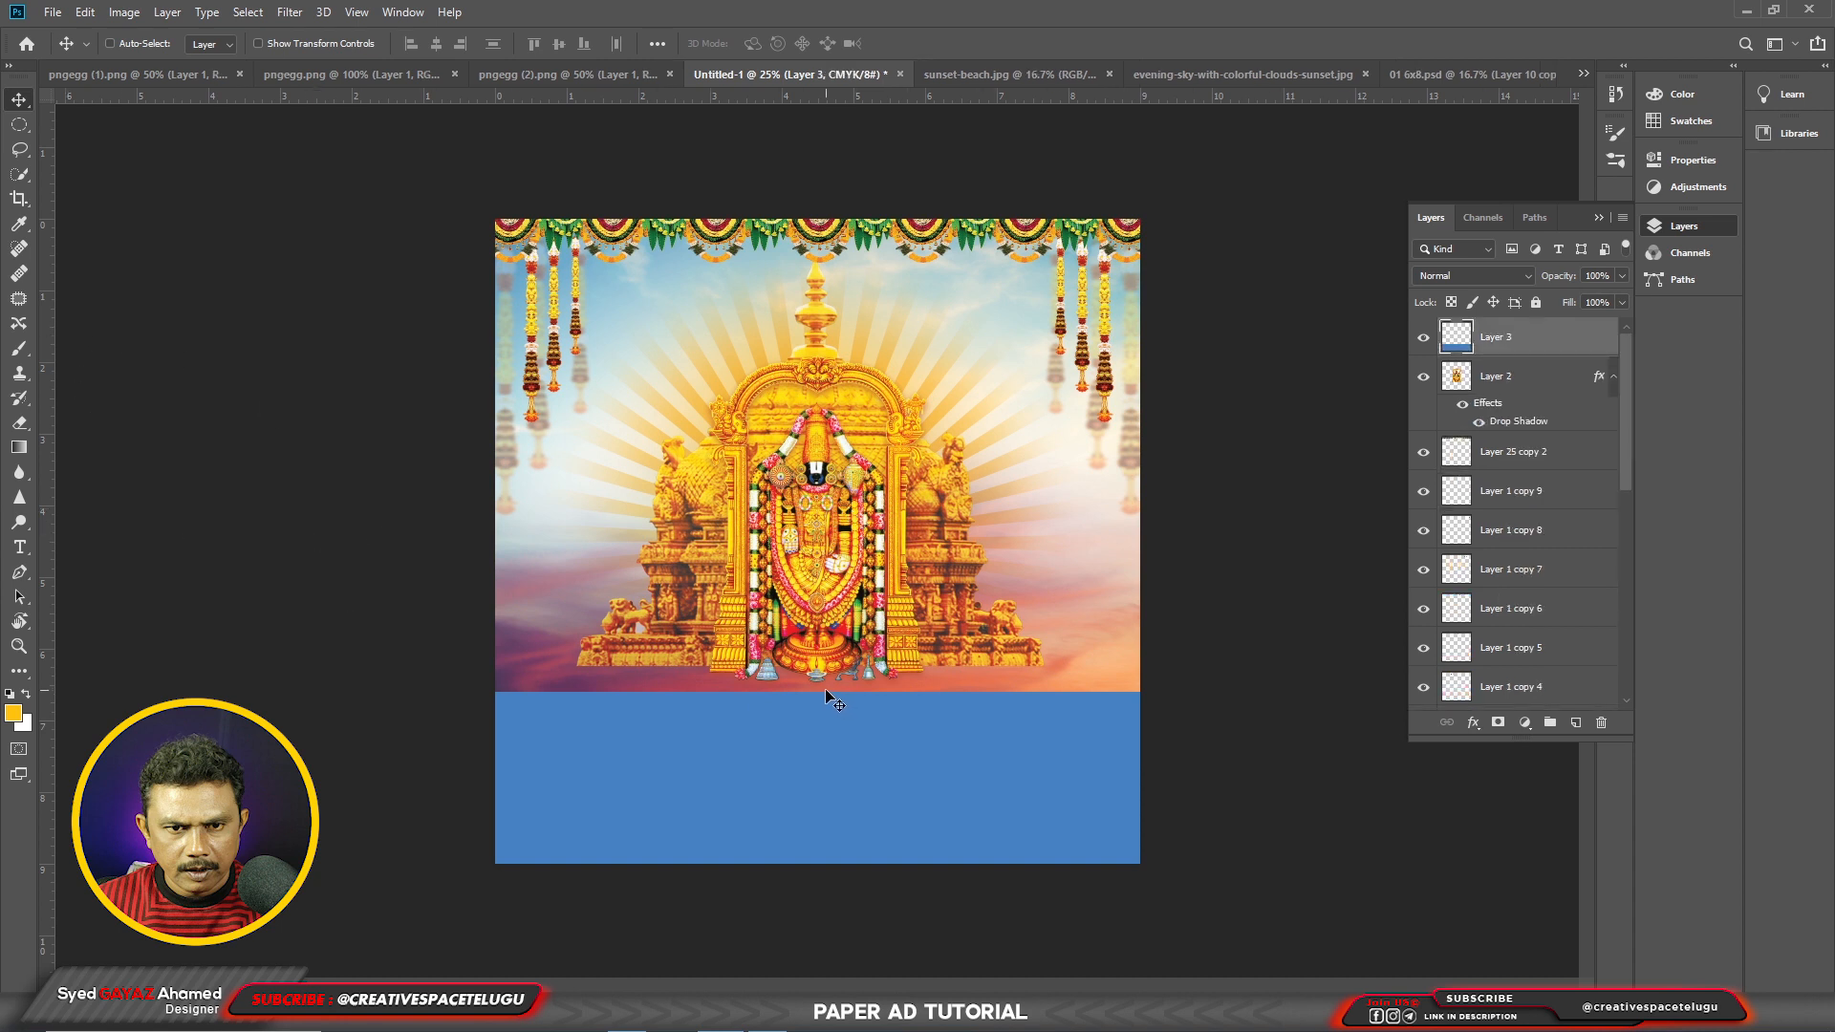
{"action": "key", "text": "b"}
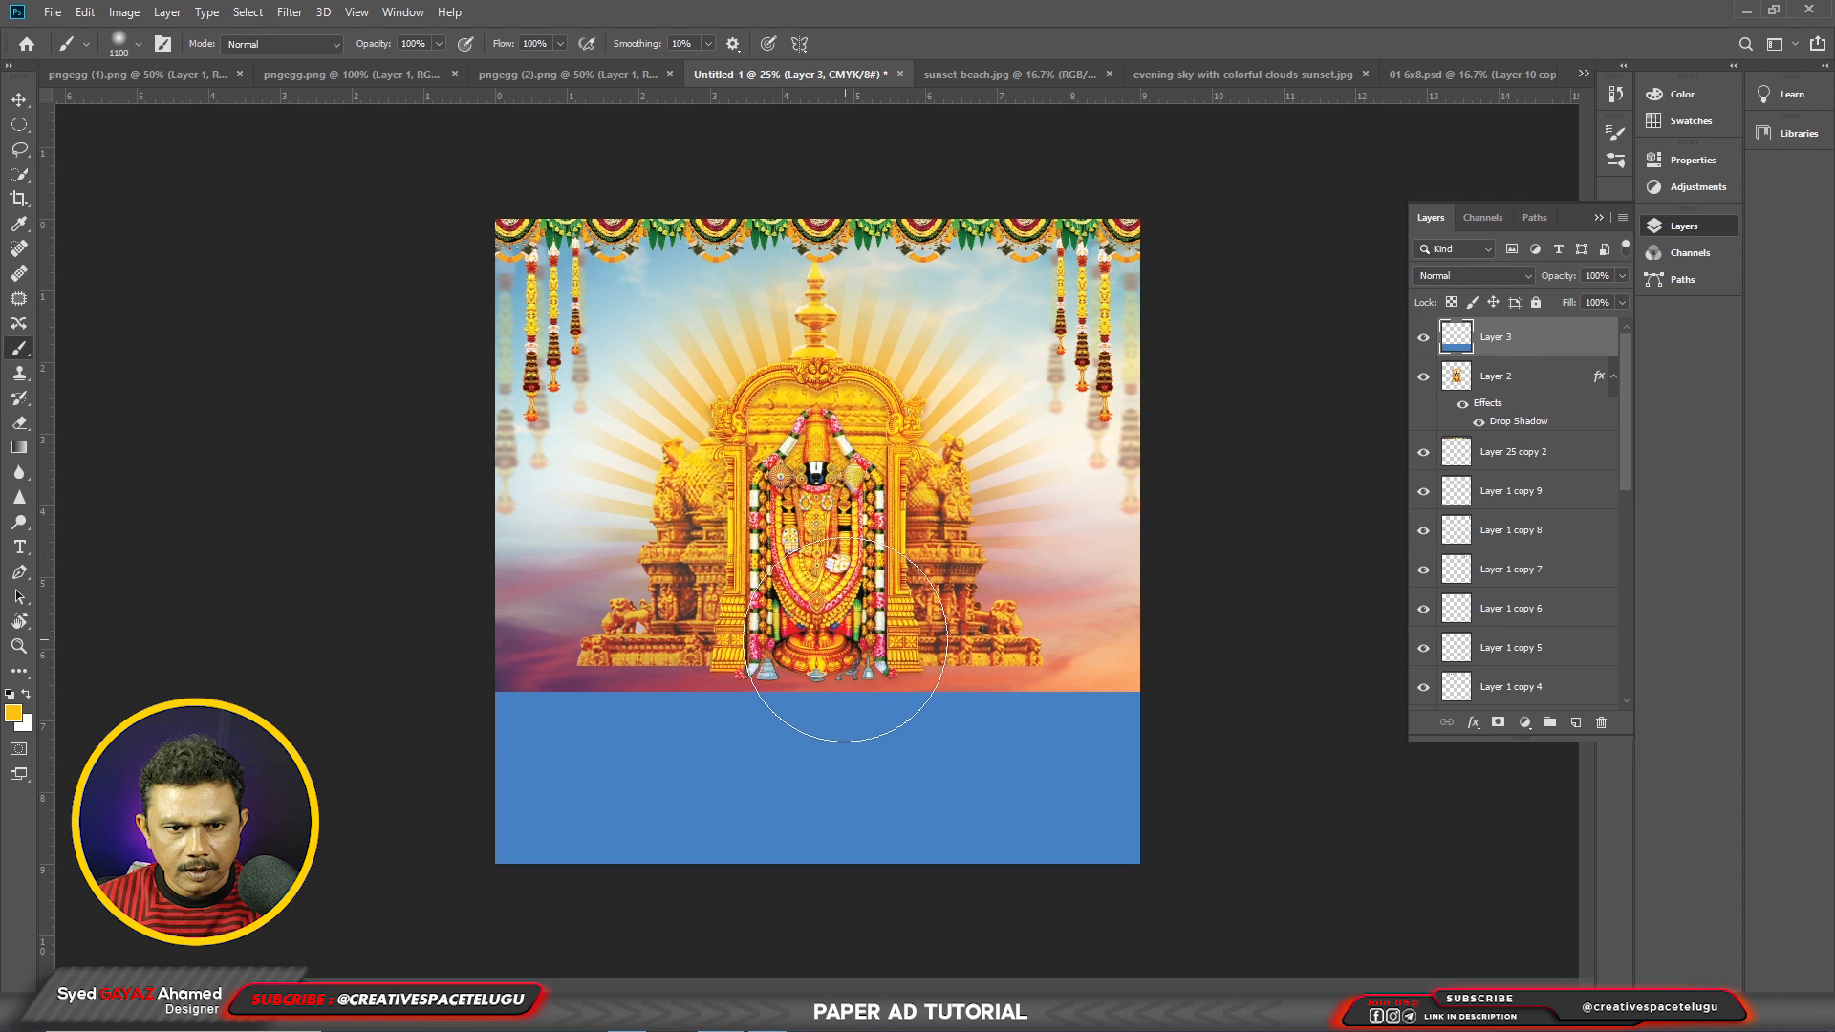
{"action": "right_click", "coordinate": [902, 707]}
{"action": "left_click_drag", "start_coordinate": [897, 713], "coordinate": [899, 700]}
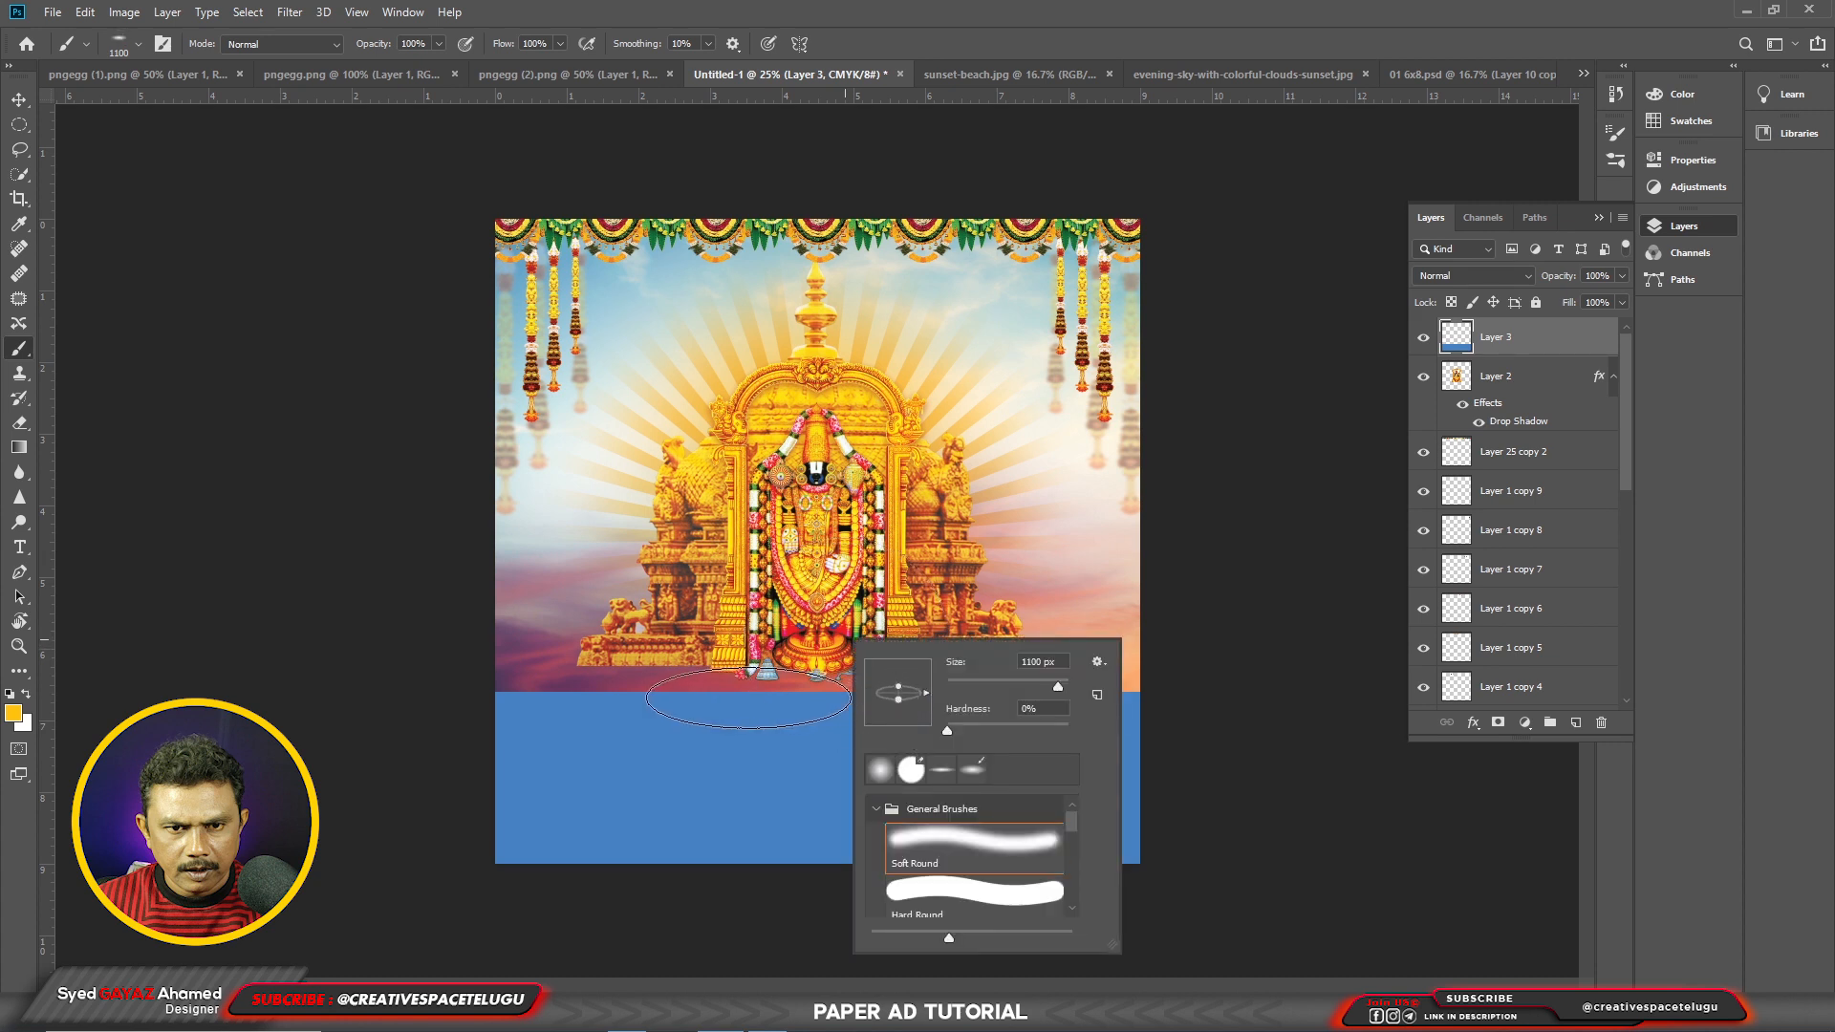
{"action": "key", "text": "Return"}
{"action": "key", "text": "ctrl+shift+n"}
{"action": "key", "text": "Return"}
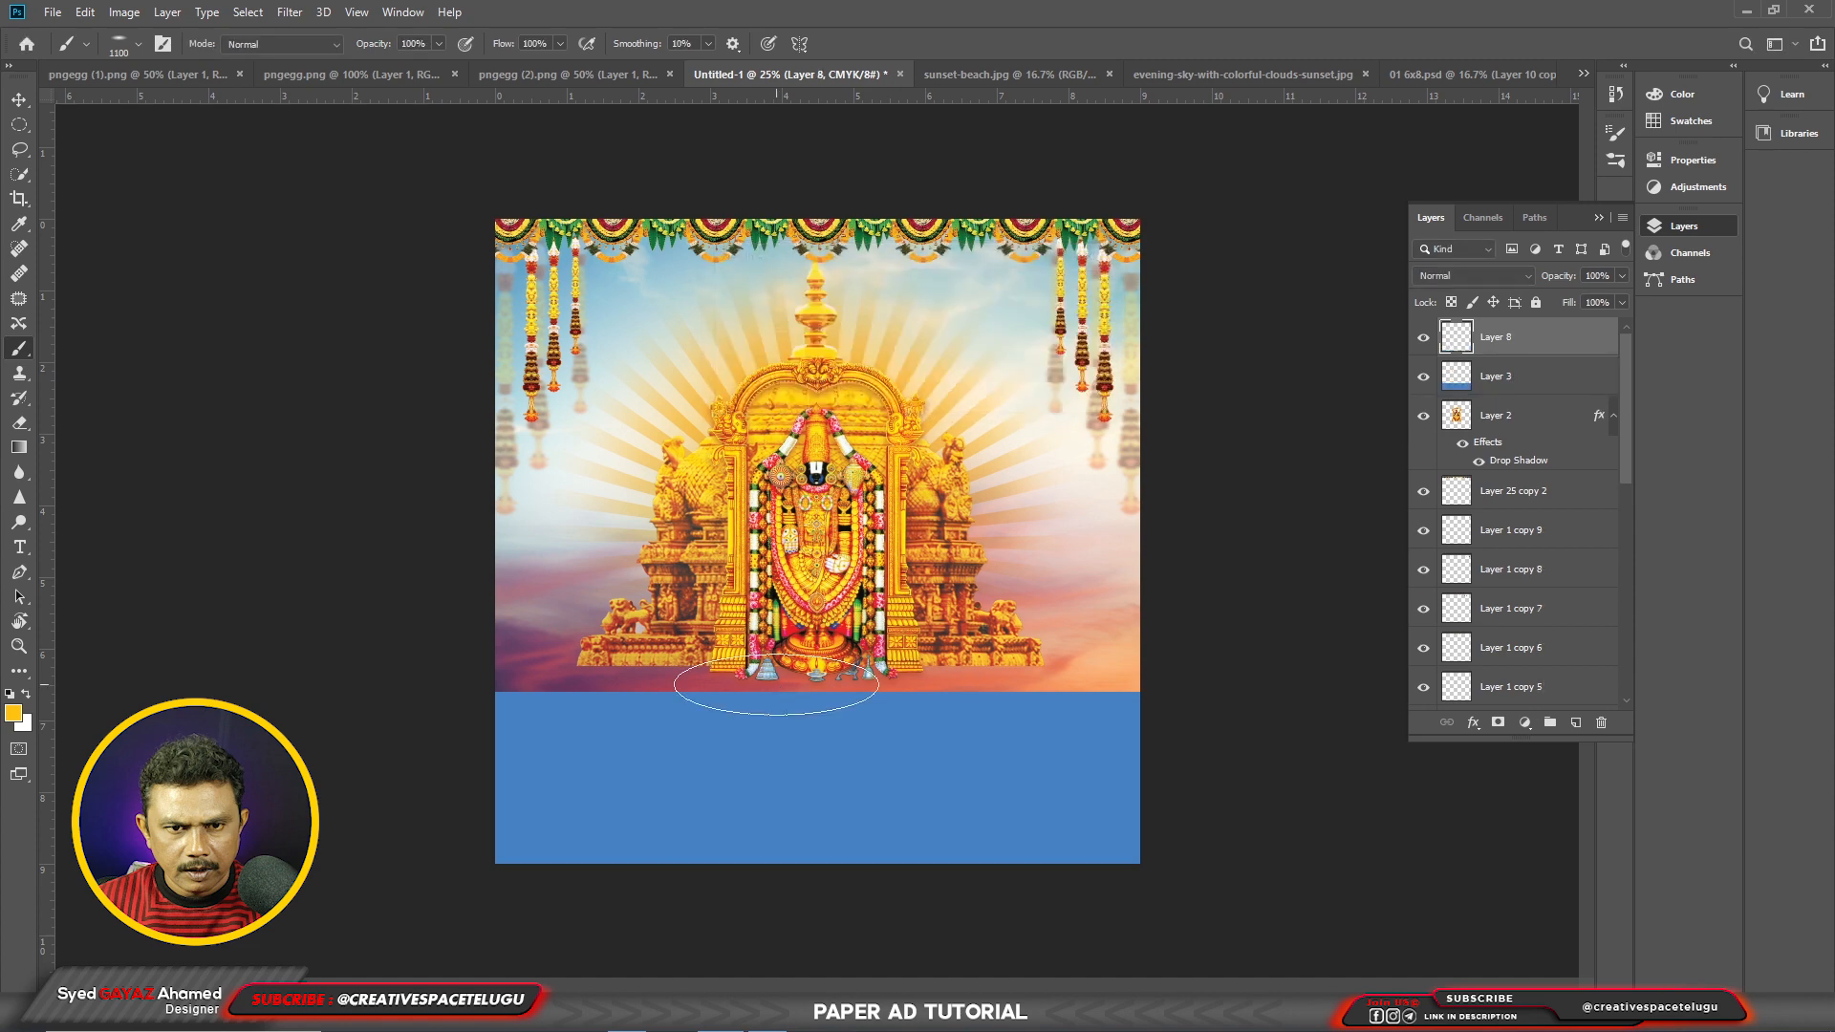
{"action": "left_click", "coordinate": [817, 699]}
Step: Set the foreground colour to black and recolour the soft dab at the deity's feet with it
{"action": "left_click", "coordinate": [13, 713]}
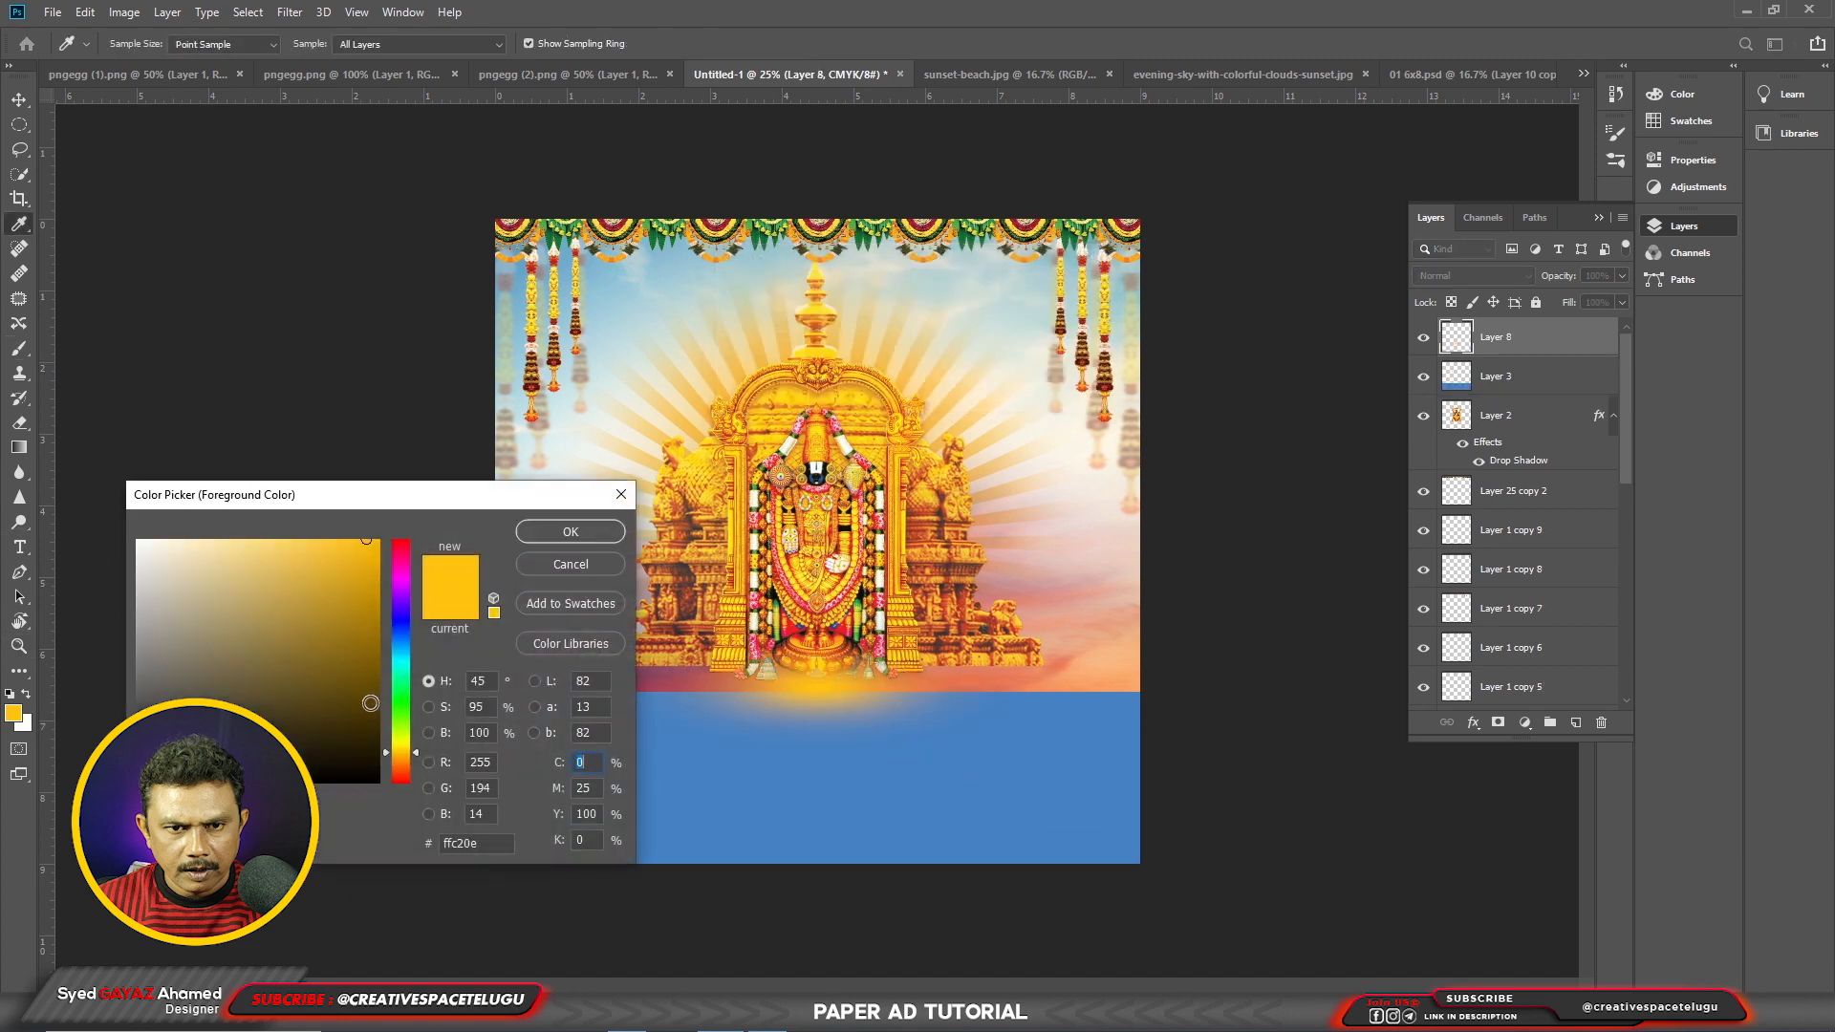
{"action": "left_click", "coordinate": [379, 781]}
{"action": "left_click", "coordinate": [599, 537]}
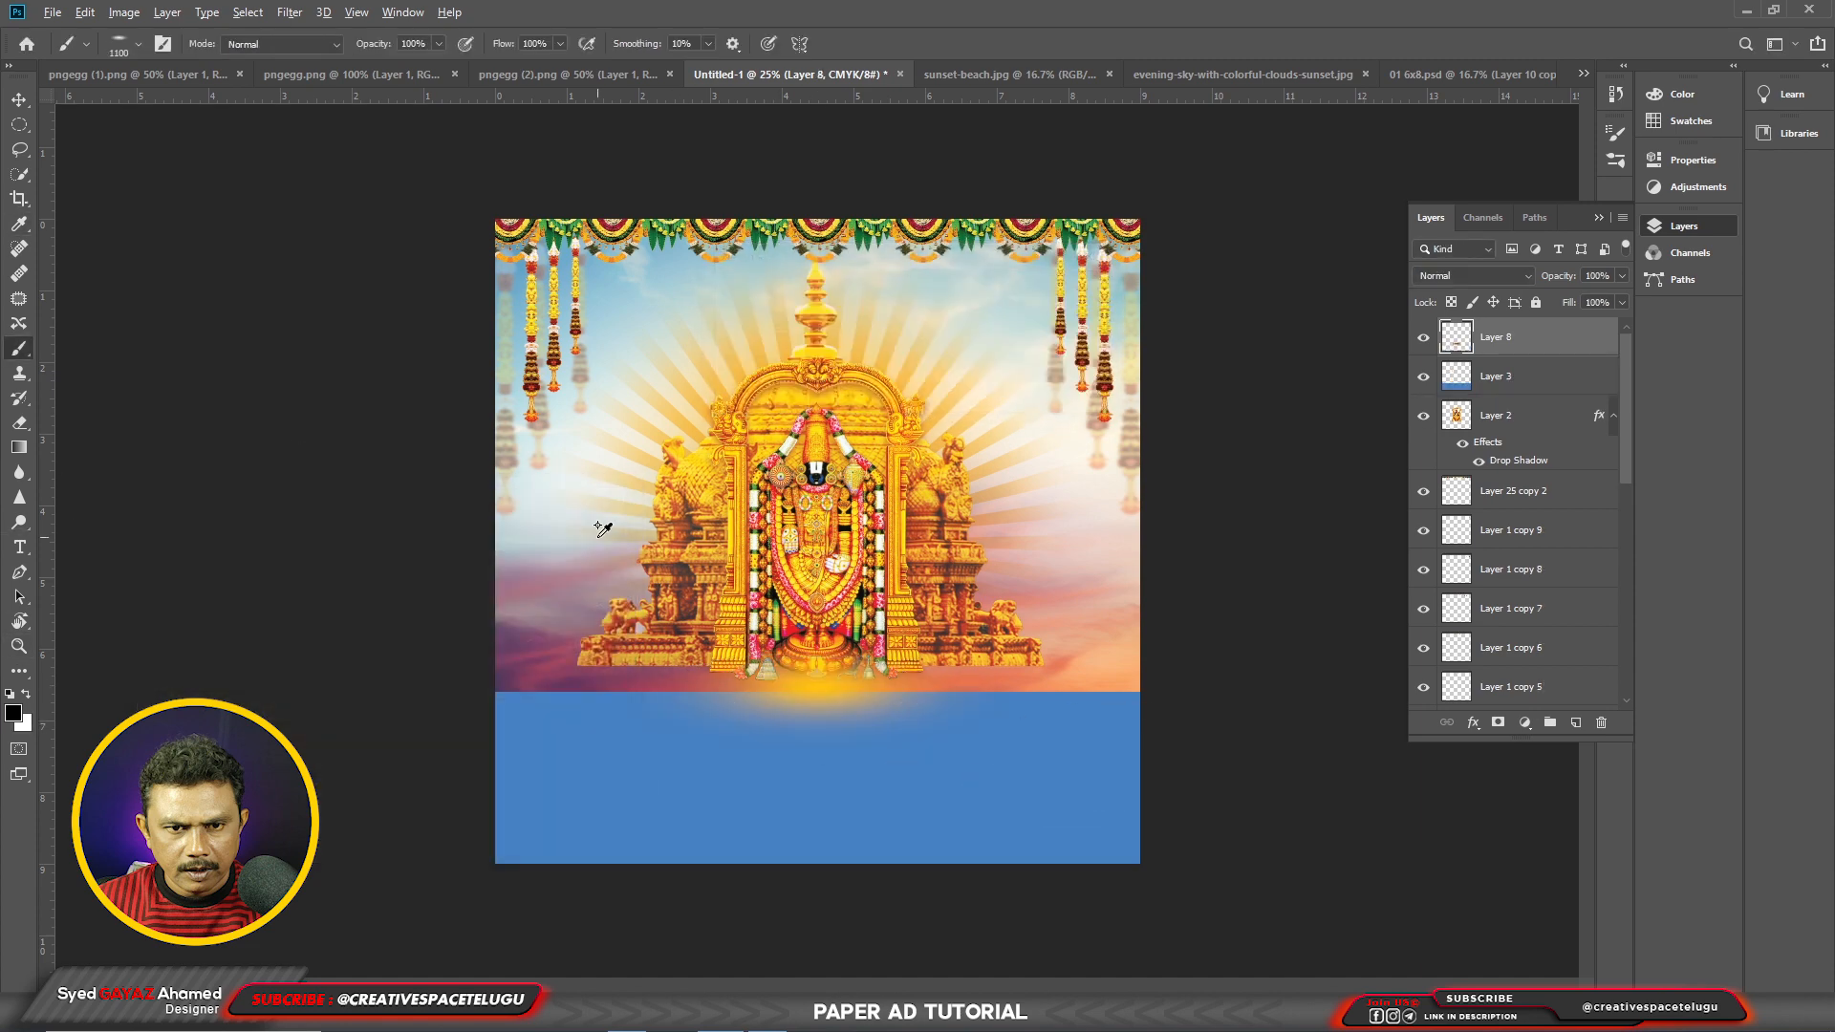
{"action": "key", "text": "shift+alt+BackSpace"}
Step: Stretch the black dab into a wide, flat ground shadow centred just above the blue strip
{"action": "key", "text": "ctrl+t"}
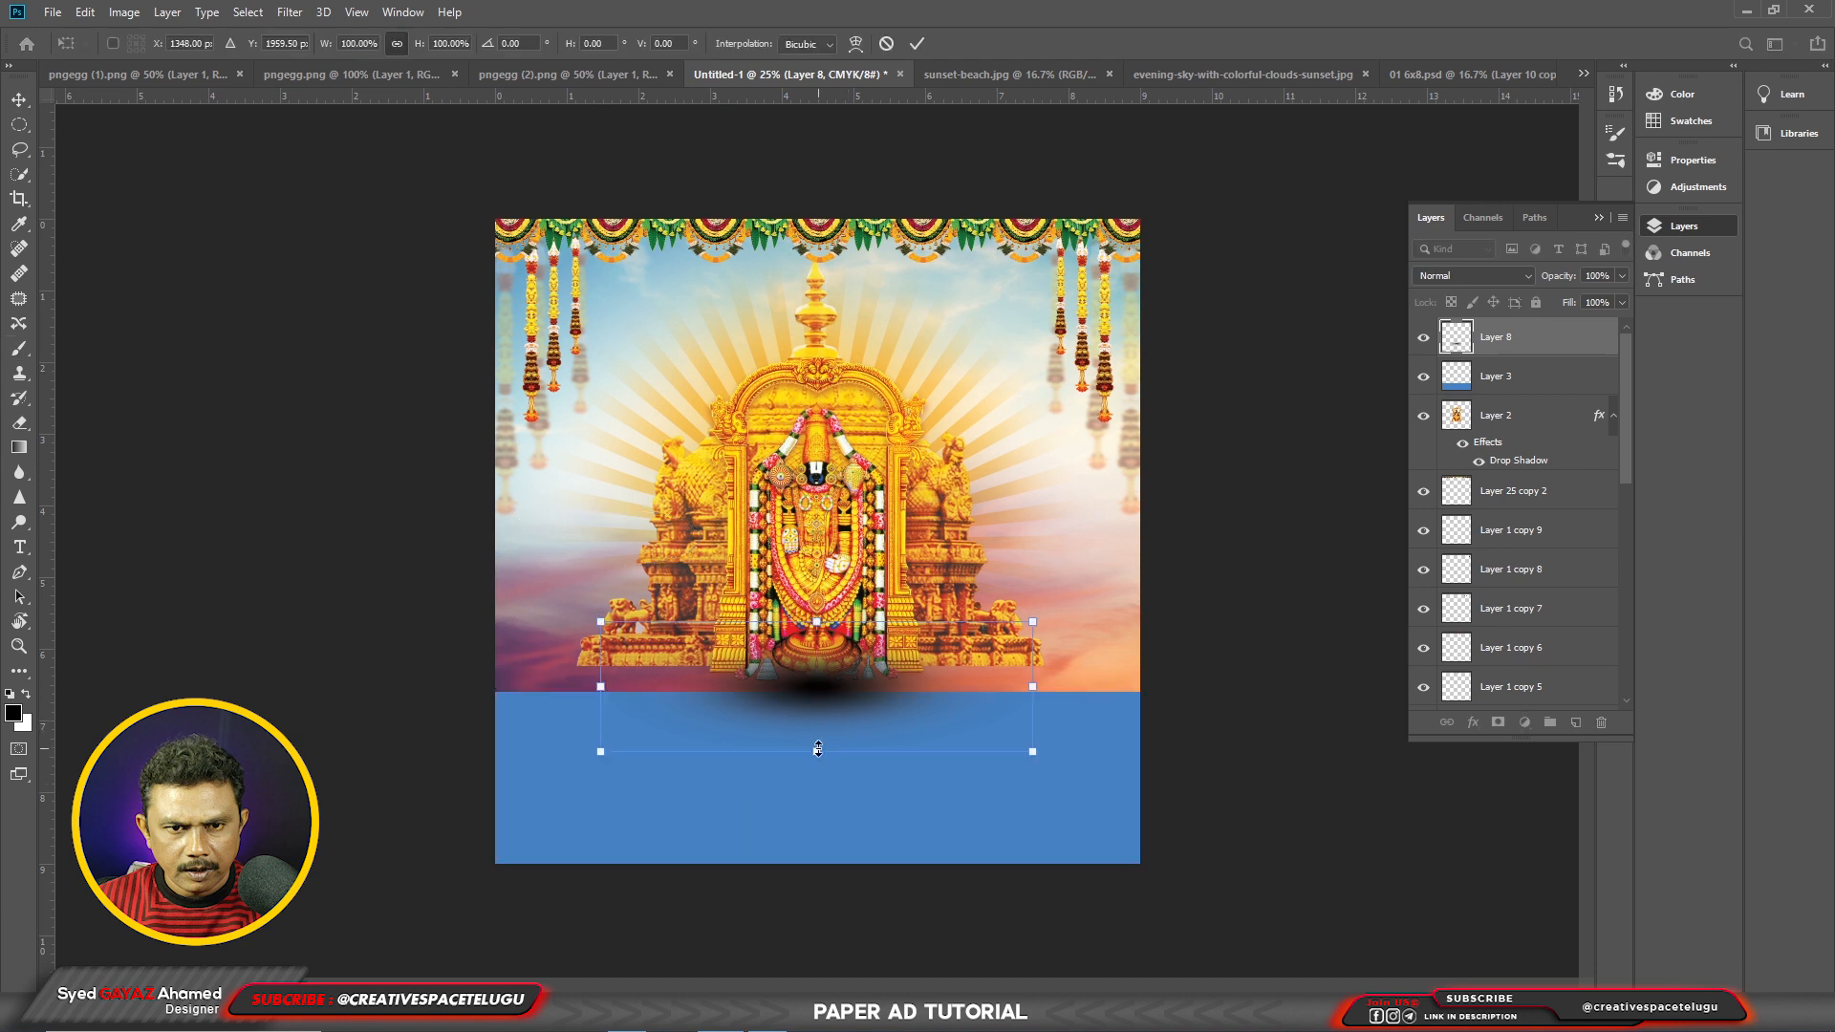
{"action": "left_click_drag", "start_coordinate": [824, 753], "coordinate": [817, 708]}
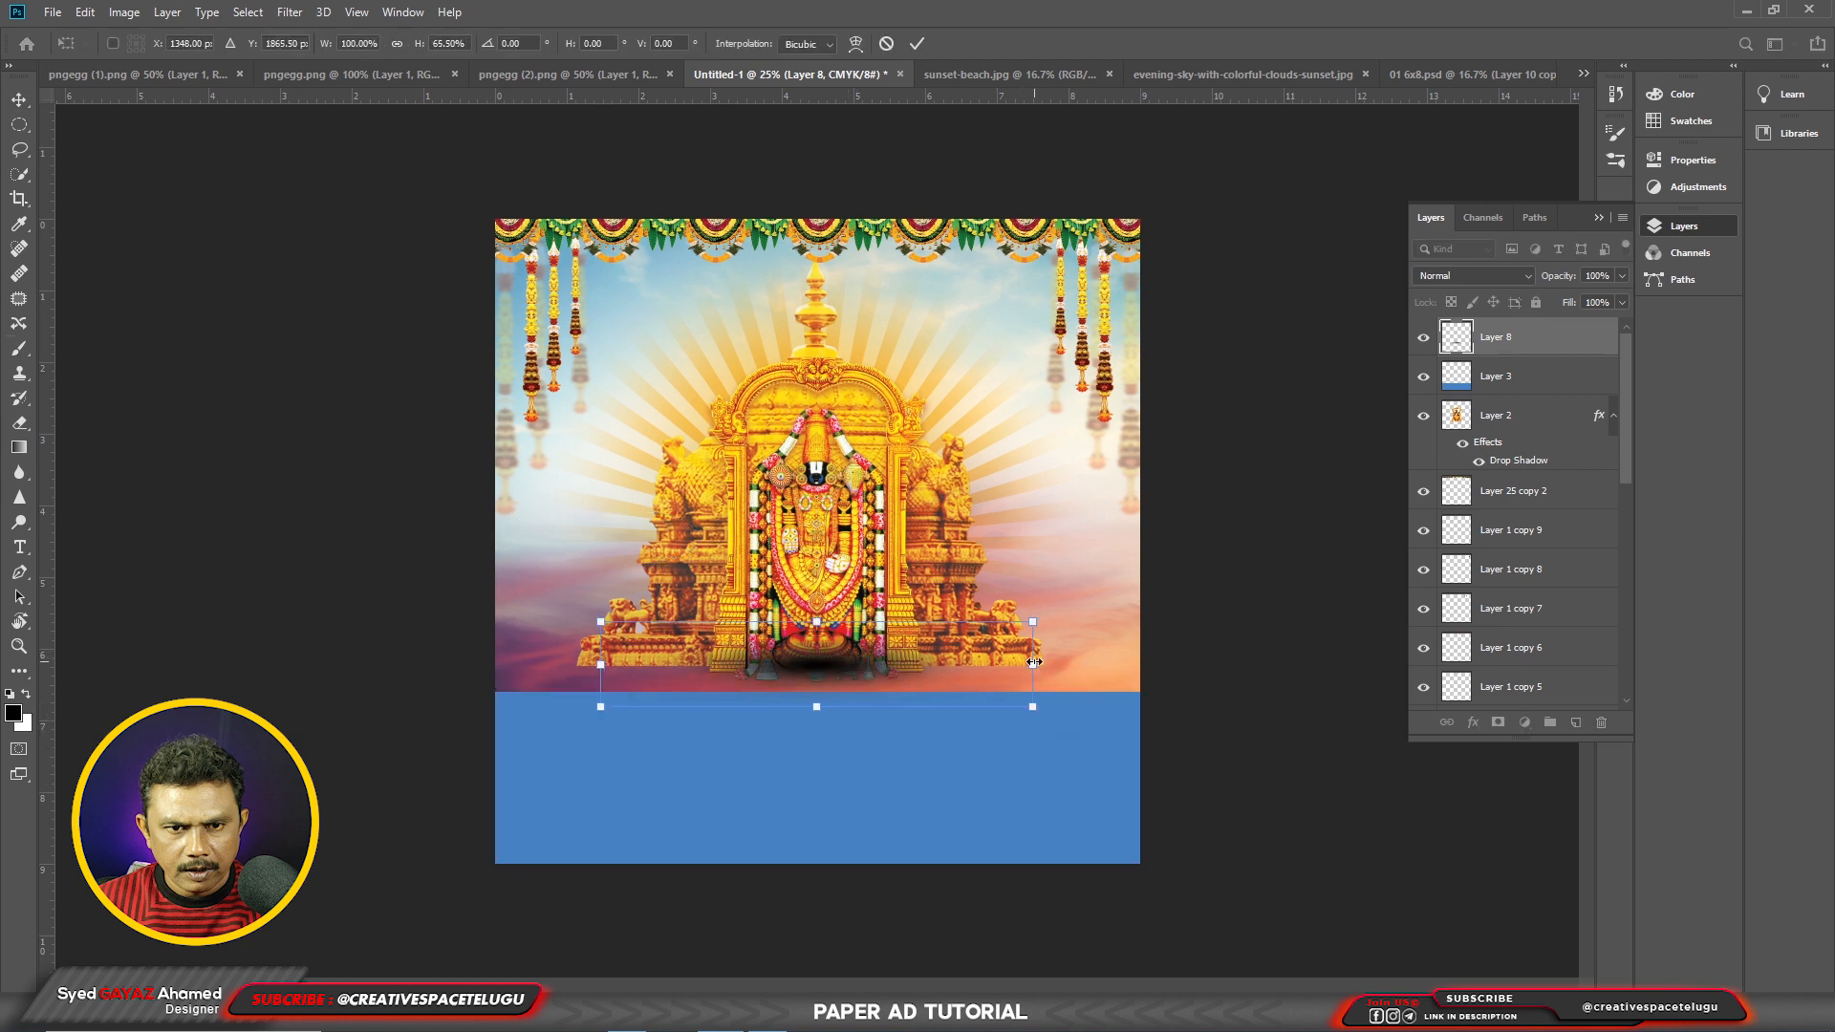
{"action": "left_click_drag", "start_coordinate": [1034, 662], "coordinate": [1273, 663]}
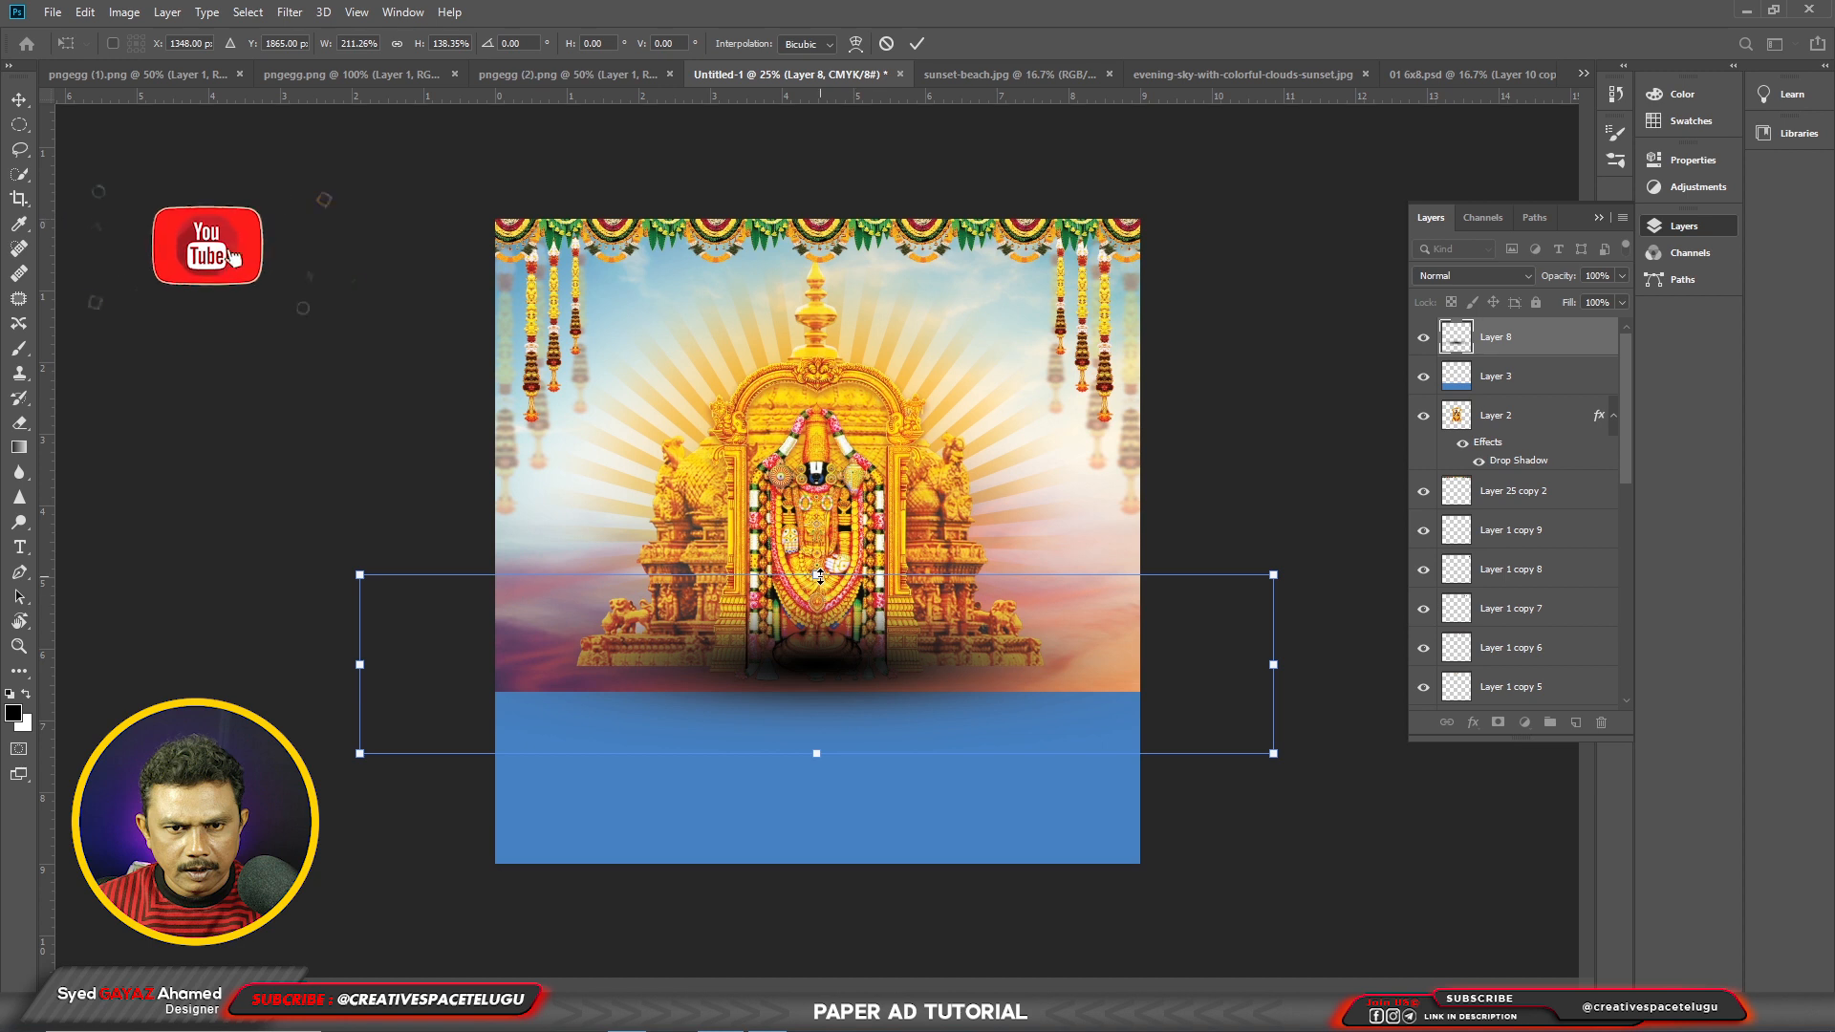
{"action": "left_click_drag", "start_coordinate": [819, 575], "coordinate": [819, 636]}
{"action": "left_click_drag", "start_coordinate": [891, 700], "coordinate": [891, 671]}
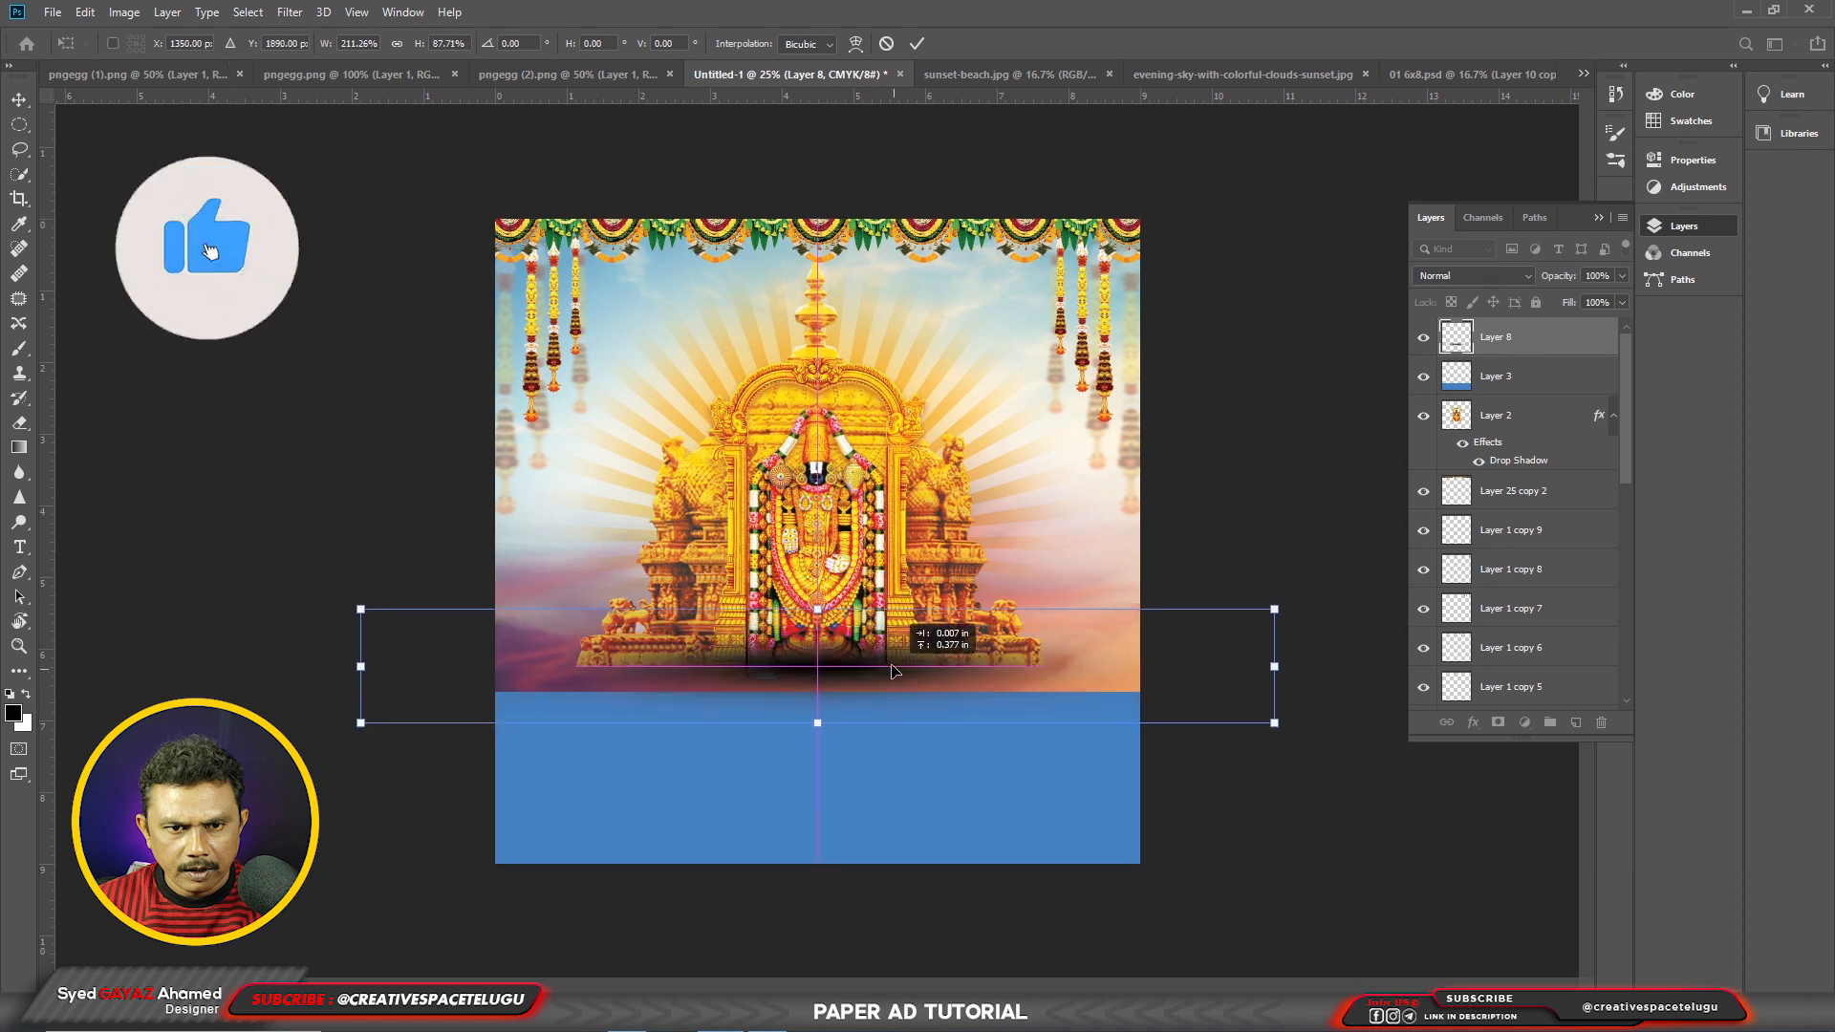
{"action": "key", "text": "Return"}
Step: Send the shadow layer down the layer stack, behind the deity, the garlands and the upper temple layer
{"action": "key", "text": "ctrl+bracketleft"}
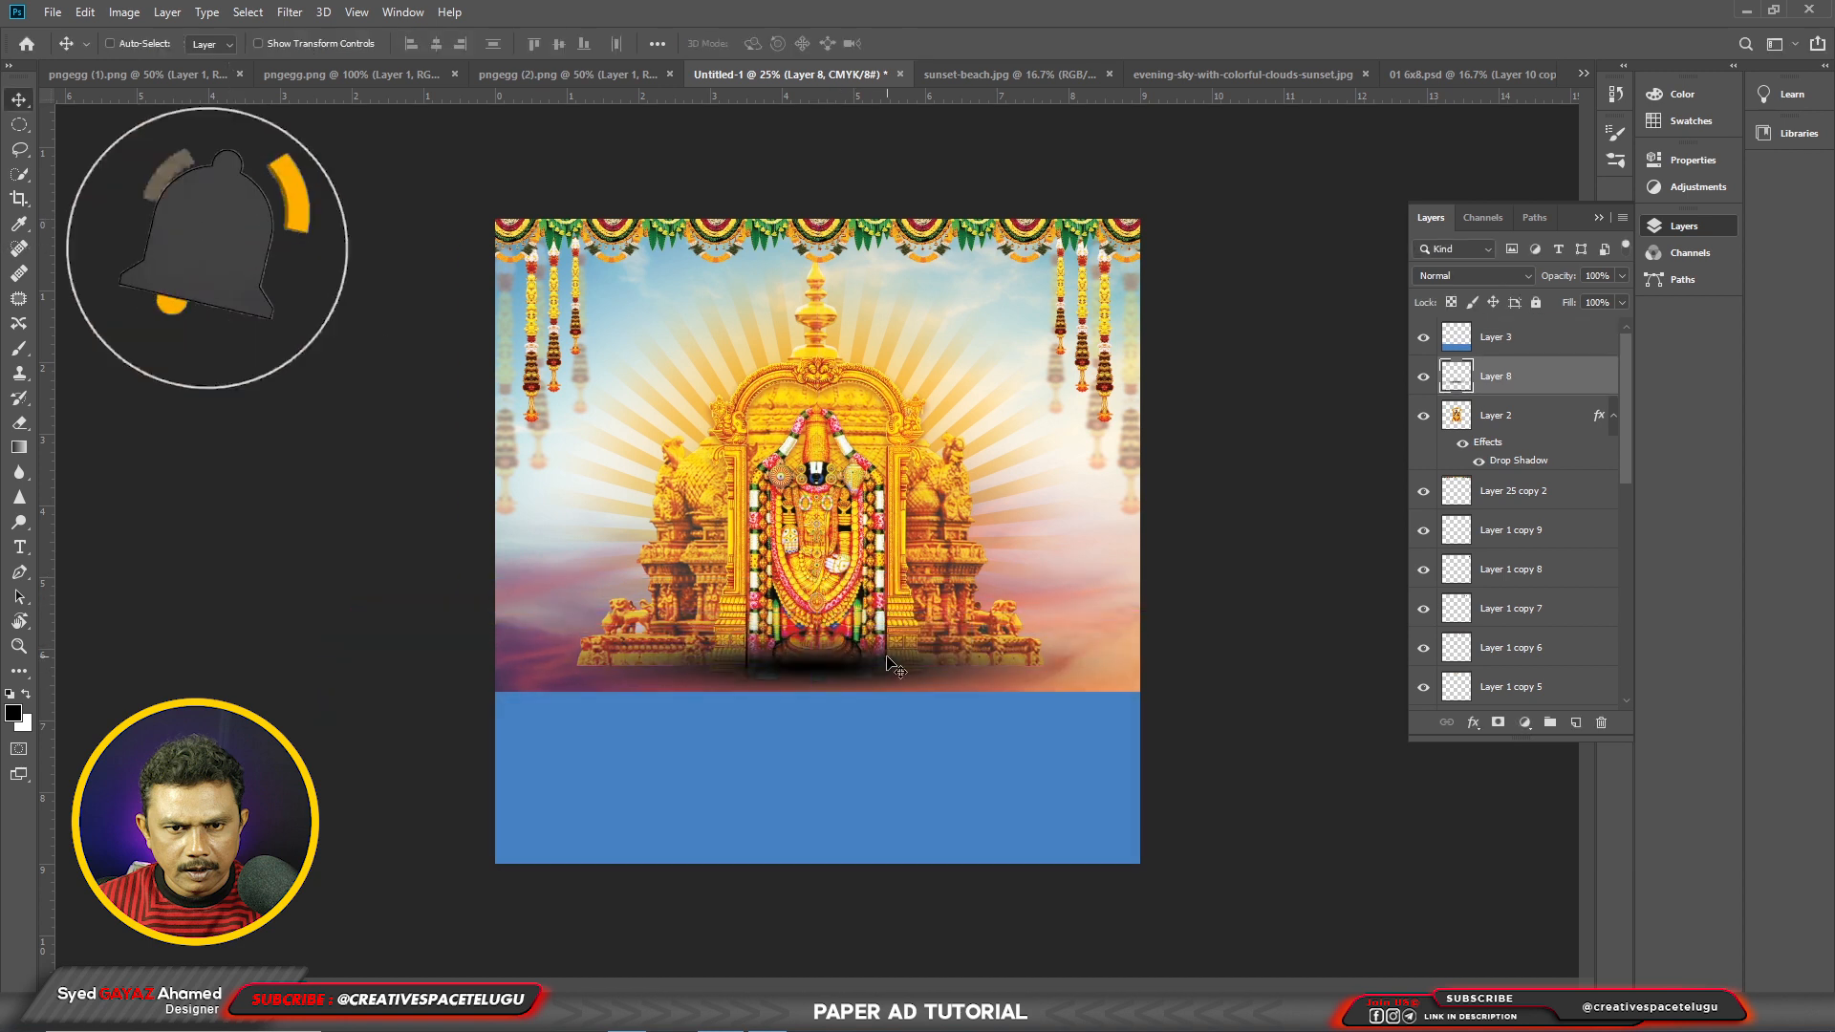
{"action": "key", "text": "ctrl+bracketleft"}
{"action": "key", "text": "ctrl+bracketleft"}
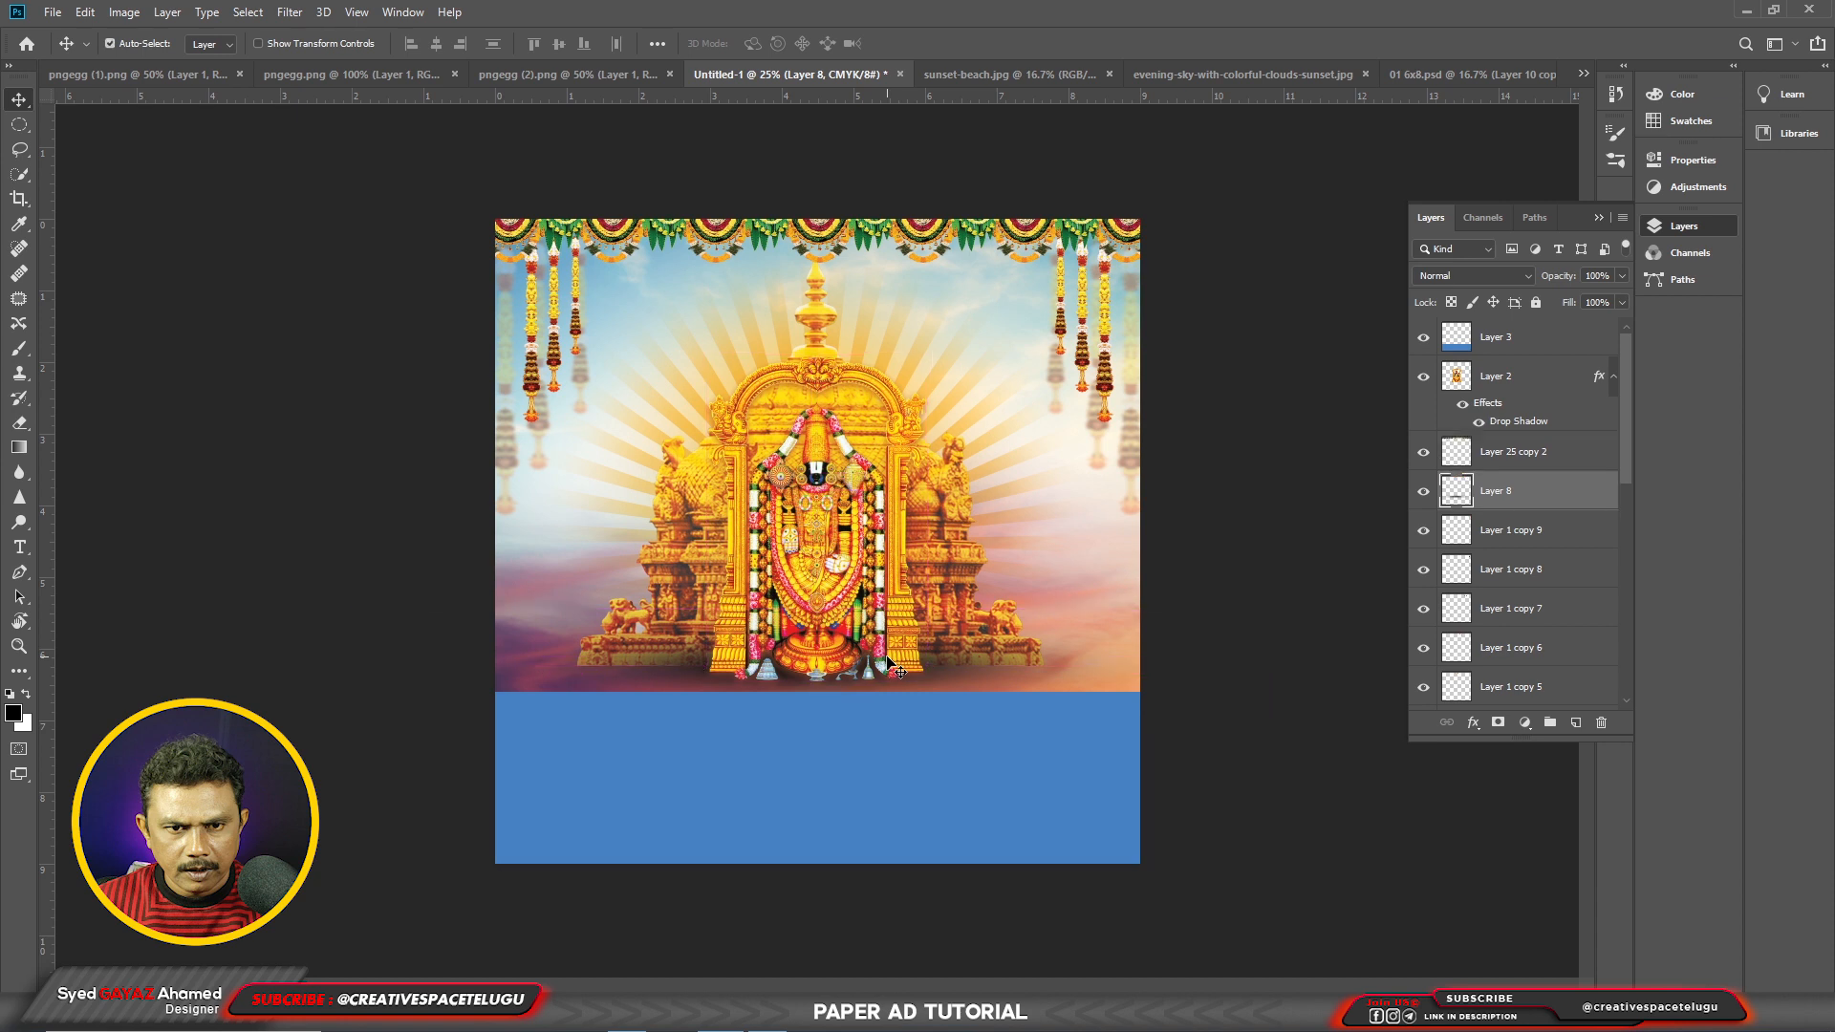
{"action": "key", "text": "ctrl"}
{"action": "key", "text": "ctrl+bracketleft"}
{"action": "key", "text": "ctrl+bracketleft"}
{"action": "key", "text": "ctrl+bracketleft"}
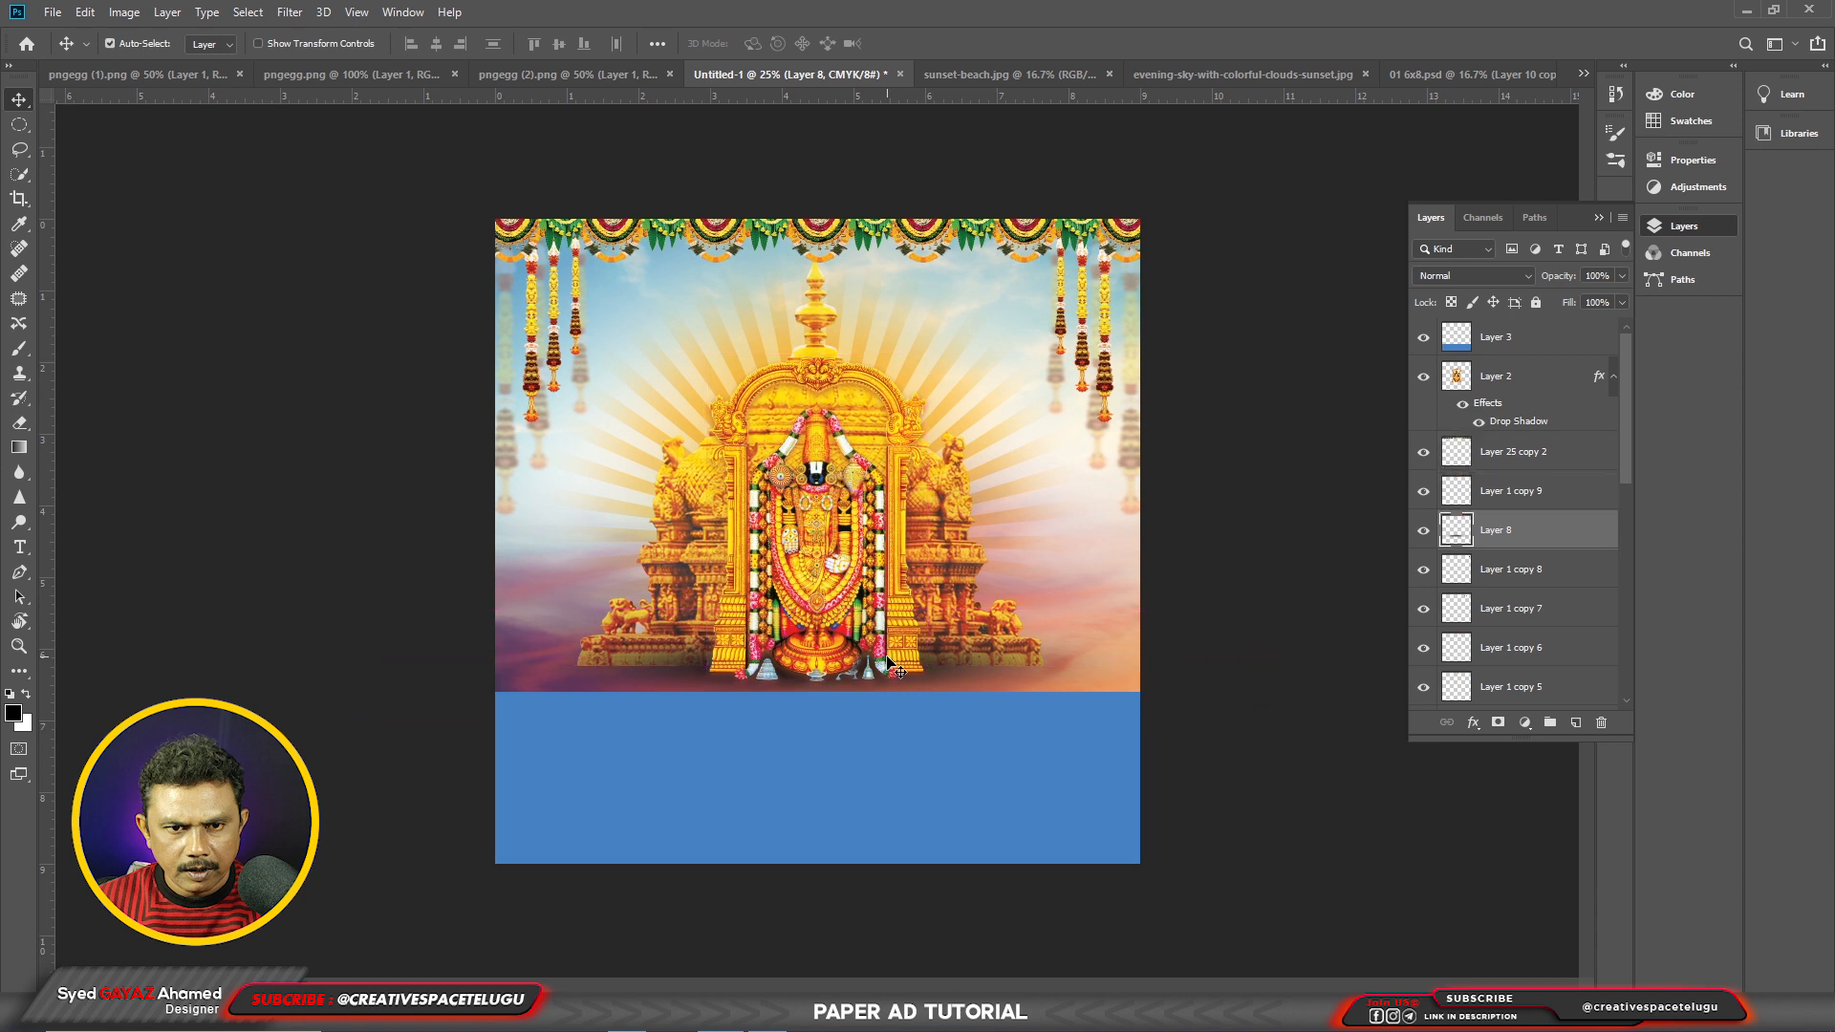
{"action": "key", "text": "ctrl+bracketleft"}
{"action": "key", "text": "ctrl+bracketleft"}
{"action": "key", "text": "ctrl+bracketleft"}
{"action": "key", "text": "ctrl+bracketleft"}
{"action": "key", "text": "ctrl+bracketleft"}
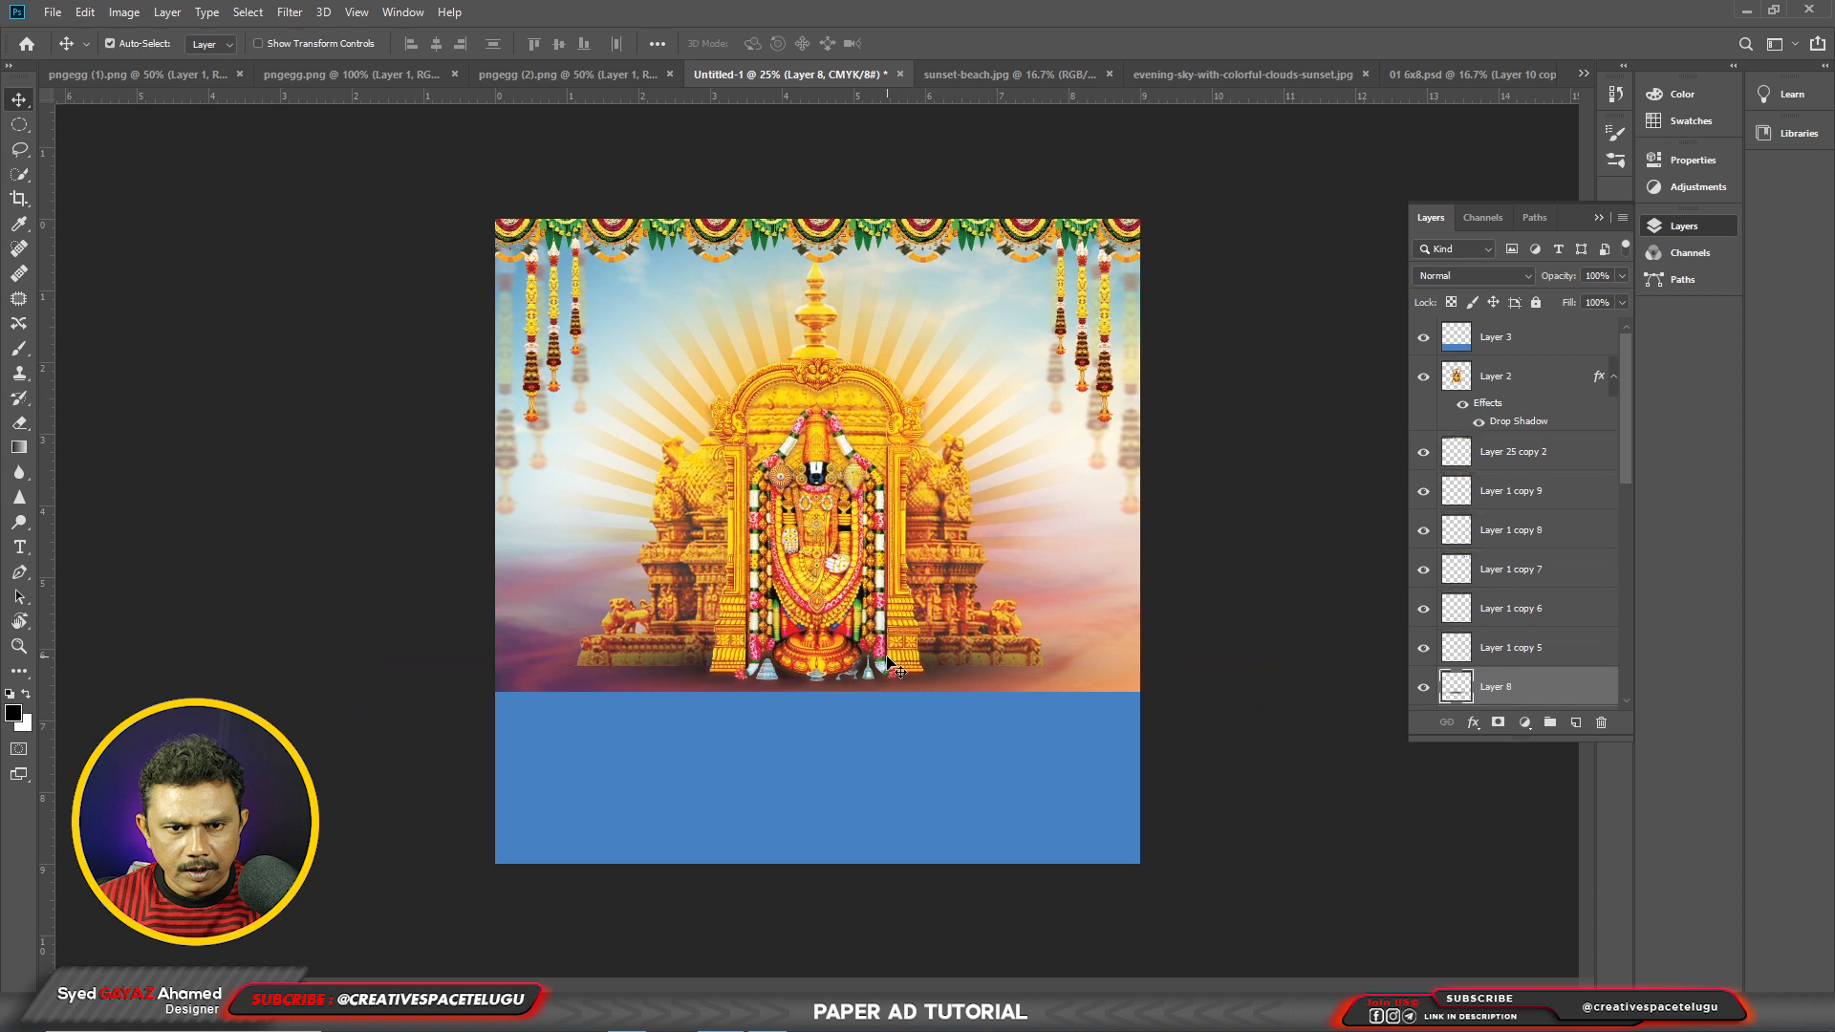
{"action": "key", "text": "ctrl+bracketleft"}
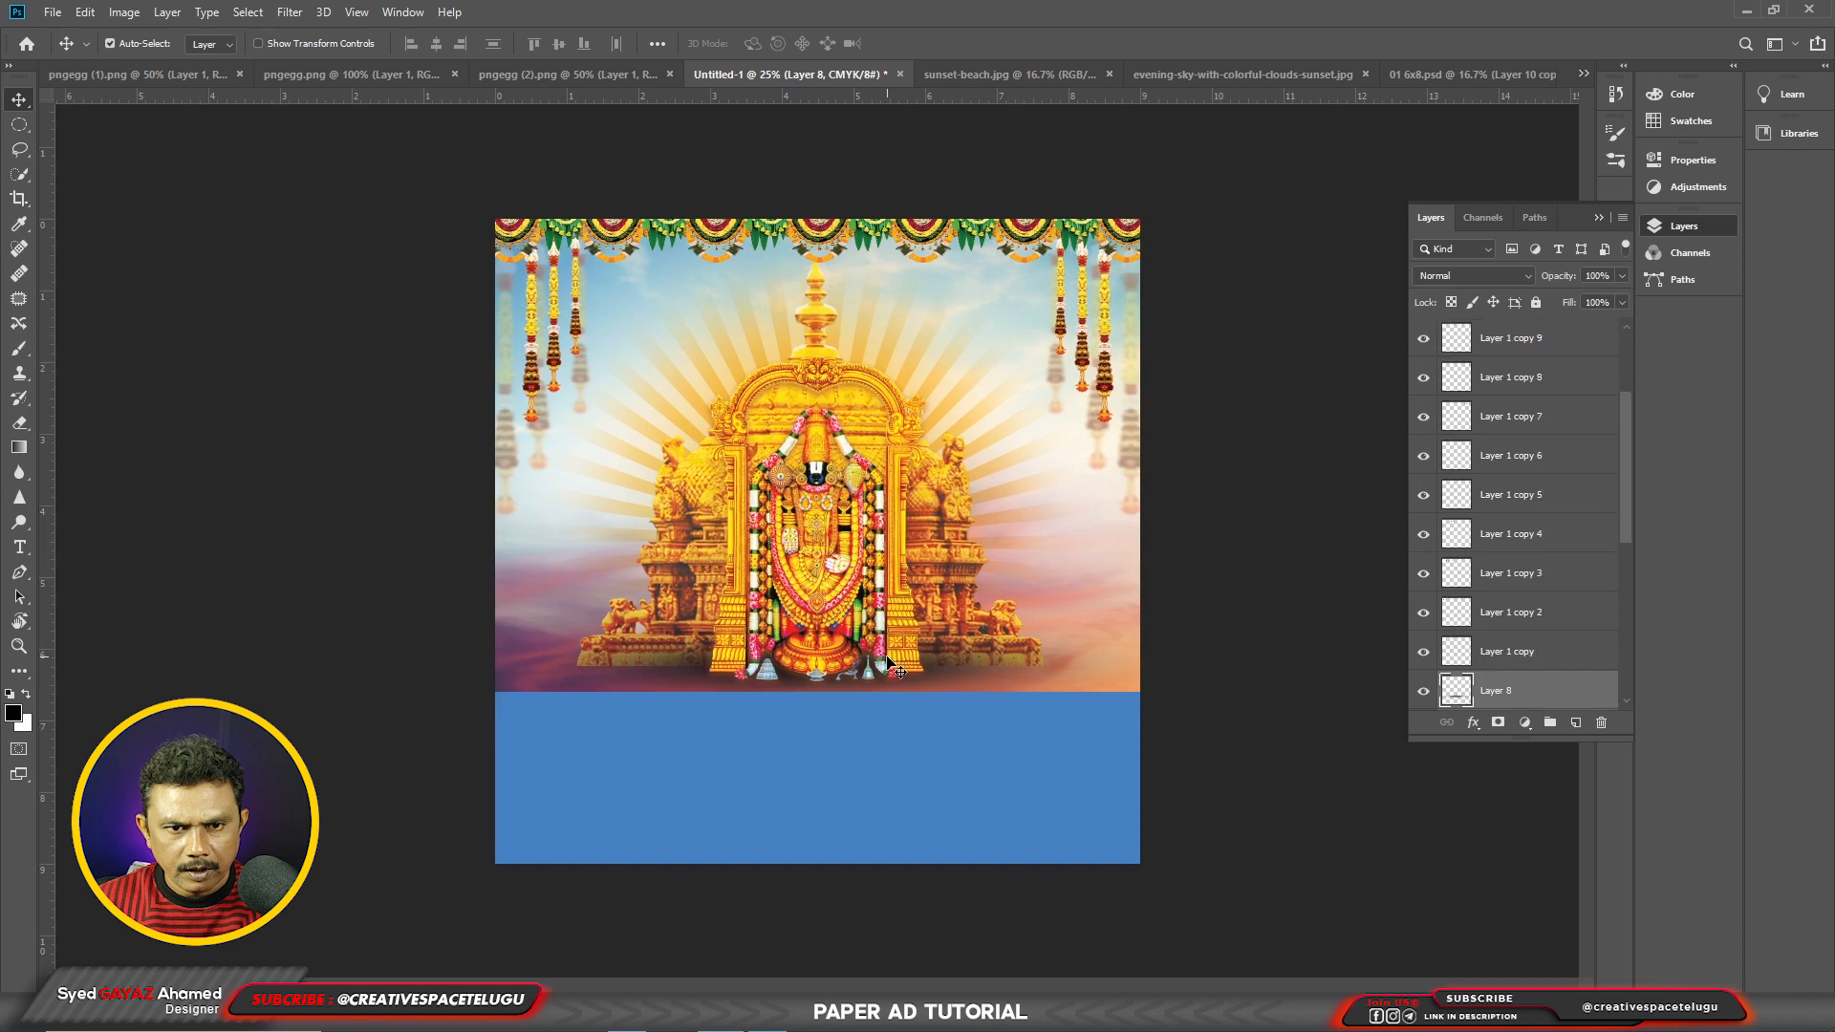
{"action": "key", "text": "ctrl+bracketleft"}
Step: Widen the ground shadow horizontally so it spreads beyond the temple's base on both sides
{"action": "key", "text": "ctrl+t"}
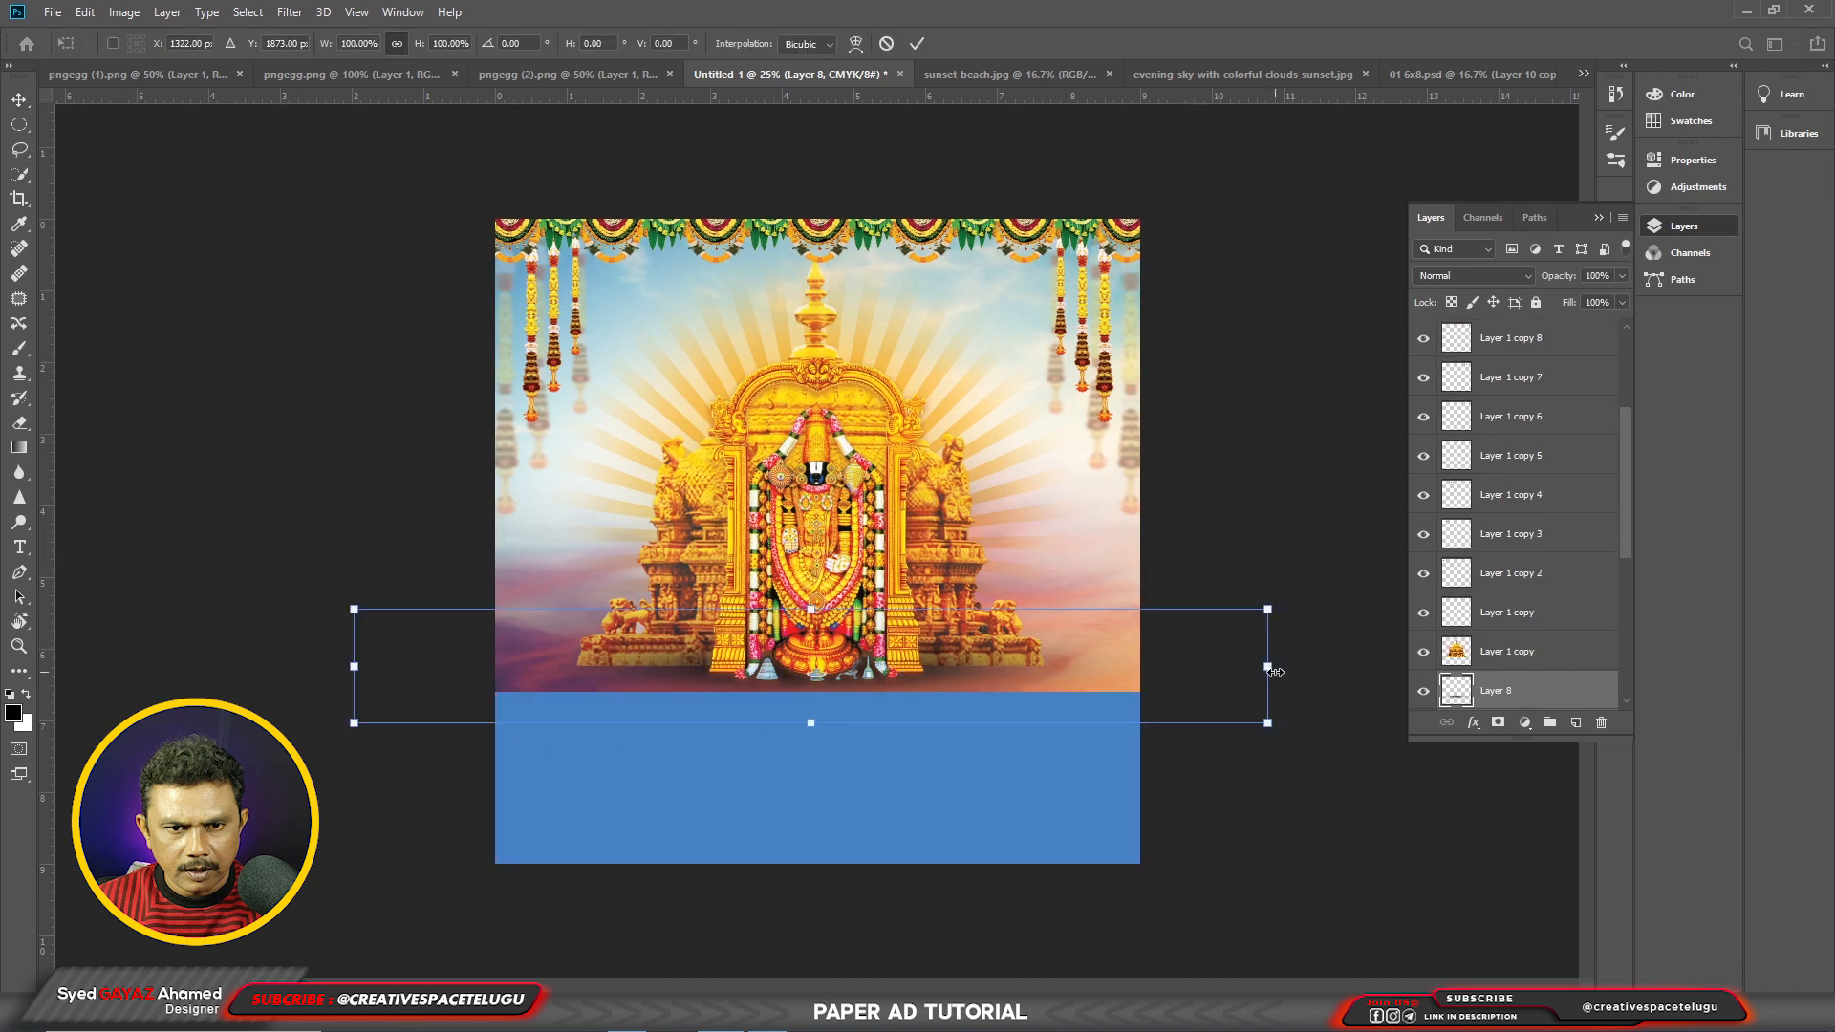
{"action": "left_click_drag", "start_coordinate": [1273, 669], "coordinate": [1586, 671]}
{"action": "left_click_drag", "start_coordinate": [1279, 663], "coordinate": [1119, 661]}
{"action": "key", "text": "Return"}
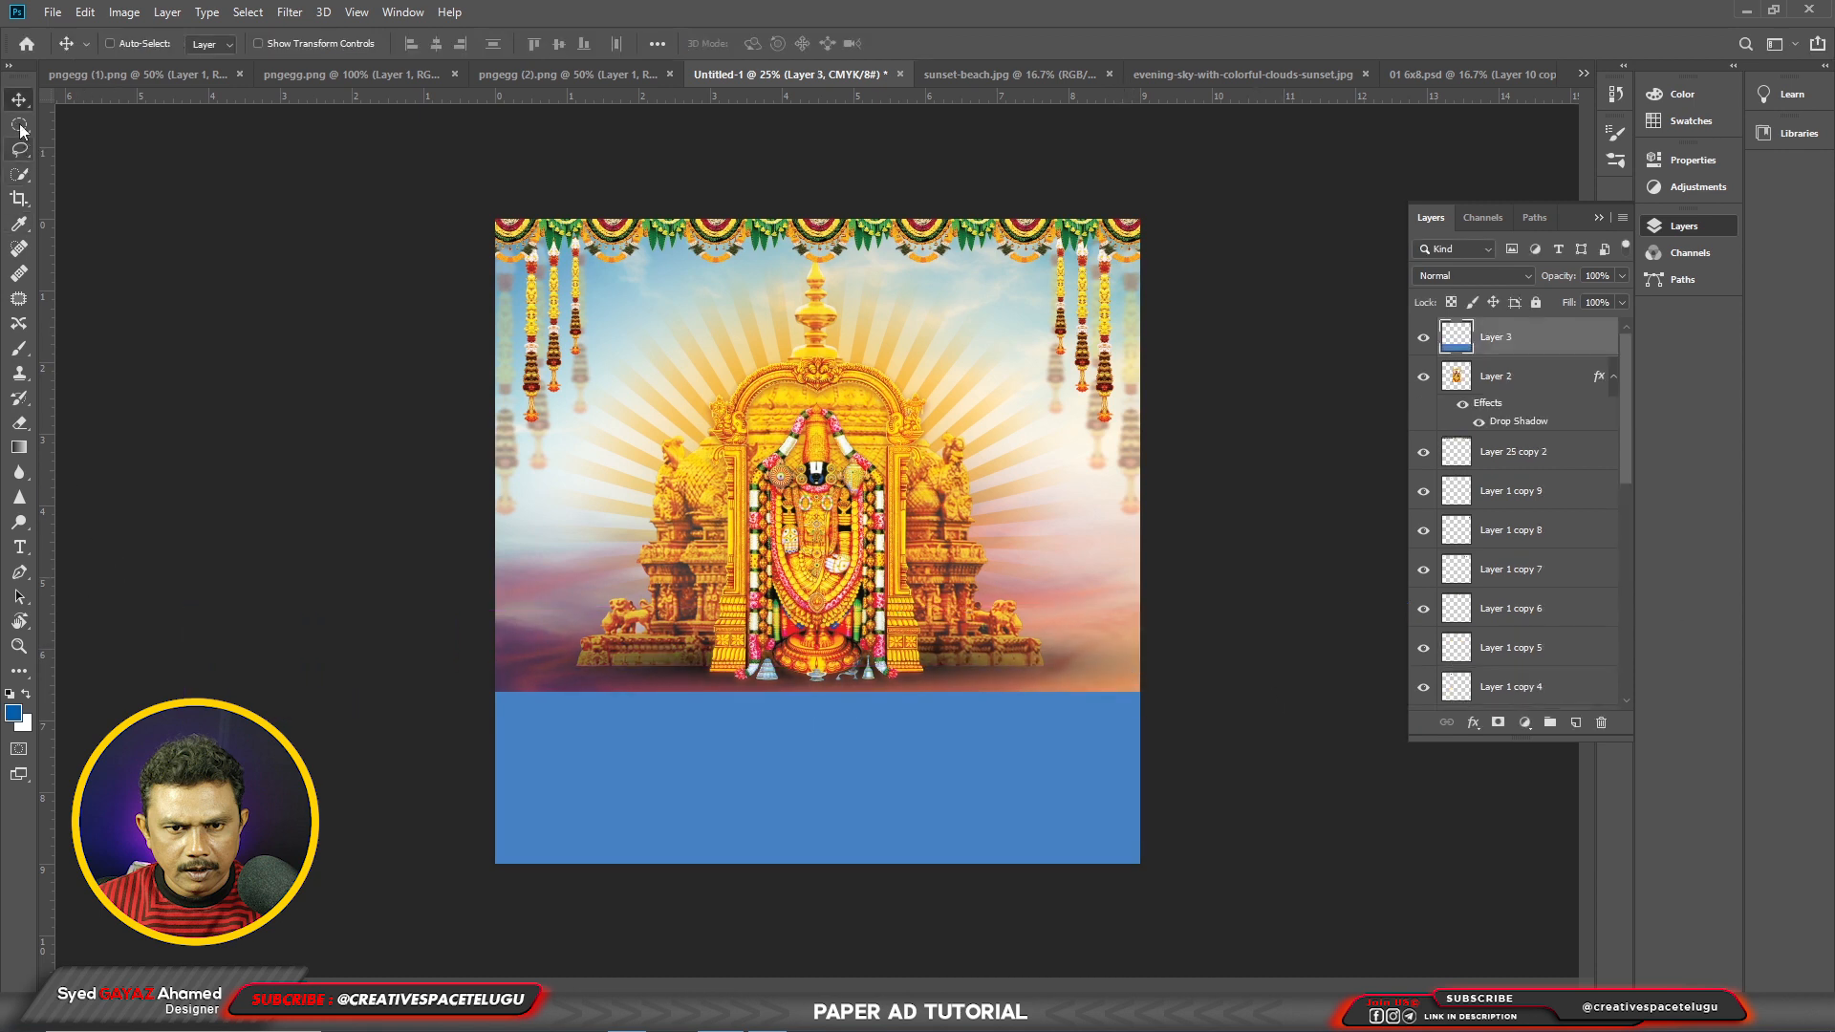
Step: Draw a flat elliptical selection across the blue strip's top edge, fill it with white on a new layer and centre it under the deity
{"action": "right_click", "coordinate": [21, 129]}
{"action": "left_click", "coordinate": [85, 143]}
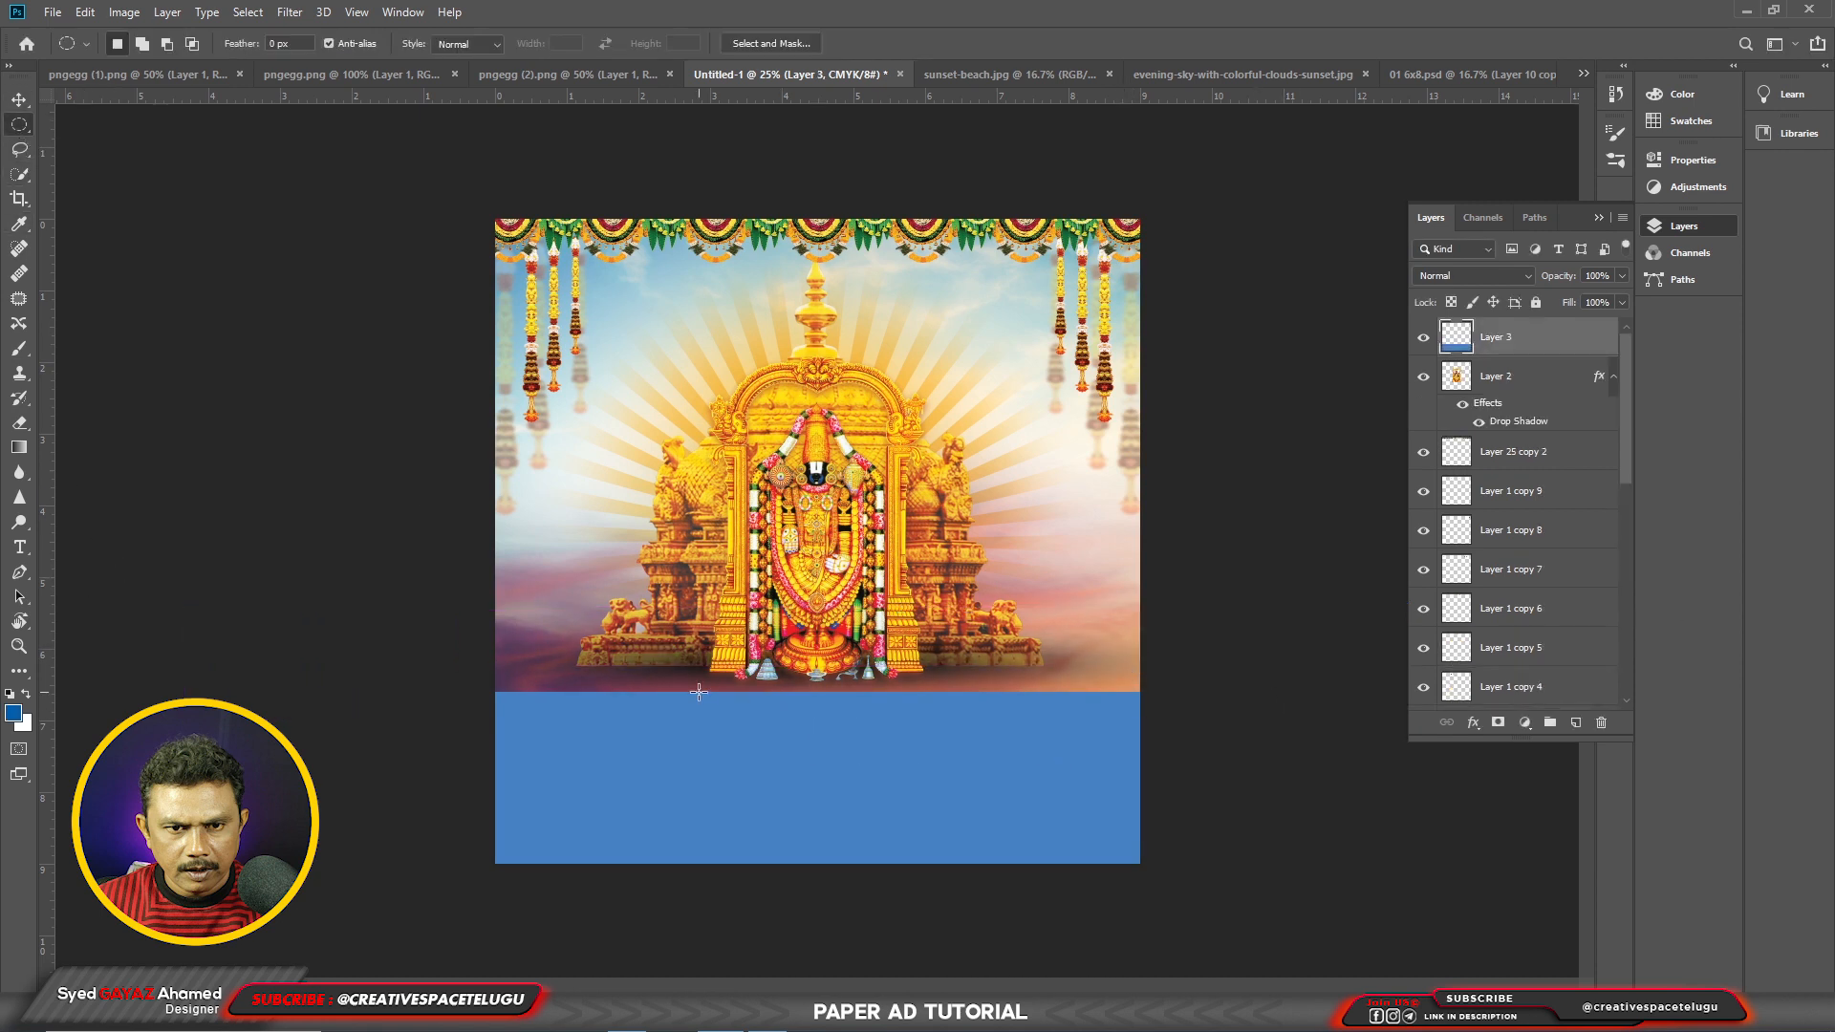
{"action": "left_click_drag", "start_coordinate": [699, 684], "coordinate": [869, 729]}
{"action": "key", "text": "ctrl+shift+n"}
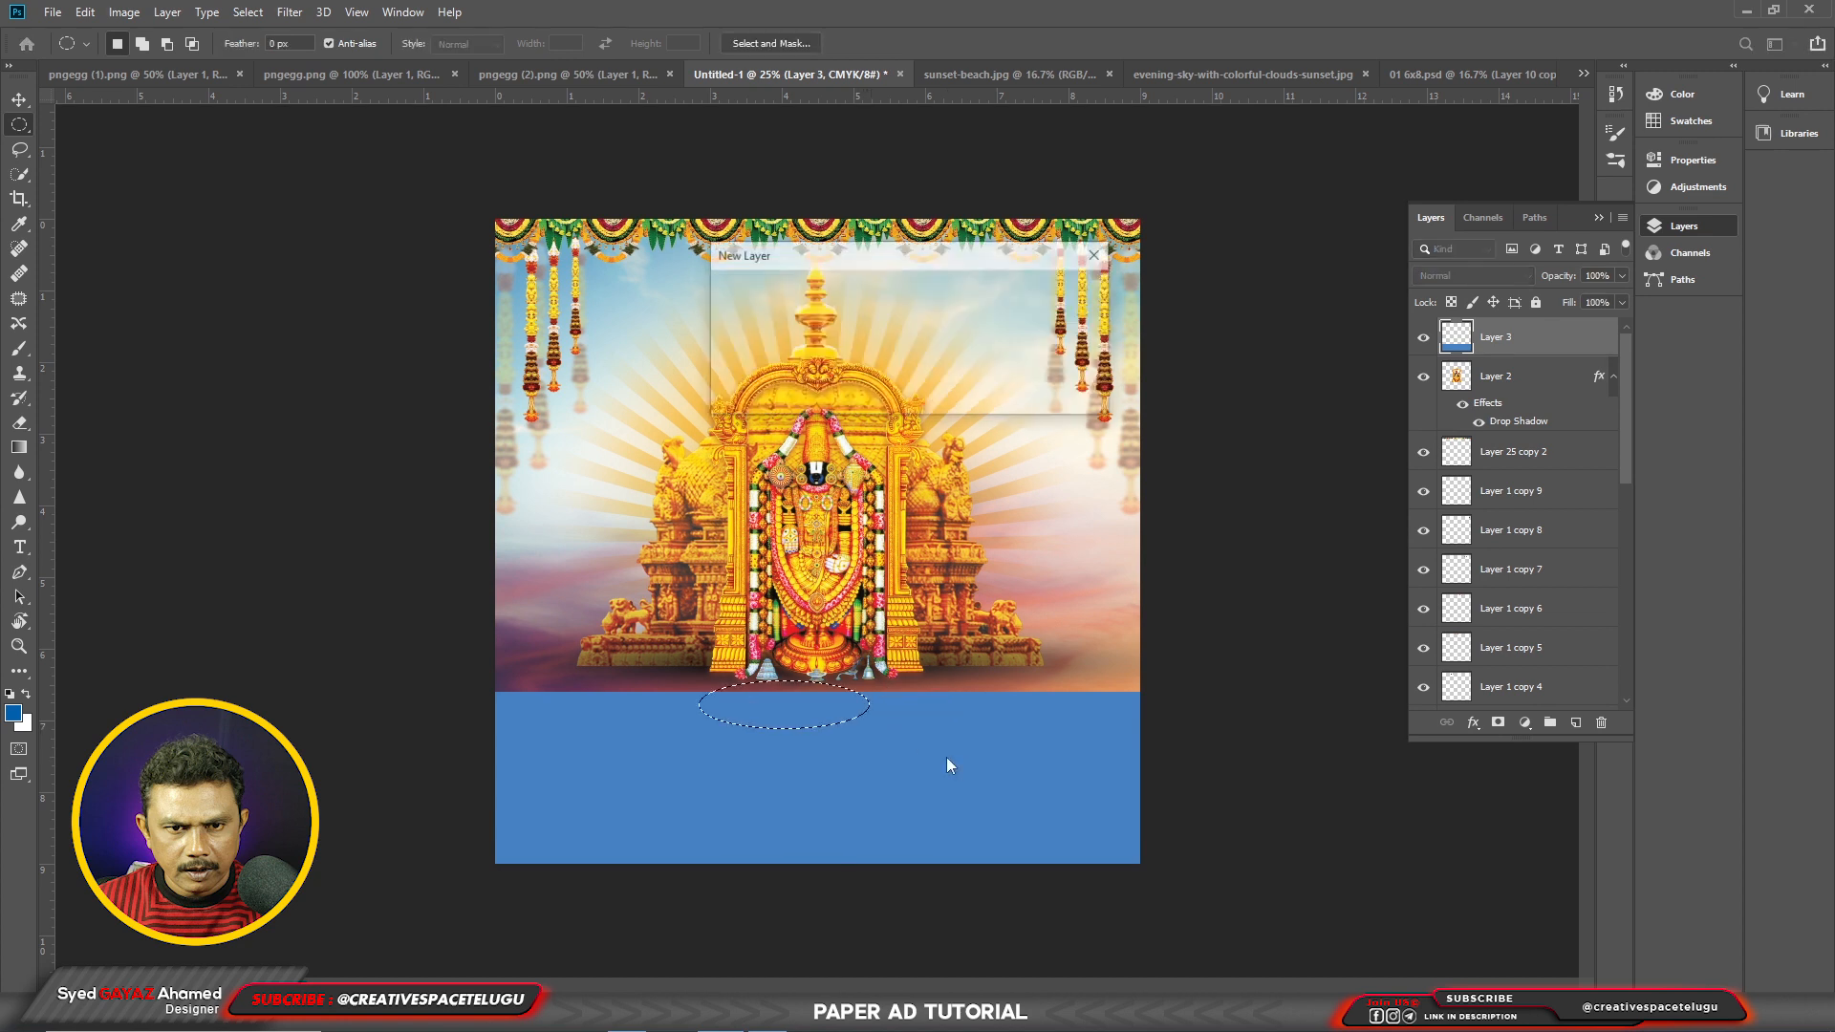
{"action": "key", "text": "Return"}
{"action": "key", "text": "alt+BackSpace"}
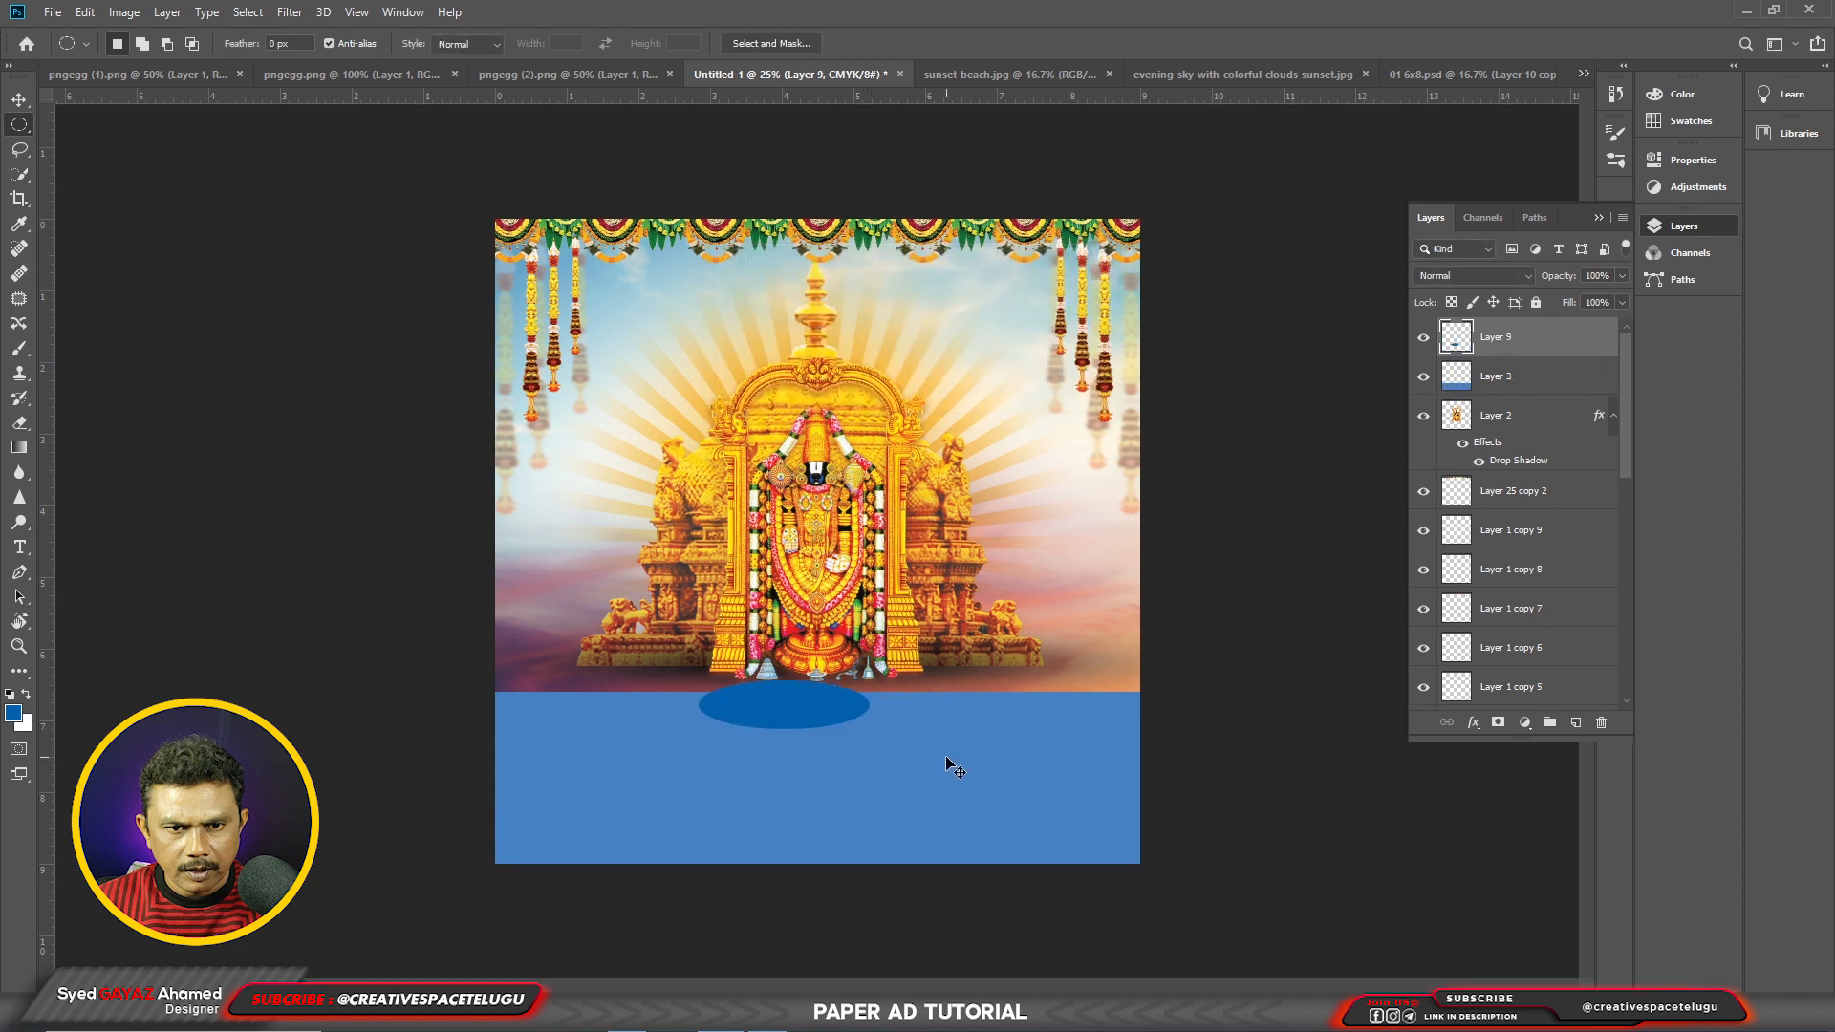
{"action": "key", "text": "ctrl+BackSpace"}
{"action": "key", "text": "v"}
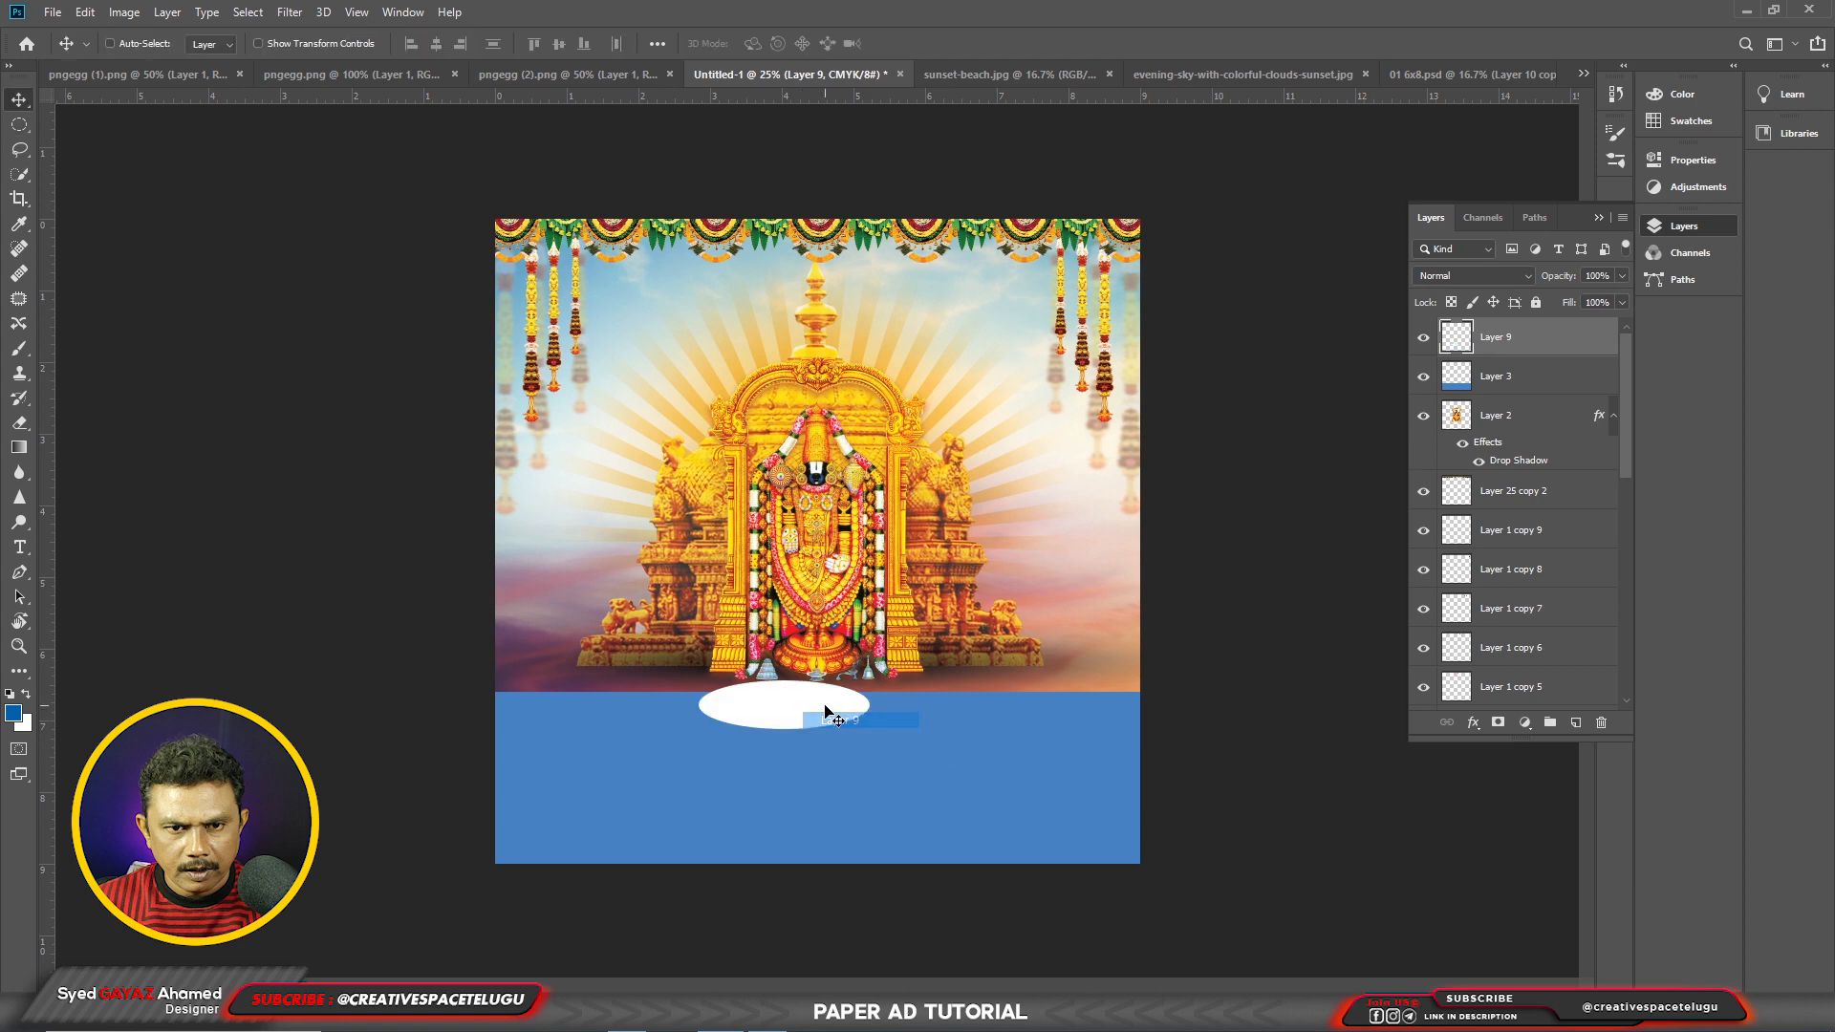
{"action": "left_click_drag", "start_coordinate": [823, 710], "coordinate": [857, 705]}
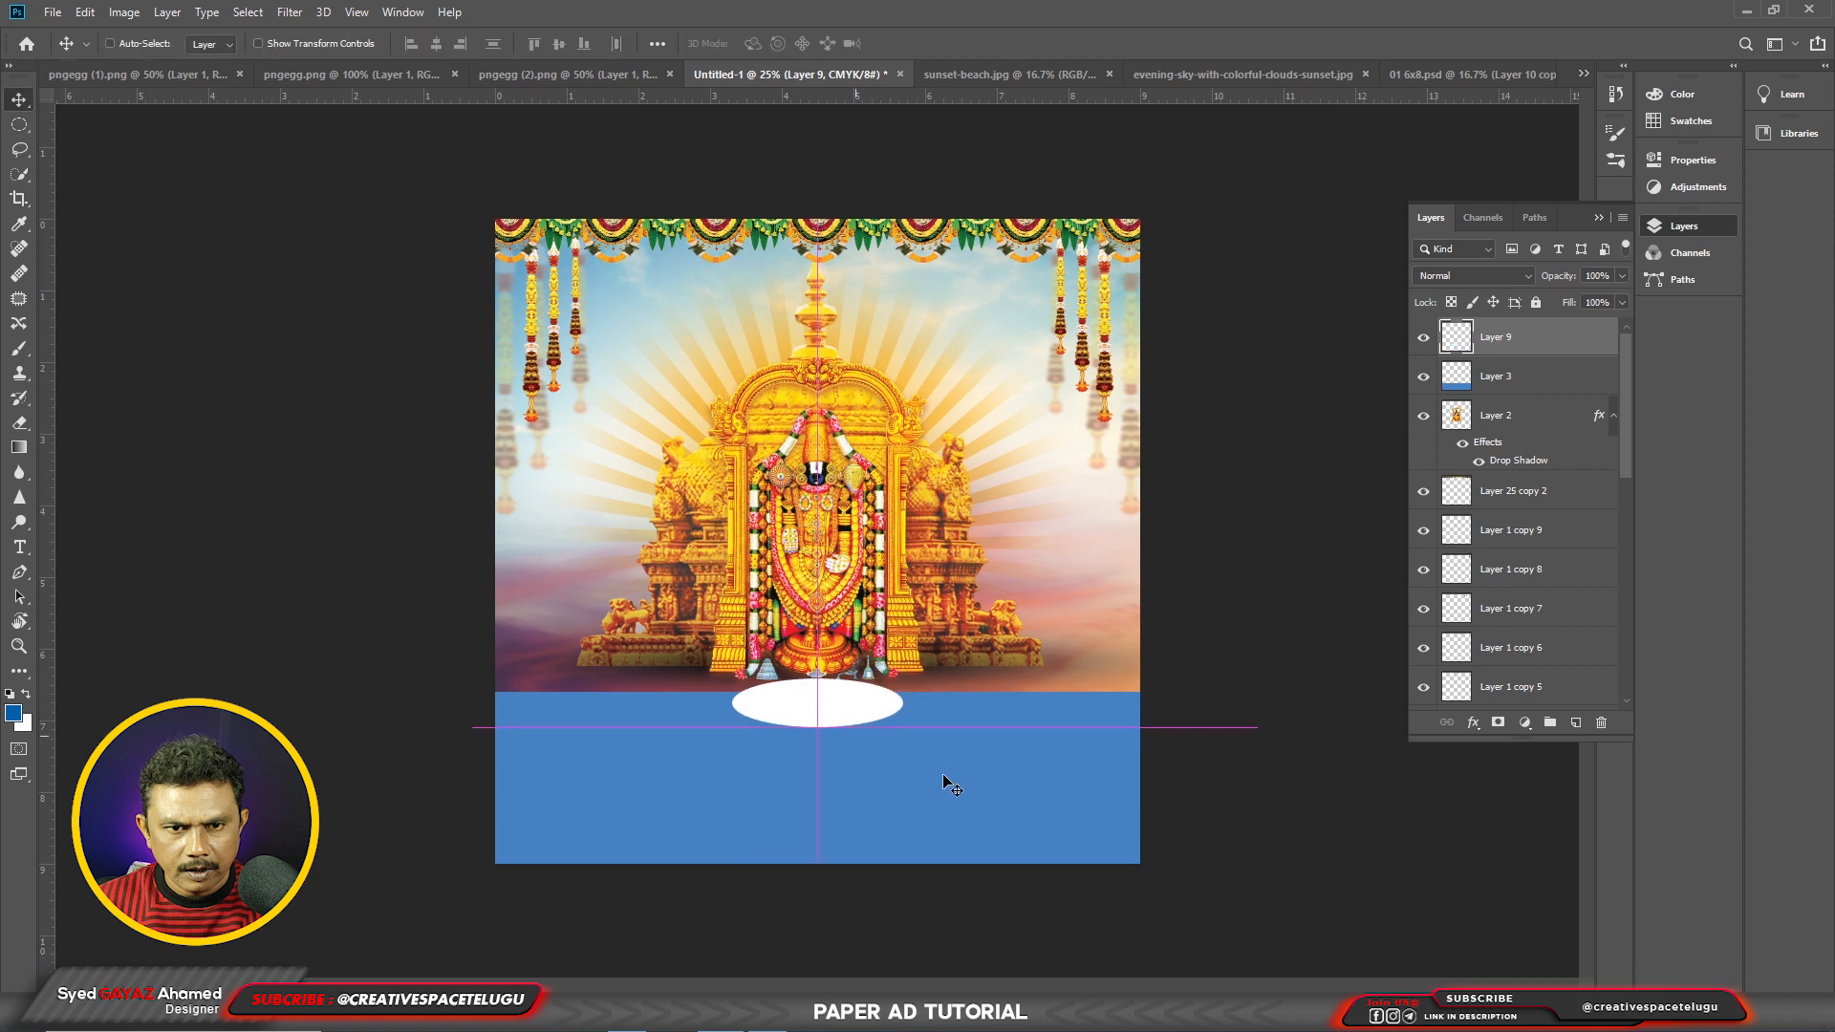
Step: Set the foreground colour to C 0, M 100, Y 0, K 0 and recolour the ellipse with this magenta
{"action": "left_click", "coordinate": [13, 713]}
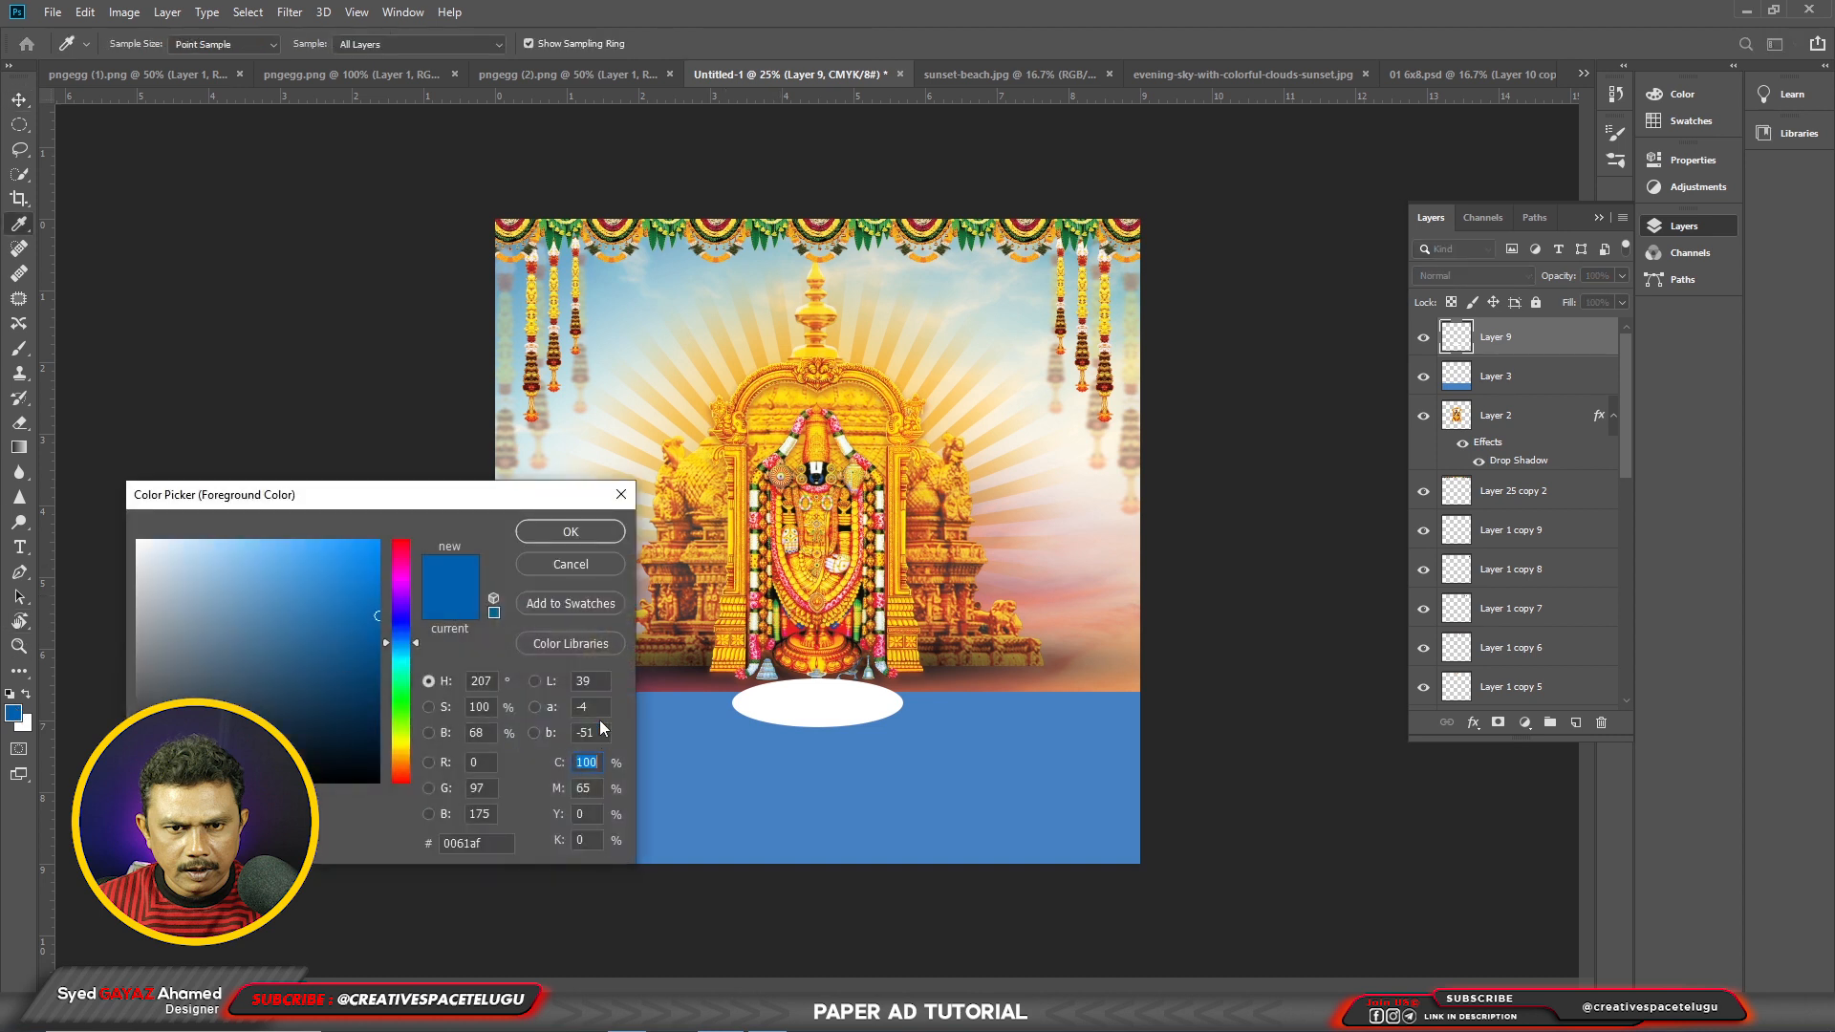
{"action": "type", "text": "0"}
{"action": "key", "text": "Tab"}
{"action": "type", "text": "100"}
{"action": "key", "text": "Tab"}
{"action": "type", "text": "0"}
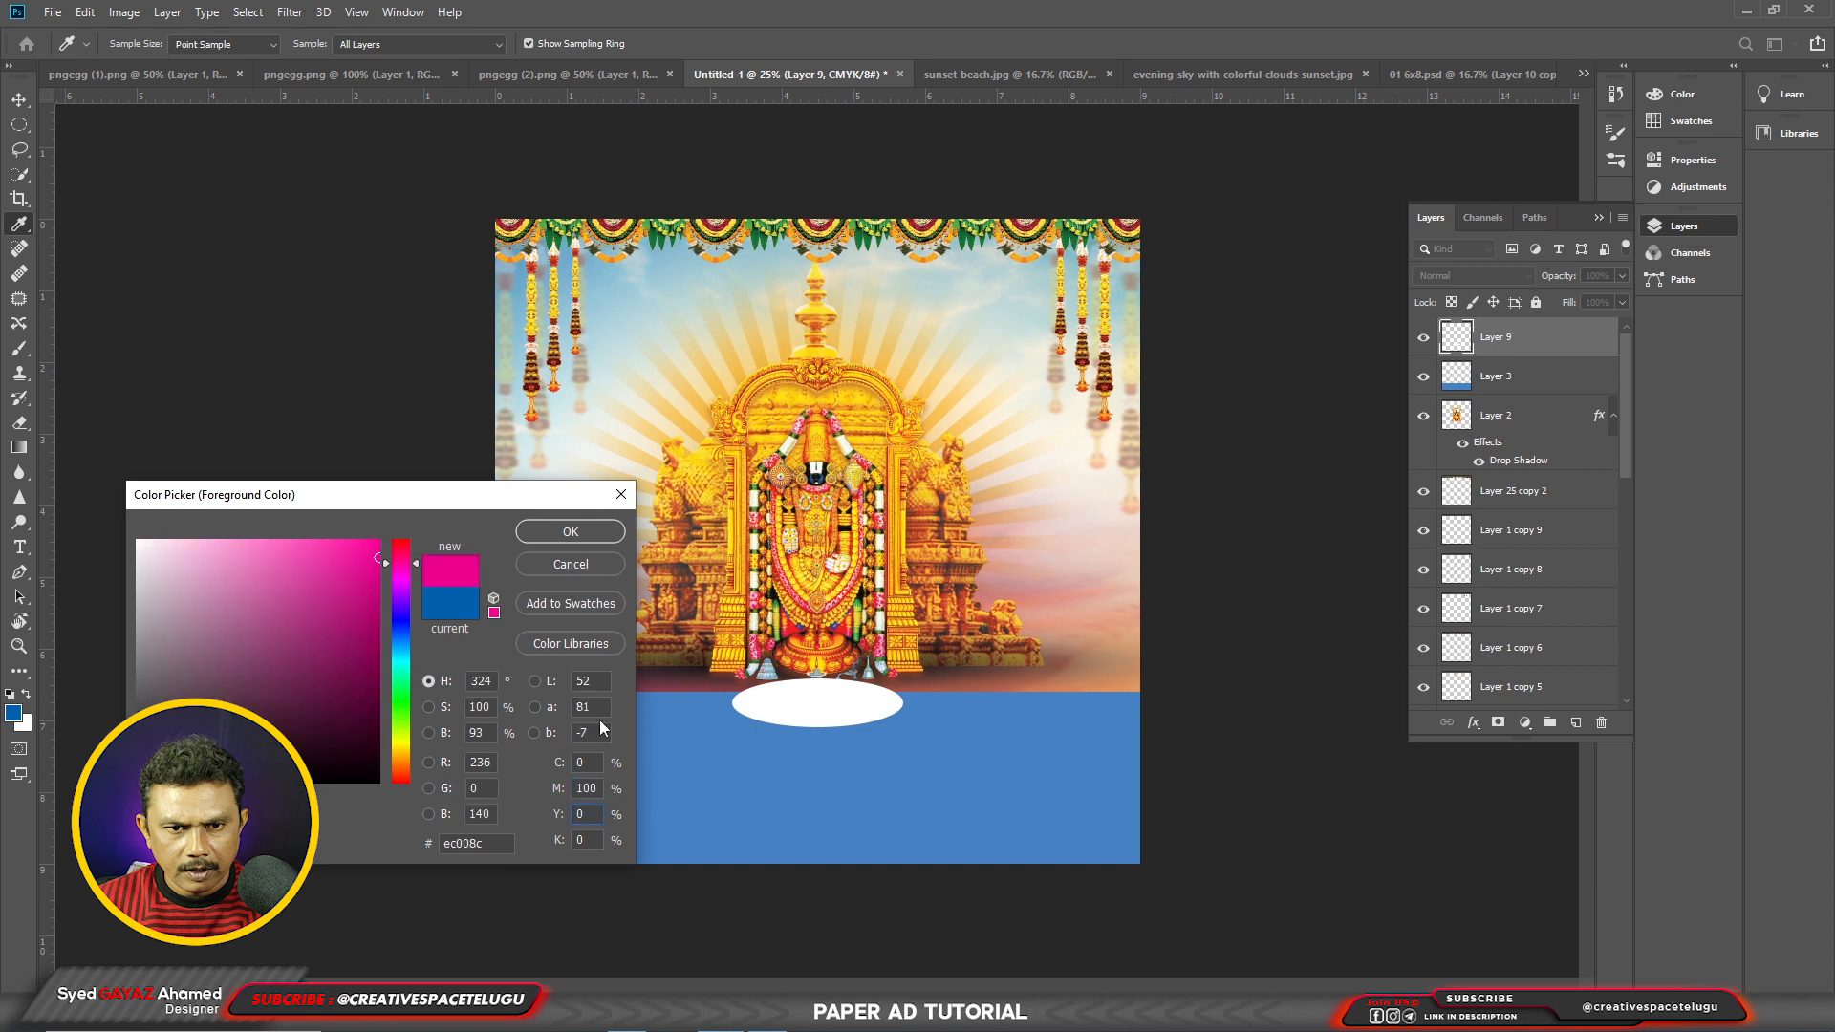
{"action": "key", "text": "Return"}
{"action": "key", "text": "alt+shift+BackSpace"}
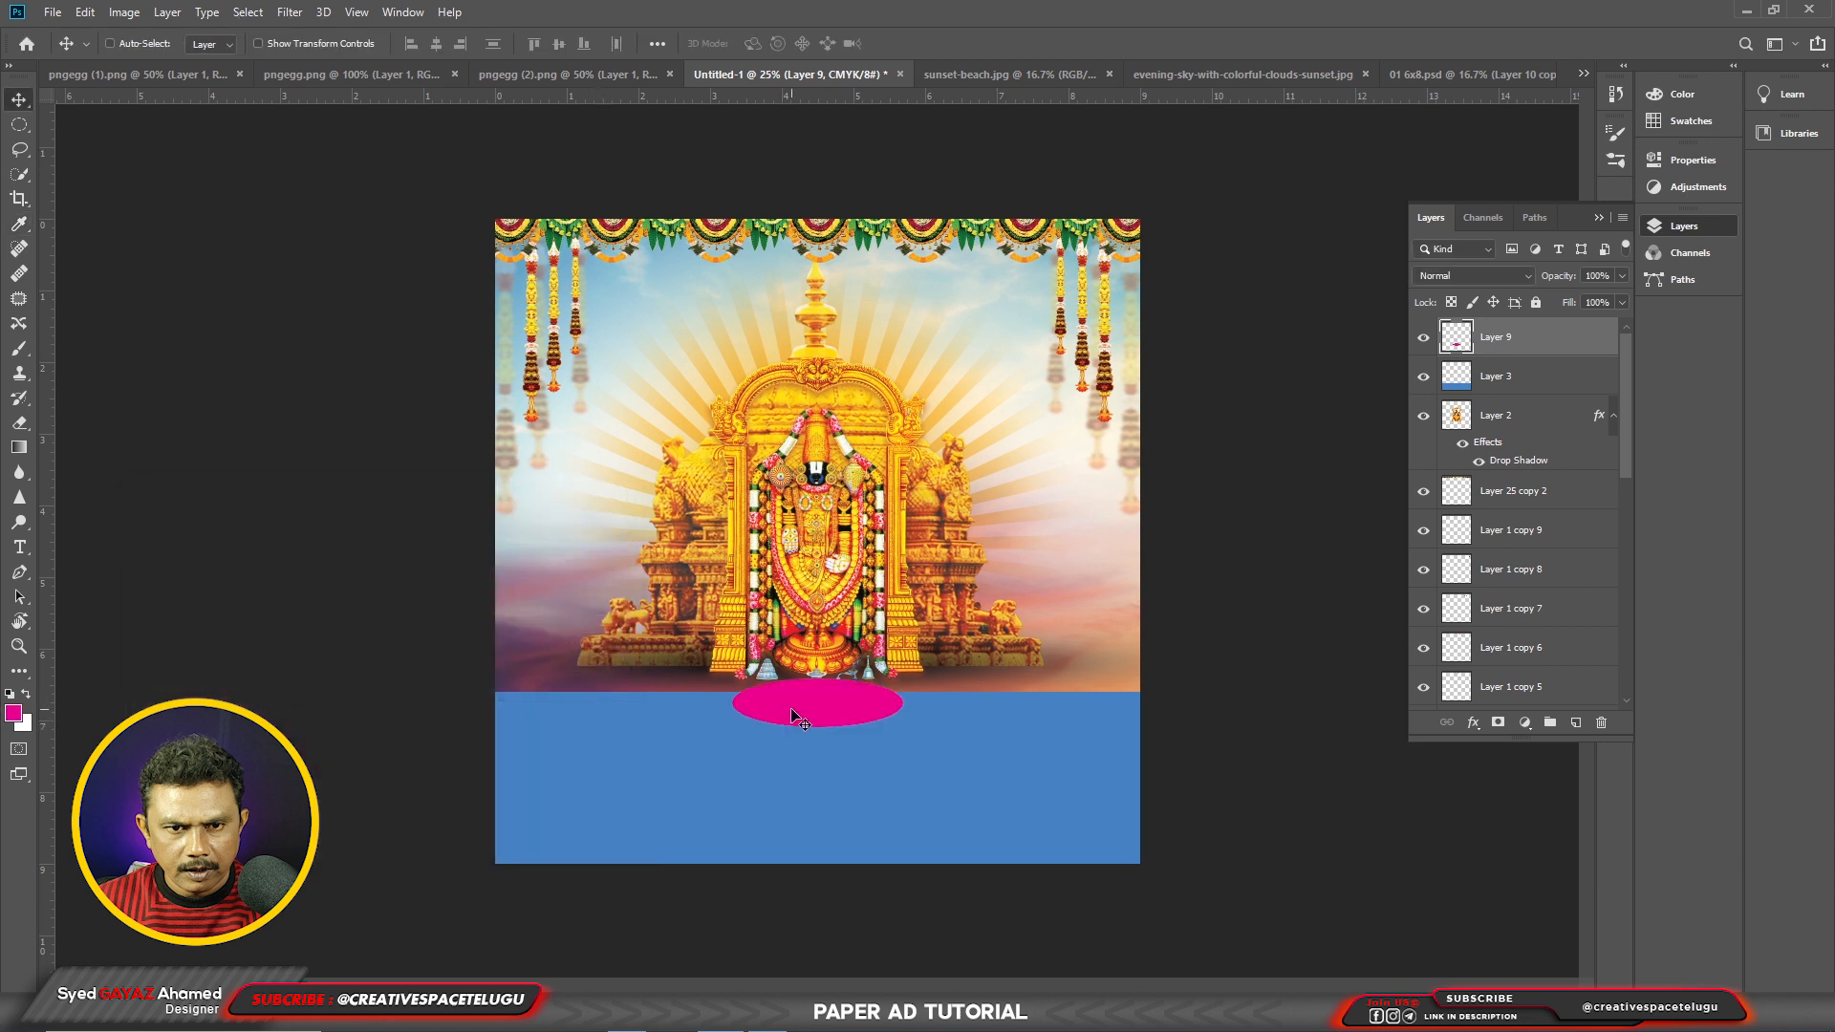
Step: Raise the magenta ellipse to straddle the blue strip's top edge, and shift the ellipse and strip down together slightly
{"action": "left_click_drag", "start_coordinate": [823, 719], "coordinate": [822, 709]}
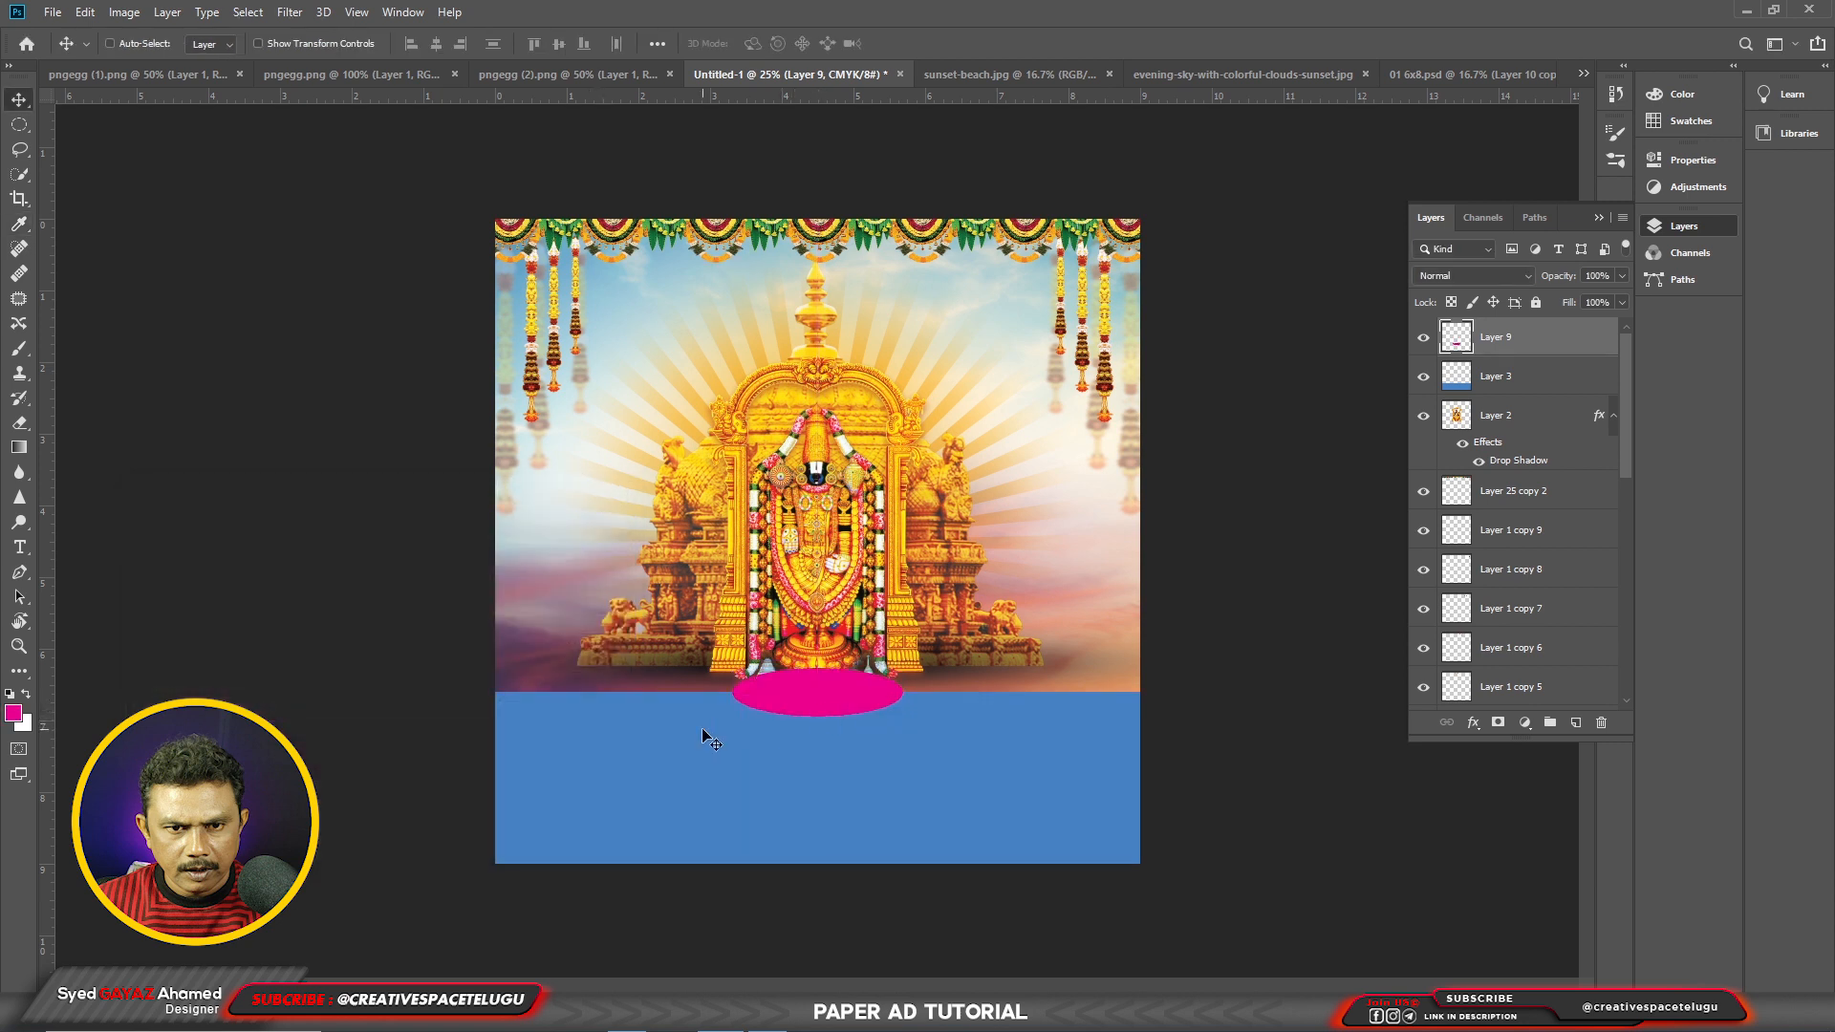
{"action": "left_click", "coordinate": [934, 759], "text": "ctrl+shift"}
{"action": "left_click_drag", "start_coordinate": [934, 760], "coordinate": [935, 773]}
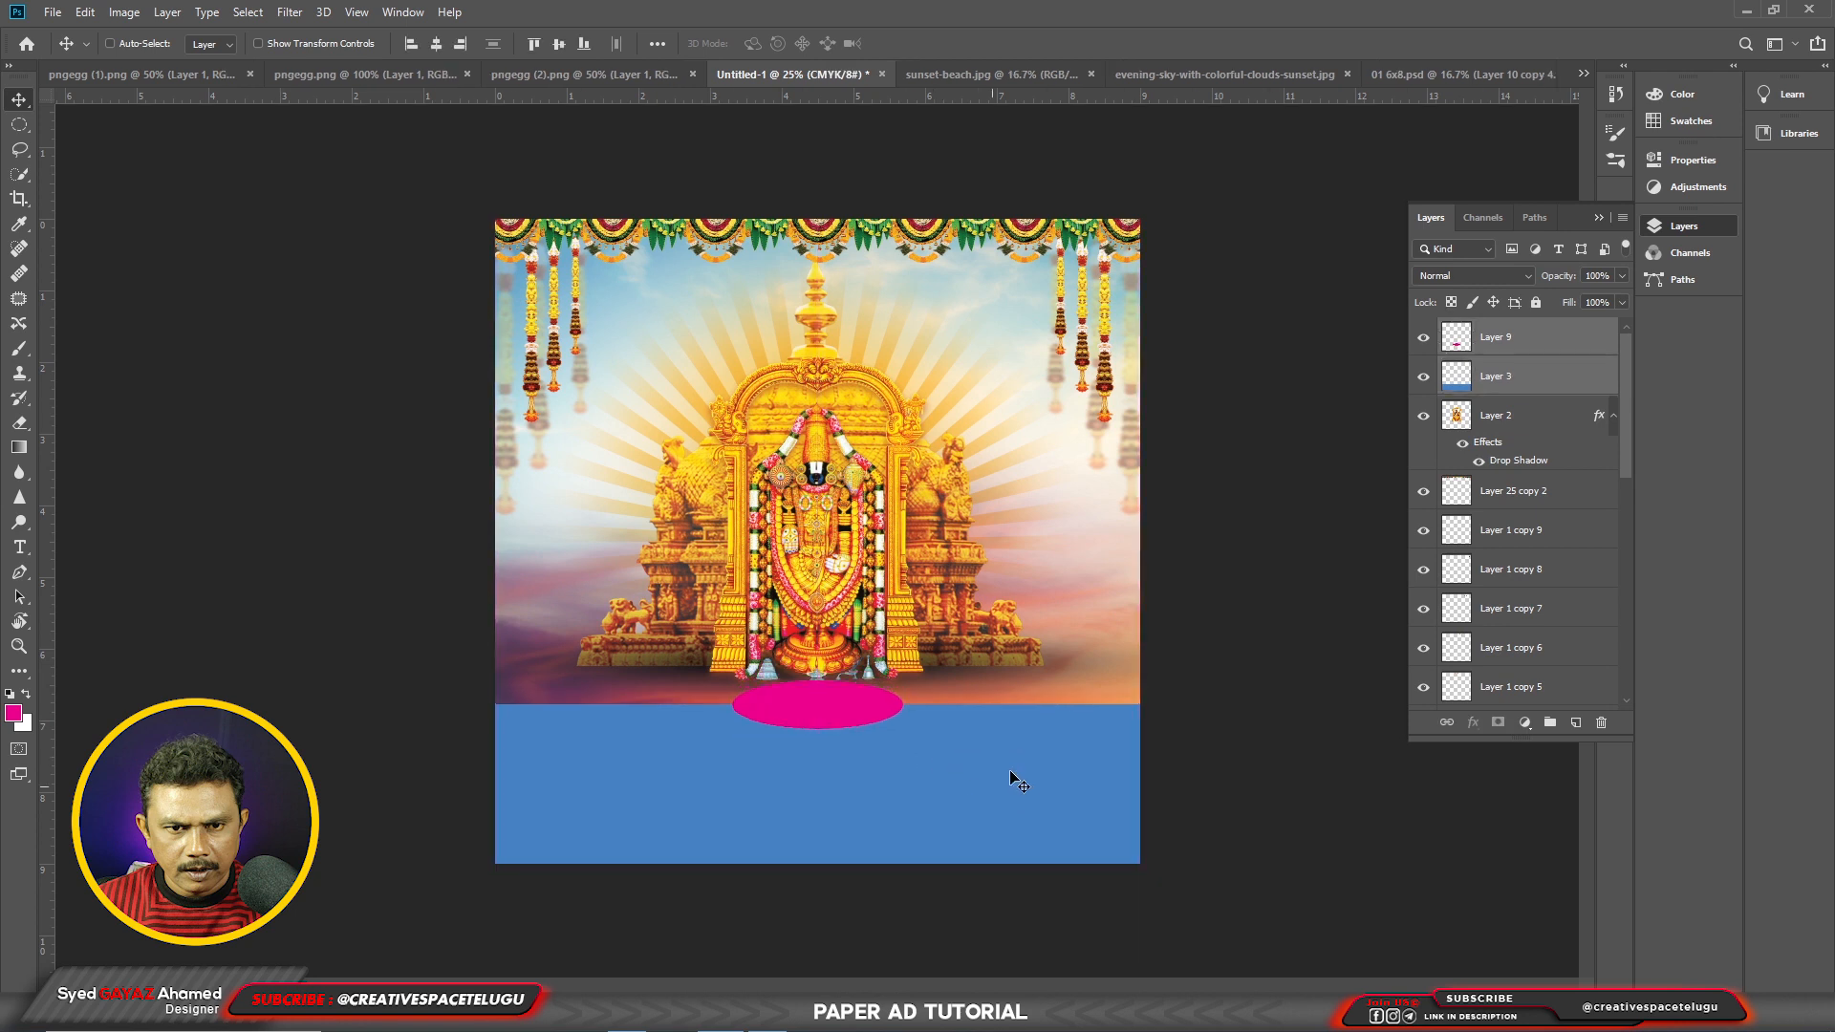
Step: Add the text SRI RAMA on the blue strip just below the magenta ellipse
{"action": "left_click", "coordinate": [849, 709], "text": "ctrl"}
{"action": "left_click", "coordinate": [21, 546]}
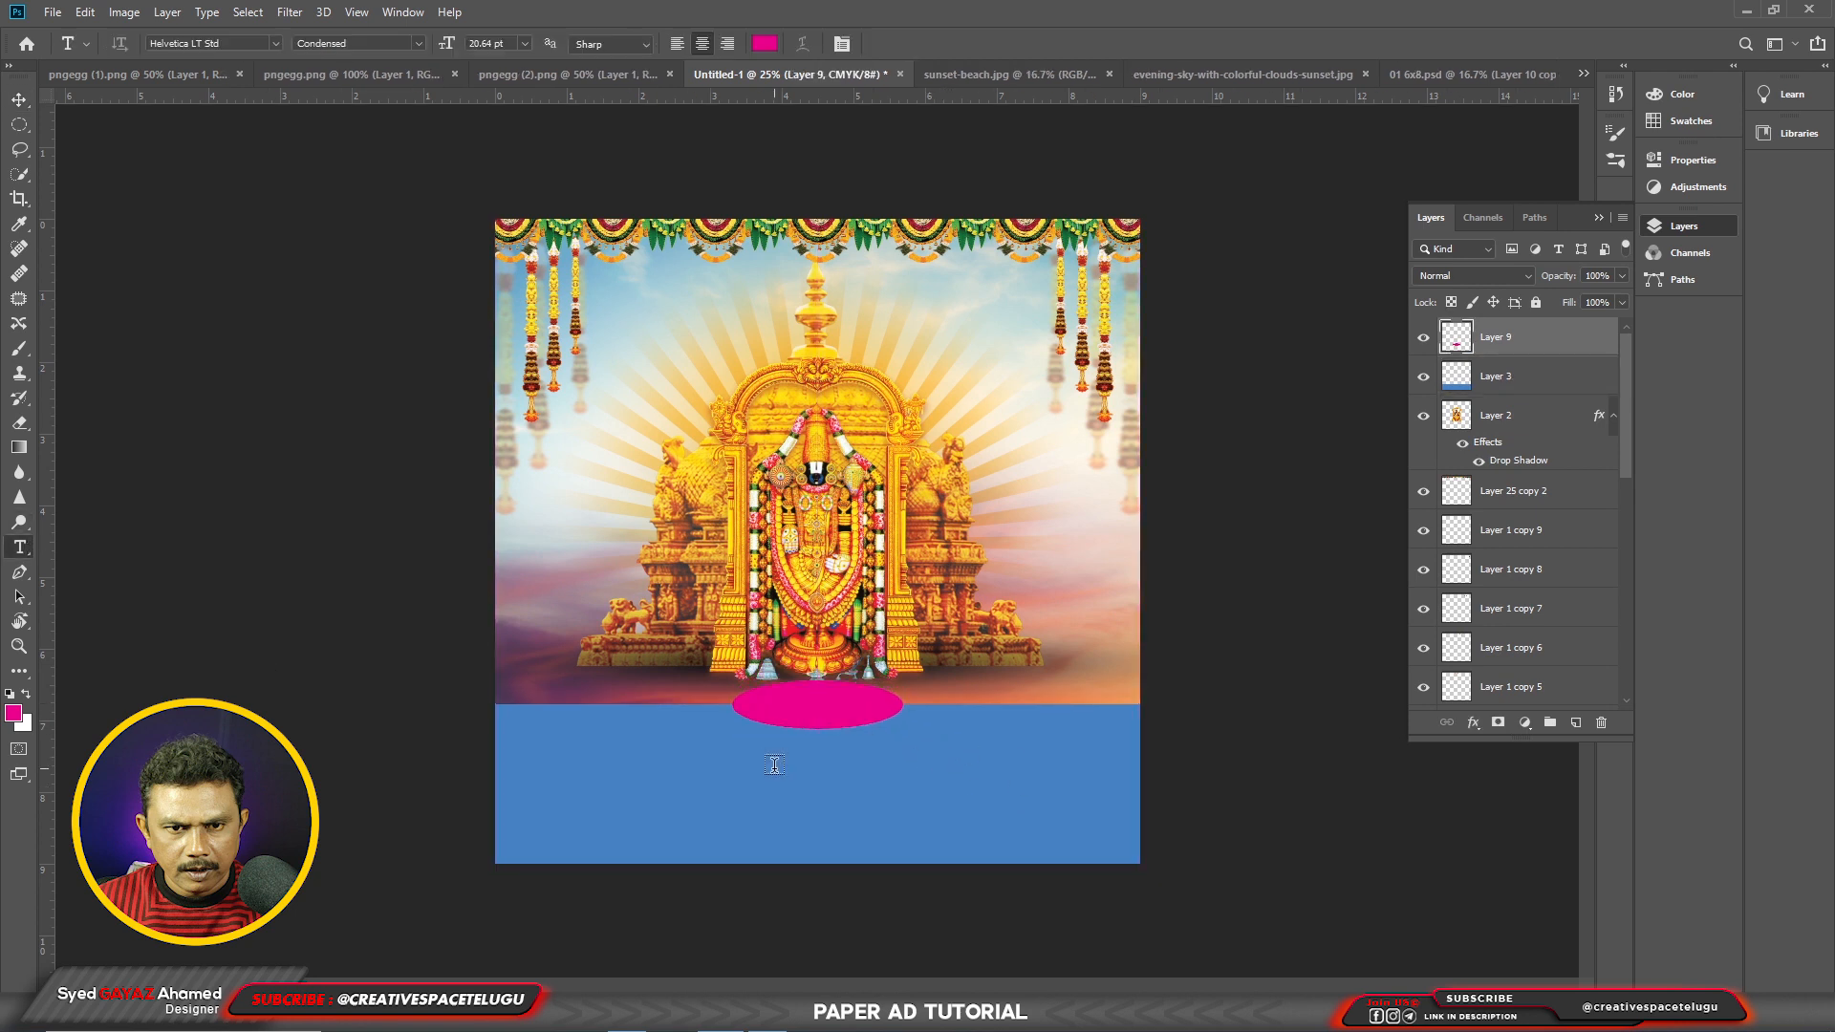
{"action": "left_click", "coordinate": [841, 778]}
{"action": "type", "text": "SRI RAMA"}
{"action": "key", "text": "ctrl+a"}
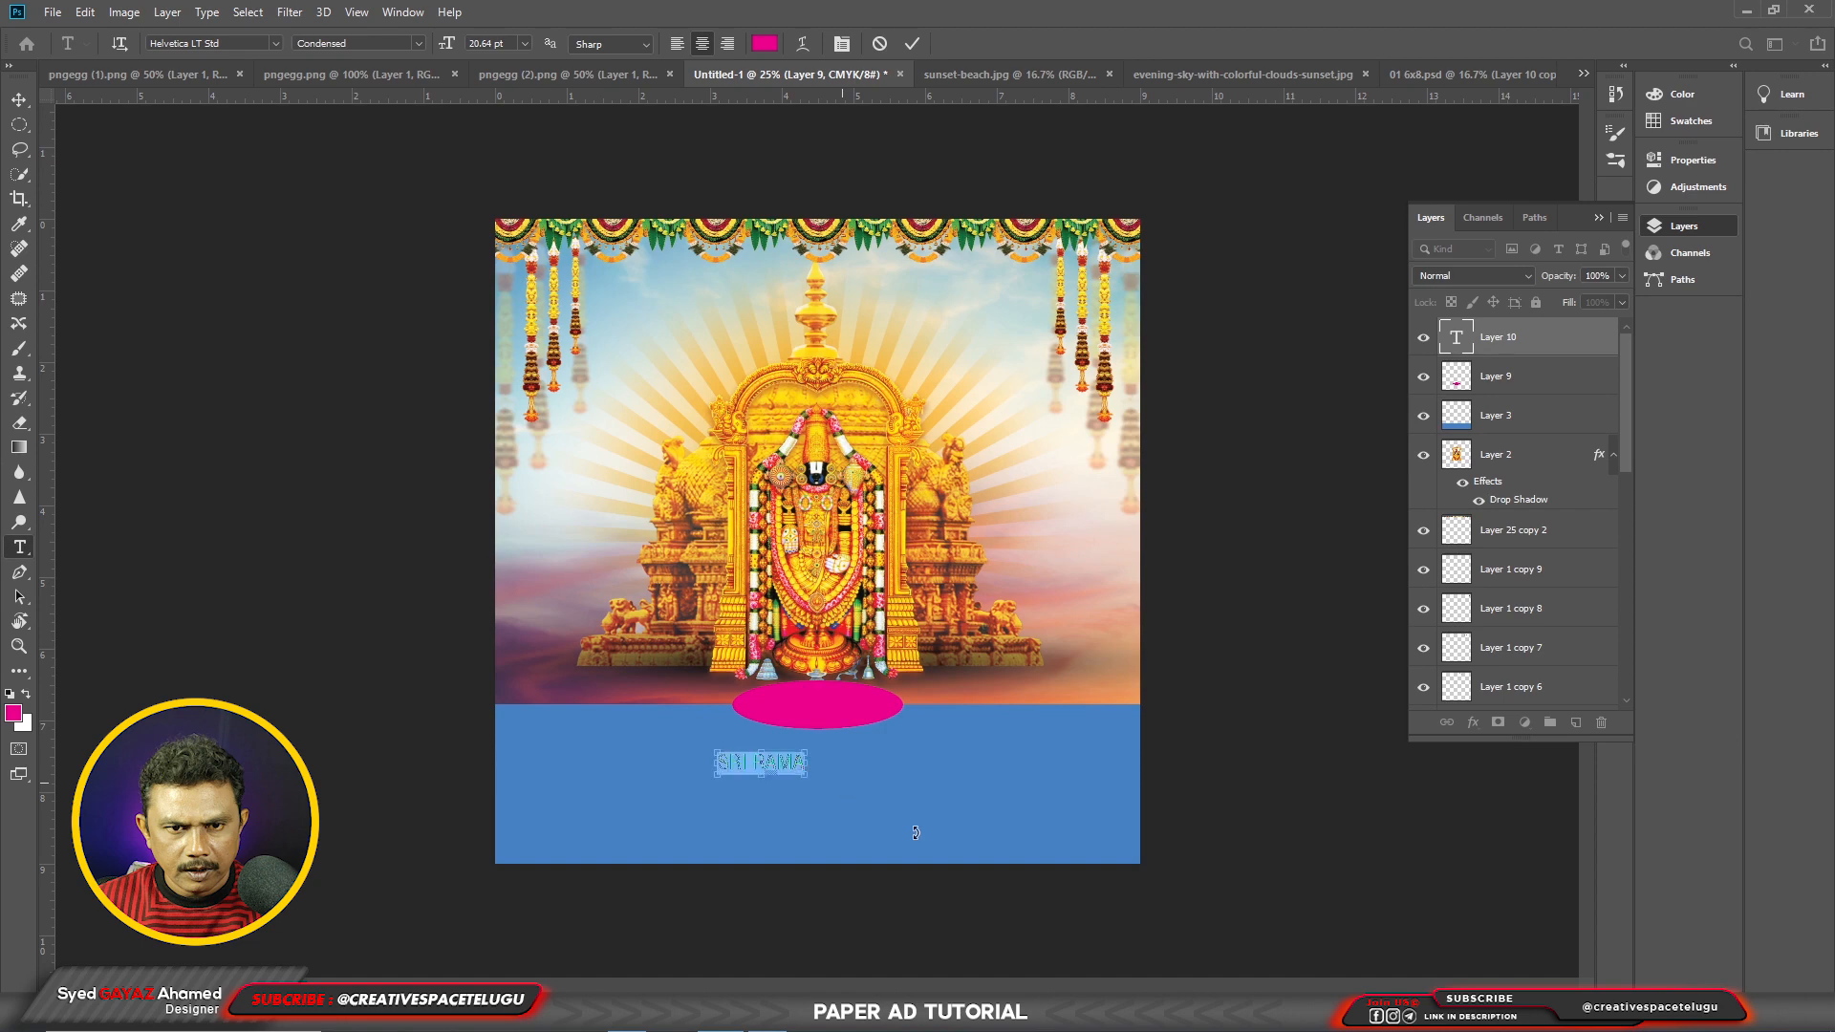
Step: Set the SRI RAMA text in Povet Sans, colour it white and place it on the magenta ellipse
{"action": "left_click", "coordinate": [223, 41]}
{"action": "type", "text": "pov"}
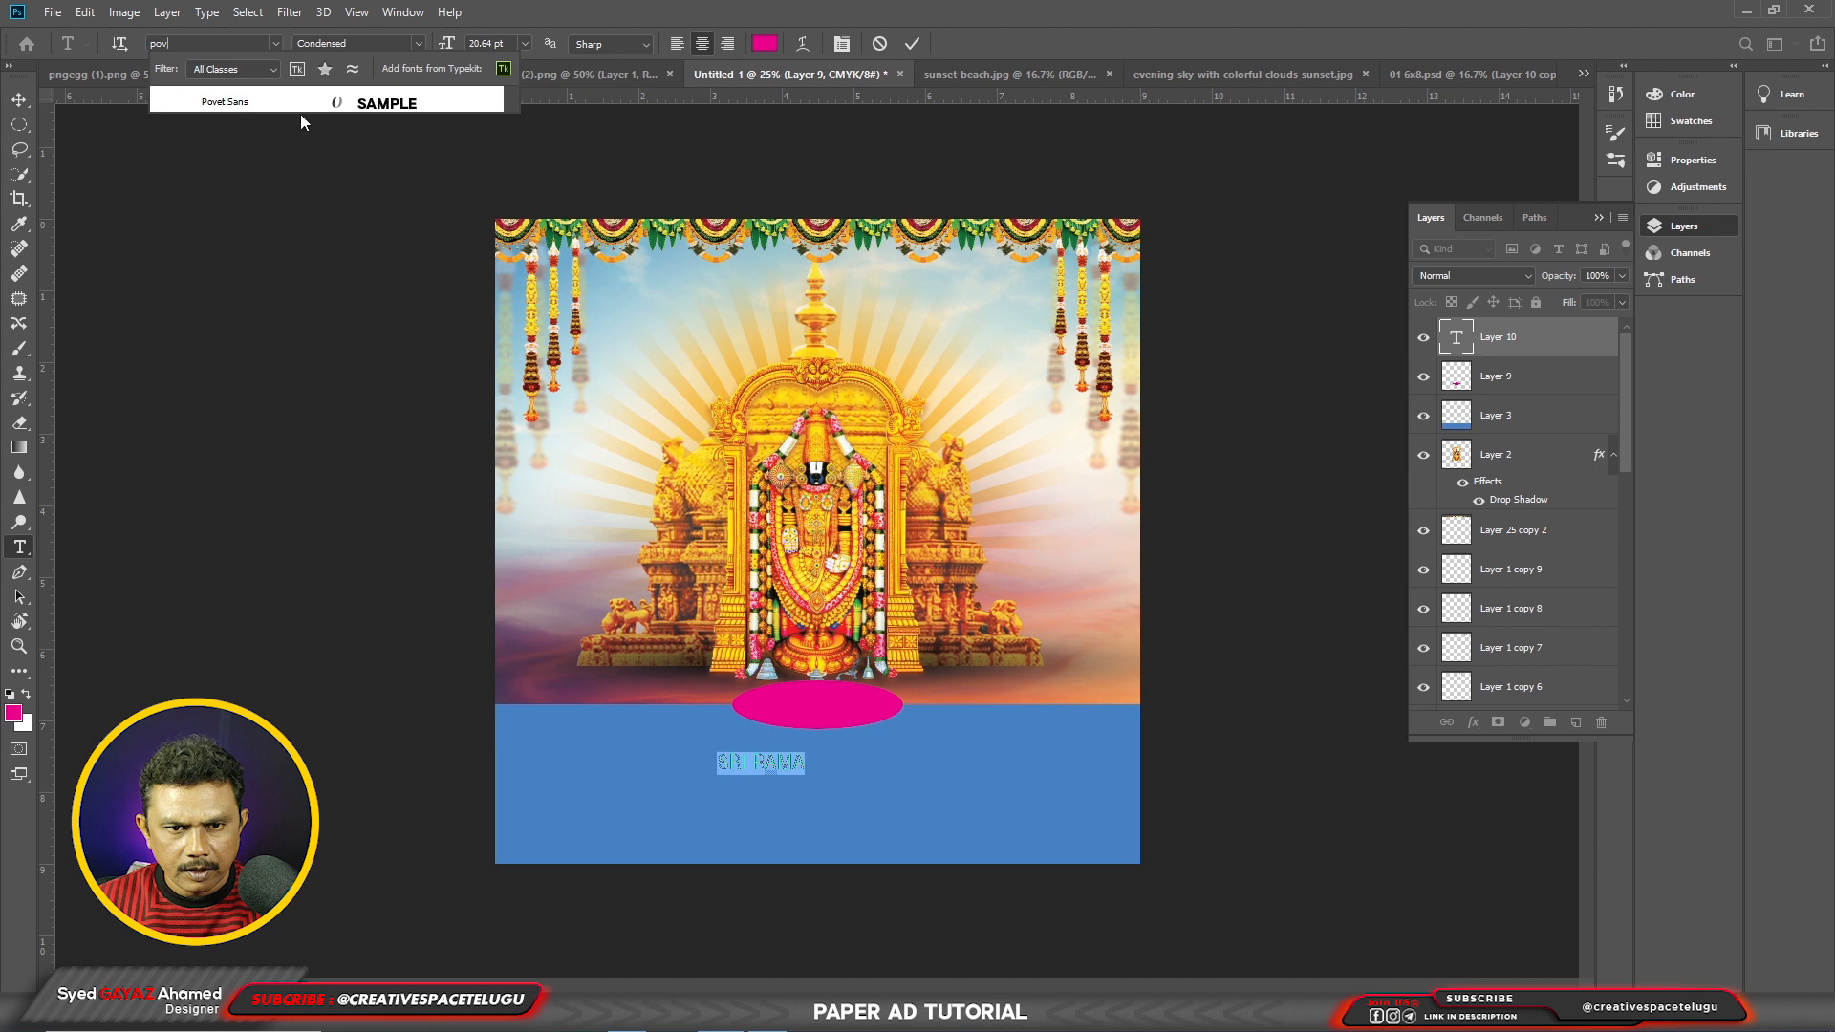
{"action": "left_click", "coordinate": [296, 105]}
{"action": "left_click", "coordinate": [20, 100]}
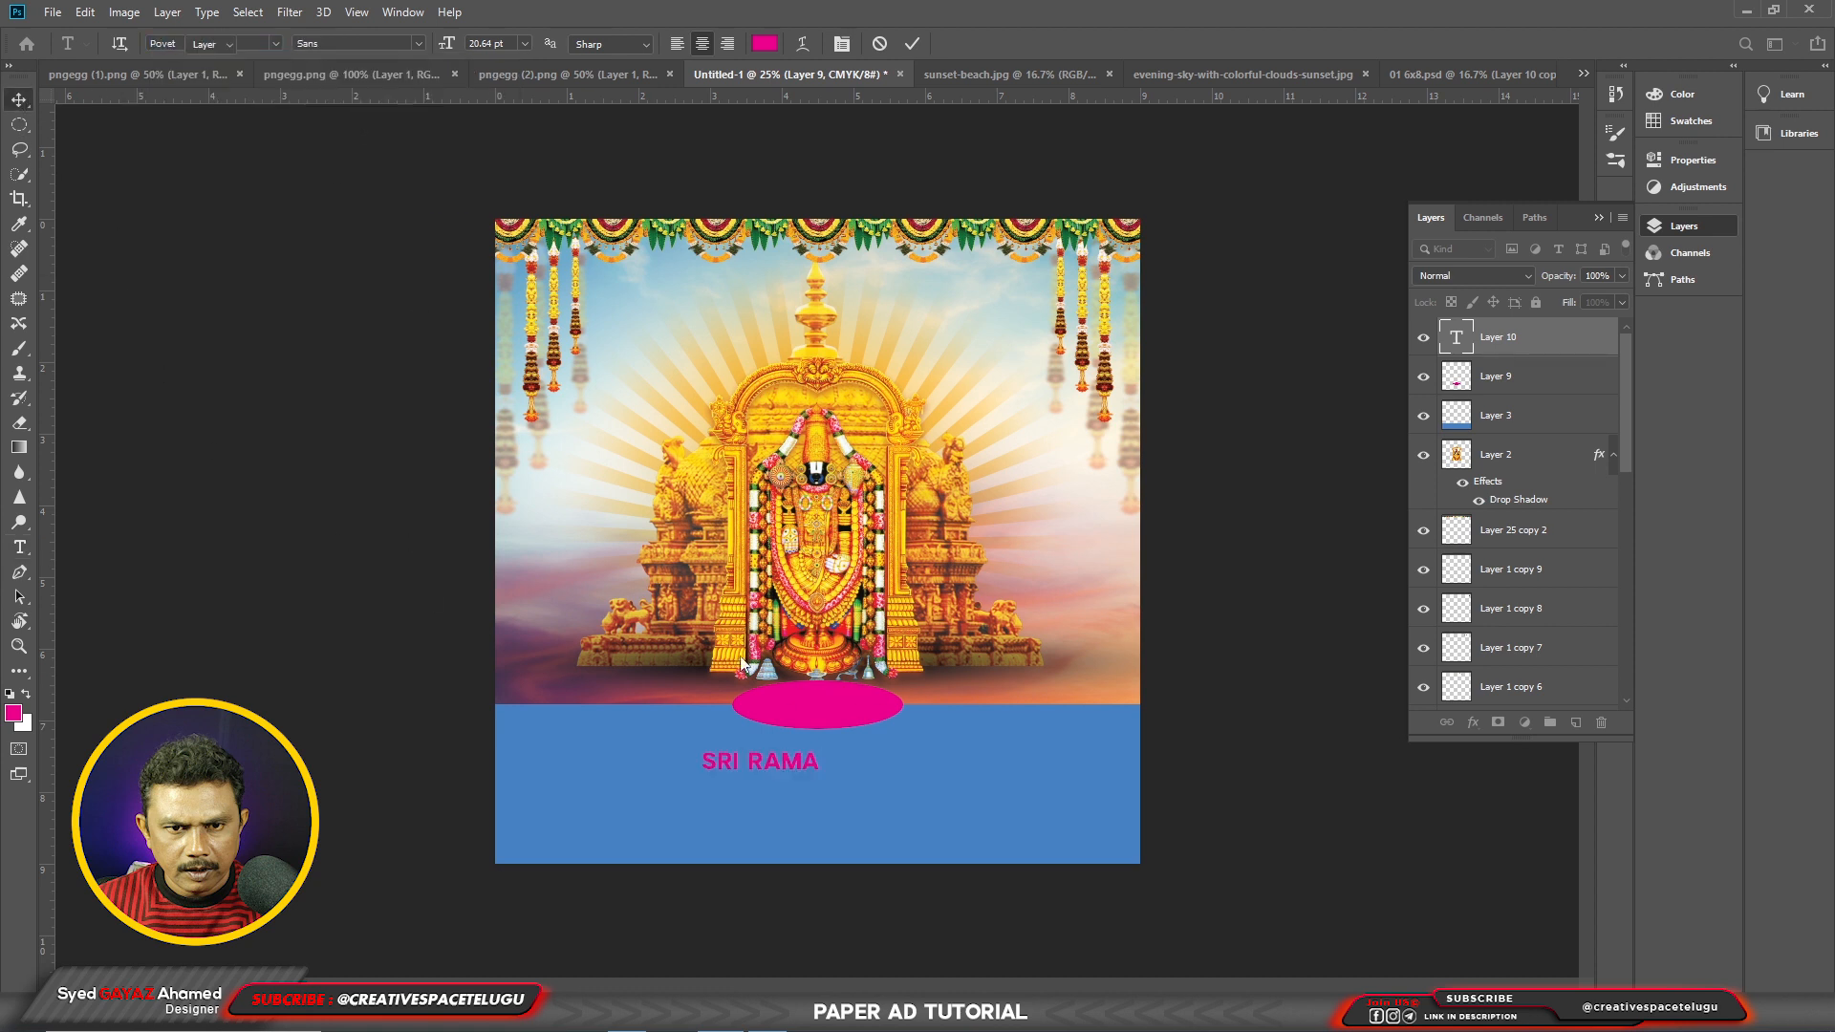
{"action": "left_click_drag", "start_coordinate": [804, 779], "coordinate": [860, 736]}
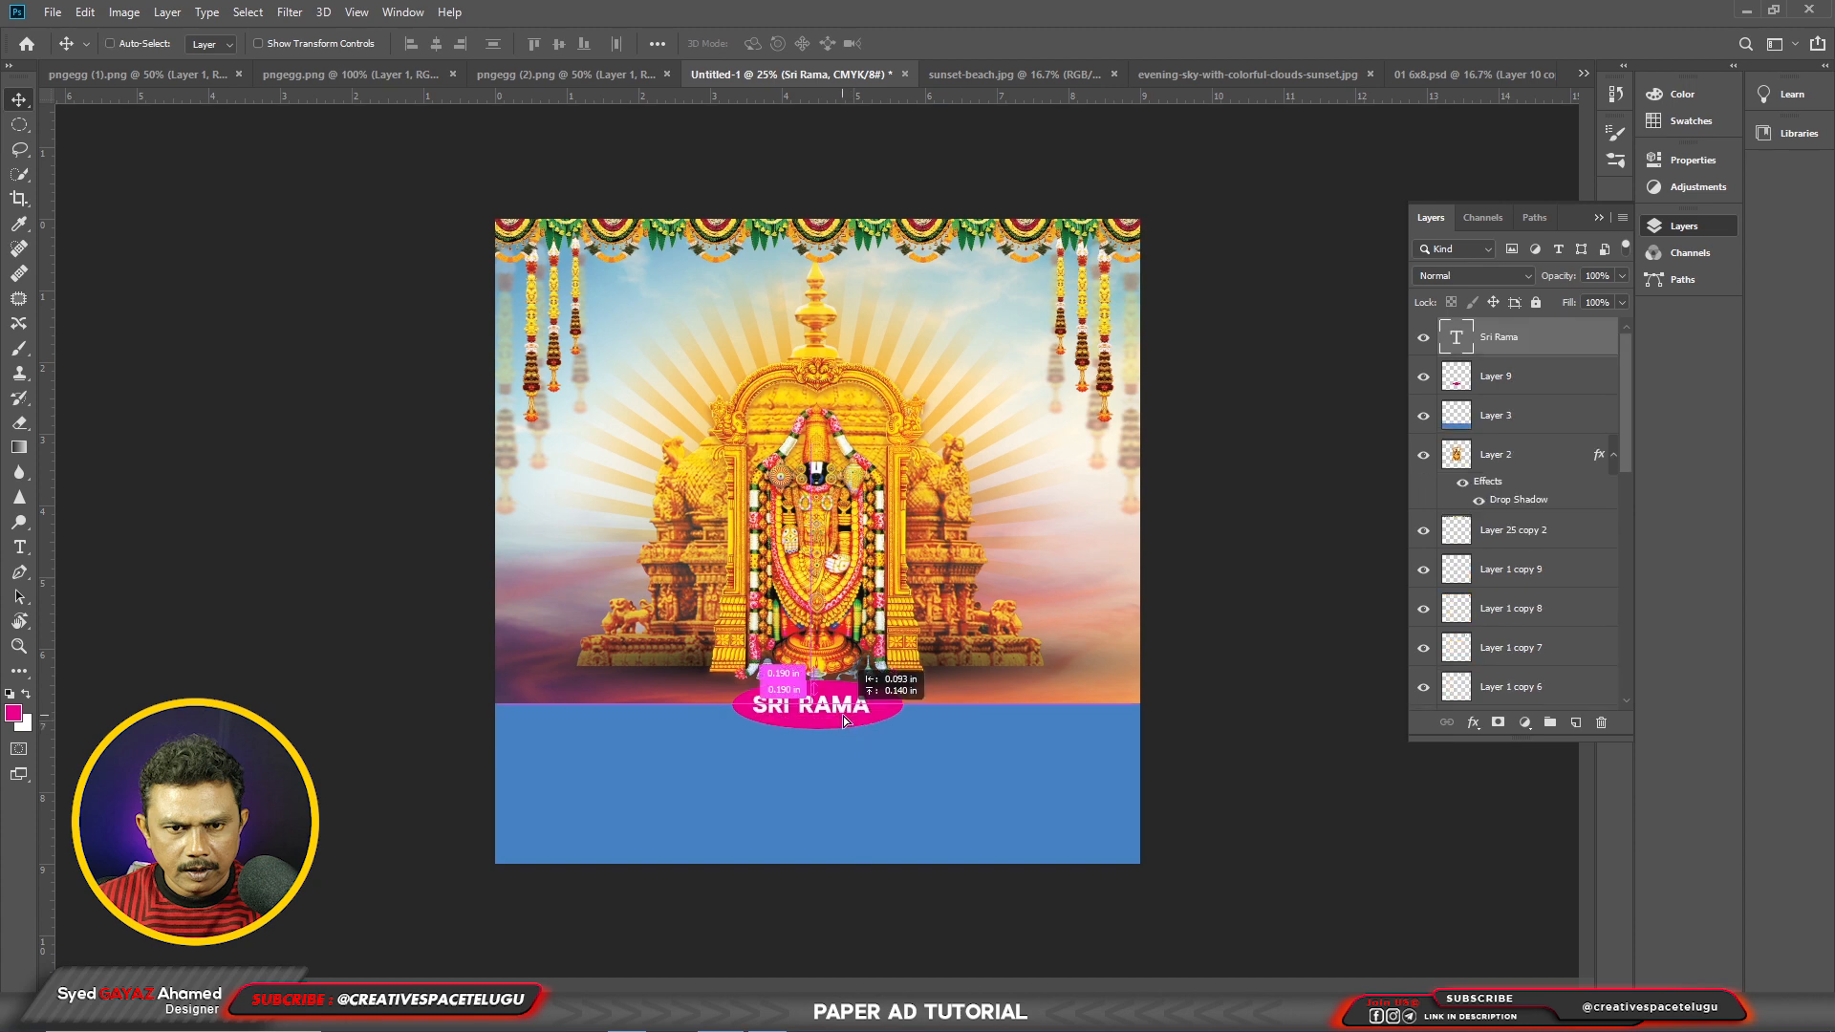
Step: Give the magenta ellipse a 13 px outside stroke filled with the RB Silver Gradient 172 preset
{"action": "key", "text": "ctrl+plus"}
{"action": "right_click", "coordinate": [857, 787]}
{"action": "left_click", "coordinate": [875, 799]}
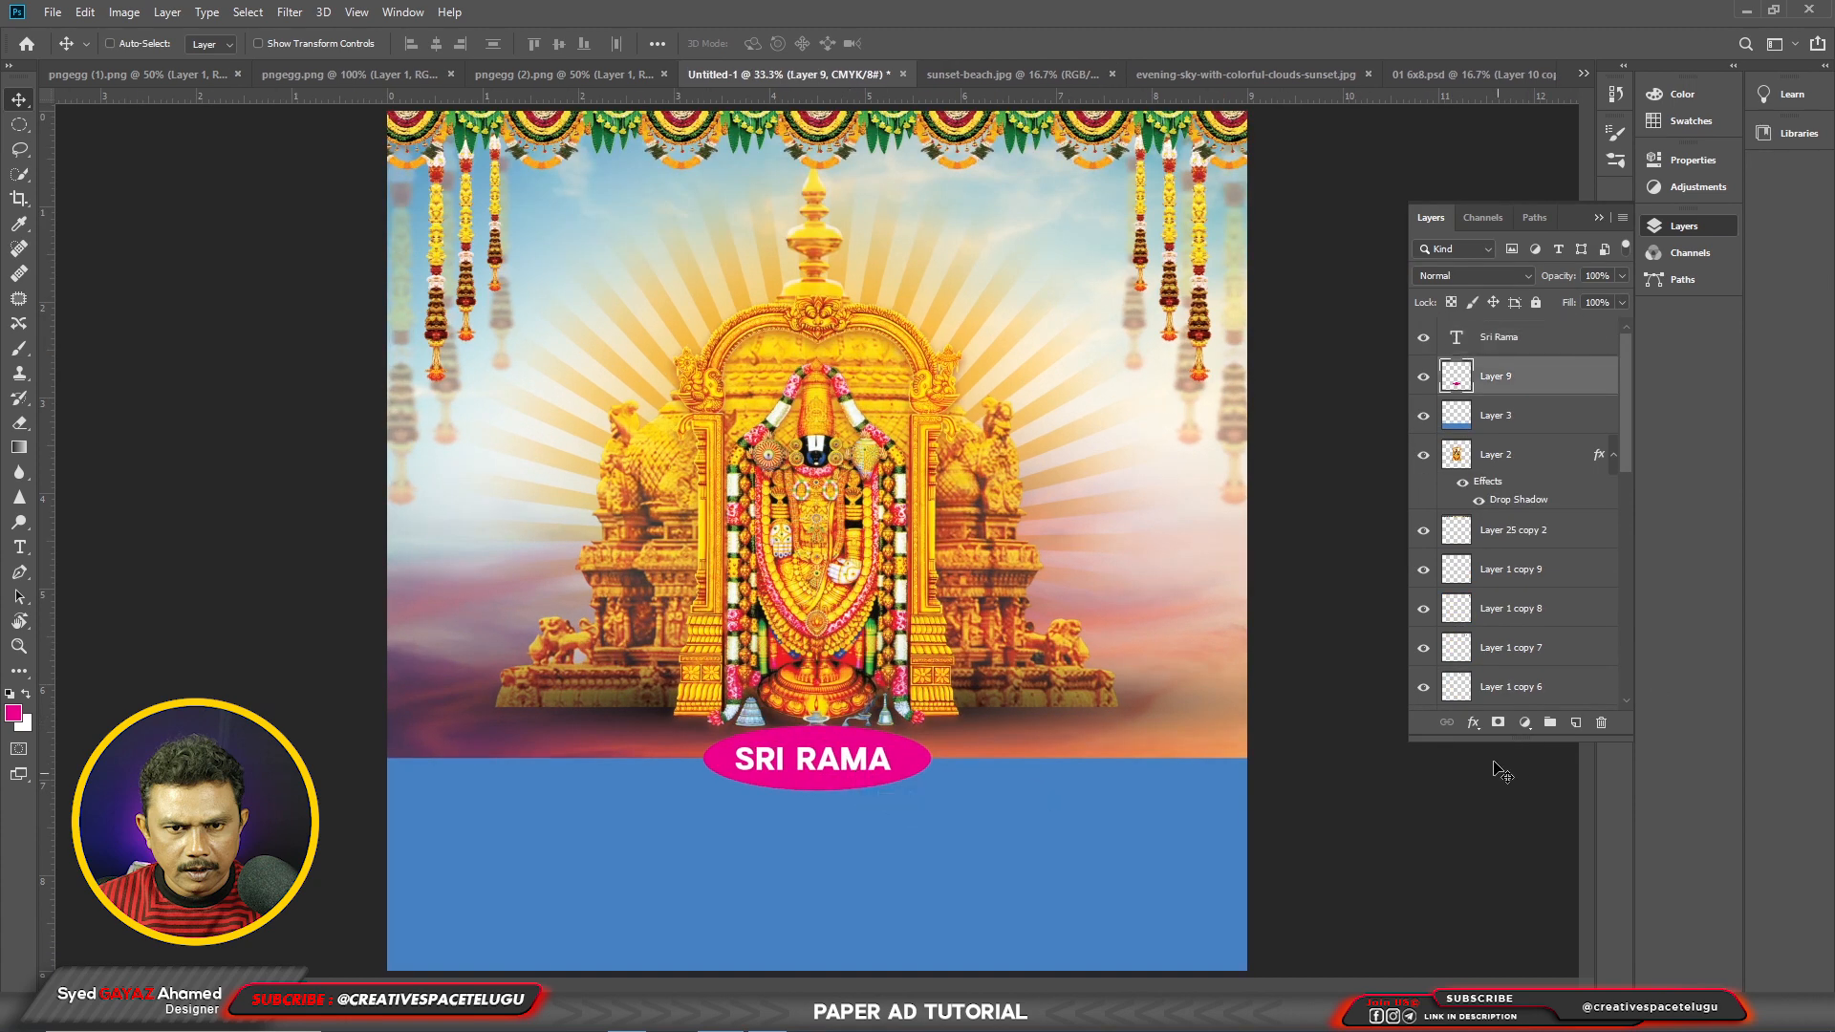
{"action": "left_click", "coordinate": [1473, 723]}
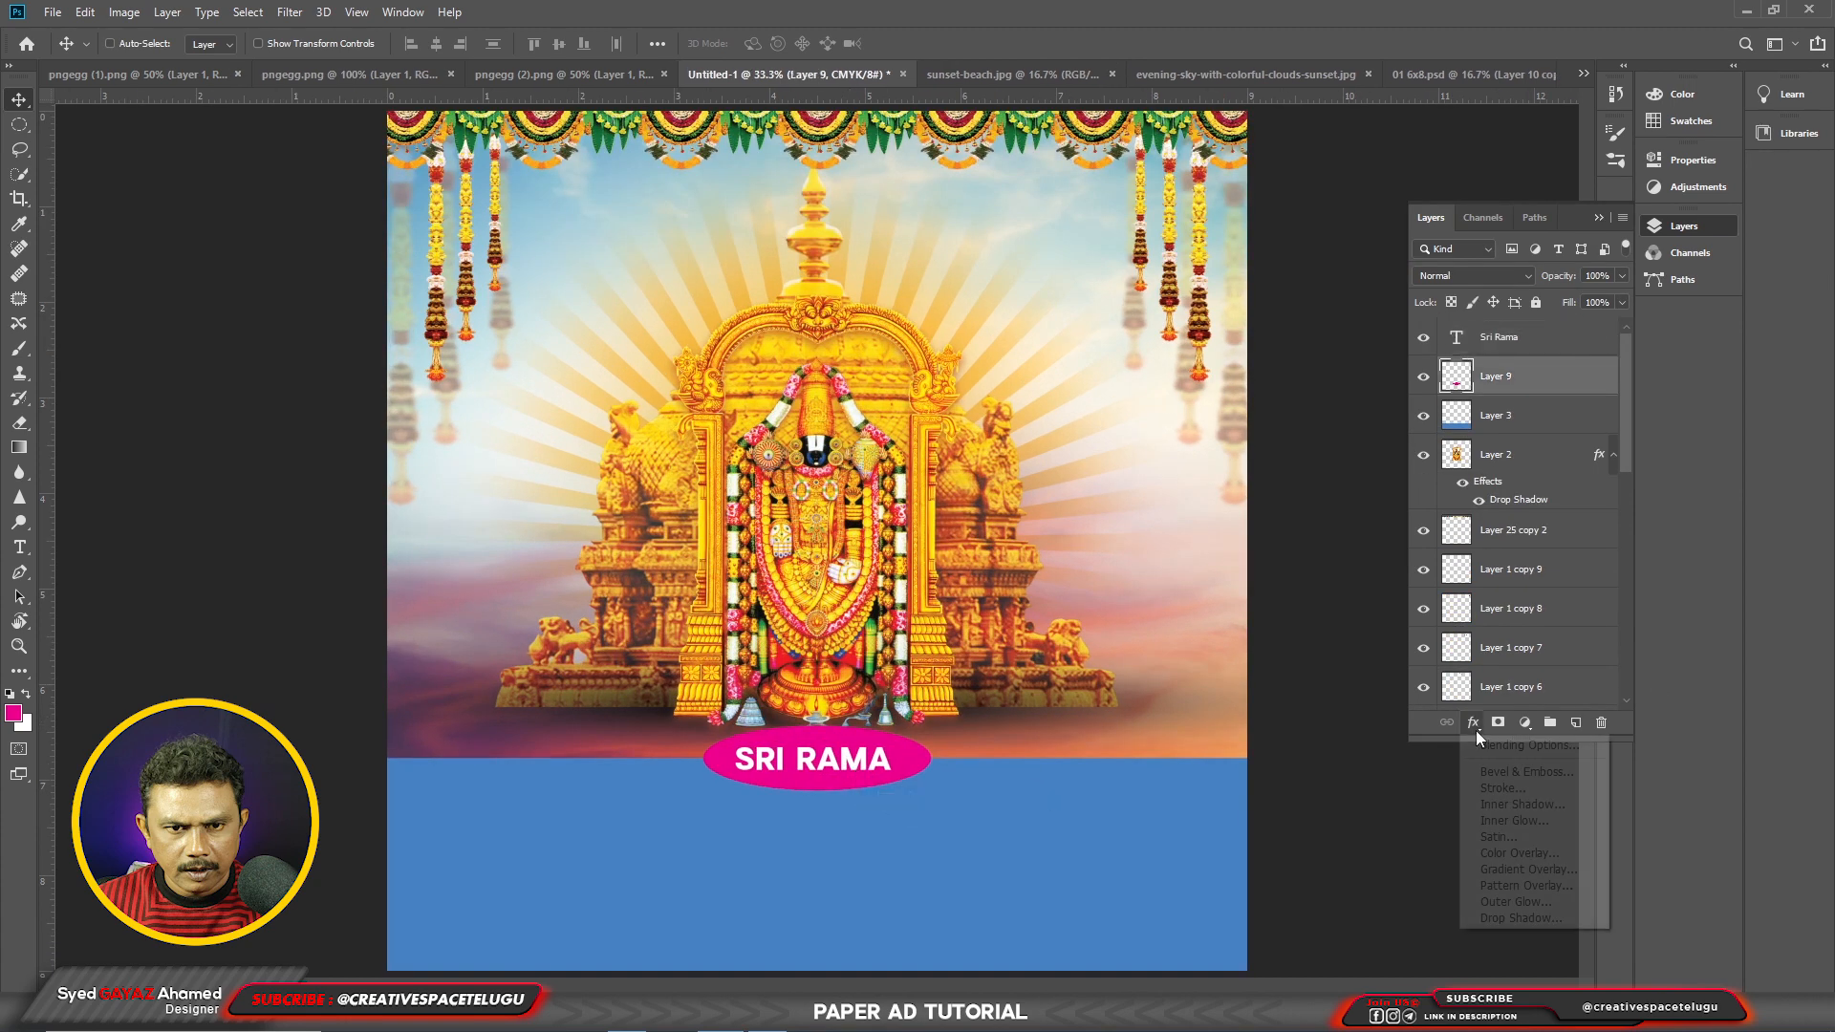
{"action": "left_click", "coordinate": [1528, 869]}
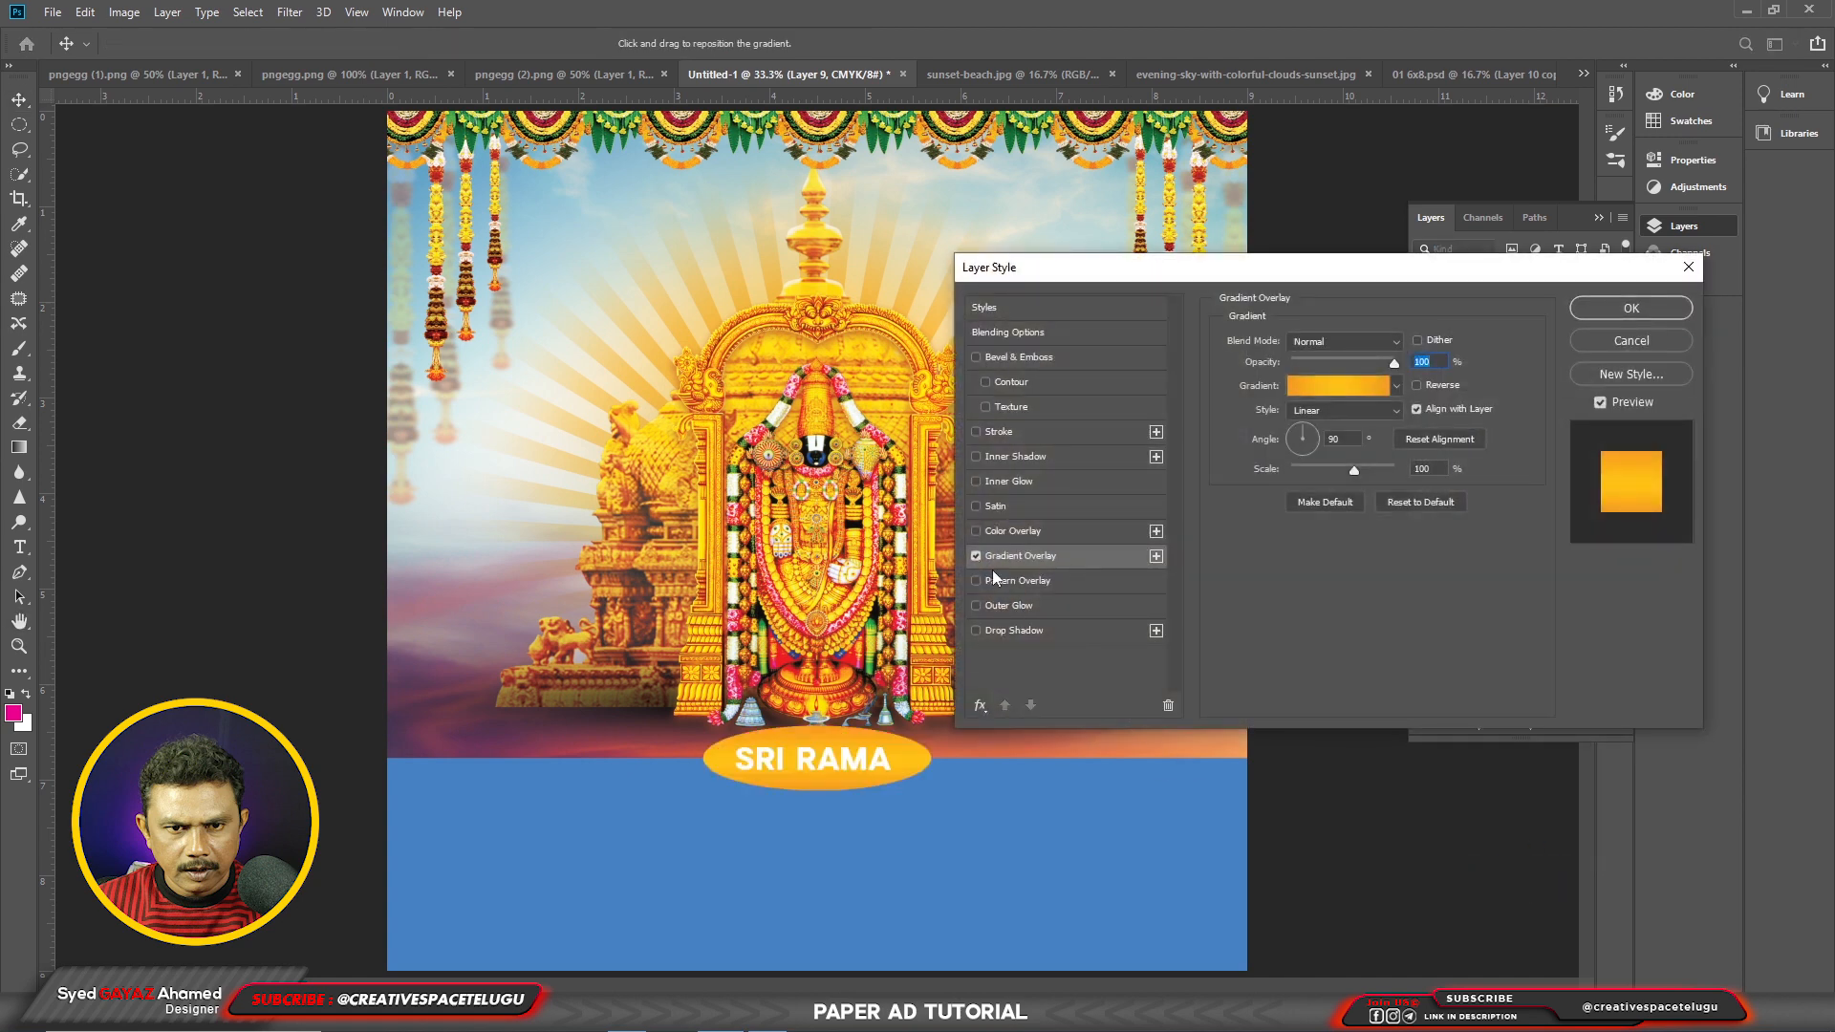
{"action": "left_click", "coordinate": [976, 556]}
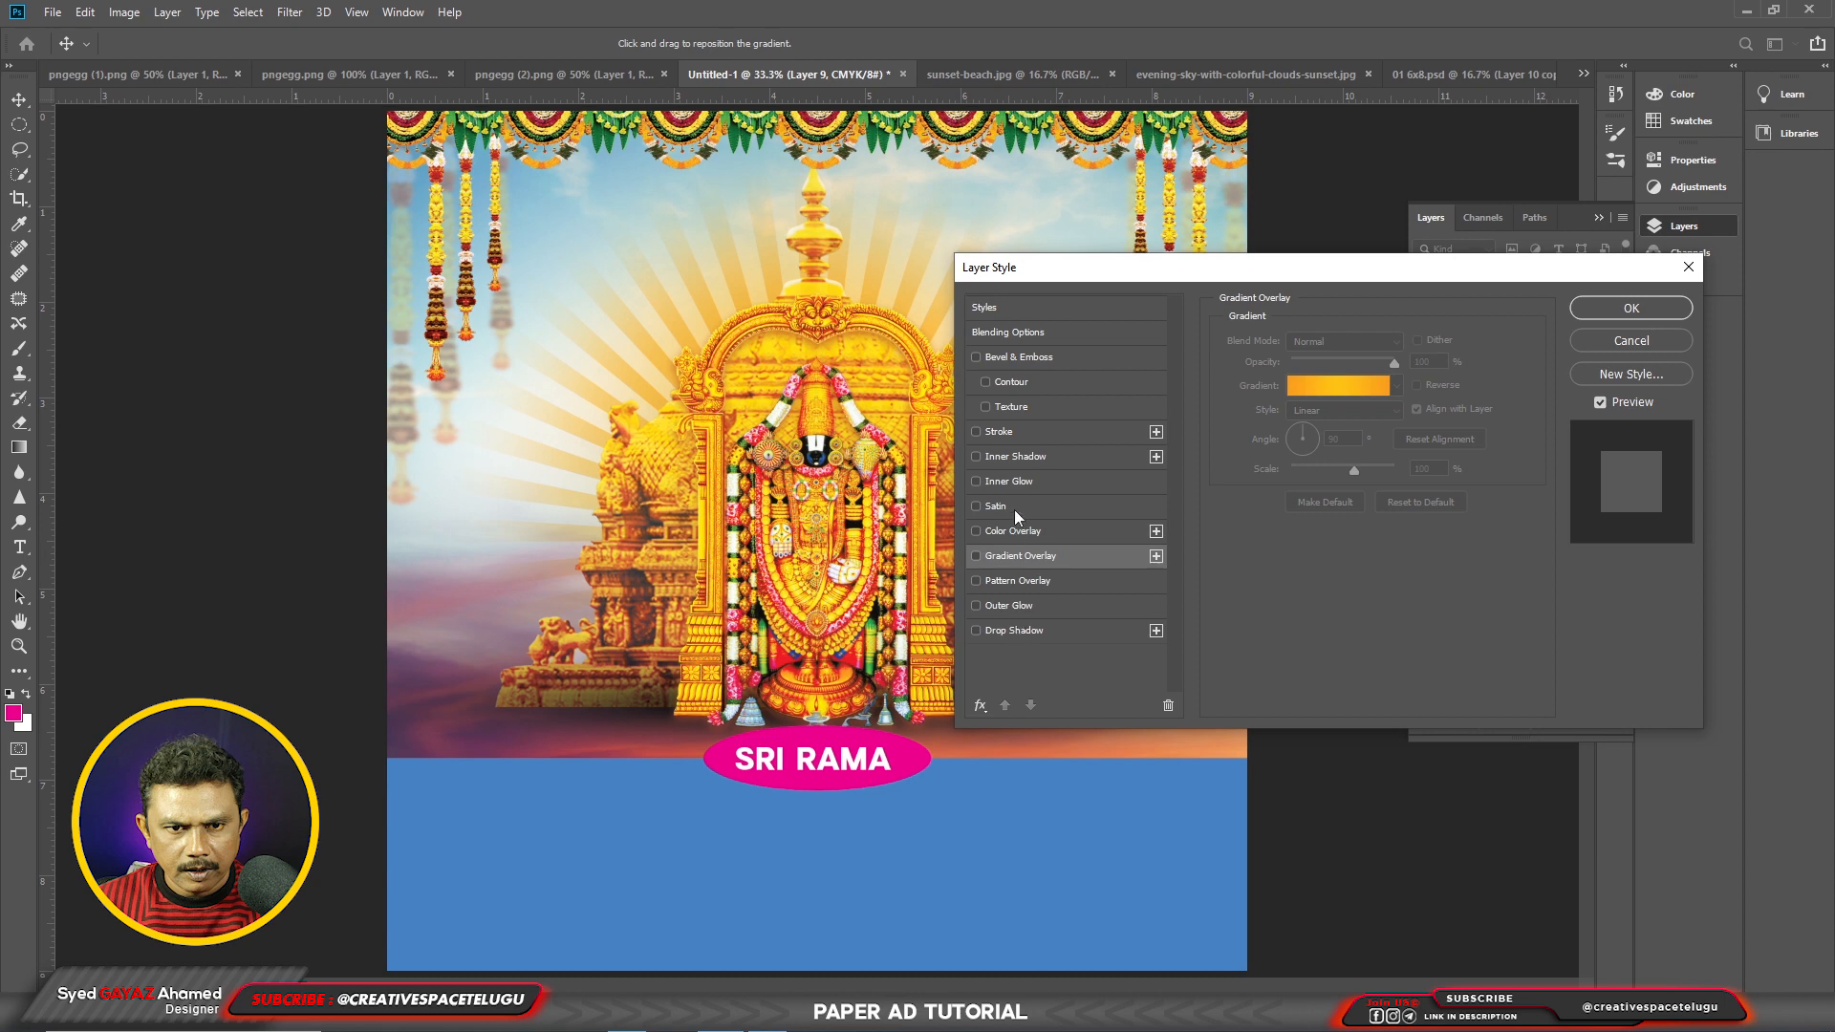
{"action": "left_click", "coordinate": [1006, 434]}
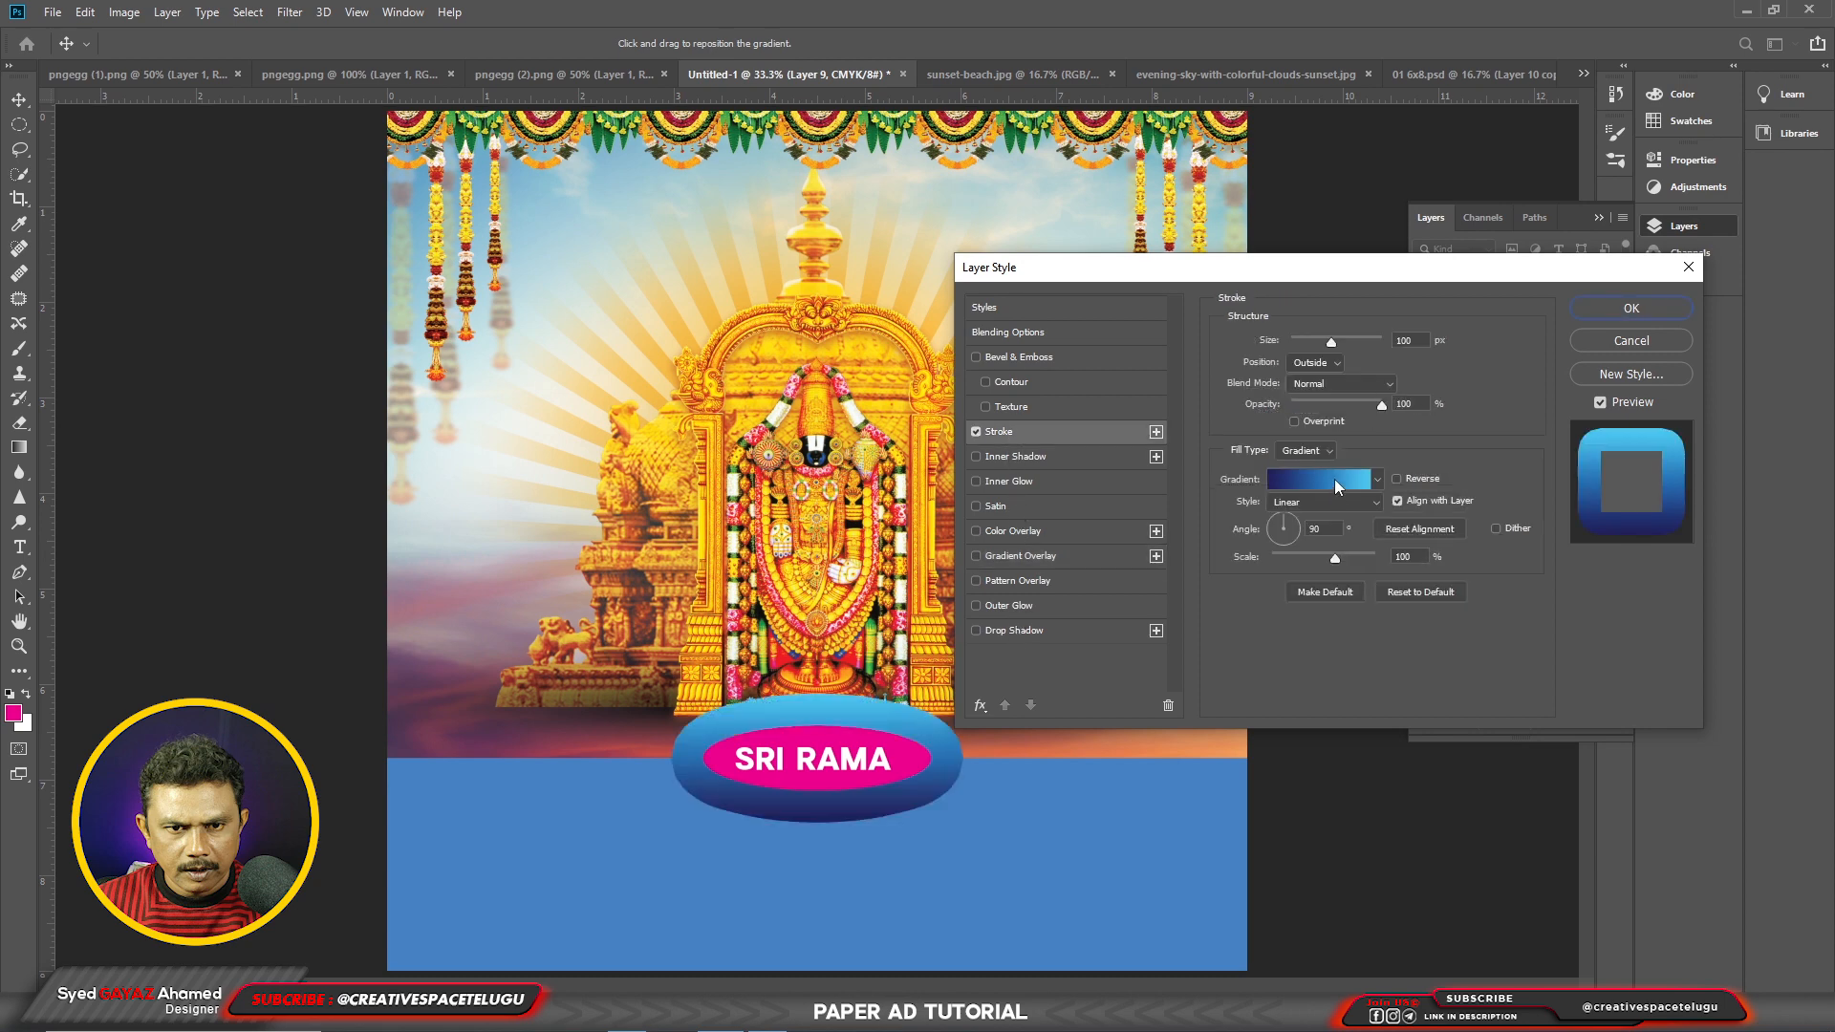
{"action": "left_click", "coordinate": [1334, 479]}
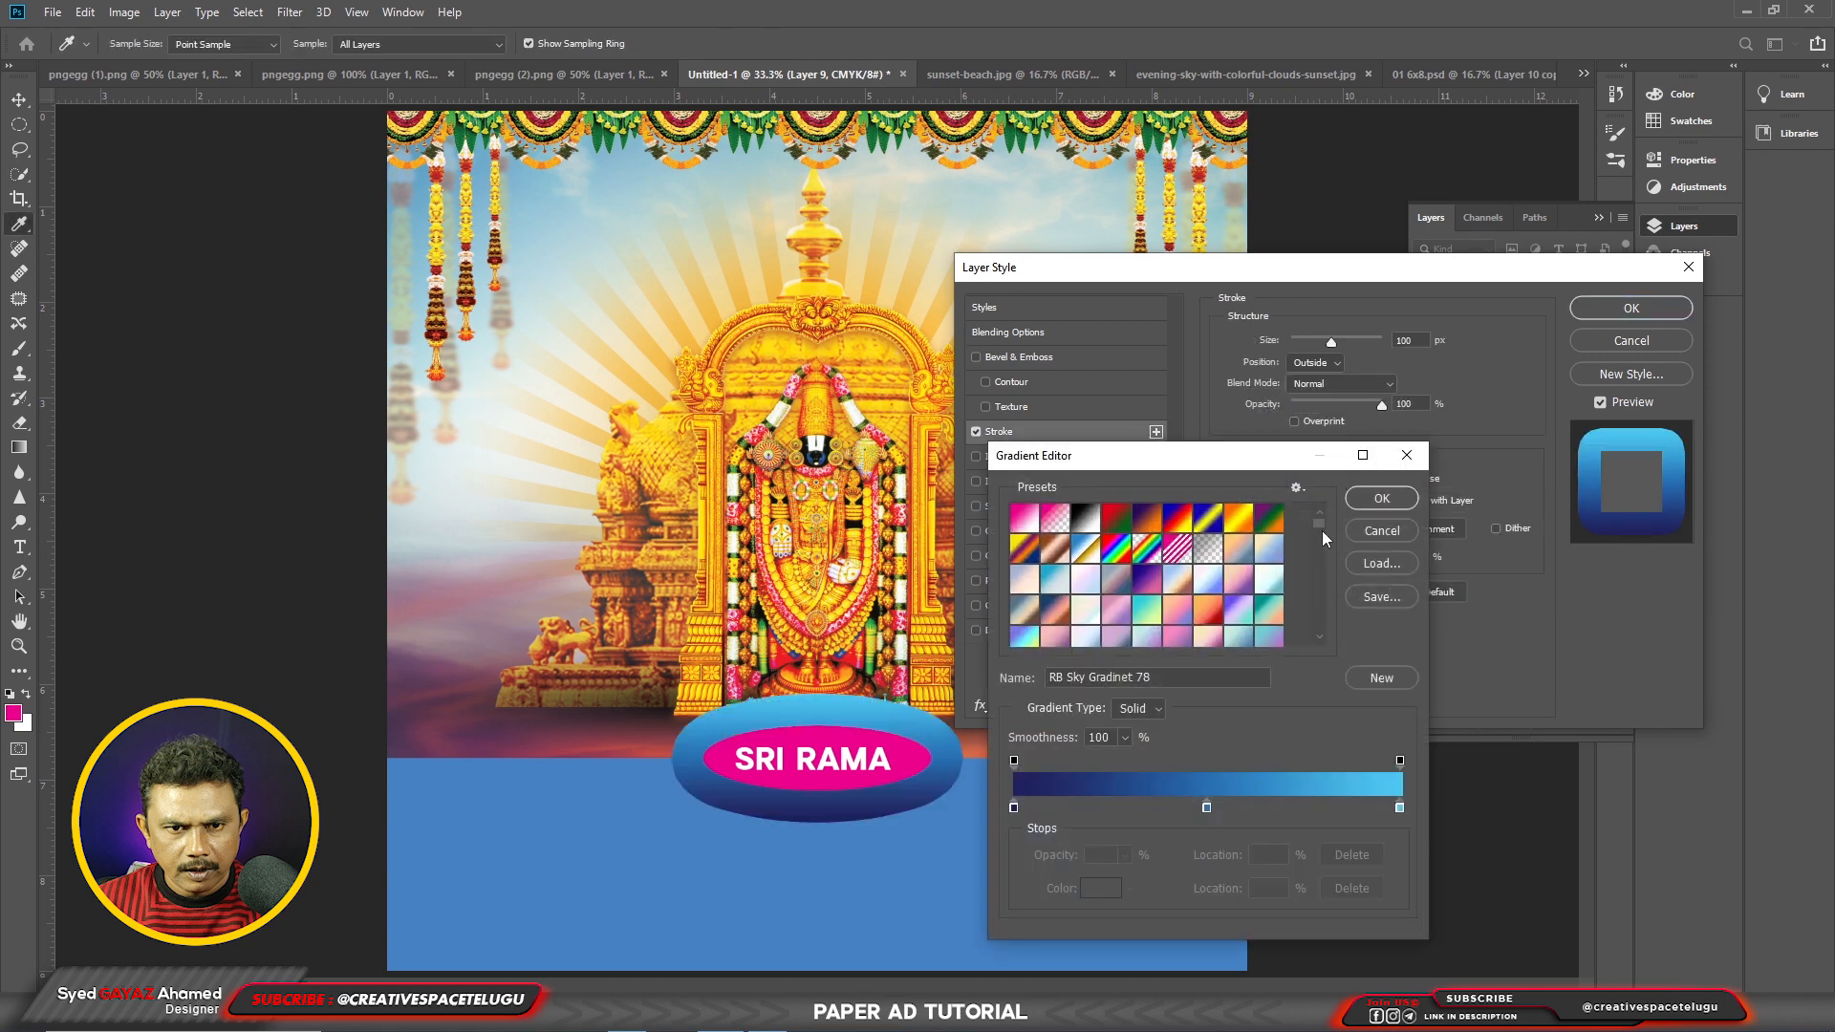
{"action": "left_click_drag", "start_coordinate": [1322, 531], "coordinate": [1319, 635]}
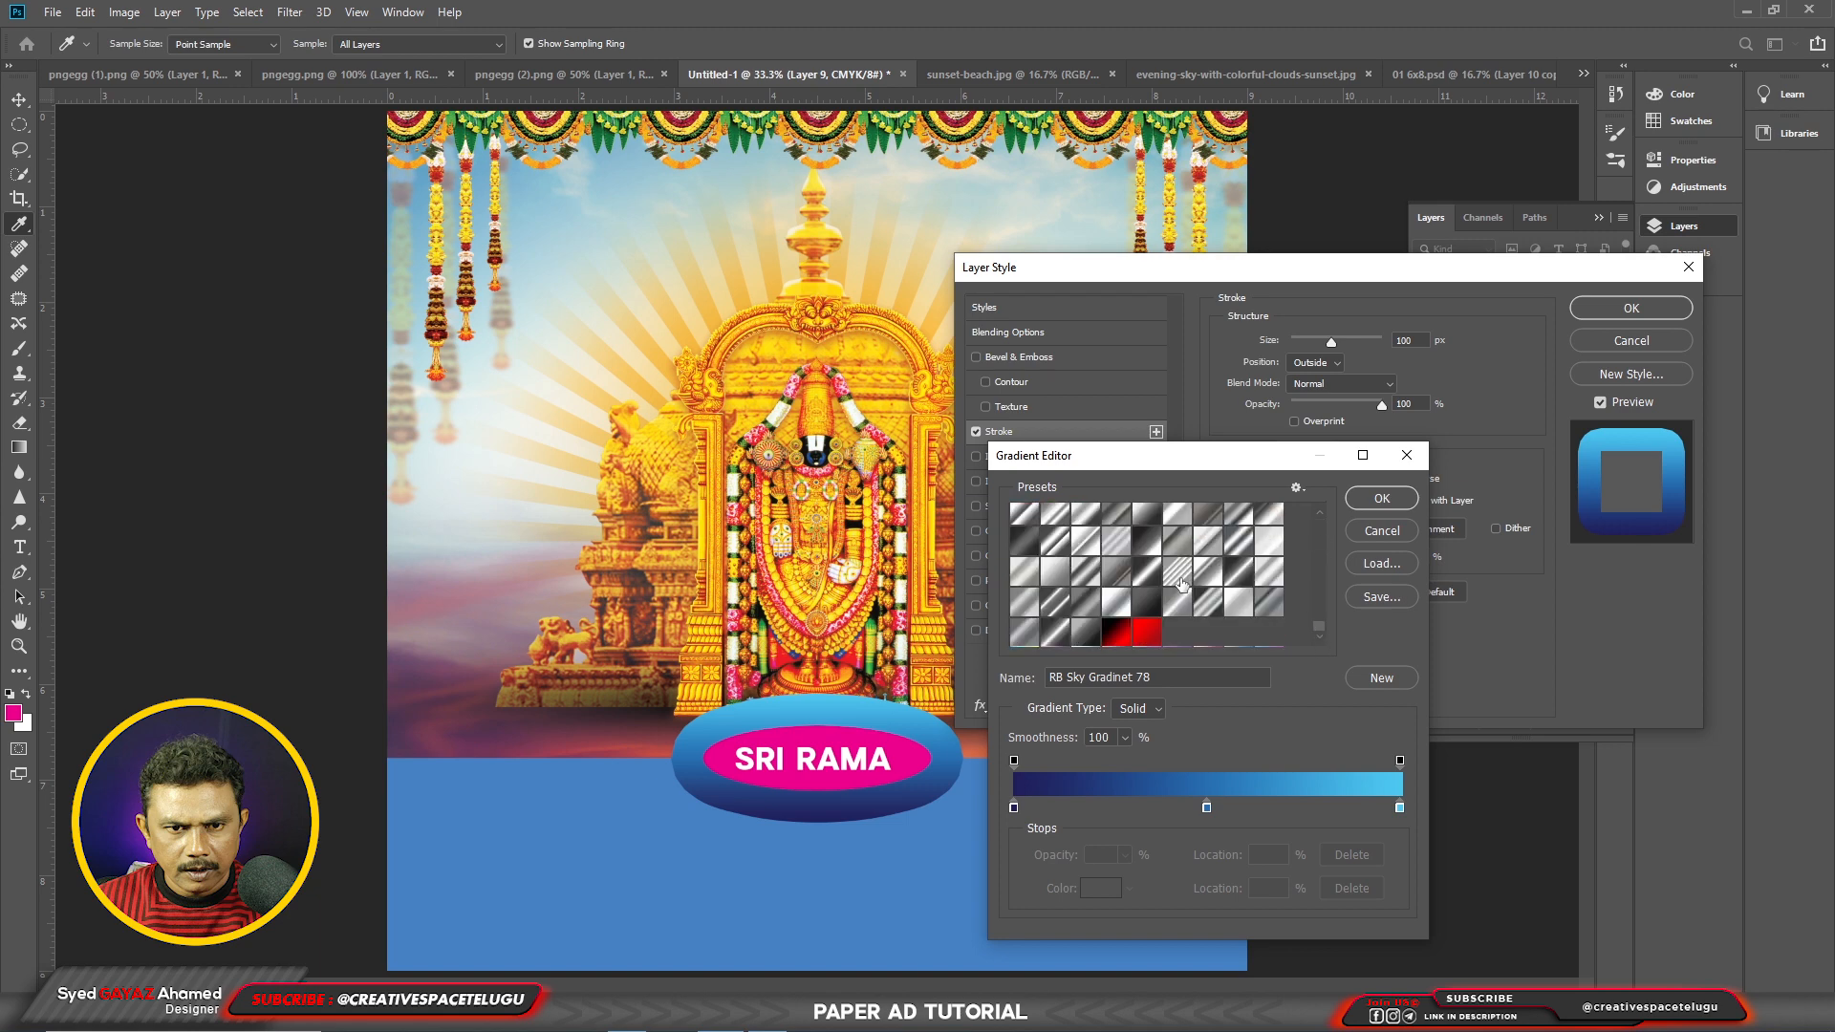
{"action": "left_click", "coordinate": [1075, 559]}
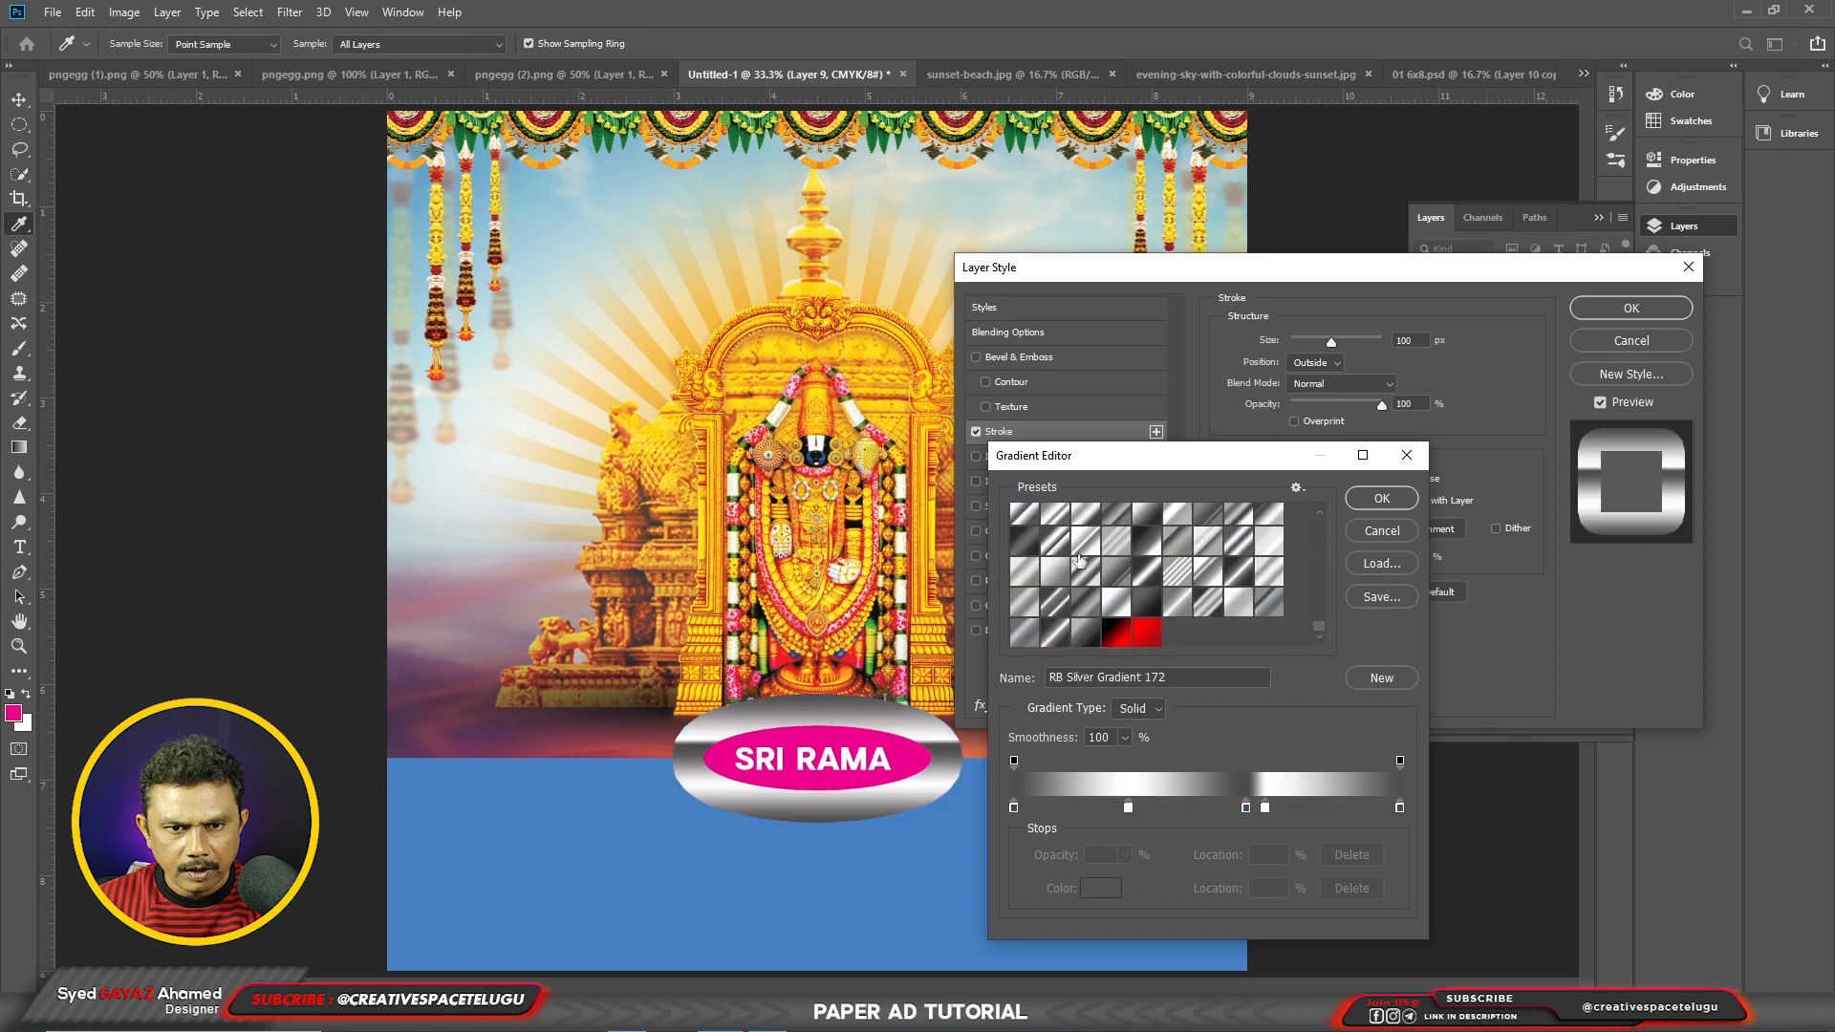
{"action": "left_click", "coordinate": [1382, 498]}
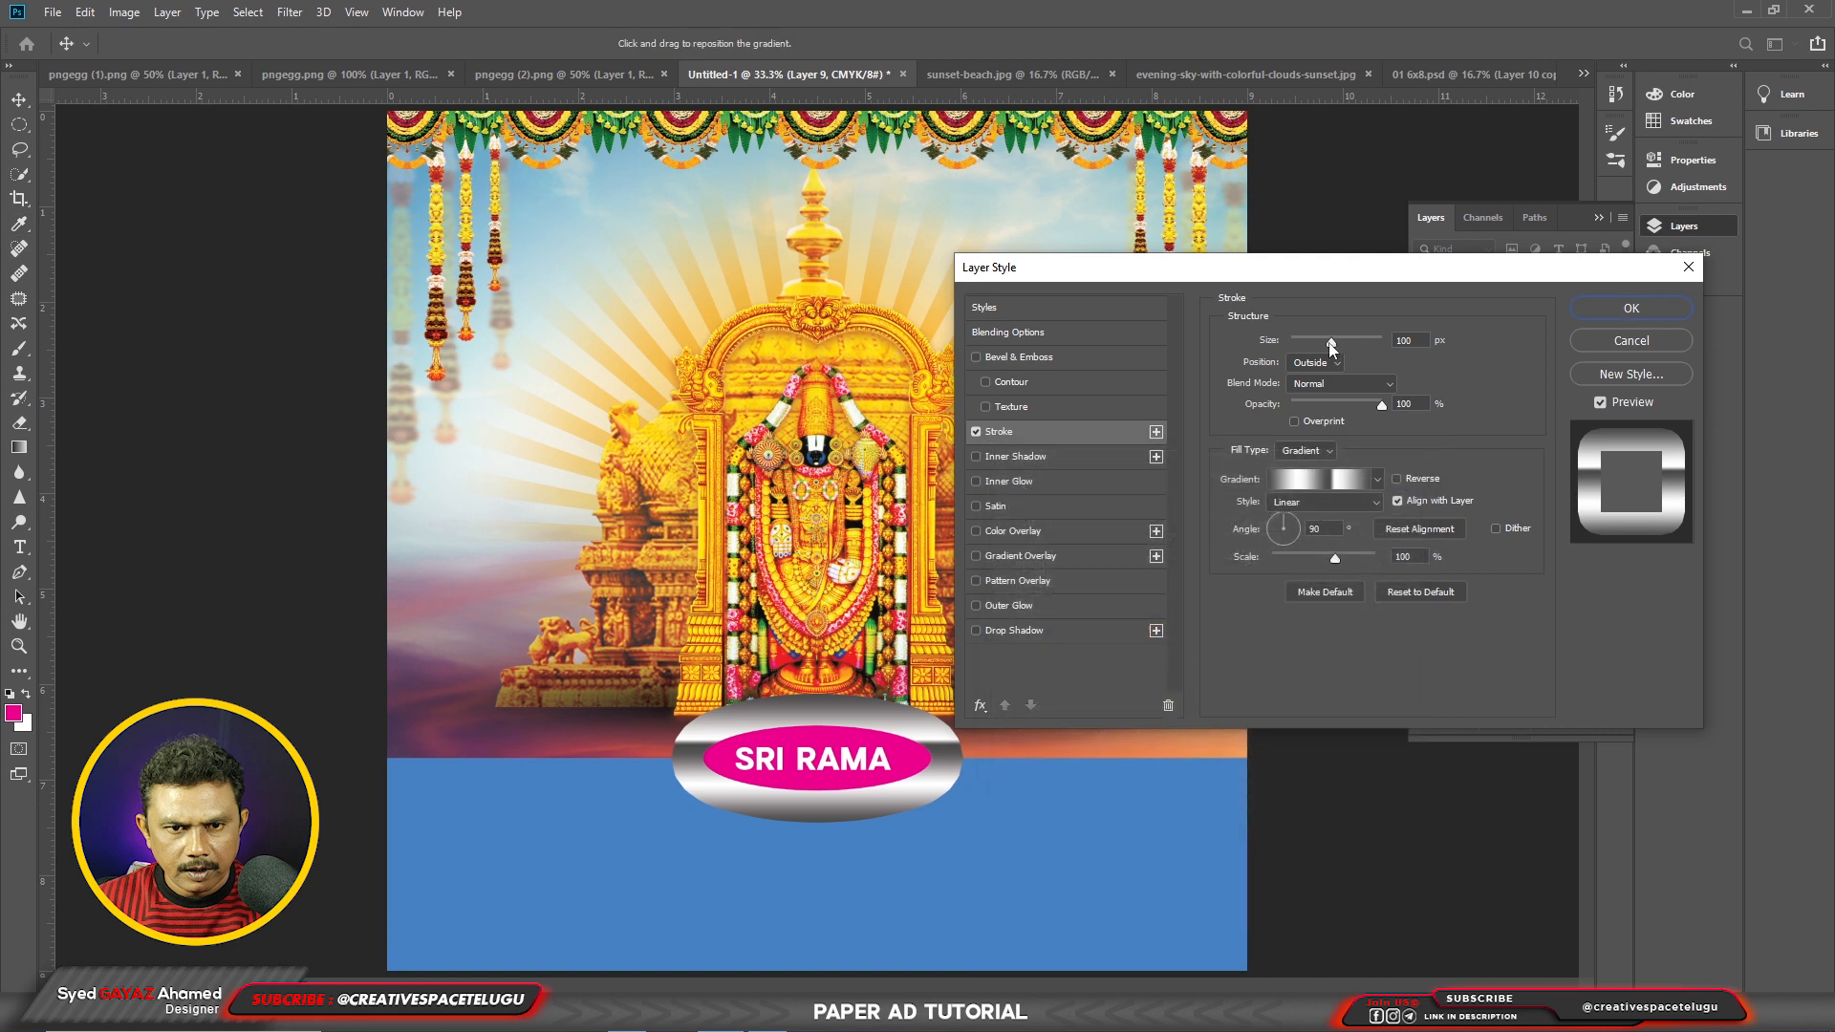
{"action": "left_click_drag", "start_coordinate": [1331, 344], "coordinate": [1301, 351]}
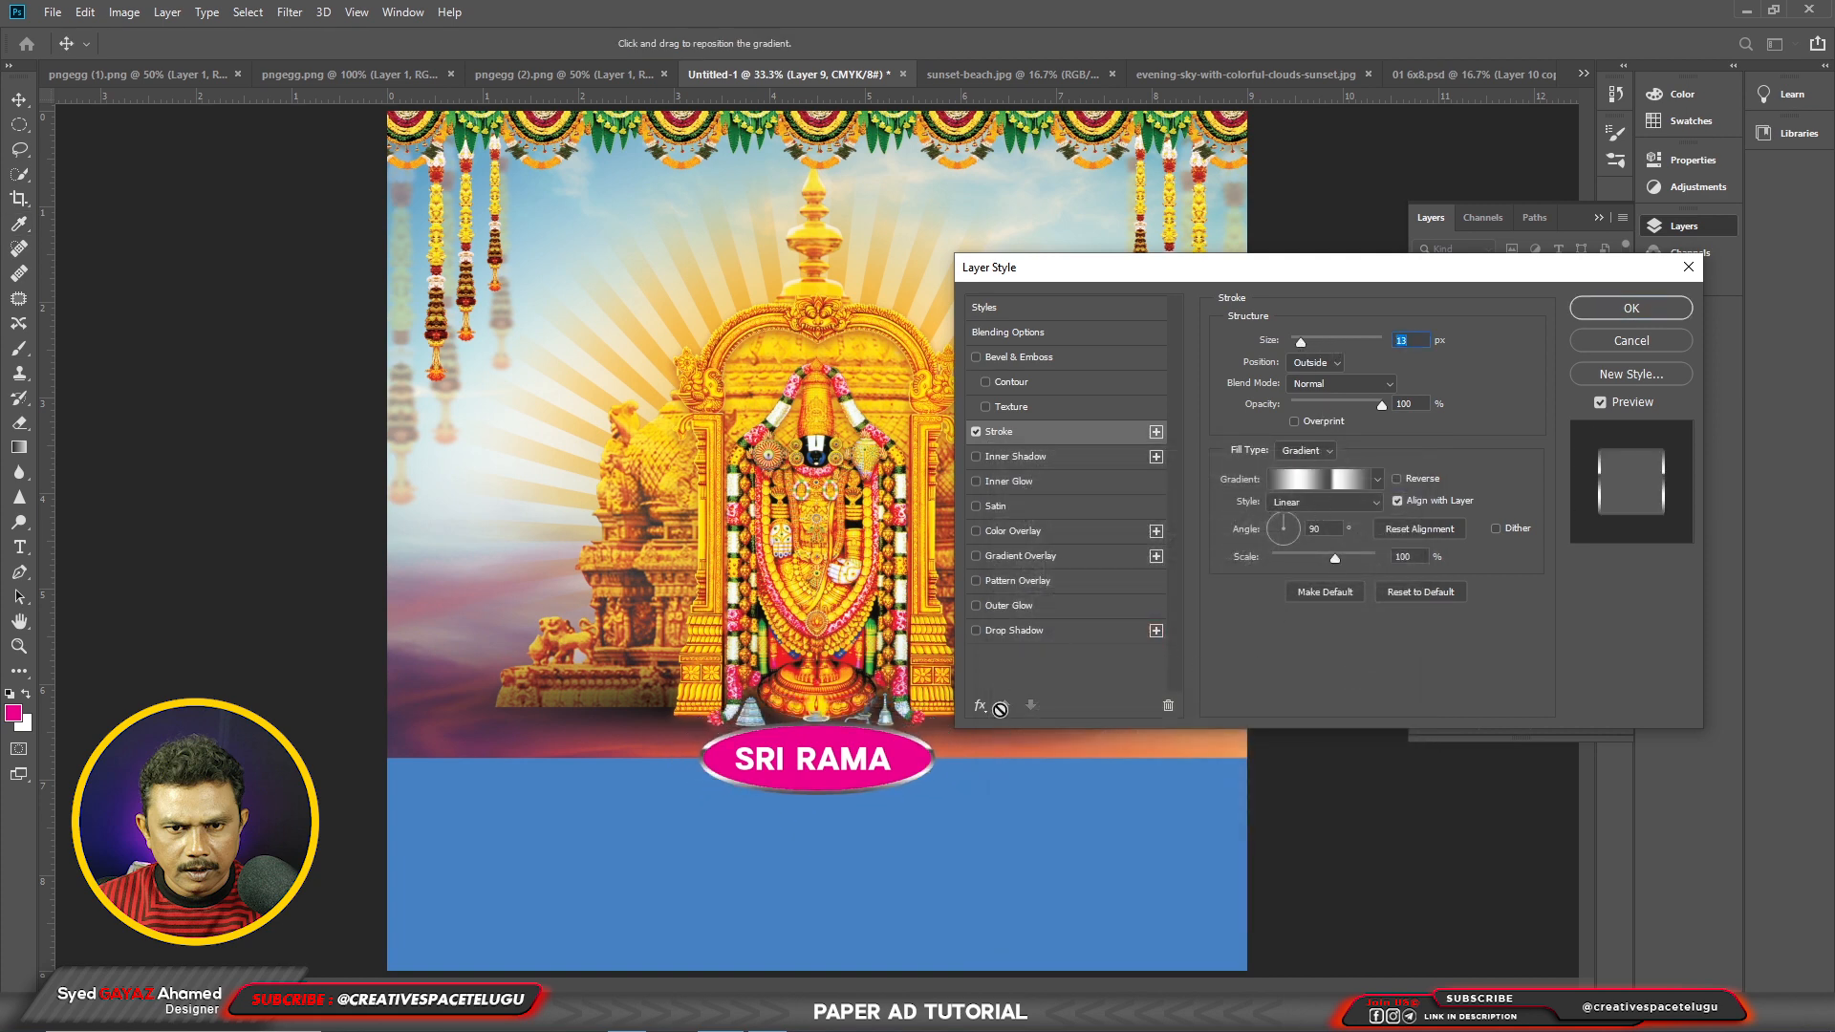
Step: Add a black Multiply drop shadow to the ellipse at 60% opacity, 113° angle without global light, 30 px distance and 29 px size
{"action": "left_click", "coordinate": [1010, 631]}
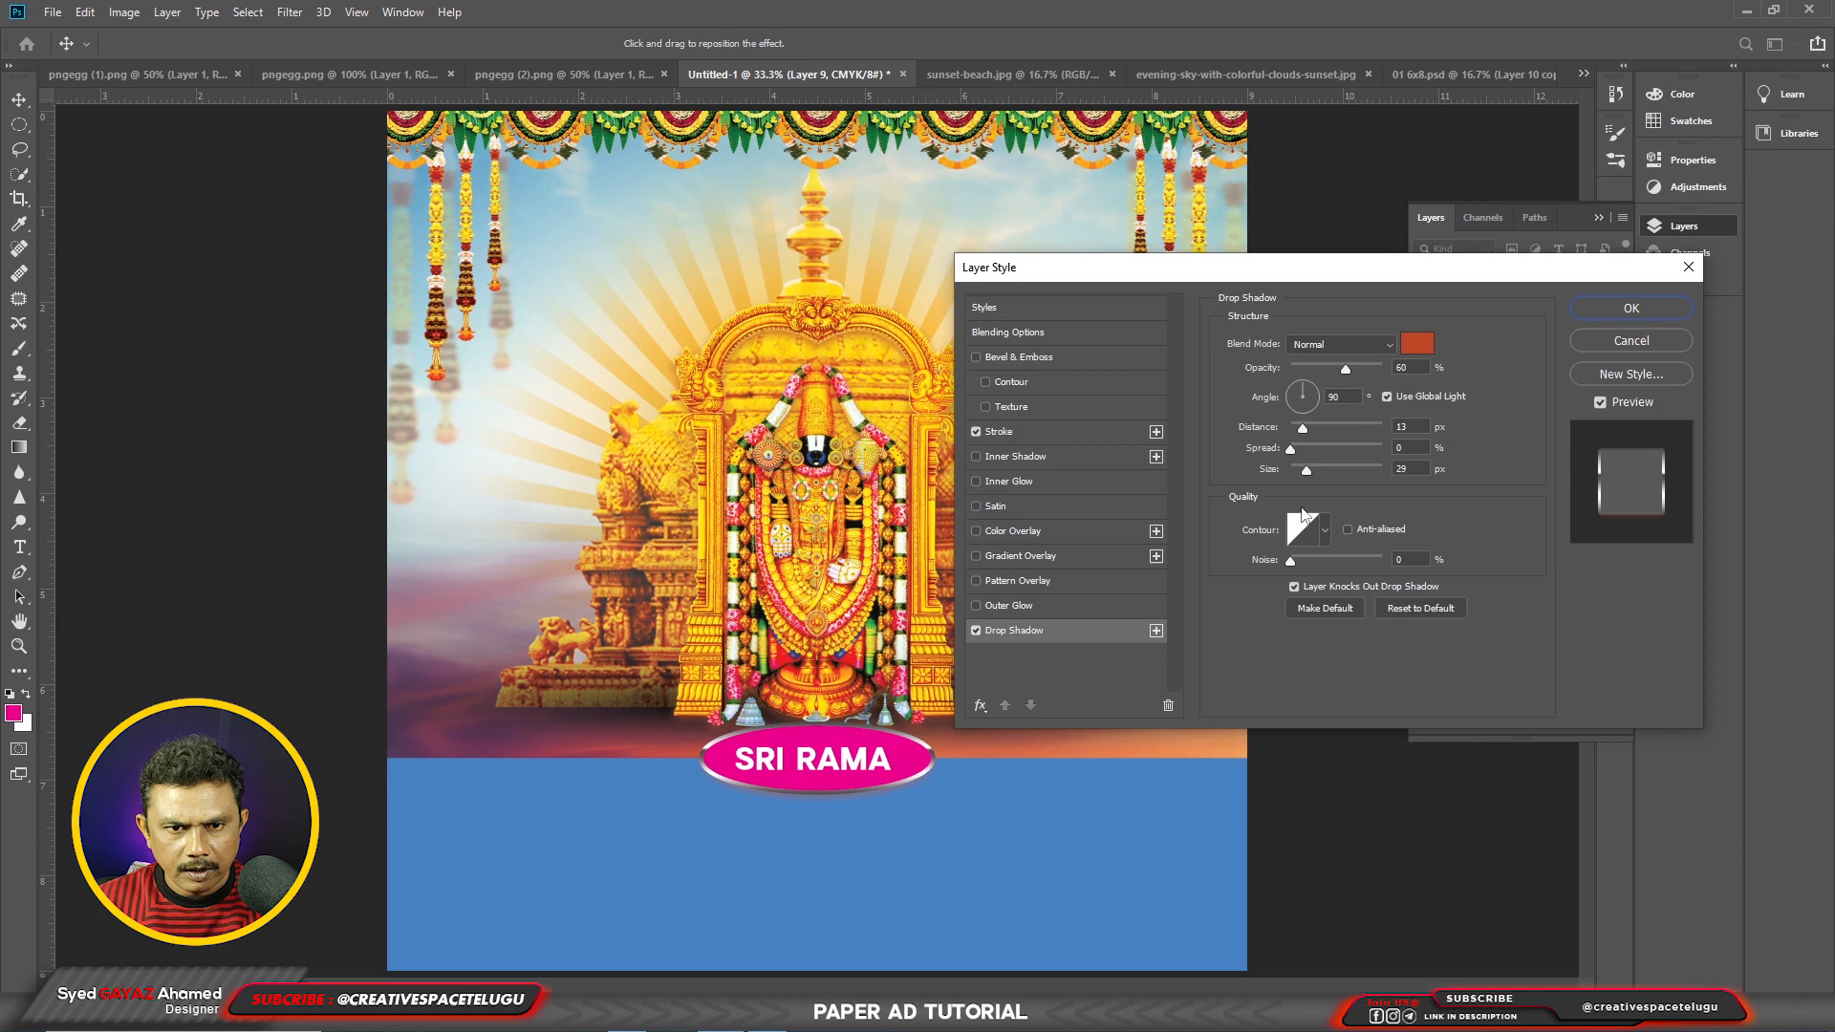
{"action": "left_click", "coordinate": [1348, 346]}
{"action": "left_click", "coordinate": [1338, 399]}
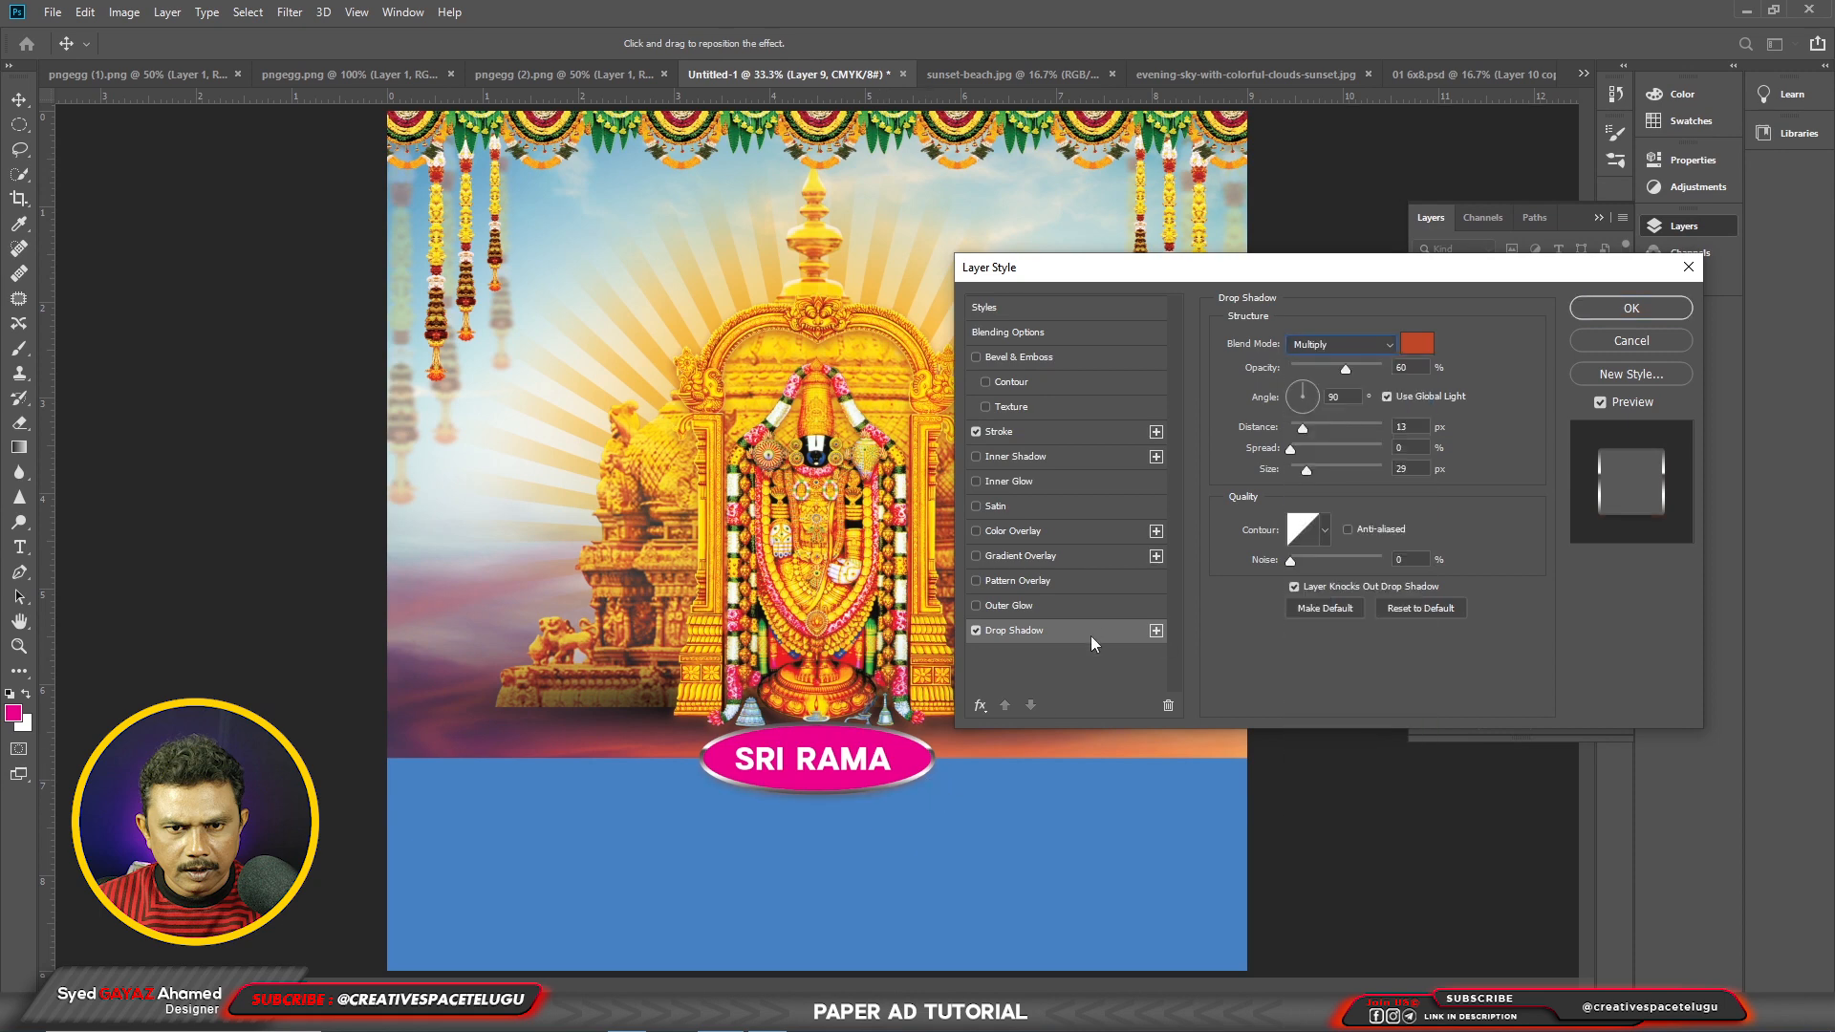
{"action": "left_click", "coordinate": [1412, 346]}
{"action": "left_click_drag", "start_coordinate": [355, 749], "coordinate": [441, 823]}
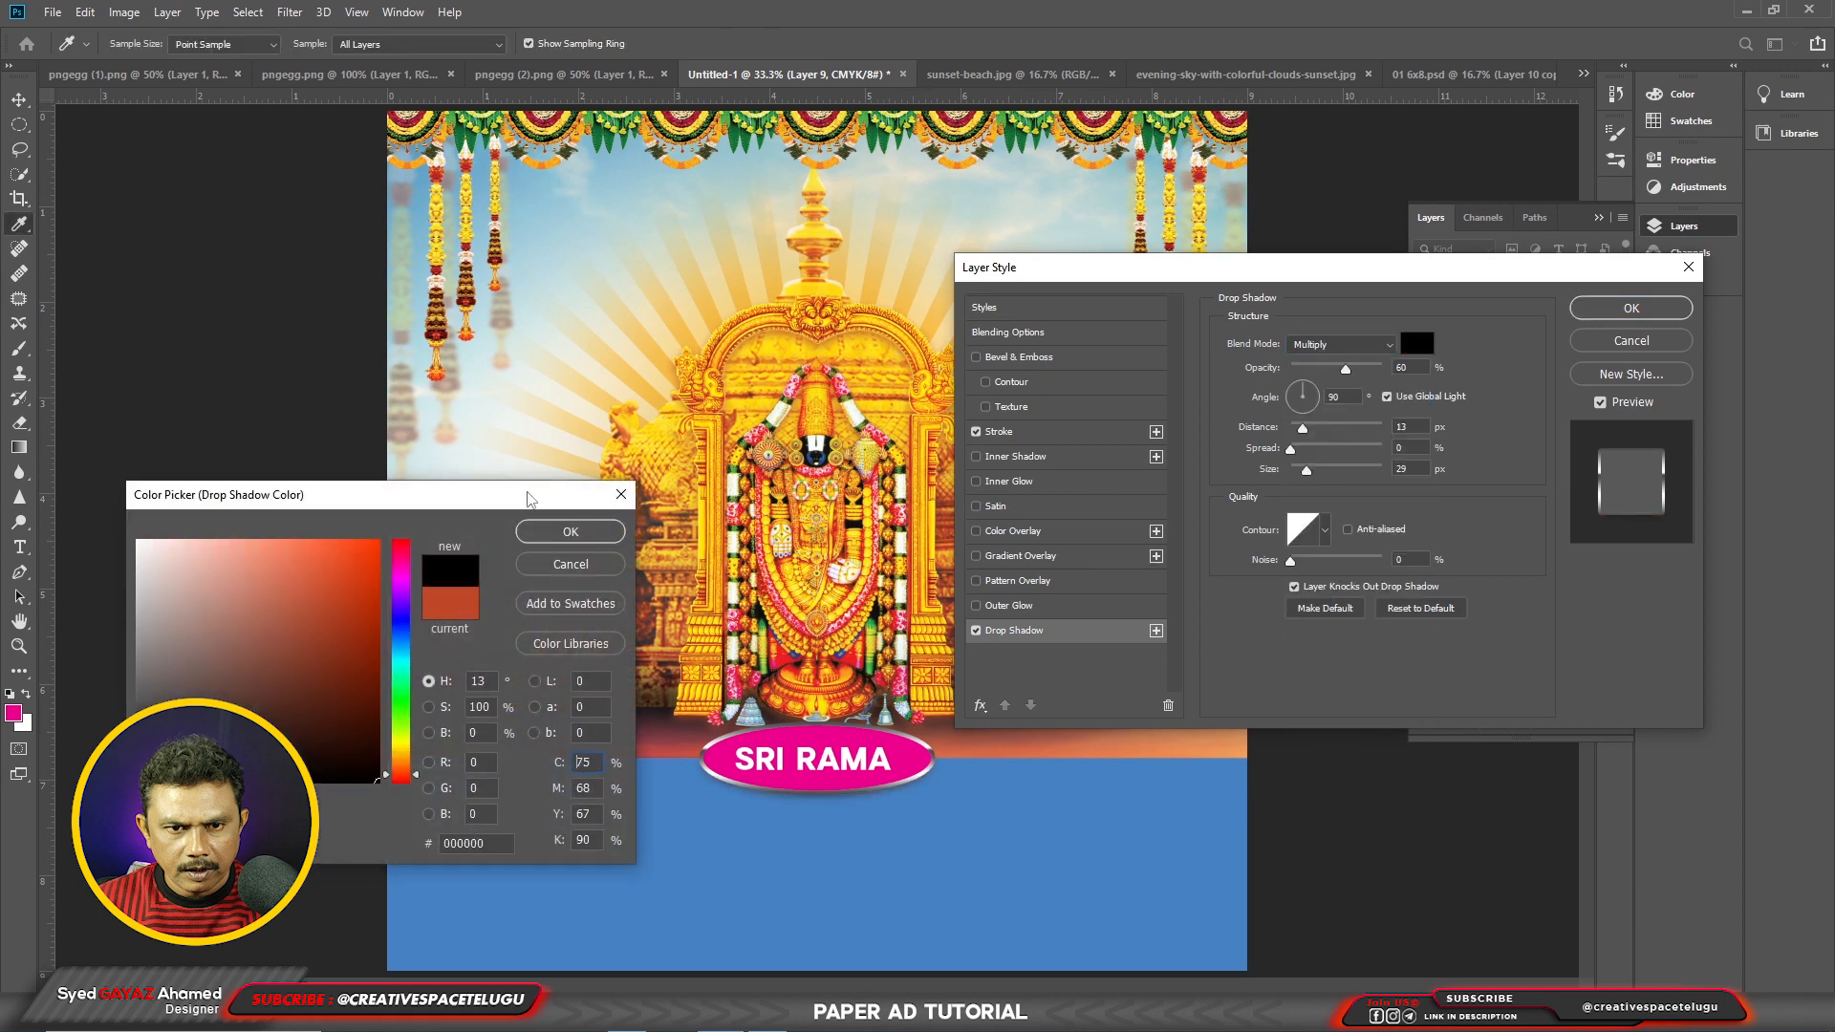
{"action": "left_click", "coordinate": [571, 533]}
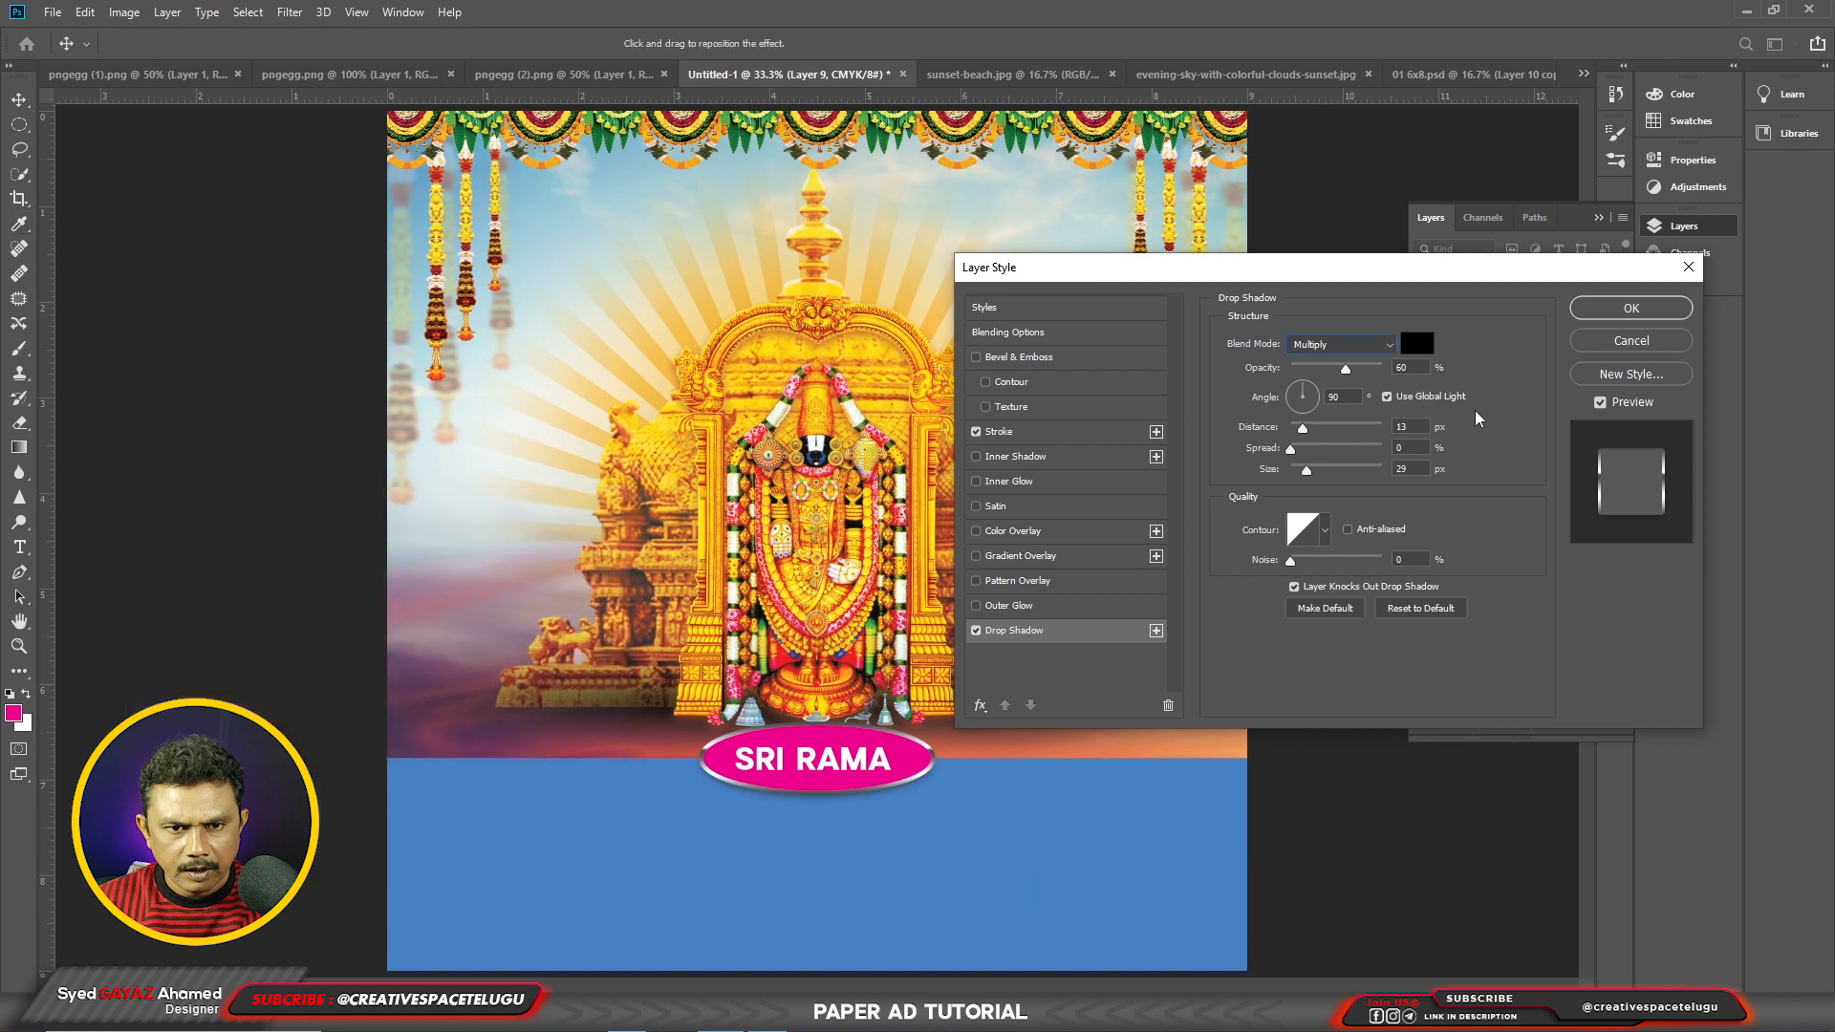
{"action": "left_click_drag", "start_coordinate": [935, 869], "coordinate": [907, 807]}
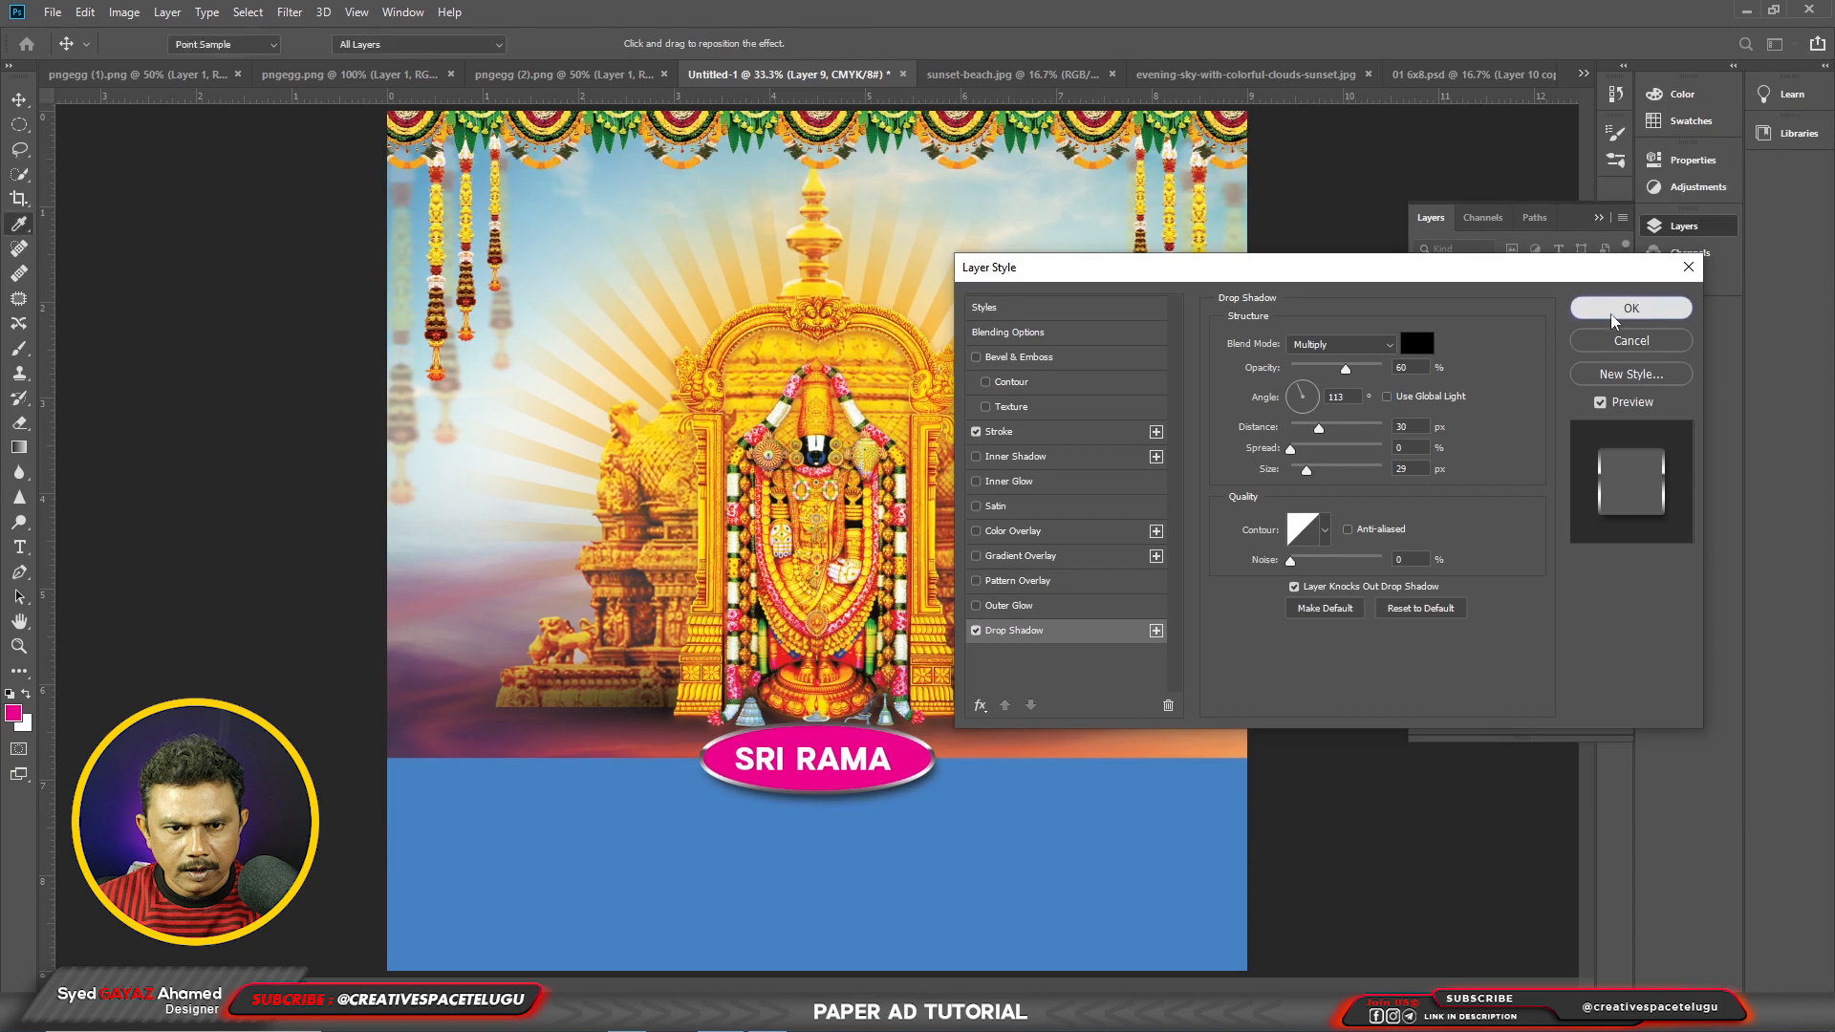
{"action": "left_click", "coordinate": [1632, 308]}
Step: Add the heading JAI DURGA TRADERS on the blue strip below the ellipse and colour it yellow
{"action": "key", "text": "t"}
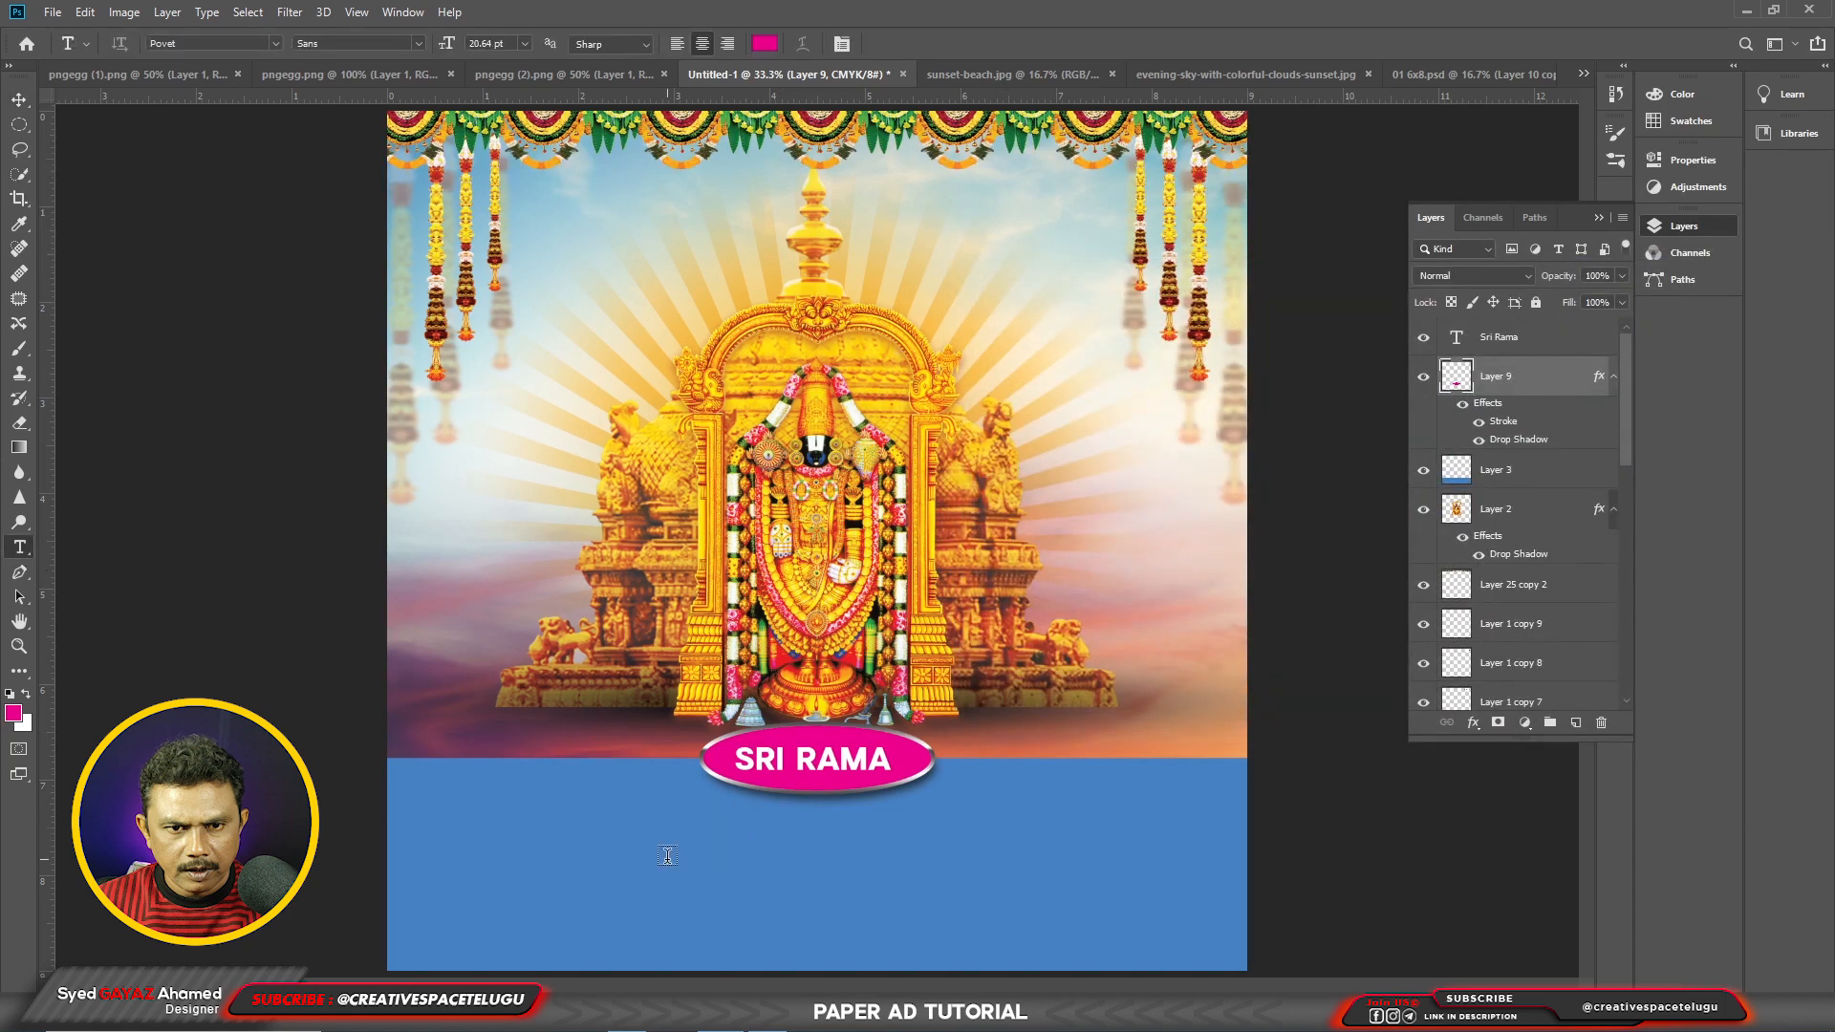
{"action": "left_click", "coordinate": [664, 851]}
{"action": "type", "text": "JAI DURGA TRADERS"}
{"action": "triple_click", "coordinate": [850, 851]}
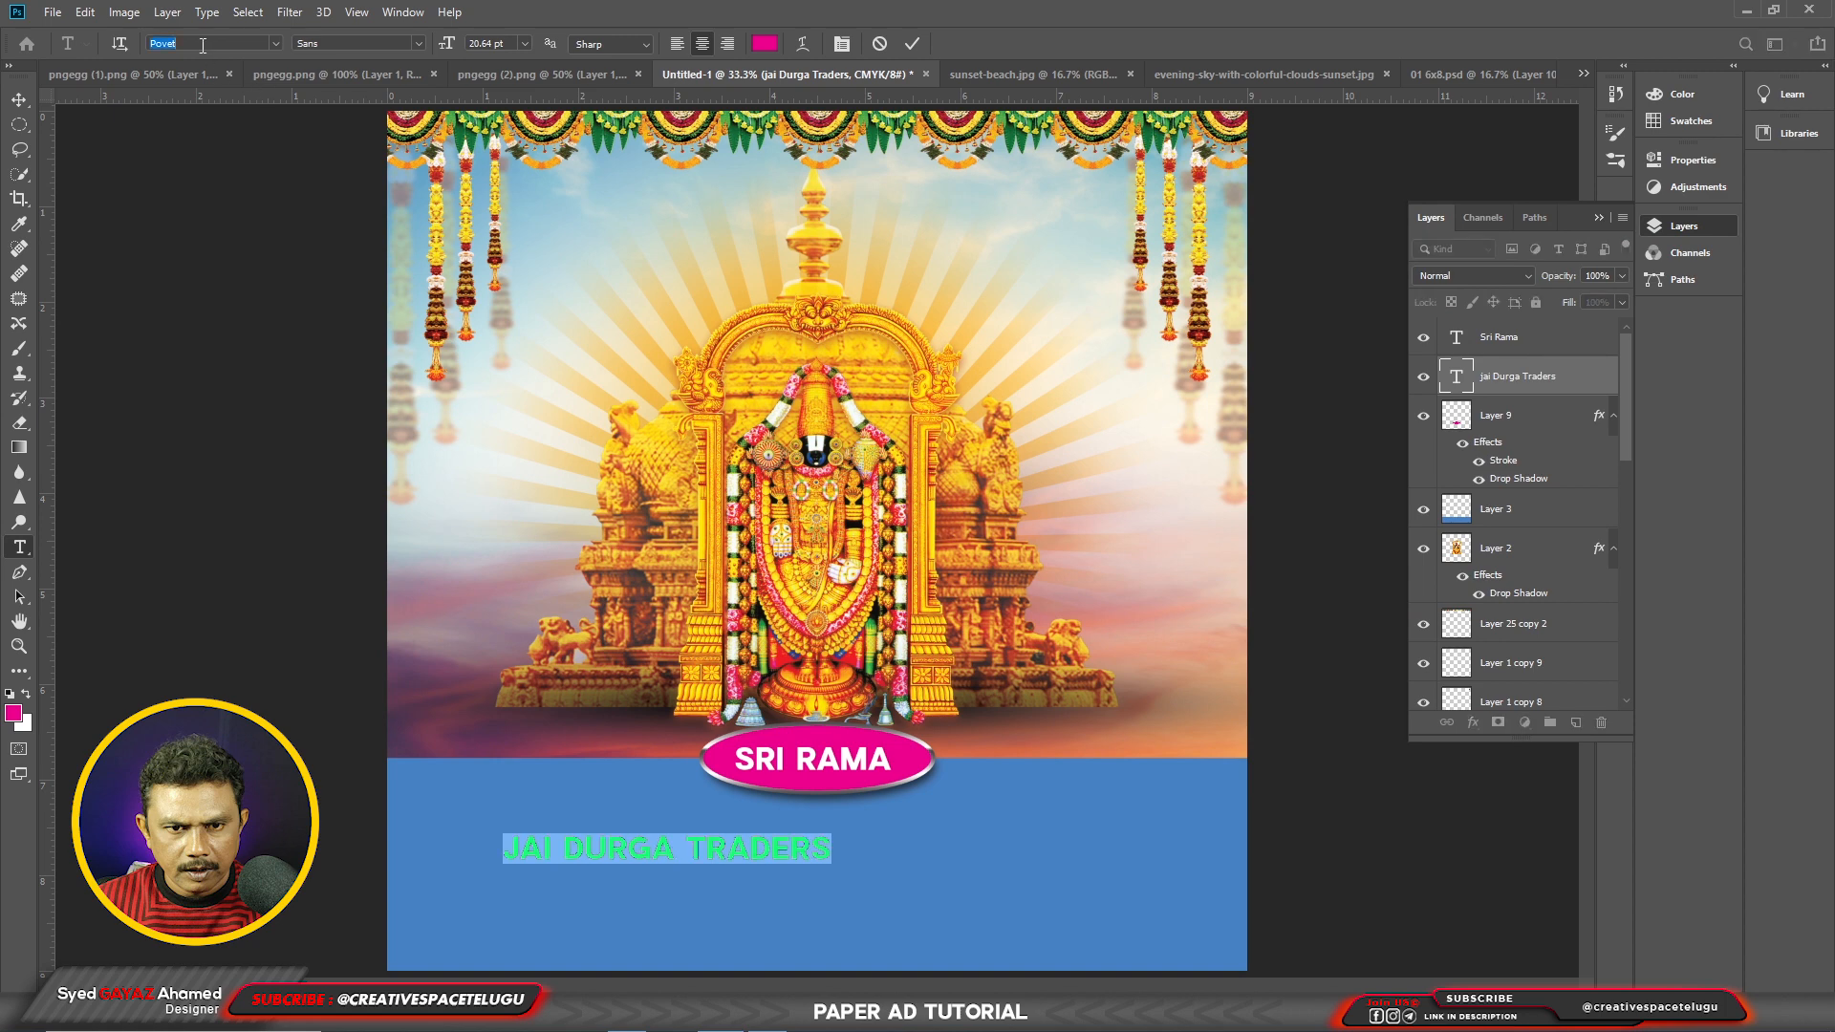
{"action": "left_click", "coordinate": [15, 714]}
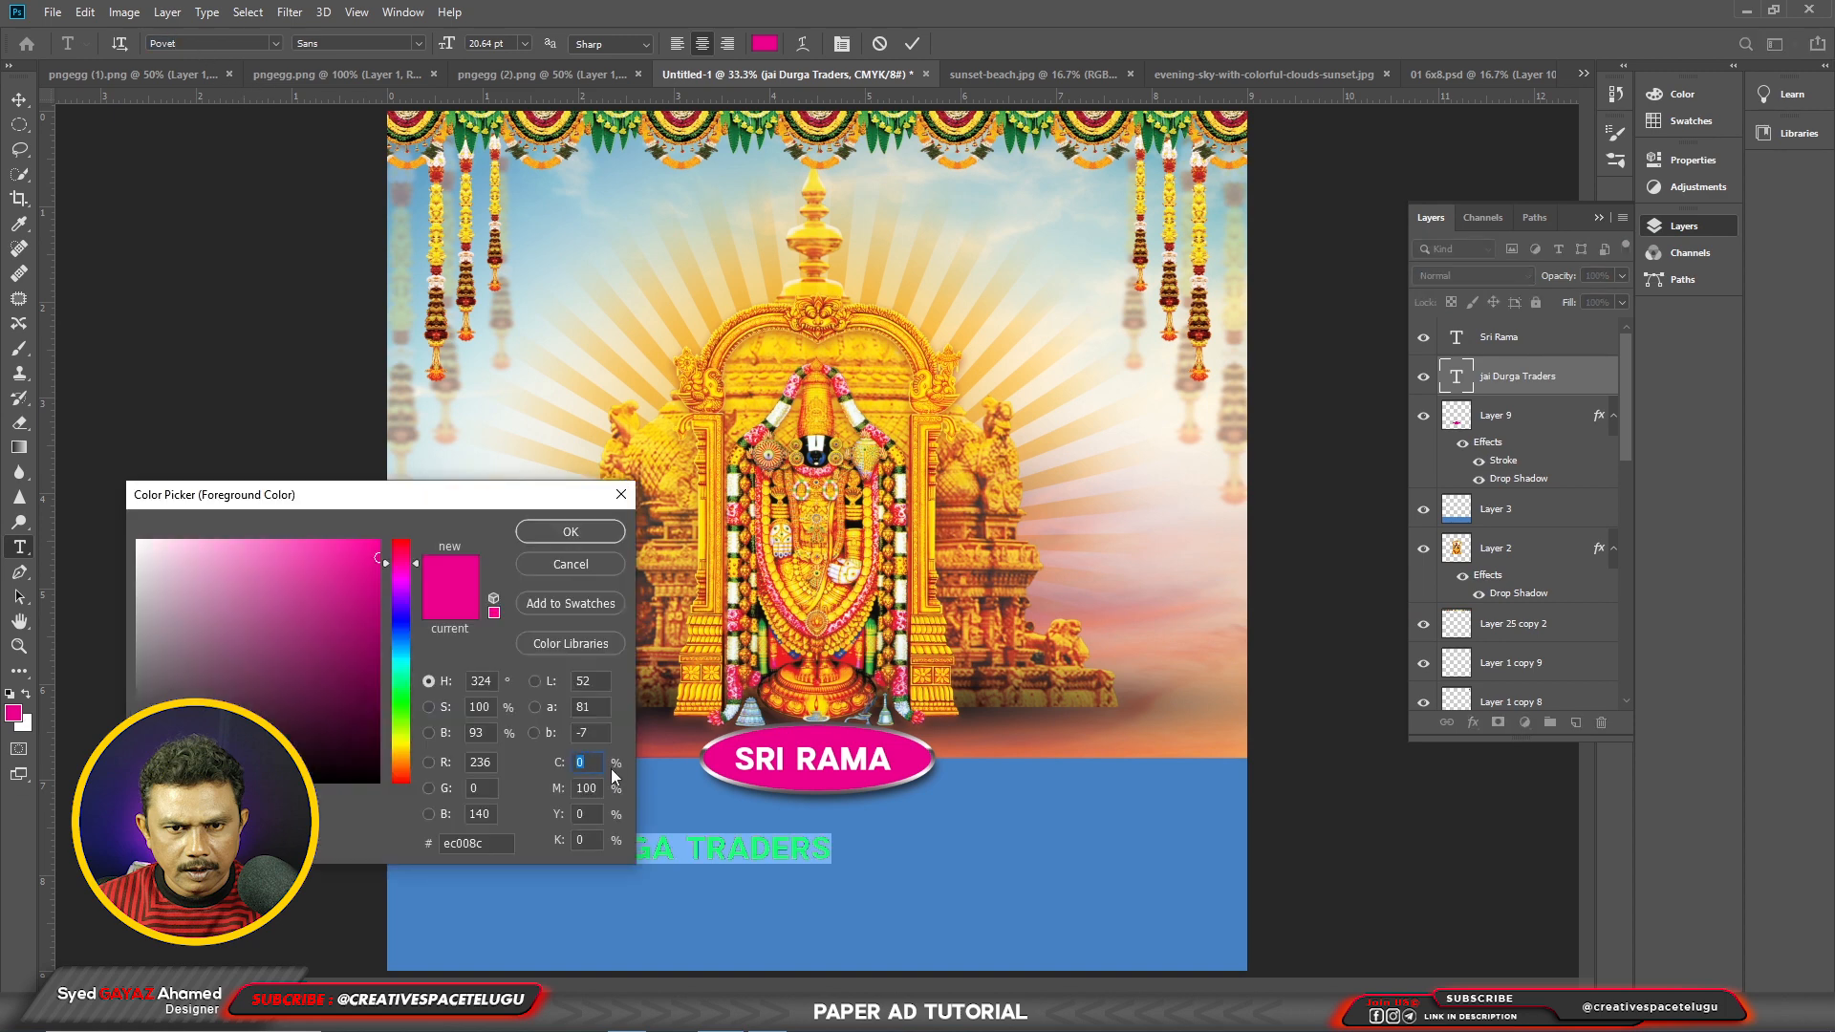
{"action": "key", "text": "Return"}
Step: Enlarge the JAI DURGA TRADERS heading and centre it on the blue strip beneath the ellipse
{"action": "left_click_drag", "start_coordinate": [787, 848], "coordinate": [921, 835]}
{"action": "key", "text": "ctrl+t"}
{"action": "left_click_drag", "start_coordinate": [977, 820], "coordinate": [1138, 805]}
{"action": "key", "text": "Return"}
{"action": "left_click_drag", "start_coordinate": [583, 842], "coordinate": [598, 842]}
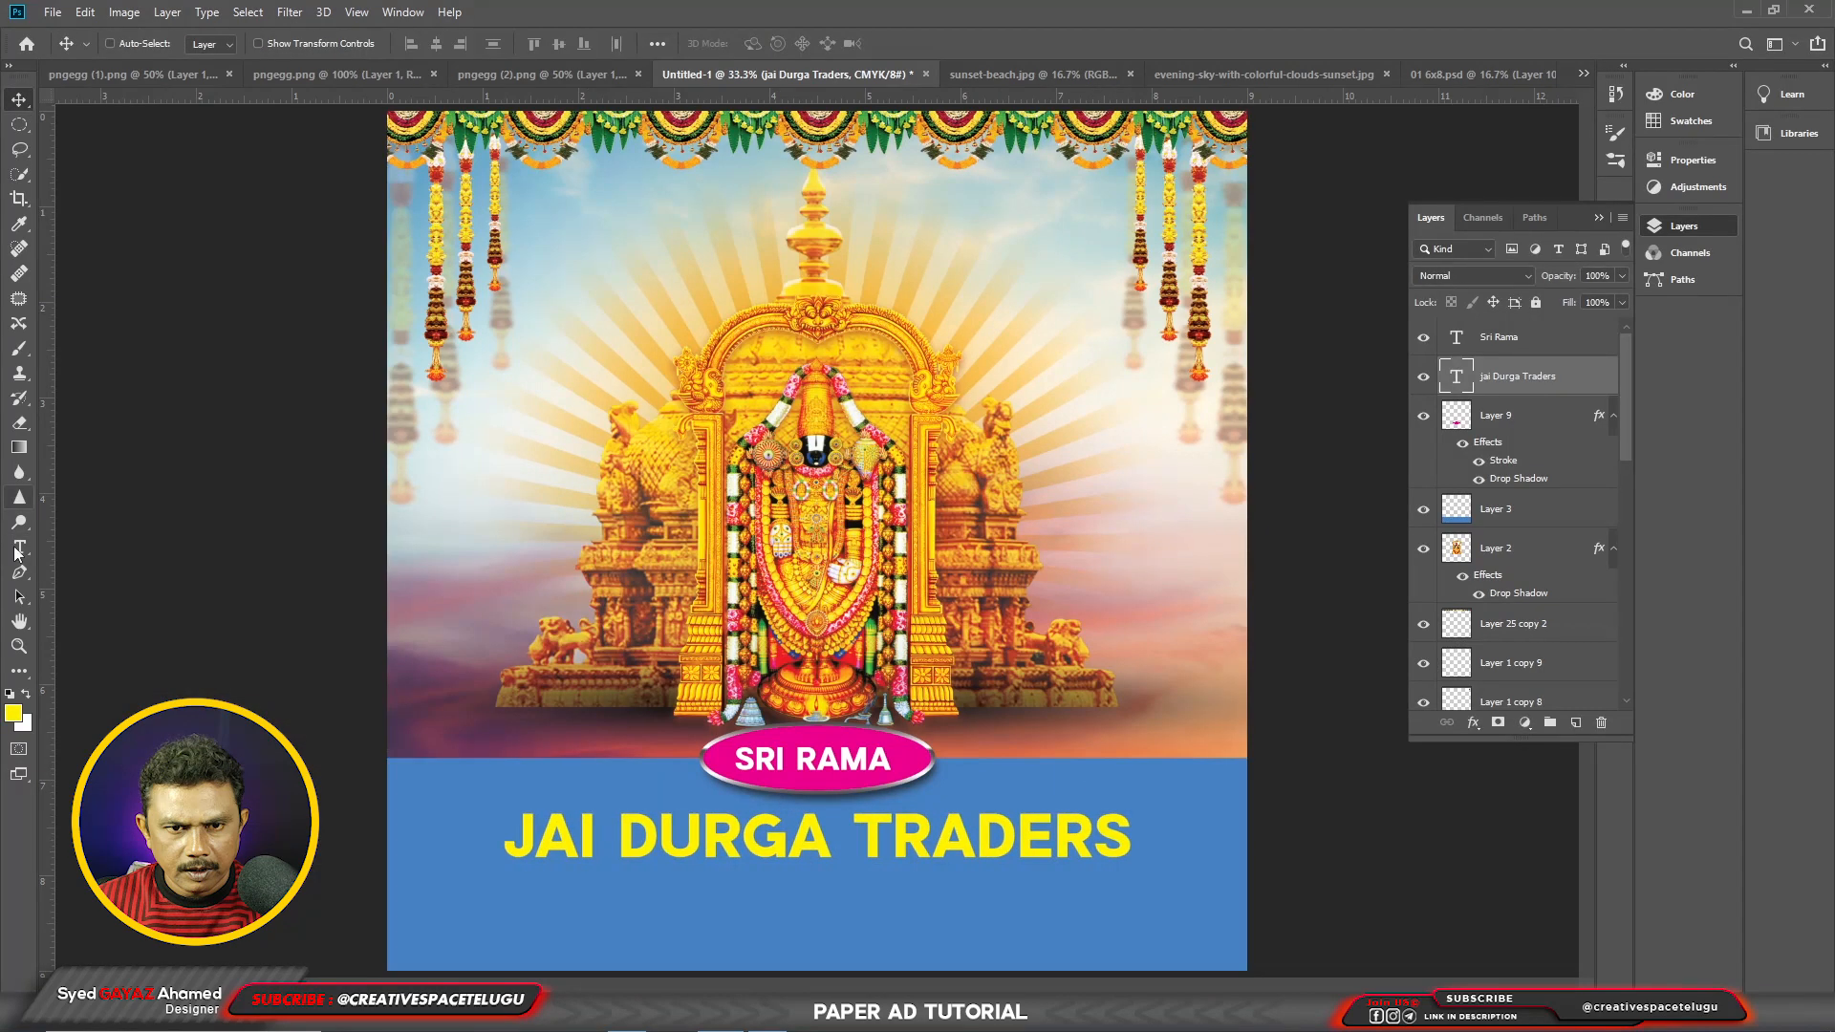
Step: Try other fonts on the JAI DURGA TRADERS heading, including Akira Expanded Super Bold
{"action": "key", "text": "t"}
{"action": "left_click", "coordinate": [276, 43]}
{"action": "left_click", "coordinate": [516, 612]}
{"action": "left_click", "coordinate": [275, 44]}
{"action": "type", "text": "h"}
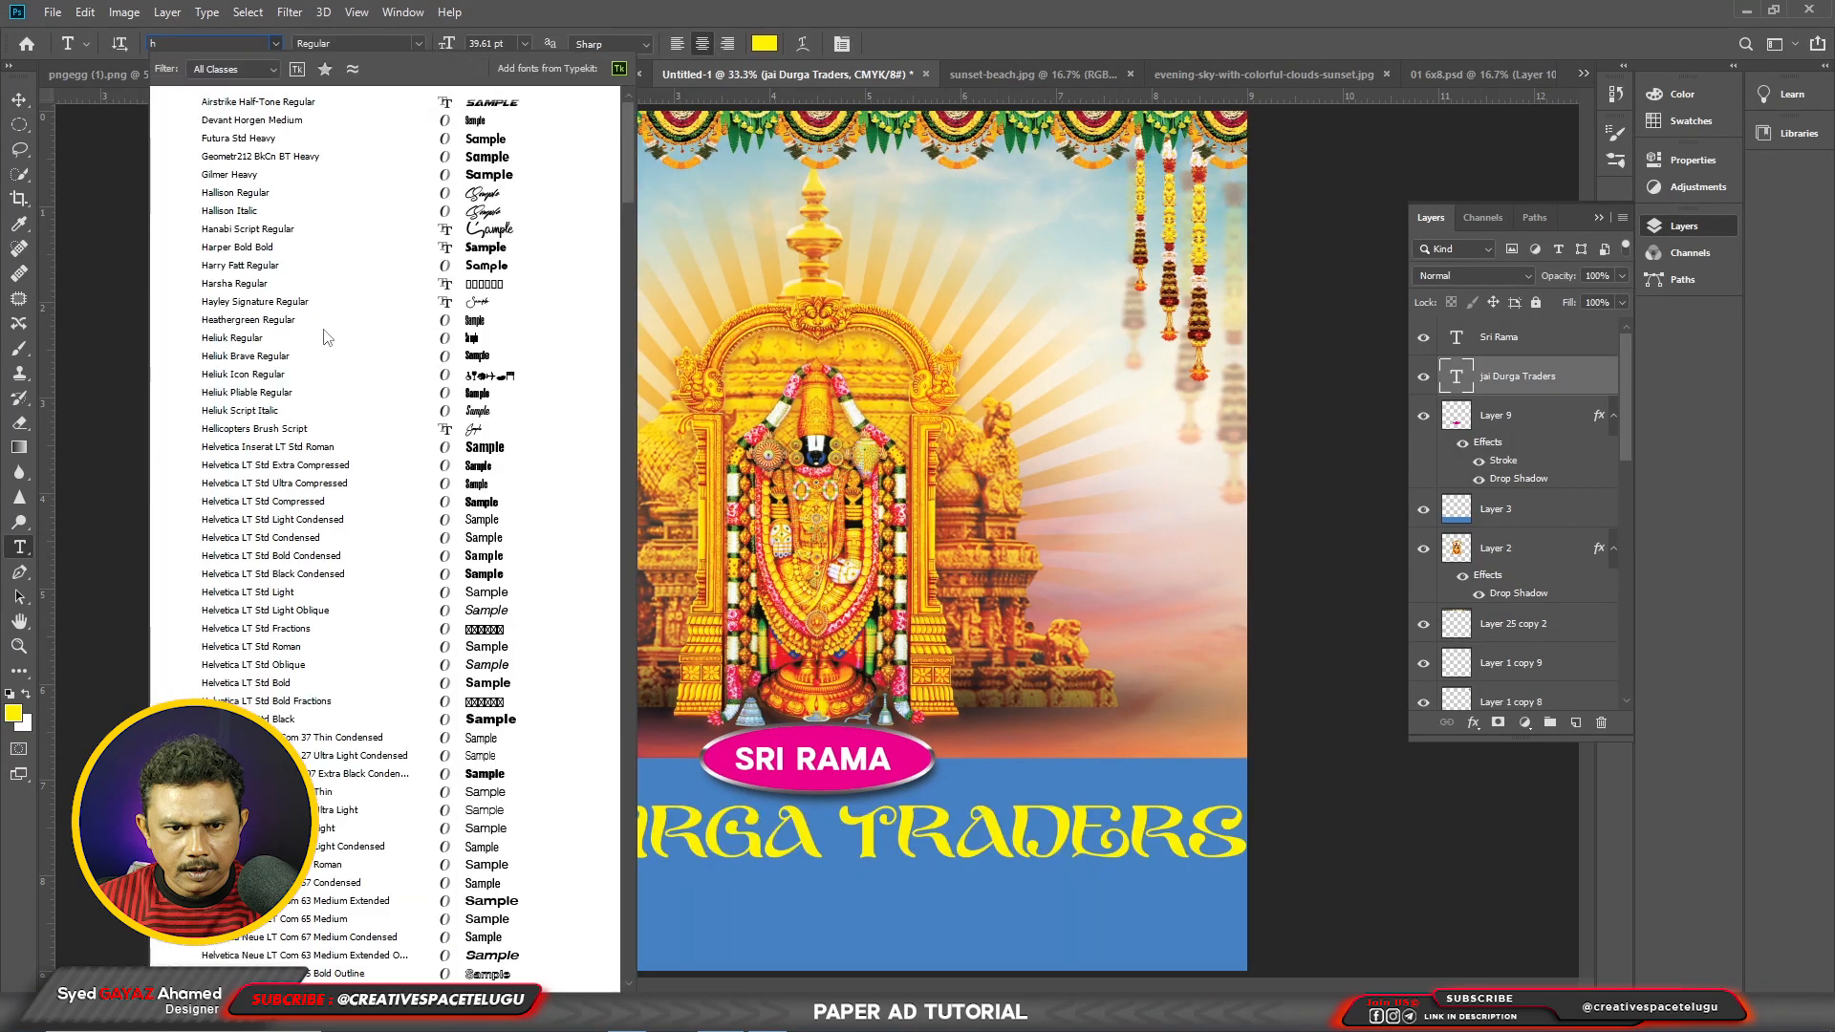
{"action": "scroll", "coordinate": [302, 657], "scroll_direction": "down", "scroll_amount": 6}
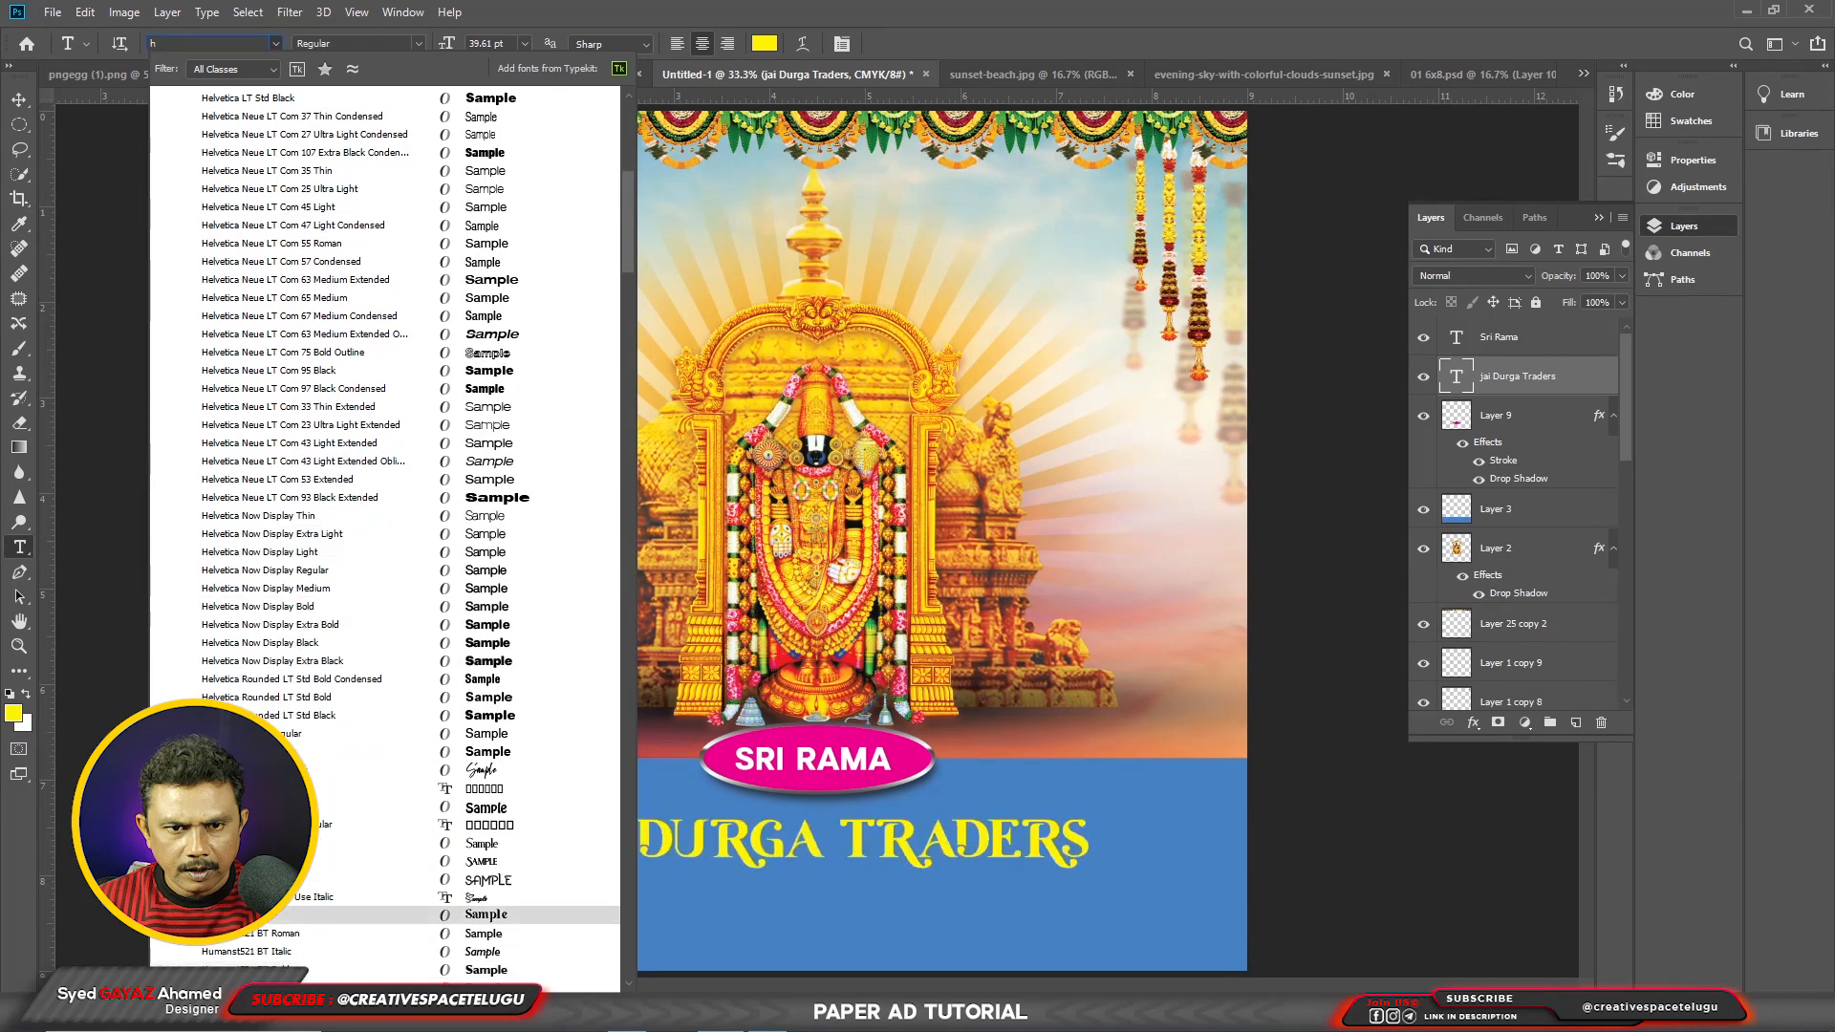
{"action": "type", "text": "e"}
{"action": "key", "text": "Escape"}
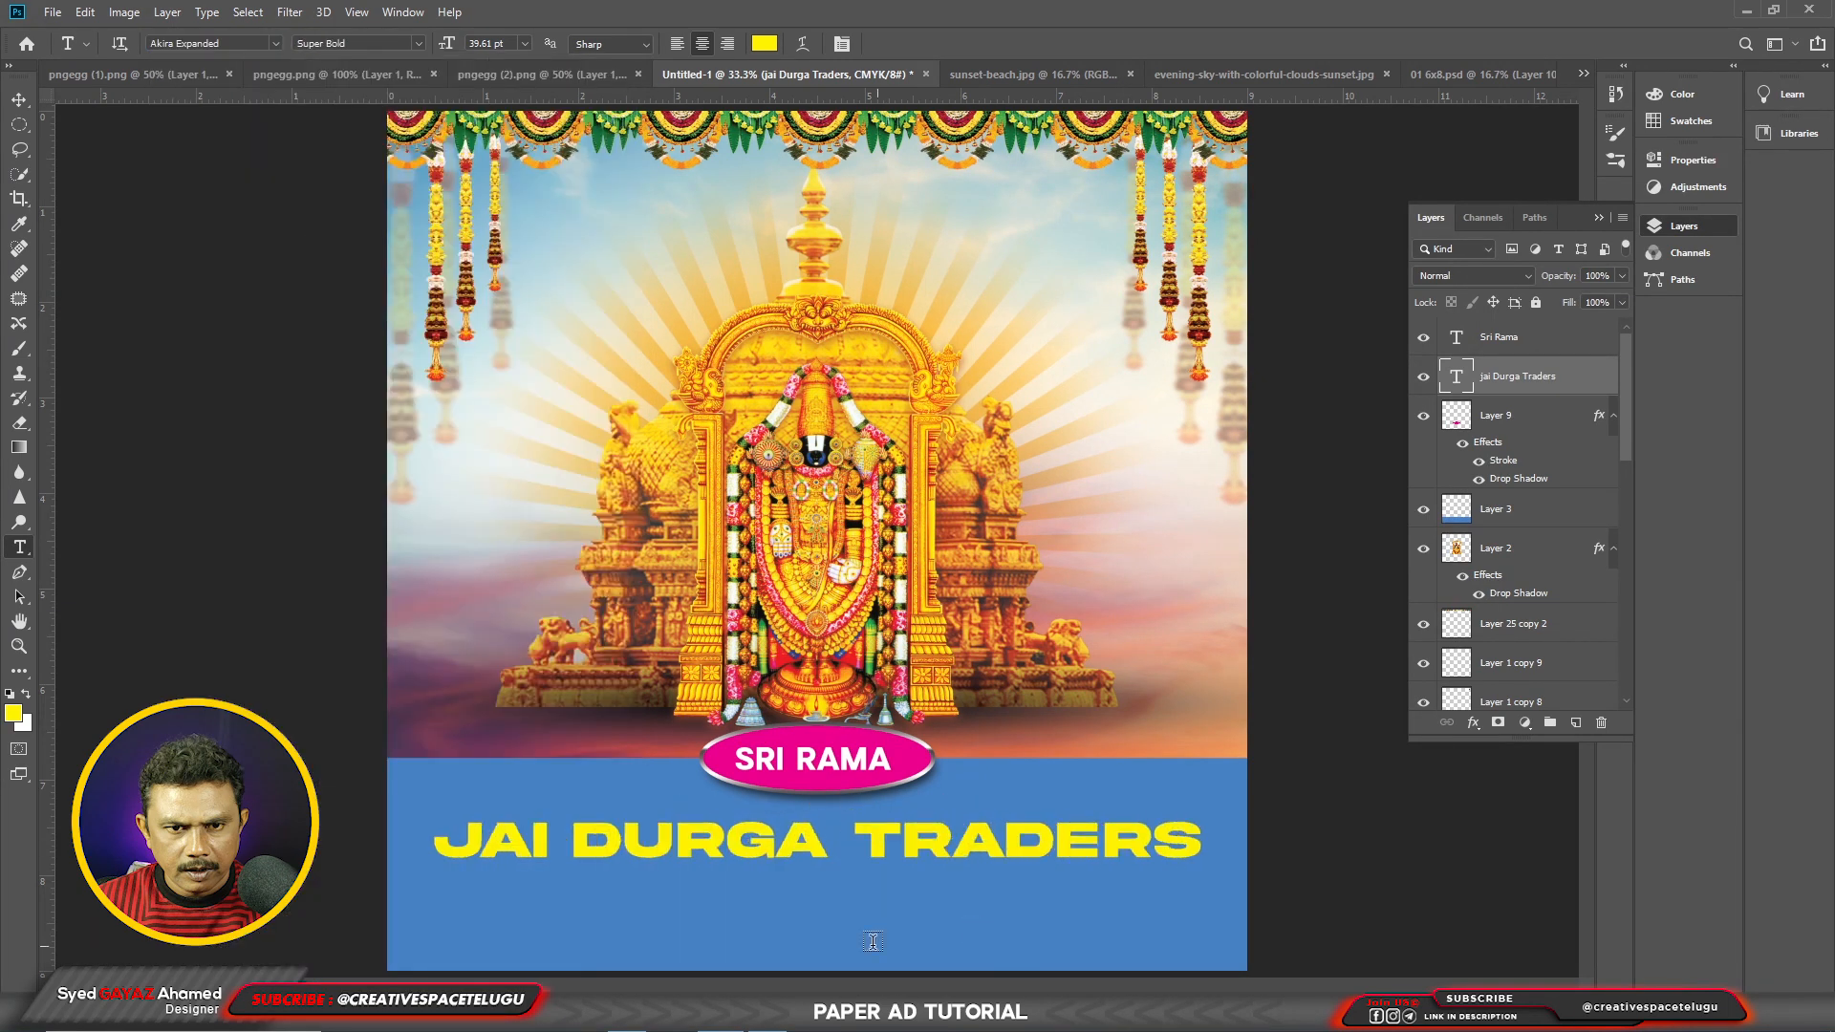
Step: Set the JAI DURGA TRADERS heading in LEMON MILK Medium, scale it to about 7.98 in wide and nudge it down
{"action": "triple_click", "coordinate": [820, 842]}
{"action": "key", "text": "ctrl+t"}
{"action": "left_click", "coordinate": [276, 44]}
{"action": "type", "text": "lemon"}
{"action": "left_click", "coordinate": [277, 139]}
{"action": "key", "text": "ctrl+Return"}
{"action": "key", "text": "ctrl+t"}
{"action": "left_click_drag", "start_coordinate": [1269, 792], "coordinate": [1195, 818]}
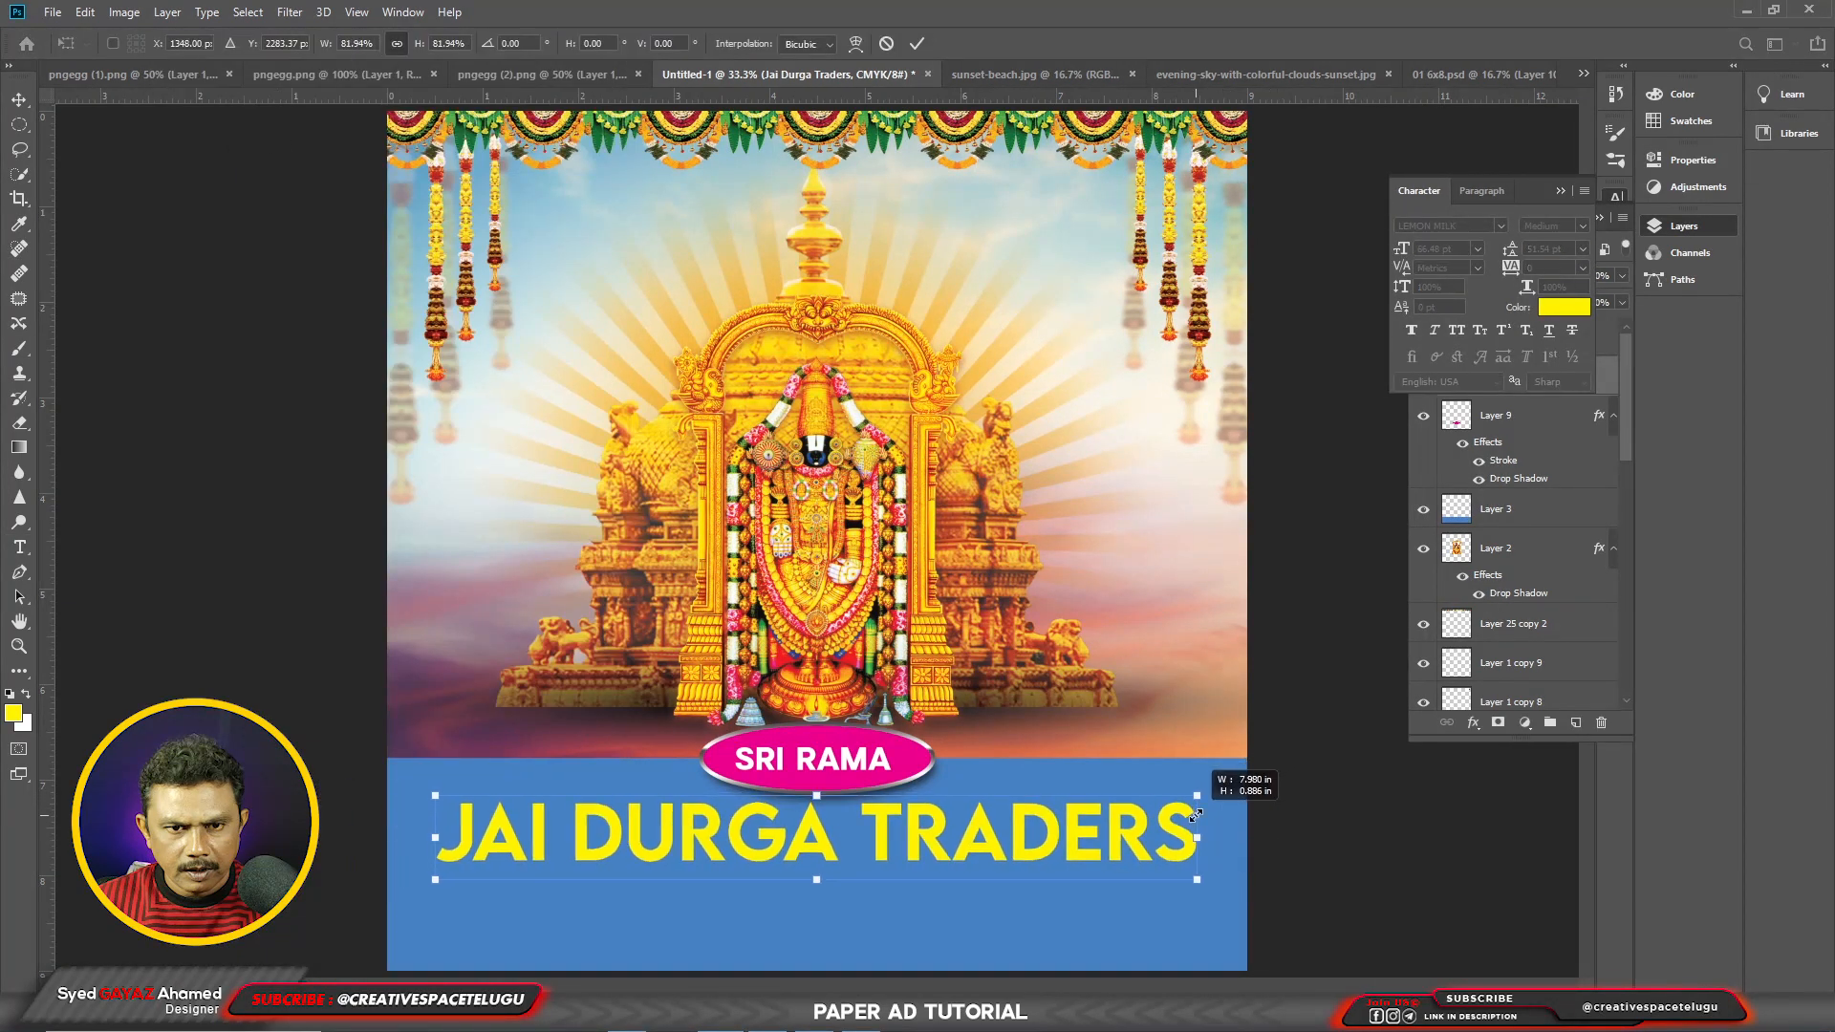
{"action": "key", "text": "Return"}
{"action": "key", "text": "shift+Down"}
{"action": "key", "text": "shift+Down"}
Step: Add the line "Mfrs: Files, Covers & Wedding Cards Etc.," and centre it below the JAI DURGA TRADERS heading
{"action": "left_click", "coordinate": [19, 548]}
{"action": "left_click", "coordinate": [524, 913]}
{"action": "type", "text": "Mfrs: Files, Covers & Wedding Cards Etc.,"}
{"action": "left_click", "coordinate": [18, 100]}
{"action": "left_click_drag", "start_coordinate": [589, 927], "coordinate": [870, 930]}
Step: Draw a thin rectangular selection across the full ad width around the Mfrs line and fill it with yellow on a new layer
{"action": "key", "text": "m"}
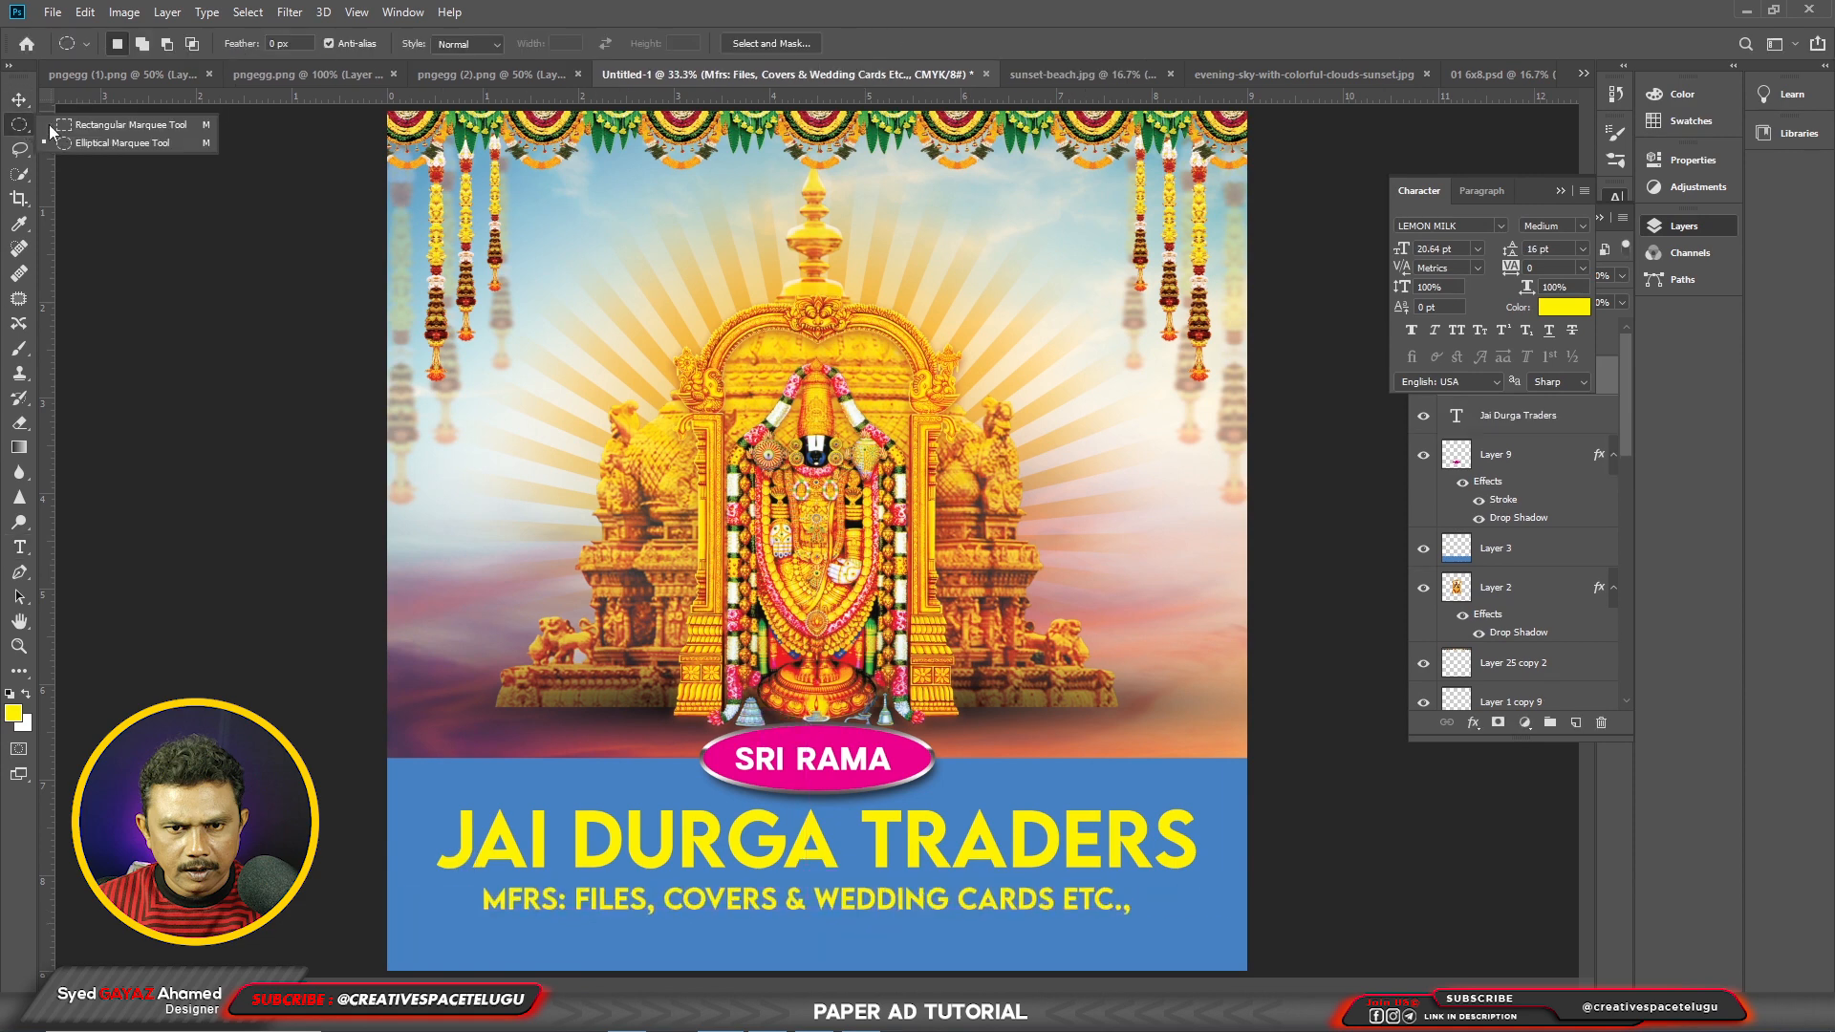
{"action": "left_click_drag", "start_coordinate": [381, 884], "coordinate": [1285, 929]}
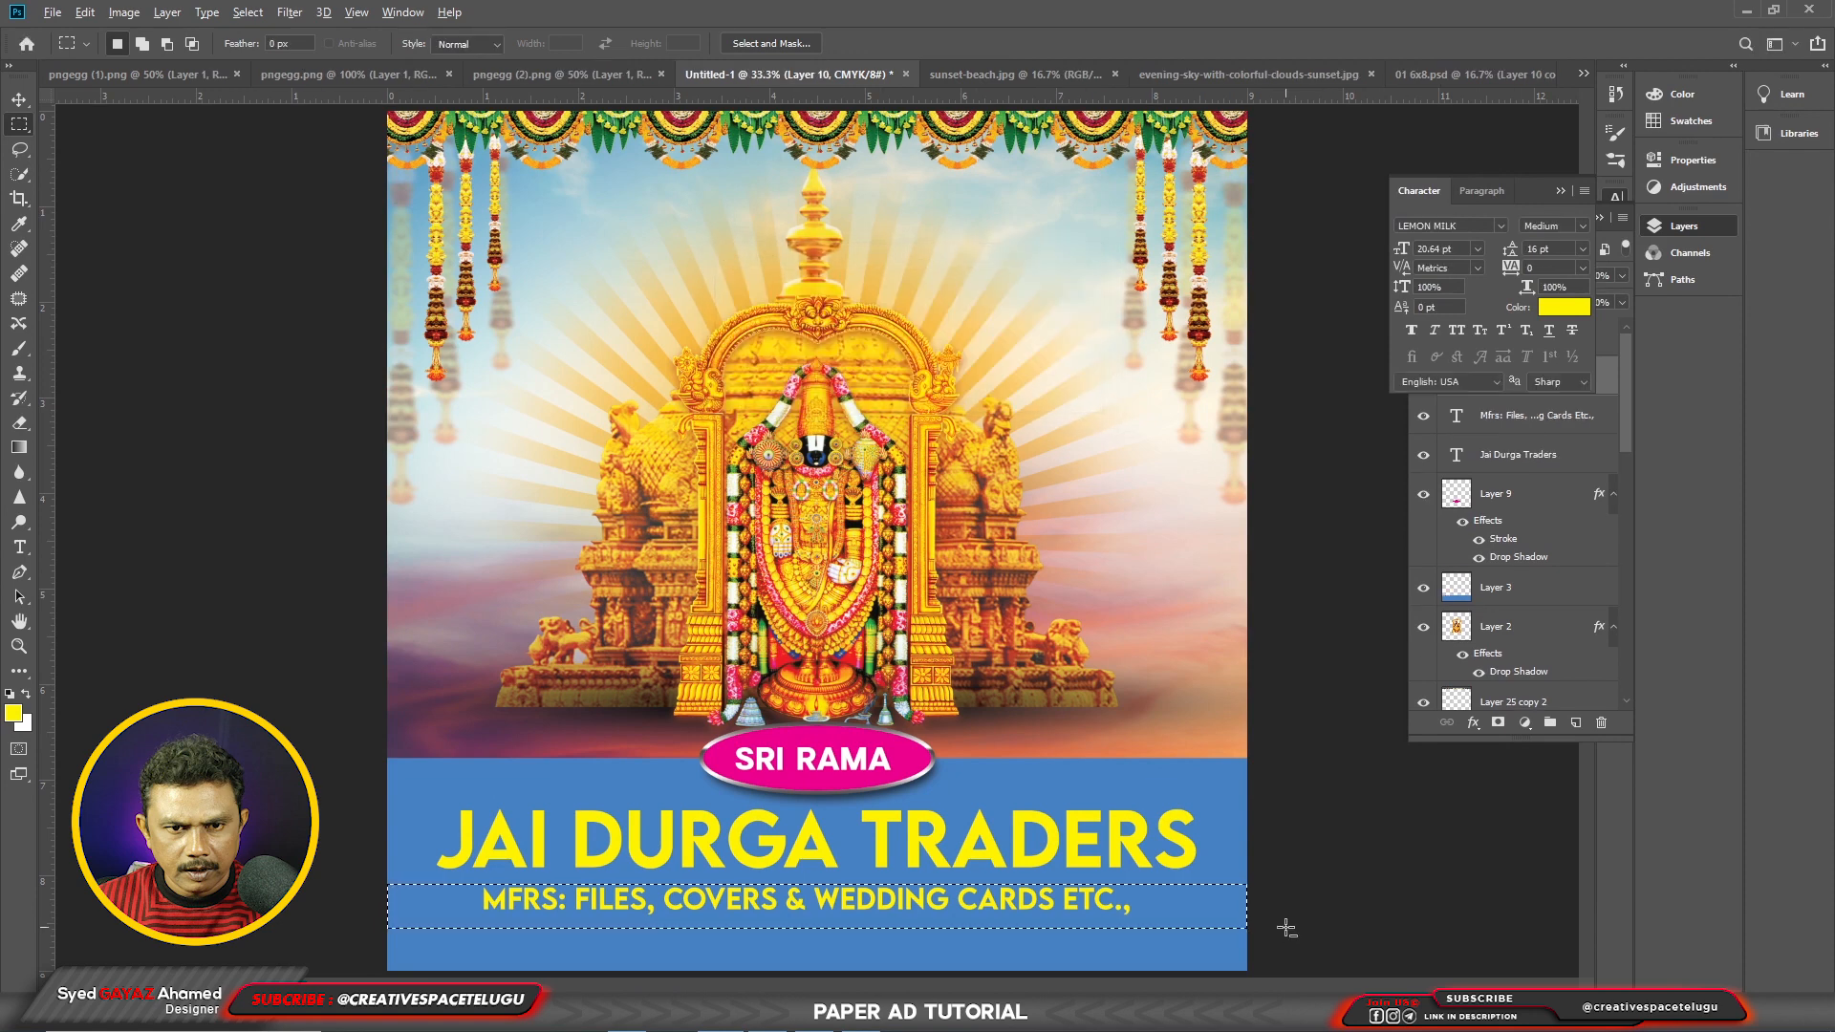
{"action": "key", "text": "alt+BackSpace"}
{"action": "key", "text": "ctrl+d"}
Step: Set the foreground colour to C 100, M 0, Y 0, K 0 and recolour the thin strip with this cyan
{"action": "left_click", "coordinate": [14, 713]}
{"action": "double_click", "coordinate": [581, 762]}
{"action": "type", "text": "100"}
{"action": "key", "text": "Tab"}
{"action": "key", "text": "Tab"}
{"action": "key", "text": "0"}
{"action": "key", "text": "Return"}
{"action": "key", "text": "alt+shift+BackSpace"}
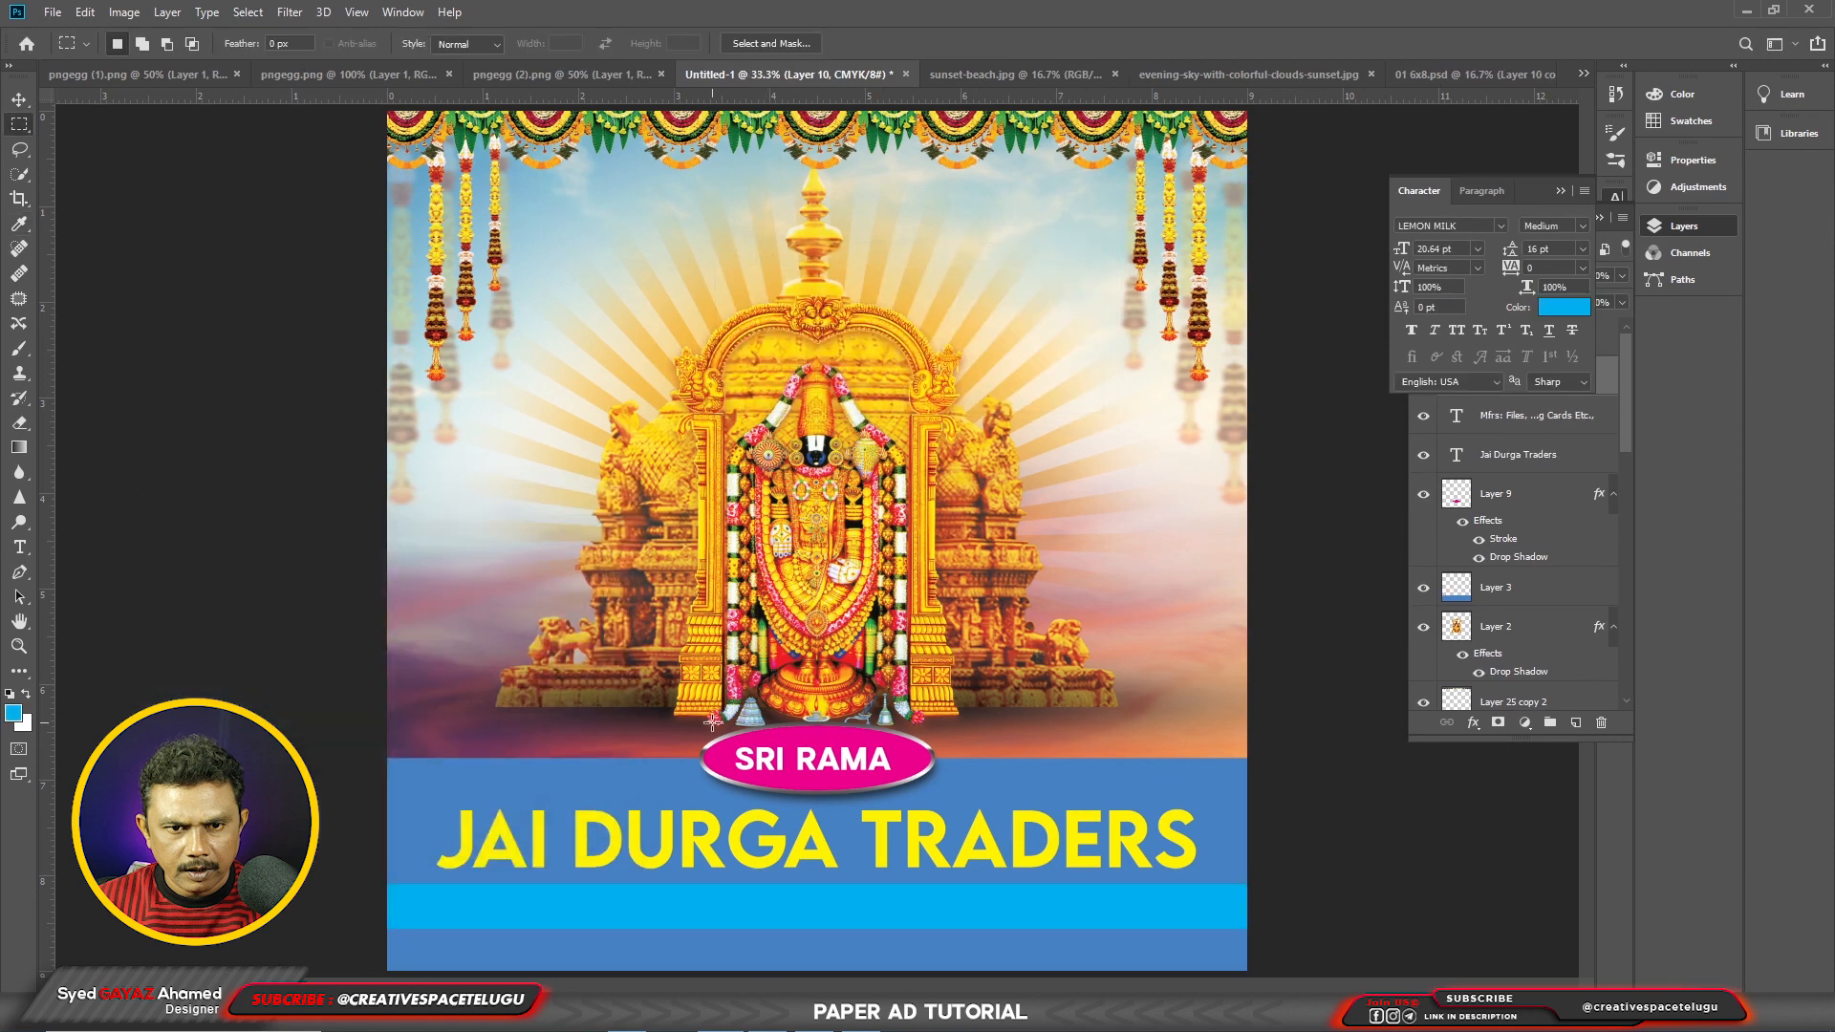
Step: Nudge the cyan strip up and move its layer behind the Mfrs line
{"action": "key", "text": "v"}
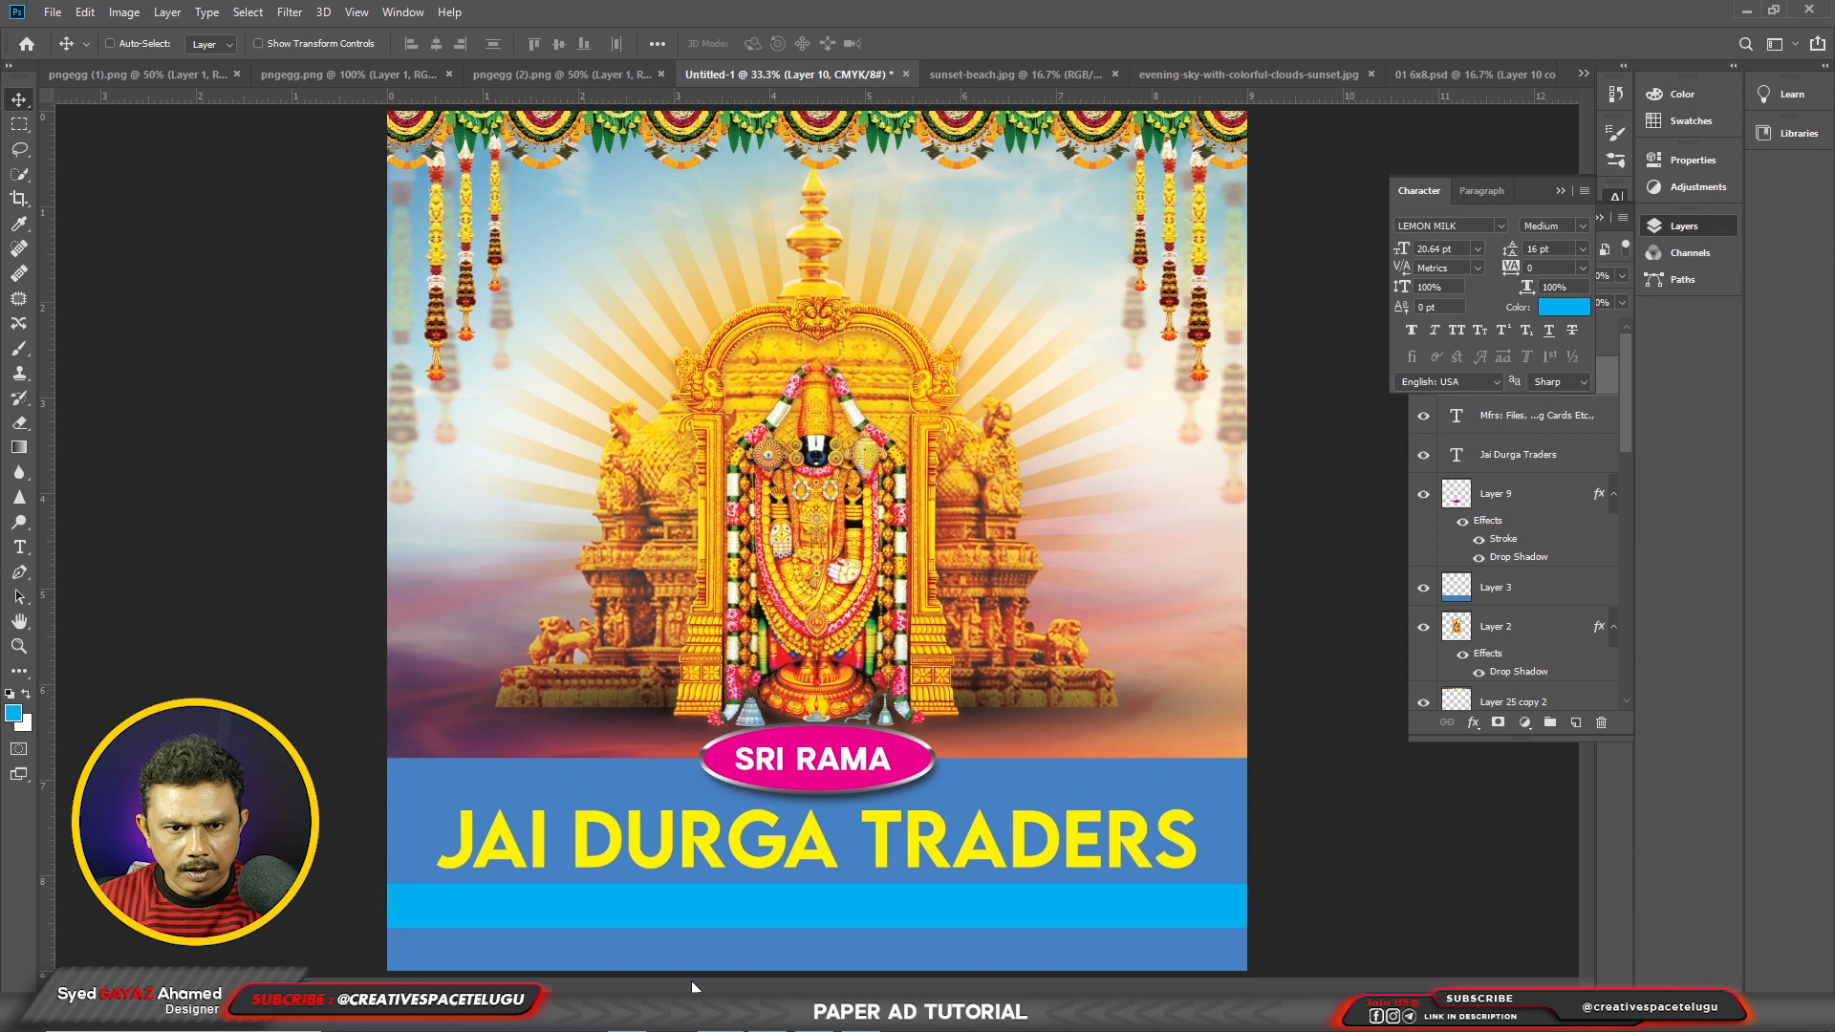
{"action": "key", "text": "shift+Up"}
{"action": "key", "text": "shift+Up"}
{"action": "key", "text": "ctrl"}
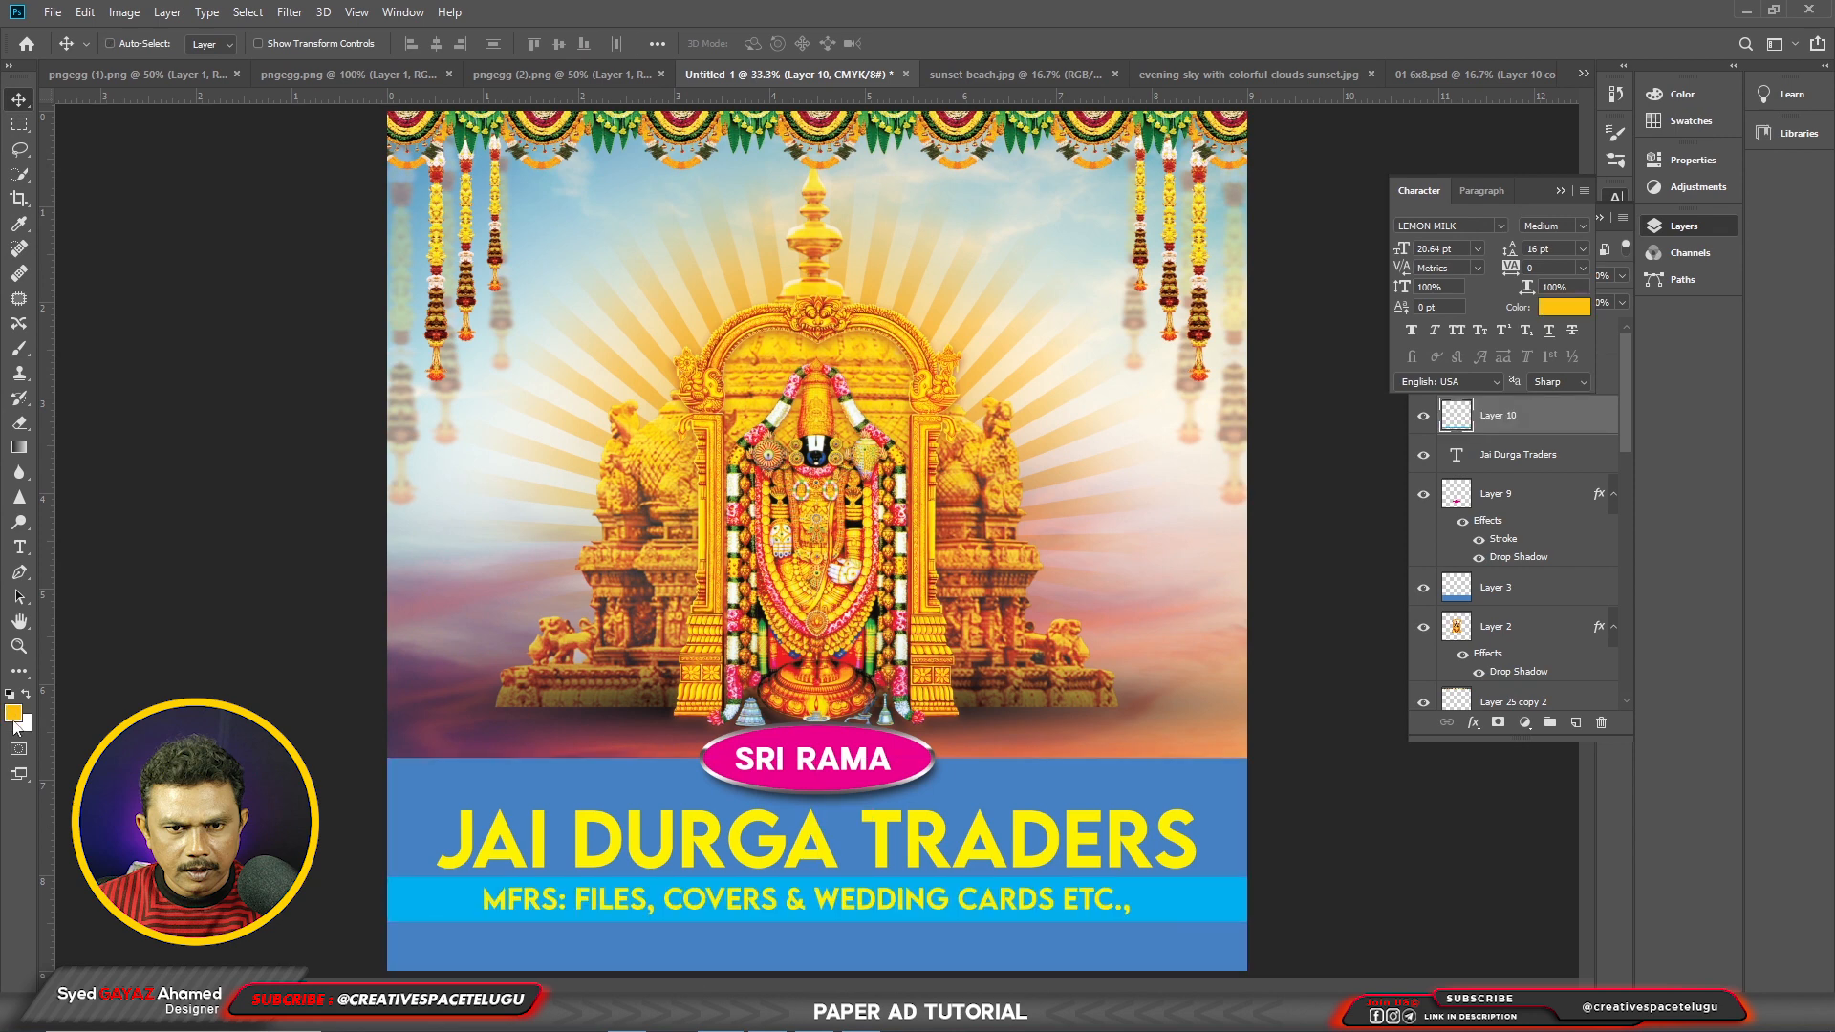
Step: Set the foreground colour to C 55, M 0, Y 100, K 0 and recolour the strip behind the Mfrs line with this green
{"action": "left_click", "coordinate": [14, 717]}
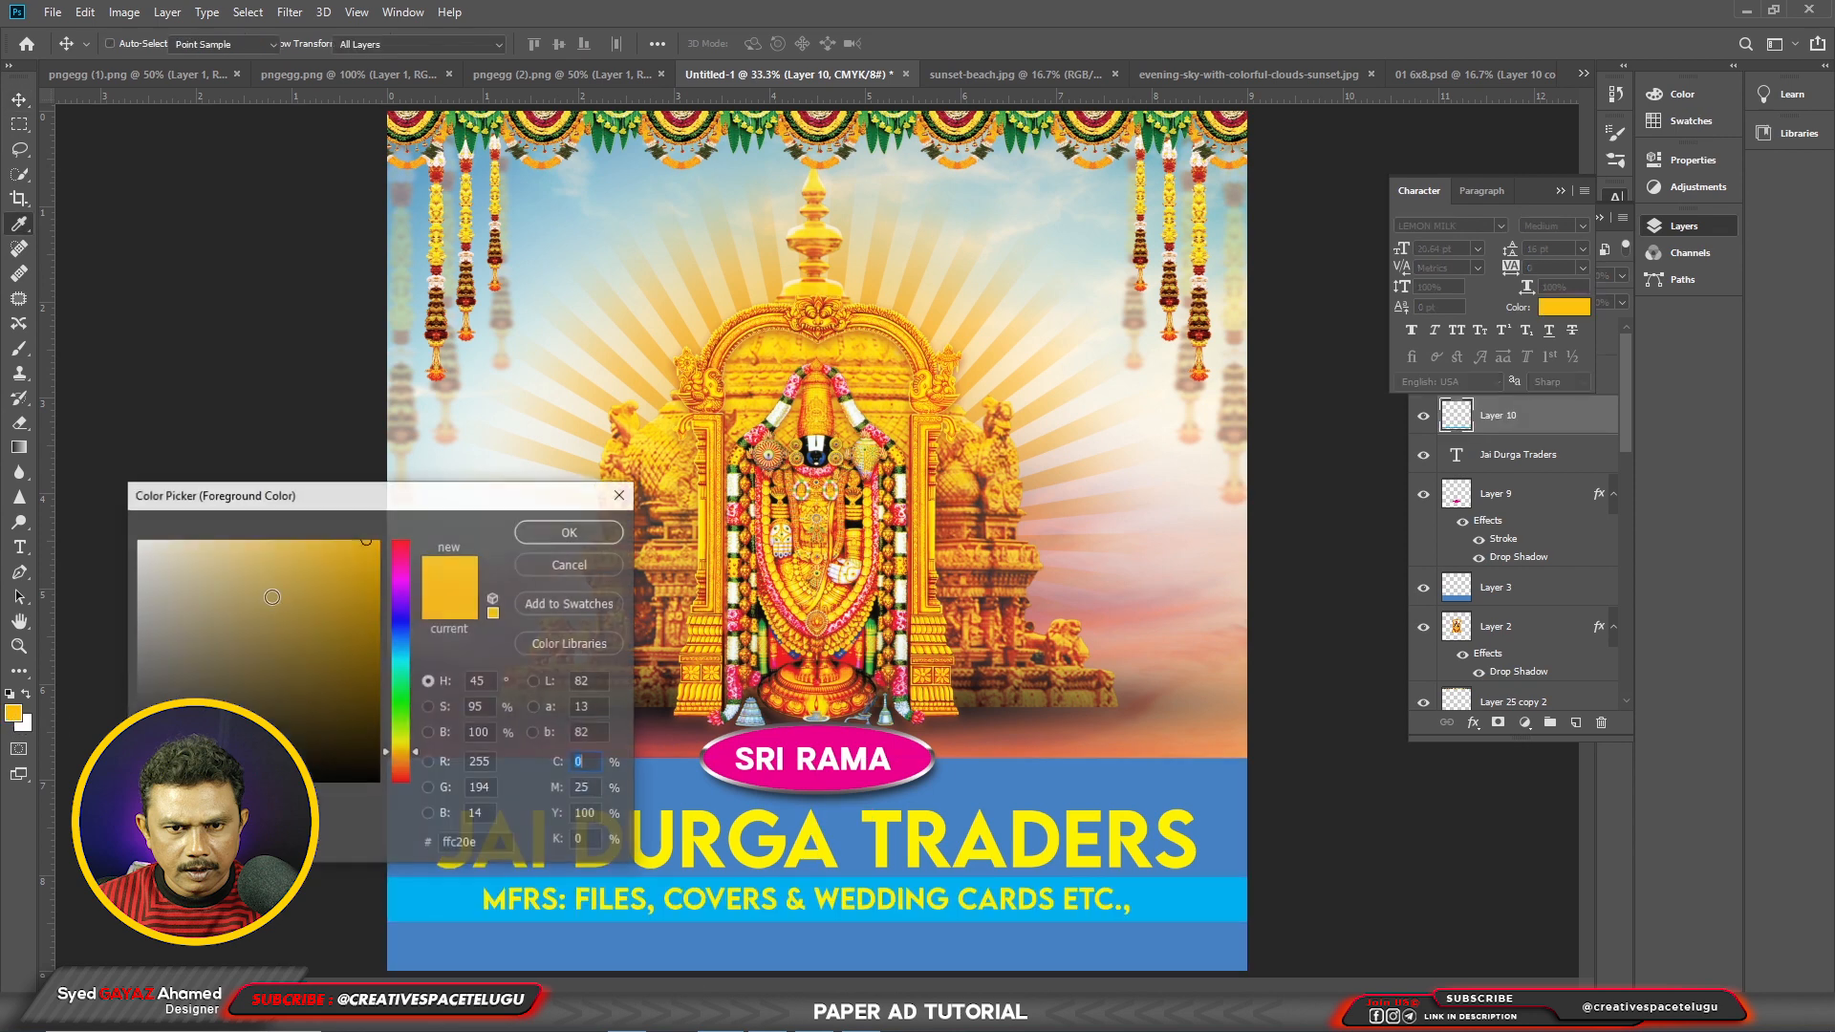
{"action": "left_click", "coordinate": [585, 761]}
{"action": "type", "text": "55"}
{"action": "key", "text": "Tab"}
{"action": "type", "text": "0"}
{"action": "key", "text": "Tab"}
{"action": "type", "text": "100"}
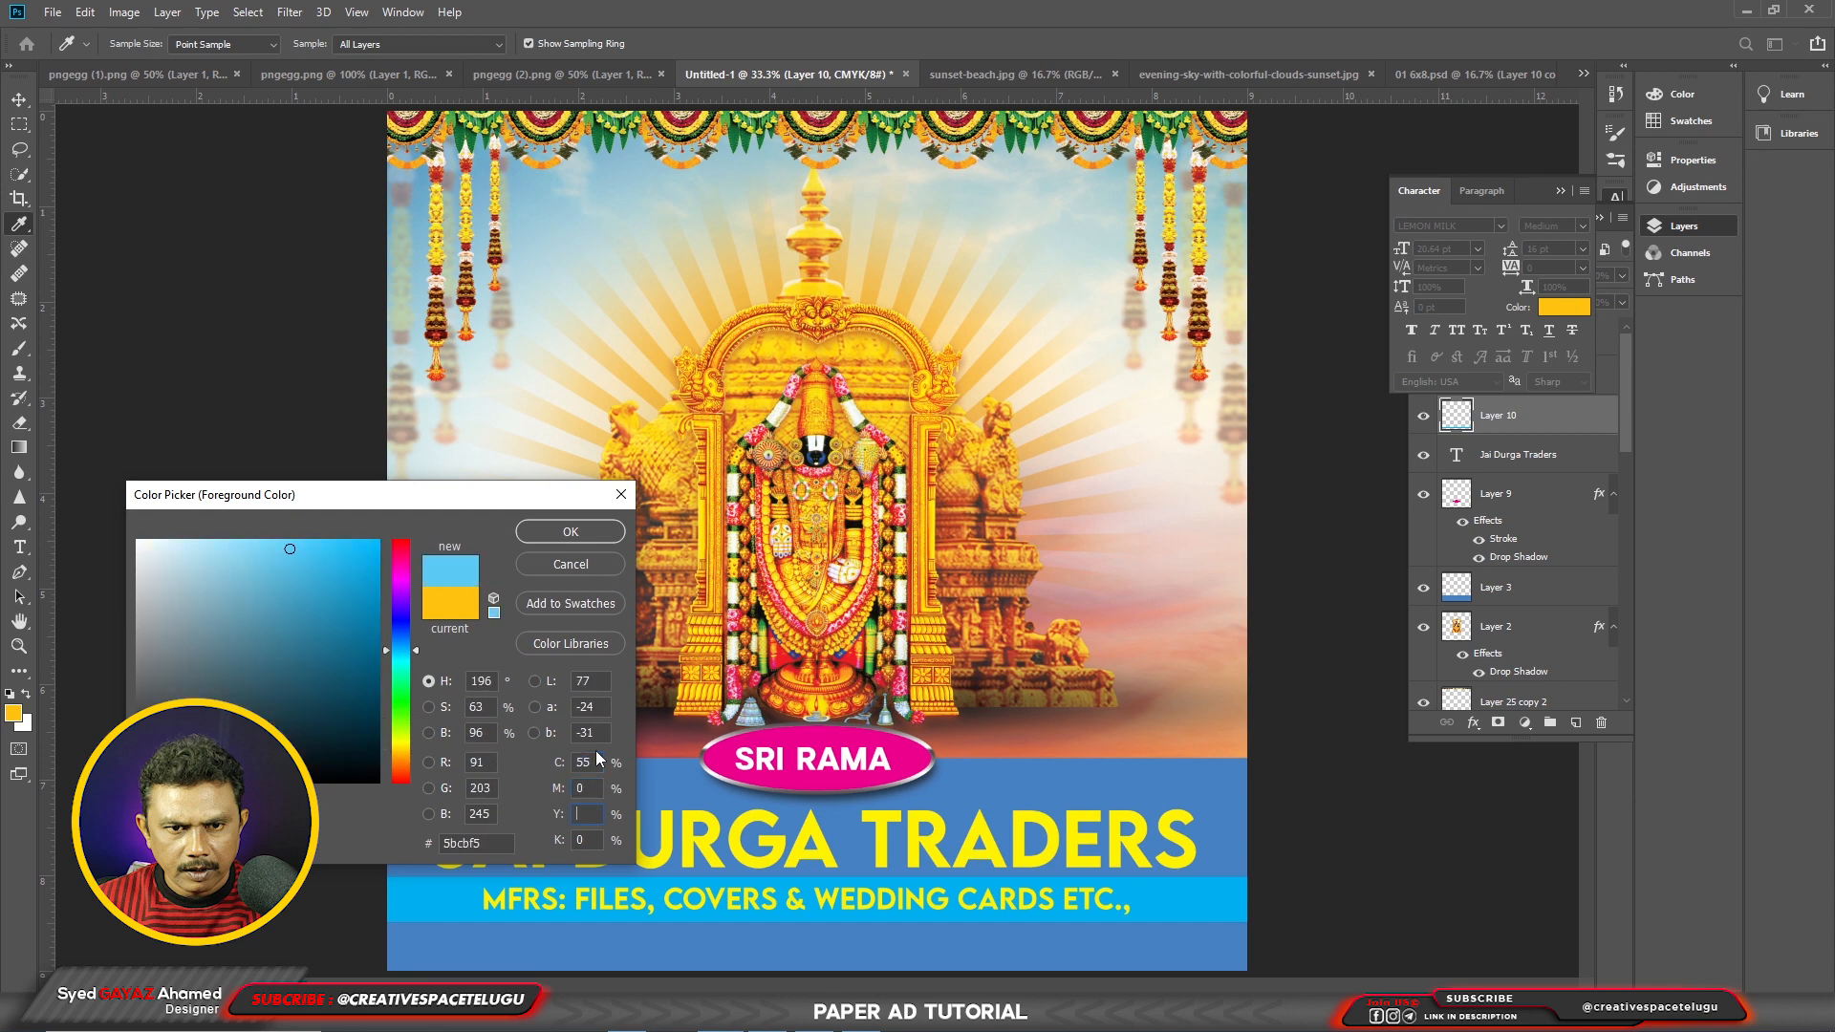
{"action": "key", "text": "Return"}
{"action": "key", "text": "alt+BackSpace"}
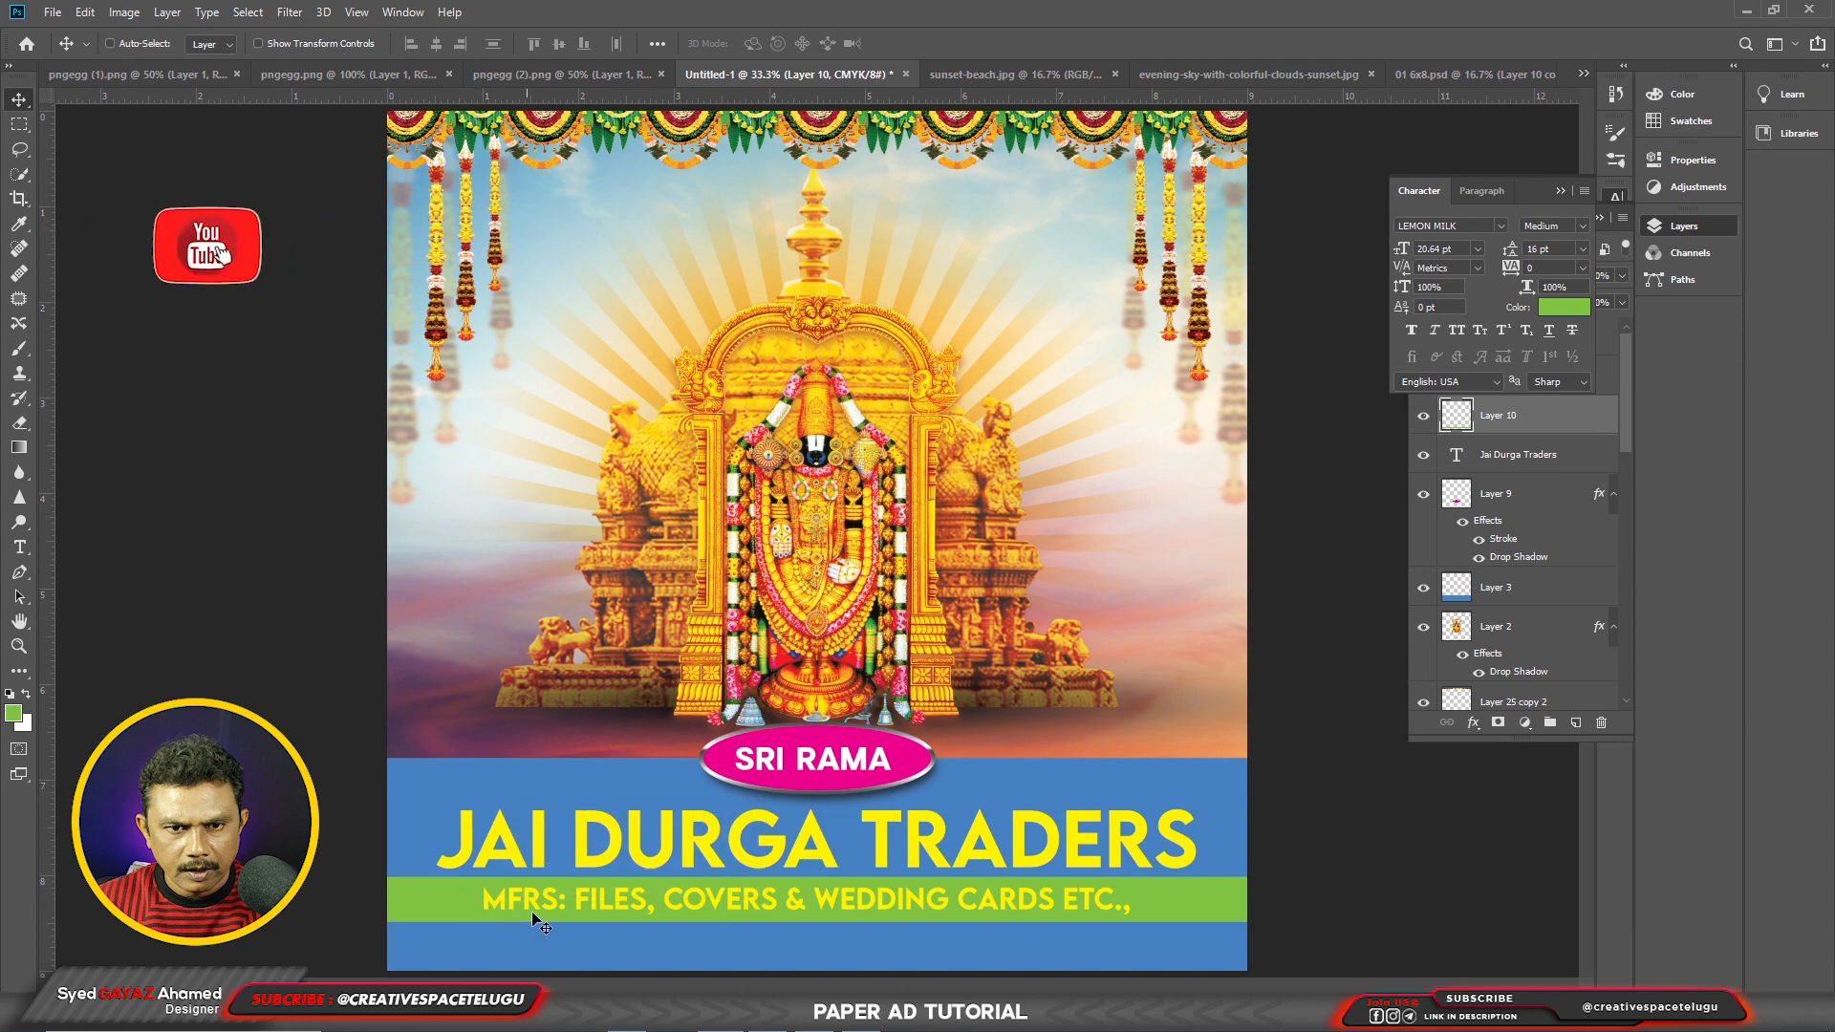
Step: Select the Mfrs line and recolour it with magenta C 0, M 100, Y 0, K 0, sampled from the SRI RAMA ellipse
{"action": "key", "text": "ctrl"}
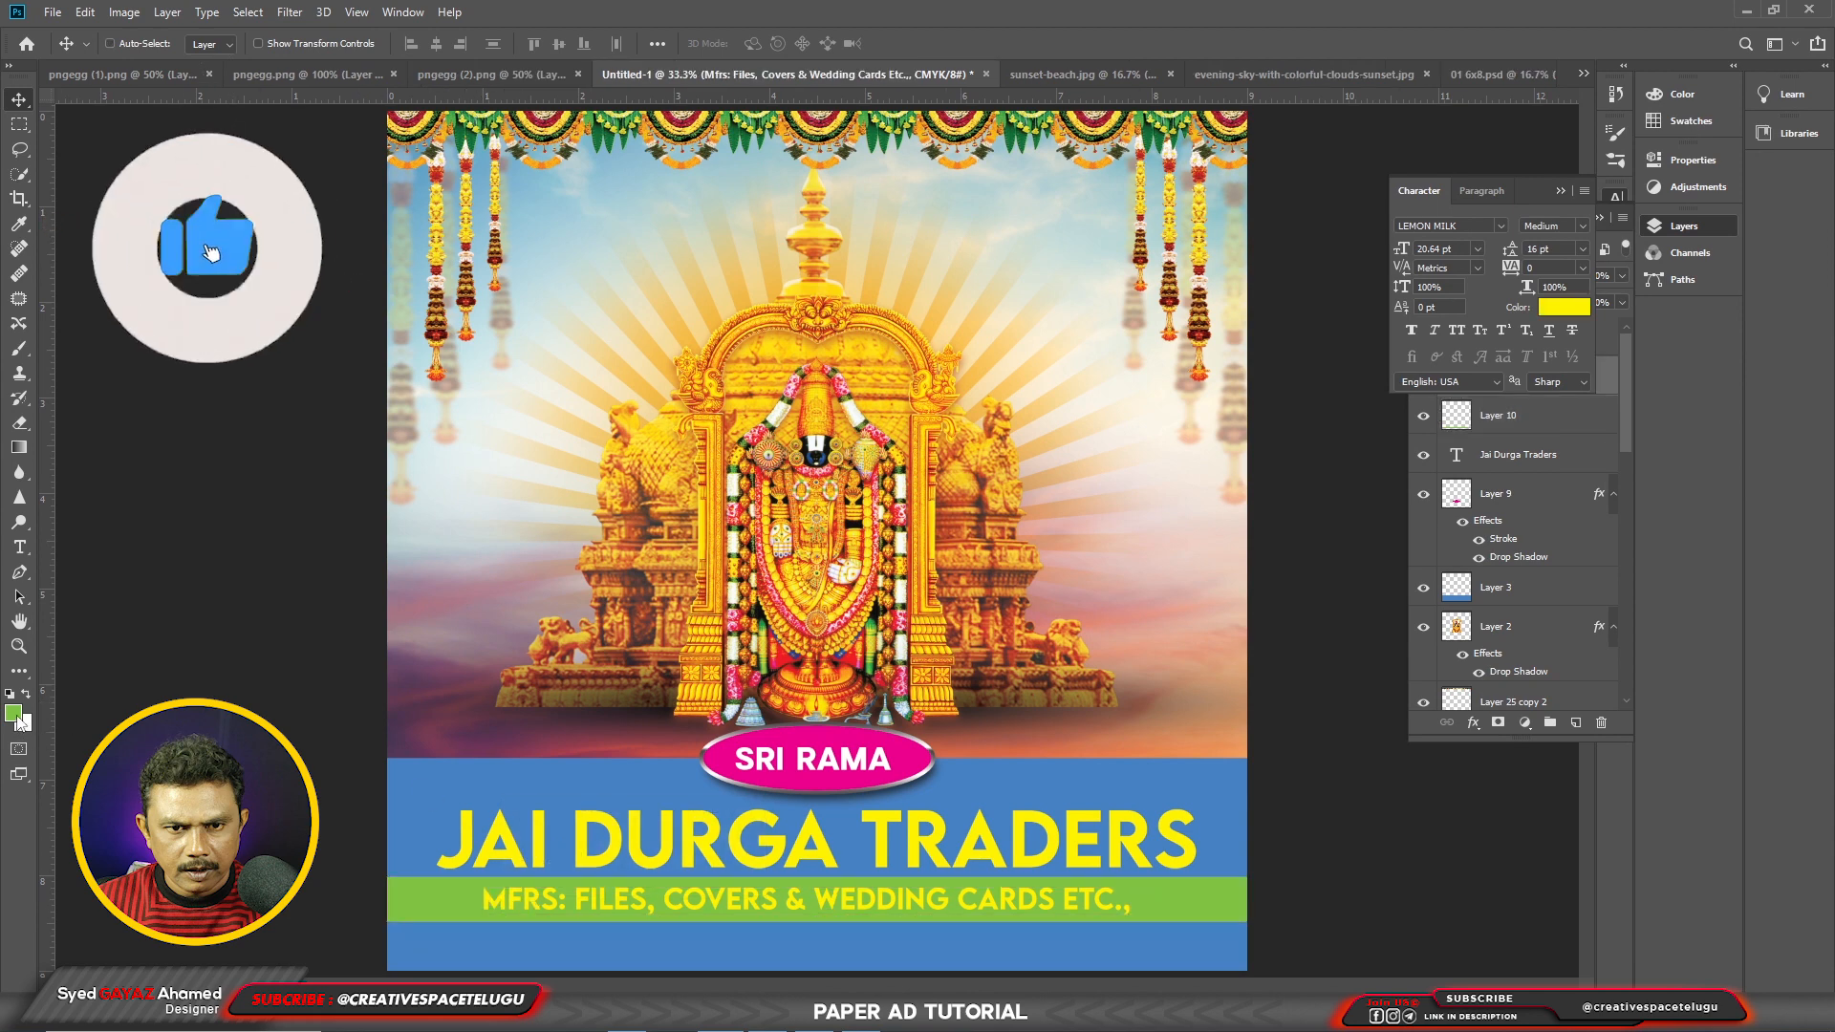
{"action": "left_click", "coordinate": [14, 714]}
{"action": "type", "text": "0"}
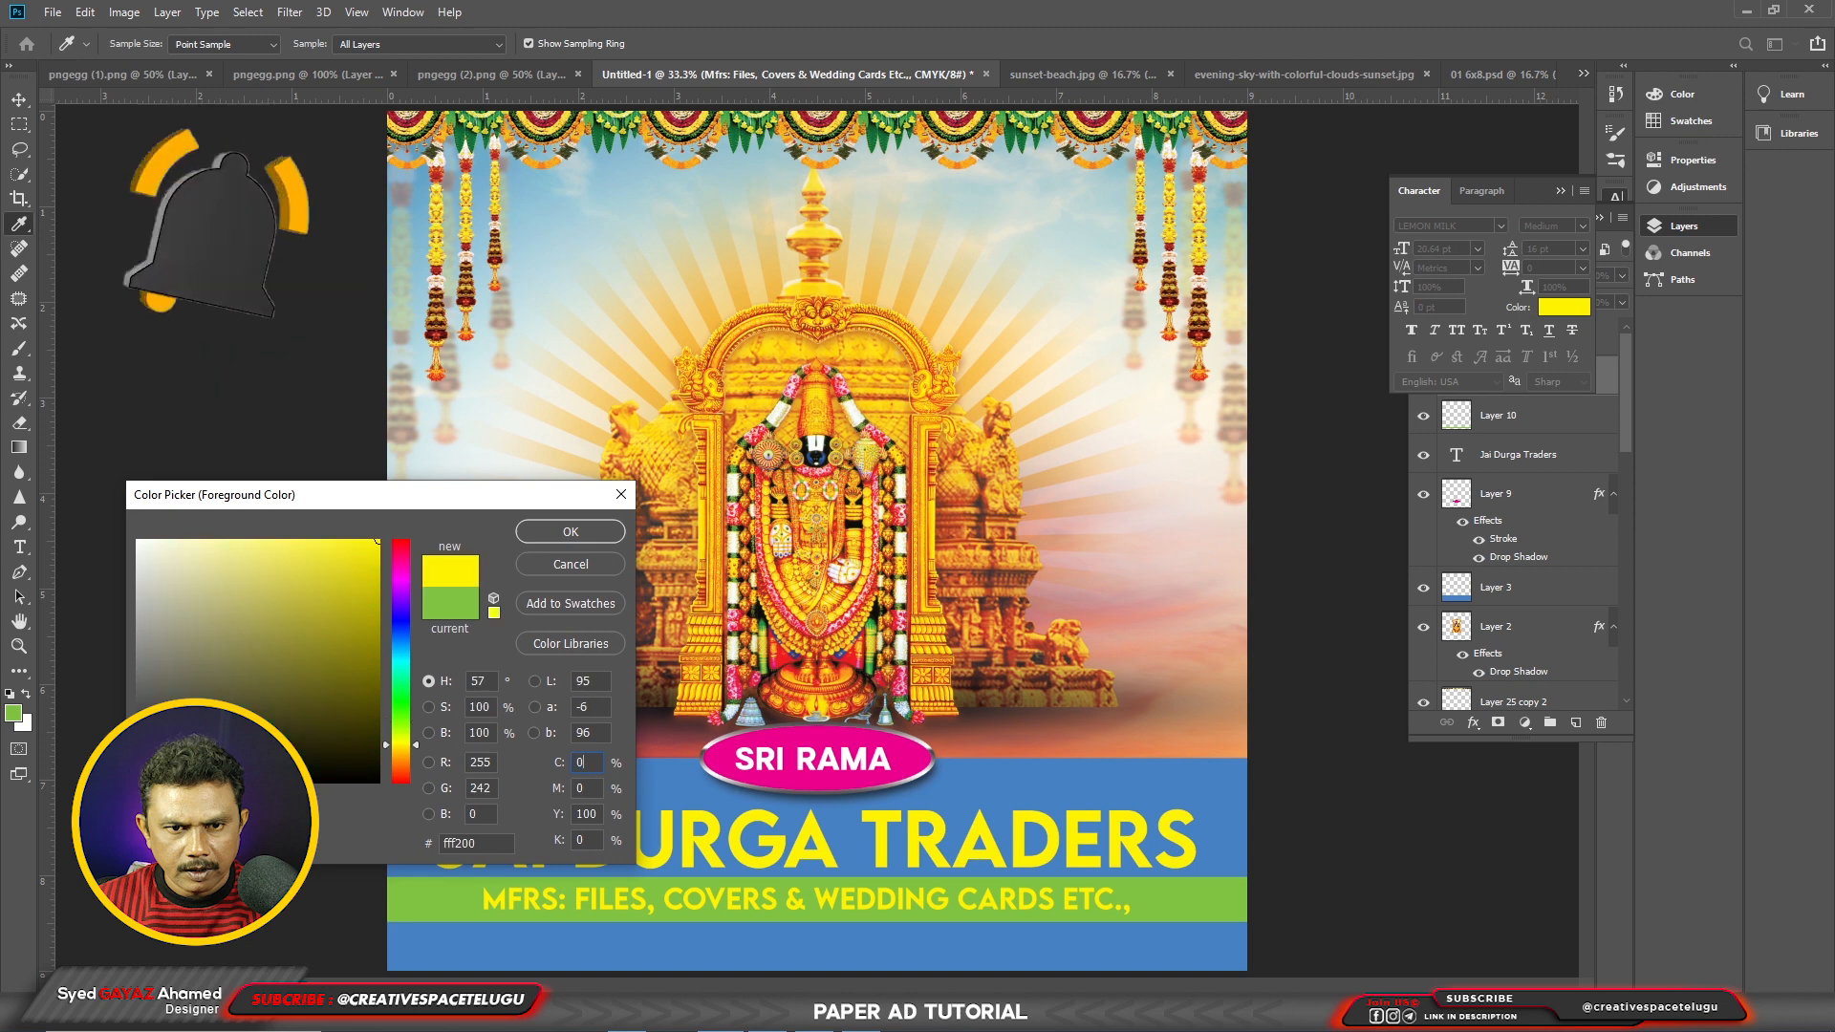
{"action": "left_click", "coordinate": [908, 760]}
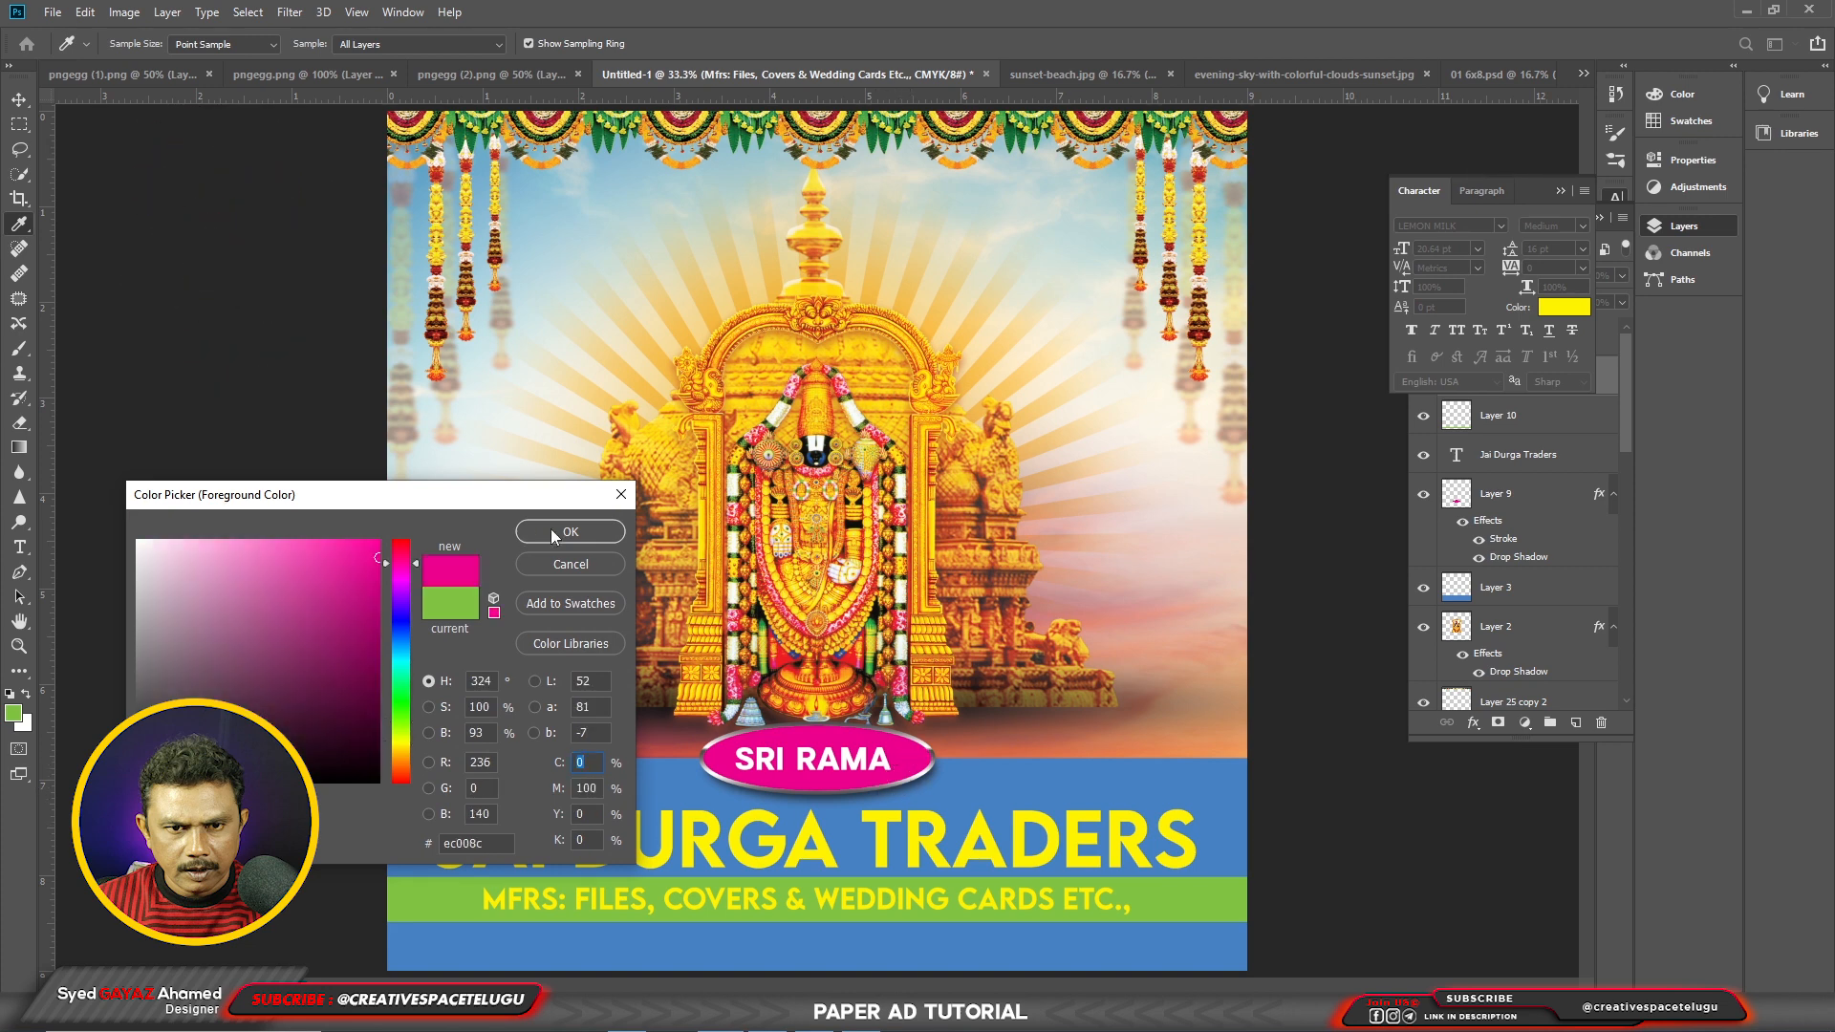
{"action": "left_click", "coordinate": [564, 531]}
{"action": "key", "text": "ctrl"}
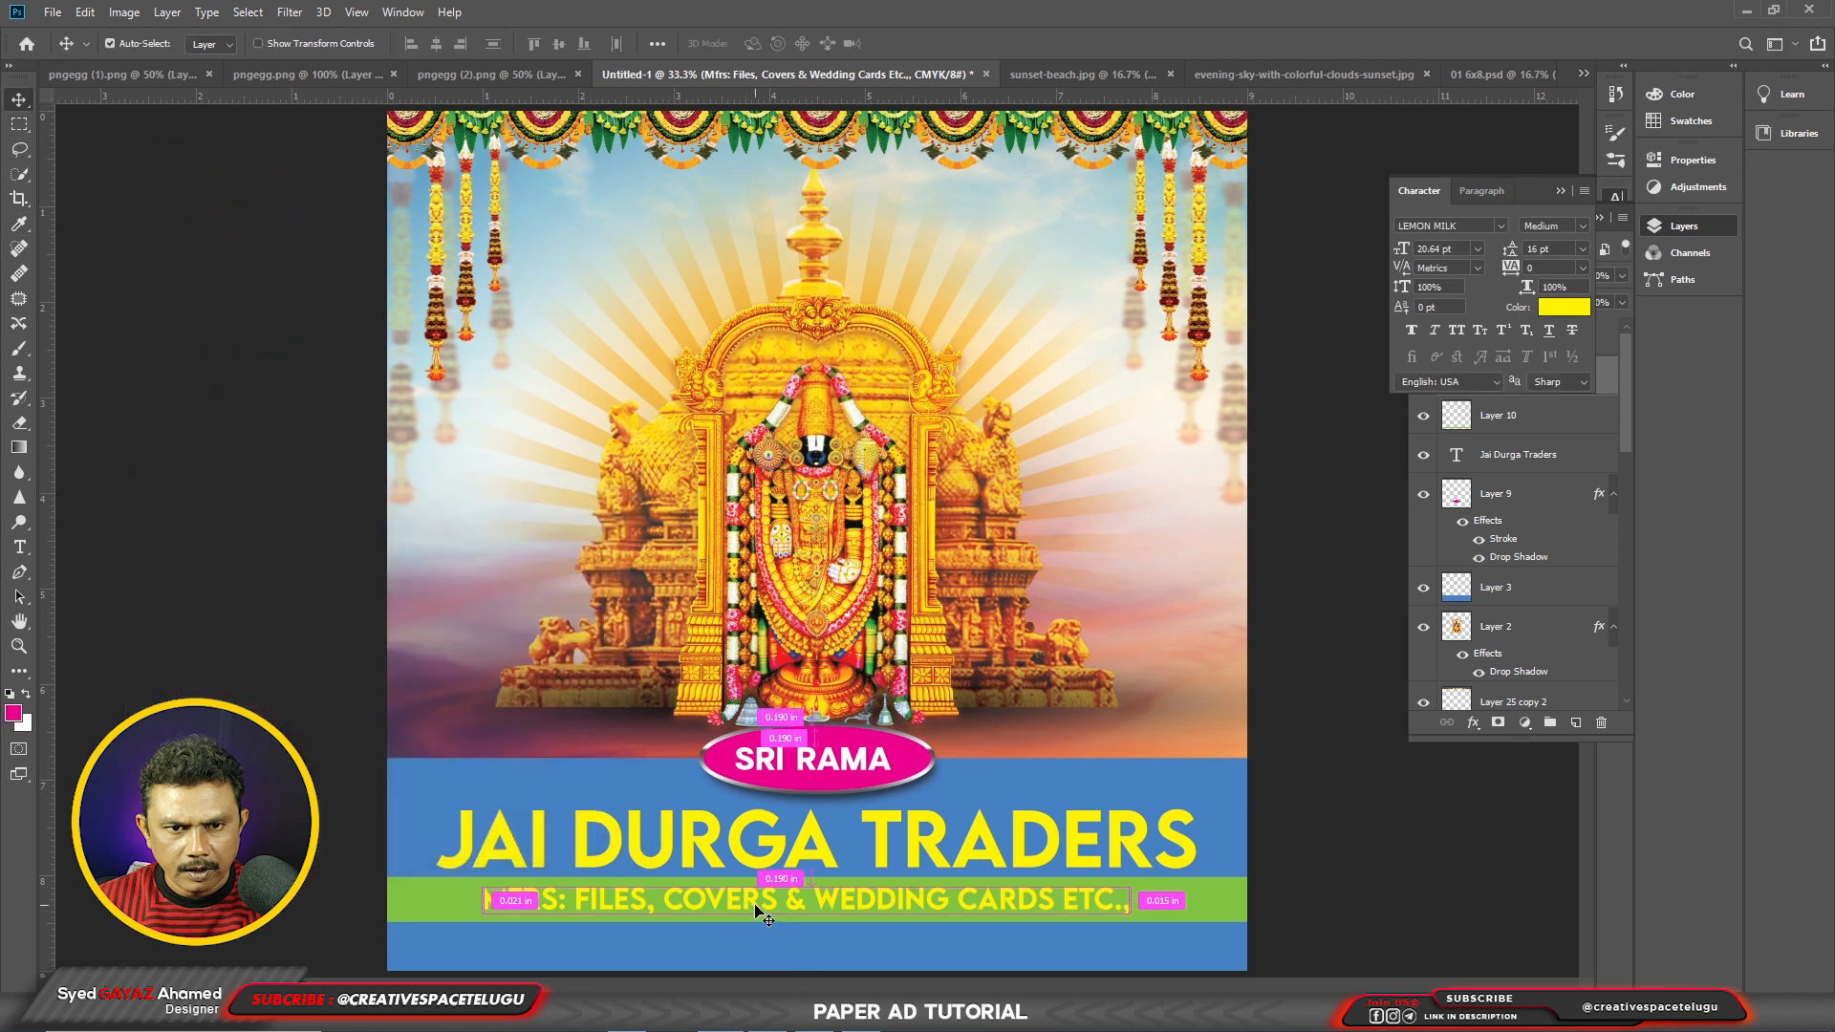
{"action": "key", "text": "alt+BackSpace"}
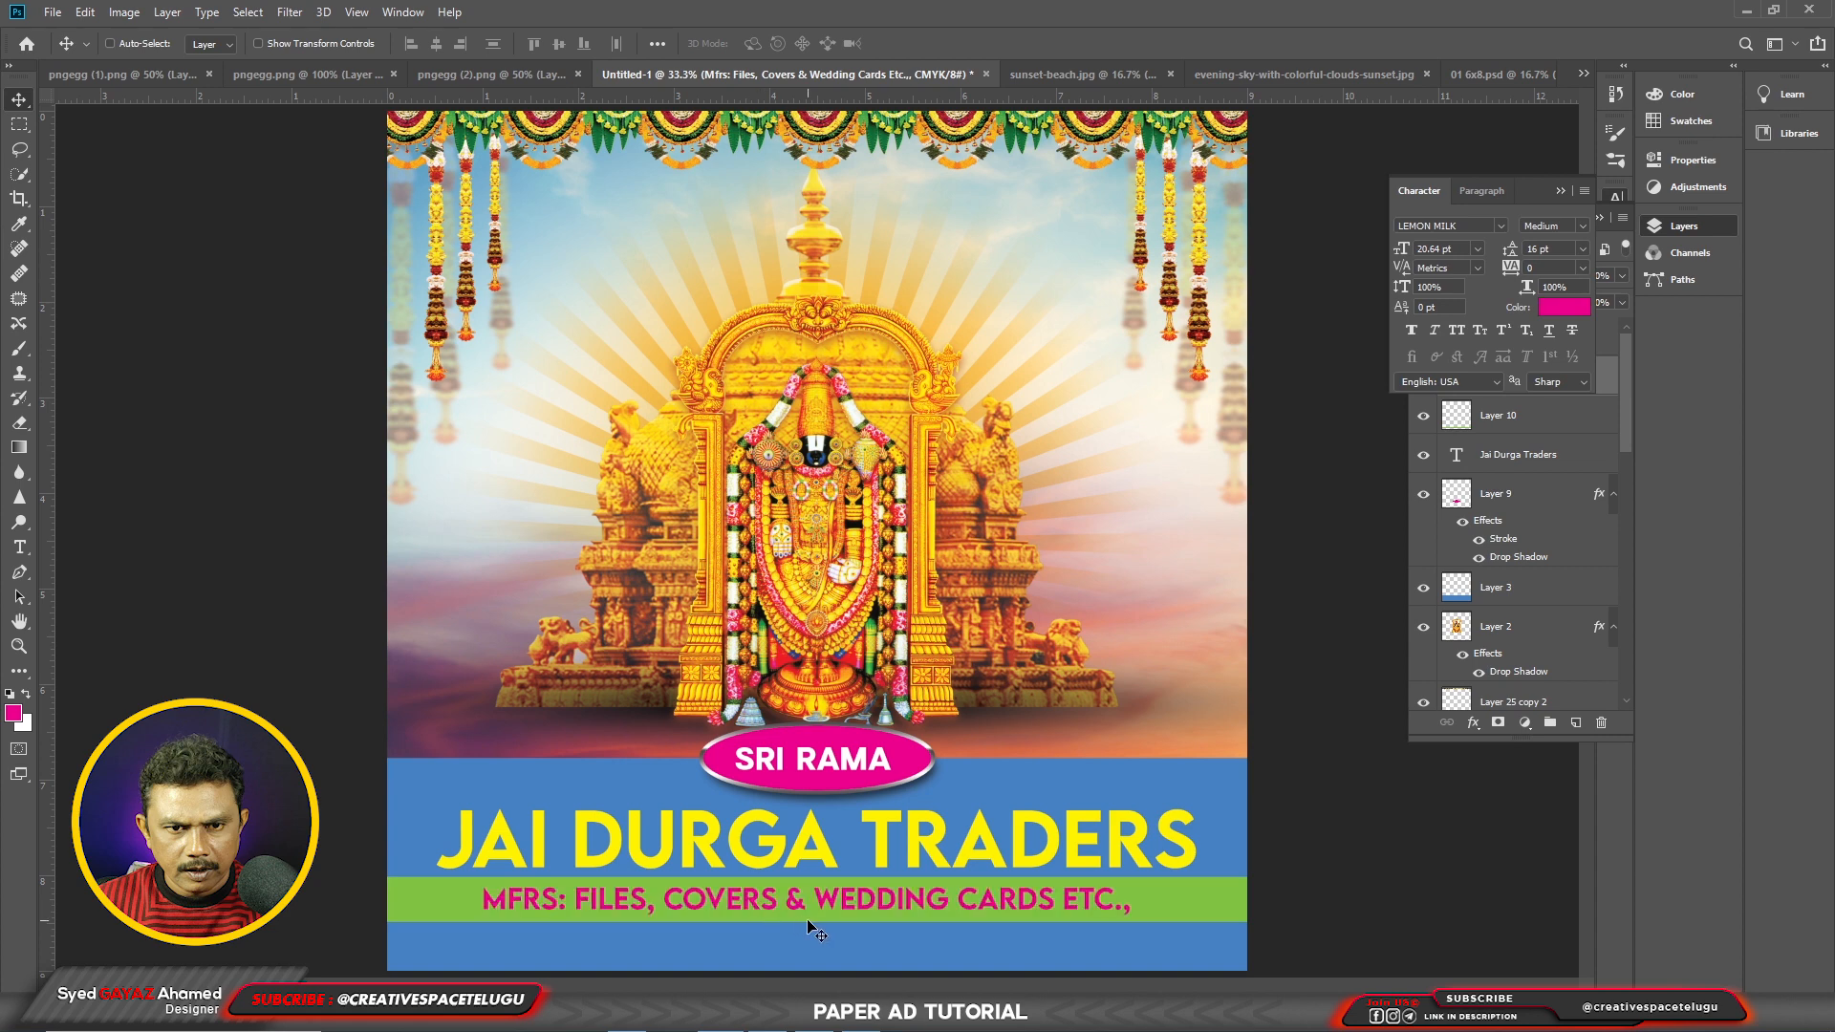
Step: Recolour the Mfrs line with red C 0, M 100, Y 100, K 0 and centre it horizontally on the canvas
{"action": "left_click", "coordinate": [16, 713]}
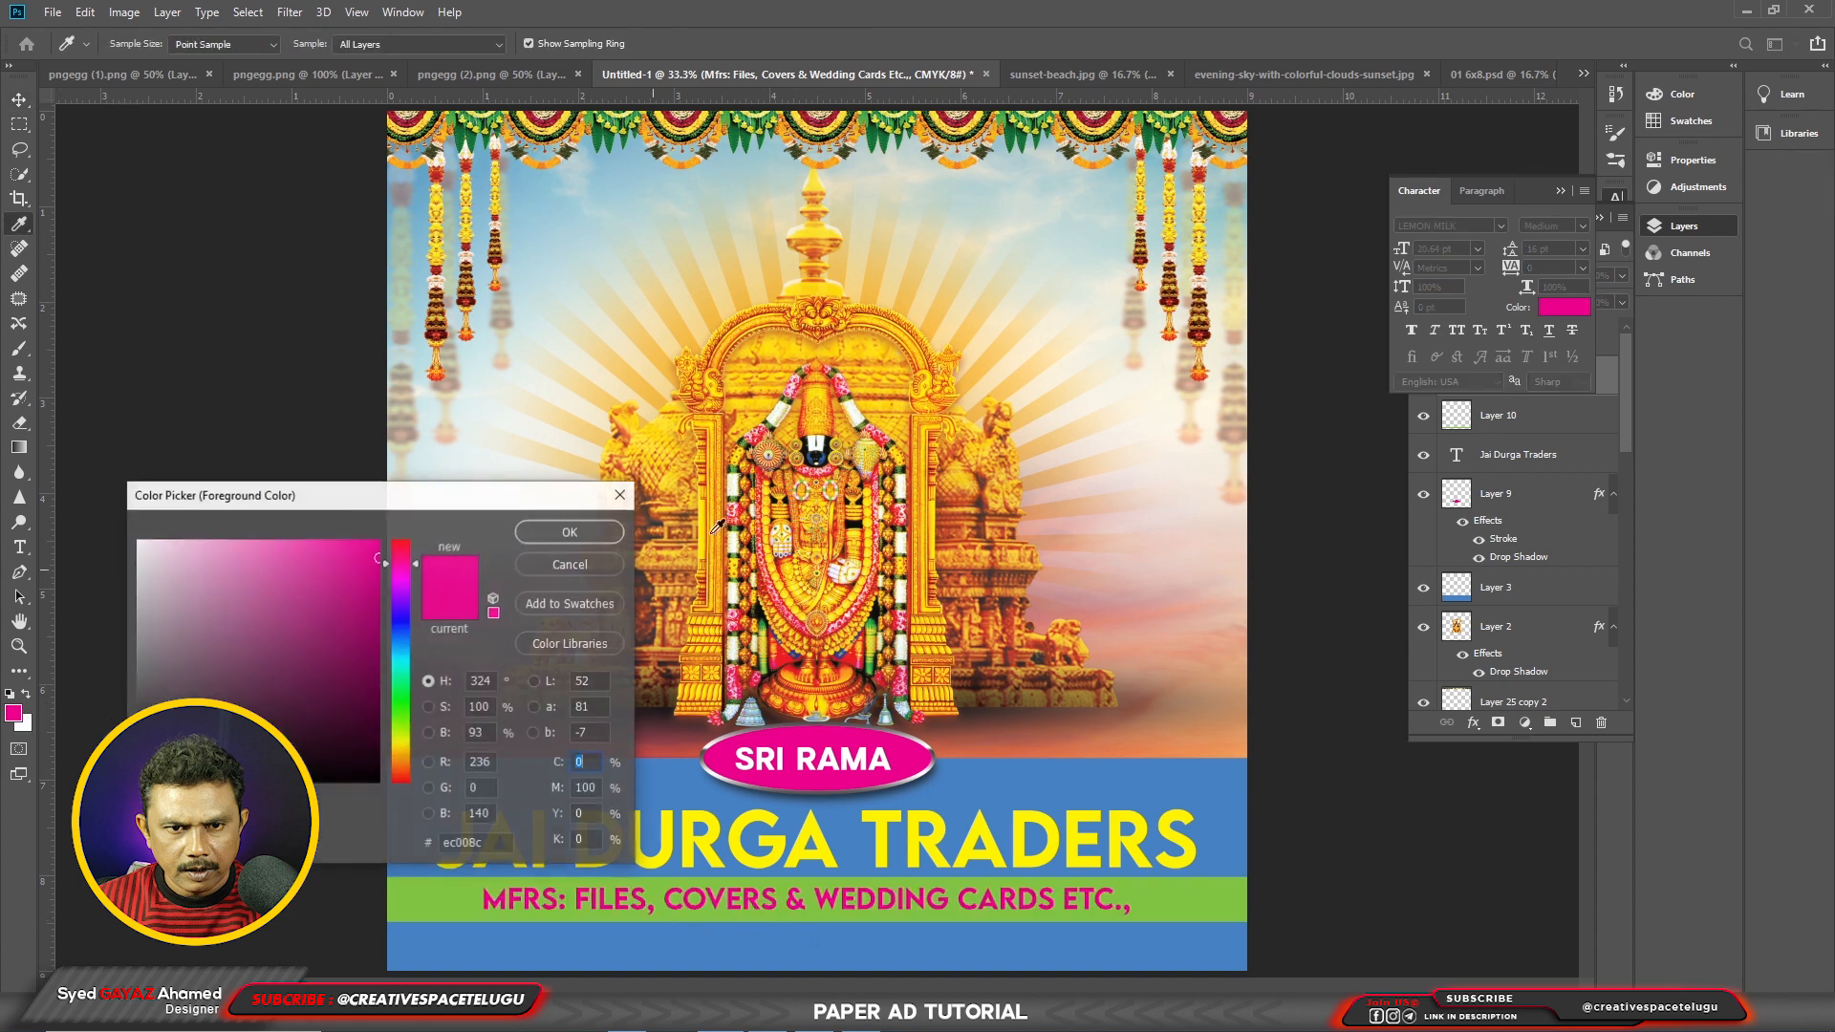
{"action": "key", "text": "Tab"}
{"action": "type", "text": "0"}
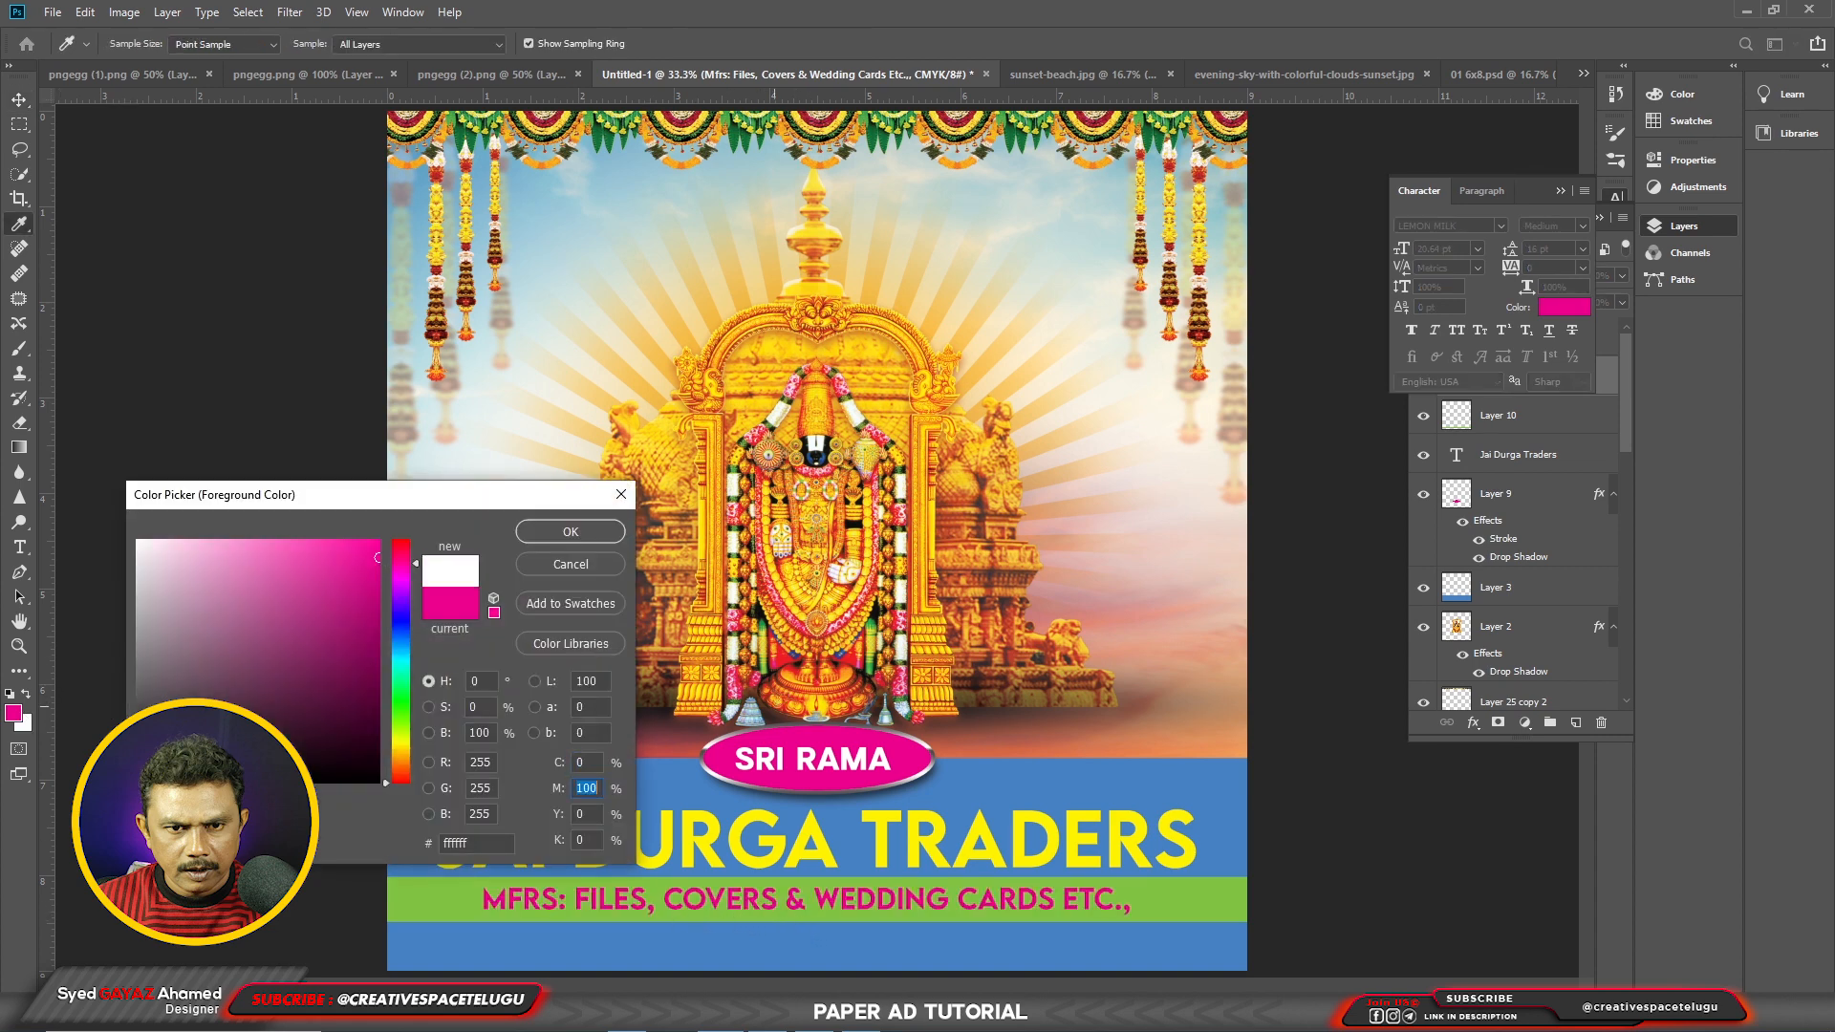
{"action": "key", "text": "Tab"}
{"action": "type", "text": "100"}
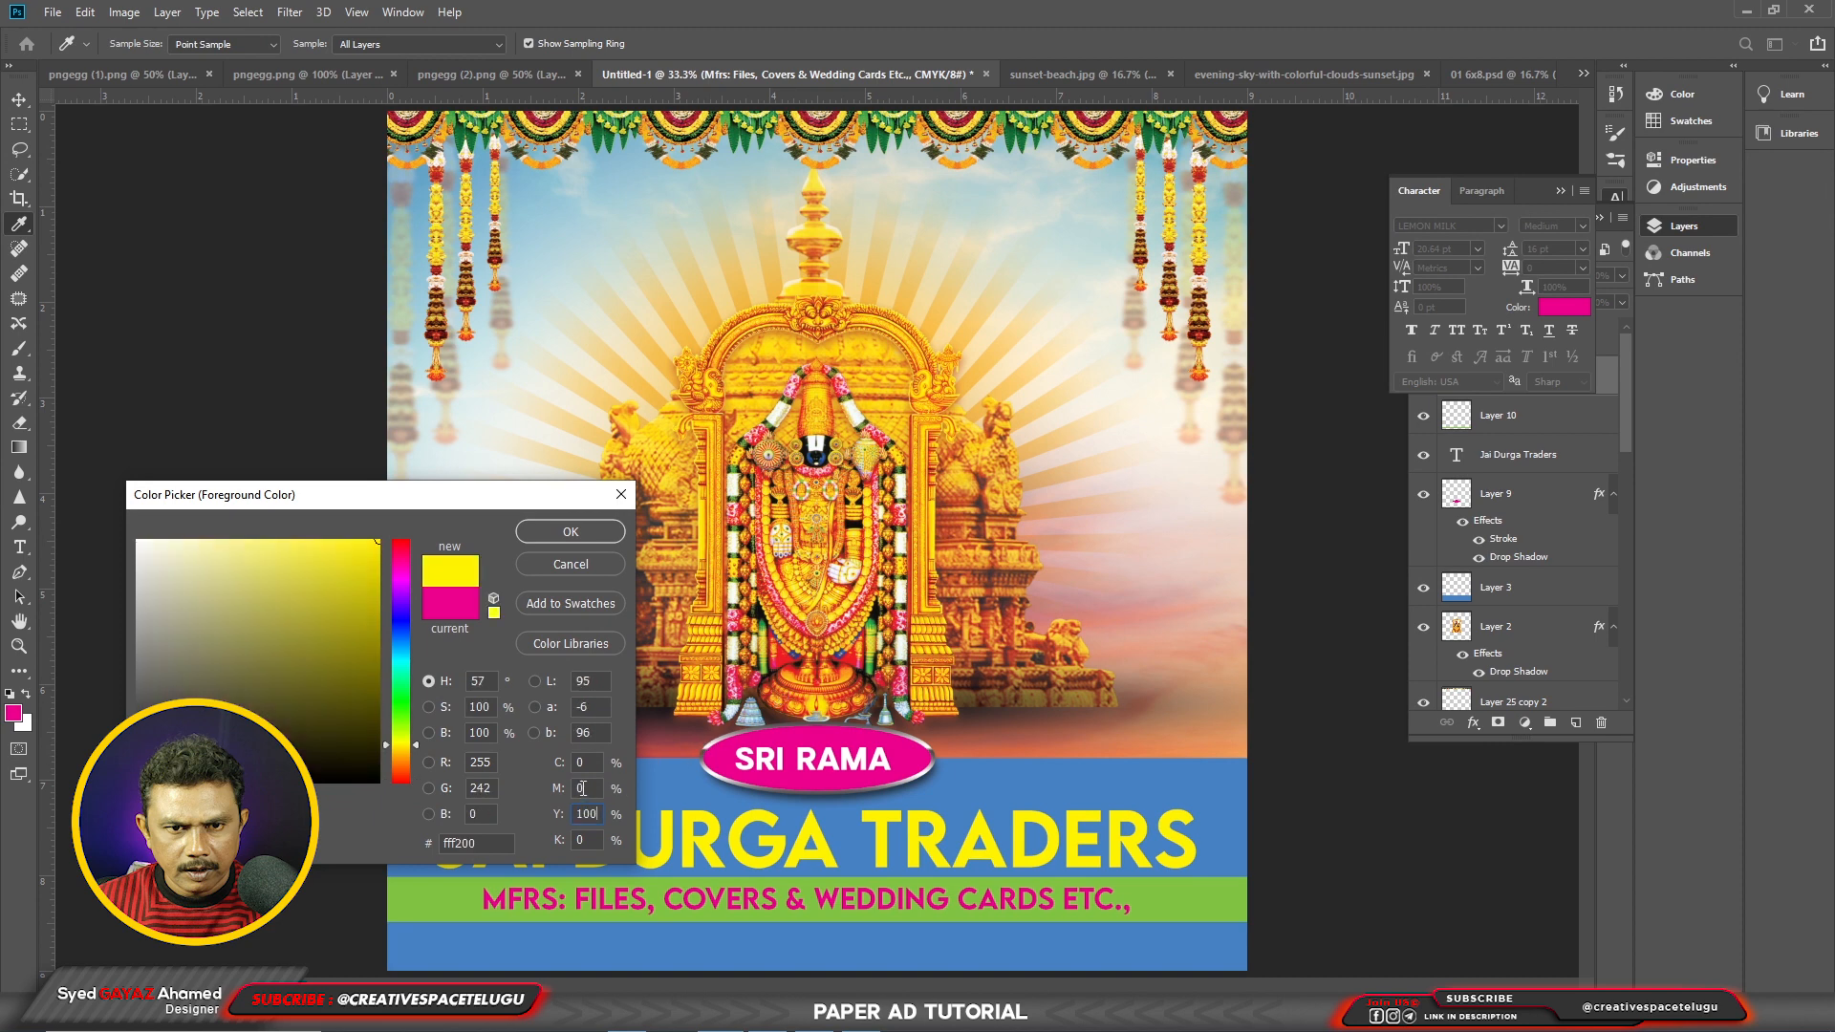
{"action": "type", "text": "100"}
{"action": "key", "text": "Return"}
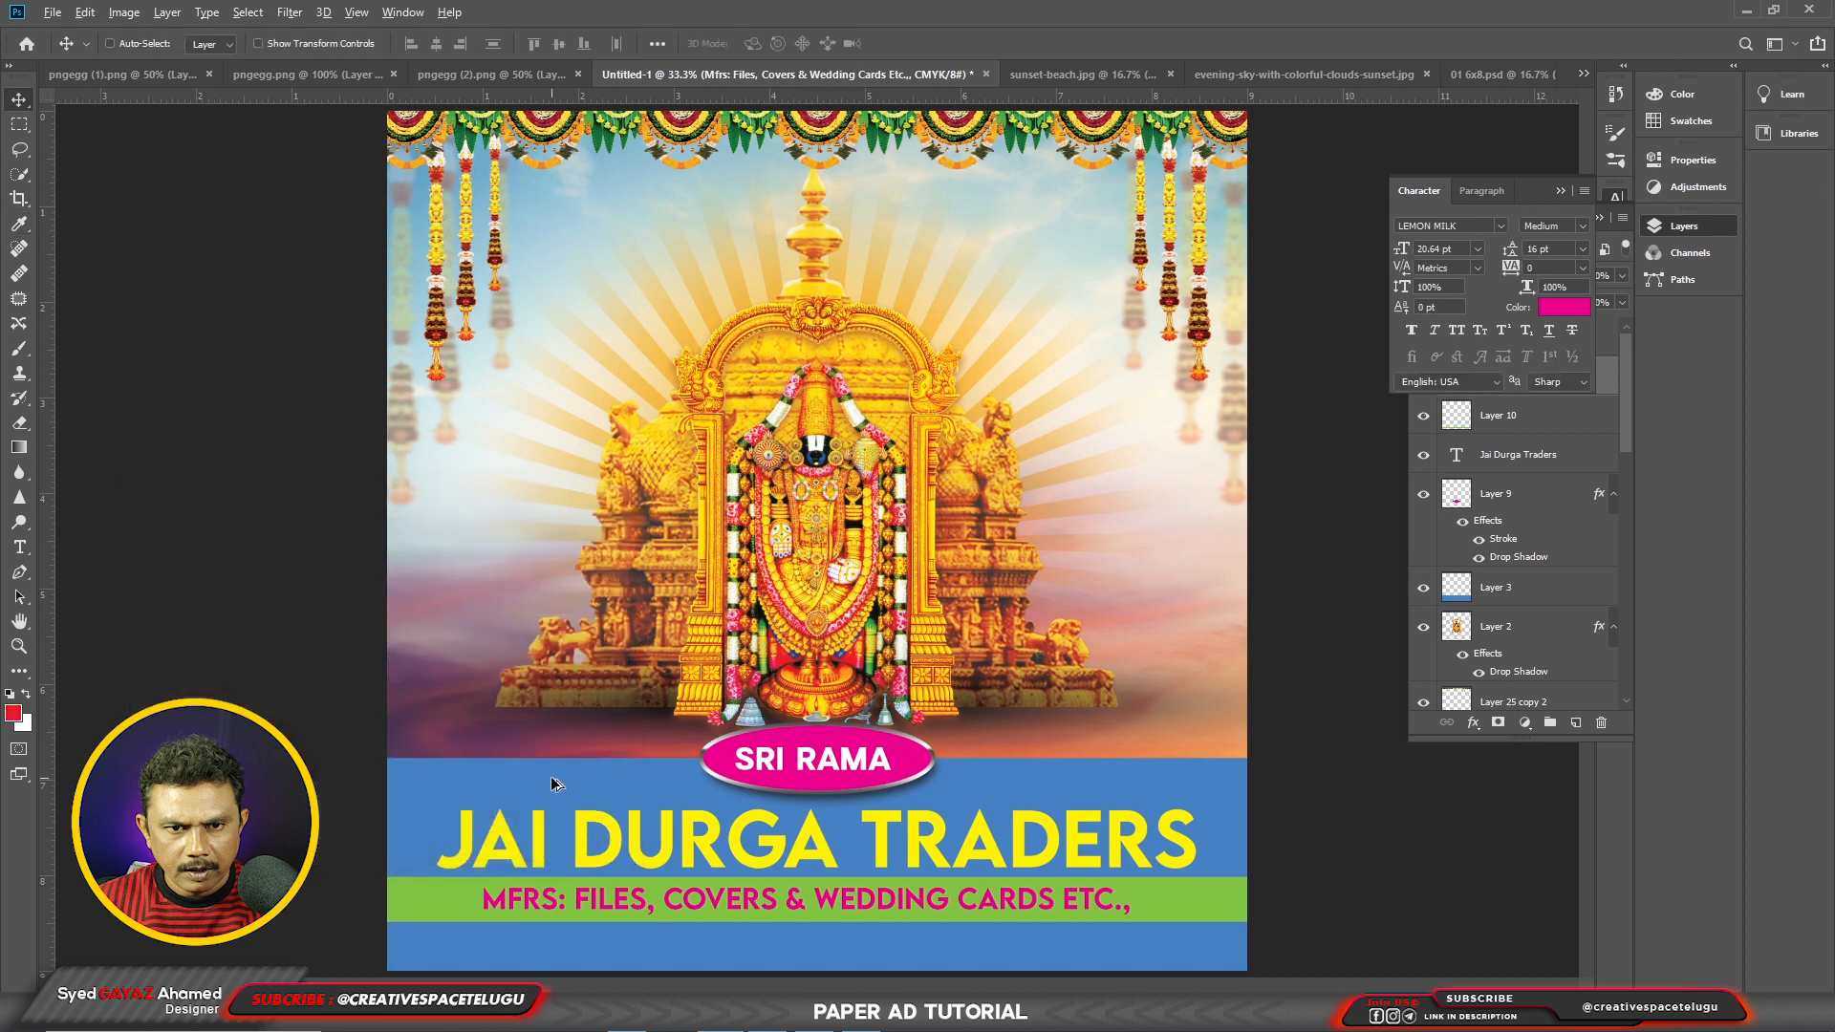
{"action": "key", "text": "ctrl+a"}
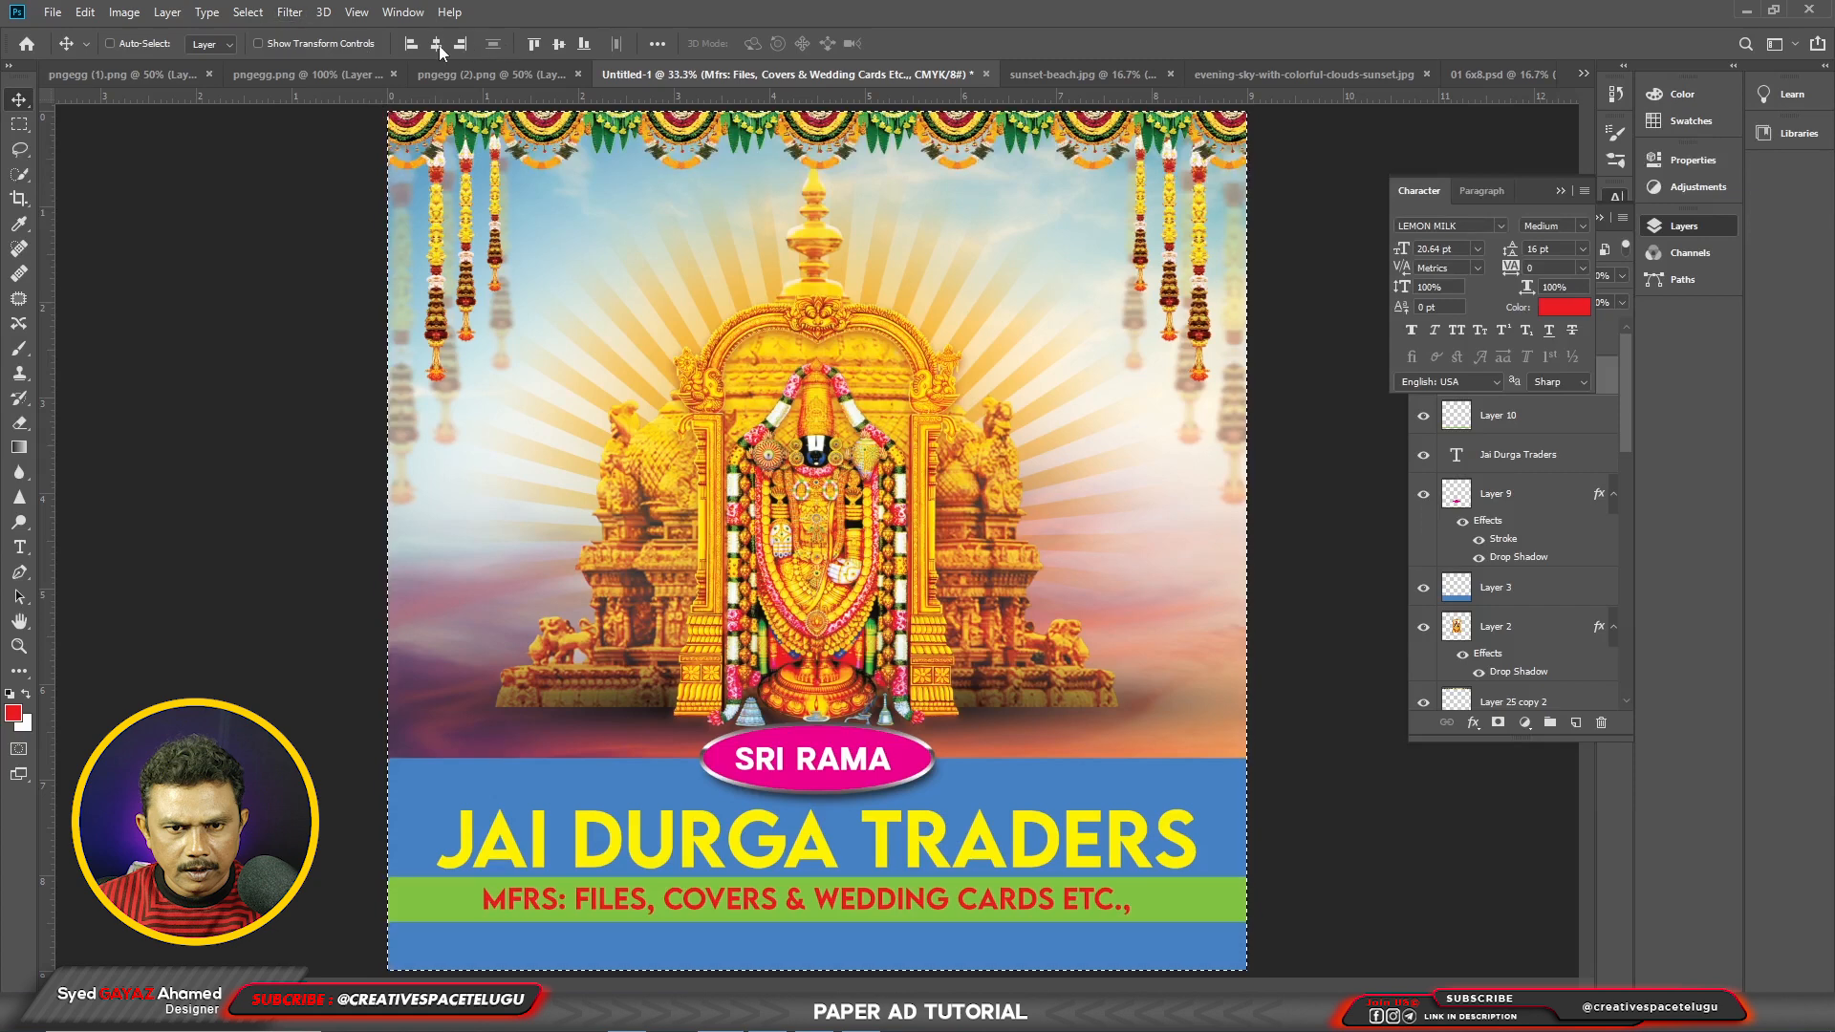
{"action": "key", "text": "ctrl+d"}
{"action": "left_click_drag", "start_coordinate": [876, 548], "coordinate": [845, 556]}
{"action": "key", "text": "ctrl+z"}
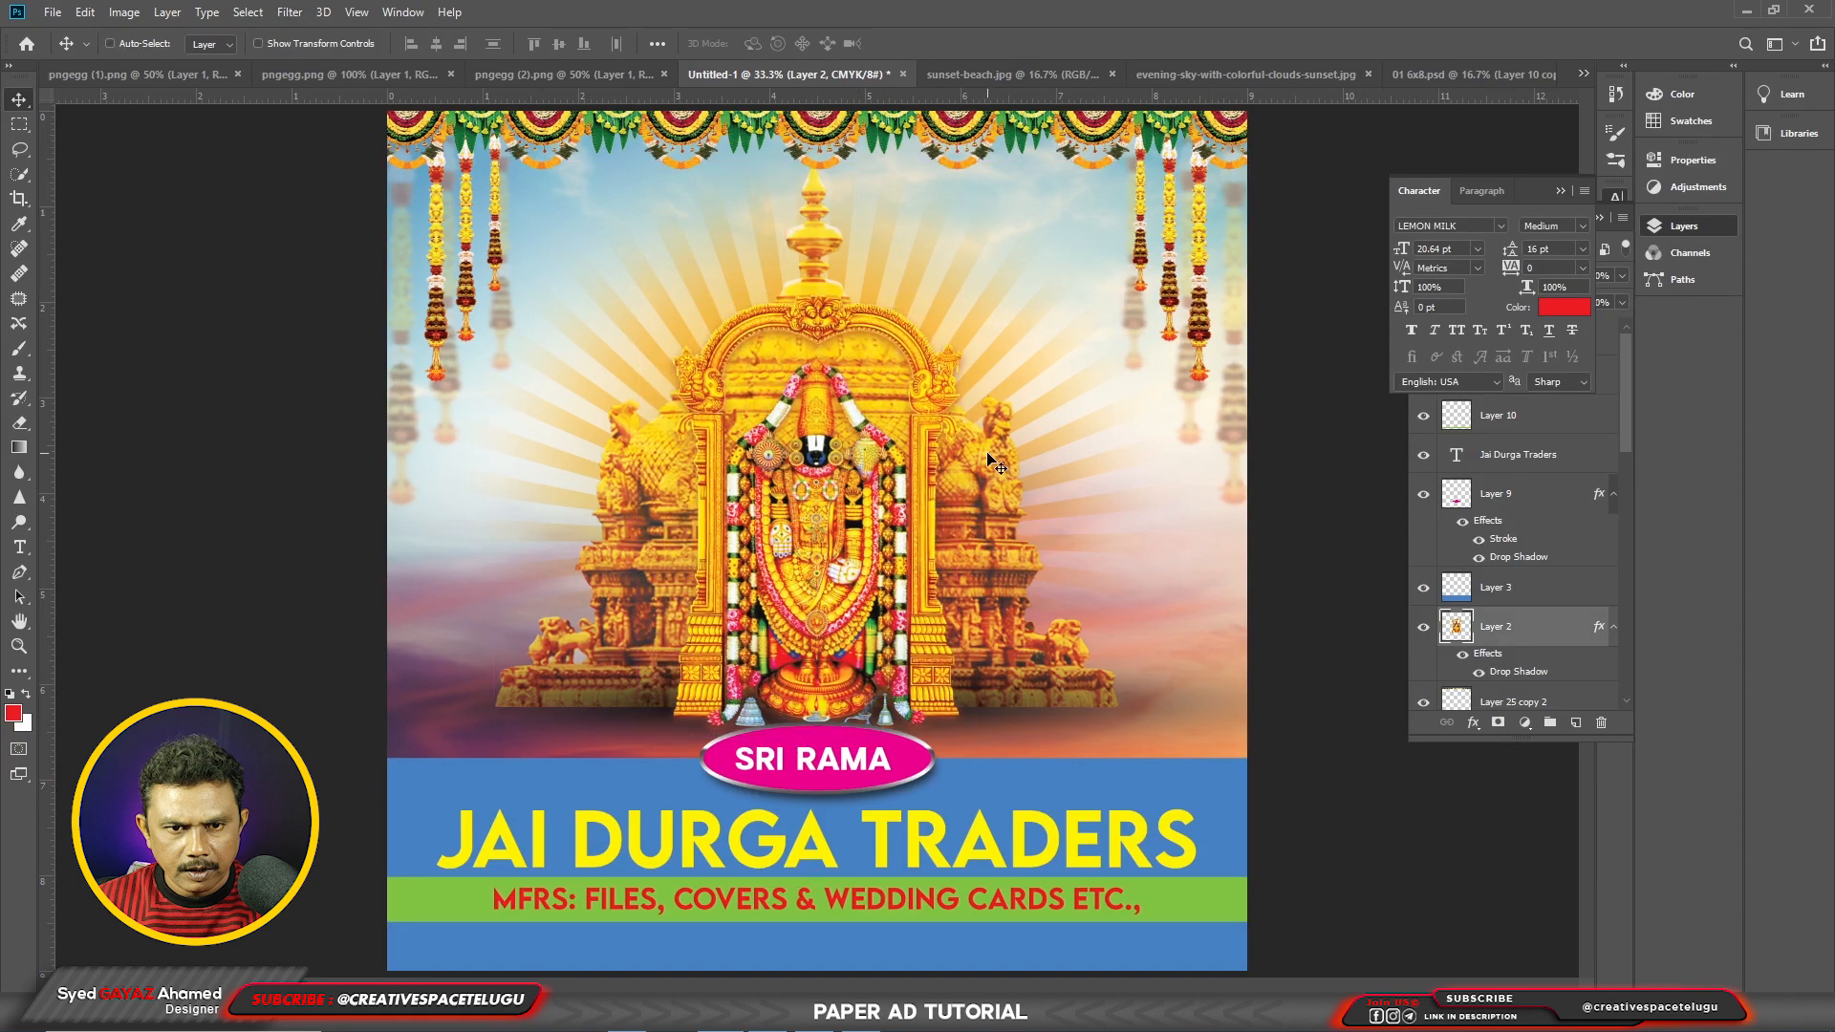
{"action": "right_click", "coordinate": [991, 457]}
{"action": "left_click", "coordinate": [998, 467]}
{"action": "left_click_drag", "start_coordinate": [998, 467], "coordinate": [983, 467]}
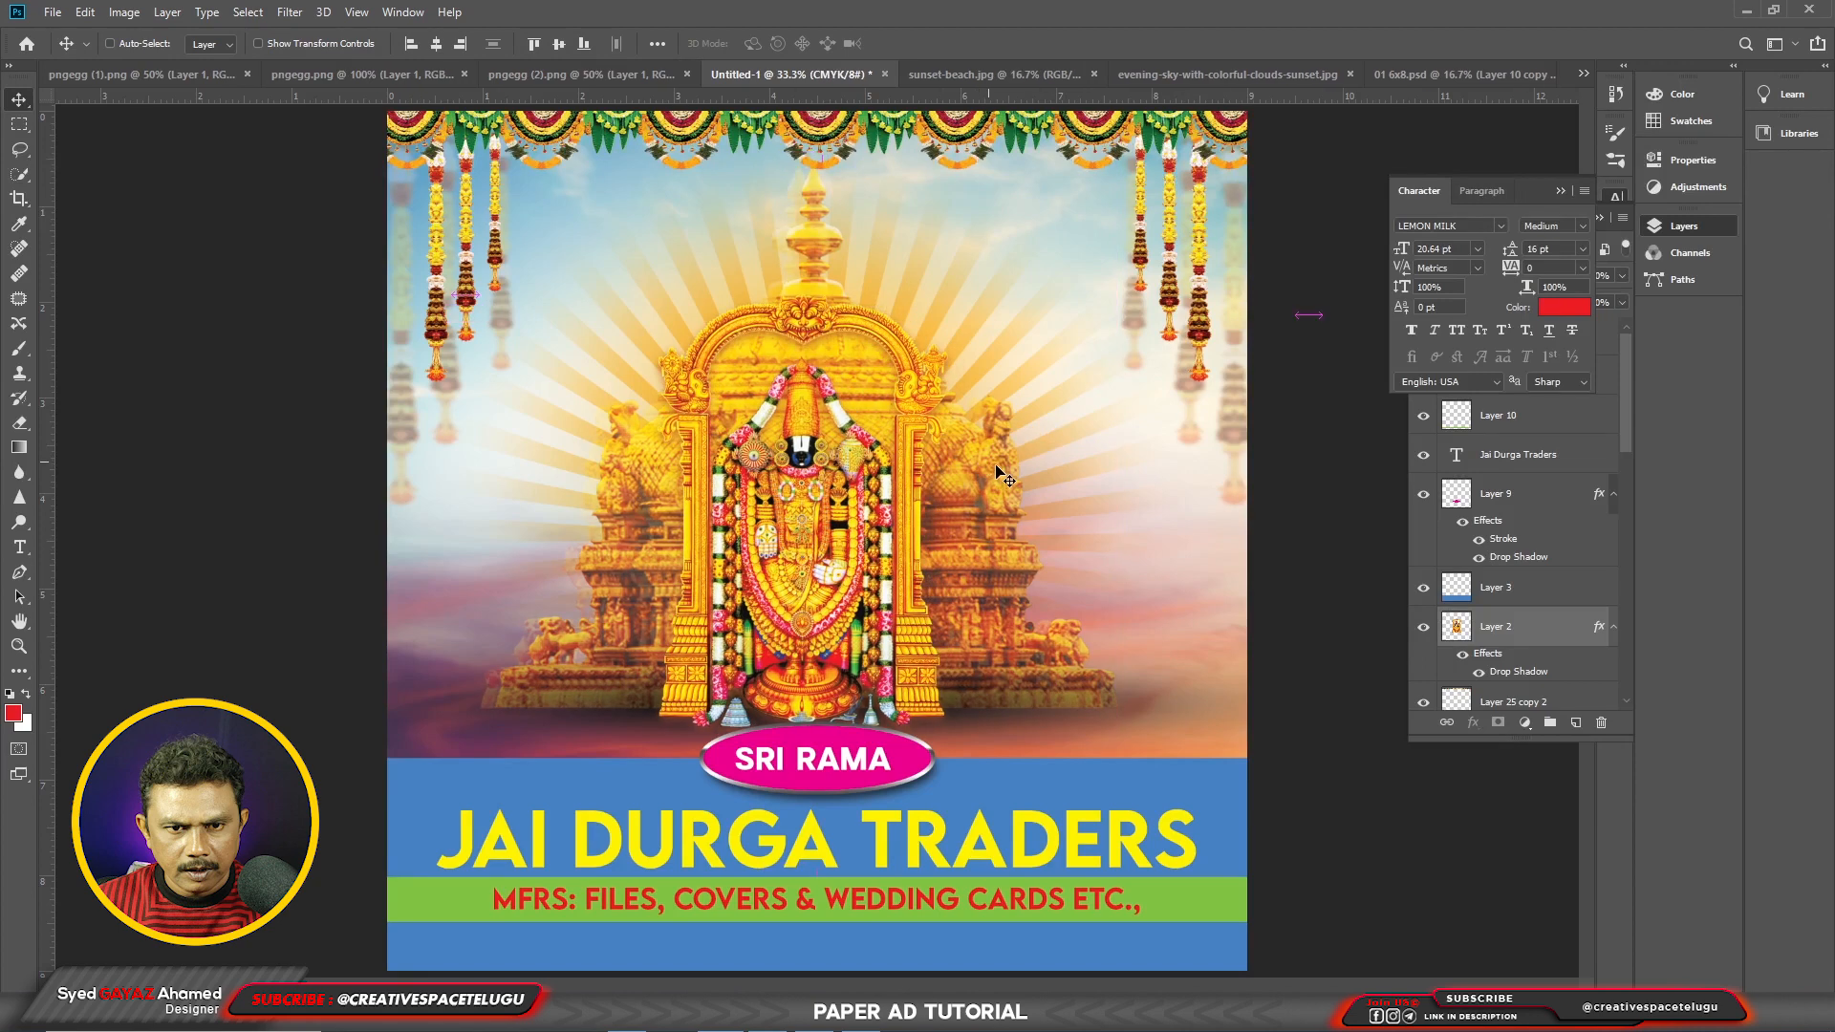
{"action": "key", "text": "ctrl+z"}
Step: Select the temple layers together with the deity layer and shift the whole artwork left
{"action": "right_click", "coordinate": [986, 533]}
{"action": "left_click", "coordinate": [998, 542]}
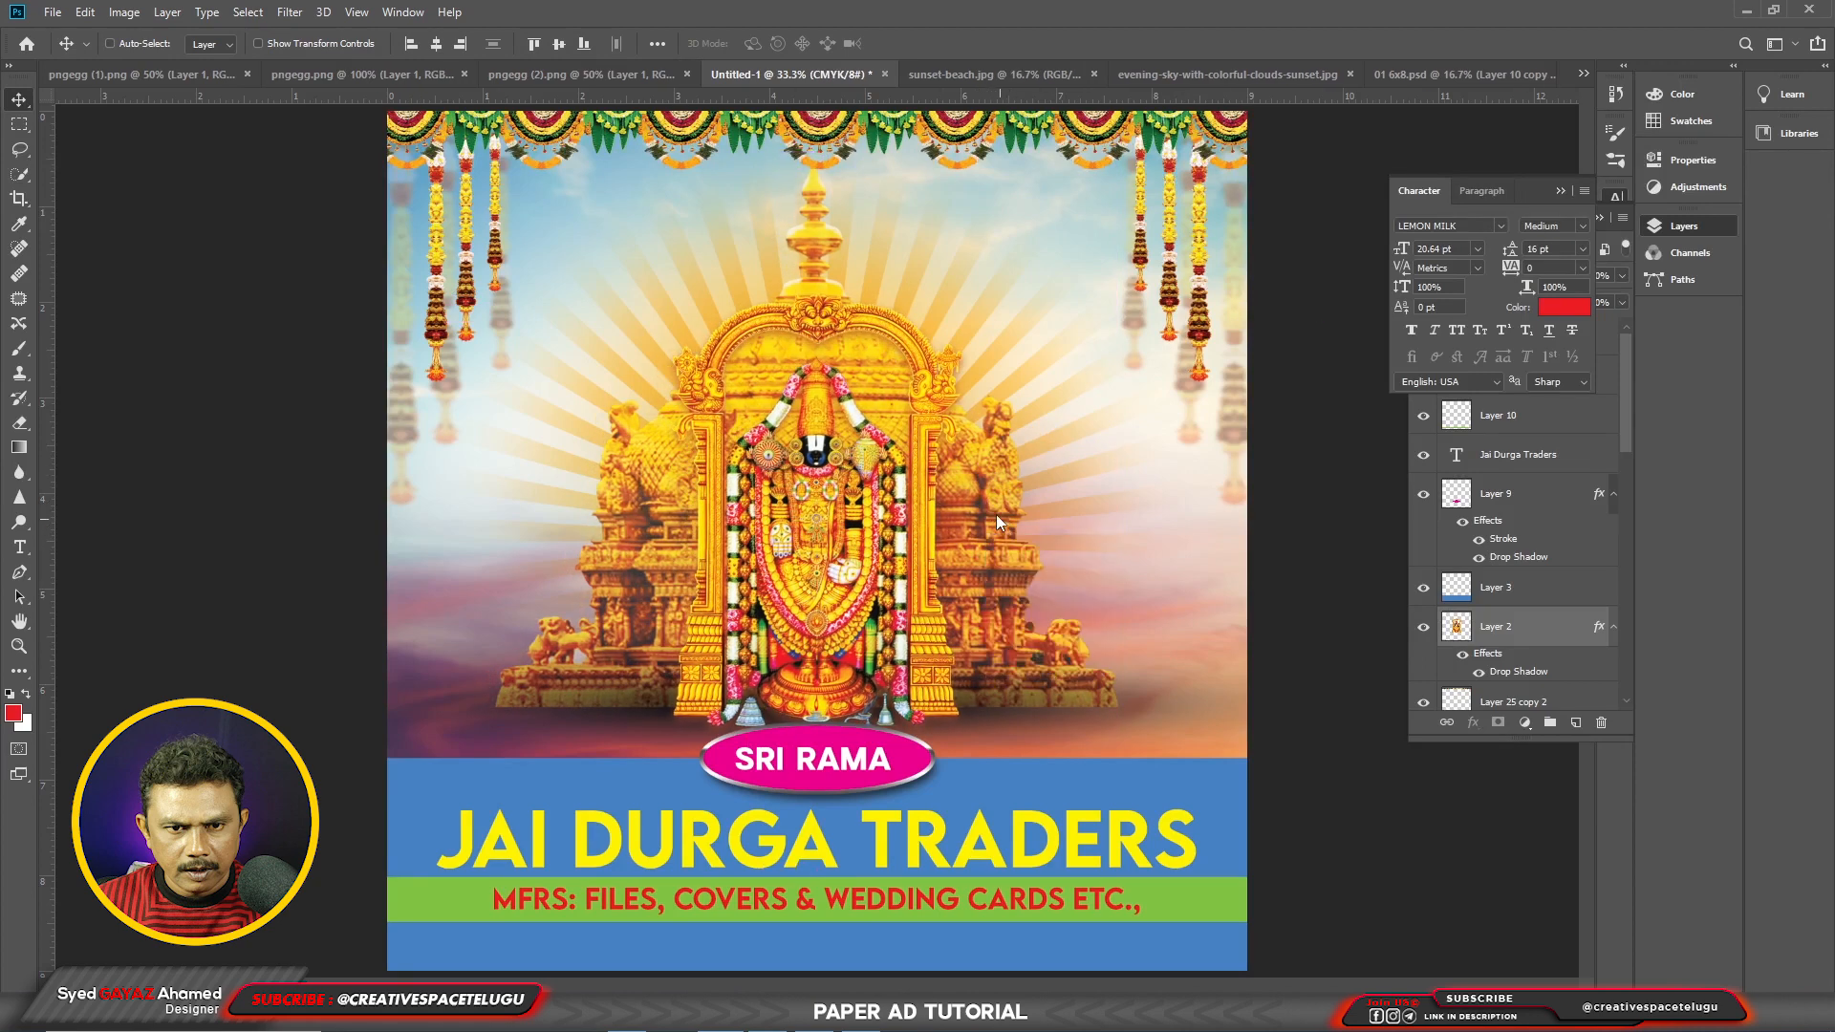
{"action": "right_click", "coordinate": [1000, 517]}
{"action": "left_click", "coordinate": [1010, 526]}
{"action": "left_click_drag", "start_coordinate": [1009, 526], "coordinate": [978, 518]}
Step: Link the deity and temple layers and scale them proportionally about their centre to 94.79%
{"action": "right_click", "coordinate": [1000, 354]}
{"action": "left_click", "coordinate": [1032, 363]}
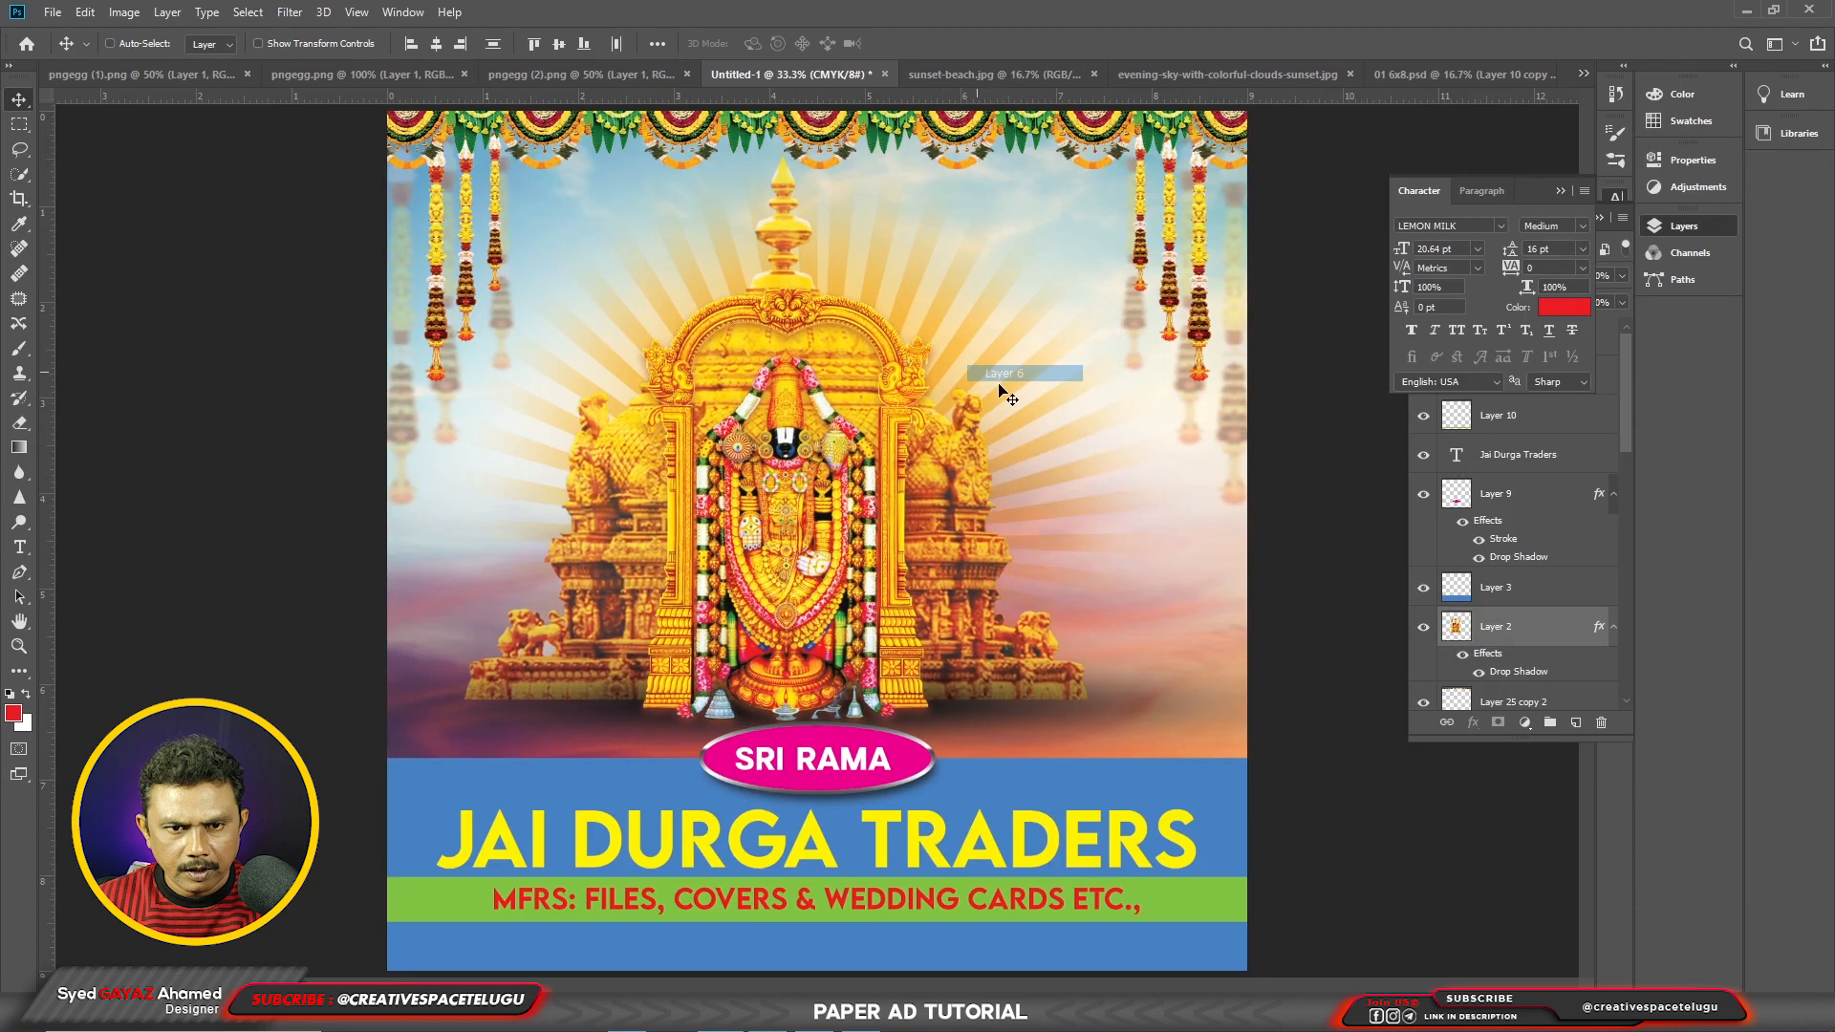
{"action": "key", "text": "ctrl+t"}
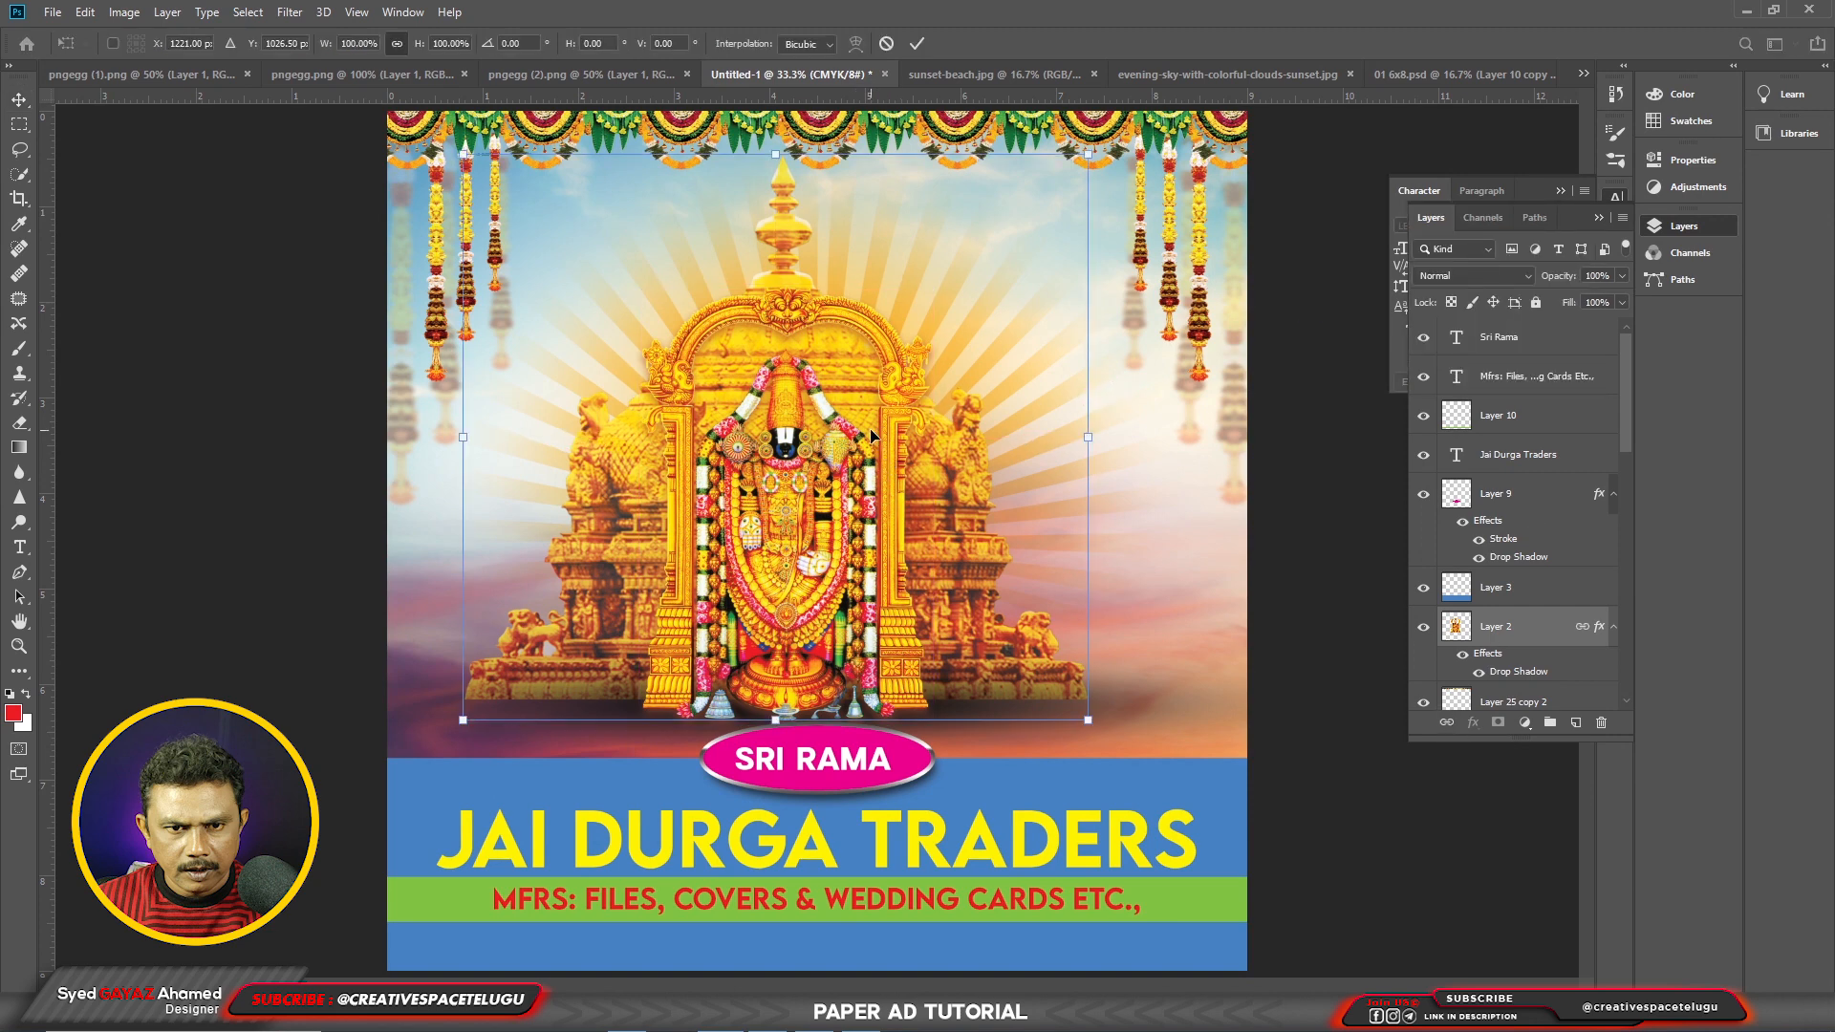
{"action": "left_click_drag", "start_coordinate": [1082, 151], "coordinate": [1063, 161]}
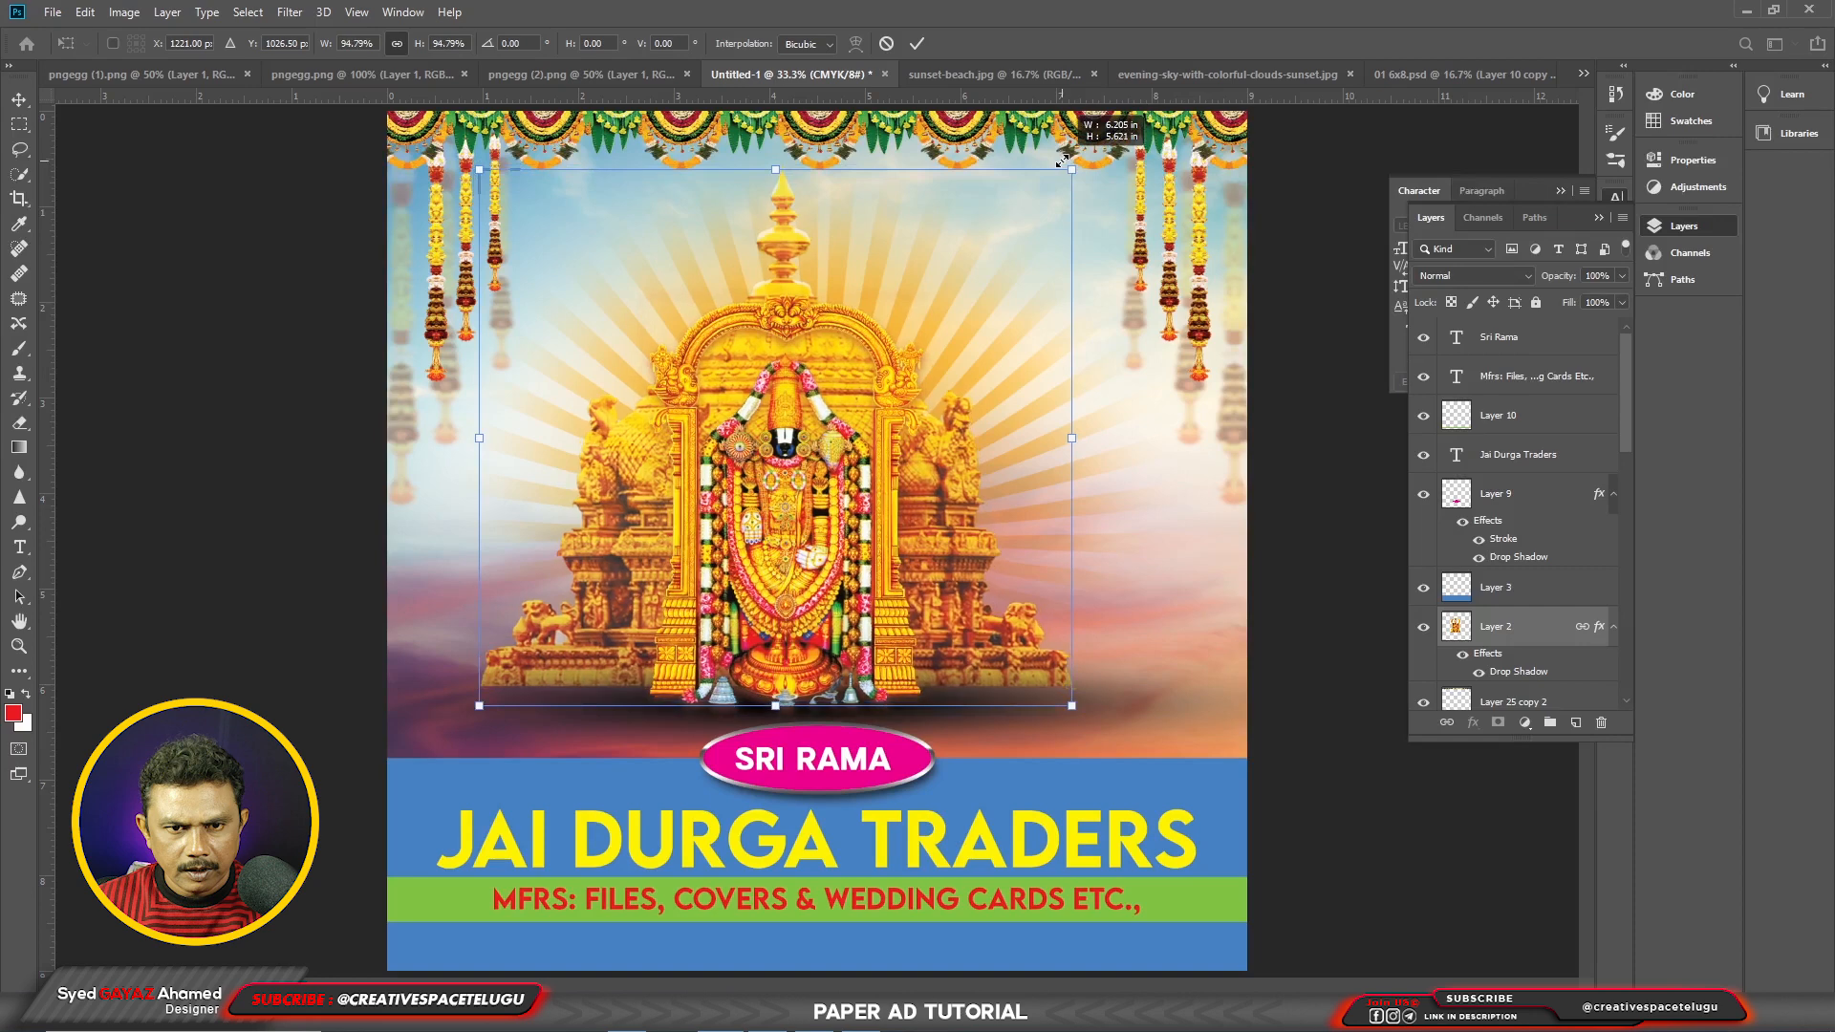
{"action": "key", "text": "Return"}
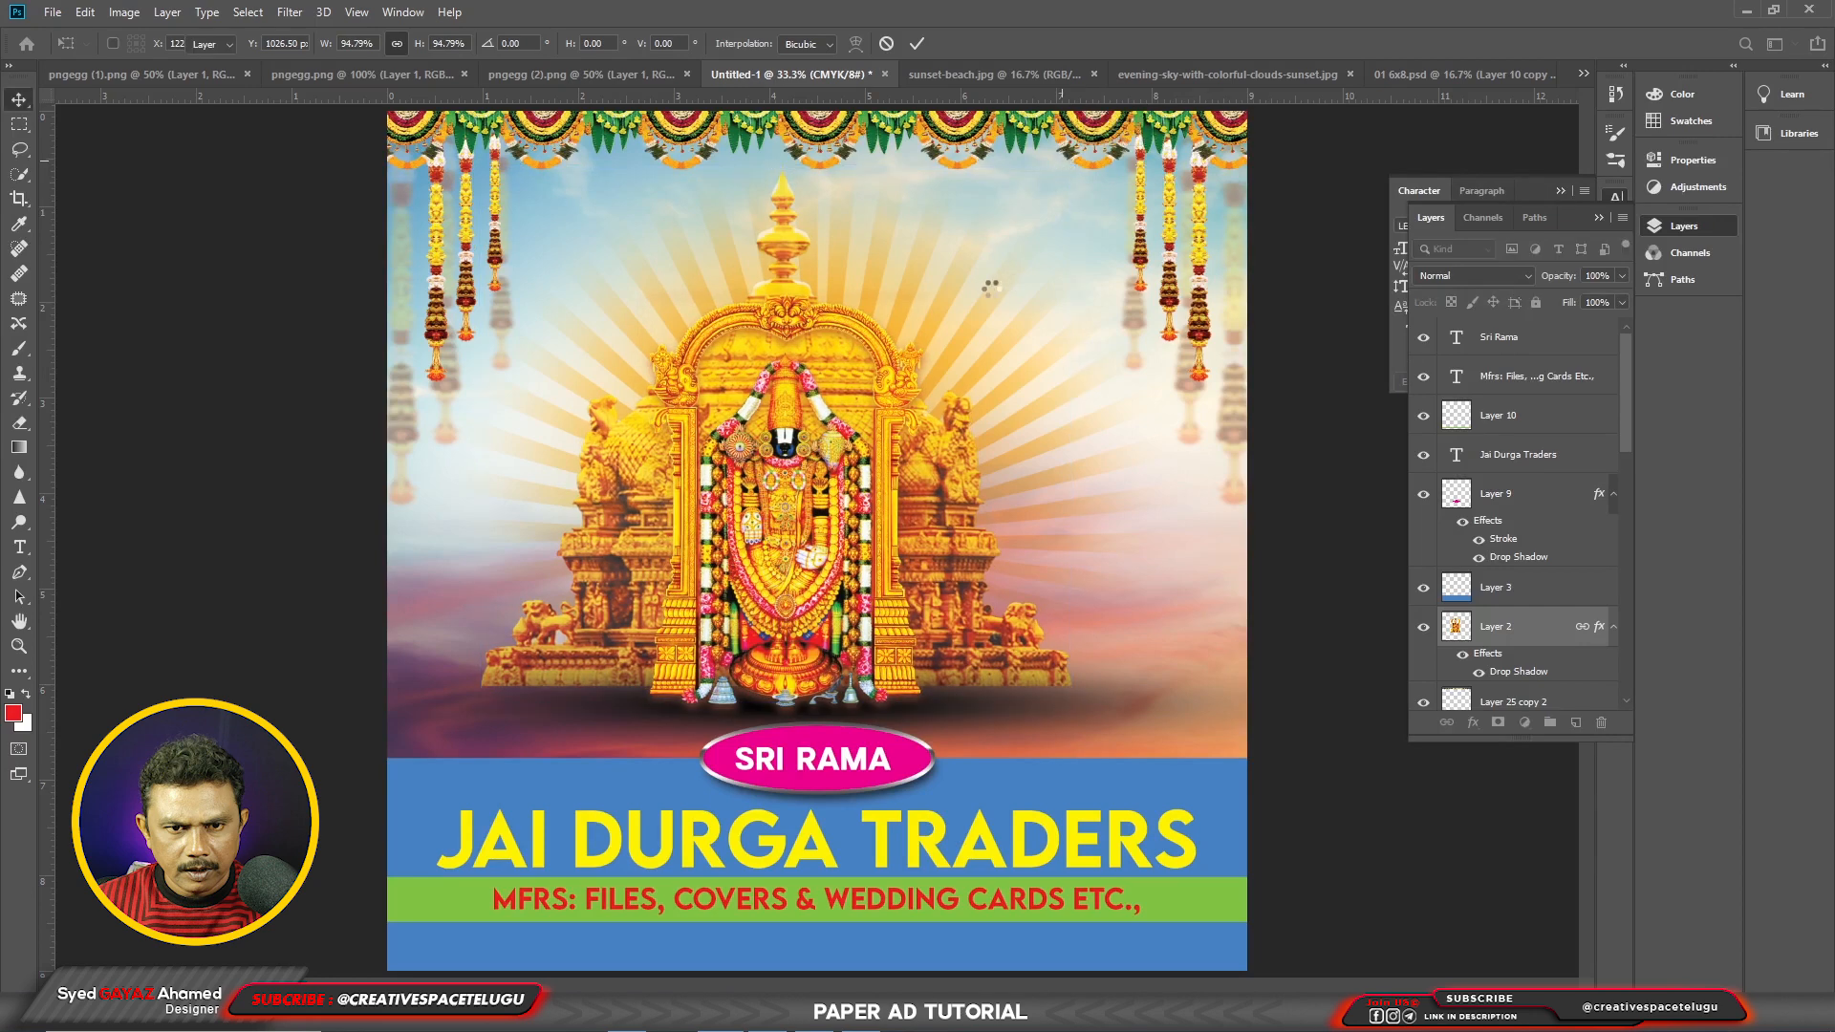
Step: Select both sunburst layers, Layer 6 and Layer 7 copy, and shift the rays left behind the temple
{"action": "left_click", "coordinate": [956, 288], "text": "ctrl"}
{"action": "scroll", "coordinate": [1504, 579], "scroll_direction": "down", "scroll_amount": 2}
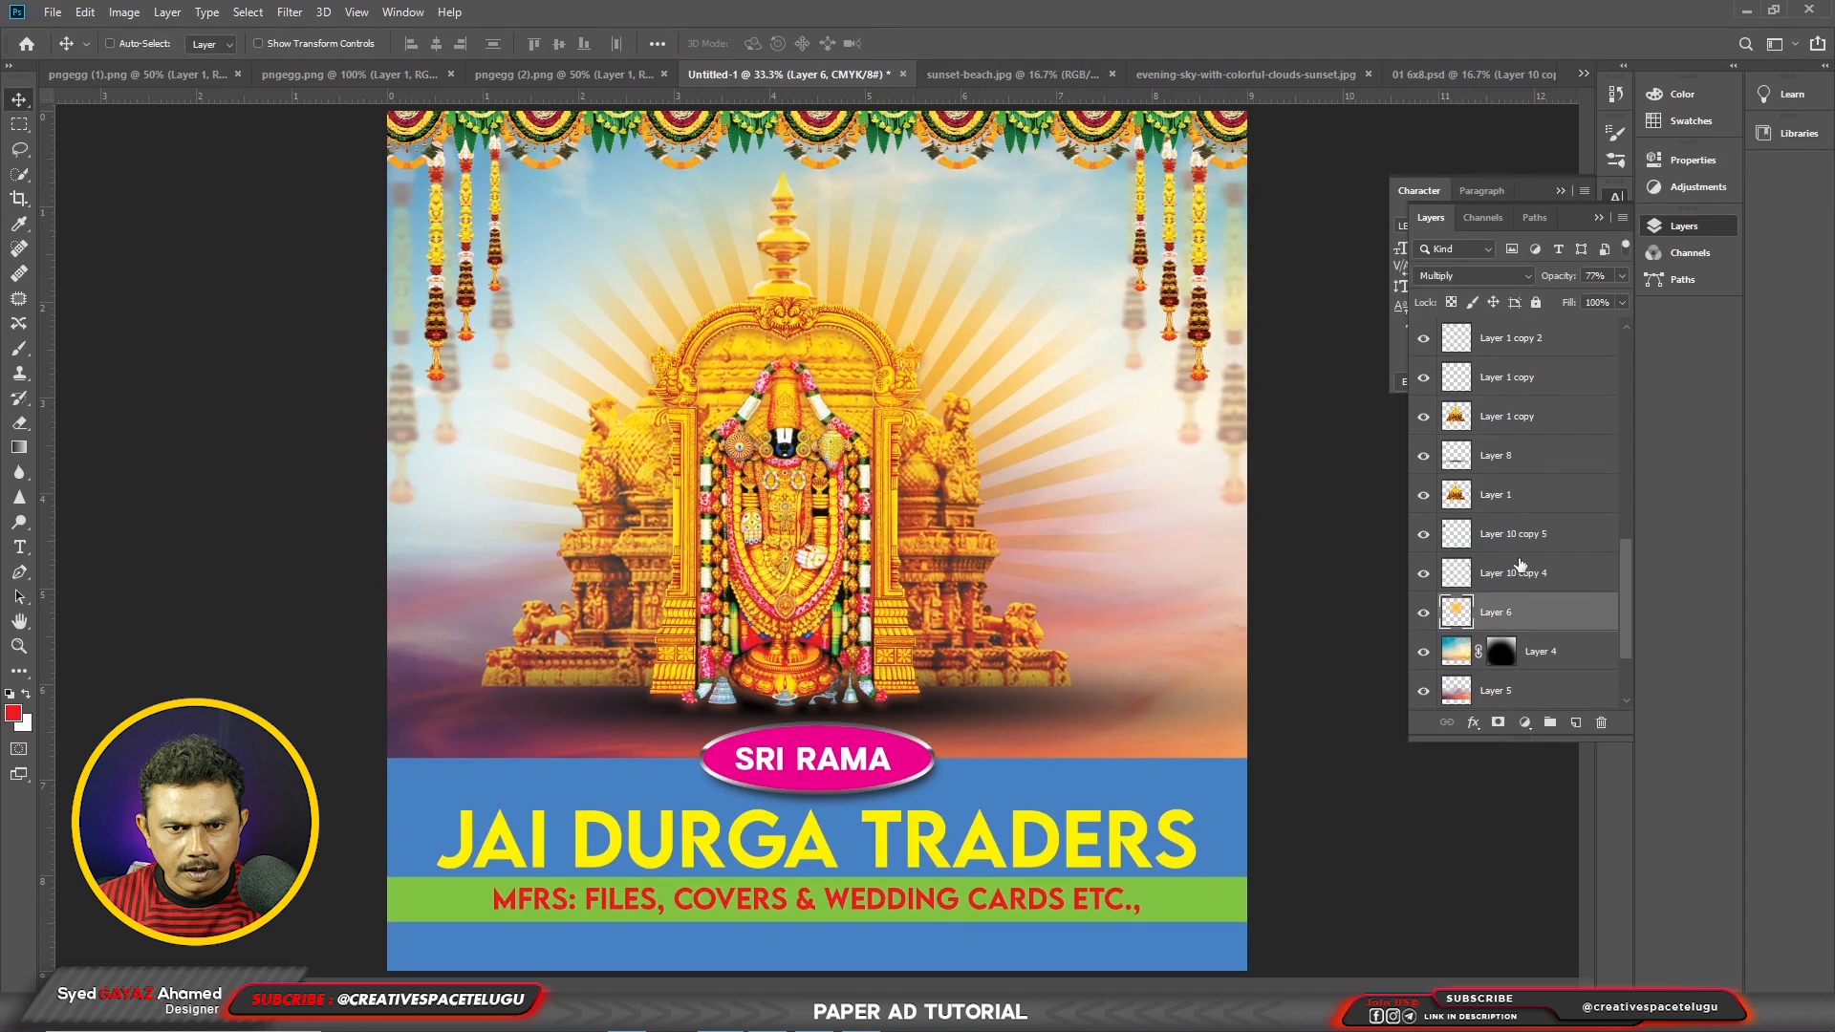
{"action": "scroll", "coordinate": [1524, 606], "scroll_direction": "down", "scroll_amount": 3}
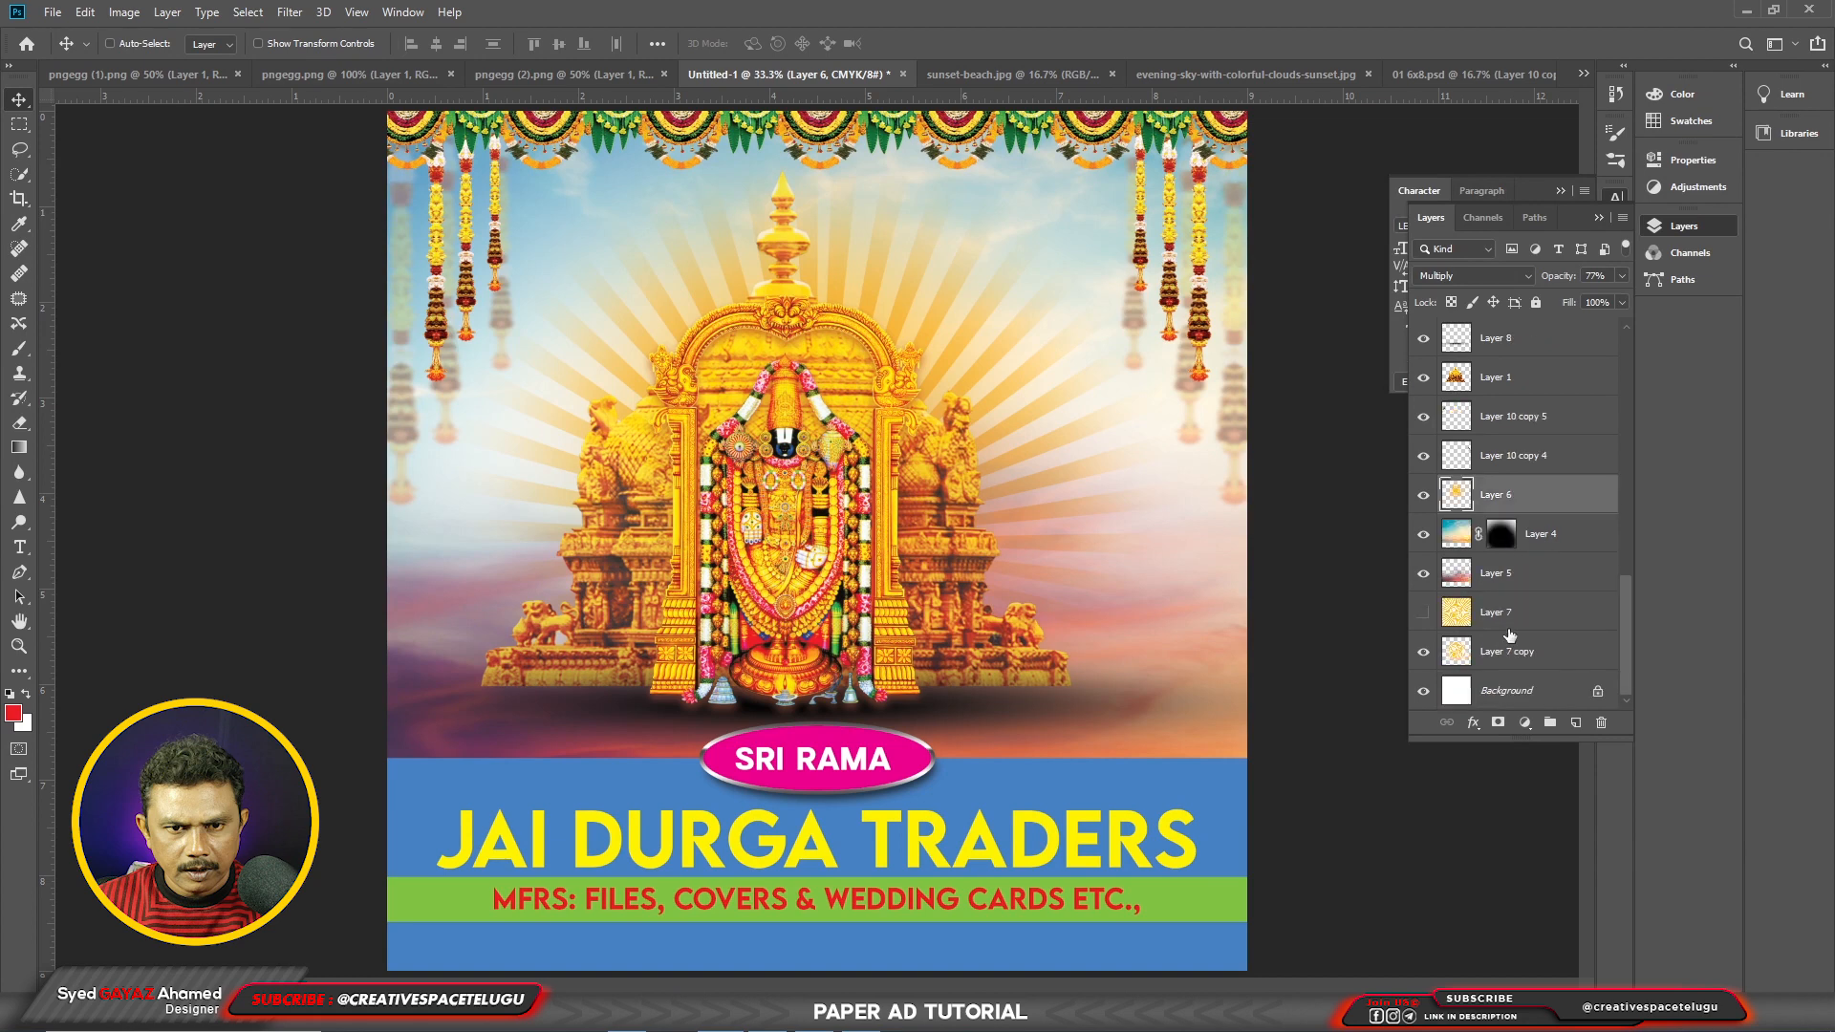
{"action": "left_click", "coordinate": [1497, 661], "text": "ctrl"}
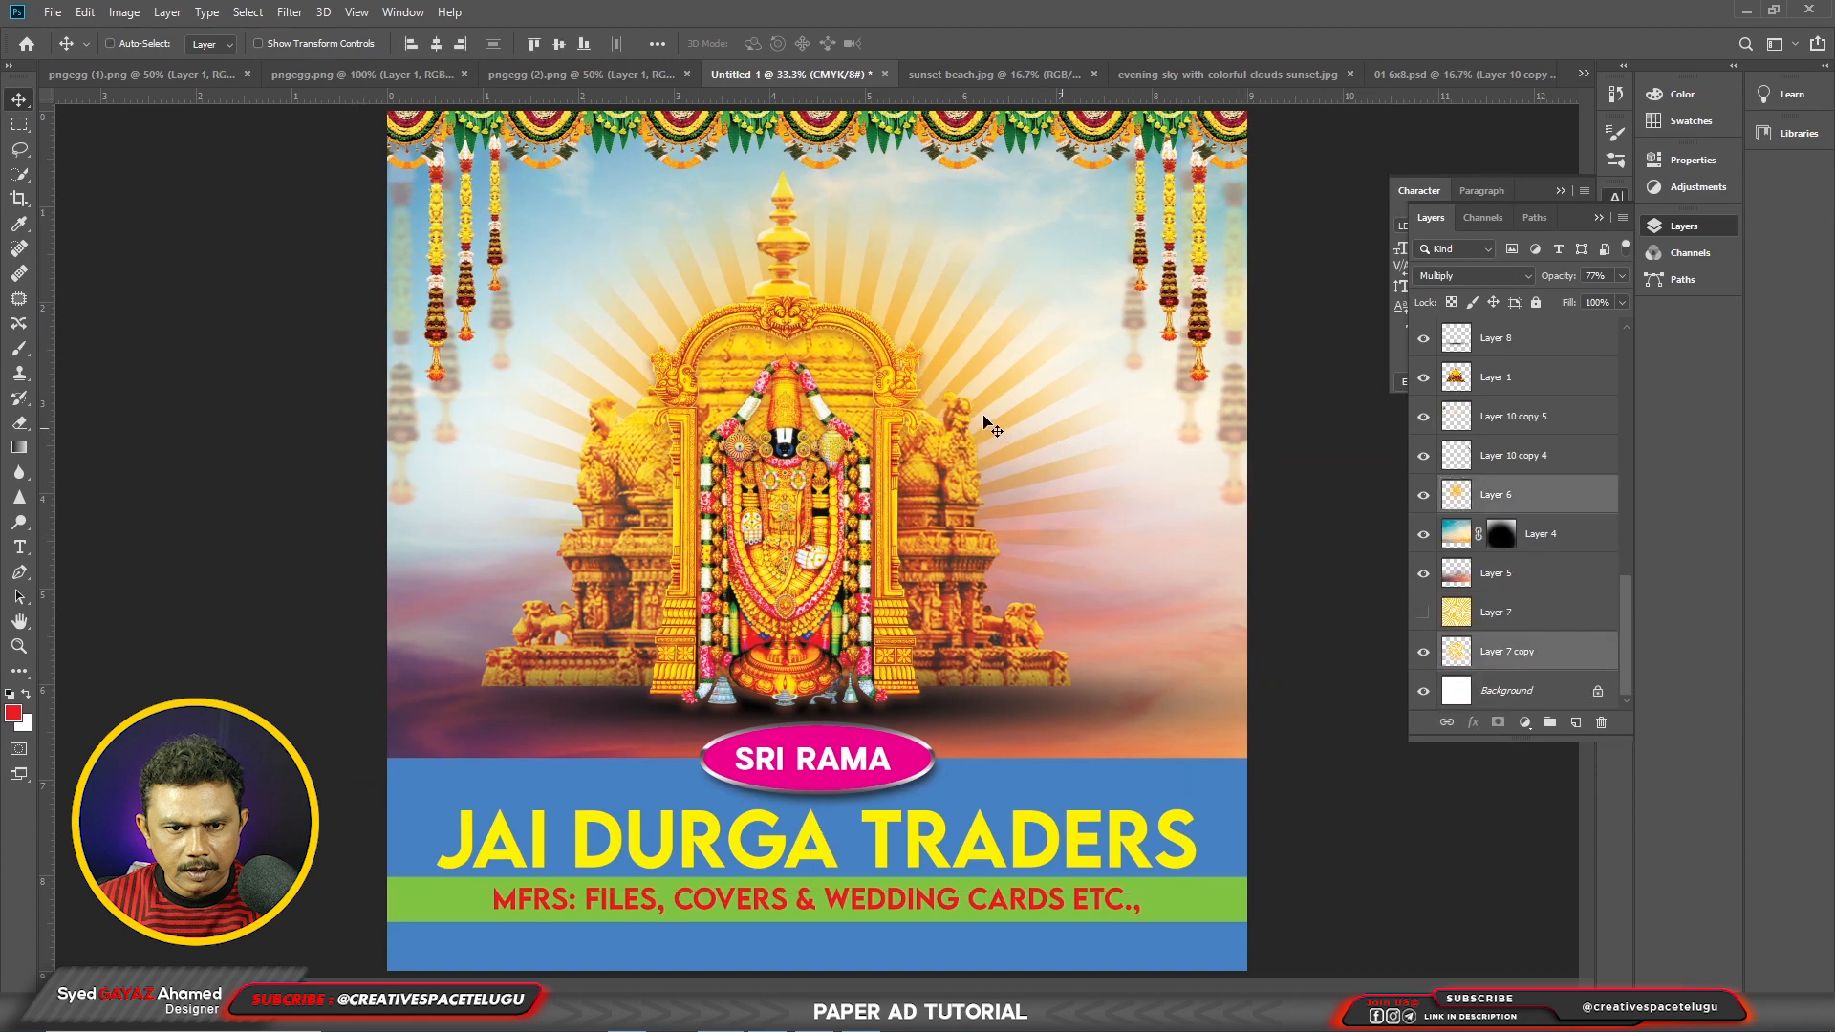
{"action": "left_click_drag", "start_coordinate": [1037, 378], "coordinate": [1011, 381]}
Step: Move the ground shadow and the temple artwork back right and slightly down, above the SRI RAMA ellipse
{"action": "right_click", "coordinate": [1012, 711]}
{"action": "left_click", "coordinate": [1042, 719]}
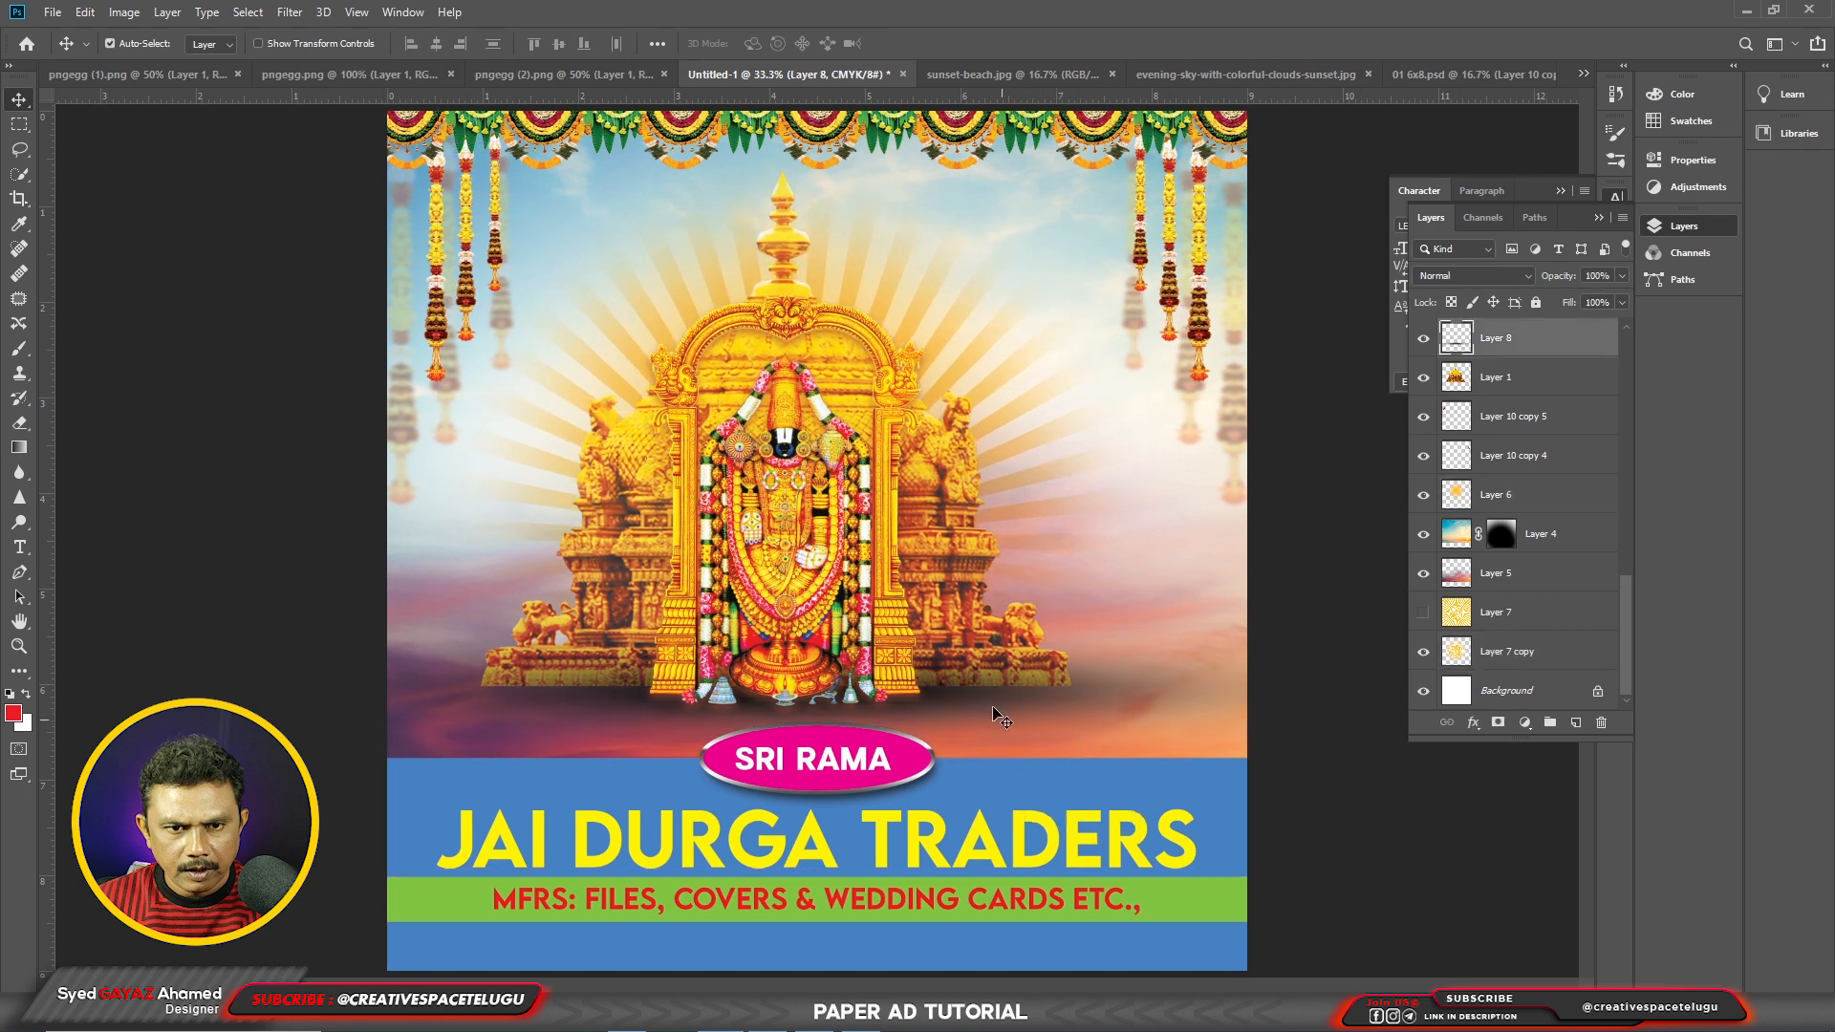
{"action": "left_click_drag", "start_coordinate": [812, 560], "coordinate": [845, 574]}
Step: Select the sunburst layers, Layer 6 and Layer 7 copy, and nudge the rays down behind the temple
{"action": "right_click", "coordinate": [698, 322]}
{"action": "left_click", "coordinate": [724, 334]}
{"action": "left_click_drag", "start_coordinate": [725, 337], "coordinate": [728, 356]}
{"action": "key", "text": "ctrl+z"}
{"action": "scroll", "coordinate": [1520, 535], "scroll_direction": "down", "scroll_amount": 3}
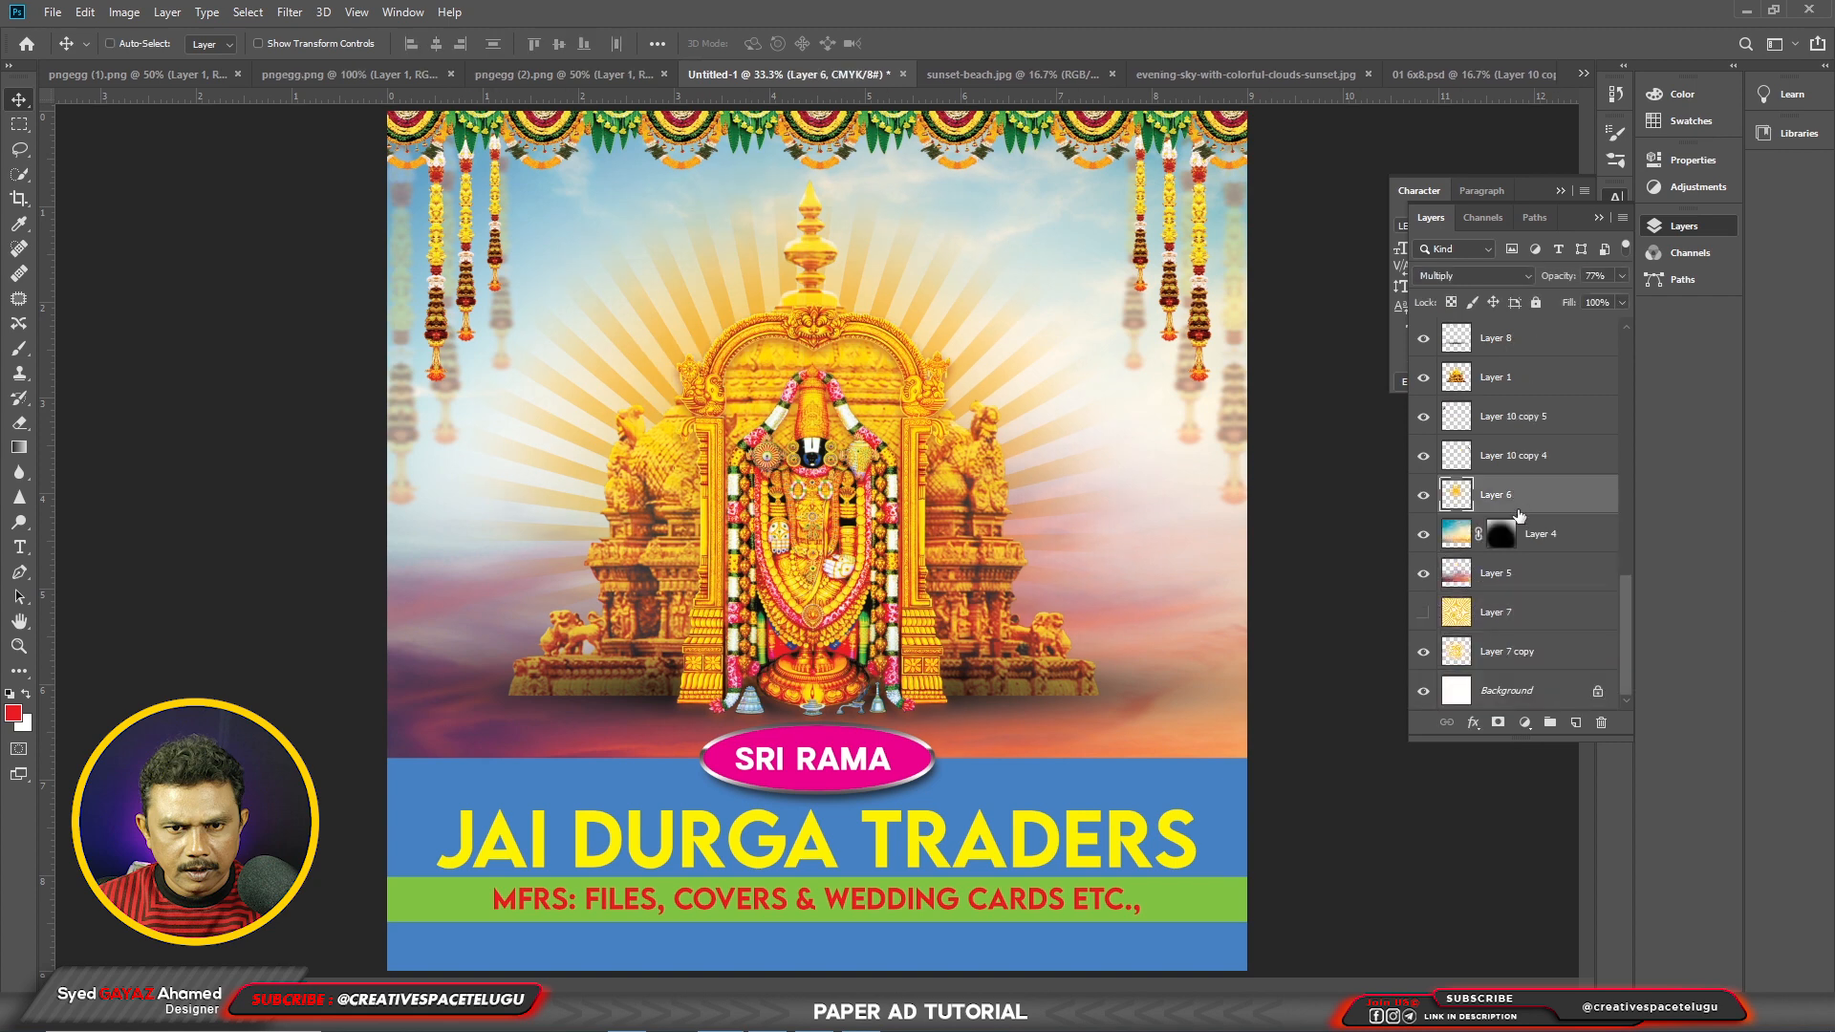
{"action": "left_click", "coordinate": [1508, 651], "text": "ctrl"}
{"action": "key", "text": "shift+Down"}
{"action": "key", "text": "shift+Down"}
{"action": "key", "text": "shift+Down"}
{"action": "key", "text": "shift+Down"}
{"action": "key", "text": "shift+Down"}
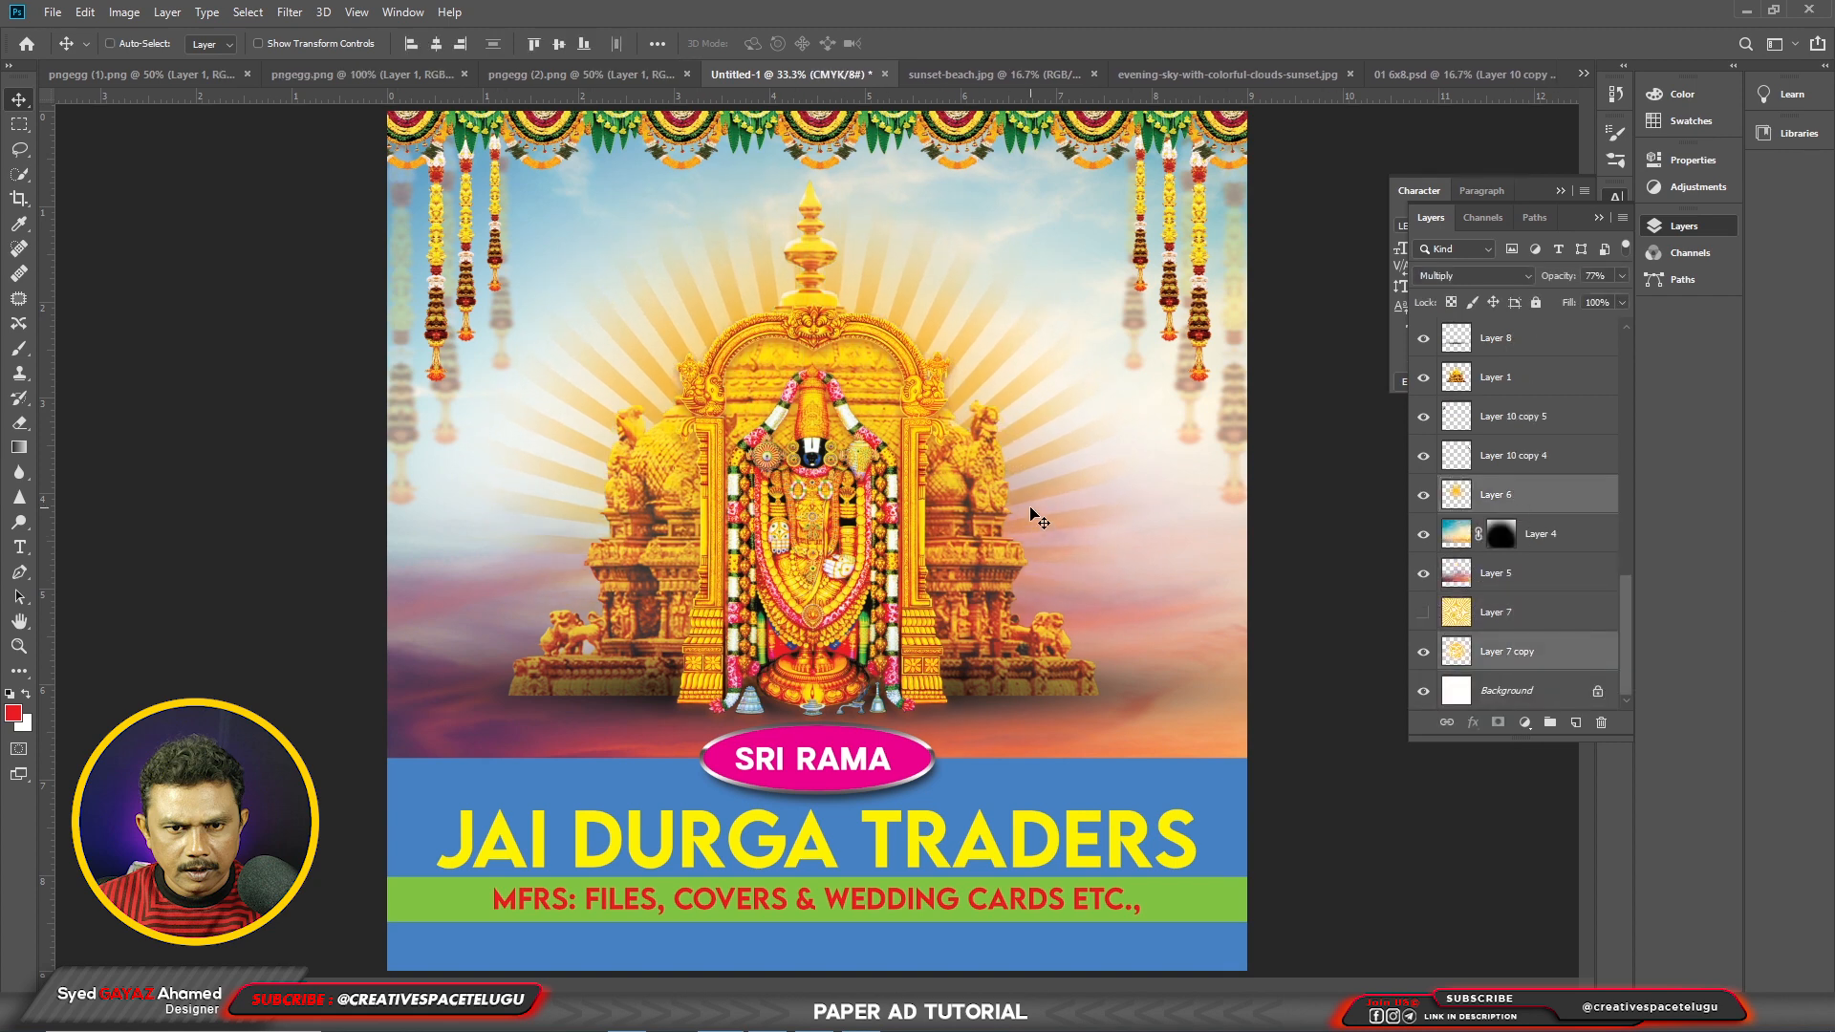
{"action": "key", "text": "shift+Down"}
{"action": "key", "text": "shift+Down"}
Step: Nudge the linked deity and temple artwork slightly up and select its ground shadow on Layer 8
{"action": "left_click", "coordinate": [933, 635], "text": "ctrl"}
{"action": "key", "text": "shift+Up"}
{"action": "key", "text": "shift+Up"}
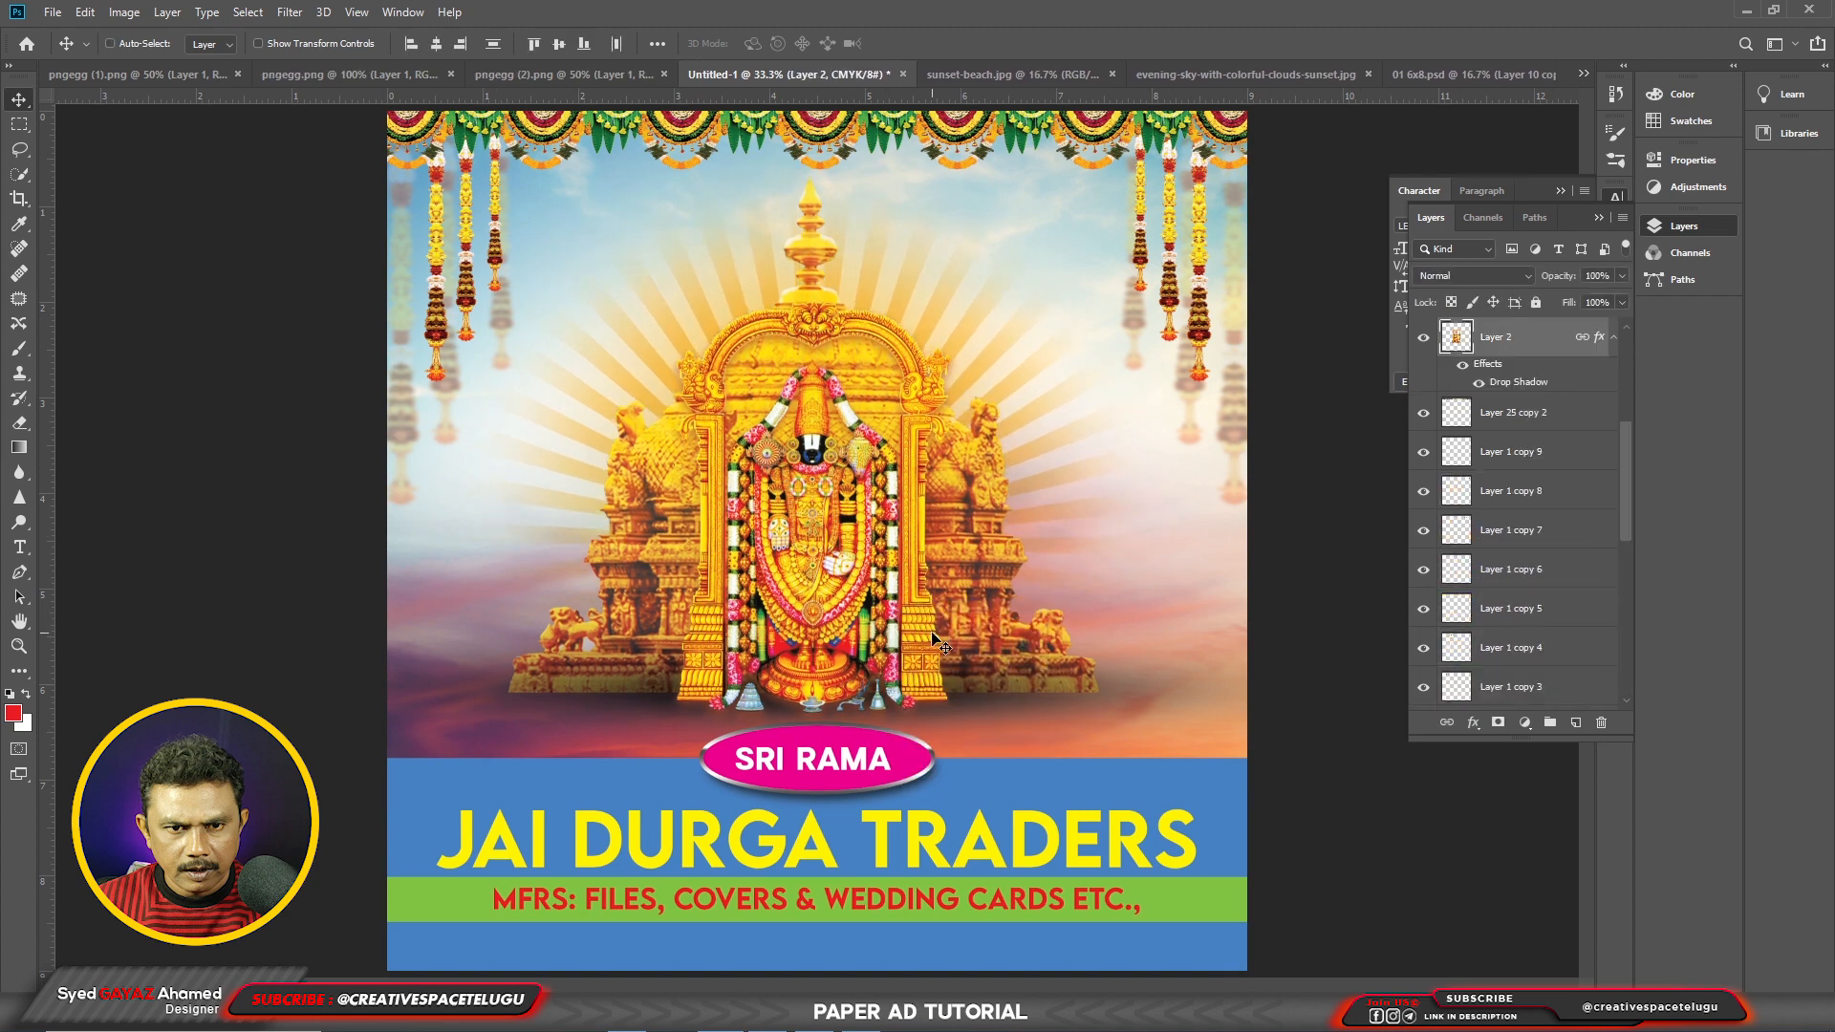
{"action": "key", "text": "shift+Up"}
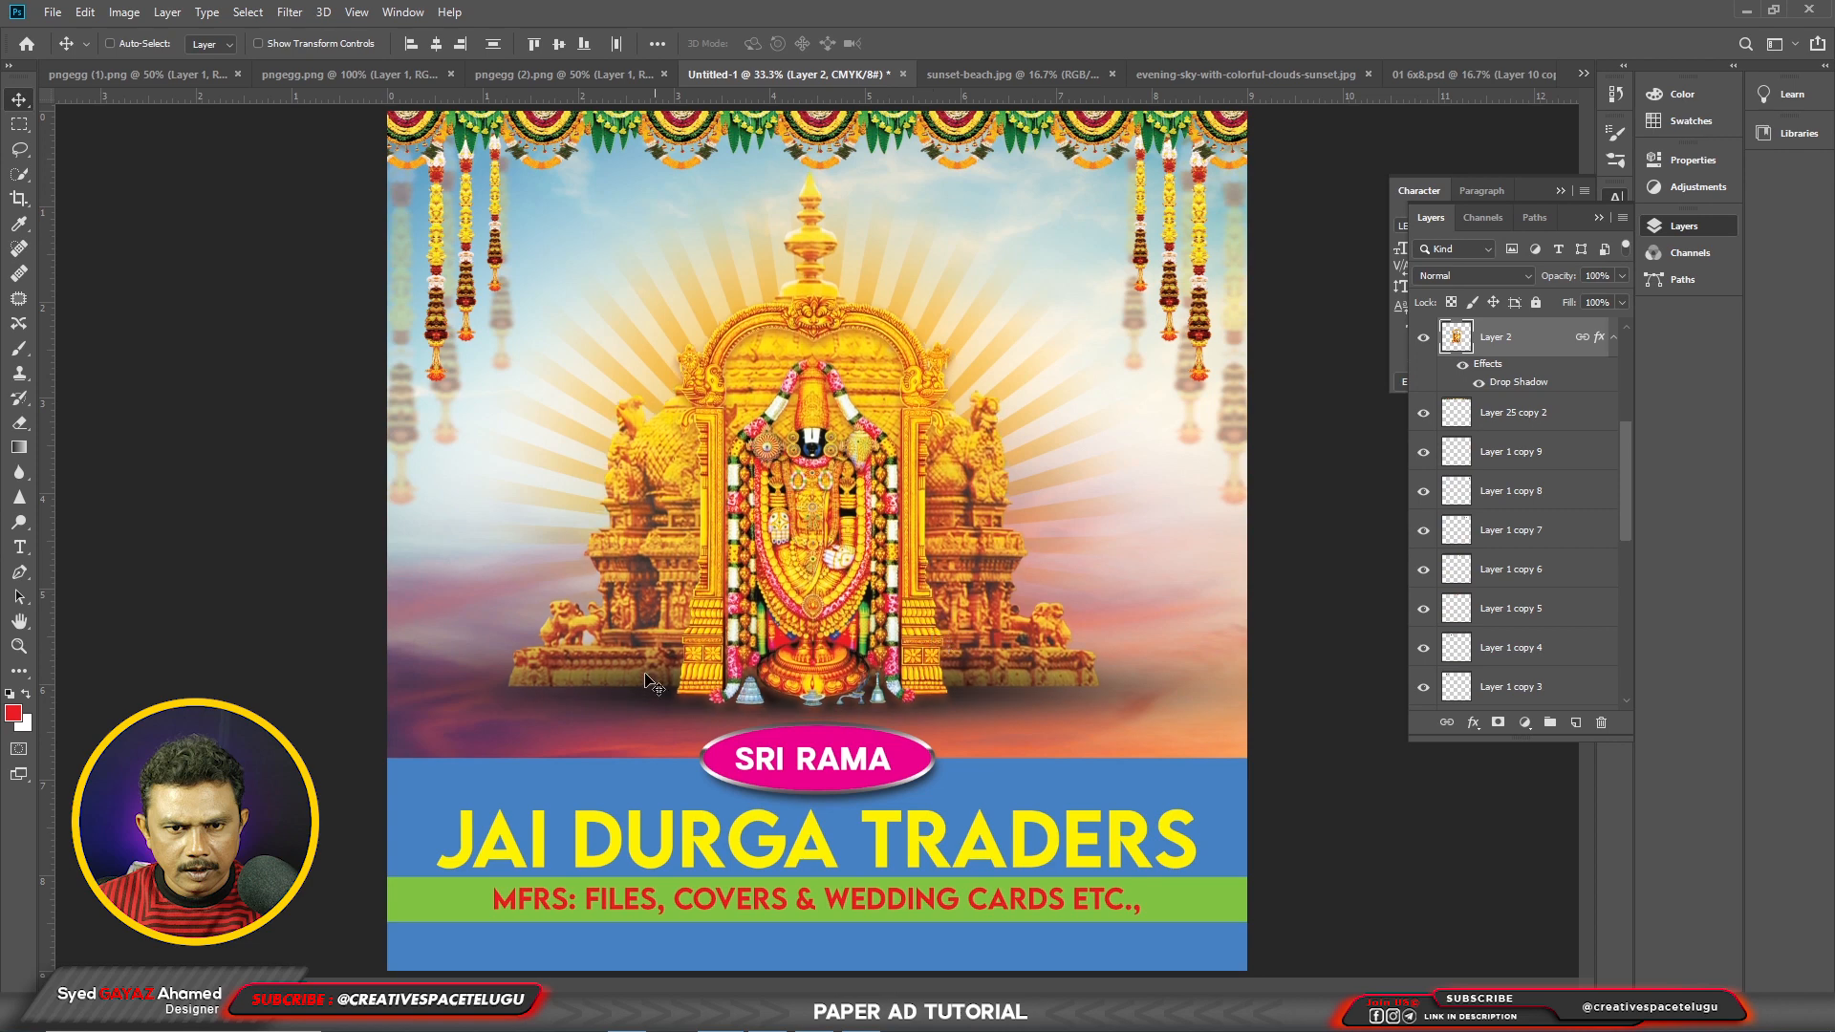
{"action": "right_click", "coordinate": [971, 701]}
{"action": "left_click", "coordinate": [985, 719]}
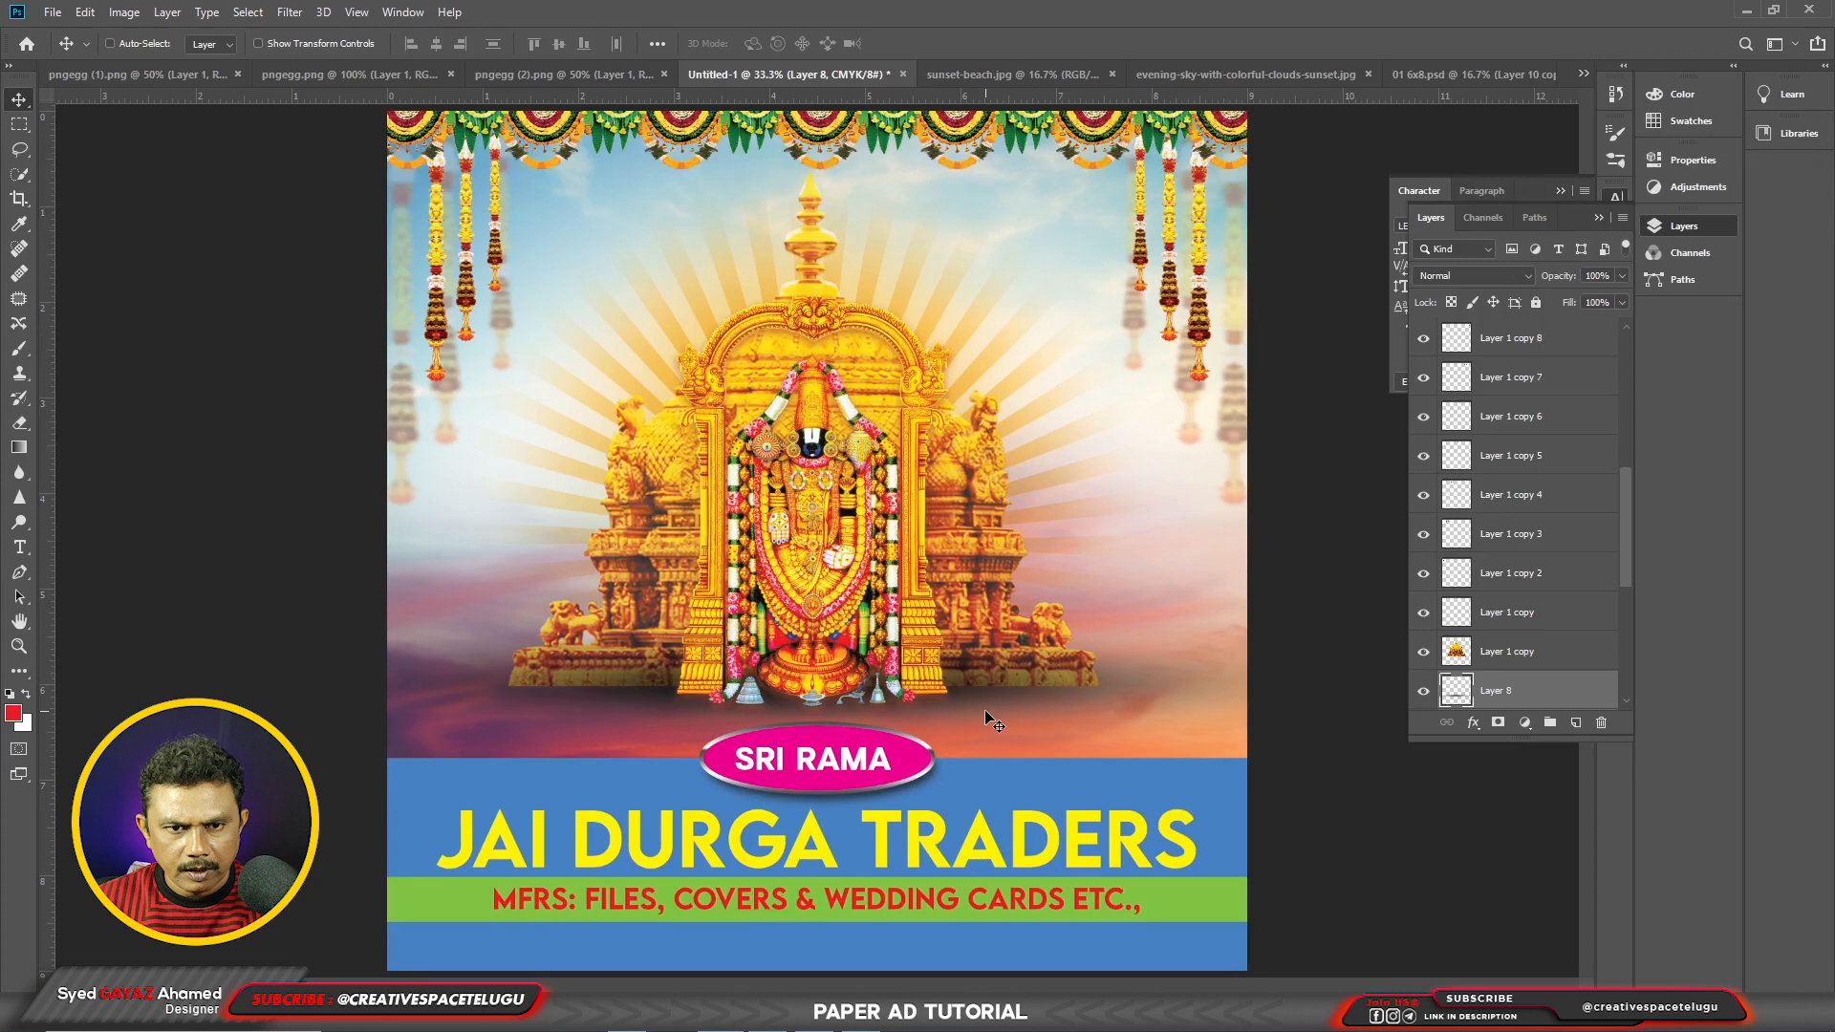
Step: Select the SRI RAMA text, its magenta ellipse and the blue panel, and move them up together toward the temple base
{"action": "right_click", "coordinate": [824, 760]}
{"action": "left_click", "coordinate": [865, 765]}
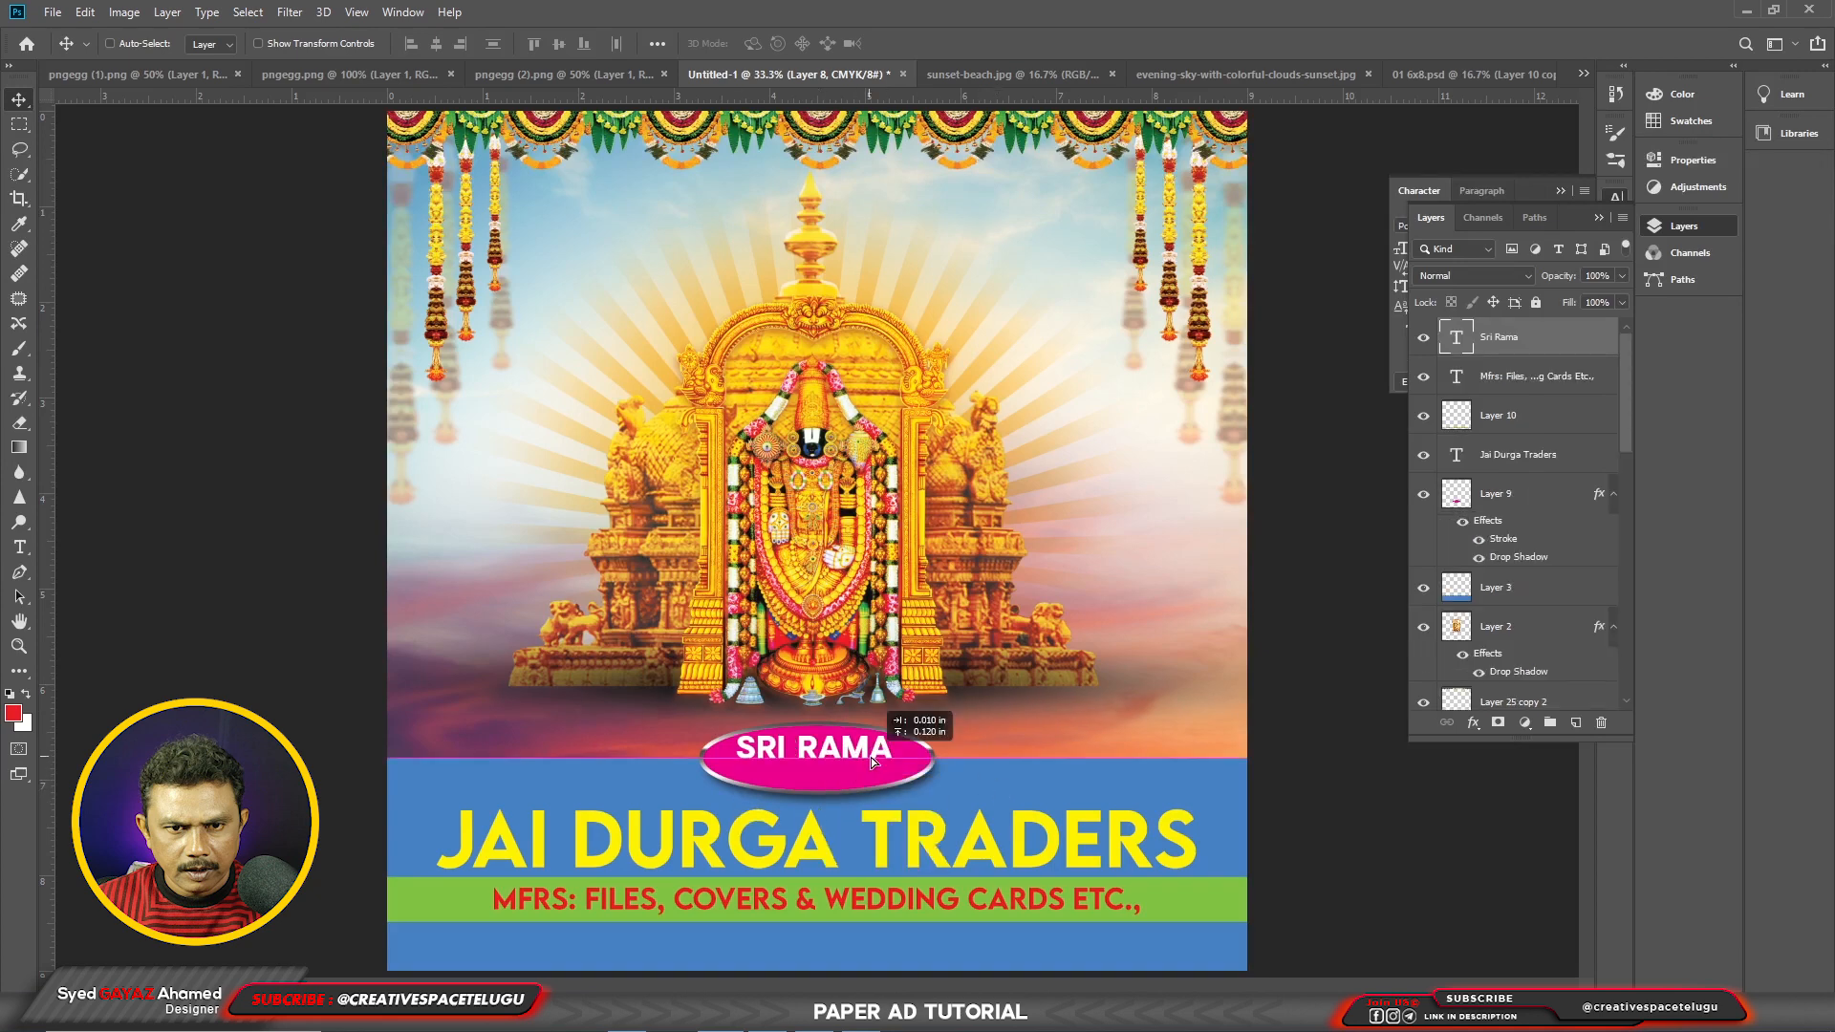
{"action": "right_click", "coordinate": [913, 764], "text": "ctrl"}
{"action": "left_click", "coordinate": [942, 773], "text": "ctrl"}
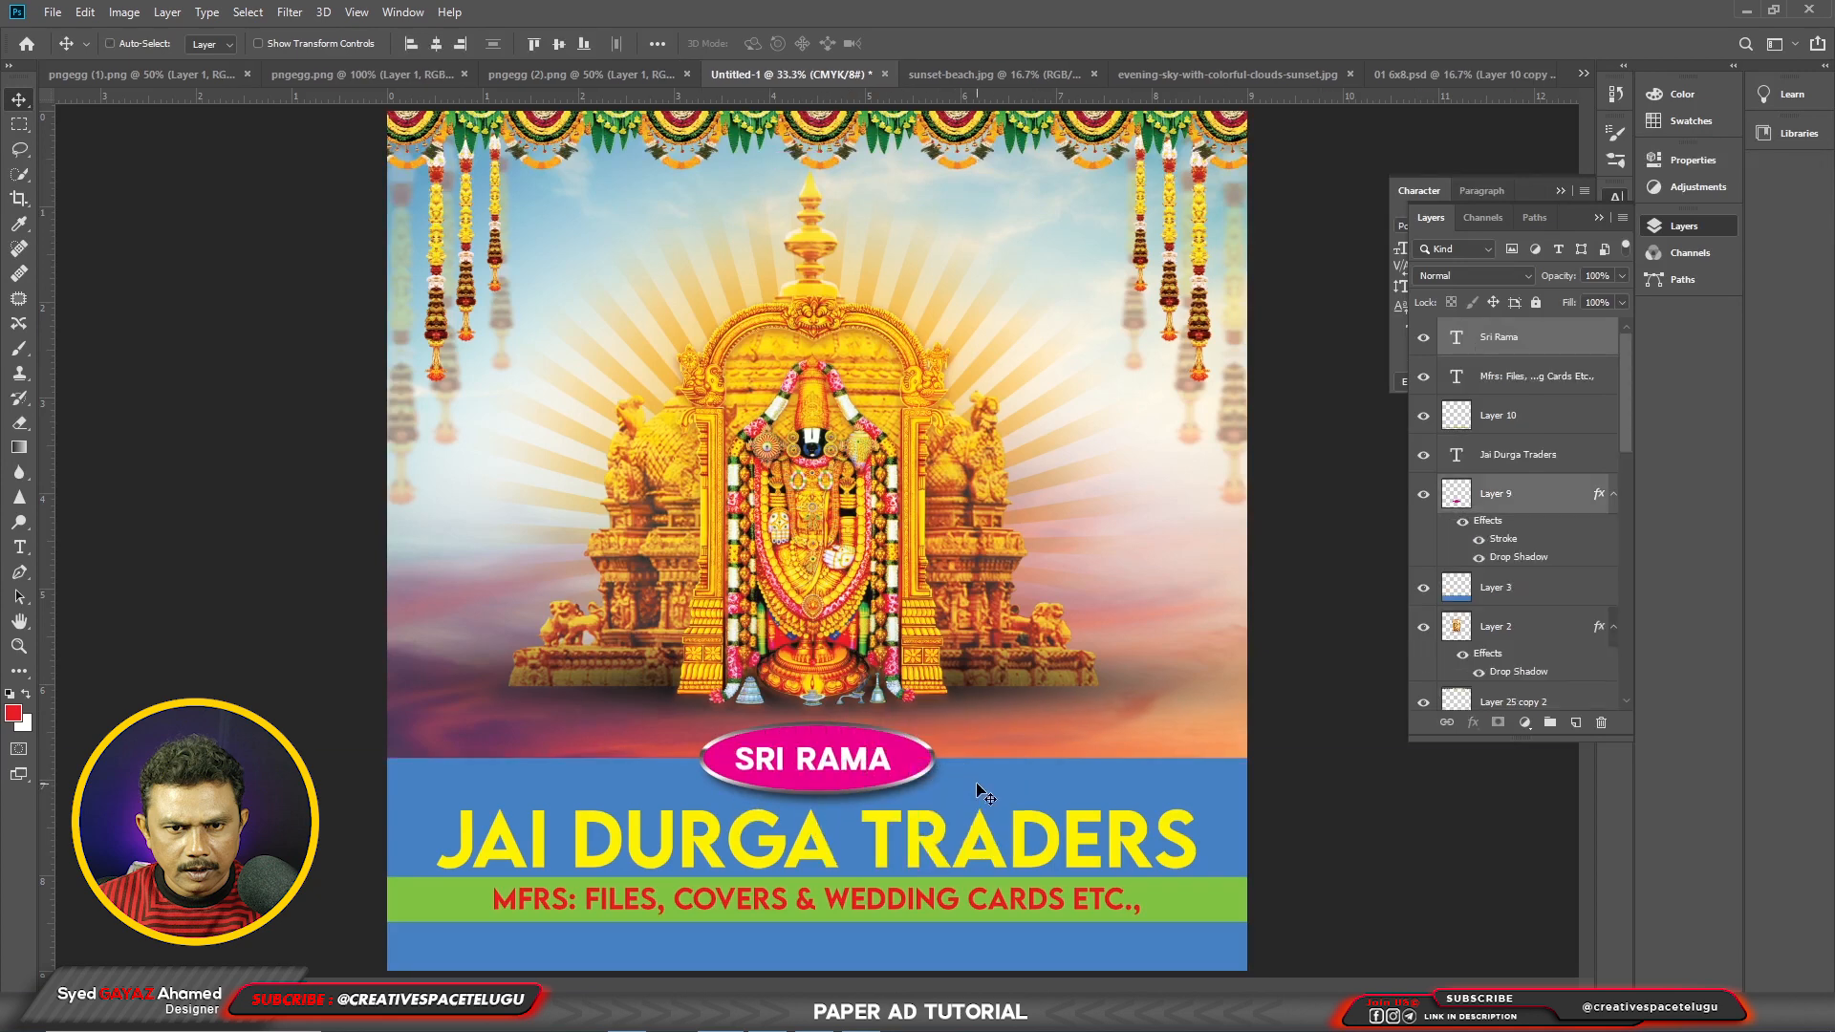
{"action": "right_click", "coordinate": [977, 784], "text": "ctrl"}
{"action": "left_click", "coordinate": [999, 793], "text": "ctrl"}
{"action": "left_click_drag", "start_coordinate": [992, 779], "coordinate": [990, 766]}
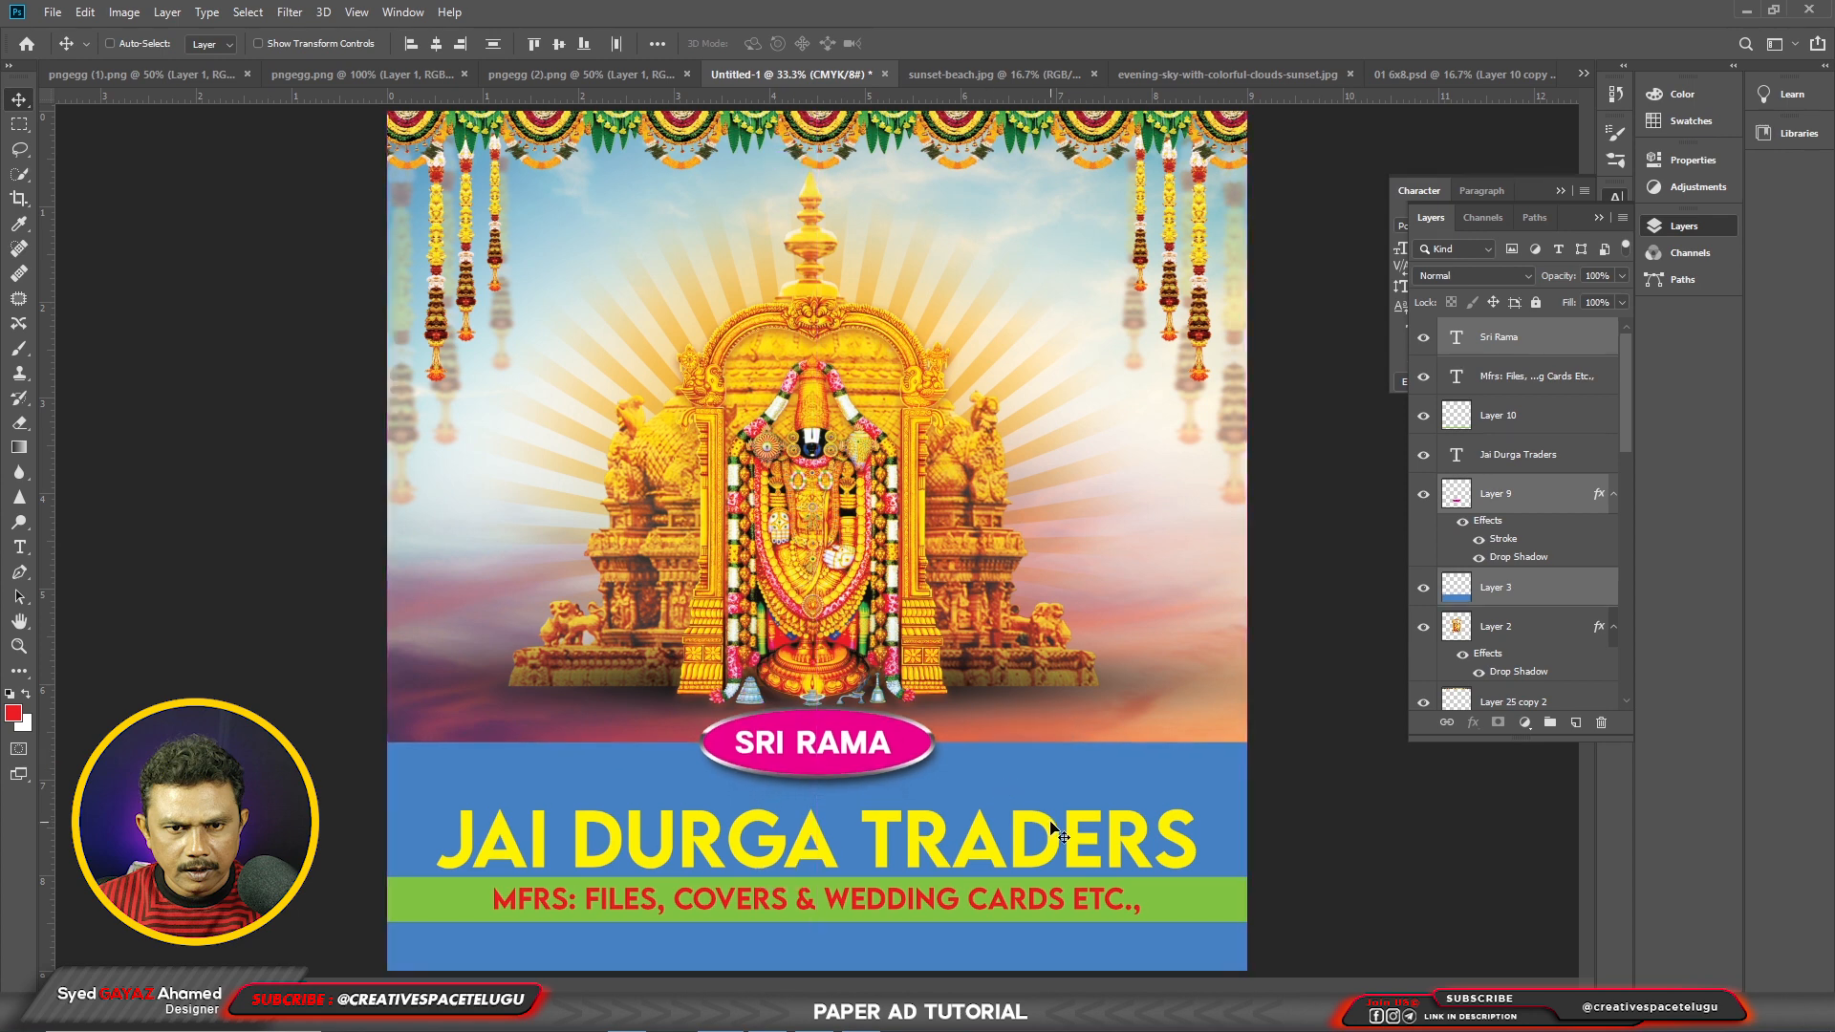
{"action": "key", "text": "shift+Up"}
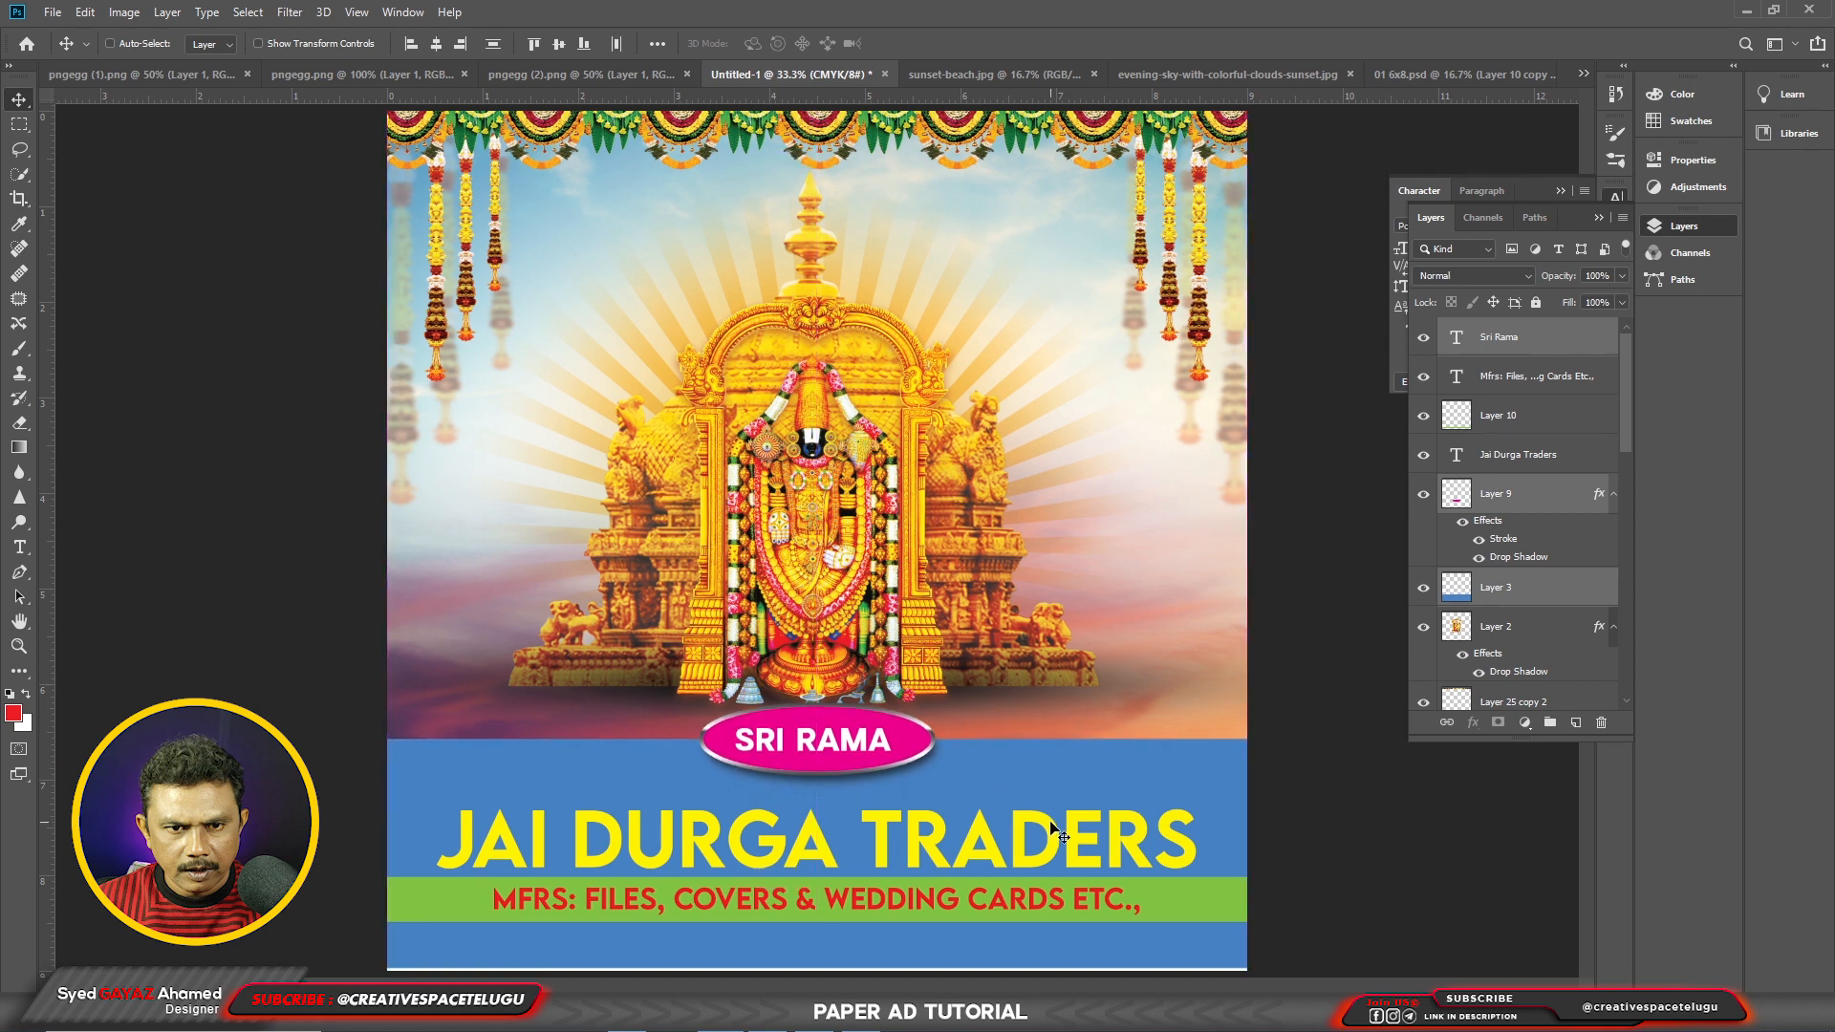
Step: Nudge the JAI DURGA TRADERS heading up within the blue panel, closer to the SRI RAMA ellipse
{"action": "left_click", "coordinate": [857, 853], "text": "ctrl"}
{"action": "key", "text": "shift+Up"}
{"action": "key", "text": "shift+Up"}
{"action": "key", "text": "shift+Up"}
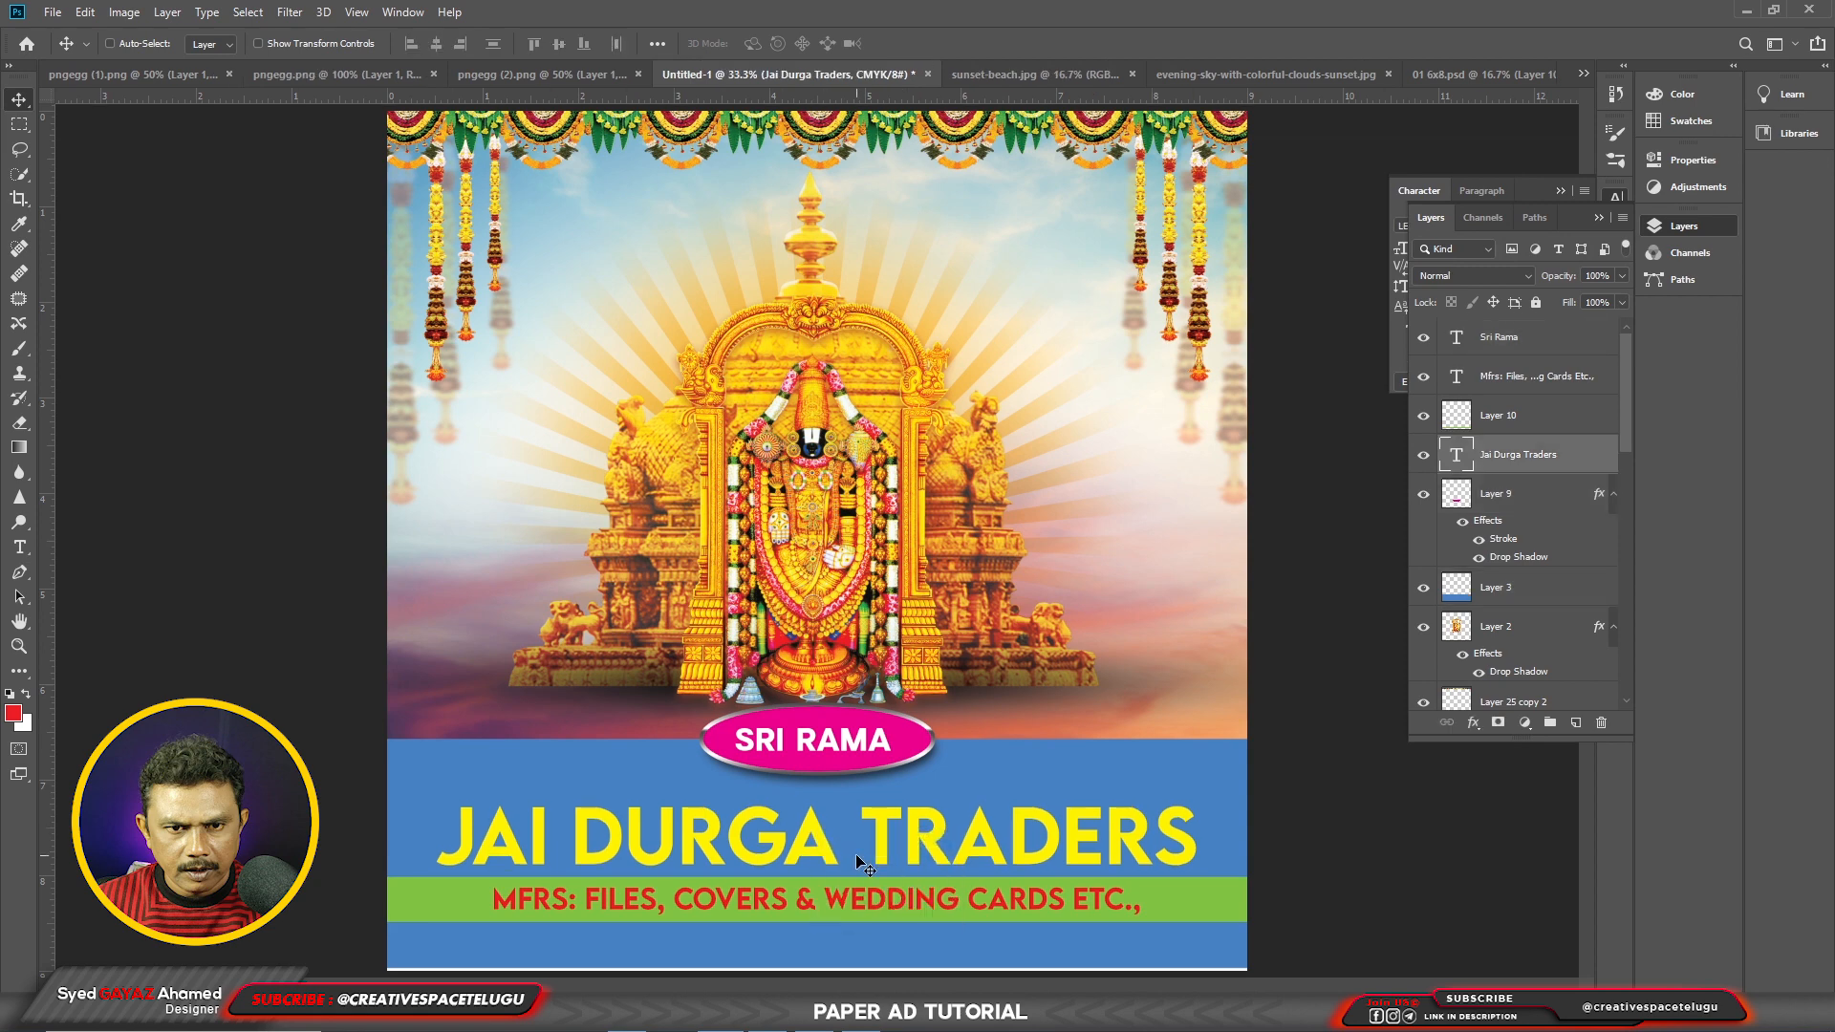
{"action": "key", "text": "shift+Up"}
{"action": "key", "text": "shift+Up"}
{"action": "key", "text": "shift+Up"}
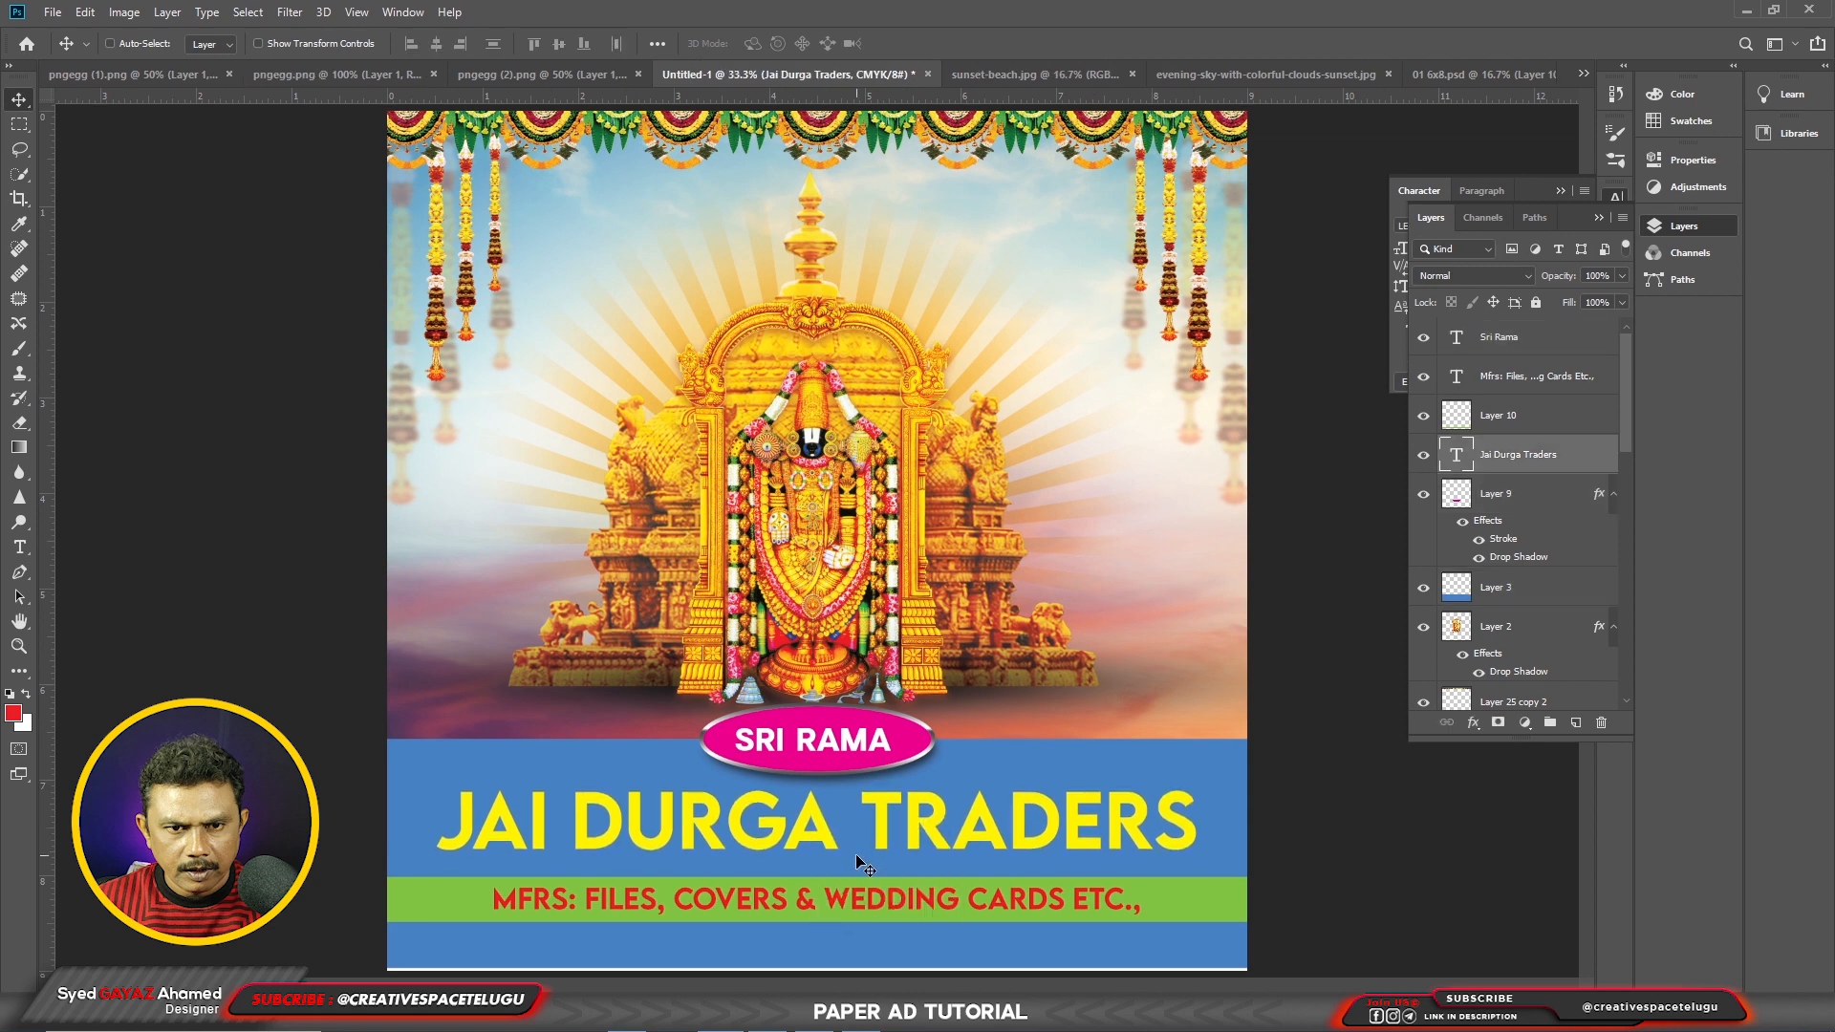
Step: Select the MFRS text and its green strip on Layer 10, and nudge them up together beneath the JAI DURGA TRADERS heading
{"action": "right_click", "coordinate": [861, 891]}
{"action": "left_click", "coordinate": [888, 896]}
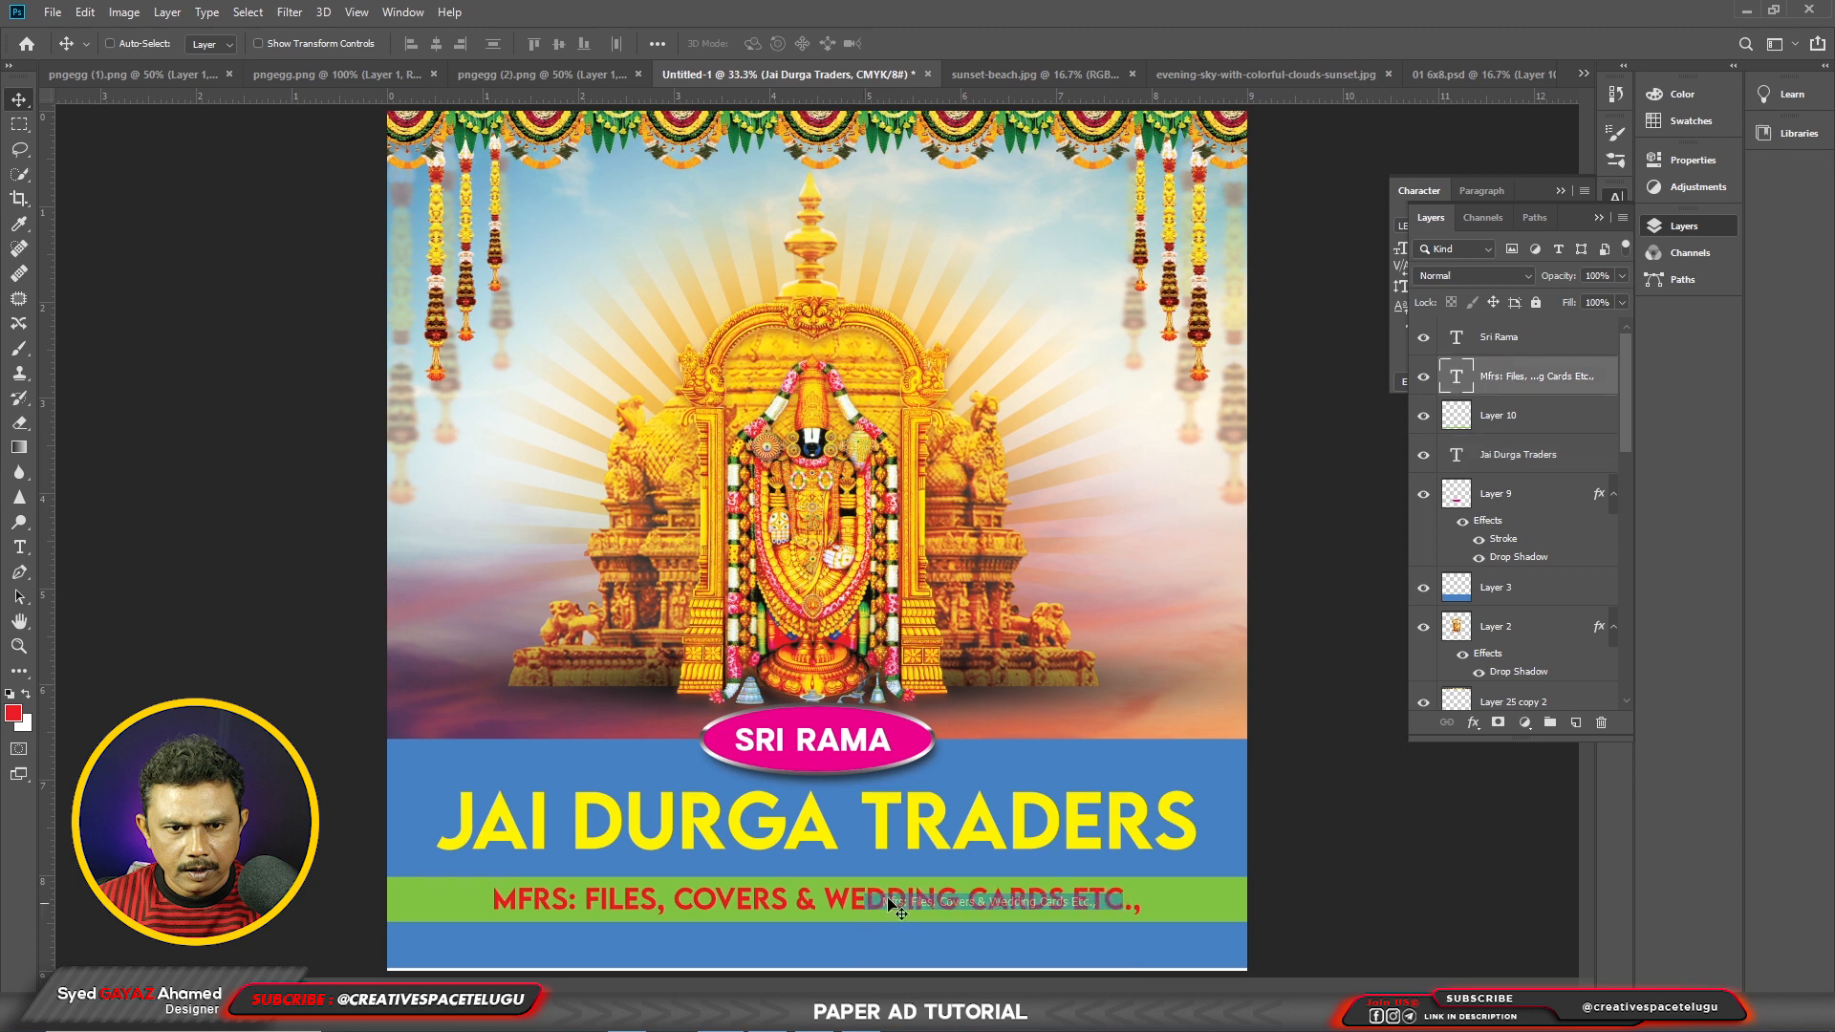
{"action": "right_click", "coordinate": [1157, 889]}
{"action": "left_click", "coordinate": [1174, 894], "text": "shift"}
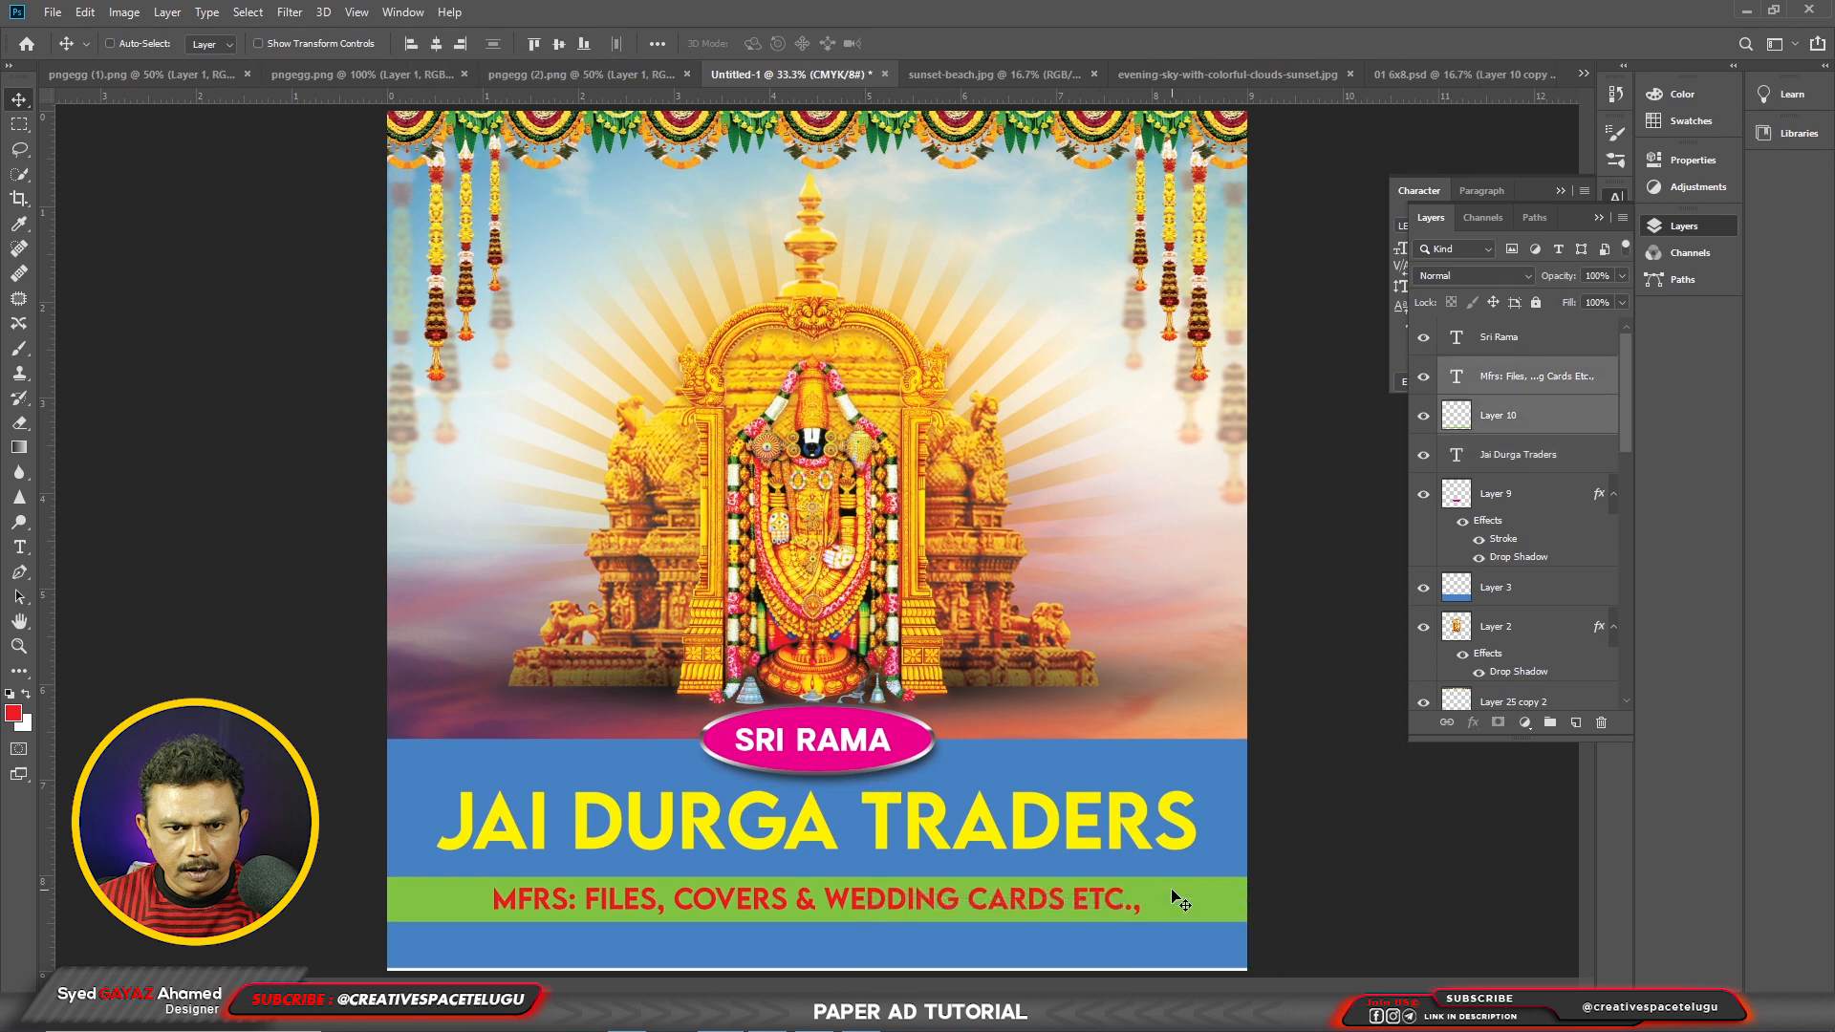
{"action": "key", "text": "shift+Up"}
{"action": "key", "text": "shift+Up"}
{"action": "key", "text": "shift+Up"}
{"action": "key", "text": "shift+Up"}
{"action": "key", "text": "shift+Up"}
{"action": "key", "text": "shift+Up"}
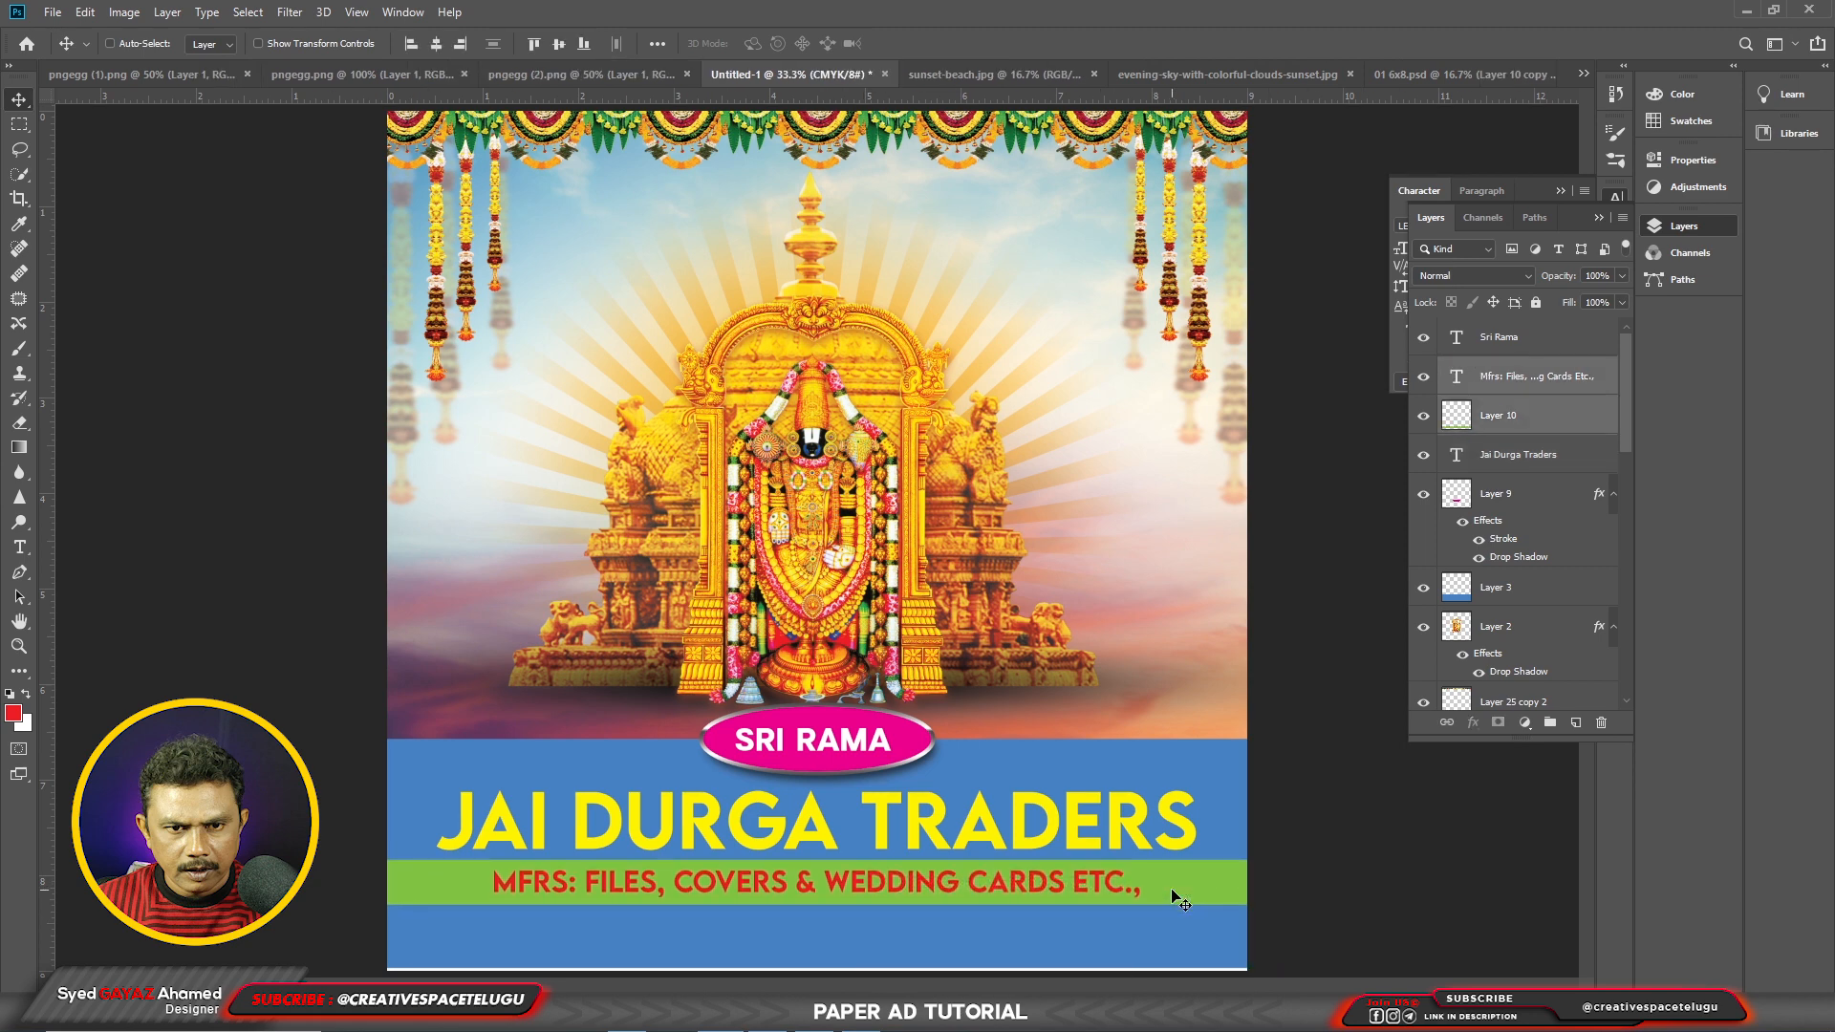
Step: Stretch the blue panel on Layer 3 down past the canvas's lower edge, making it about 2.43 in tall
{"action": "right_click", "coordinate": [1015, 925]}
{"action": "left_click", "coordinate": [1051, 851]}
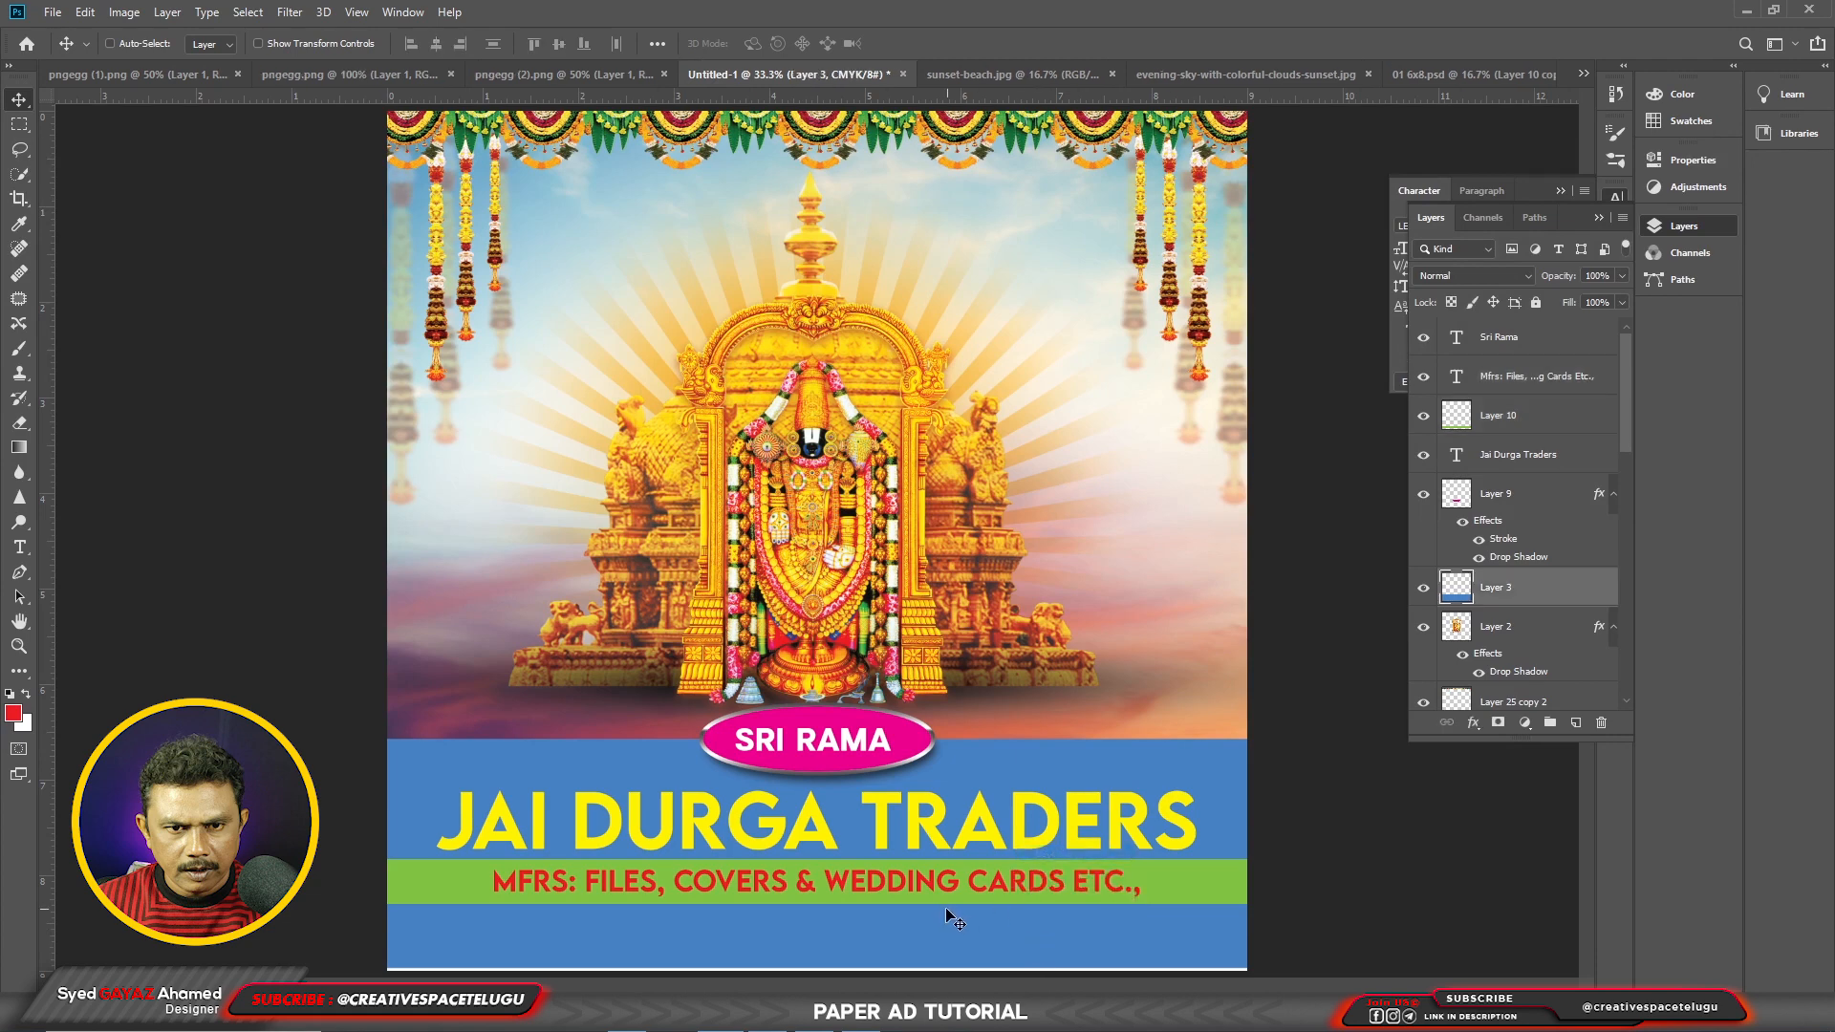
{"action": "key", "text": "ctrl+t"}
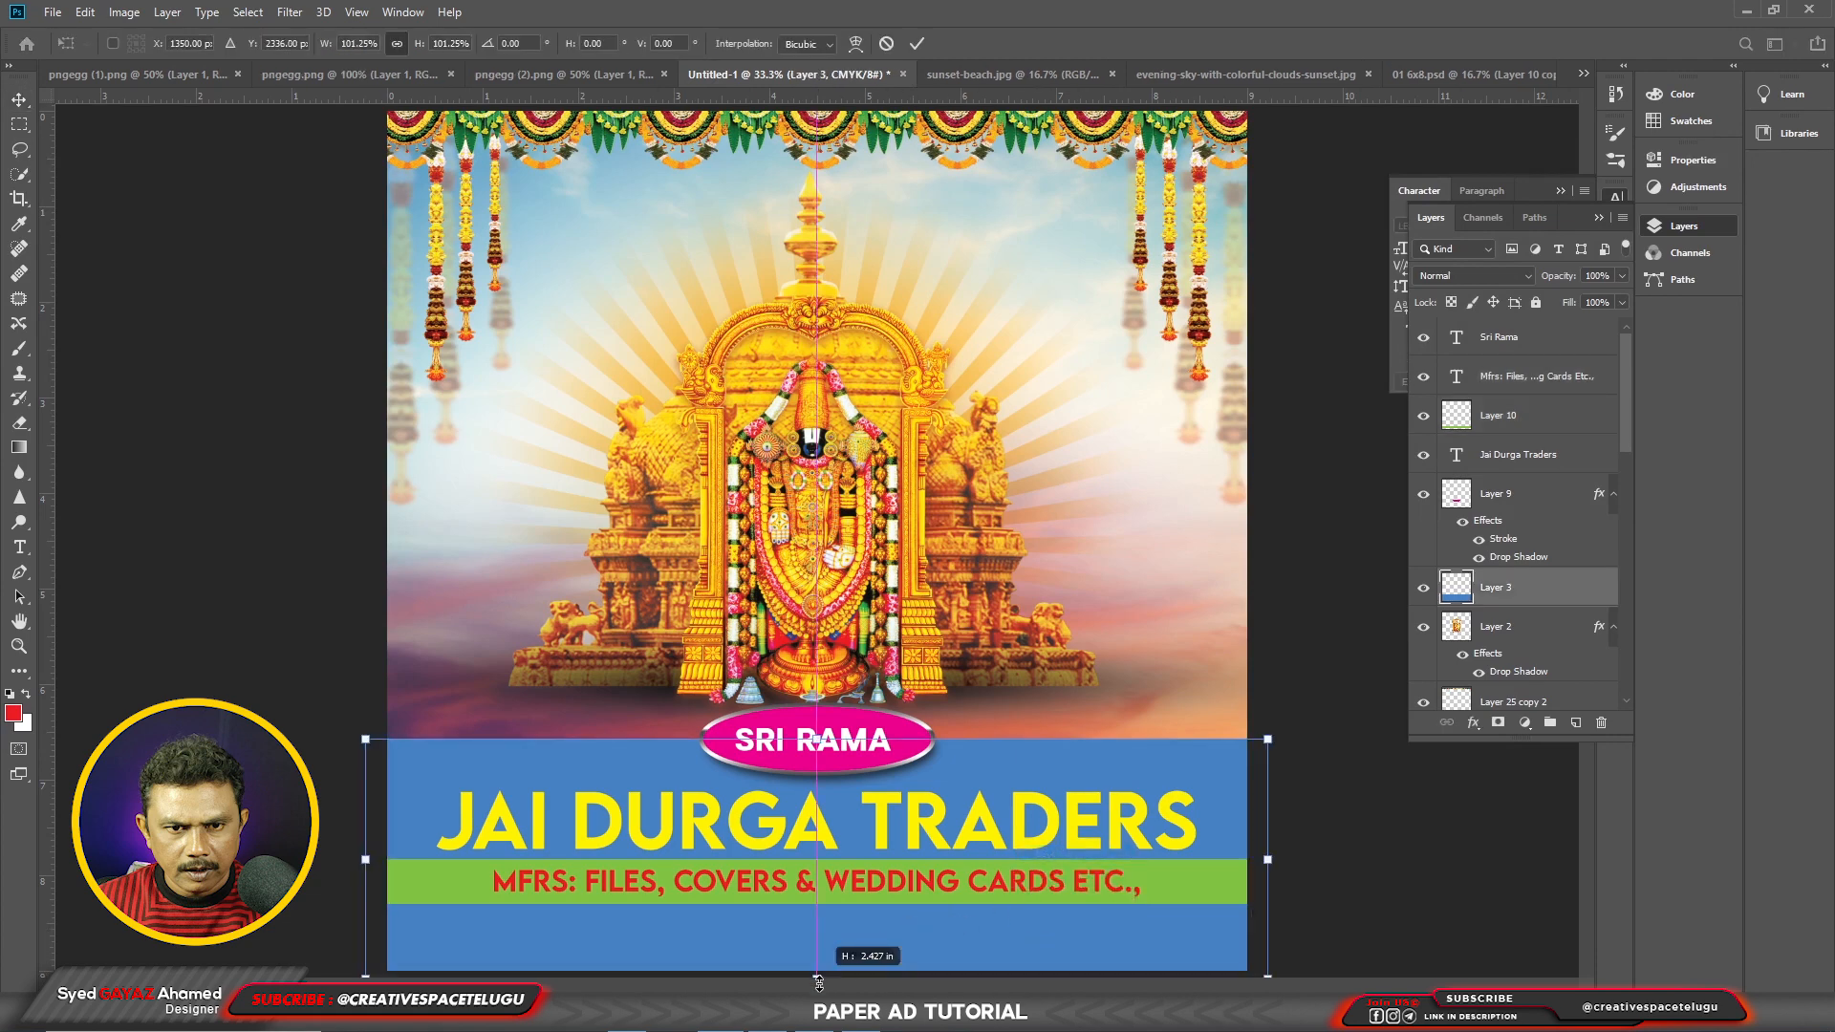
{"action": "key", "text": "Return"}
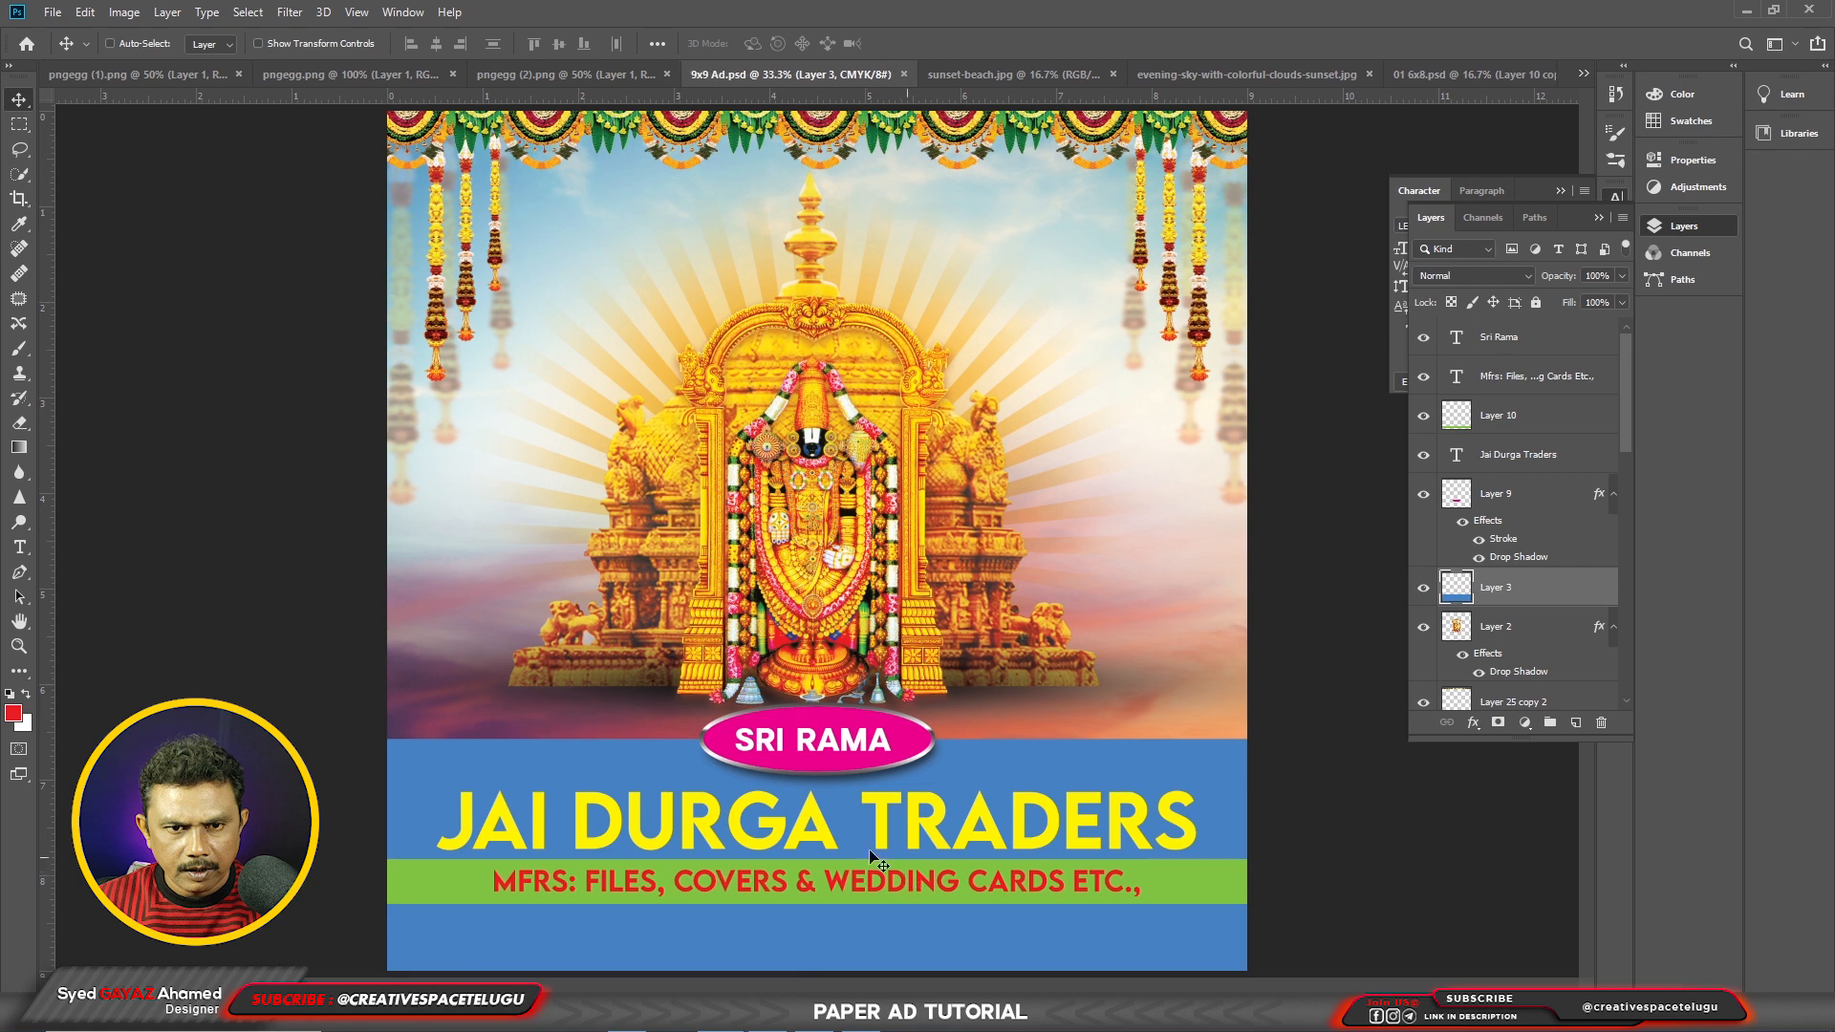
Step: Paste the trader's address and cell numbers as a new text layer in the blue area below the green strip
{"action": "left_click", "coordinate": [19, 546]}
{"action": "left_click", "coordinate": [861, 948]}
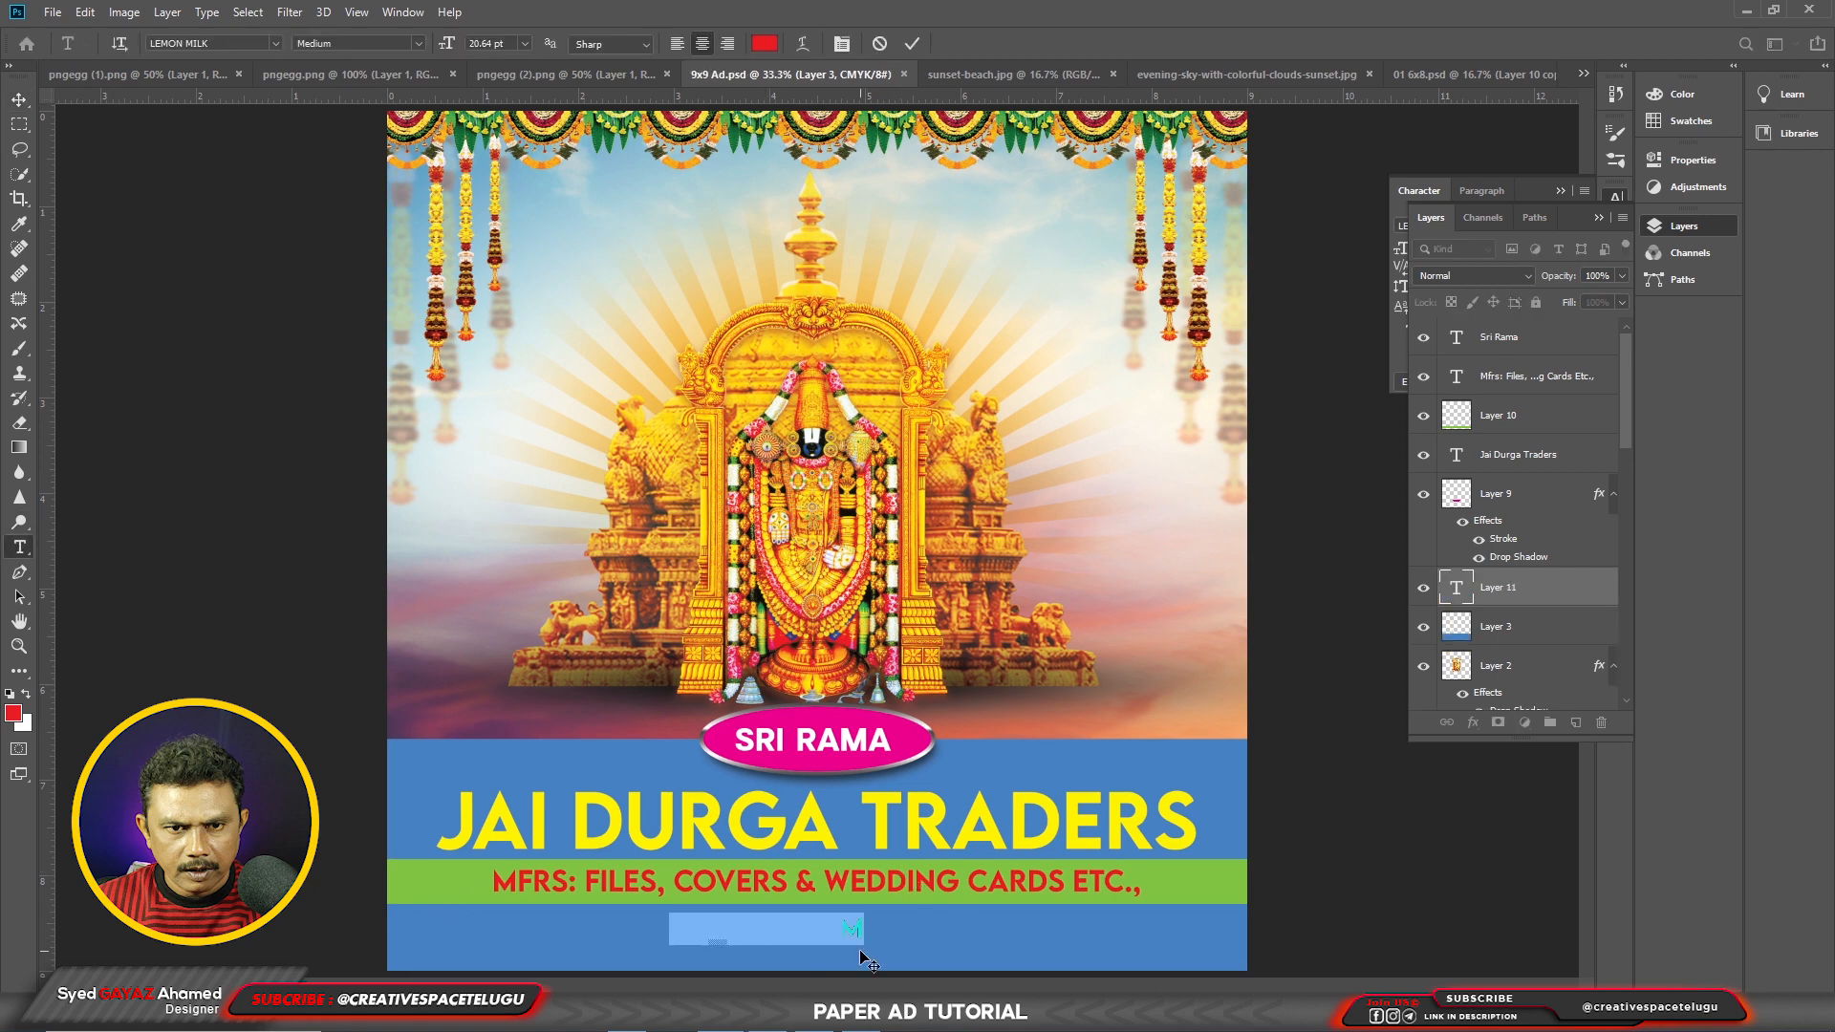
{"action": "key", "text": "ctrl+v"}
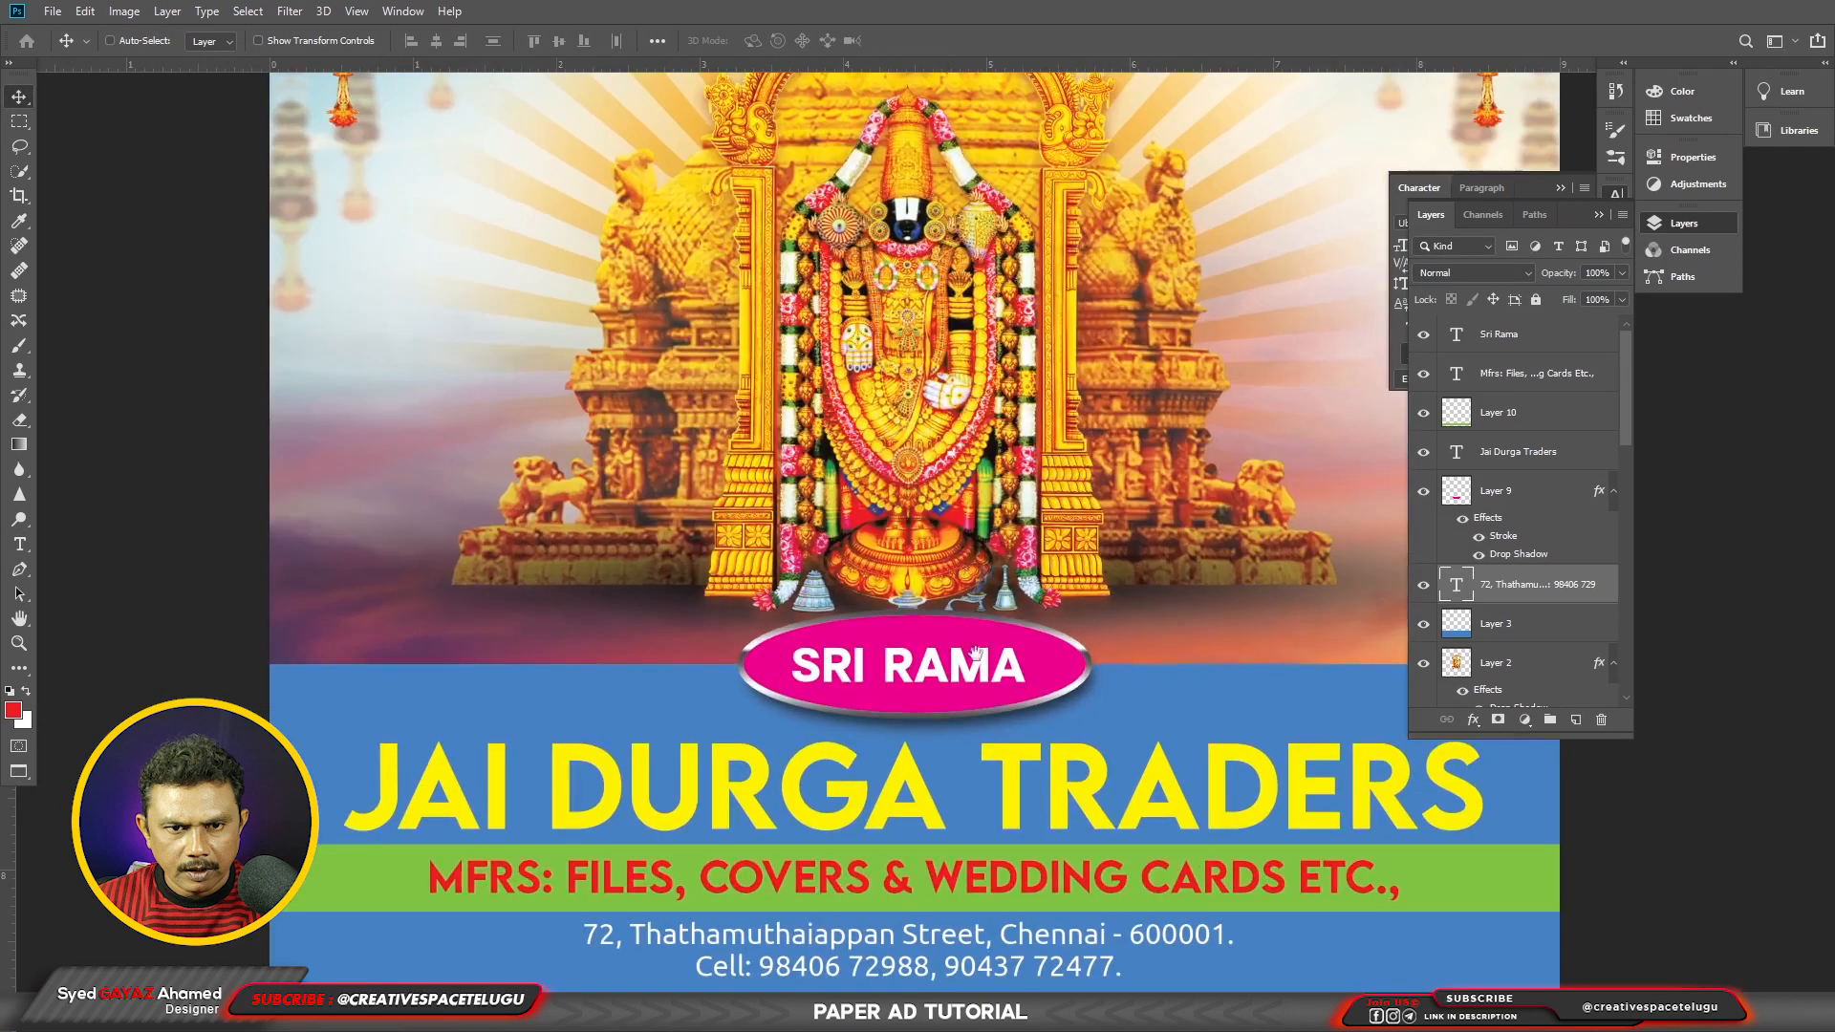
Step: Make the green strip on Layer 10 slightly thinner and move the MFRS text up to centre it in the strip
{"action": "left_click_drag", "start_coordinate": [975, 654], "coordinate": [894, 520]}
{"action": "key", "text": "t"}
{"action": "key", "text": "v"}
{"action": "left_click", "coordinate": [1004, 748], "text": "ctrl"}
{"action": "left_click", "coordinate": [1241, 786], "text": "ctrl"}
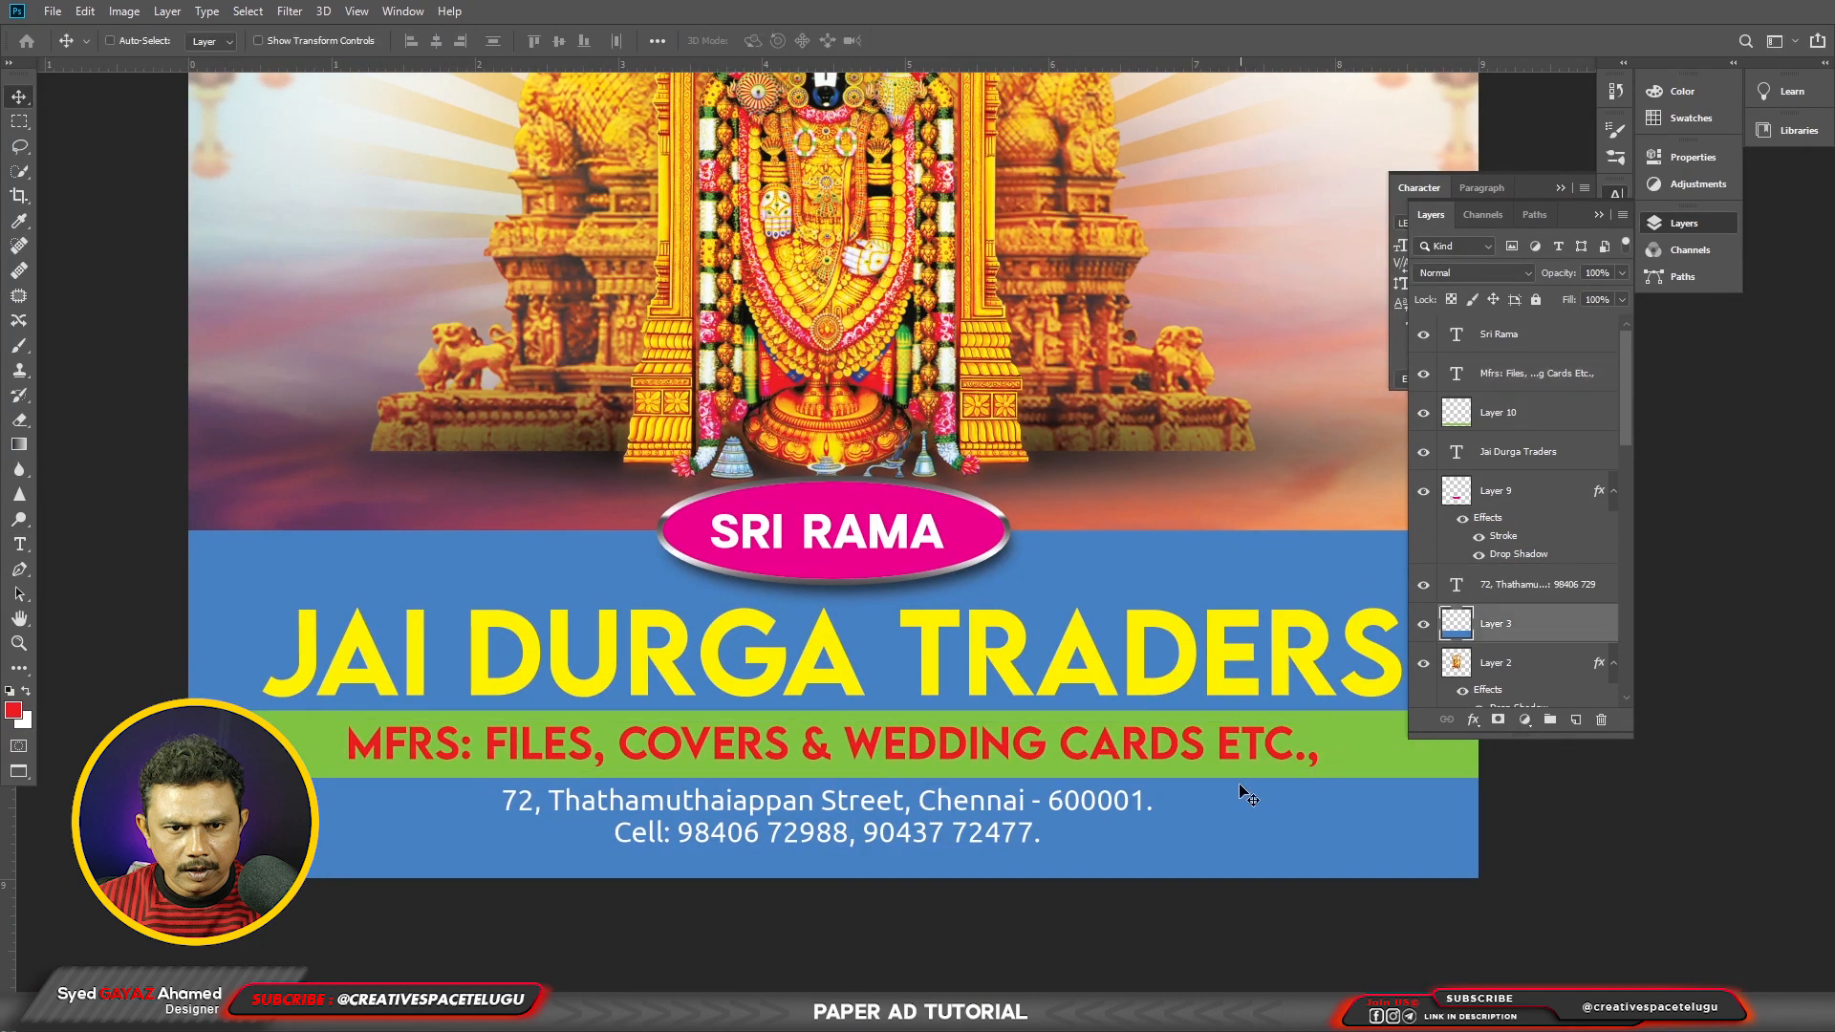
{"action": "left_click_drag", "start_coordinate": [1350, 752], "coordinate": [1360, 766]}
{"action": "key", "text": "ctrl+t"}
{"action": "key", "text": "Return"}
{"action": "left_click_drag", "start_coordinate": [761, 739], "coordinate": [761, 731]}
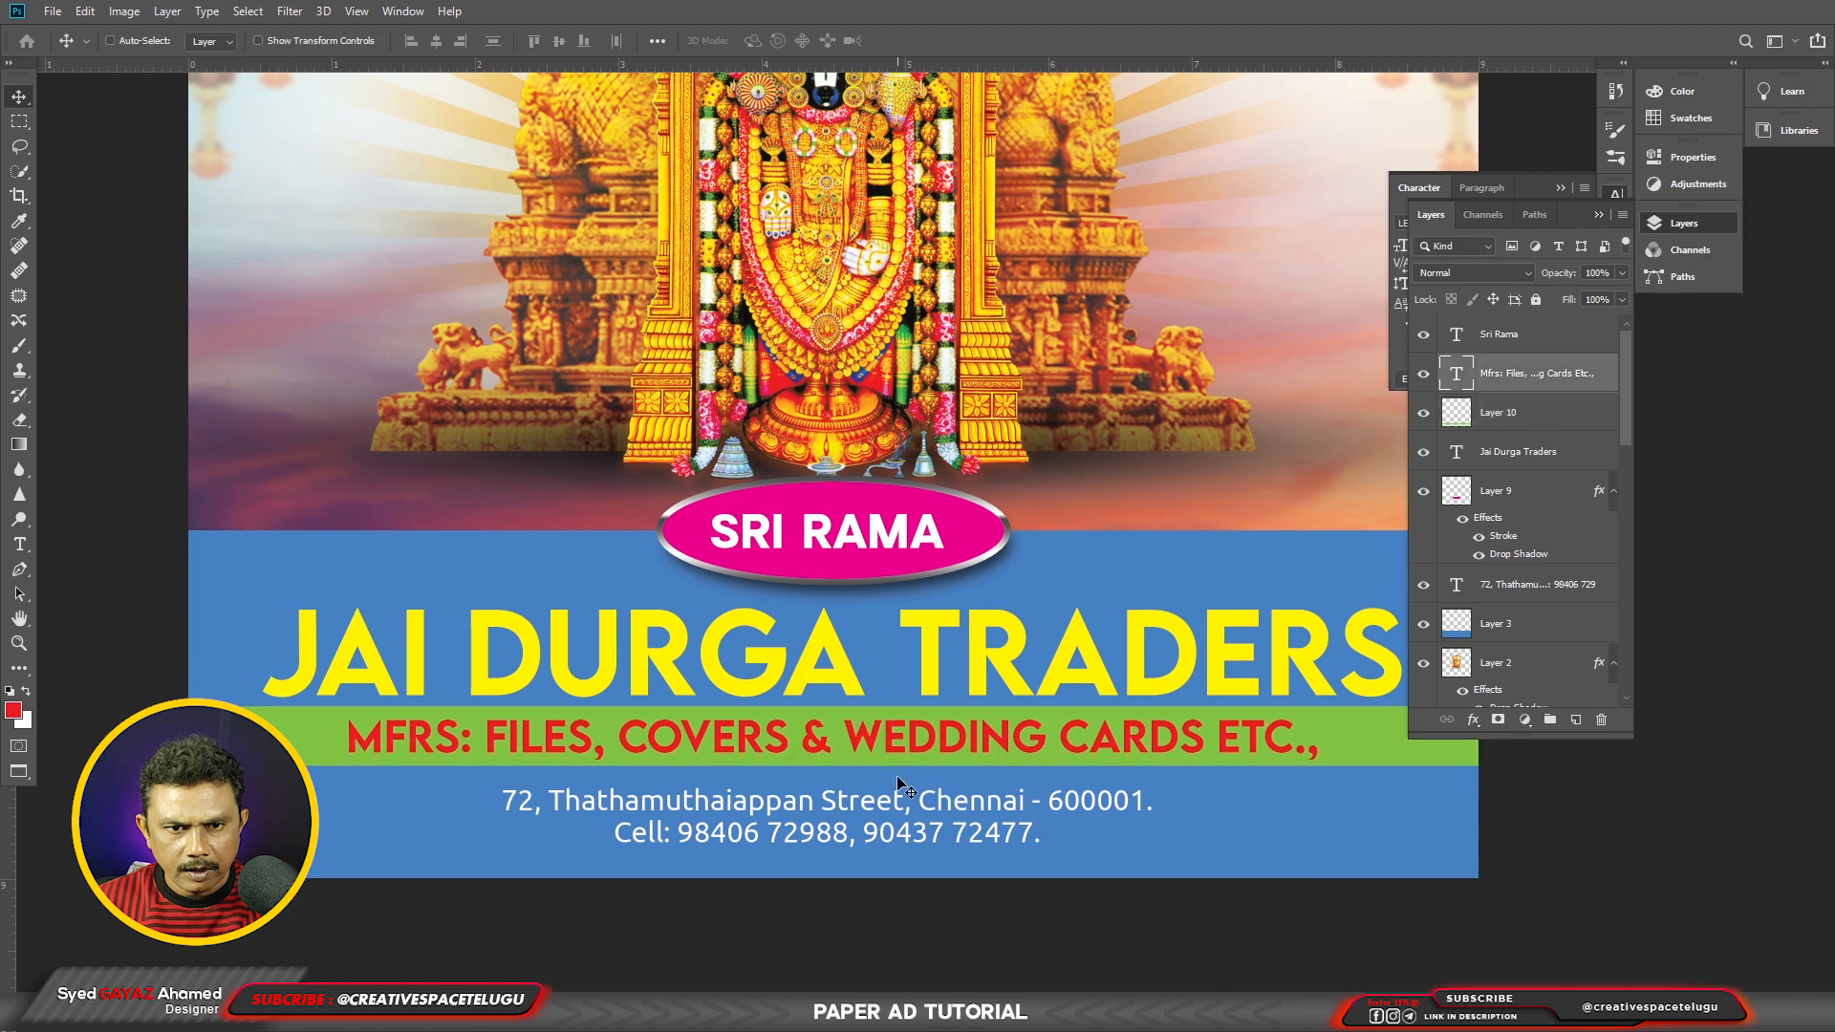
Step: Select the address line of the contact text and enlarge its font size
{"action": "right_click", "coordinate": [896, 794]}
{"action": "left_click", "coordinate": [932, 807]}
{"action": "key", "text": "t"}
{"action": "left_click_drag", "start_coordinate": [501, 803], "coordinate": [1163, 803]}
{"action": "key", "text": "ctrl+shift+period"}
{"action": "key", "text": "ctrl+shift+period"}
{"action": "key", "text": "ctrl+shift+period"}
{"action": "key", "text": "ctrl+shift+period"}
{"action": "key", "text": "ctrl+shift+period"}
Step: Enlarge the font size of the cell number line so it is bigger than the address line
{"action": "left_click_drag", "start_coordinate": [1045, 835], "coordinate": [490, 868]}
{"action": "key", "text": "ctrl+shift+period"}
{"action": "key", "text": "ctrl+shift+period"}
{"action": "key", "text": "ctrl+shift+period"}
{"action": "key", "text": "ctrl+shift+period"}
{"action": "key", "text": "ctrl+shift+period"}
{"action": "key", "text": "ctrl+shift+period"}
{"action": "key", "text": "ctrl+shift+period"}
{"action": "key", "text": "ctrl+shift+period"}
{"action": "key", "text": "ctrl+shift+period"}
{"action": "key", "text": "ctrl+shift+period"}
{"action": "key", "text": "ctrl+shift+period"}
{"action": "key", "text": "ctrl+shift+period"}
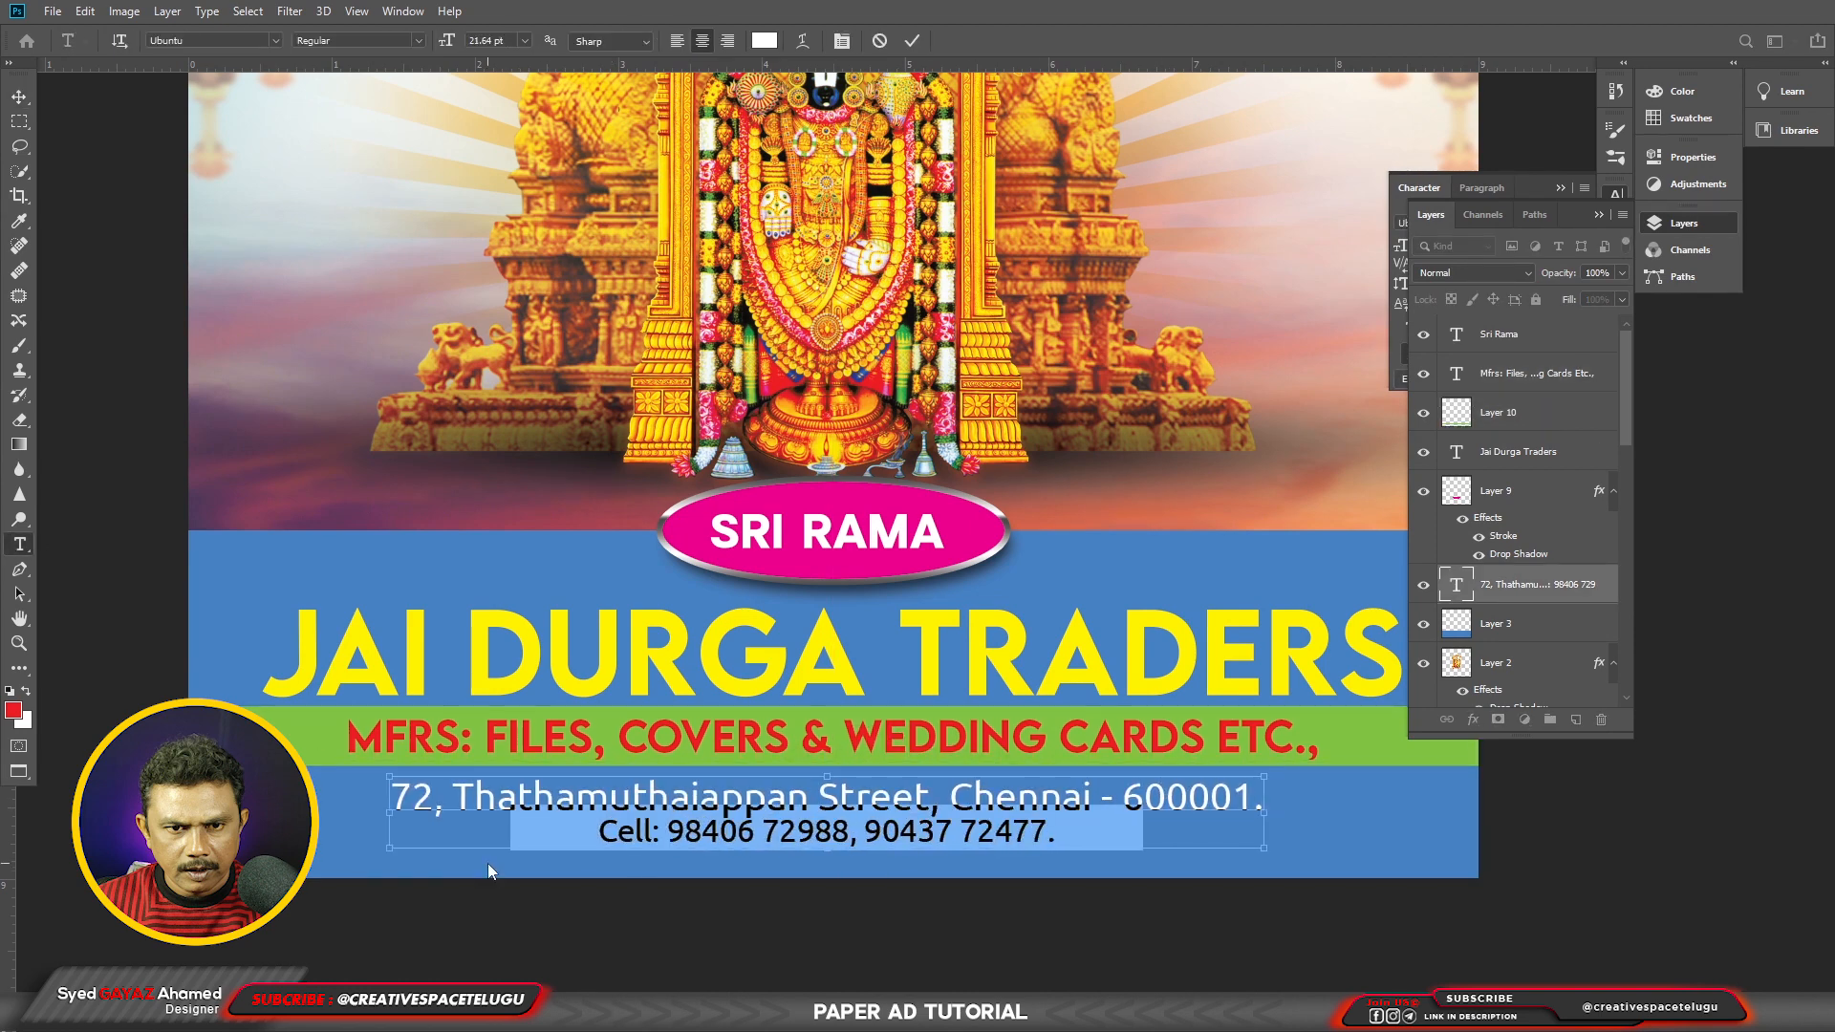
Step: Increase the line spacing of the contact text and nudge the whole text block up within the blue panel
{"action": "key", "text": "ctrl+a"}
{"action": "key", "text": "alt+Down"}
{"action": "key", "text": "alt+Down"}
{"action": "key", "text": "alt+Down"}
{"action": "key", "text": "alt+Down"}
{"action": "key", "text": "alt+Down"}
{"action": "key", "text": "alt+Down"}
{"action": "key", "text": "ctrl+Return"}
{"action": "key", "text": "v"}
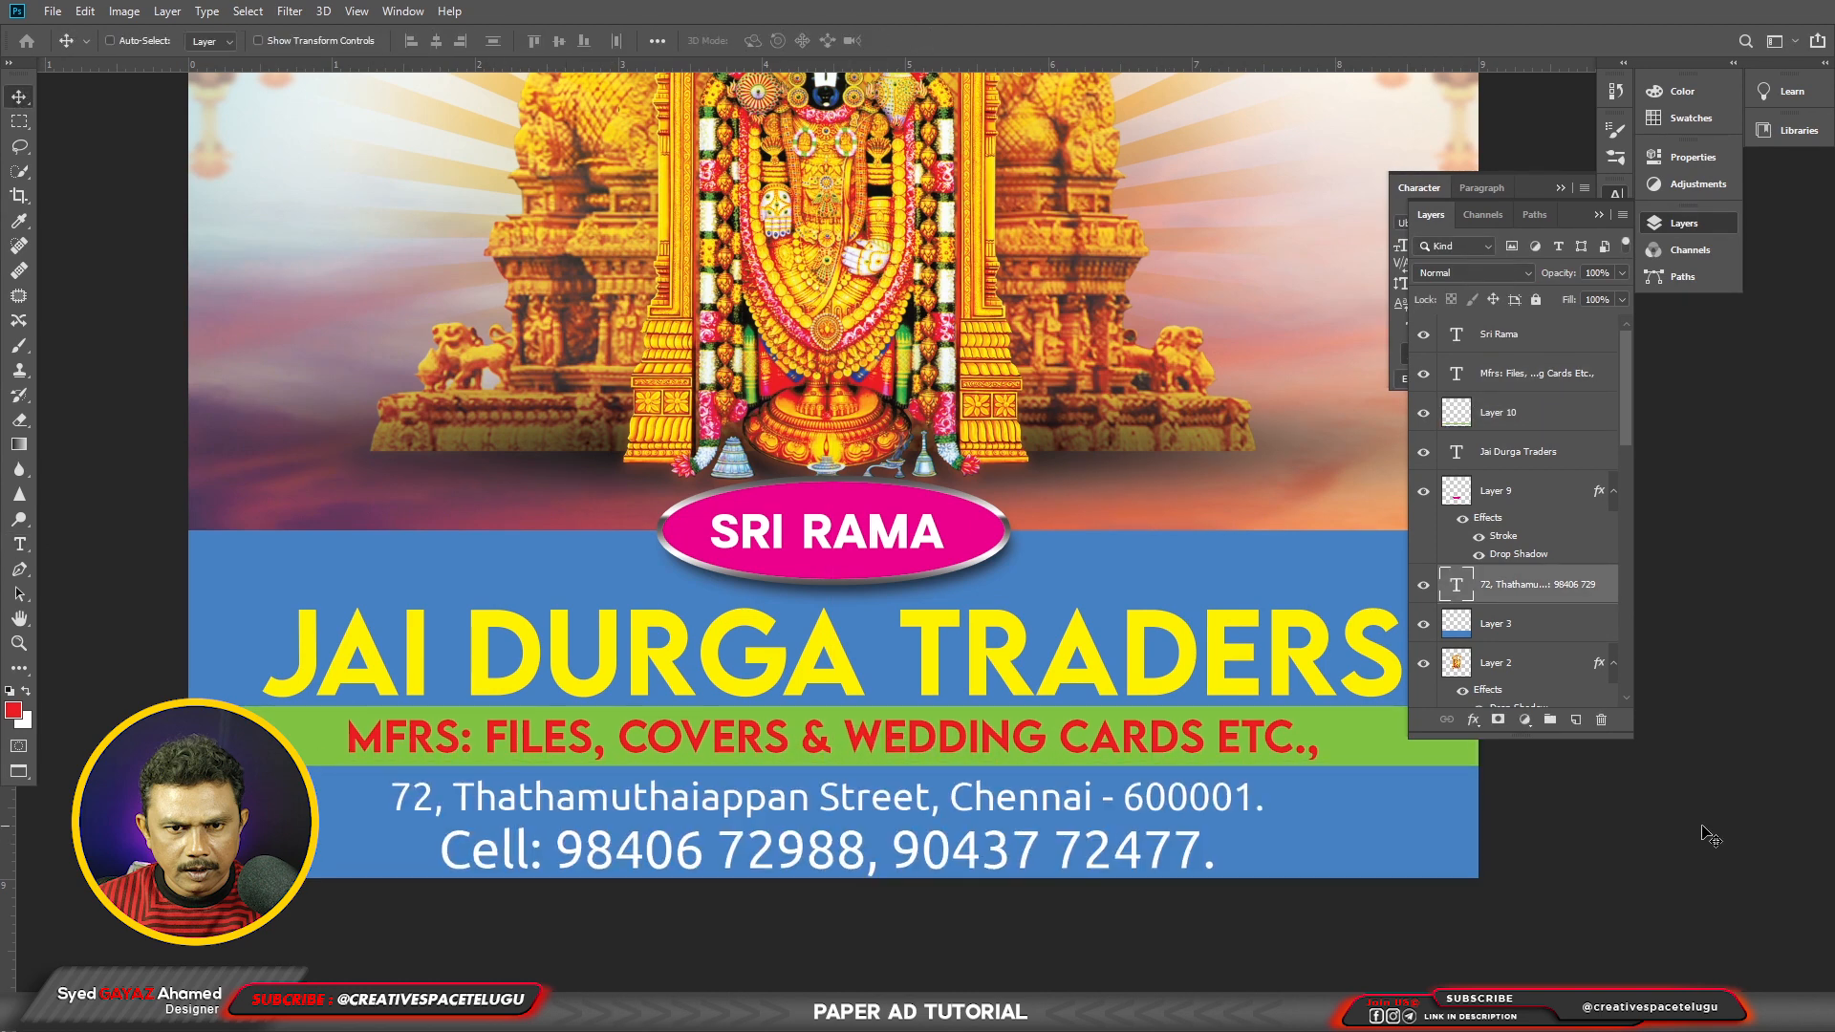
{"action": "key", "text": "shift+Up"}
{"action": "key", "text": "shift+Up"}
Step: Nudge the JAI DURGA TRADERS heading up slightly, and move the MFRS text and green strip up to follow it
{"action": "right_click", "coordinate": [850, 546]}
{"action": "left_click", "coordinate": [867, 557]}
{"action": "right_click", "coordinate": [923, 655]}
{"action": "left_click", "coordinate": [941, 667]}
{"action": "key", "text": "shift+Up"}
{"action": "right_click", "coordinate": [848, 723]}
{"action": "left_click", "coordinate": [865, 735]}
{"action": "right_click", "coordinate": [821, 712], "text": "shift"}
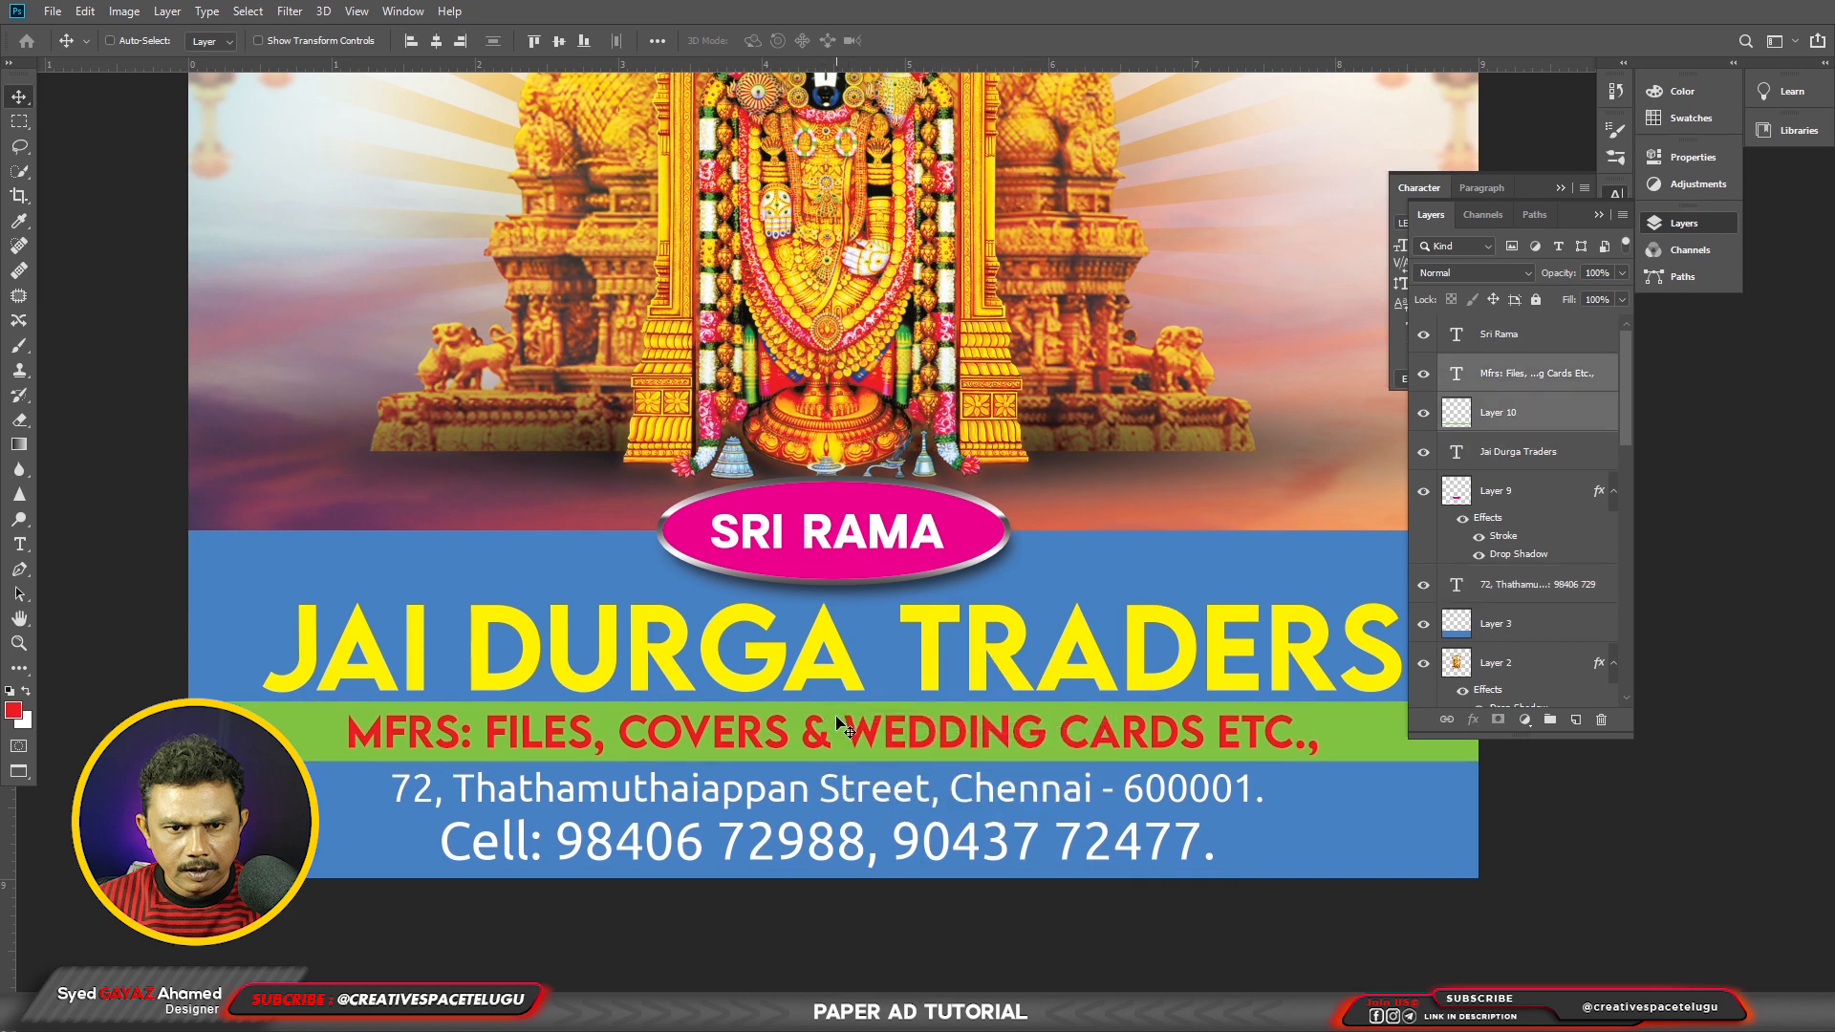
Step: Set the cell number line of the contact text to the Bold style of the Ubuntu font
{"action": "key", "text": "t"}
{"action": "left_click", "coordinate": [868, 789]}
{"action": "key", "text": "ctrl+a"}
{"action": "left_click_drag", "start_coordinate": [1217, 843], "coordinate": [437, 843]}
{"action": "left_click", "coordinate": [421, 41]}
{"action": "left_click", "coordinate": [334, 92]}
{"action": "key", "text": "ctrl+Return"}
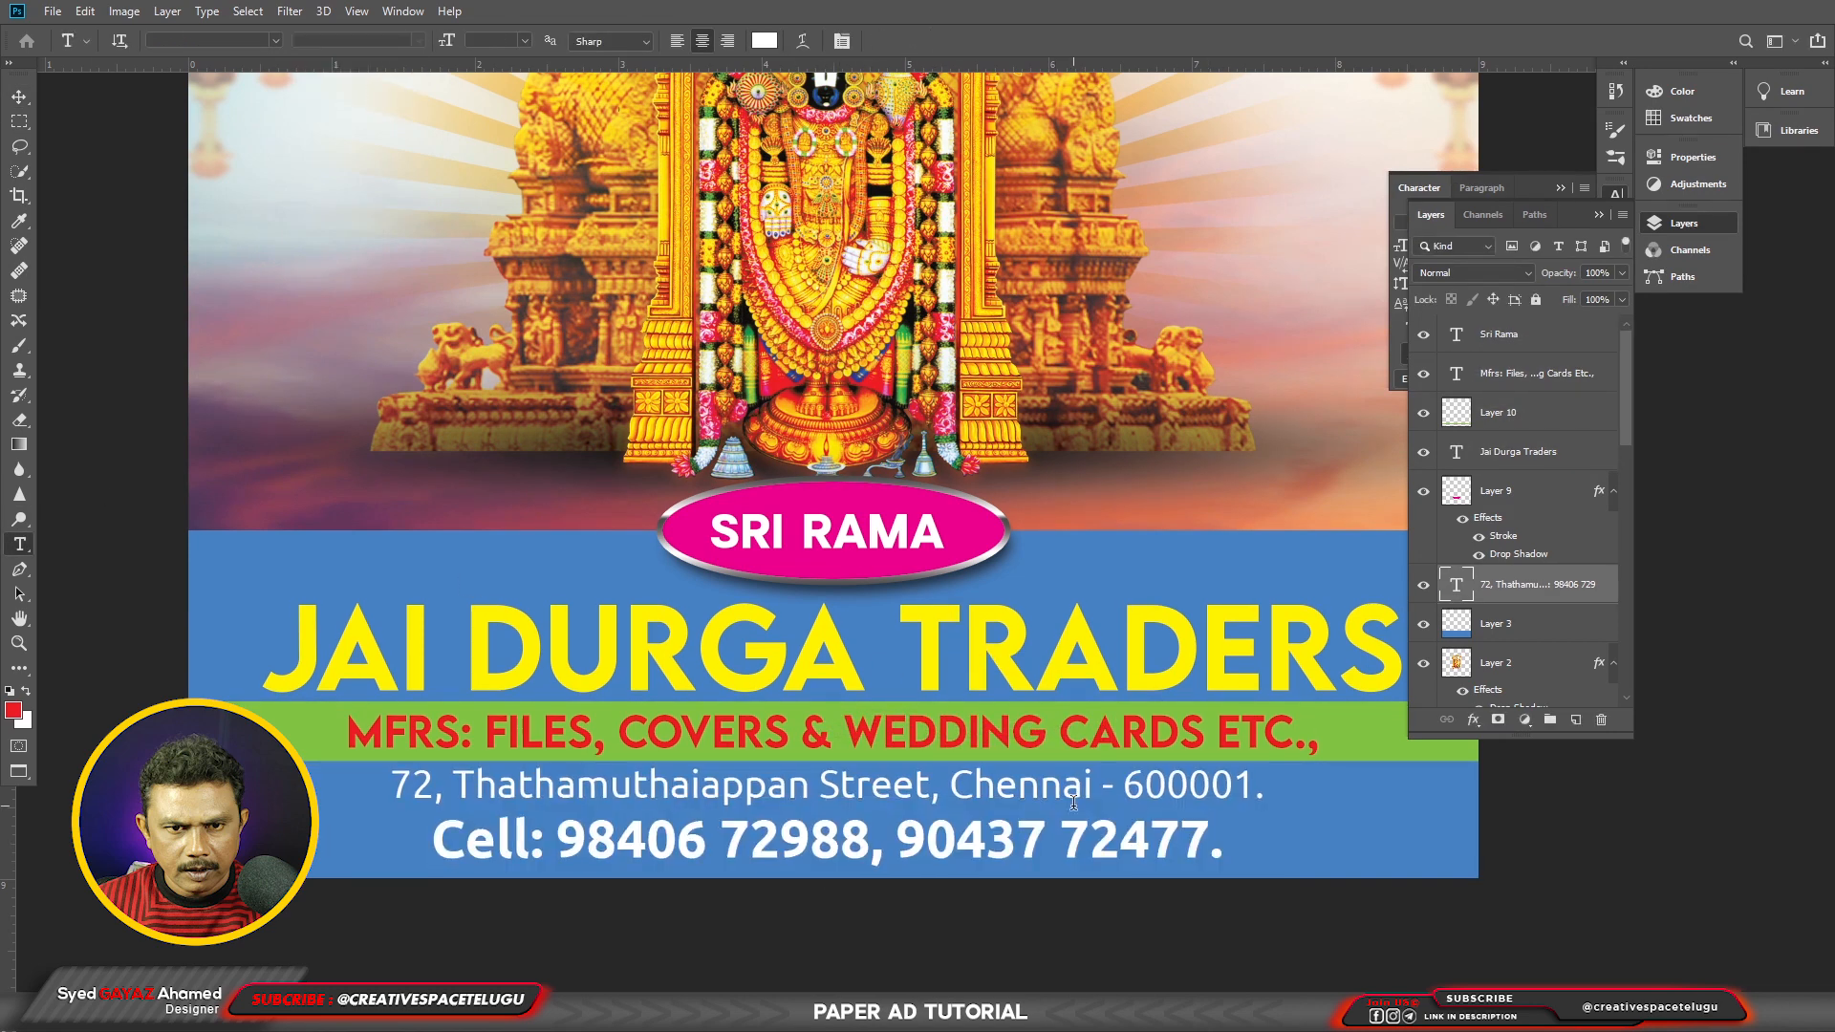
Step: Hide the lower edge of the invitation cards on Layer 11 with a rectangular selection and a layer mask
{"action": "key", "text": "ctrl+minus"}
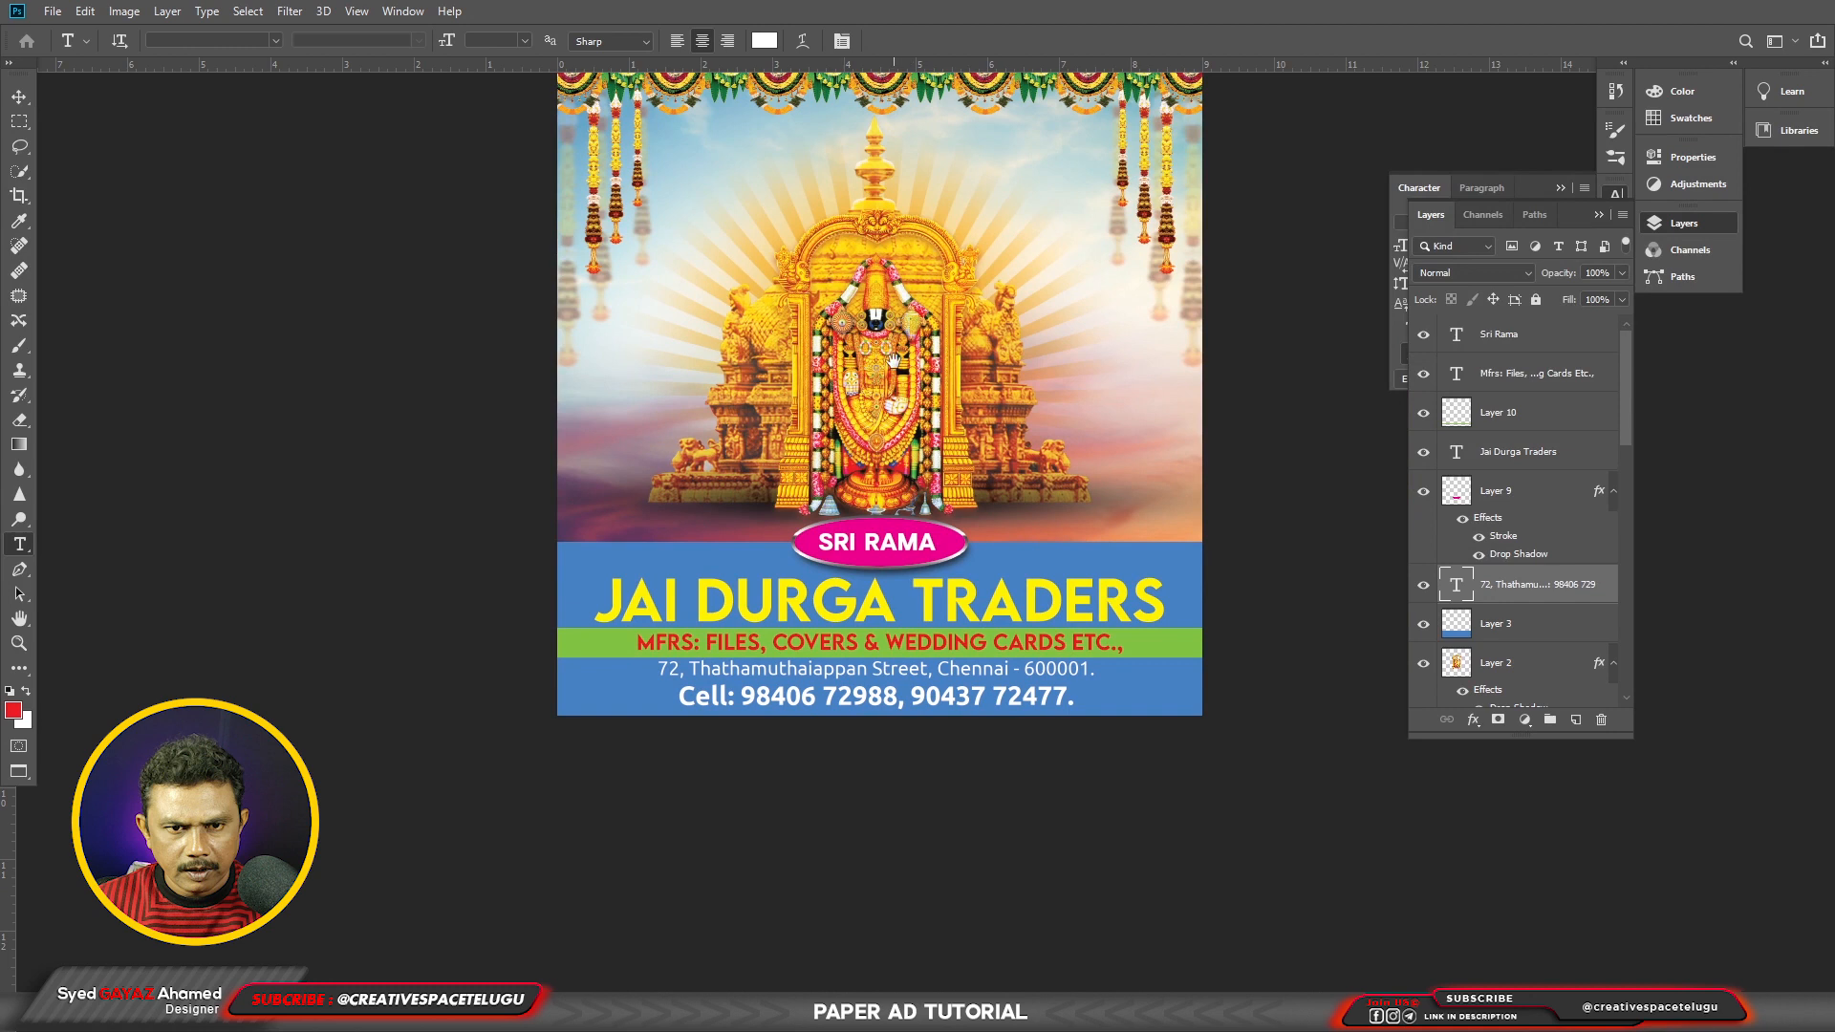
{"action": "left_click_drag", "start_coordinate": [894, 361], "coordinate": [930, 605]}
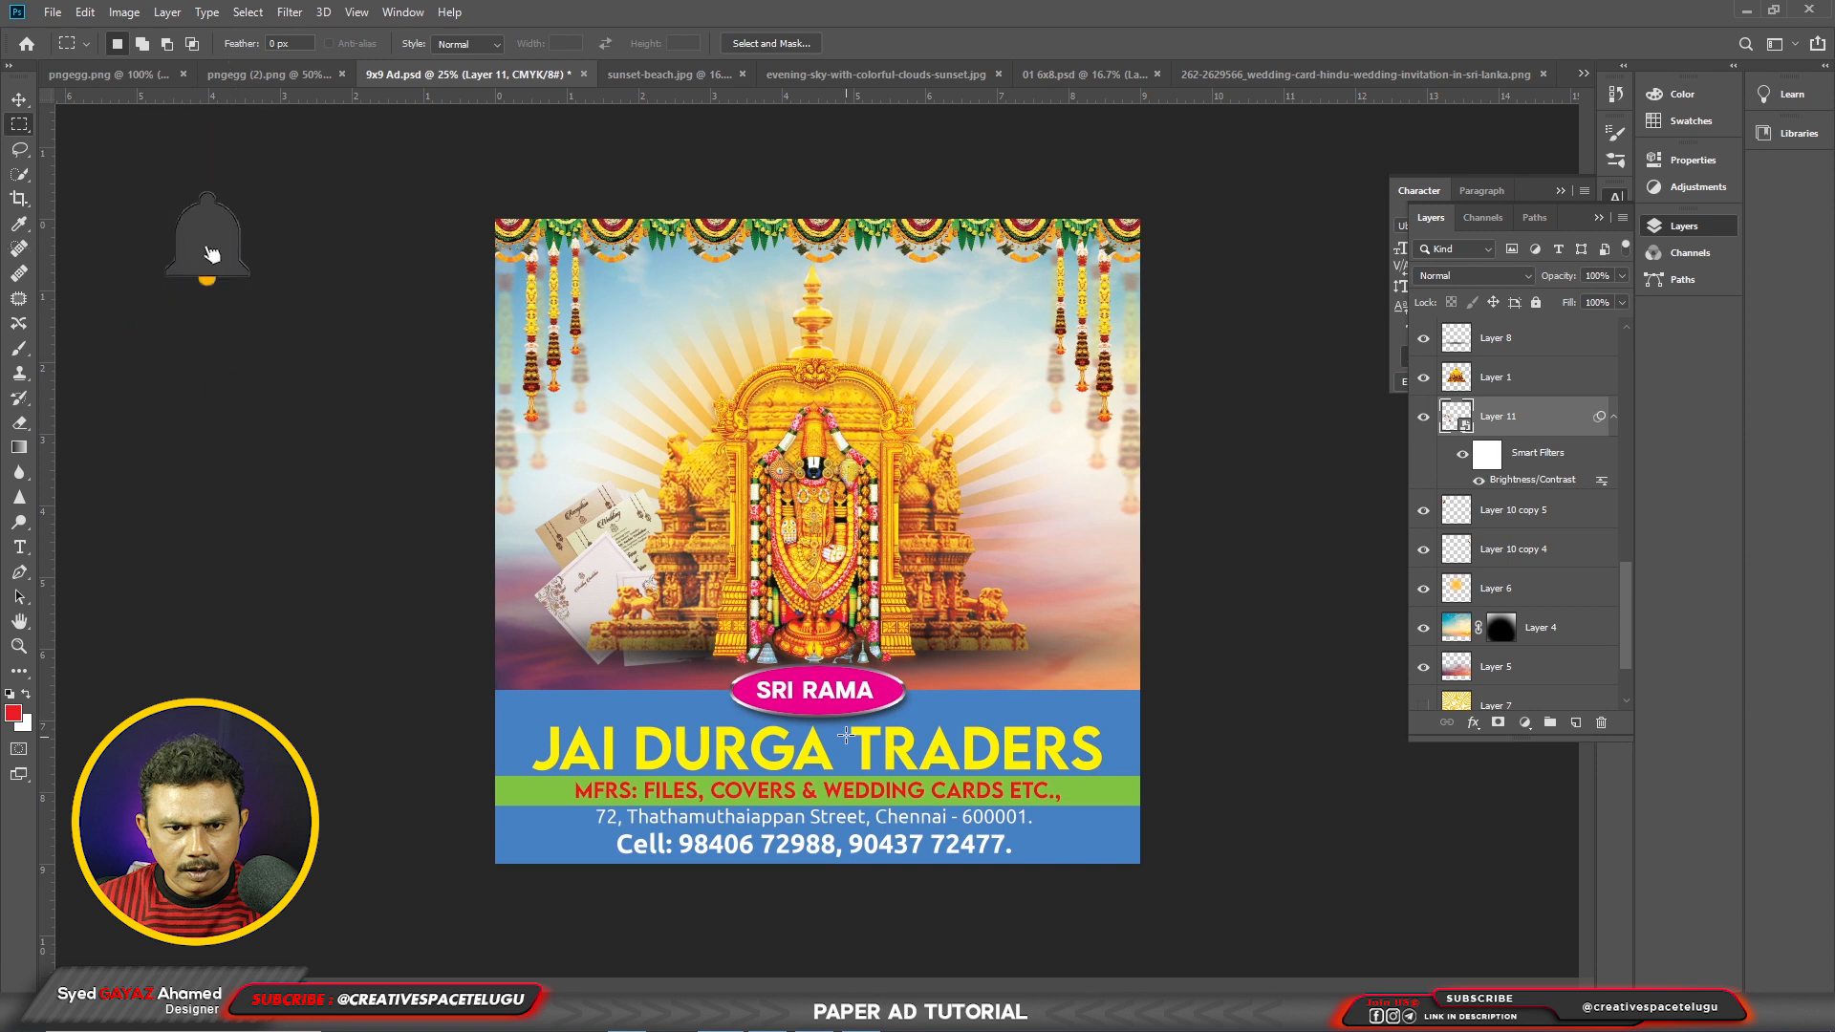
{"action": "left_click_drag", "start_coordinate": [494, 736], "coordinate": [956, 650]}
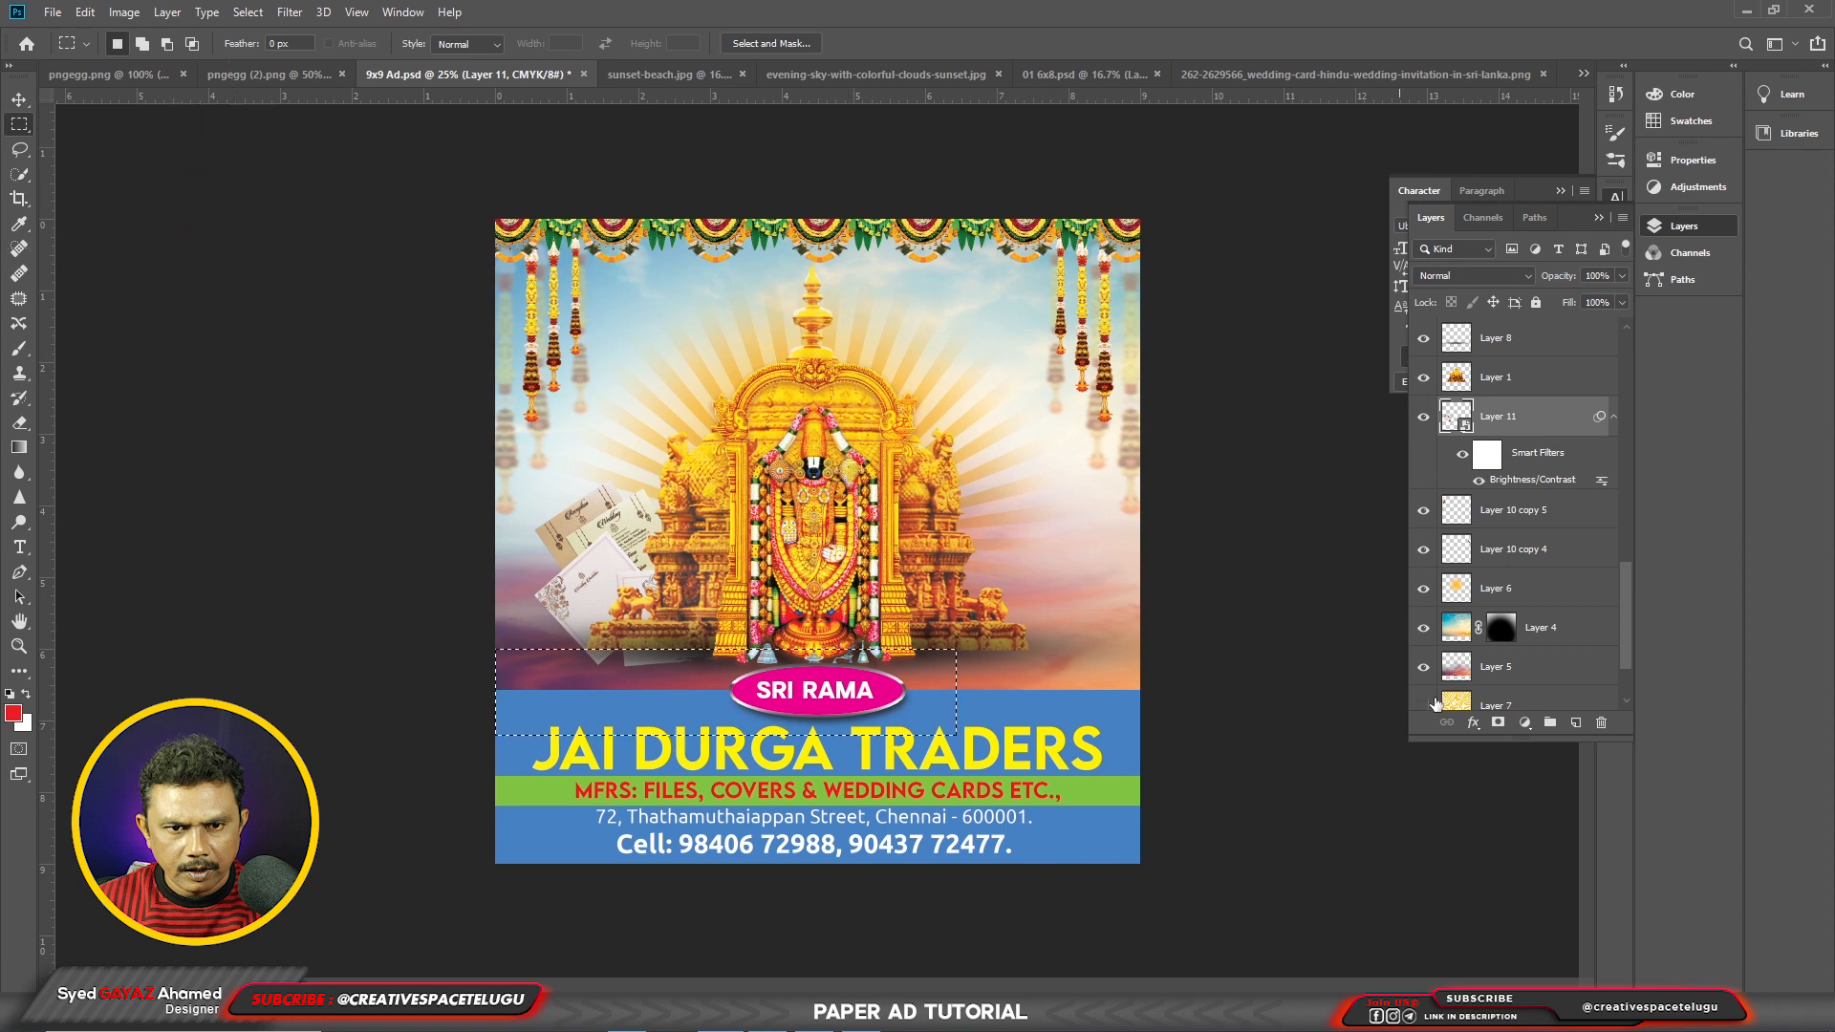
{"action": "left_click", "coordinate": [1498, 722]}
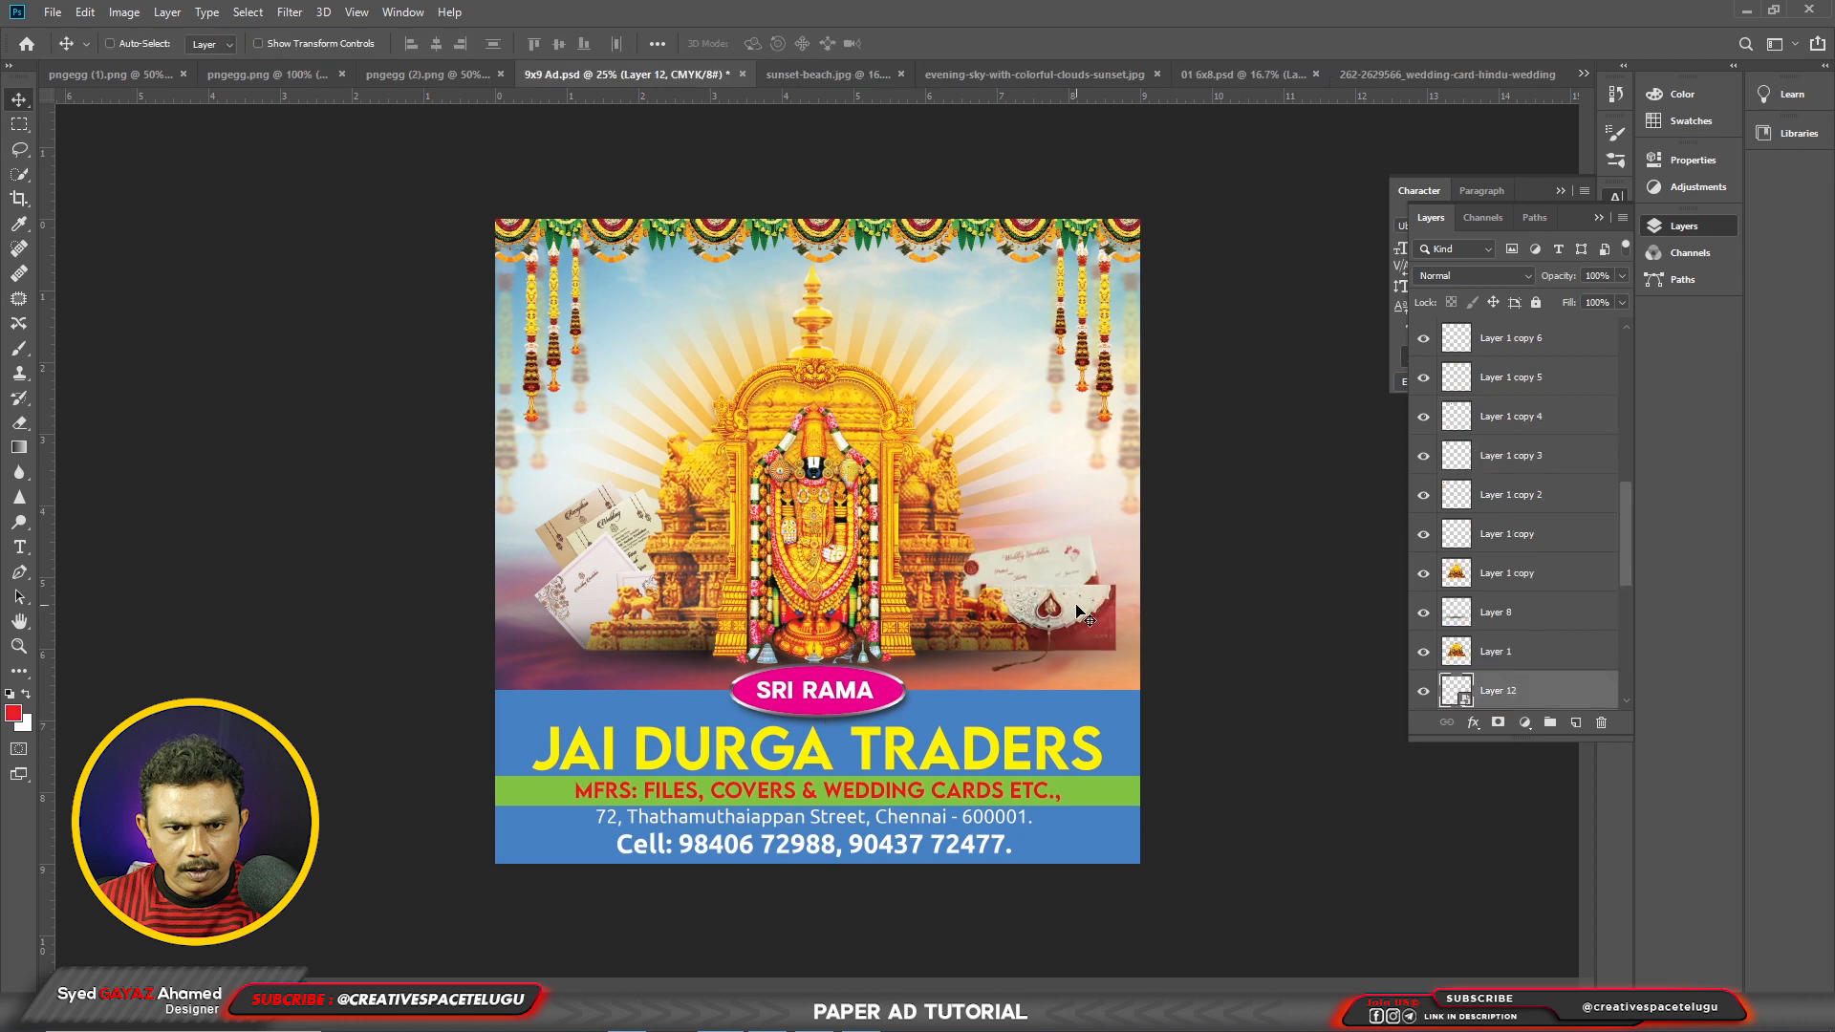
Step: Apply Brightness/Contrast to the Layer 12 cards, and shrink the Layer 11 cards slightly while shifting them left
{"action": "key", "text": "ctrl+m"}
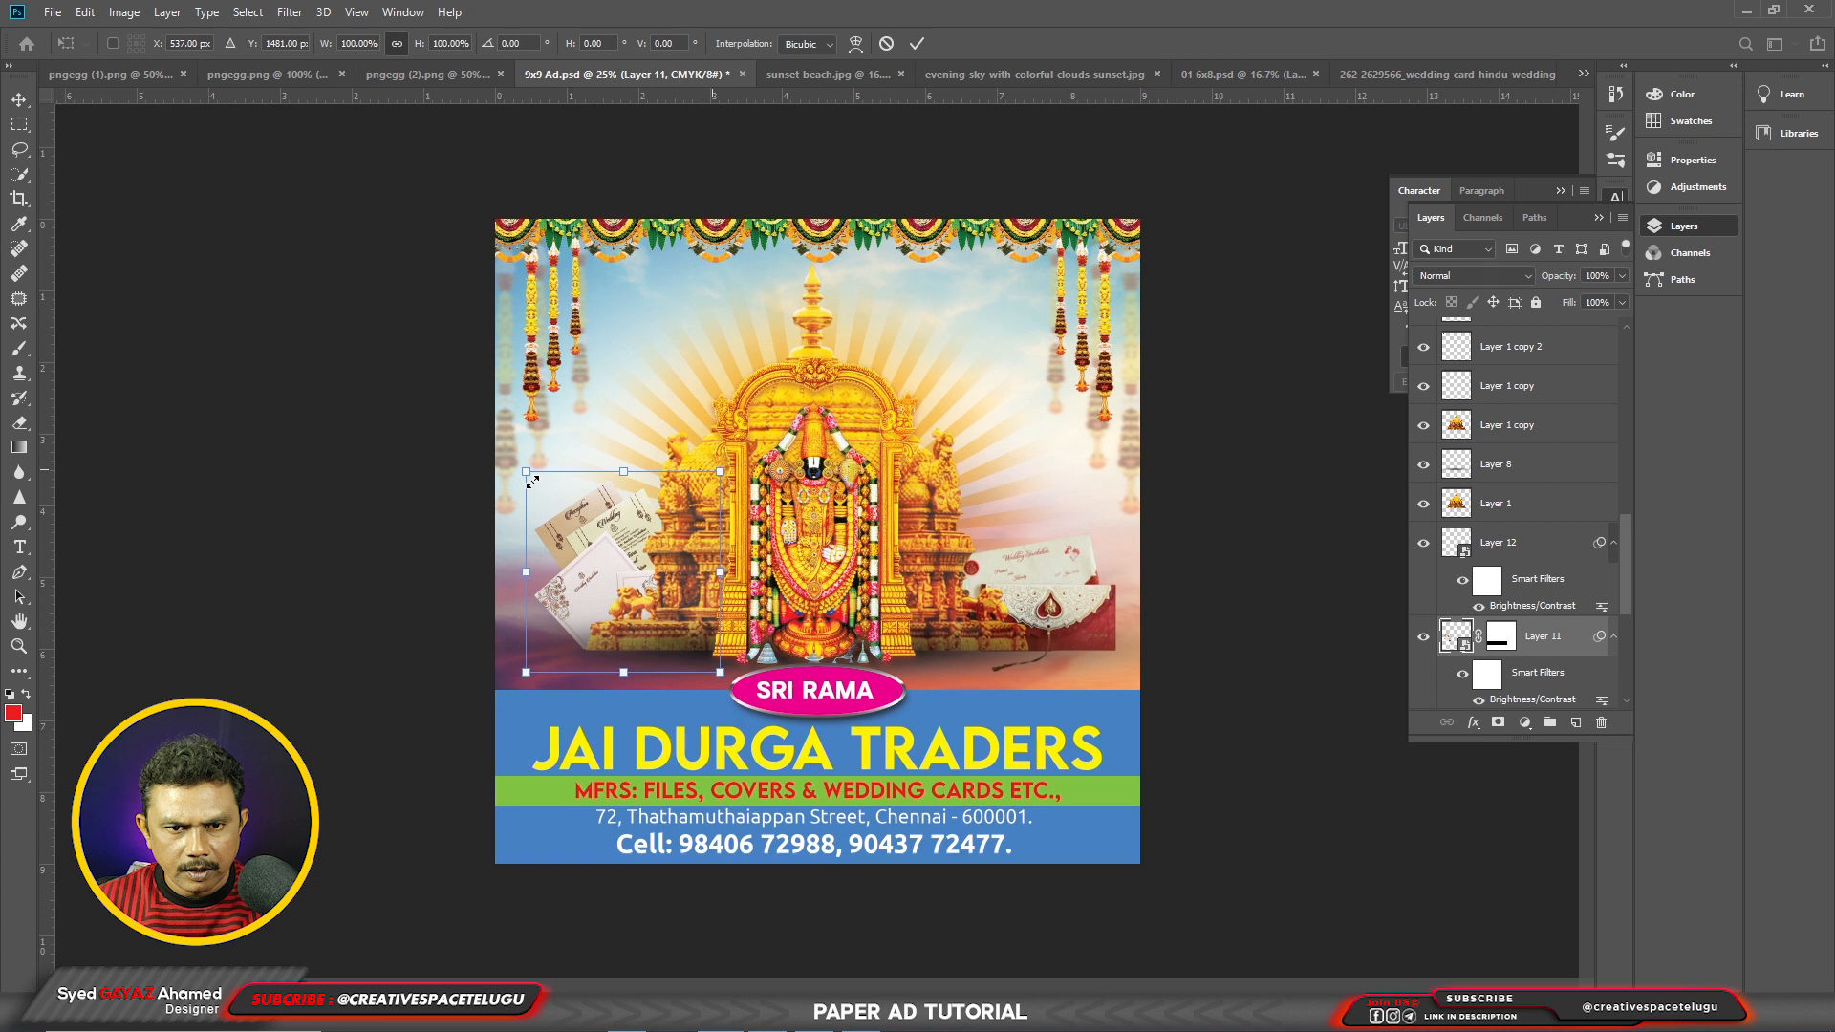
{"action": "left_click_drag", "start_coordinate": [533, 480], "coordinate": [552, 491]}
{"action": "key", "text": "Return"}
{"action": "key", "text": "shift+Left"}
{"action": "key", "text": "shift+Left"}
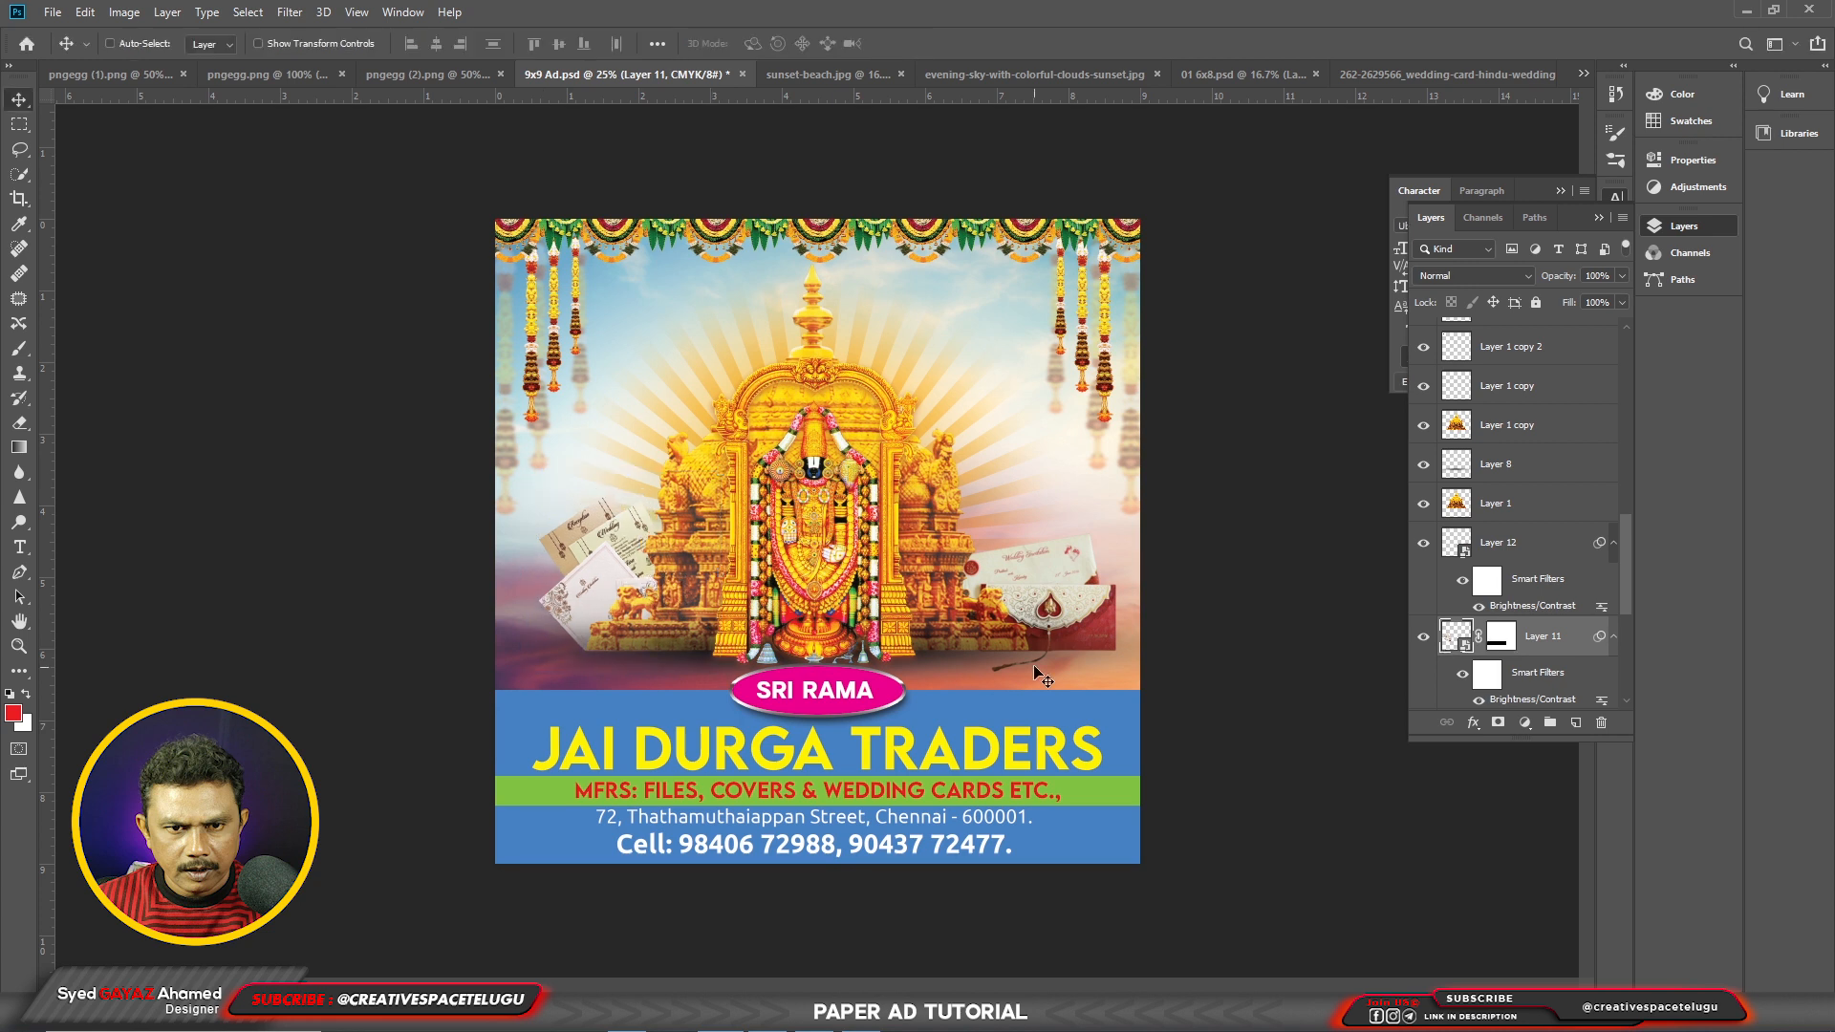
Step: Add a Drop Shadow to the JAI DURGA TRADERS heading with 60% opacity, 90° angle, 12 px distance and 6 px size
{"action": "left_click", "coordinate": [713, 785], "text": "ctrl"}
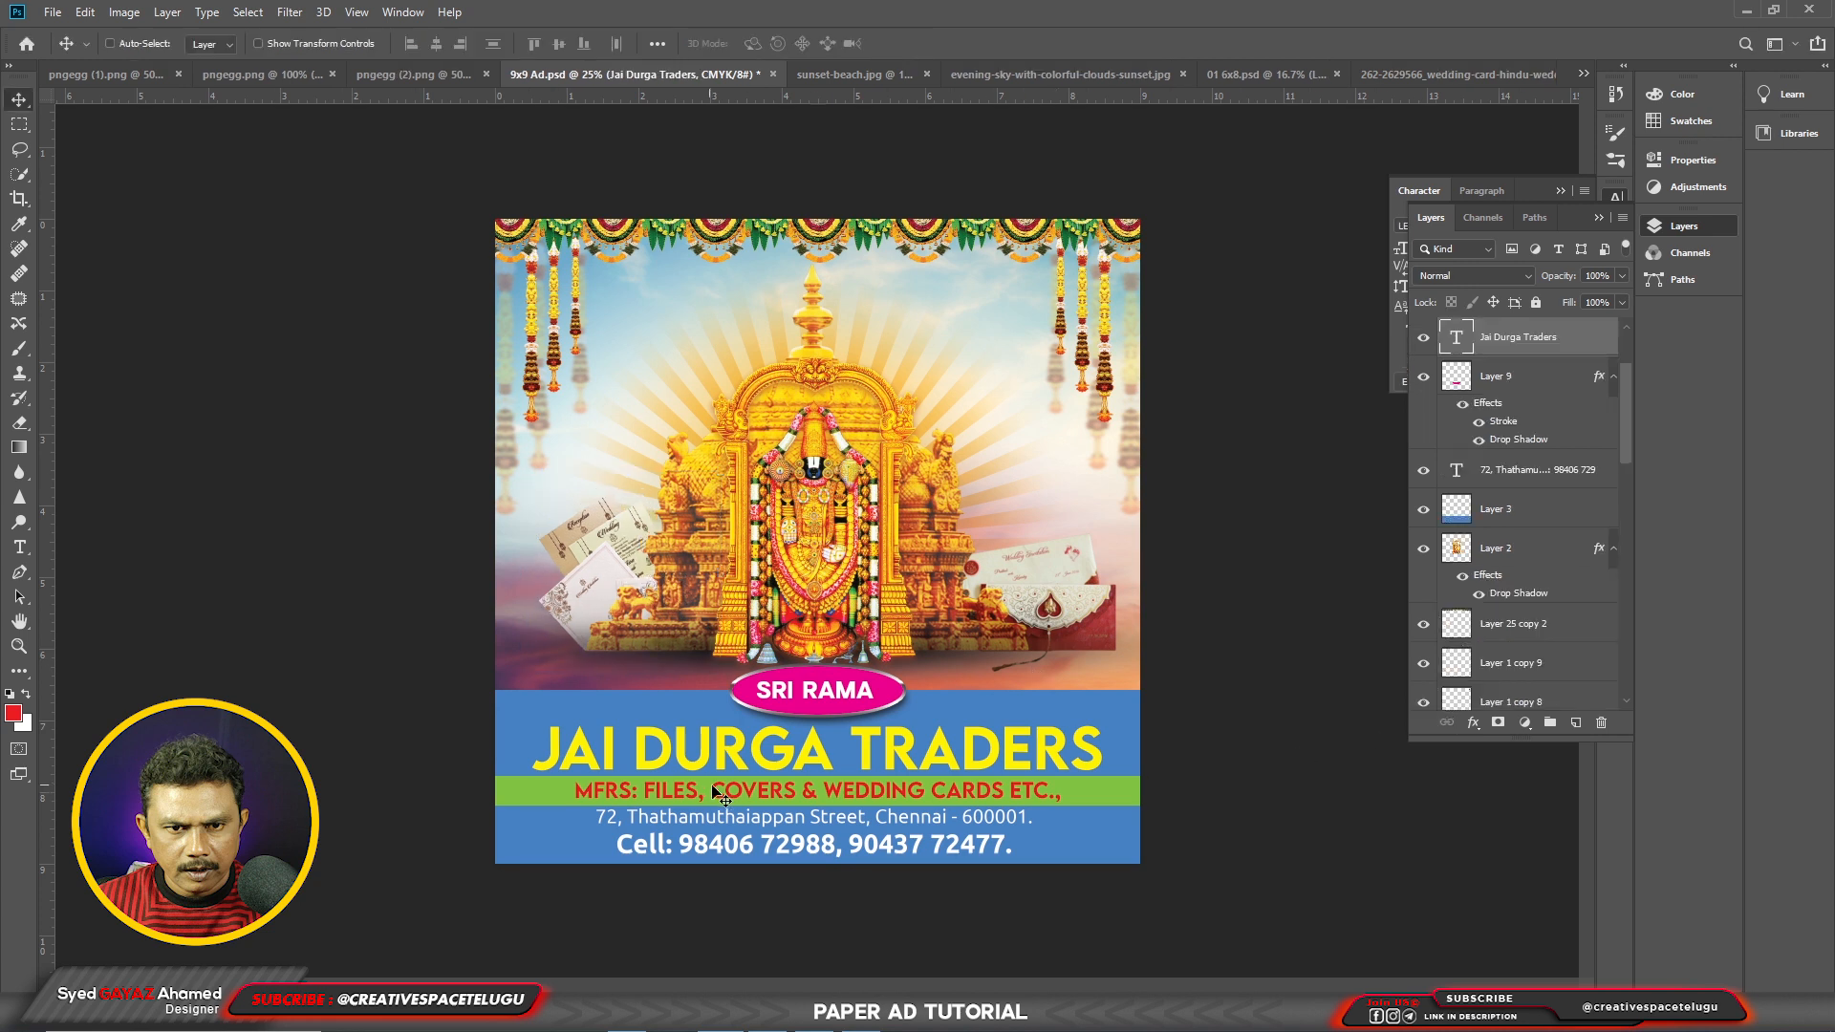
{"action": "left_click", "coordinate": [1473, 724]}
{"action": "left_click", "coordinate": [1501, 918]}
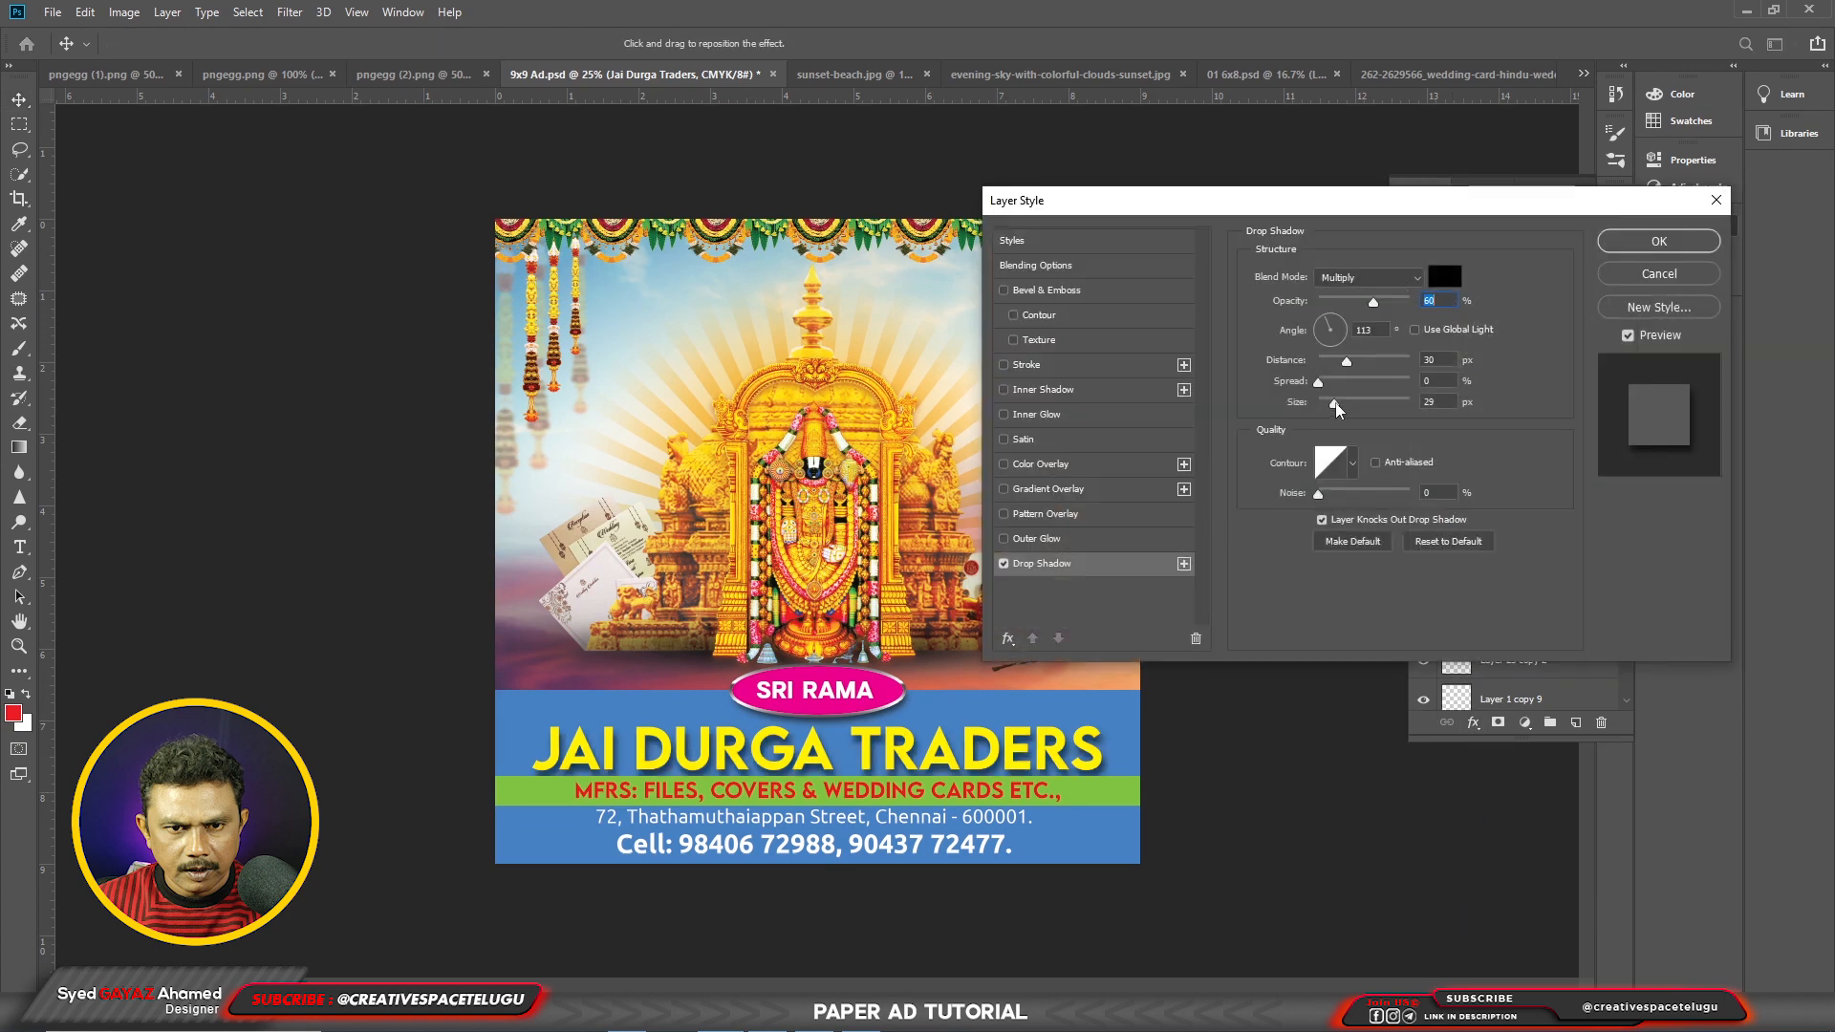
{"action": "left_click_drag", "start_coordinate": [1336, 403], "coordinate": [1324, 403]}
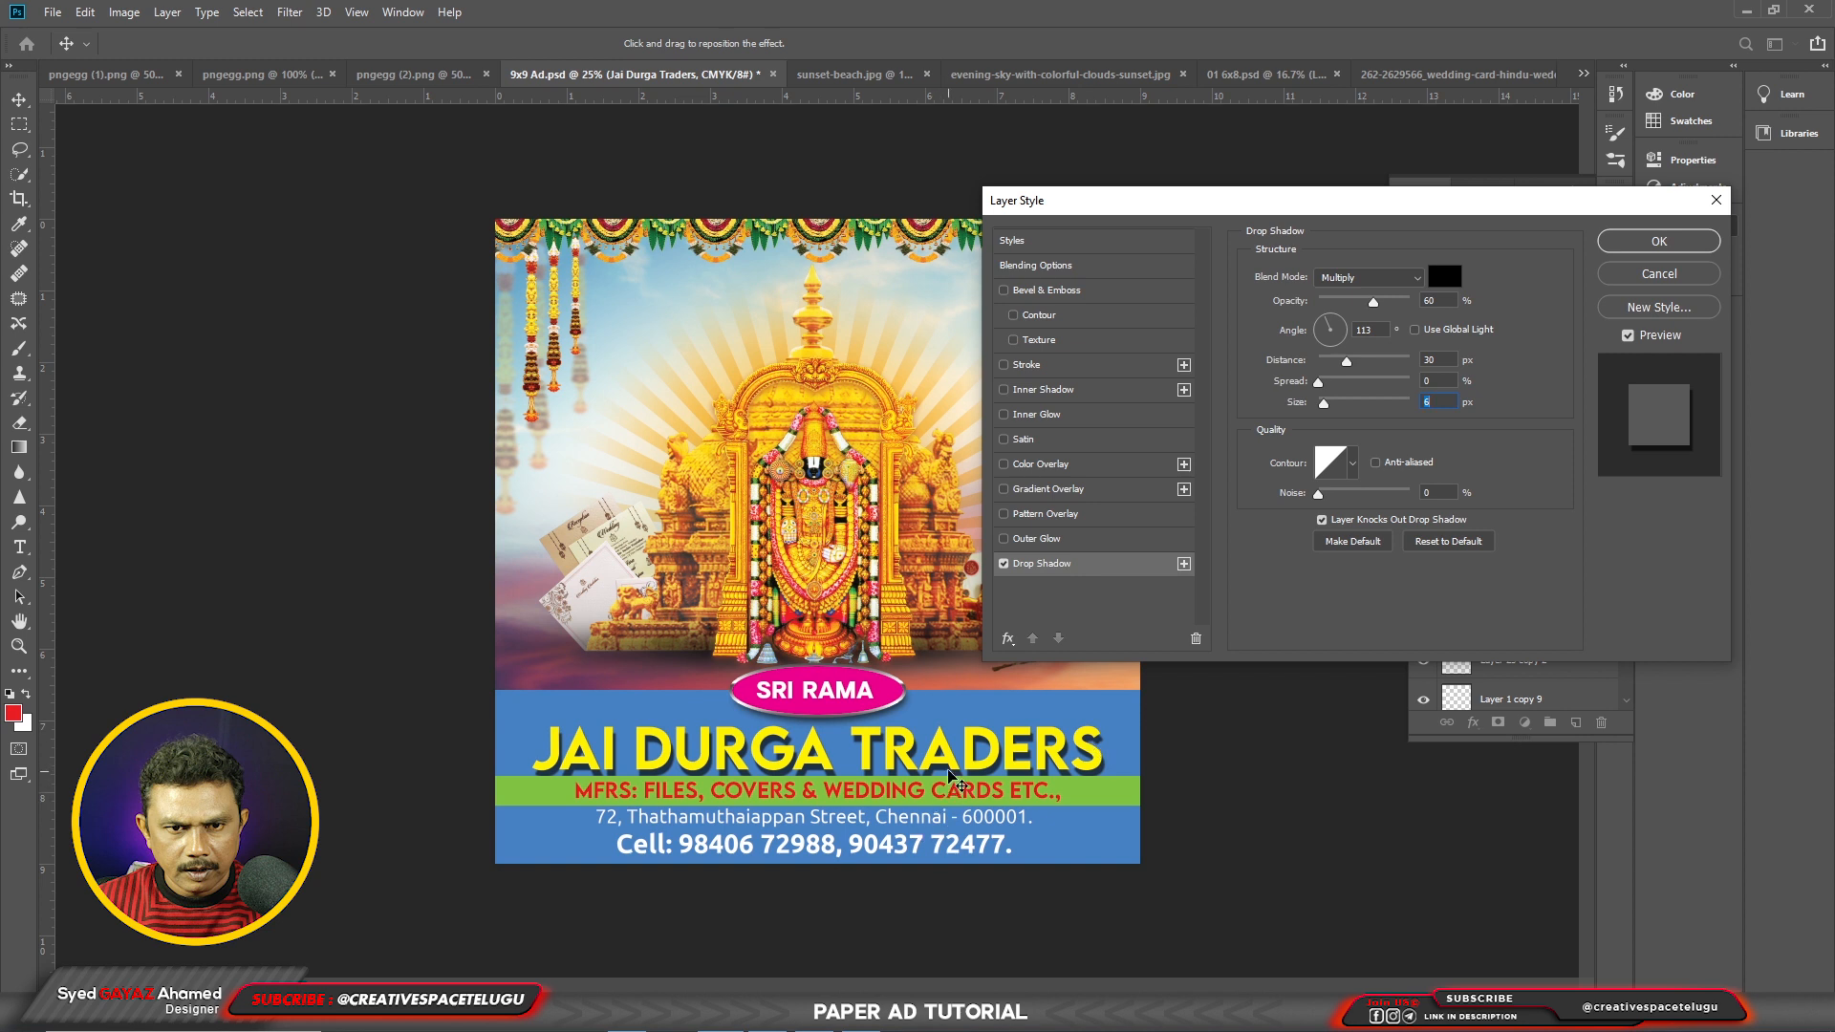
{"action": "left_click_drag", "start_coordinate": [947, 765], "coordinate": [945, 763]}
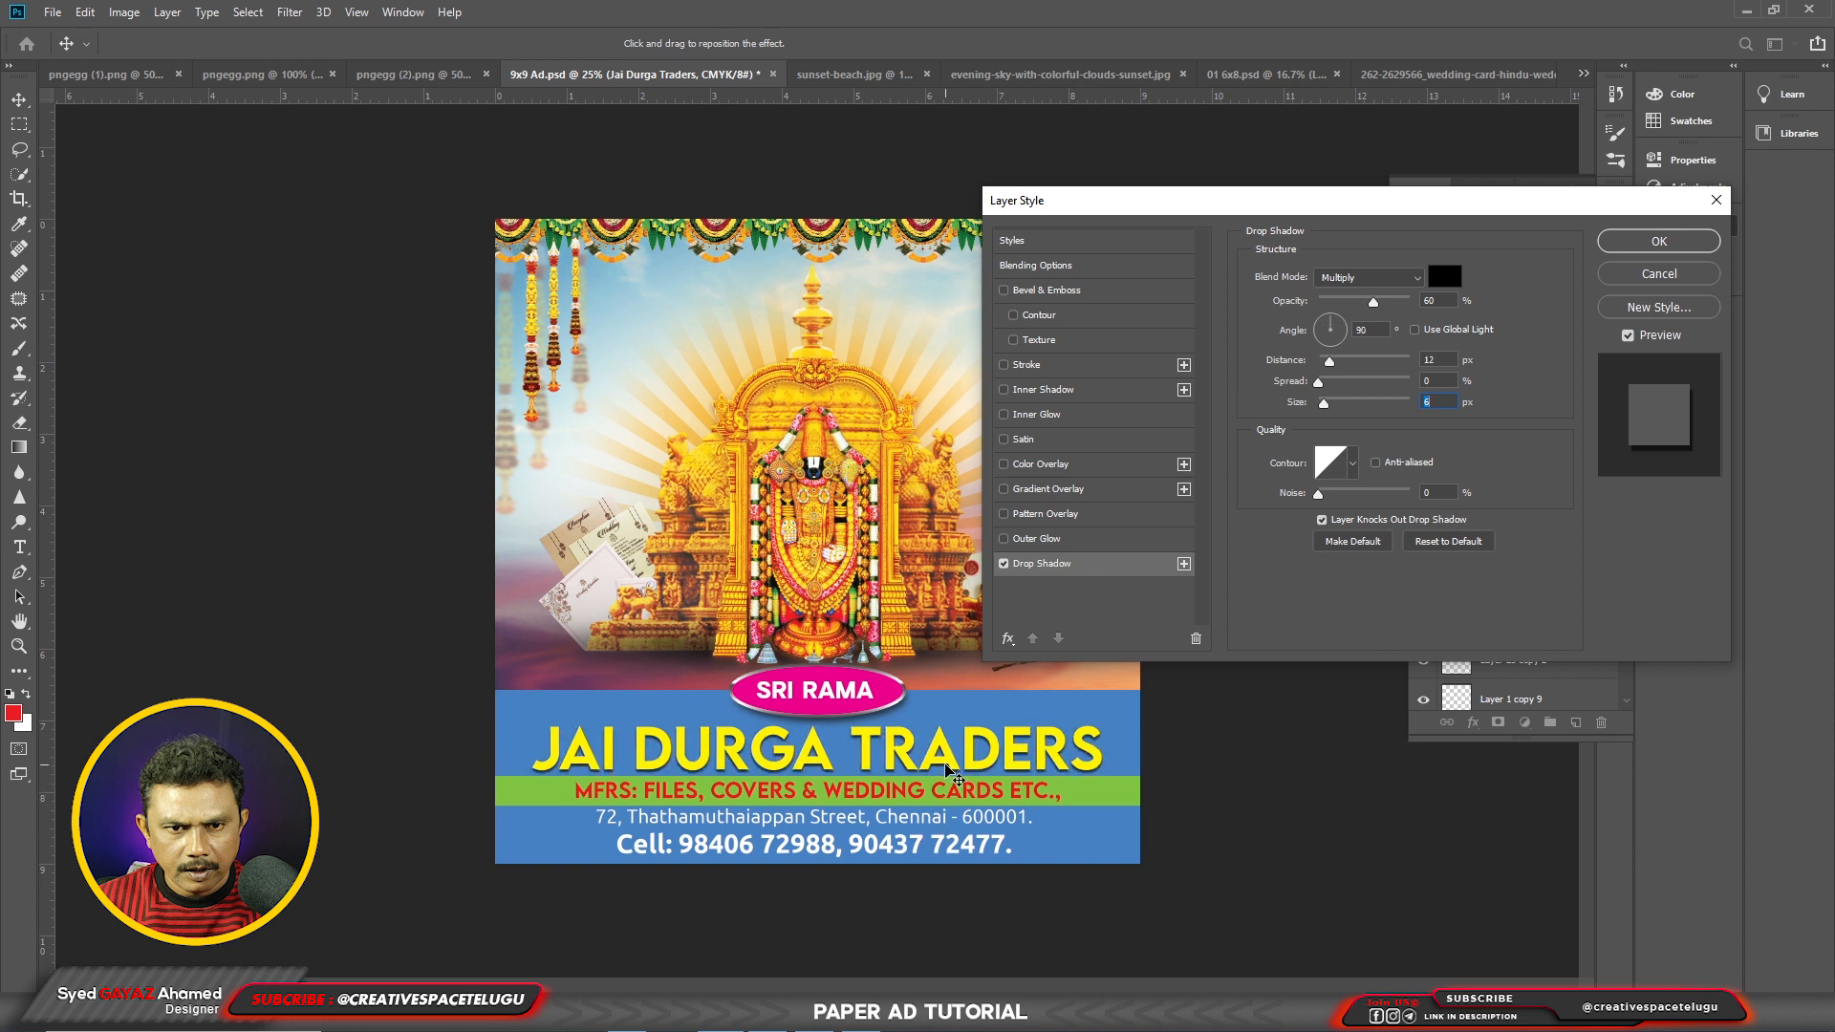
{"action": "left_click", "coordinate": [1660, 240]}
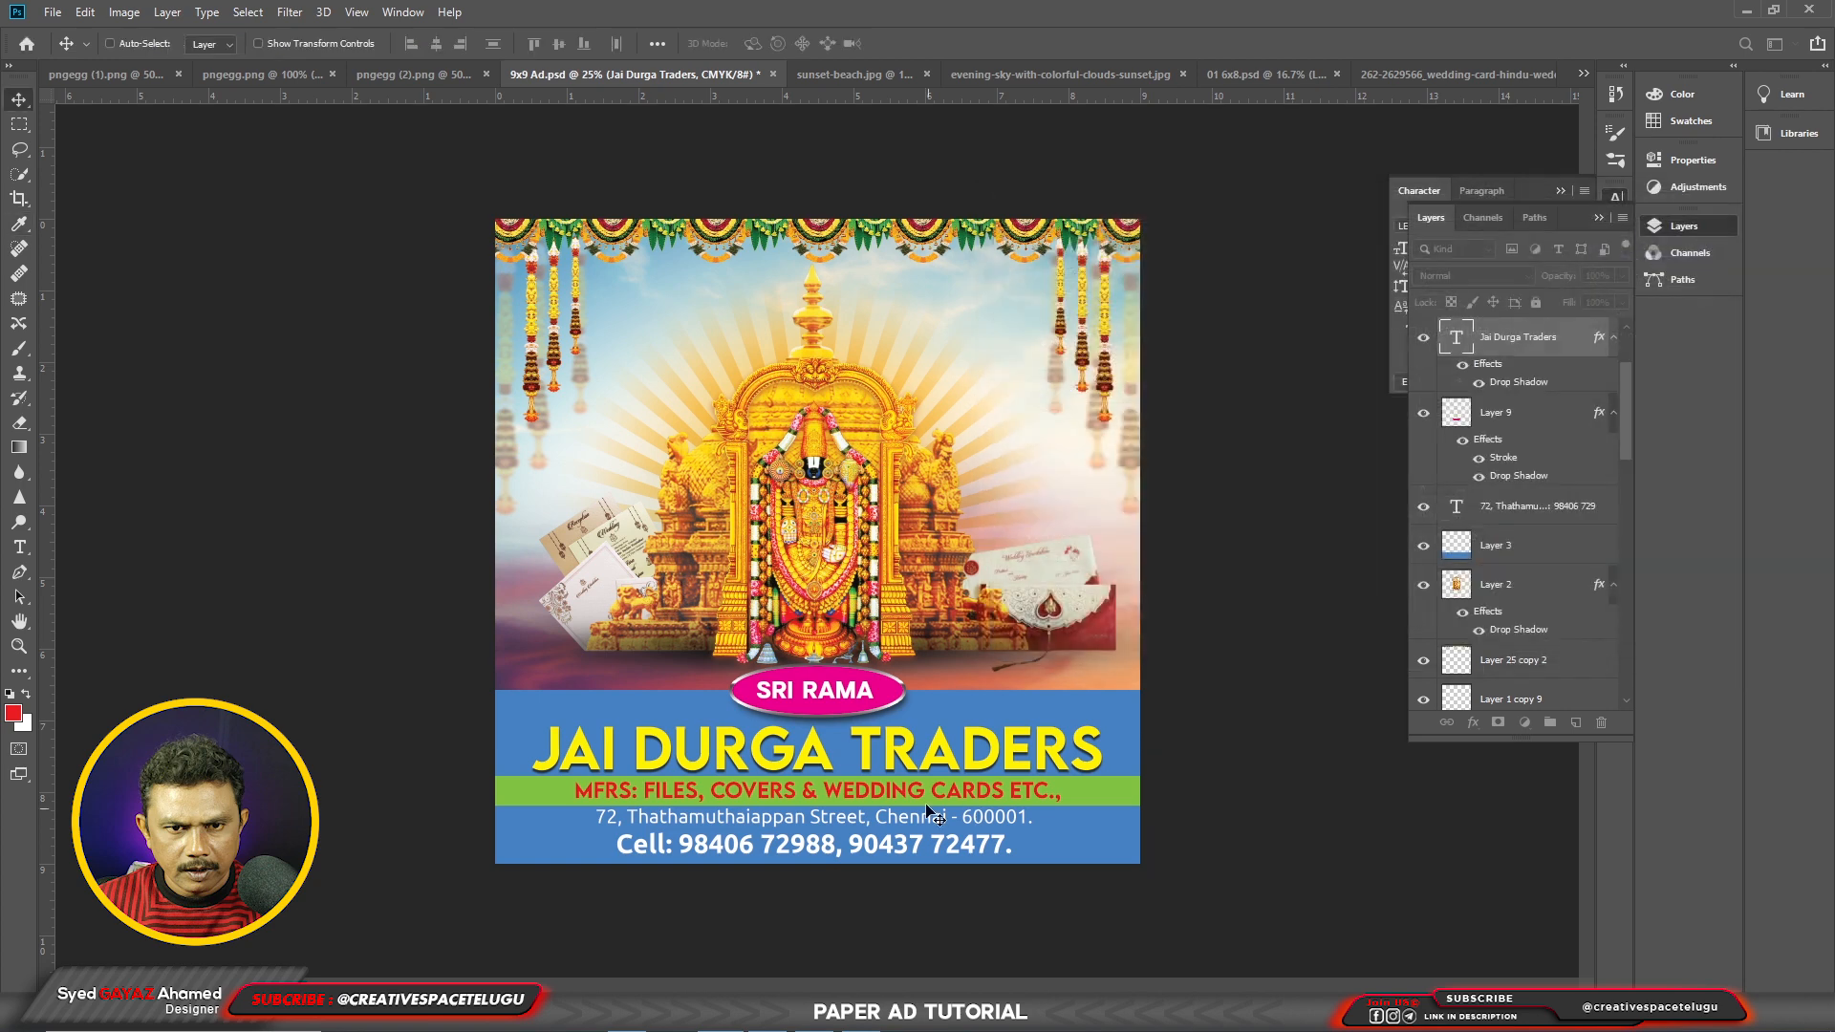
Step: Add a 4 px white outside Stroke to the MFRS text, starting from the default stroke settings
{"action": "right_click", "coordinate": [908, 798]}
{"action": "left_click", "coordinate": [917, 805]}
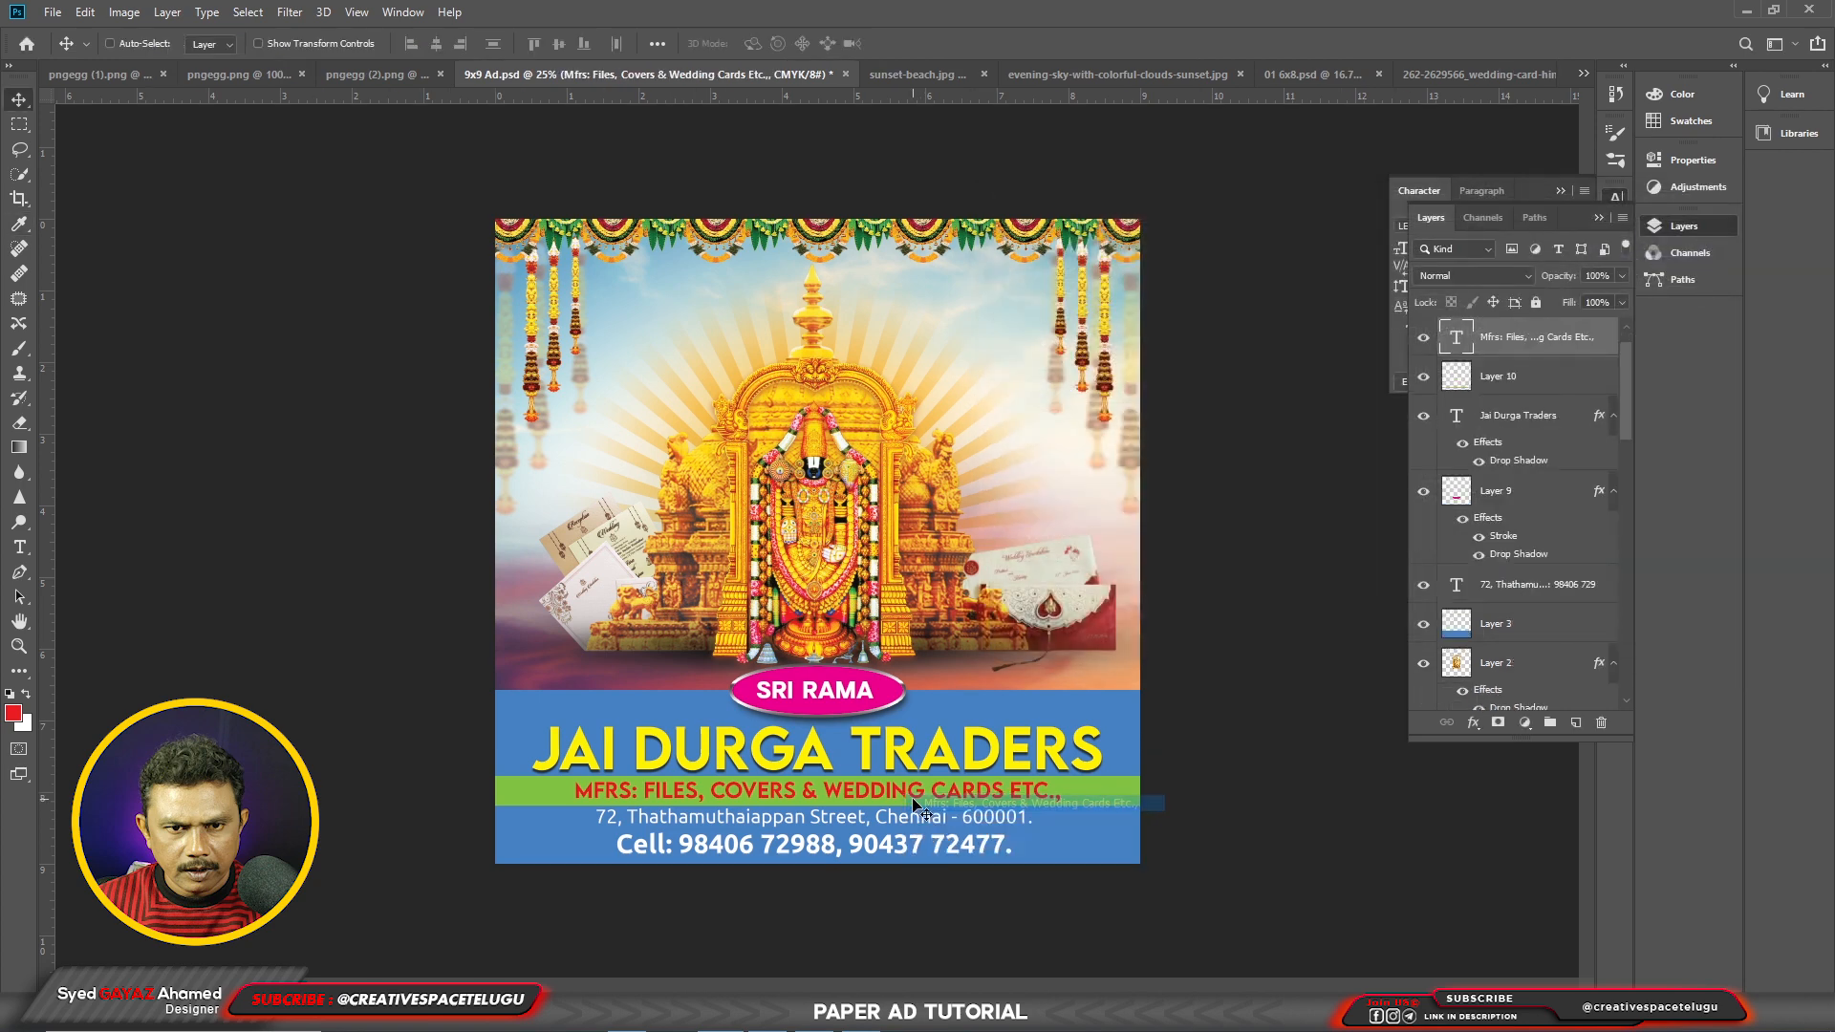
{"action": "key", "text": "alt+l"}
{"action": "key", "text": "y"}
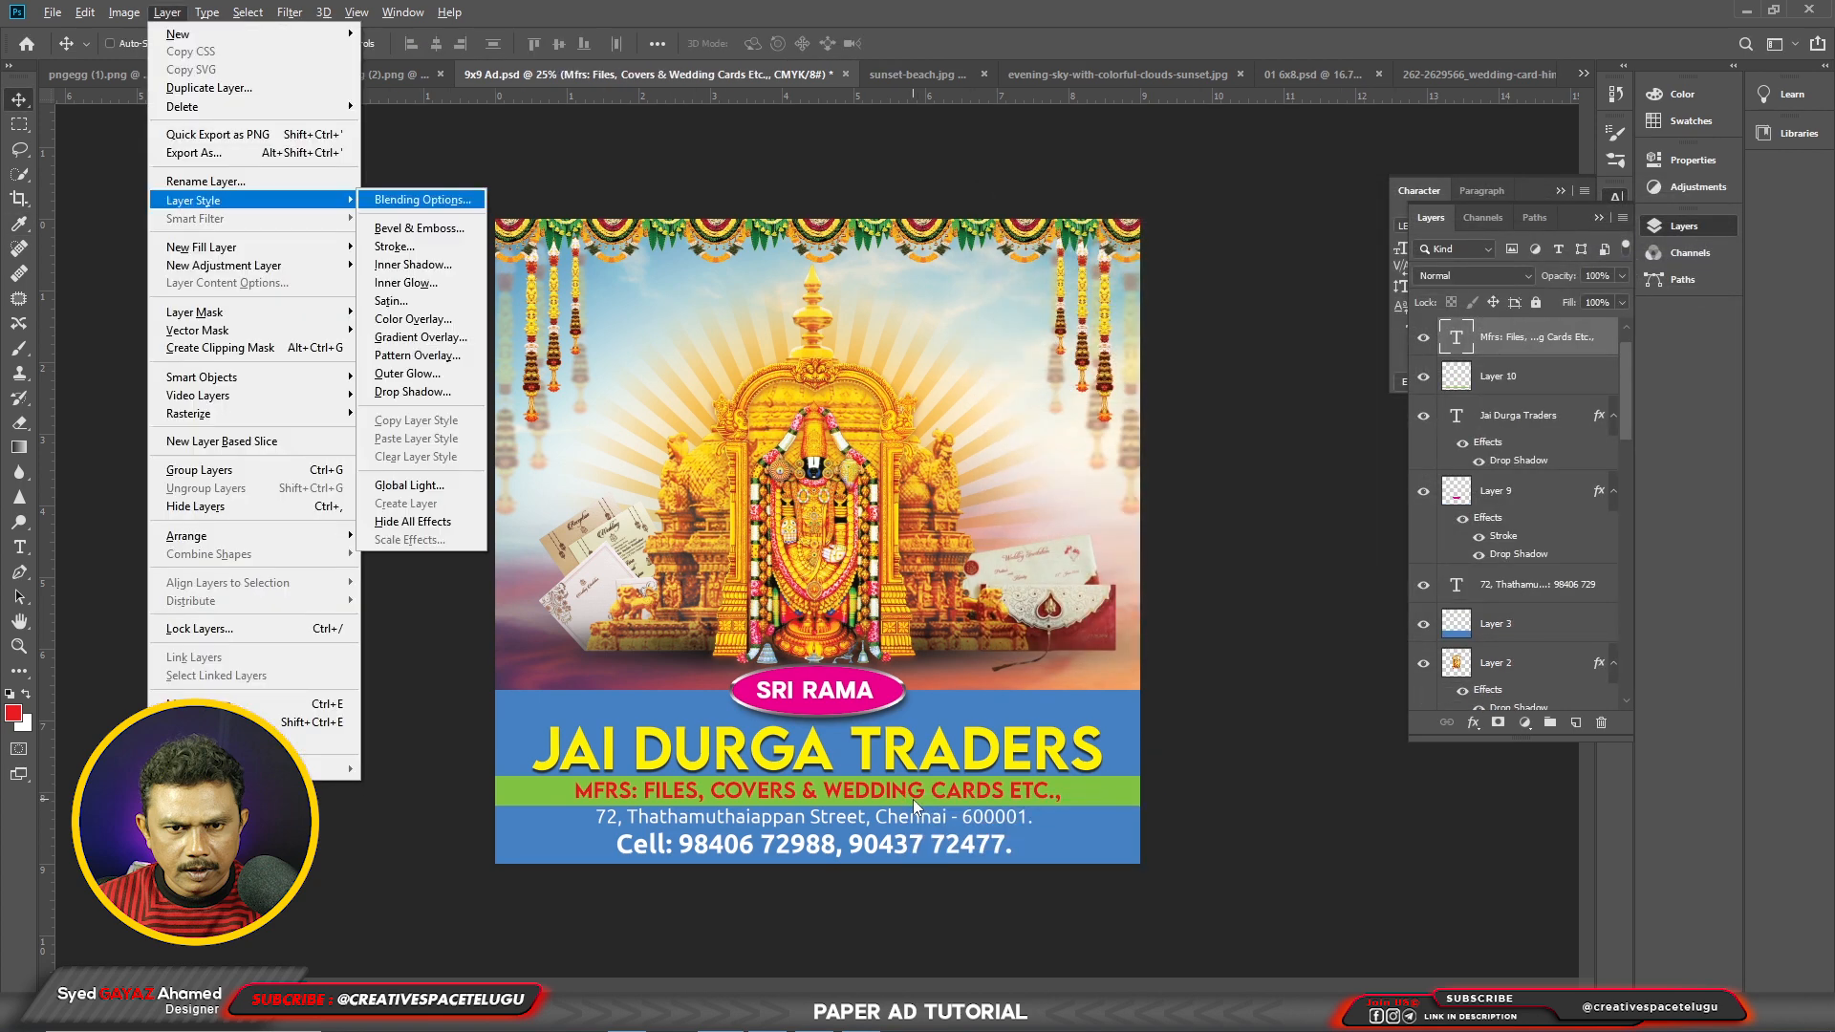
{"action": "key", "text": "k"}
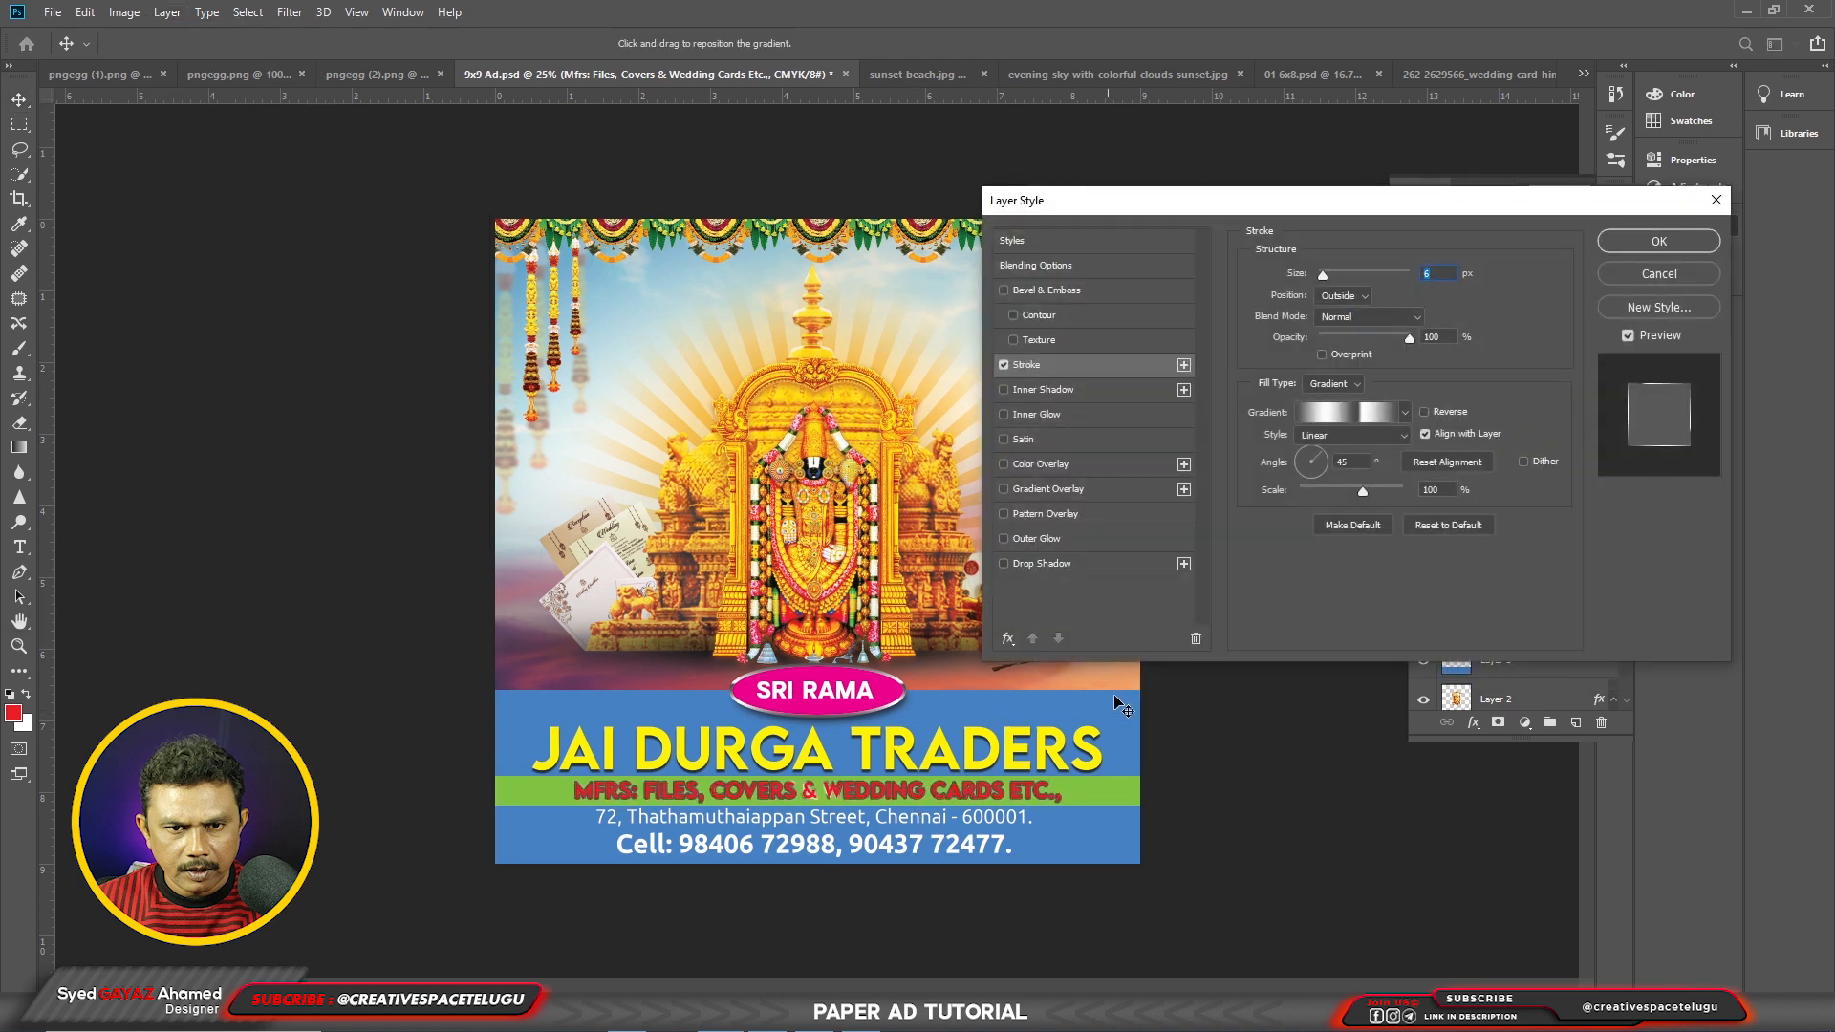
{"action": "left_click", "coordinate": [1448, 525]}
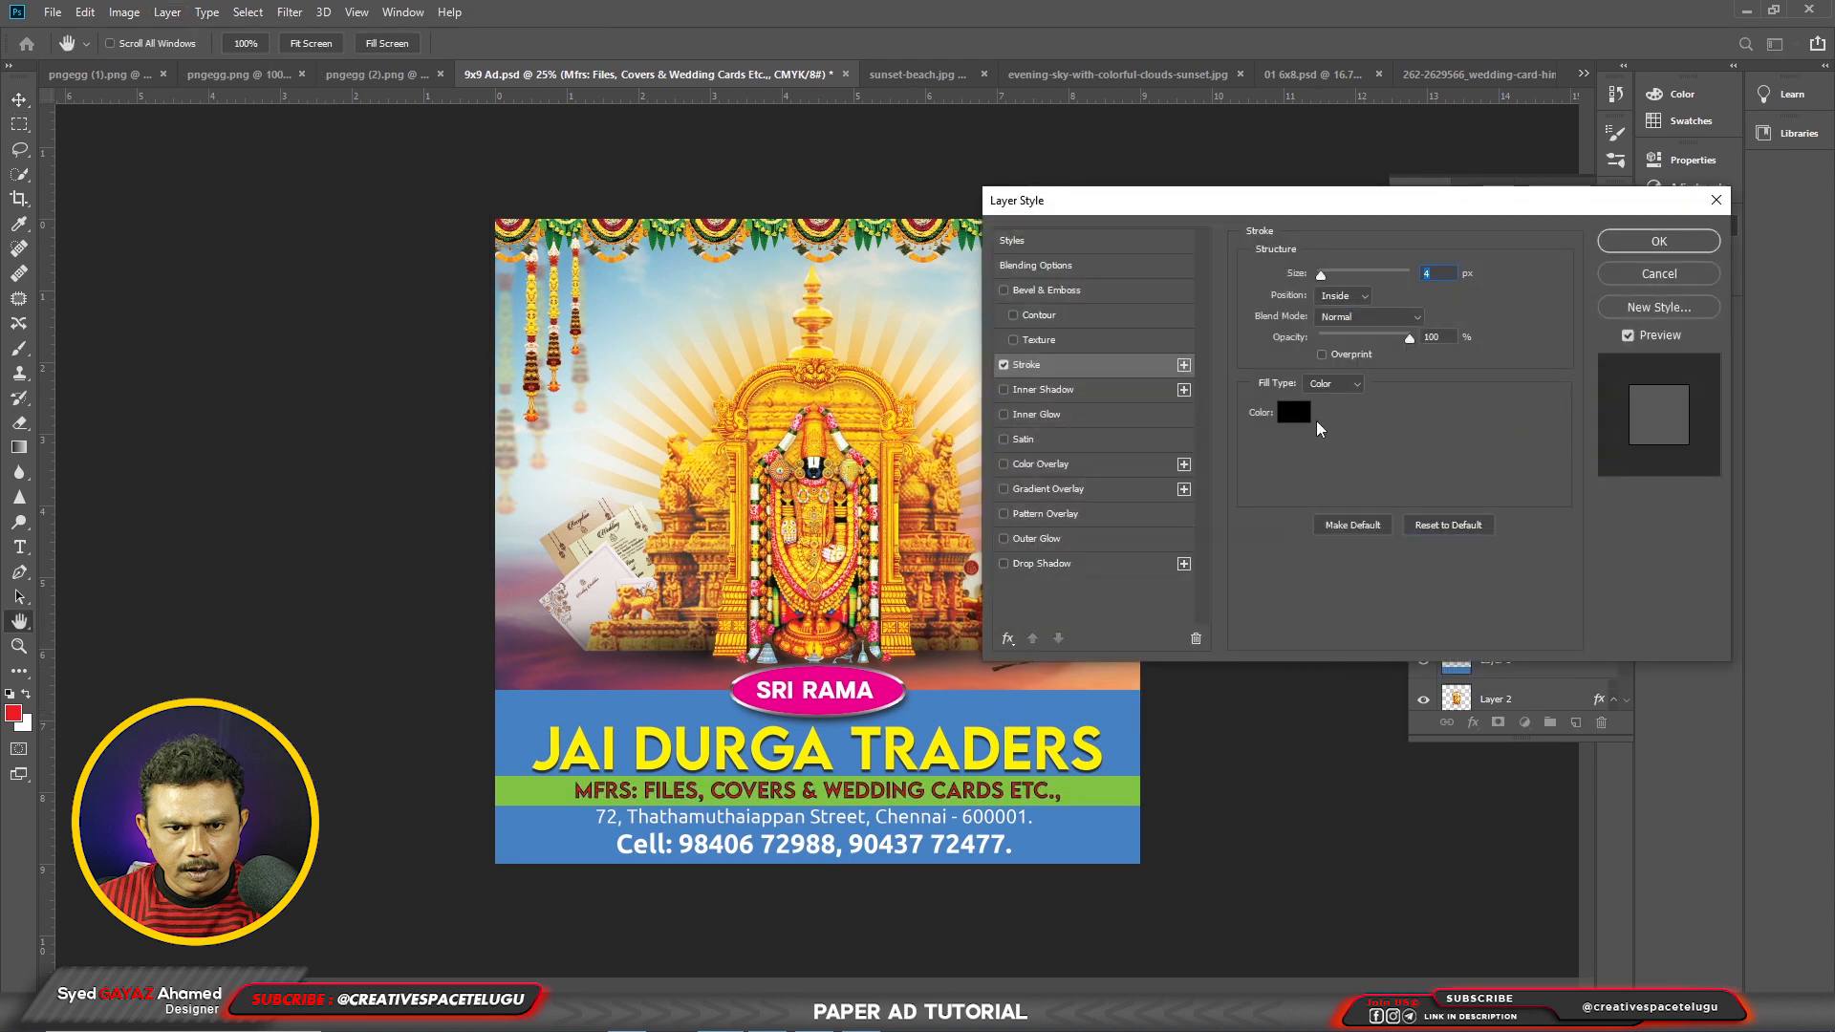
{"action": "left_click", "coordinate": [1304, 415]}
{"action": "left_click", "coordinate": [138, 541]}
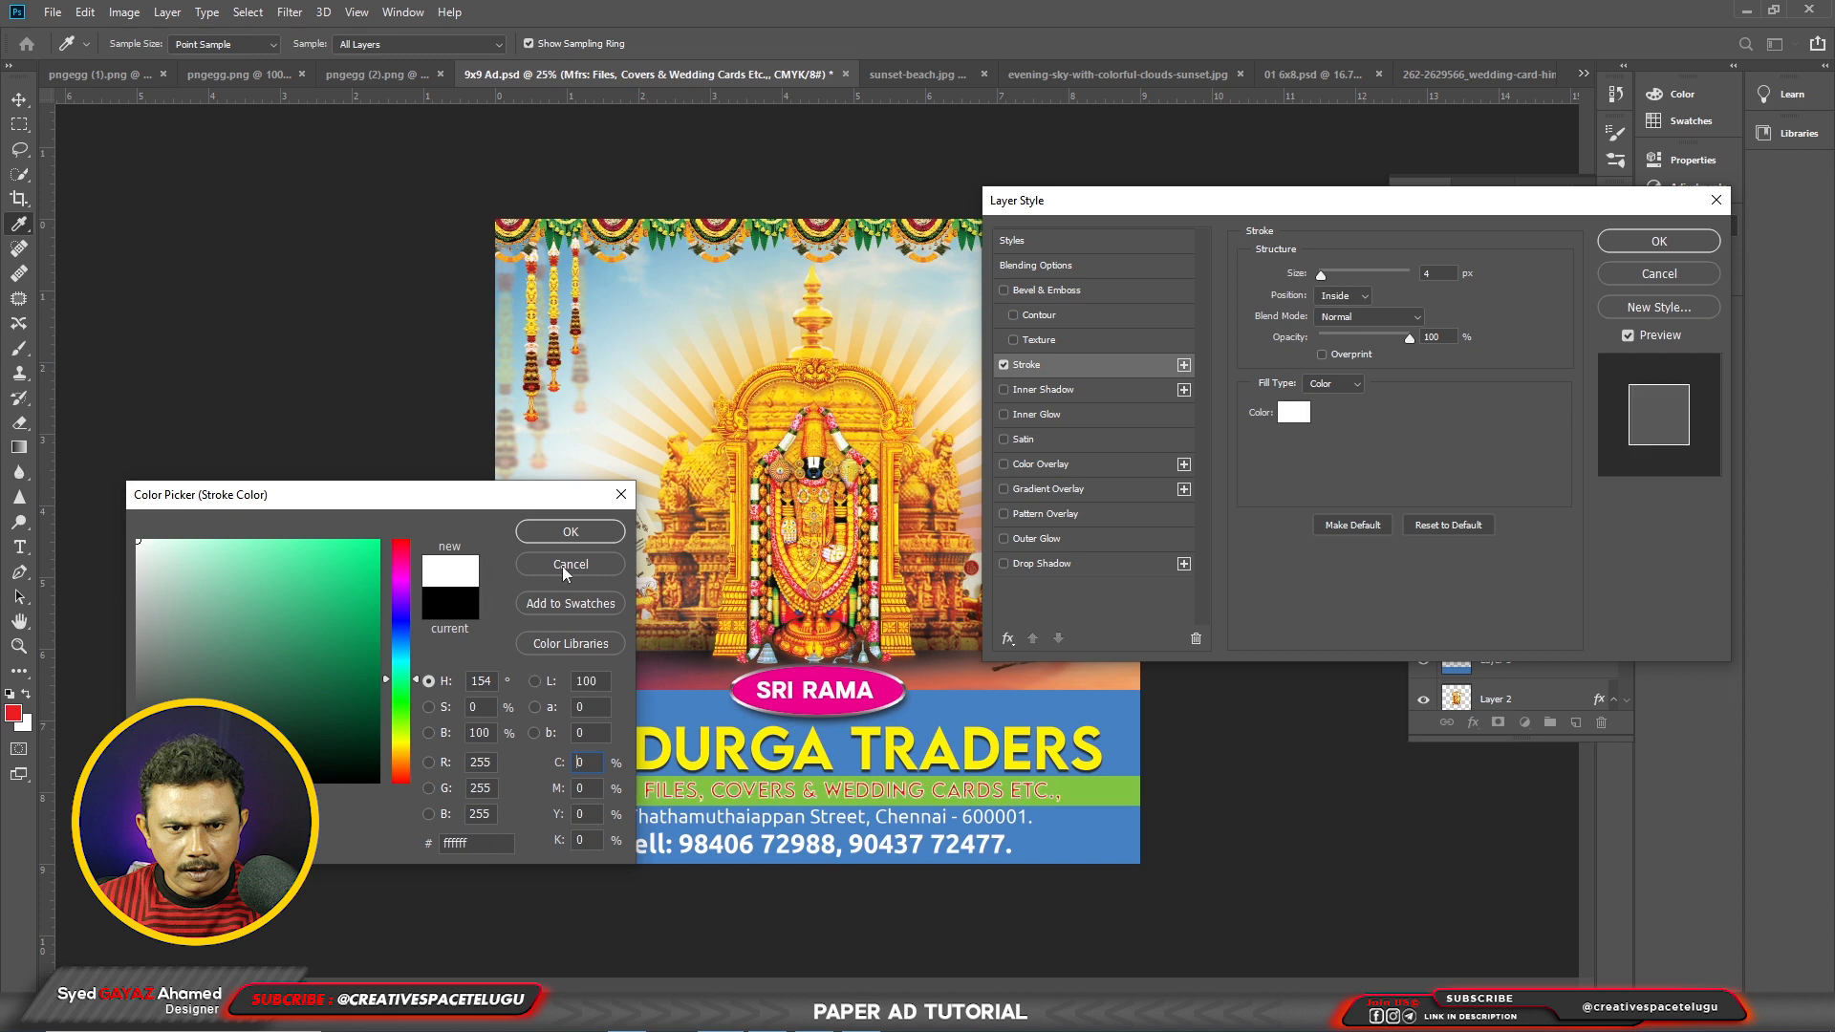
{"action": "left_click", "coordinate": [595, 539]}
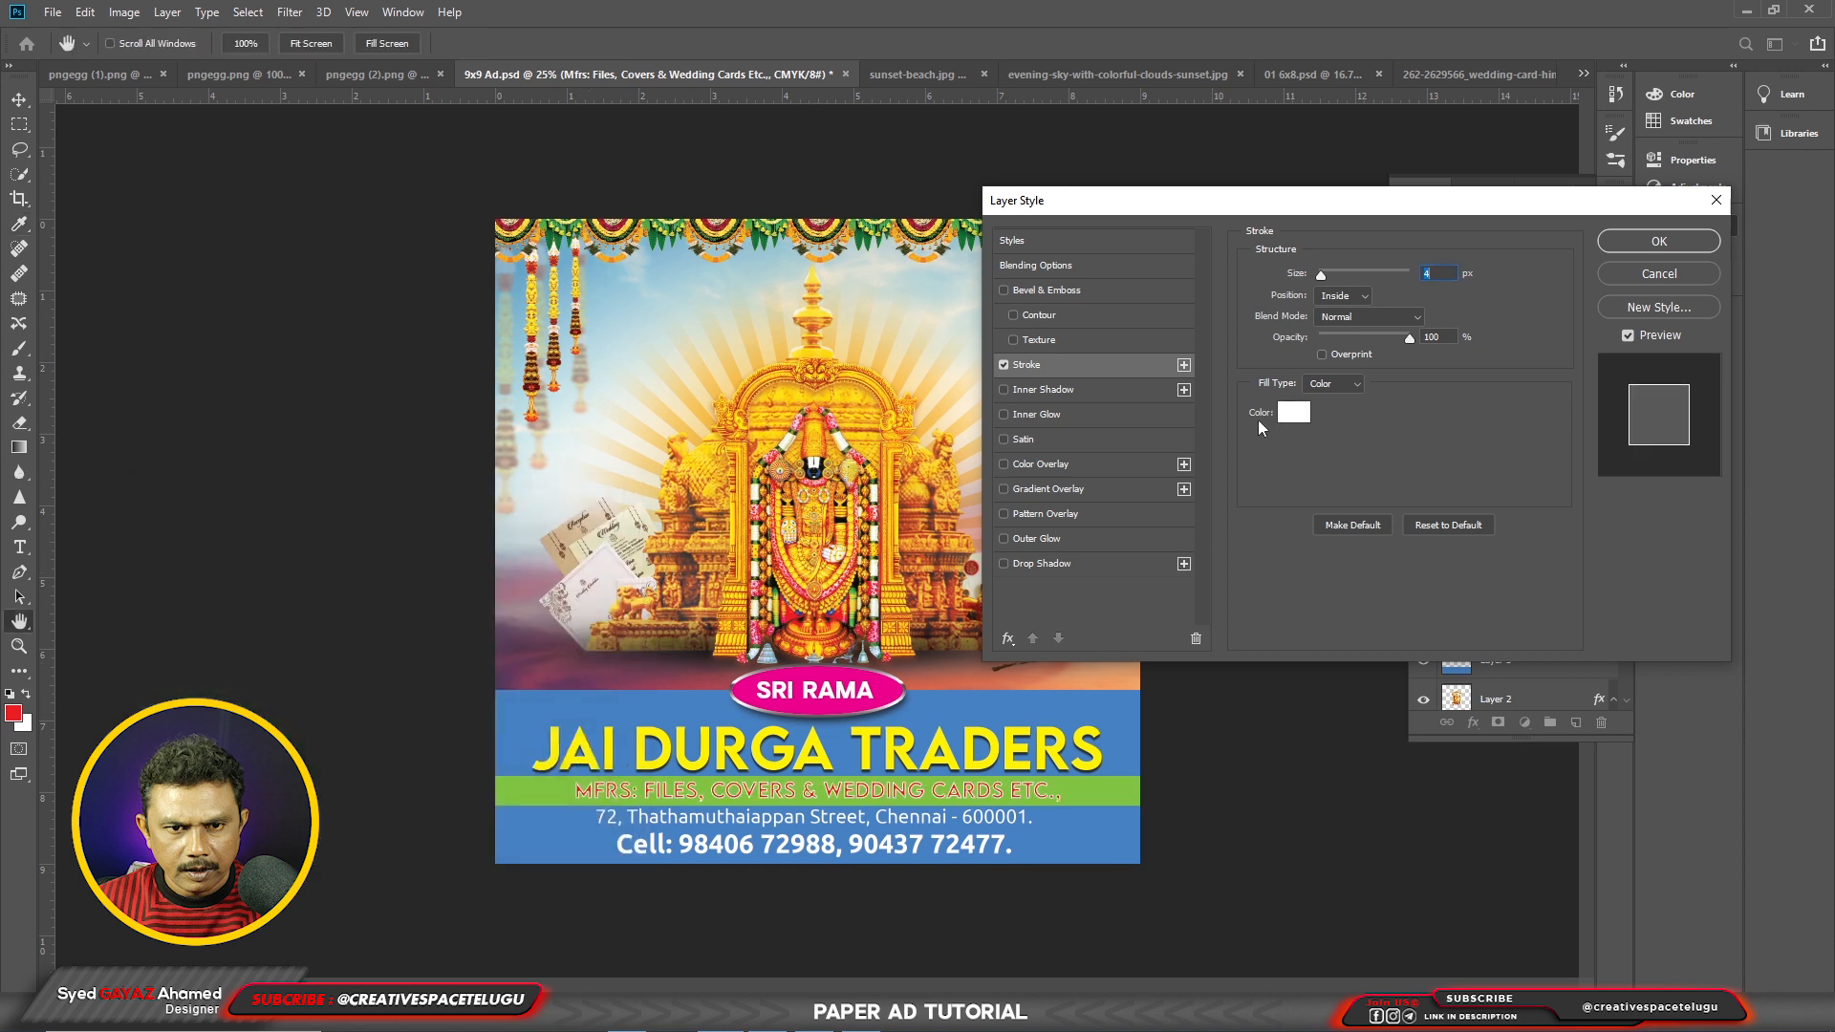
{"action": "left_click", "coordinate": [1365, 302]}
{"action": "left_click", "coordinate": [1343, 300]}
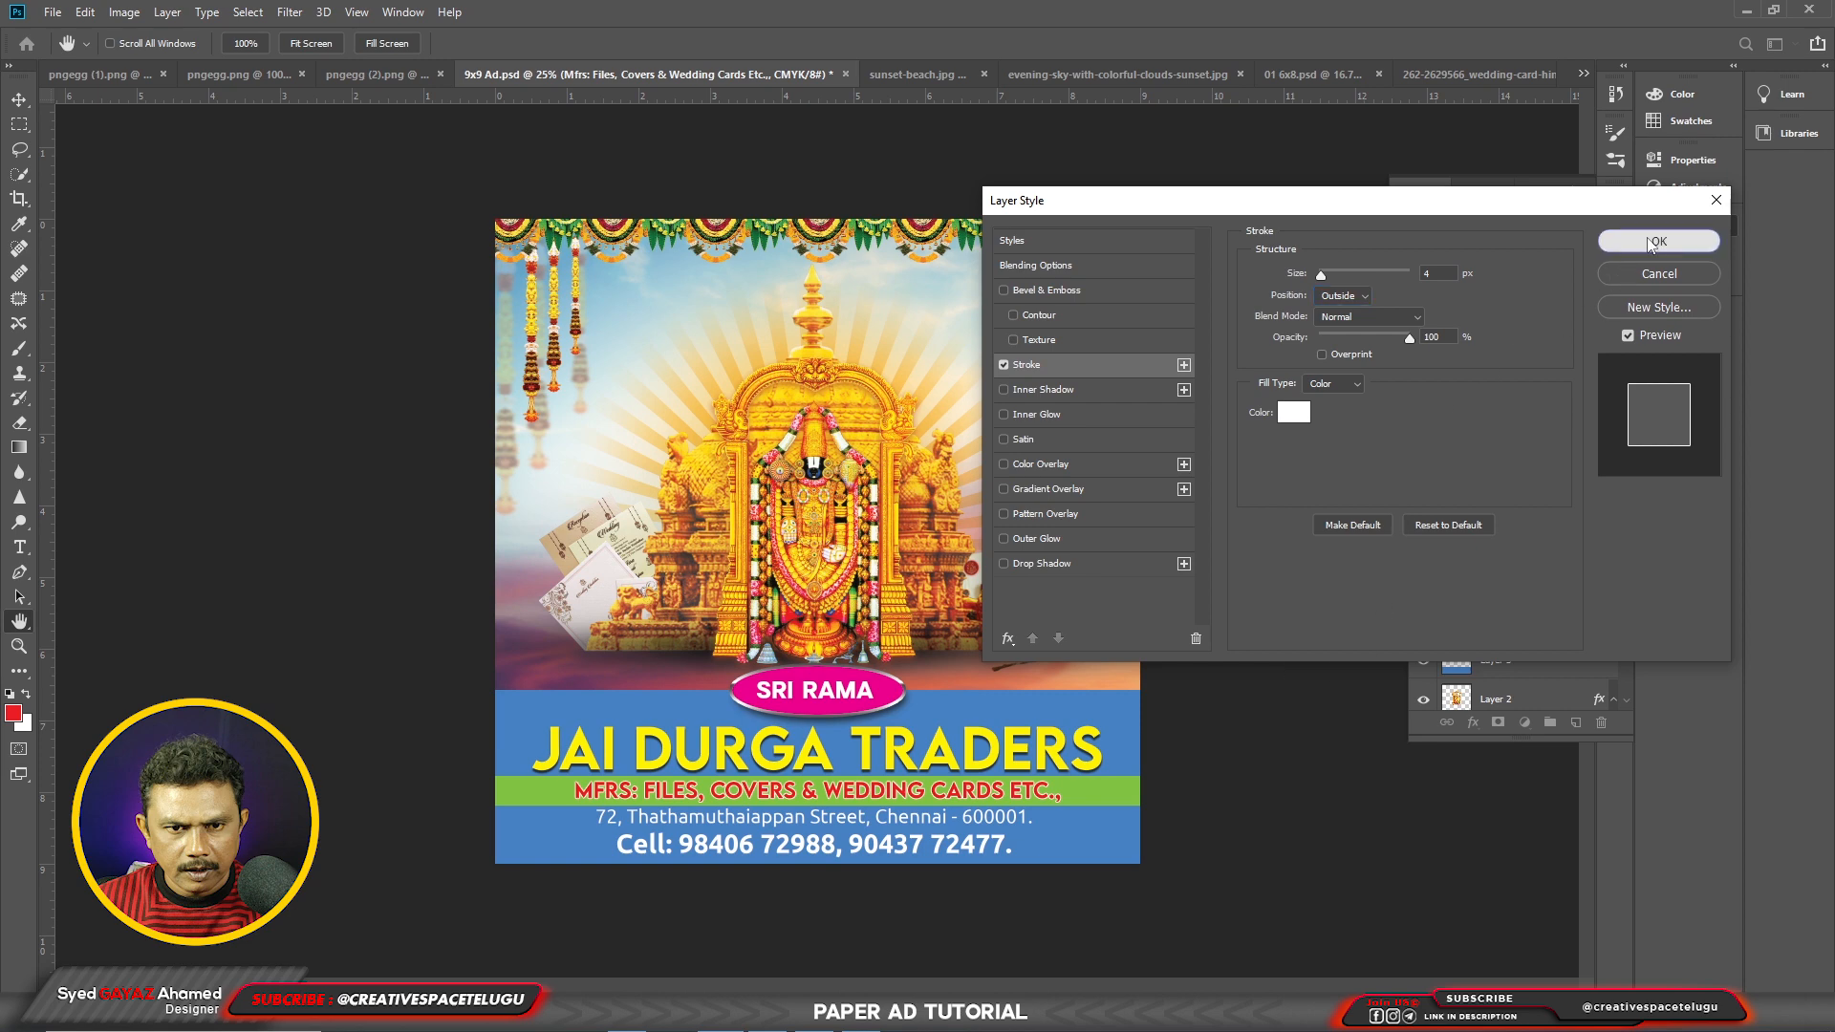
{"action": "left_click", "coordinate": [1697, 239]}
Step: Scale the MFRS text up about its centre to fill more of the green strip's width
{"action": "key", "text": "ctrl+t"}
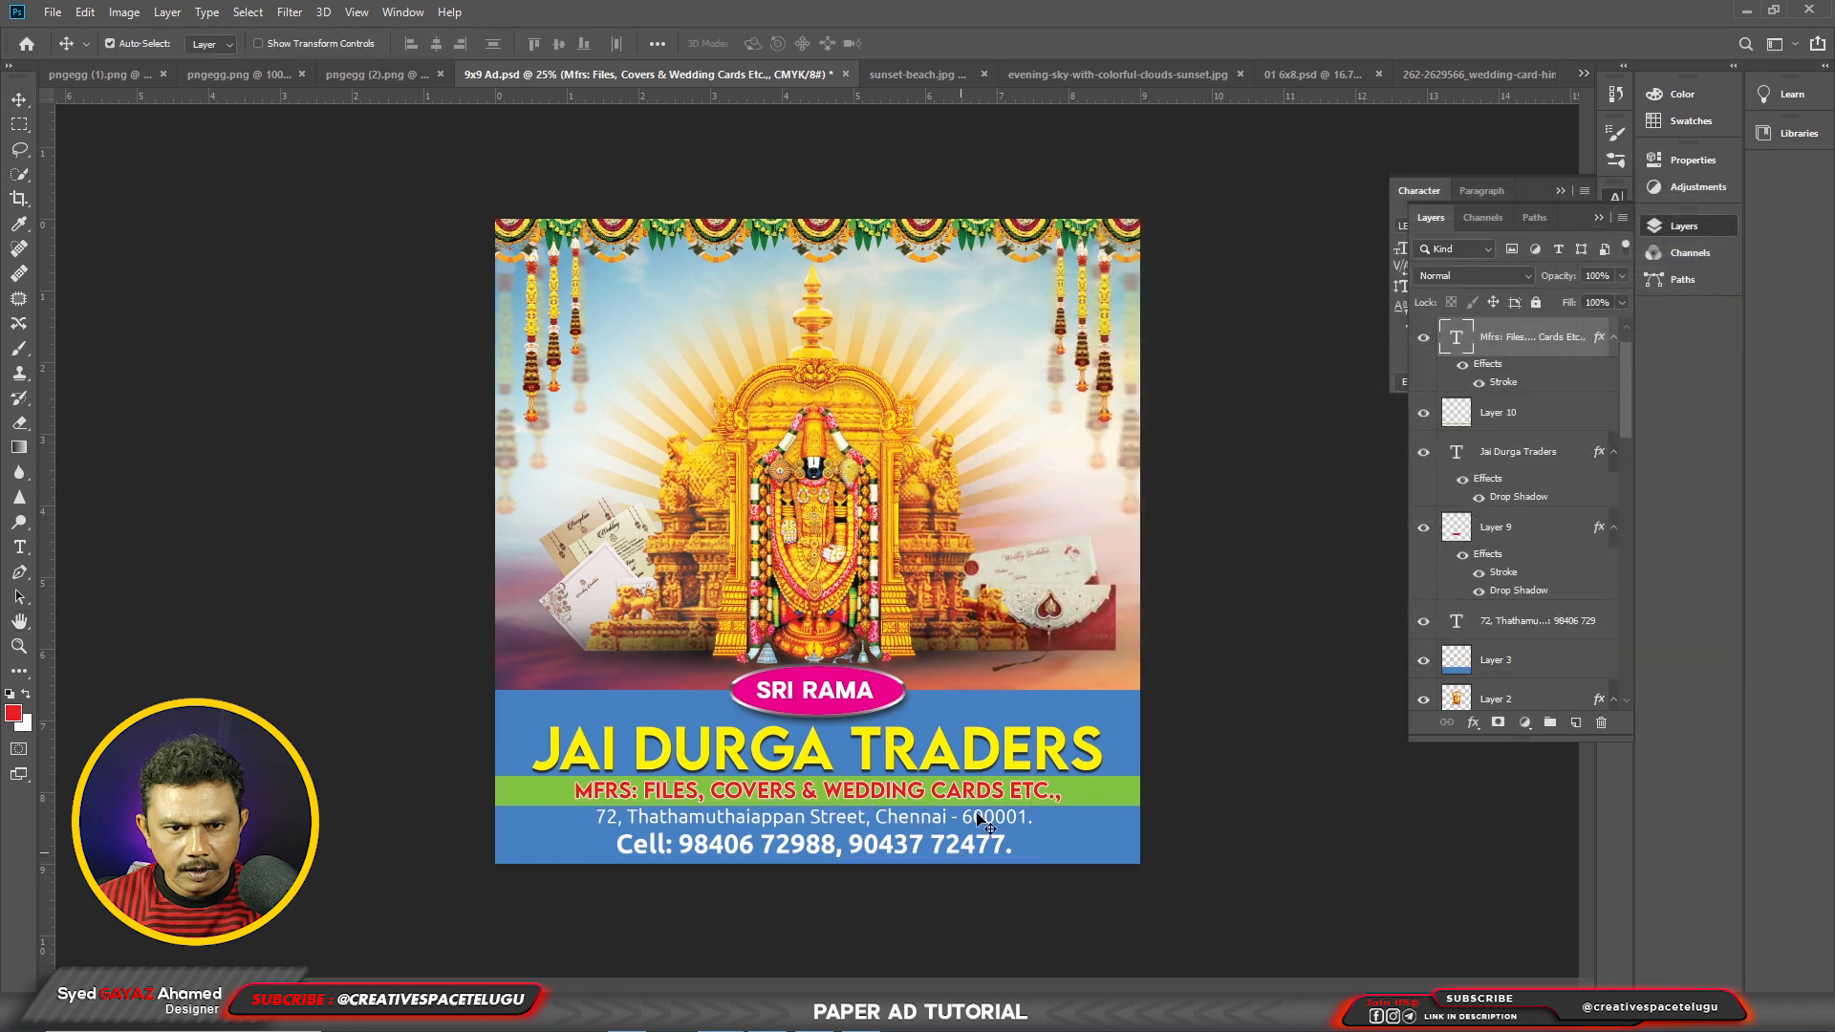
{"action": "left_click_drag", "start_coordinate": [1060, 779], "coordinate": [1092, 770]}
{"action": "key", "text": "Return"}
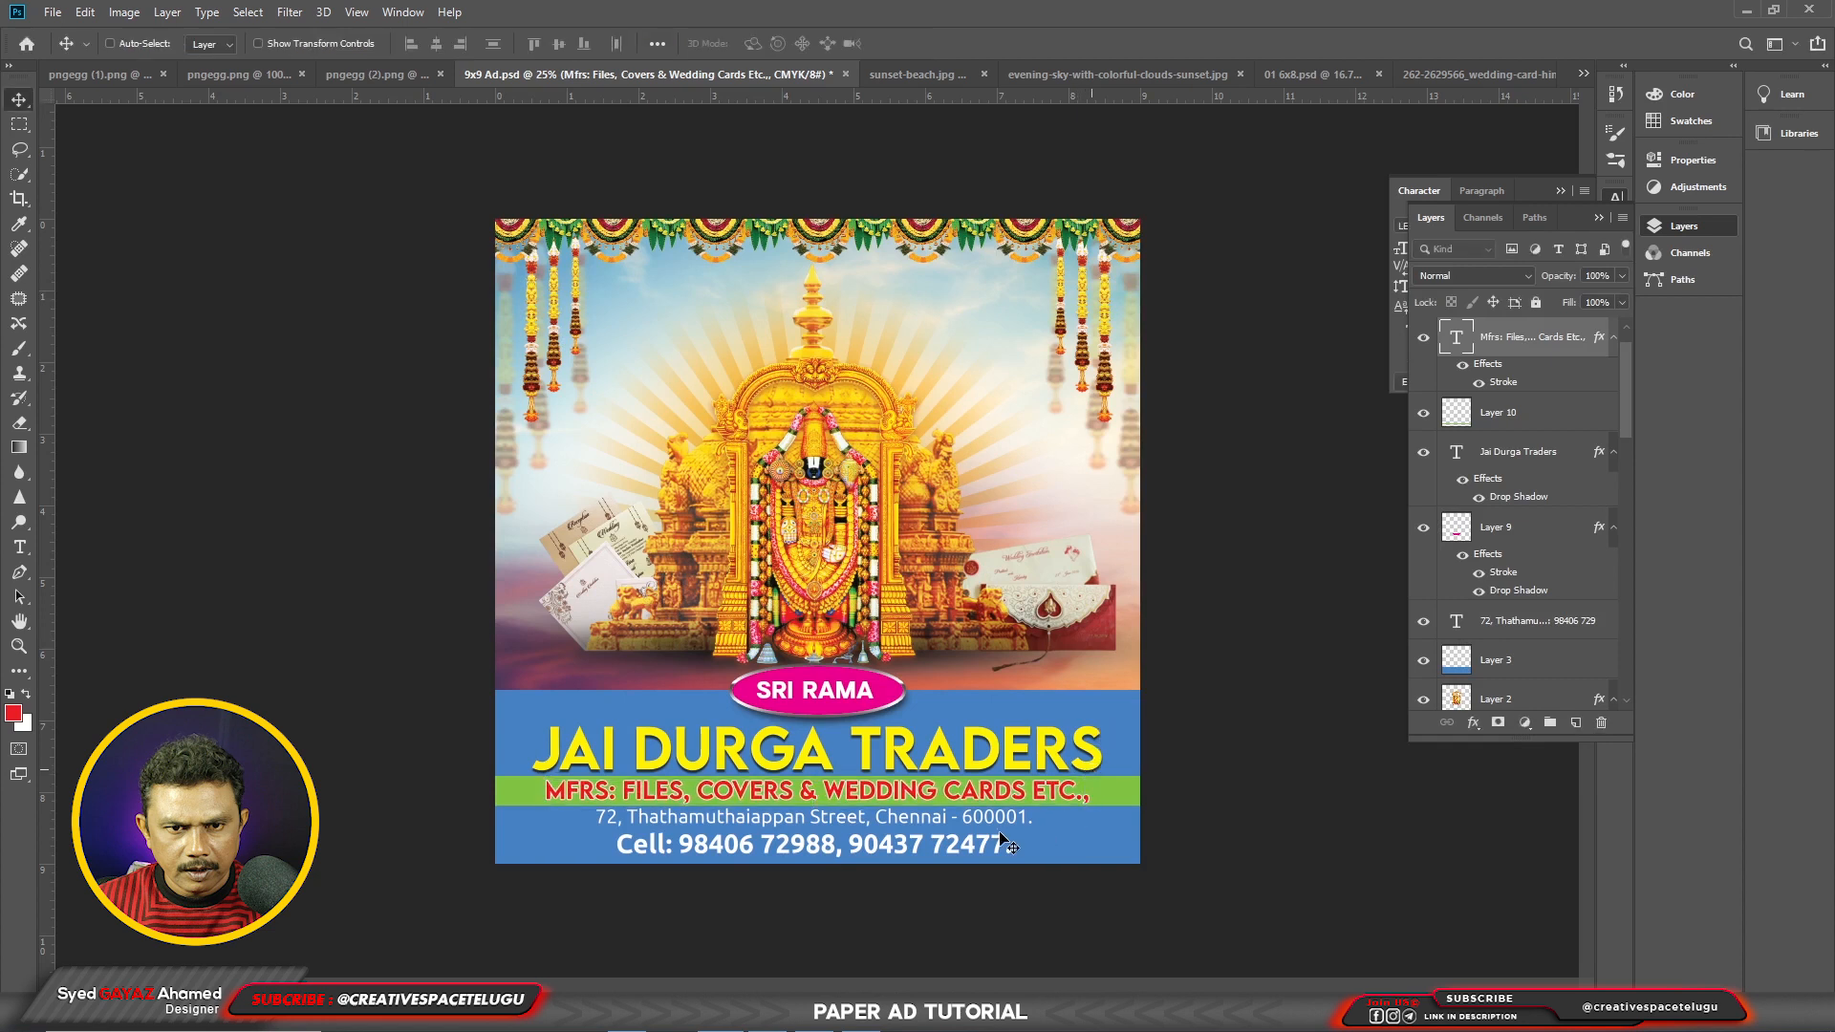
Step: Nudge the address and cell number text slightly down below the green strip, and save the ad document
{"action": "right_click", "coordinate": [827, 844]}
{"action": "left_click", "coordinate": [837, 853]}
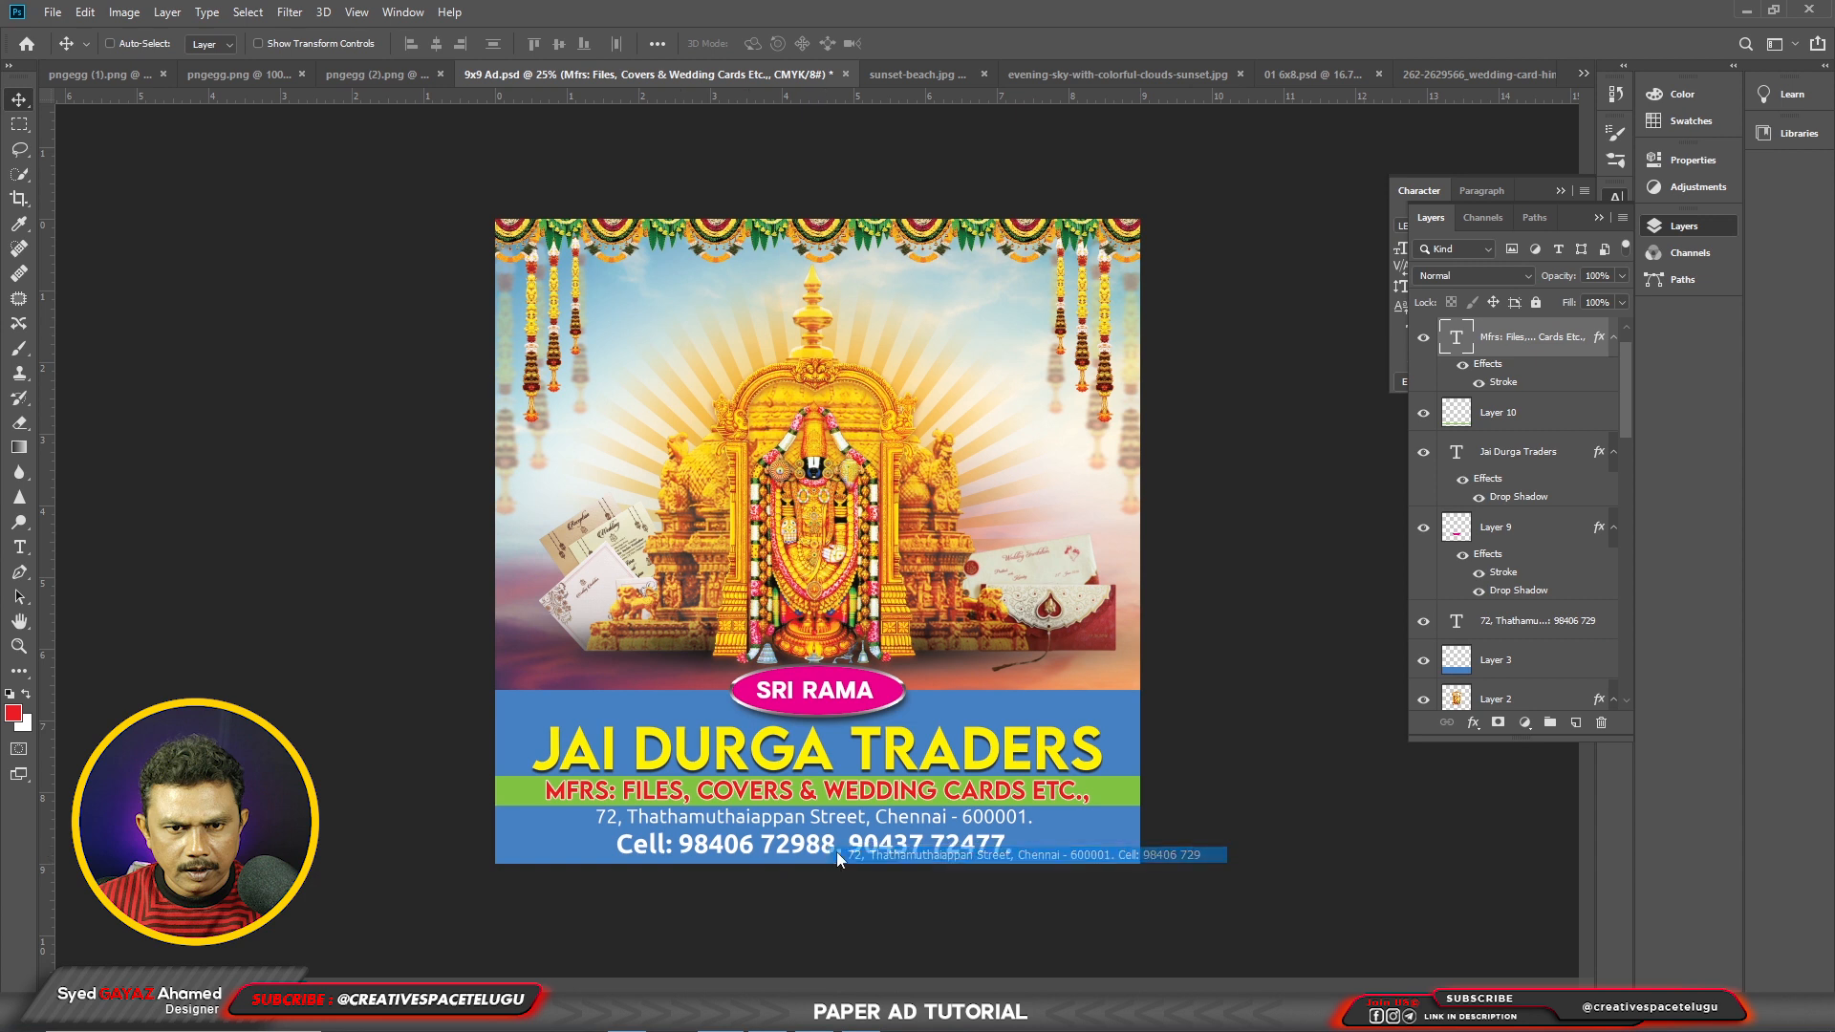
{"action": "key", "text": "shift+Down"}
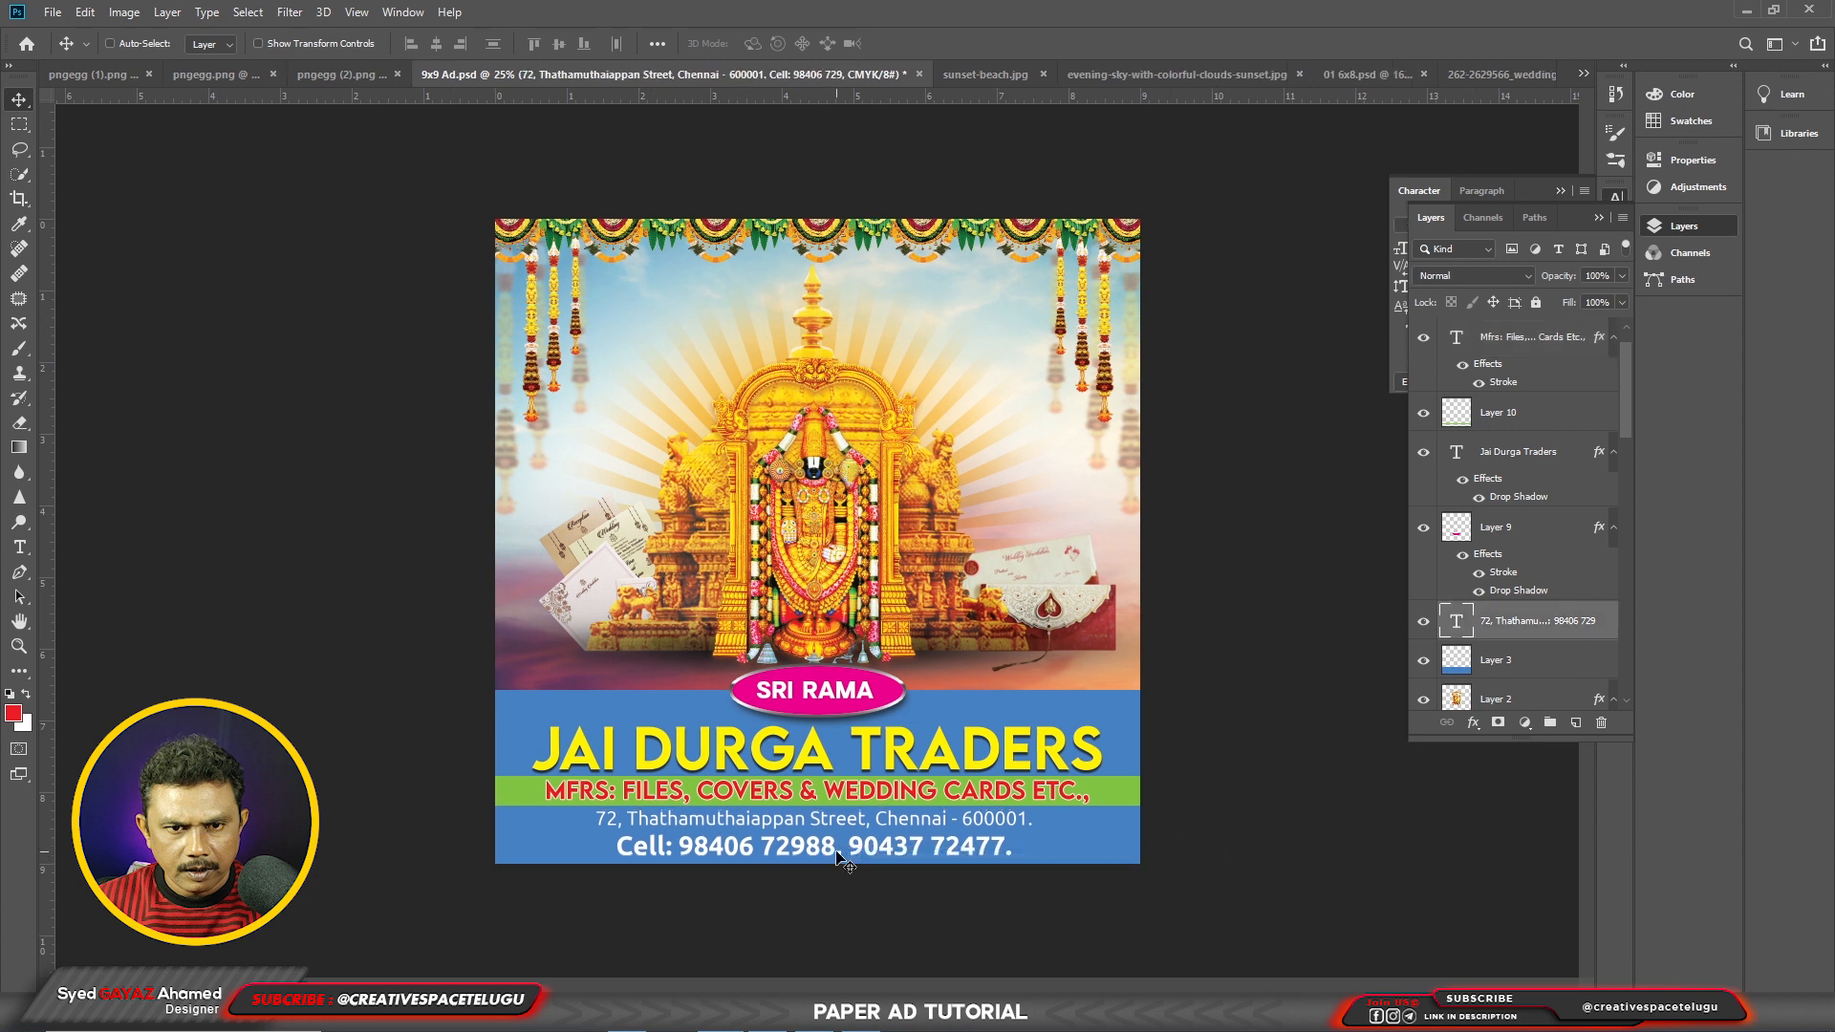
{"action": "key", "text": "ctrl+s"}
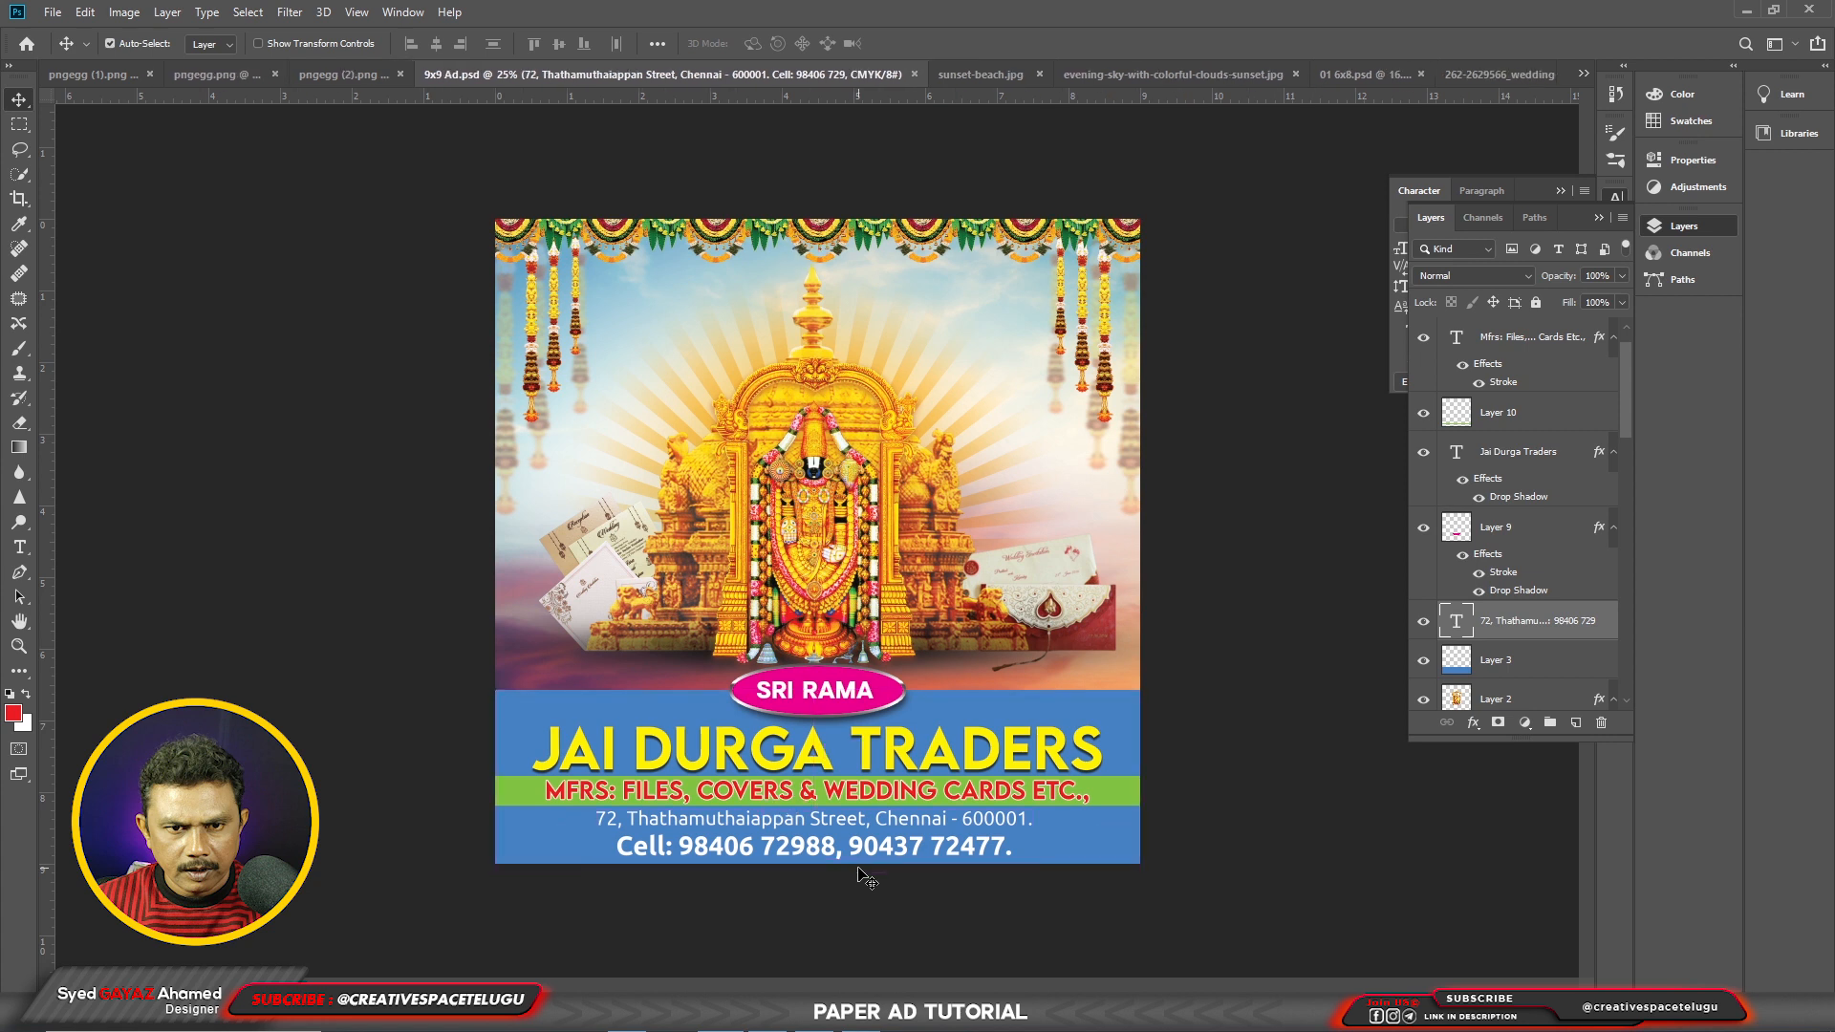
Step: Collapse the floating Character and Layers panels and preview the finished ad enlarged in full screen mode with the rulers hidden
{"action": "left_click", "coordinate": [994, 464], "text": "ctrl"}
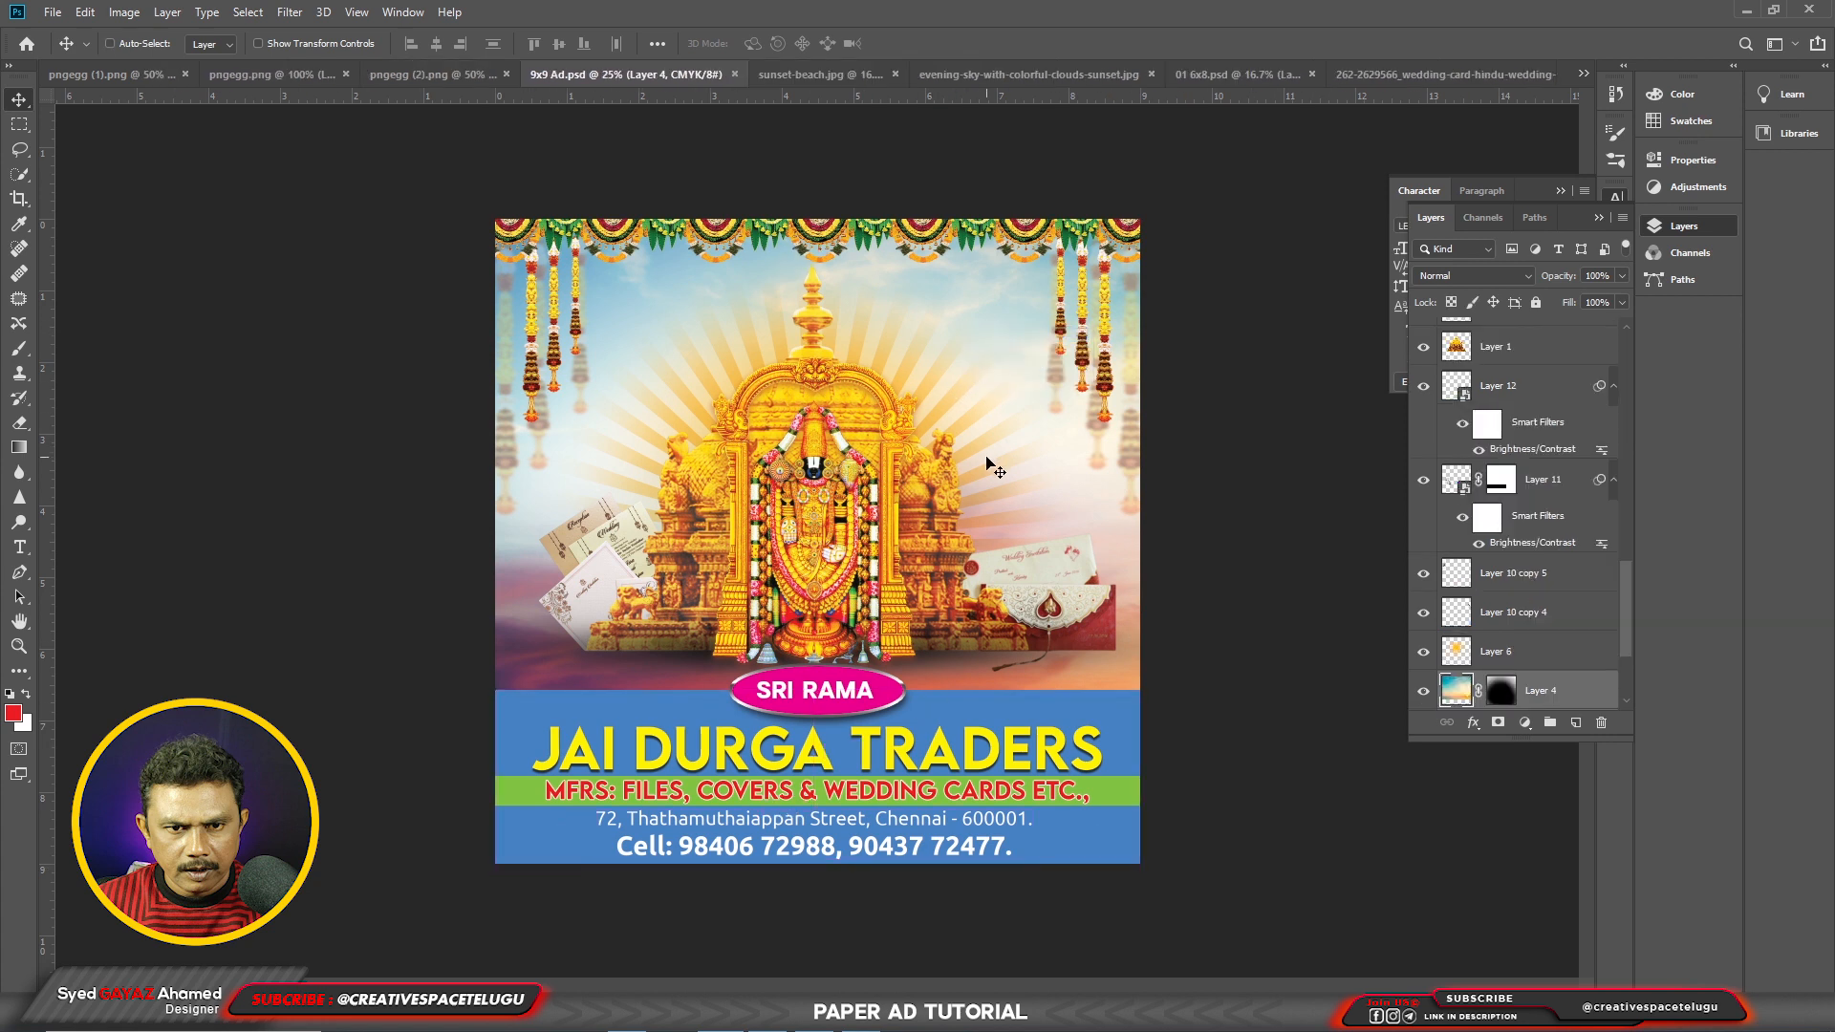
{"action": "left_click", "coordinate": [1561, 190]}
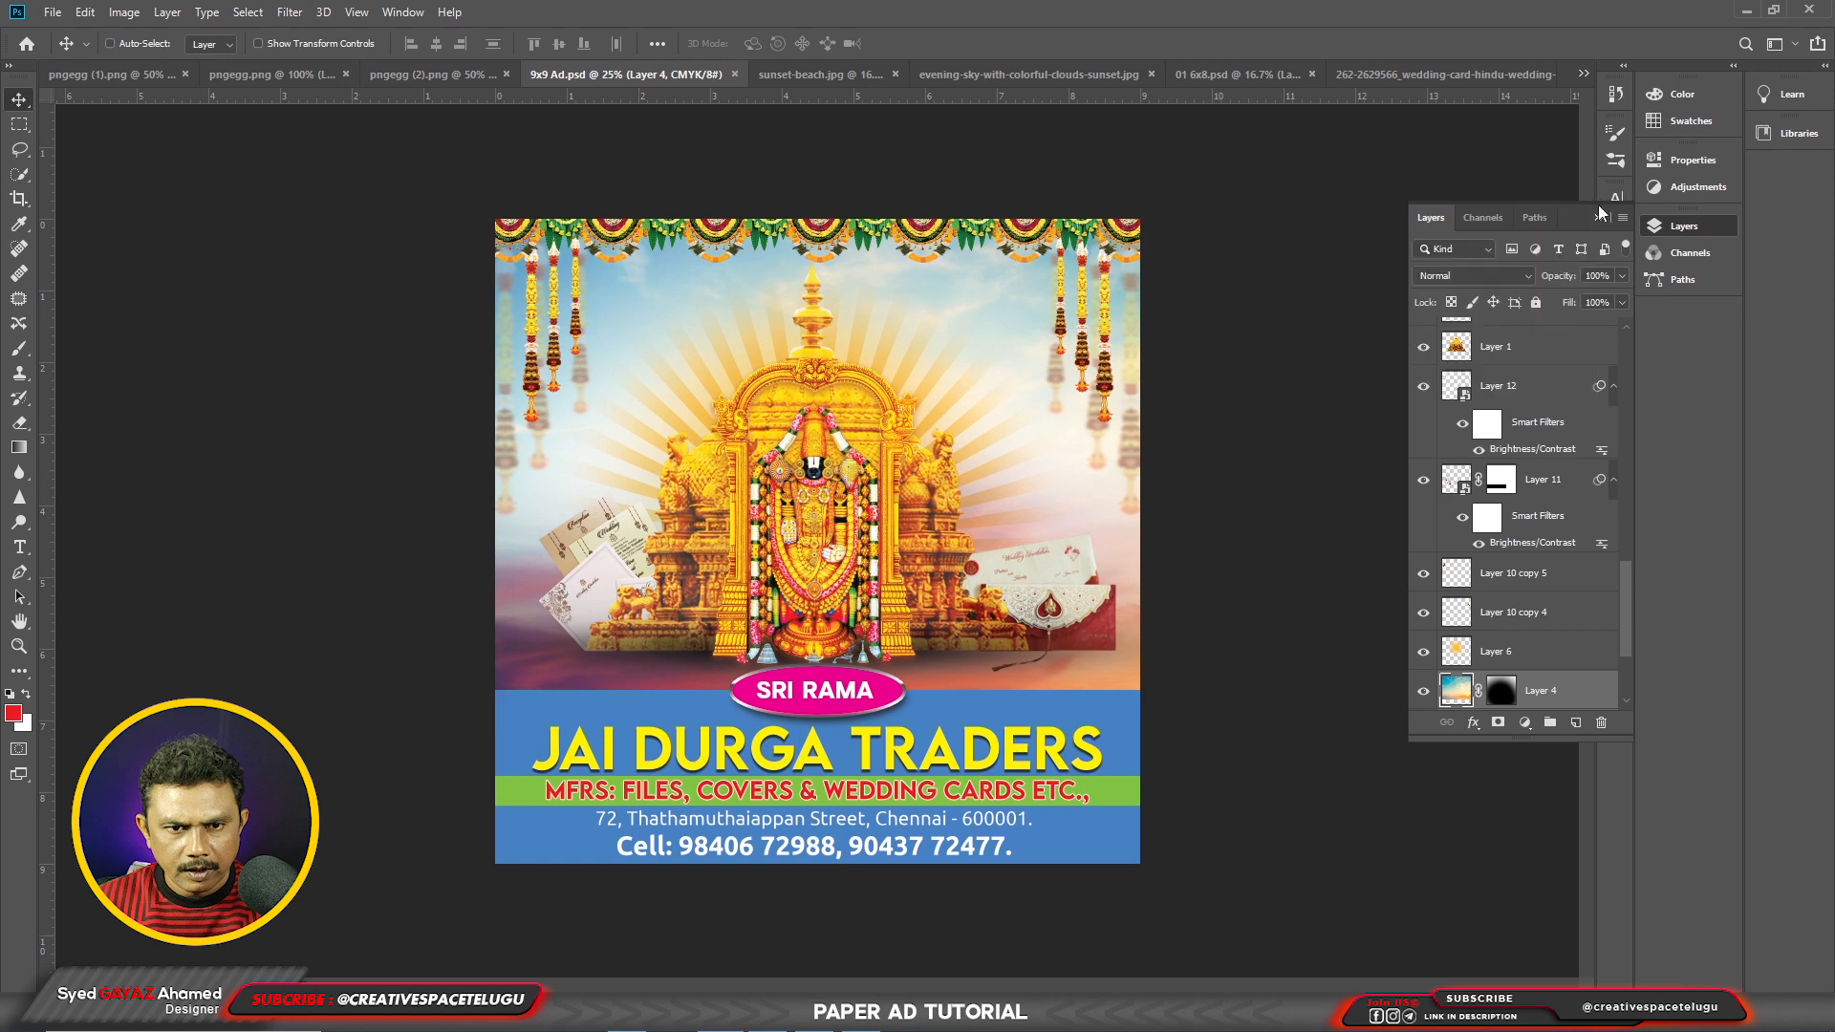
{"action": "left_click", "coordinate": [1600, 216]}
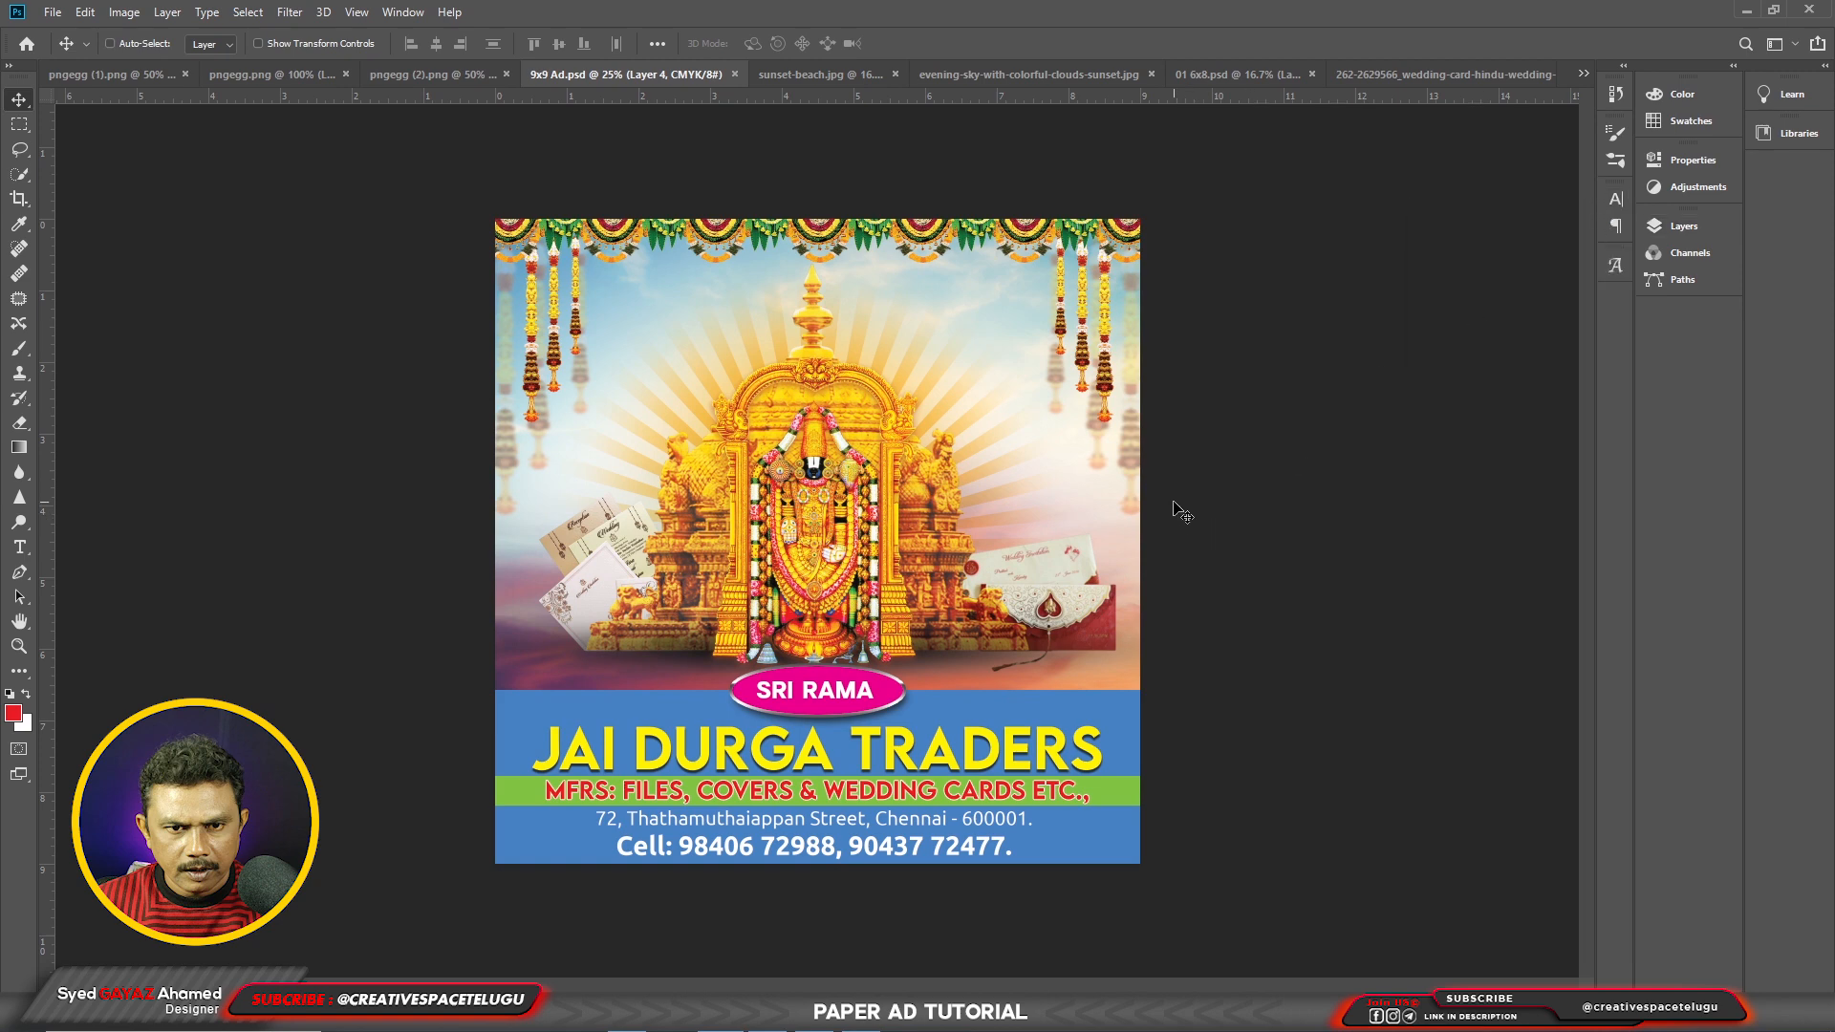
{"action": "key", "text": "f"}
{"action": "key", "text": "f"}
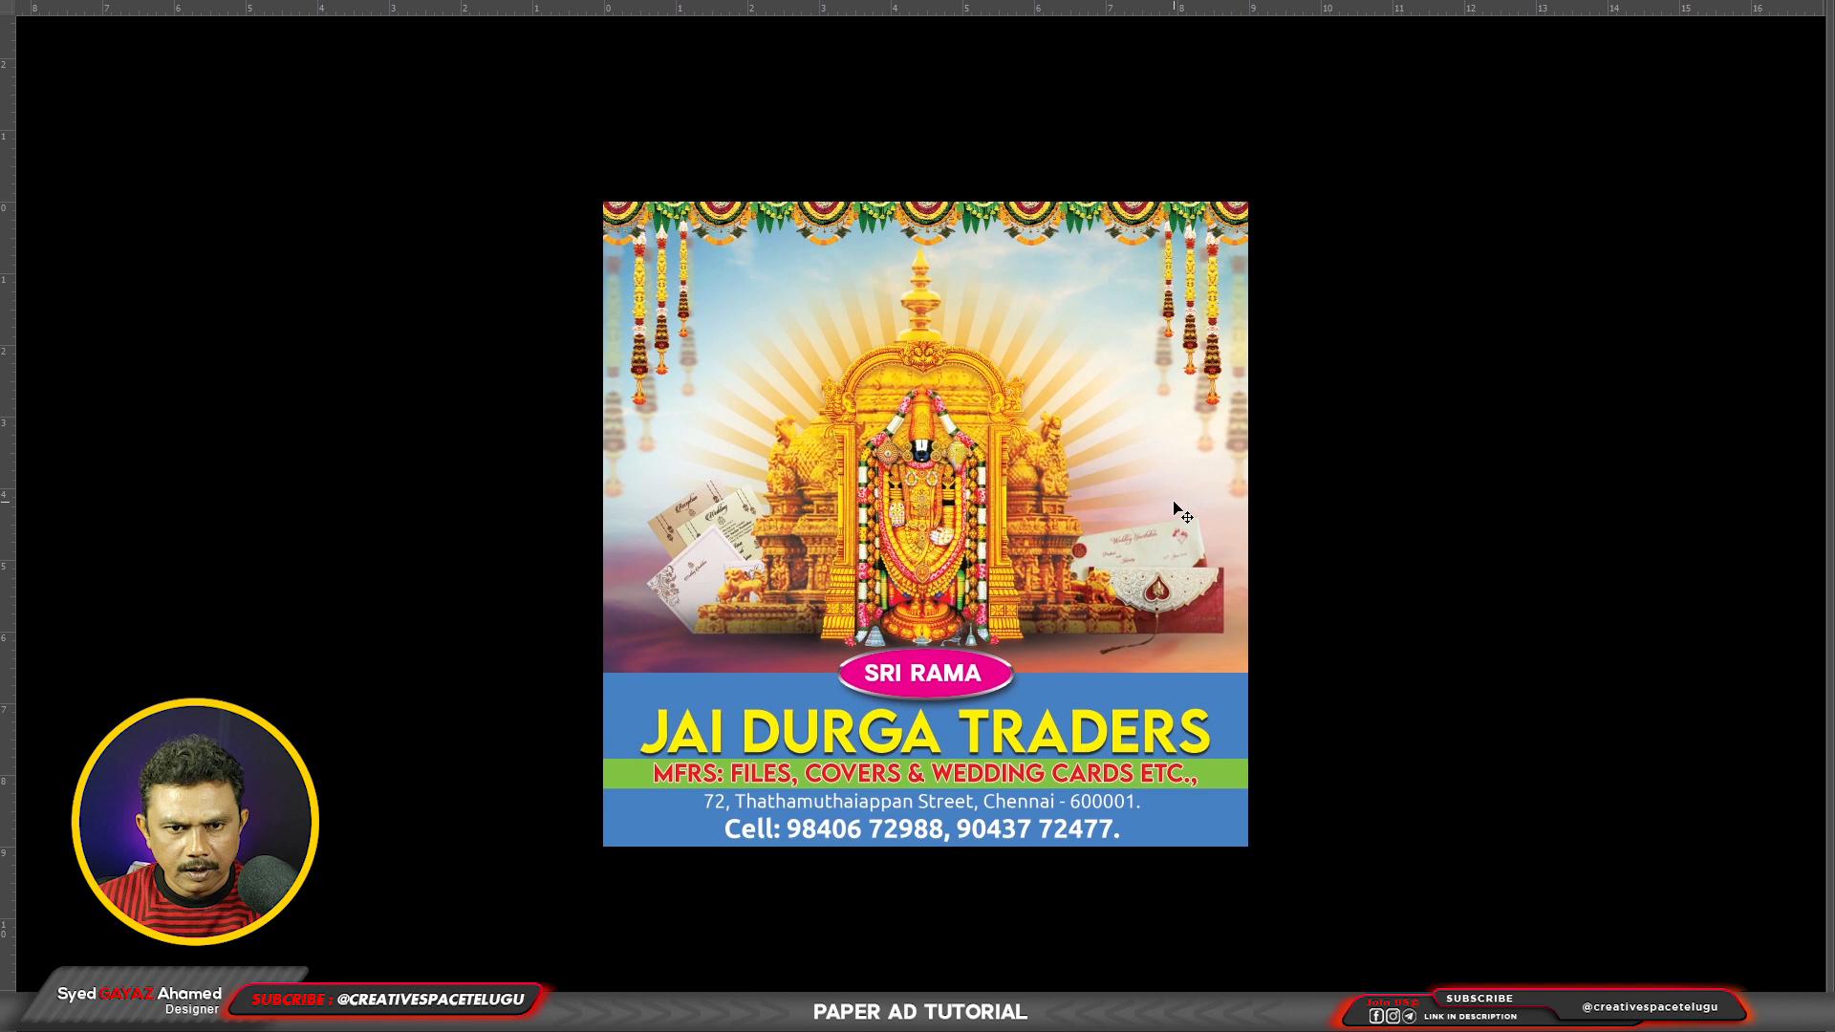
{"action": "key", "text": "ctrl+r"}
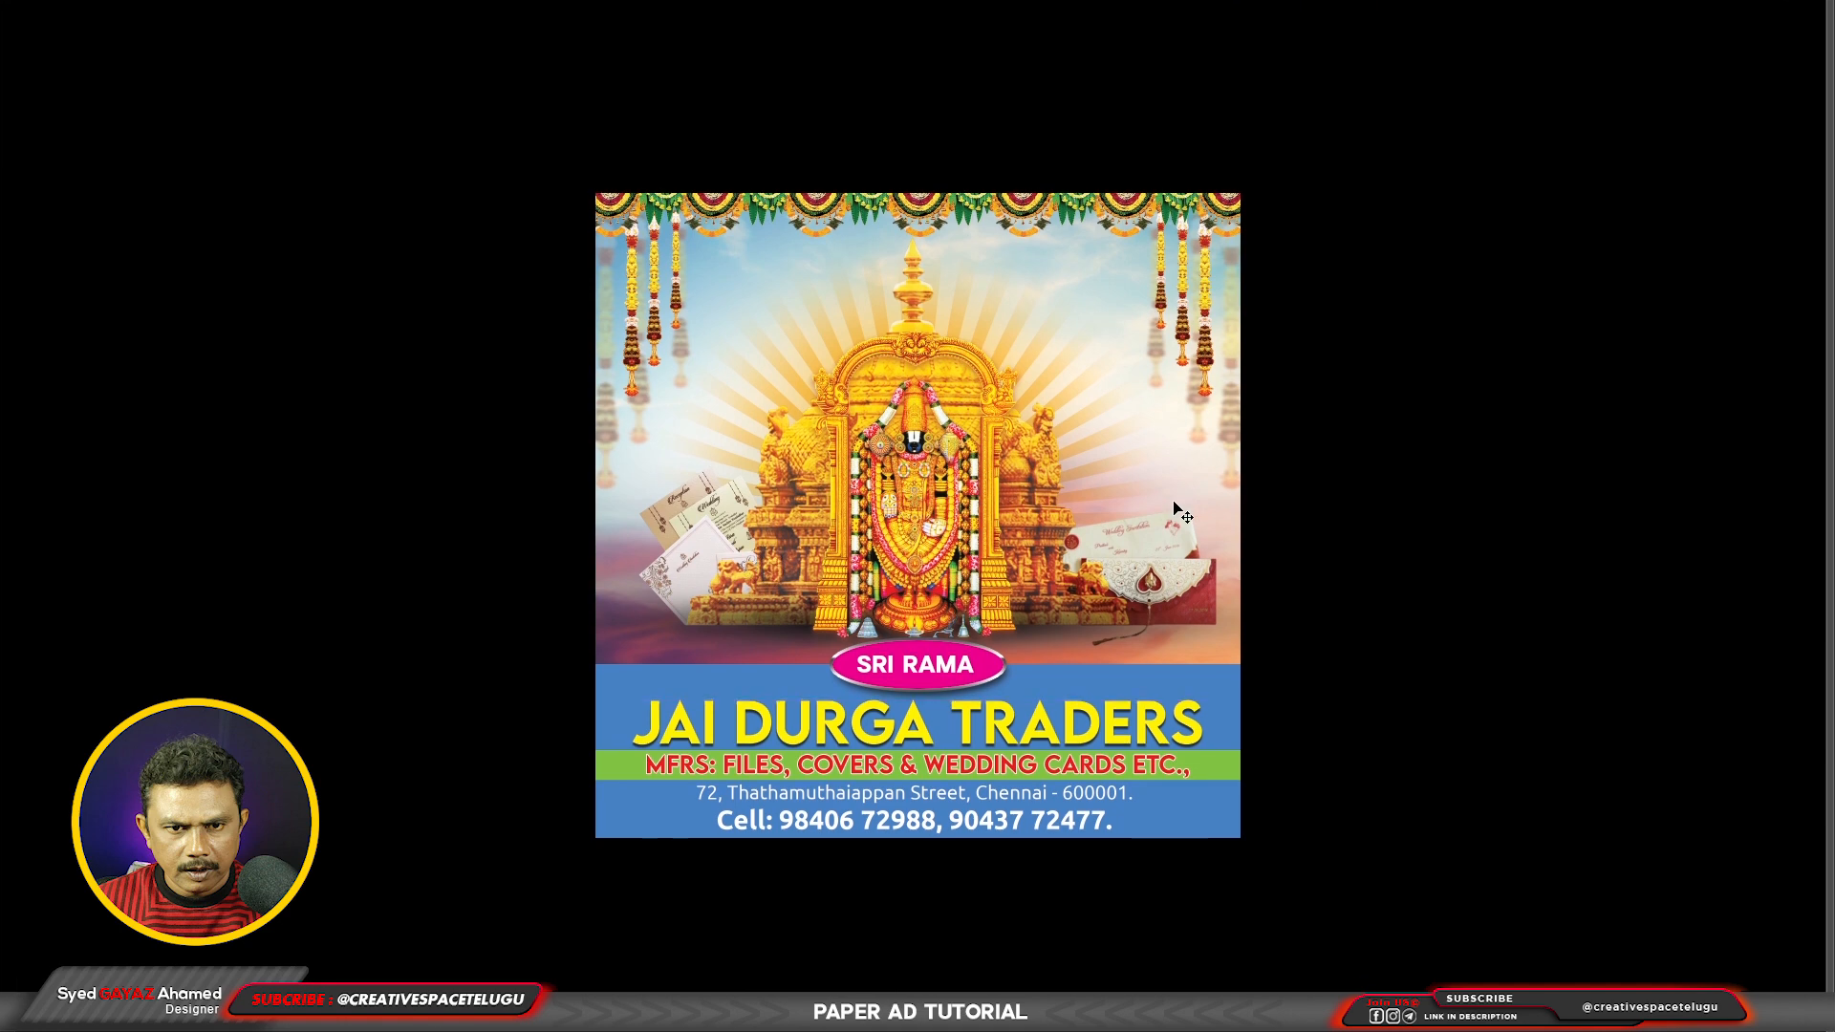
{"action": "key", "text": "ctrl+plus"}
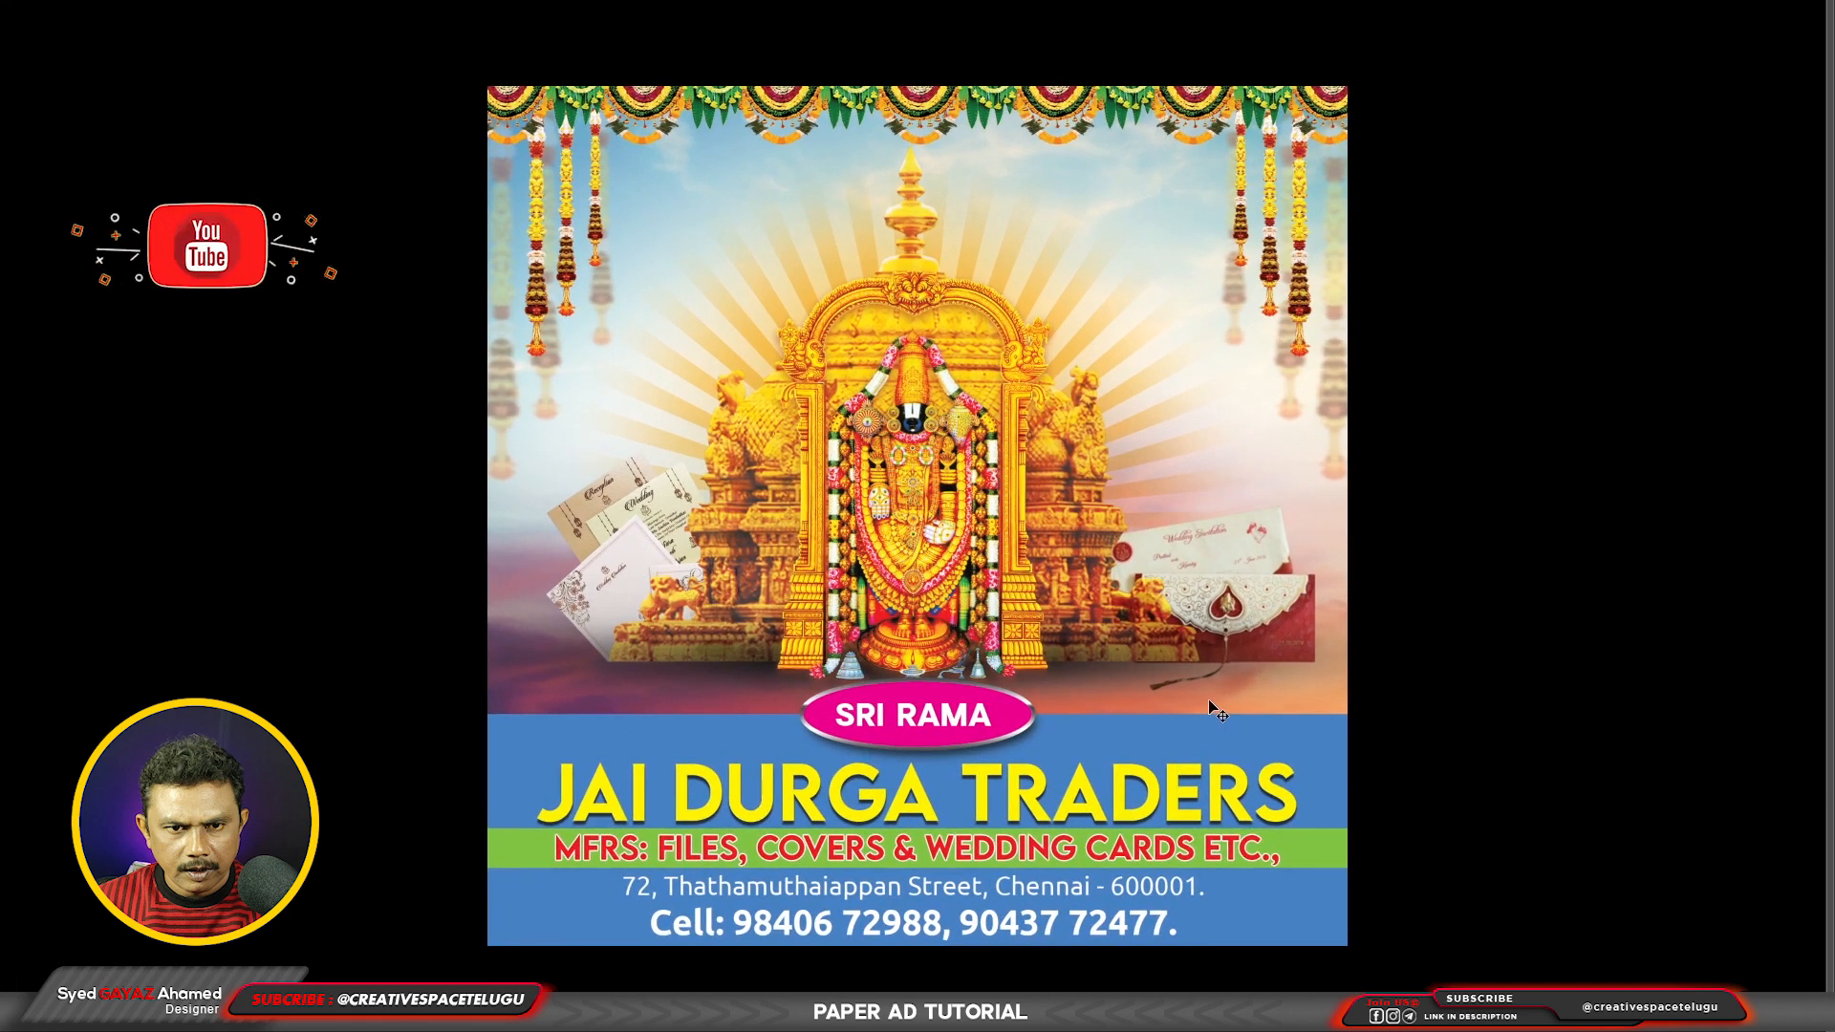